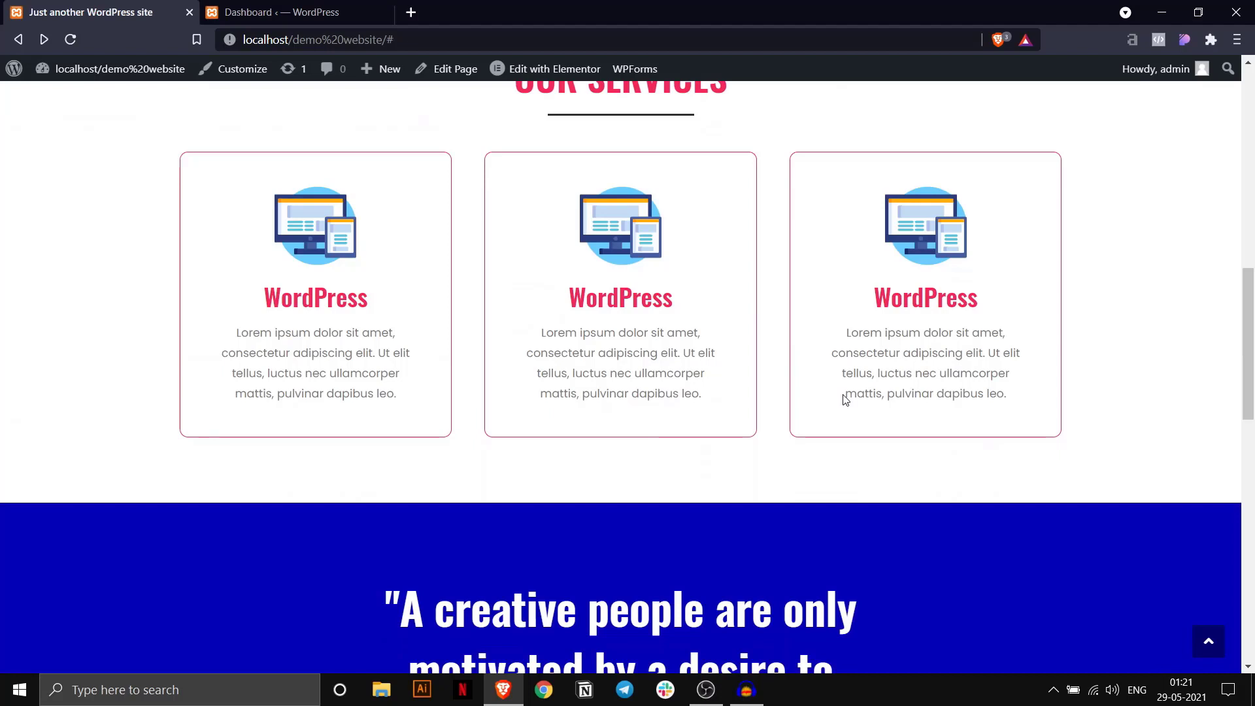
Inspect the font properties and colors of the "WEB DESIGN AGENCY" hero heading with the CSS inspector extension.
{"action": "scroll", "coordinate": [709, 392], "scroll_direction": "down", "scroll_amount": 10}
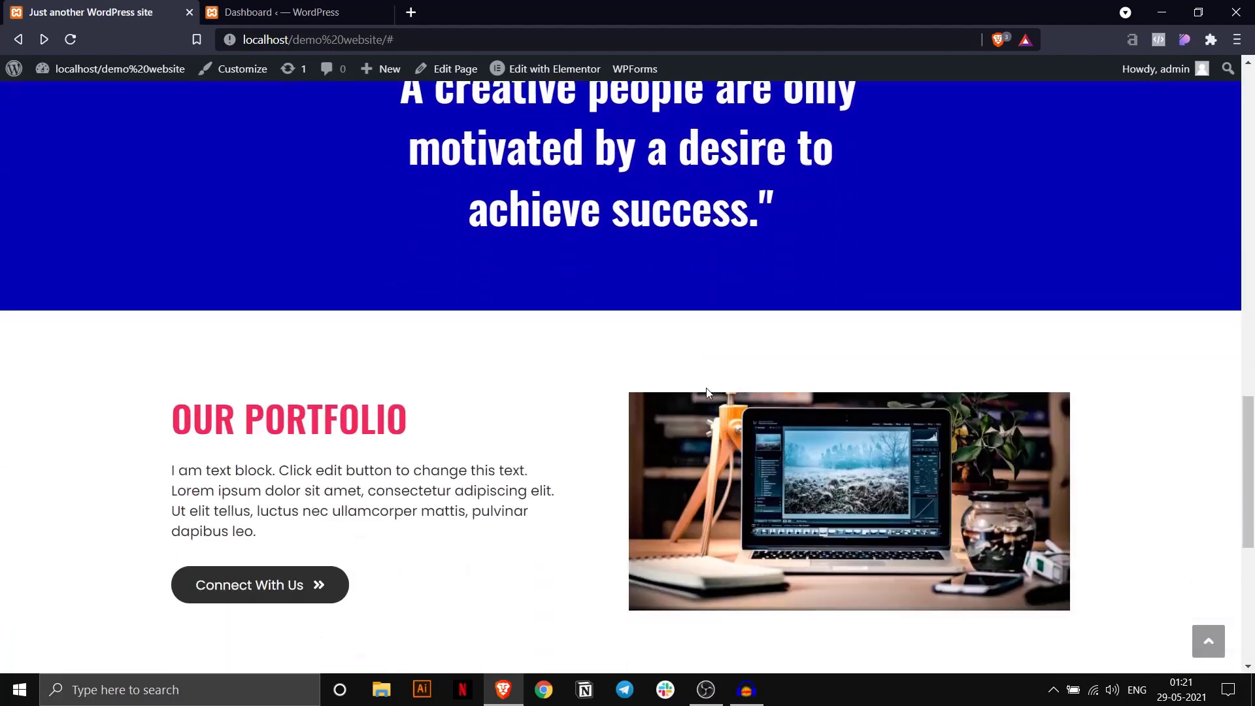
{"action": "scroll", "coordinate": [706, 390], "scroll_direction": "down", "scroll_amount": 4}
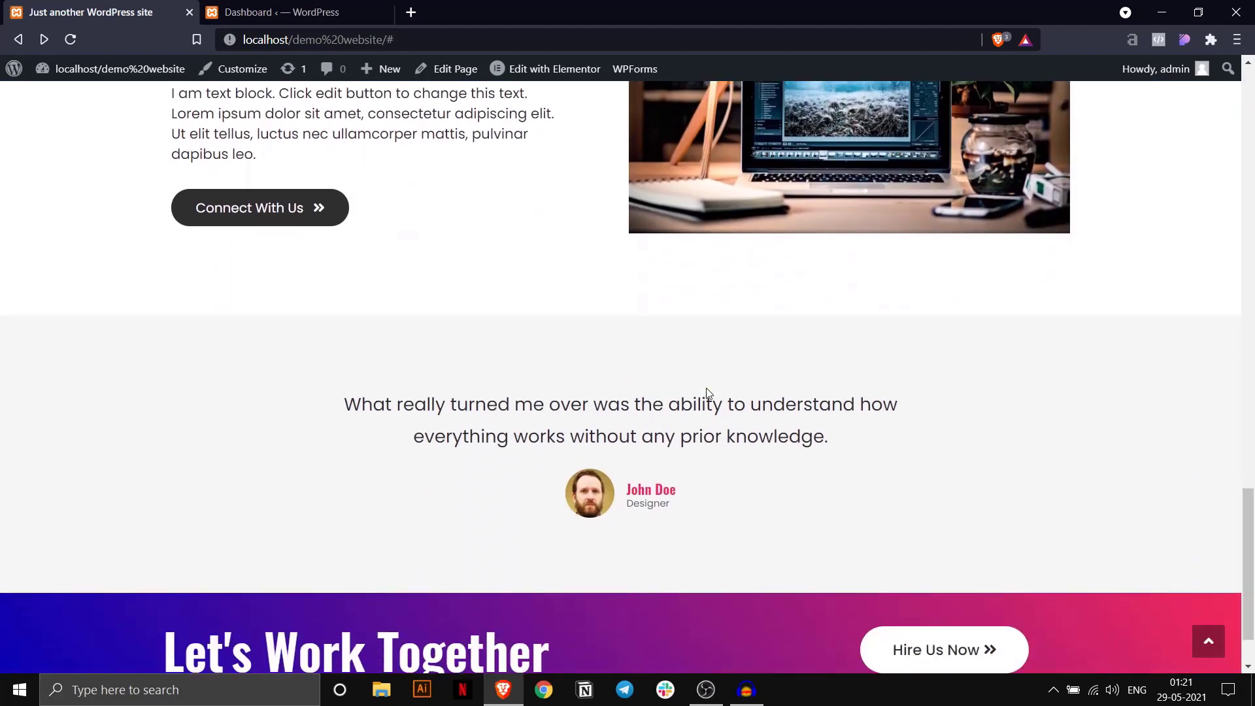
{"action": "scroll", "coordinate": [707, 391], "scroll_direction": "up", "scroll_amount": 20}
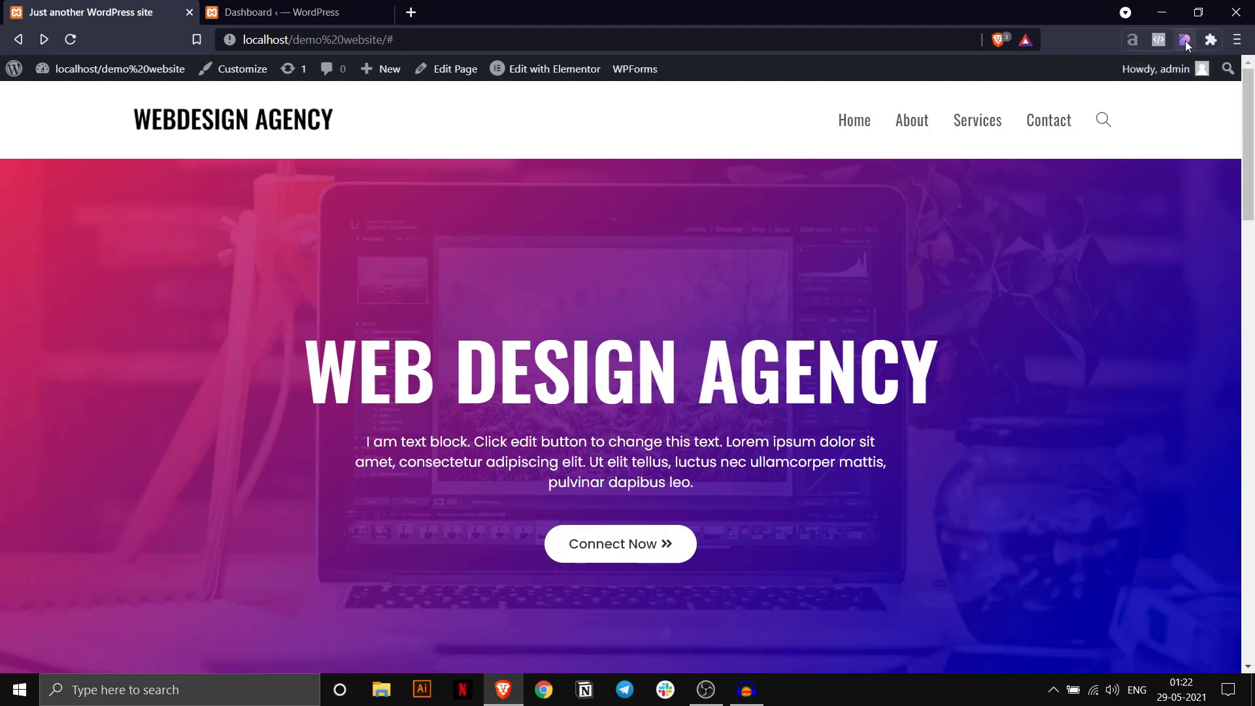
{"action": "left_click", "coordinate": [1186, 40]}
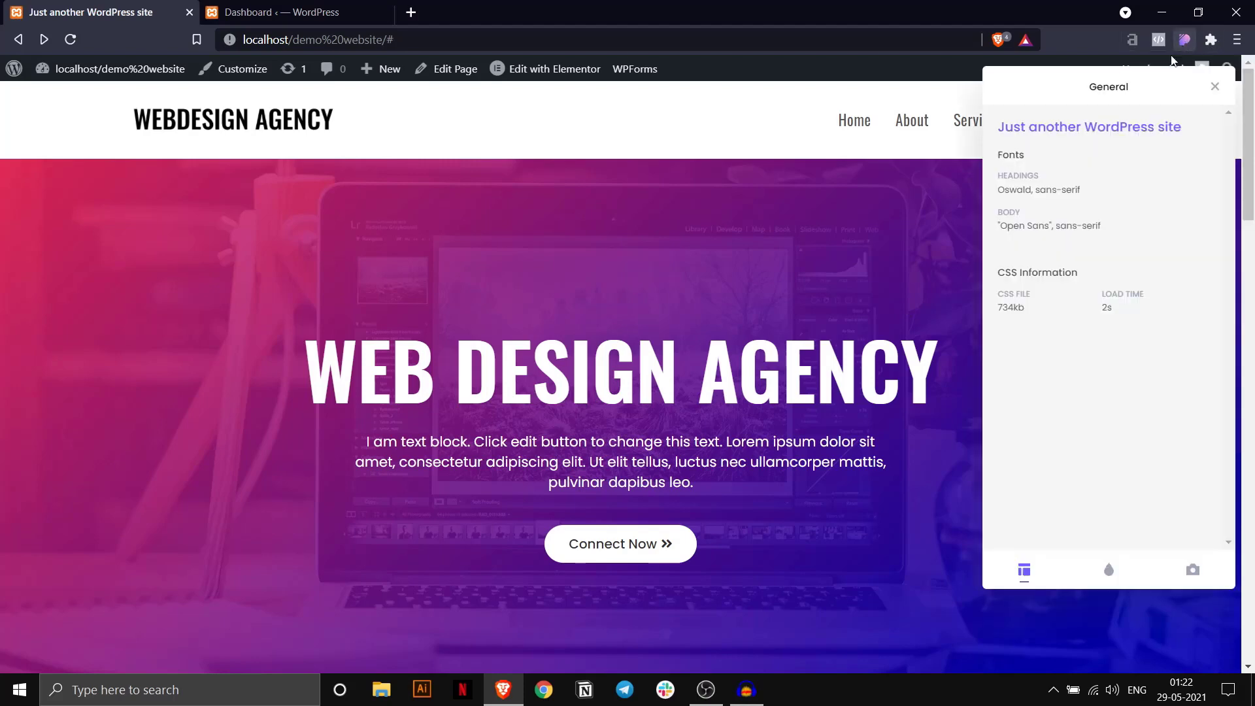
{"action": "left_click", "coordinate": [703, 369]}
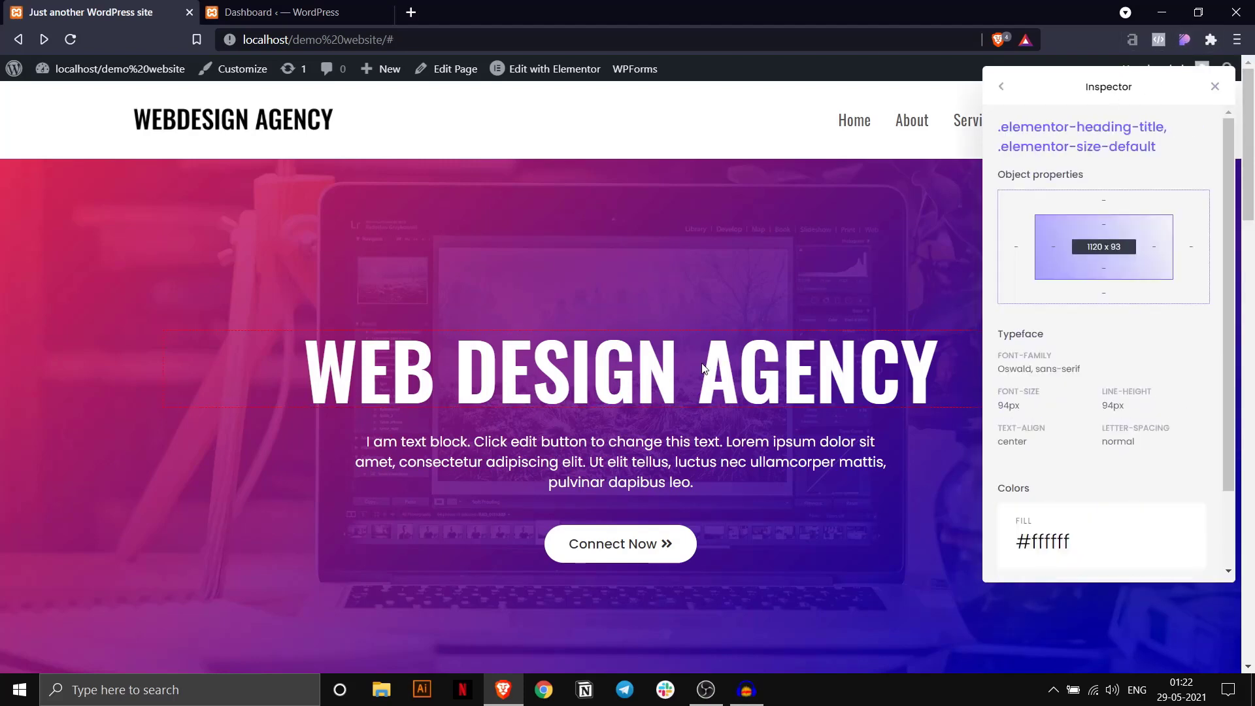
{"action": "left_click_drag", "start_coordinate": [1000, 370], "coordinate": [1109, 406]}
{"action": "scroll", "coordinate": [1066, 421], "scroll_direction": "down", "scroll_amount": 2}
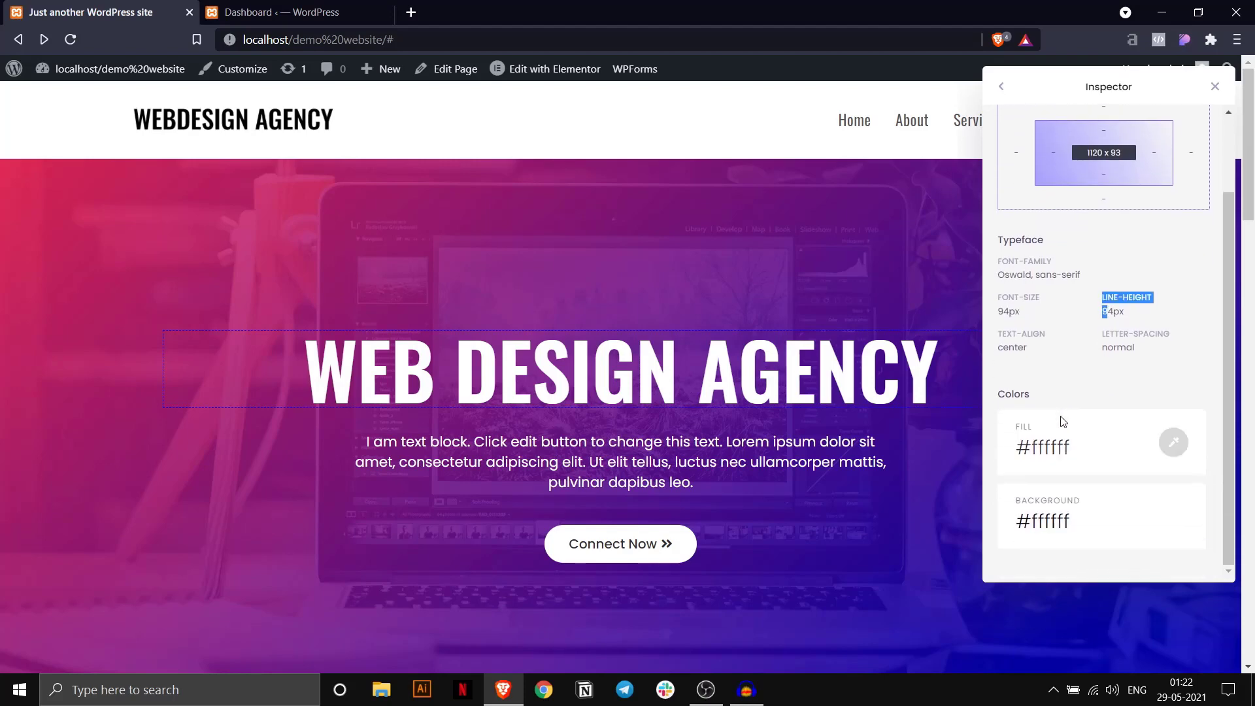
Inspect the background color of the blue quote section above Our Portfolio.
{"action": "scroll", "coordinate": [598, 418], "scroll_direction": "down", "scroll_amount": 20}
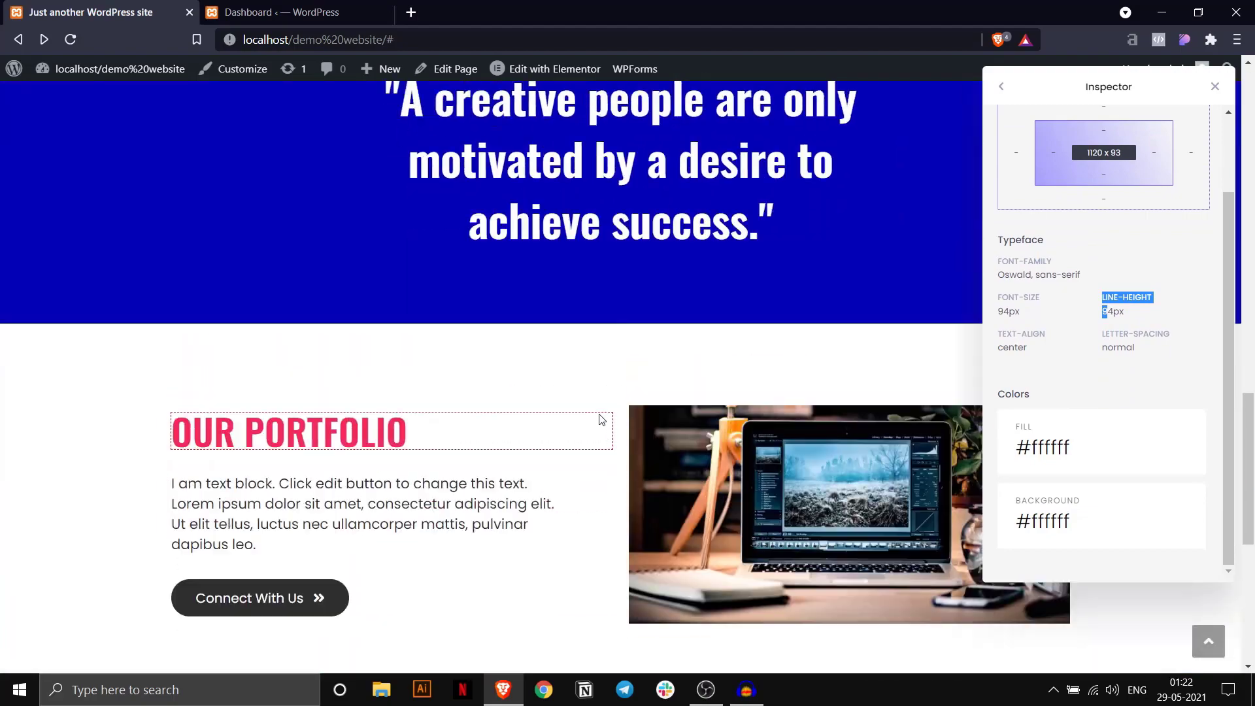
{"action": "scroll", "coordinate": [256, 376], "scroll_direction": "up", "scroll_amount": 4}
{"action": "left_click", "coordinate": [257, 374]}
{"action": "mouse_move", "coordinate": [1191, 516]}
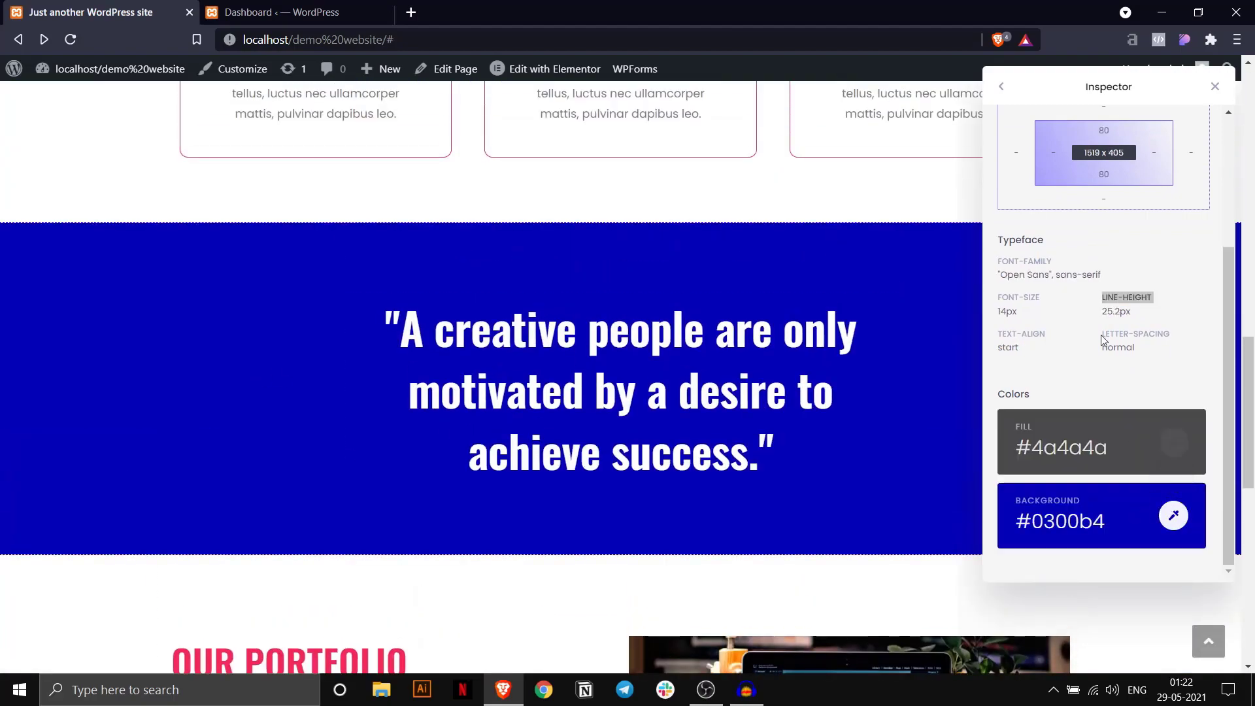
Return to the inspector's site overview and copy the color #f2295b from the site's color palette.
{"action": "left_click", "coordinate": [1002, 89]}
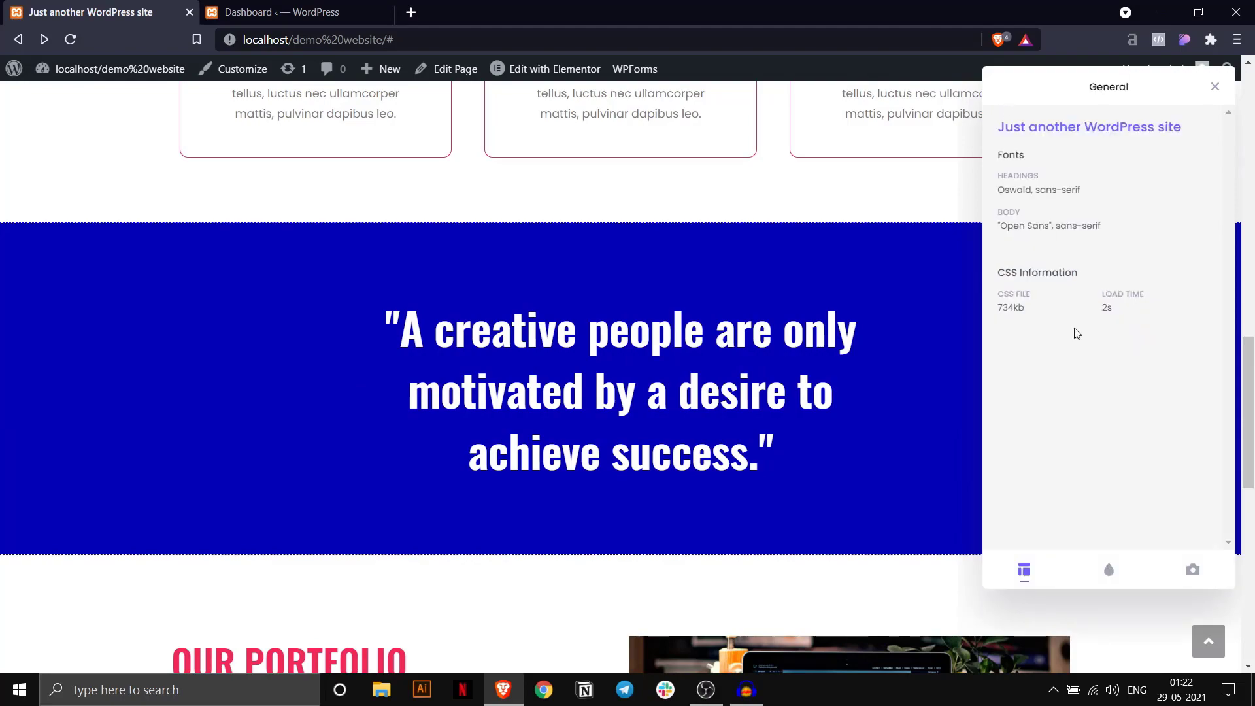
{"action": "left_click", "coordinate": [1106, 572]}
{"action": "scroll", "coordinate": [903, 455], "scroll_direction": "up", "scroll_amount": 15}
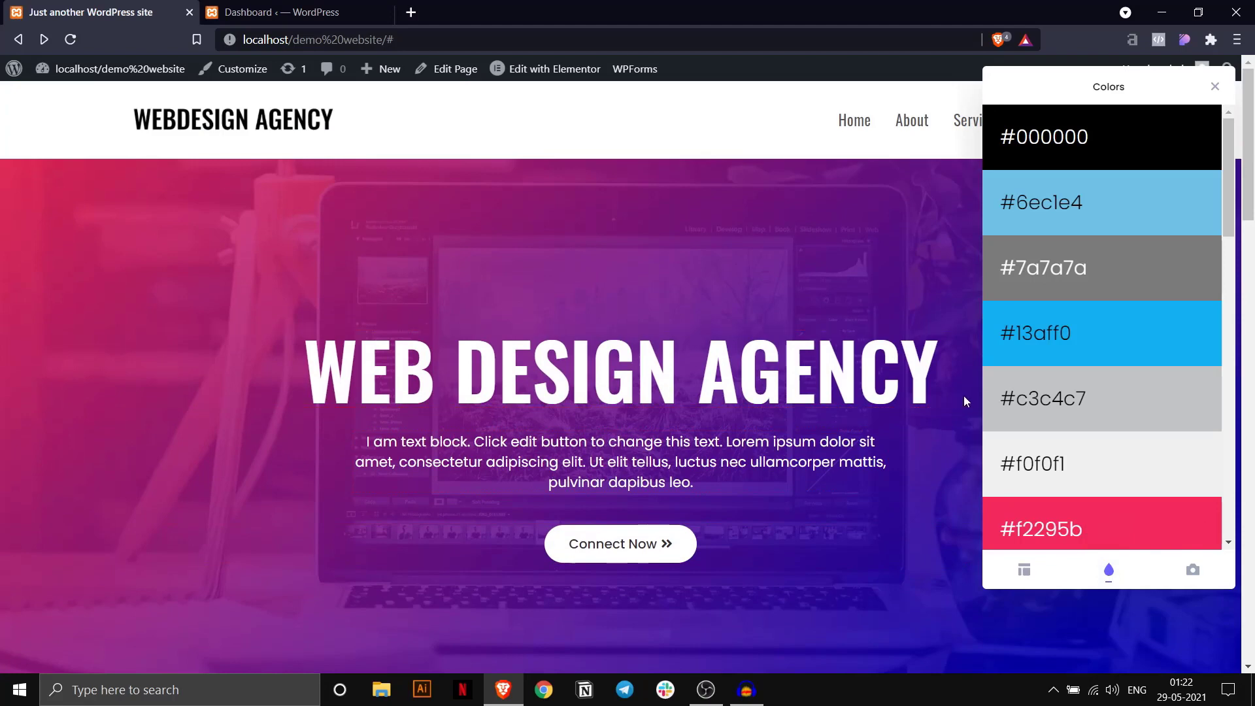
{"action": "scroll", "coordinate": [1167, 405], "scroll_direction": "down", "scroll_amount": 3}
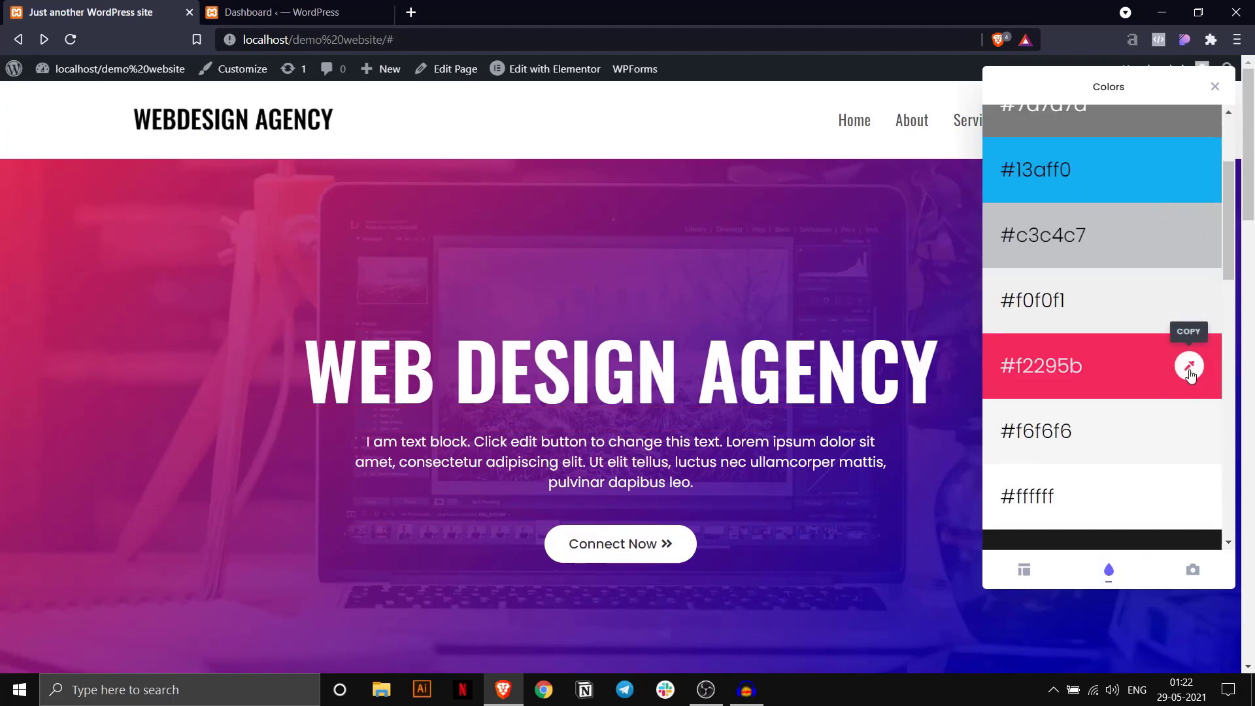
{"action": "left_click", "coordinate": [1189, 368]}
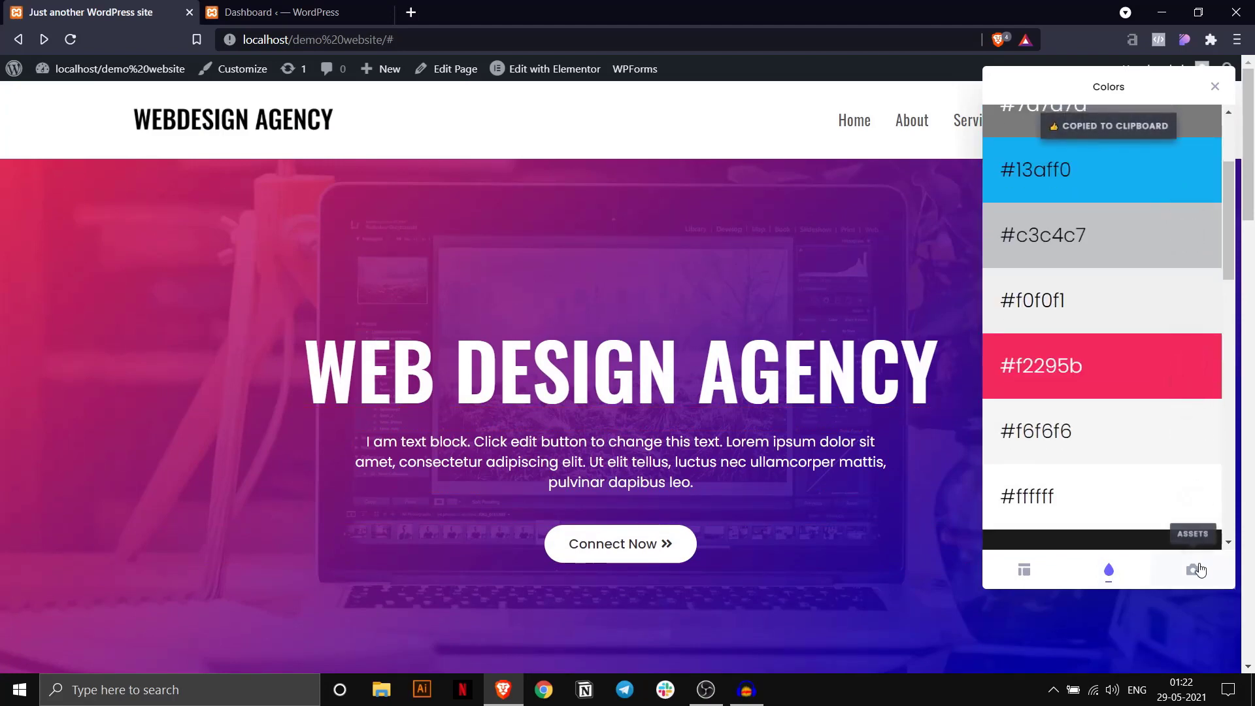
Look through the image assets used on the site and close the inspector.
{"action": "left_click", "coordinate": [1194, 572]}
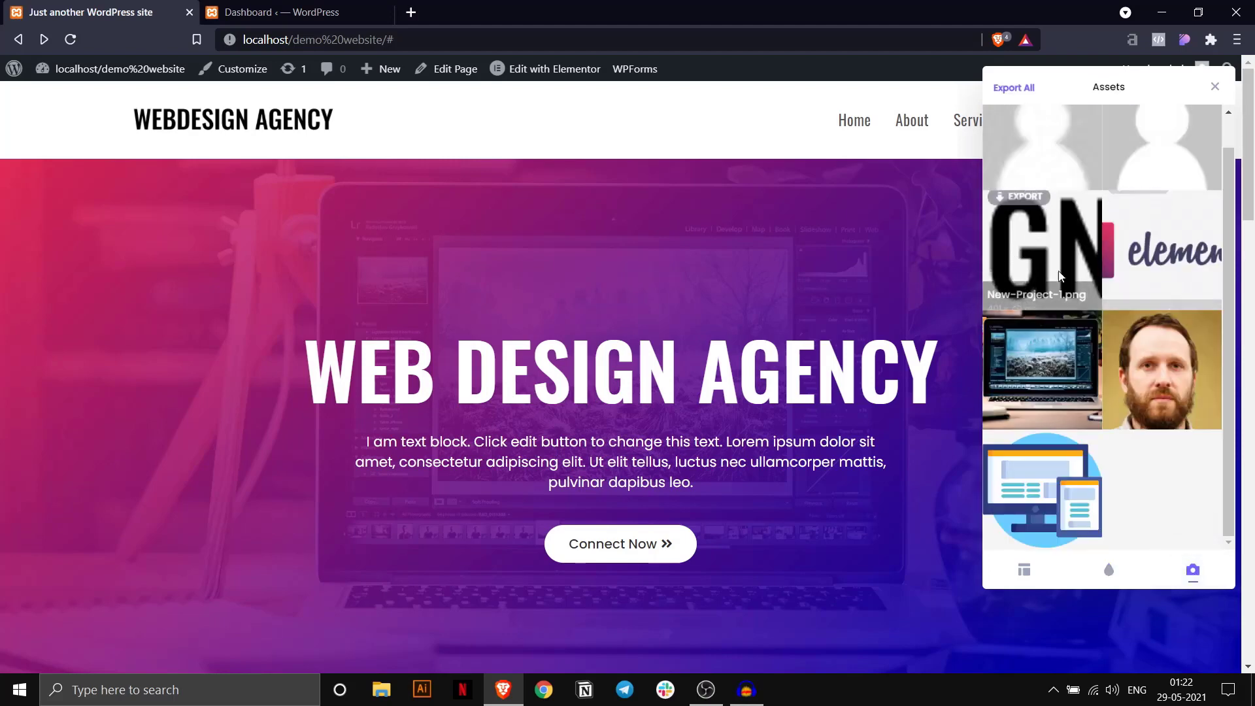
{"action": "scroll", "coordinate": [784, 288], "scroll_direction": "down", "scroll_amount": 5}
{"action": "scroll", "coordinate": [784, 287], "scroll_direction": "down", "scroll_amount": 2}
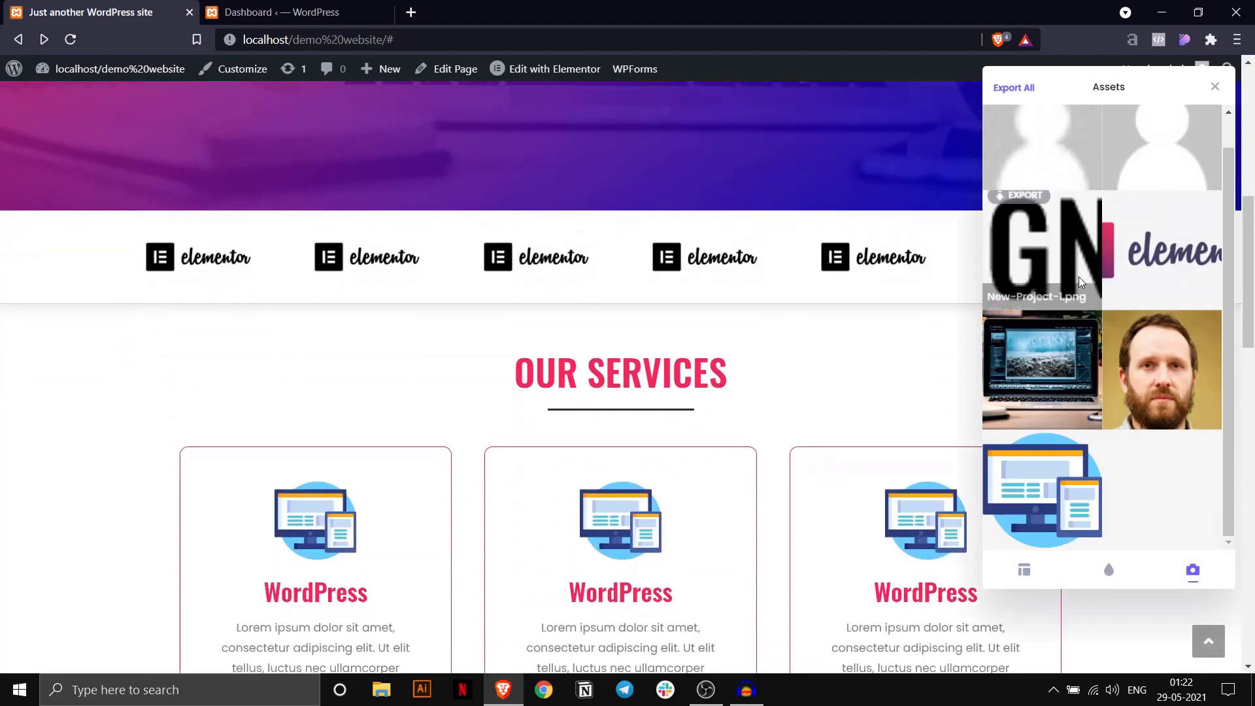
{"action": "mouse_move", "coordinate": [1045, 229]}
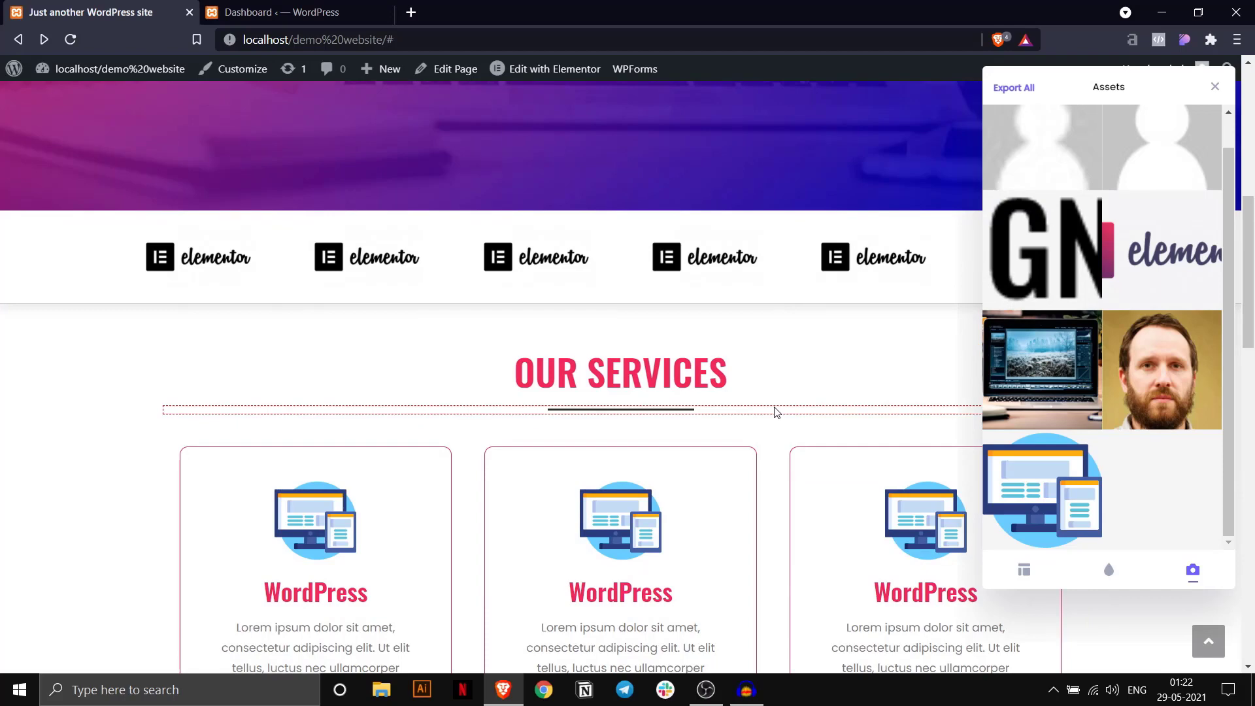
{"action": "scroll", "coordinate": [776, 411], "scroll_direction": "up", "scroll_amount": 8}
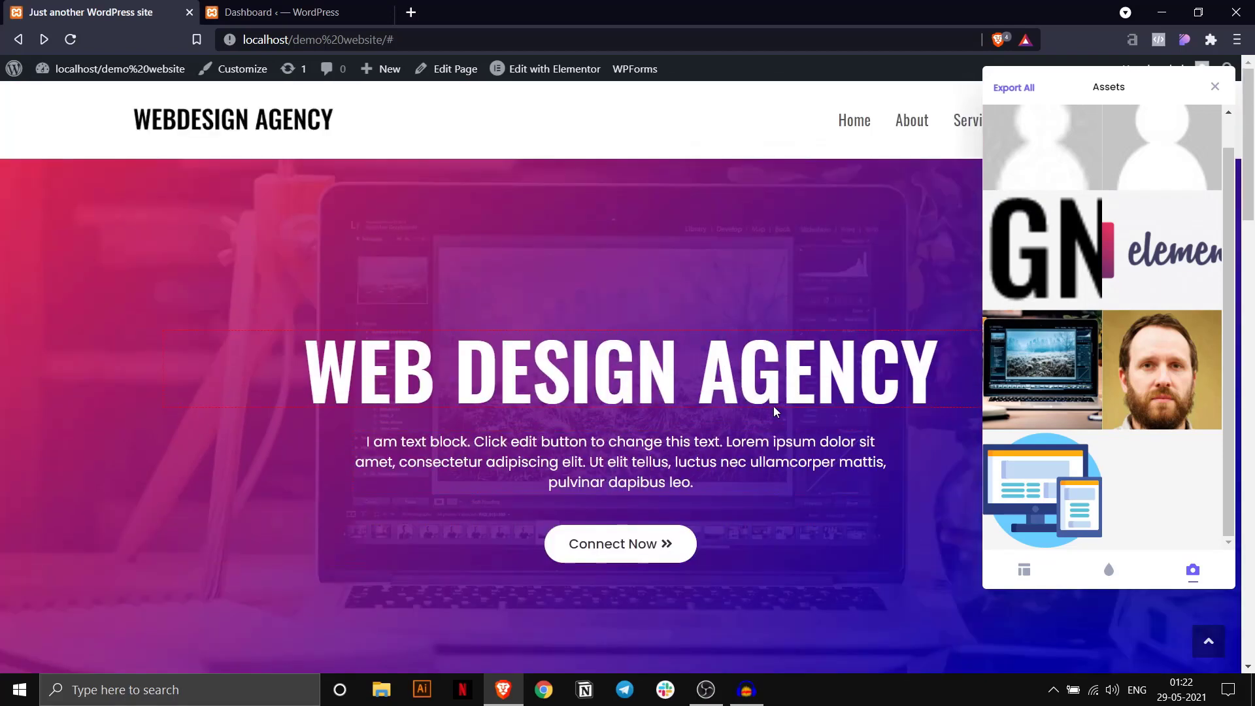
{"action": "left_click", "coordinate": [1216, 92]}
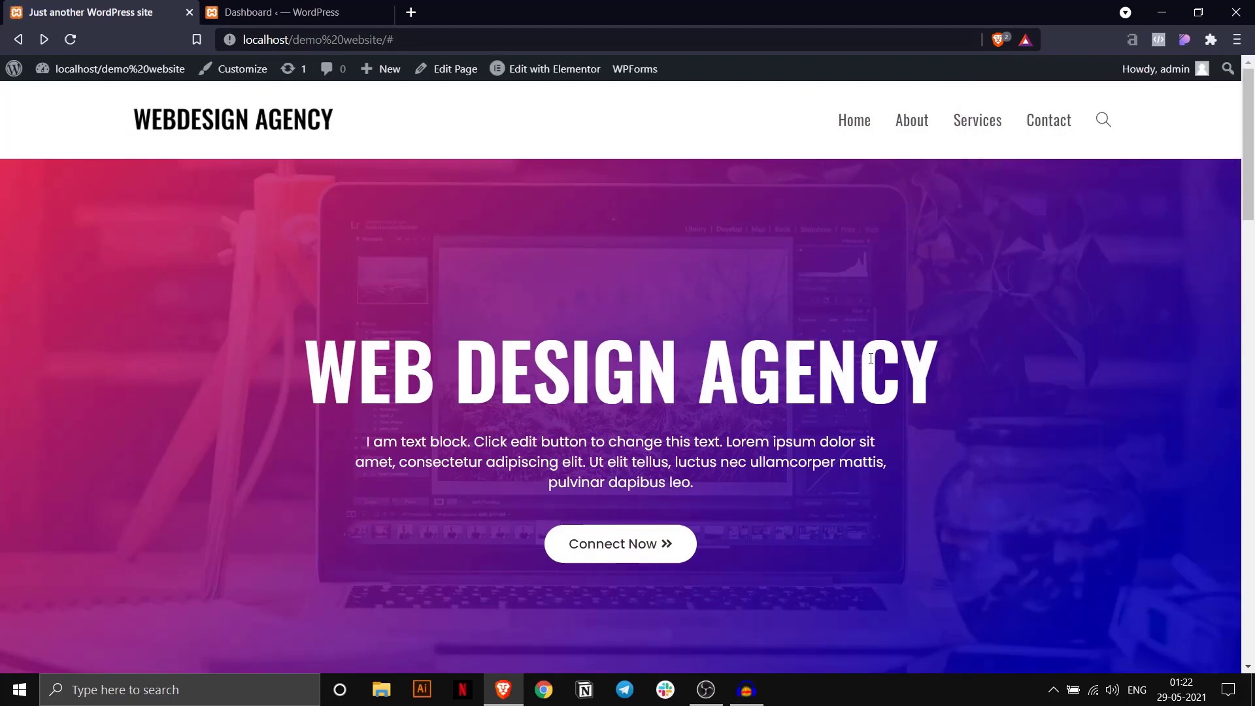
{"action": "scroll", "coordinate": [871, 359], "scroll_direction": "down", "scroll_amount": 4}
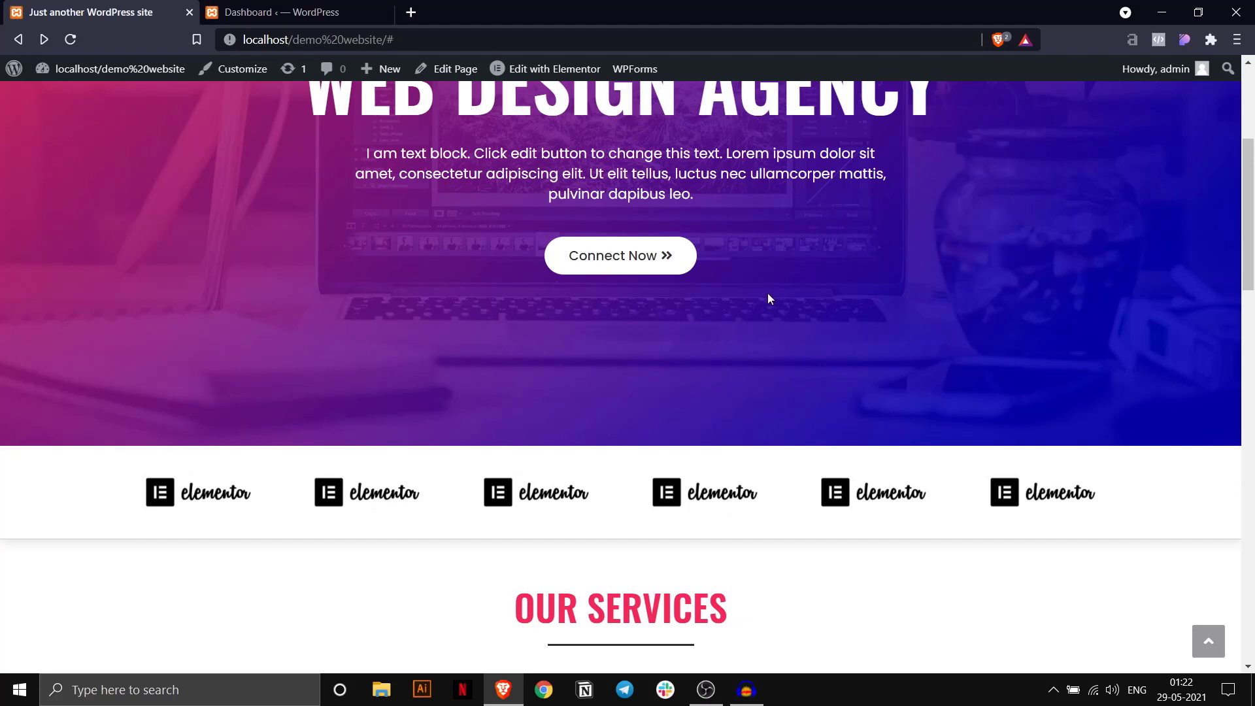
{"action": "scroll", "coordinate": [756, 286], "scroll_direction": "up", "scroll_amount": 2}
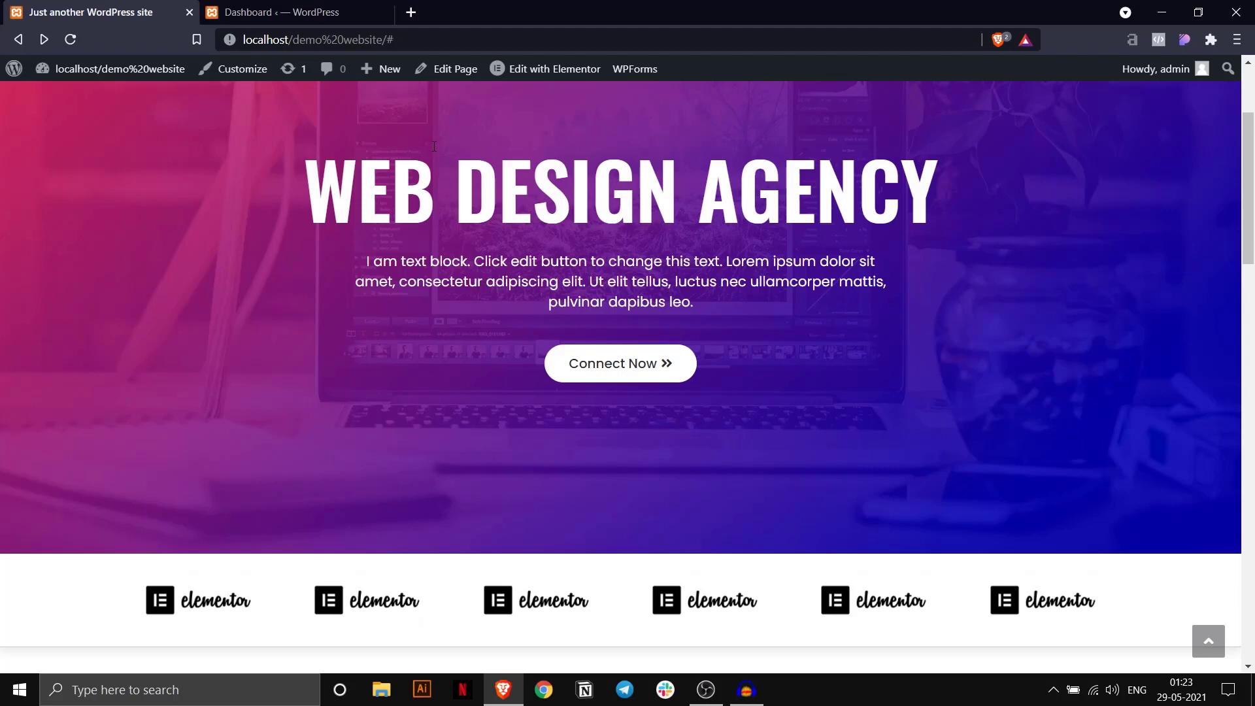
{"action": "scroll", "coordinate": [434, 146], "scroll_direction": "up", "scroll_amount": 3}
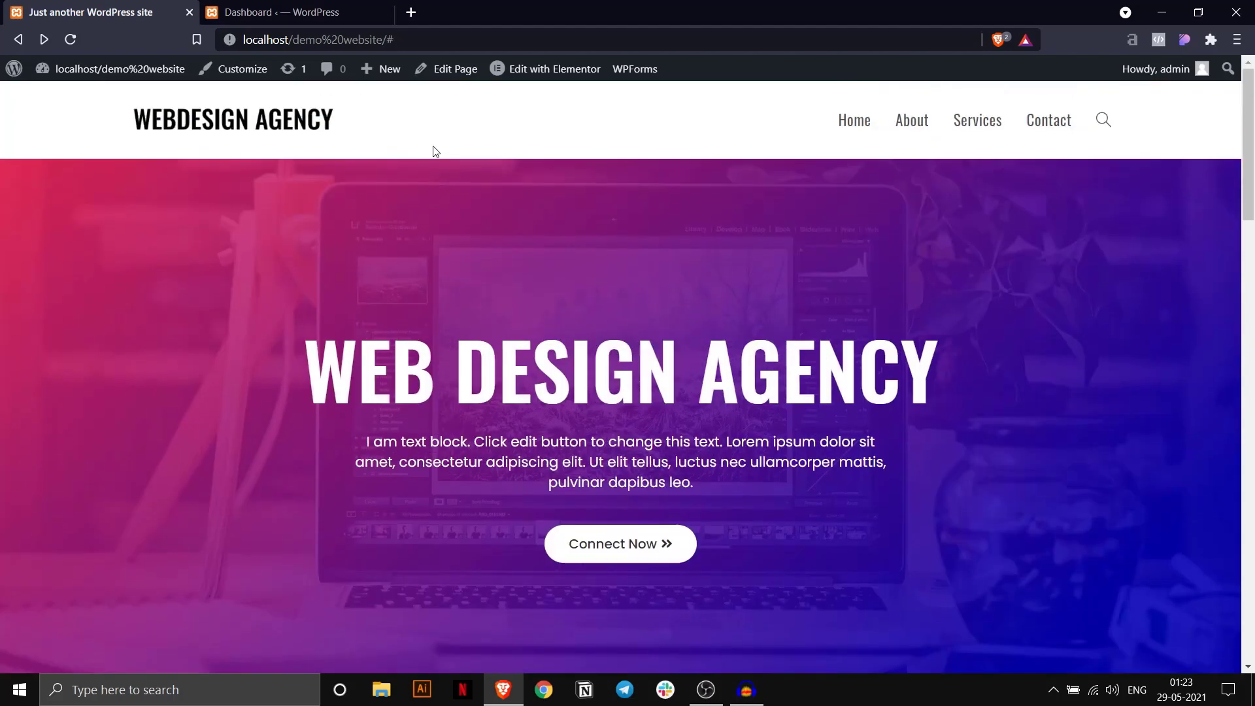
Add a new page in the WordPress dashboard and title it "Homepage".
{"action": "left_click", "coordinate": [321, 7]}
{"action": "mouse_move", "coordinate": [89, 264]}
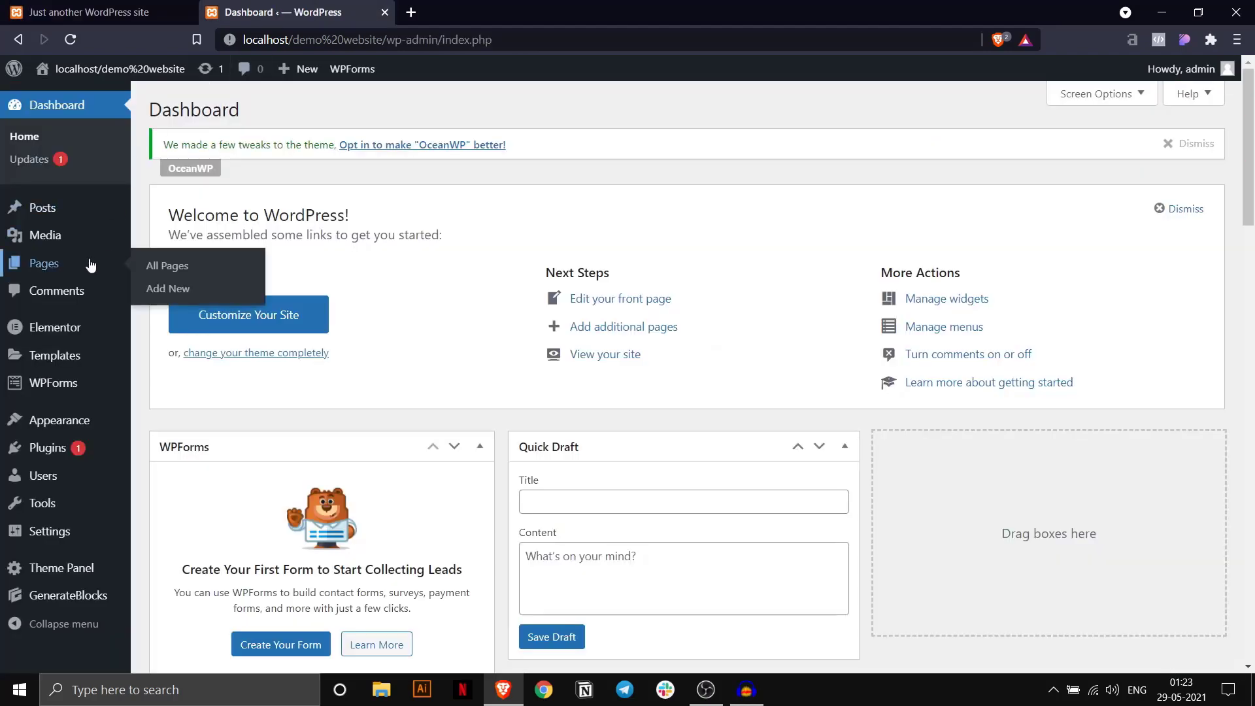
{"action": "left_click", "coordinate": [162, 297]}
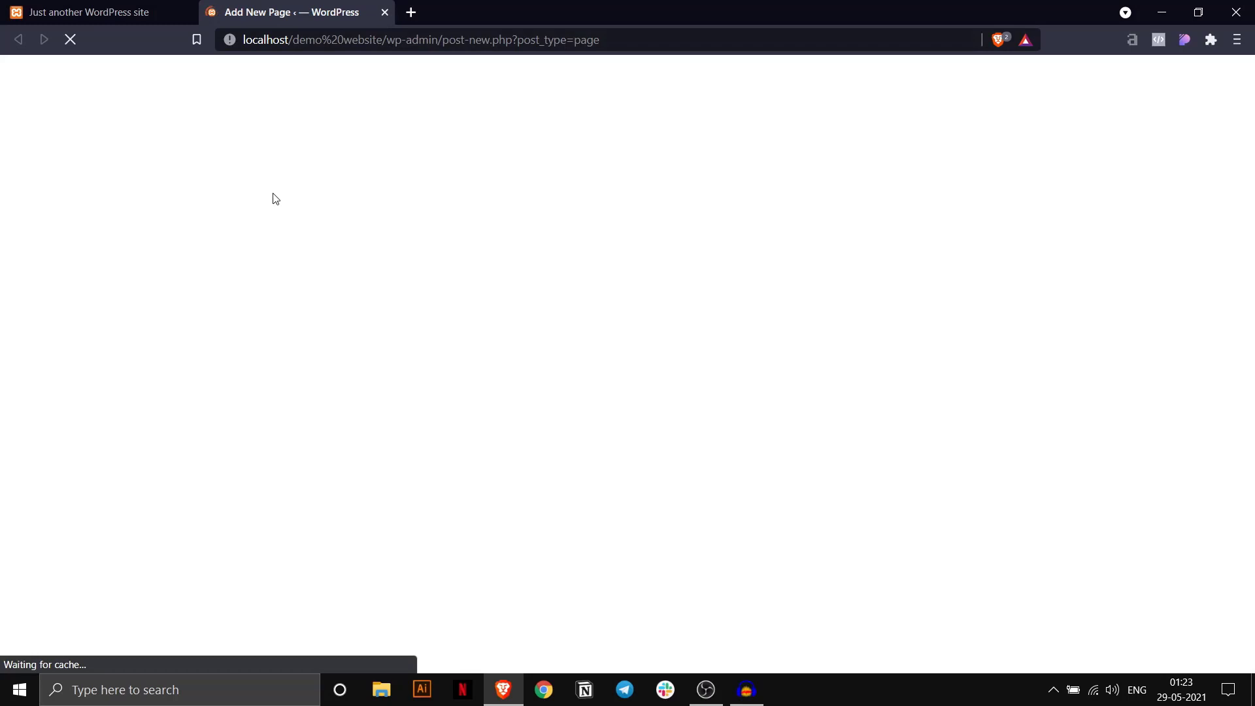
{"action": "type", "text": "H"}
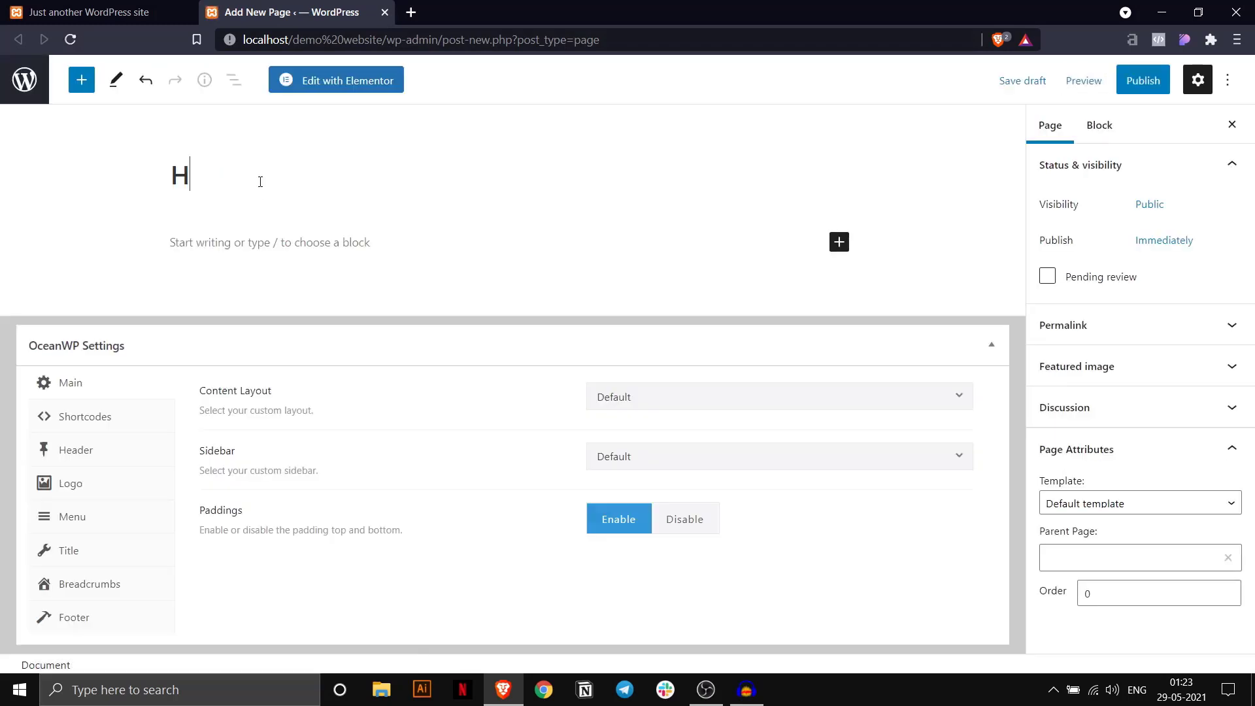
{"action": "type", "text": "omepage"}
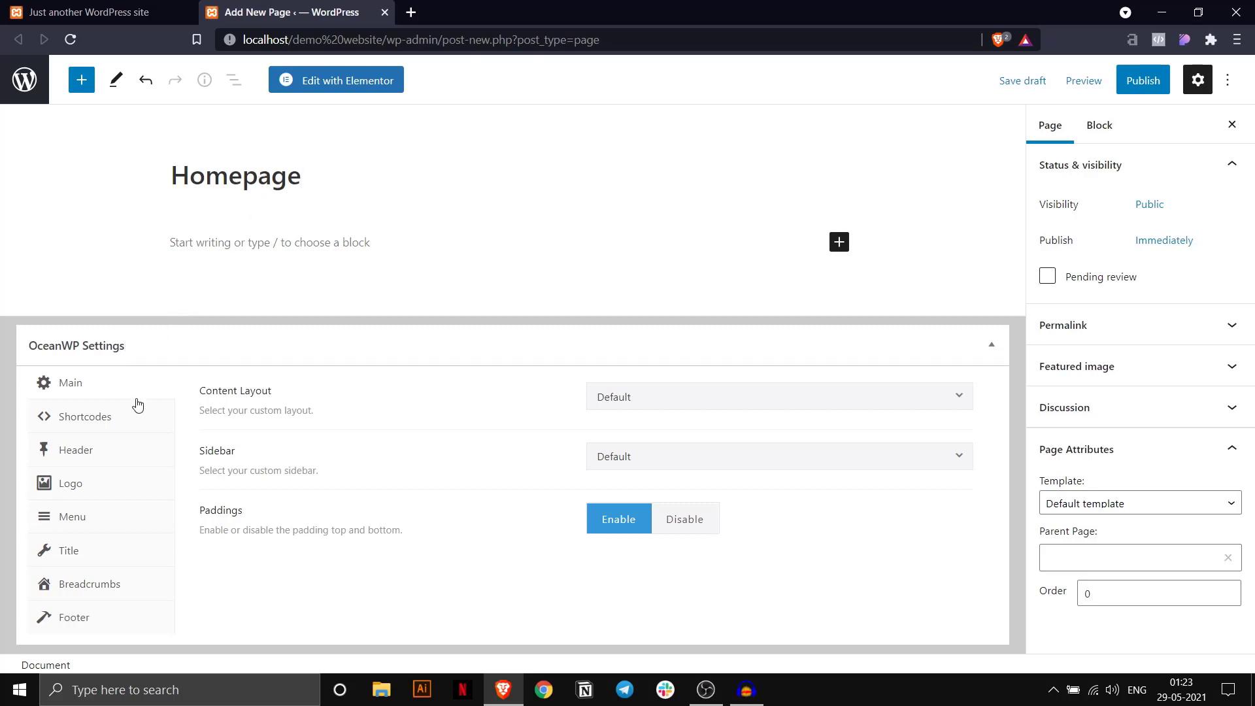
Disable the page title and breadcrumbs display in the page's OceanWP settings.
{"action": "left_click", "coordinate": [104, 554]}
{"action": "left_click", "coordinate": [729, 378]}
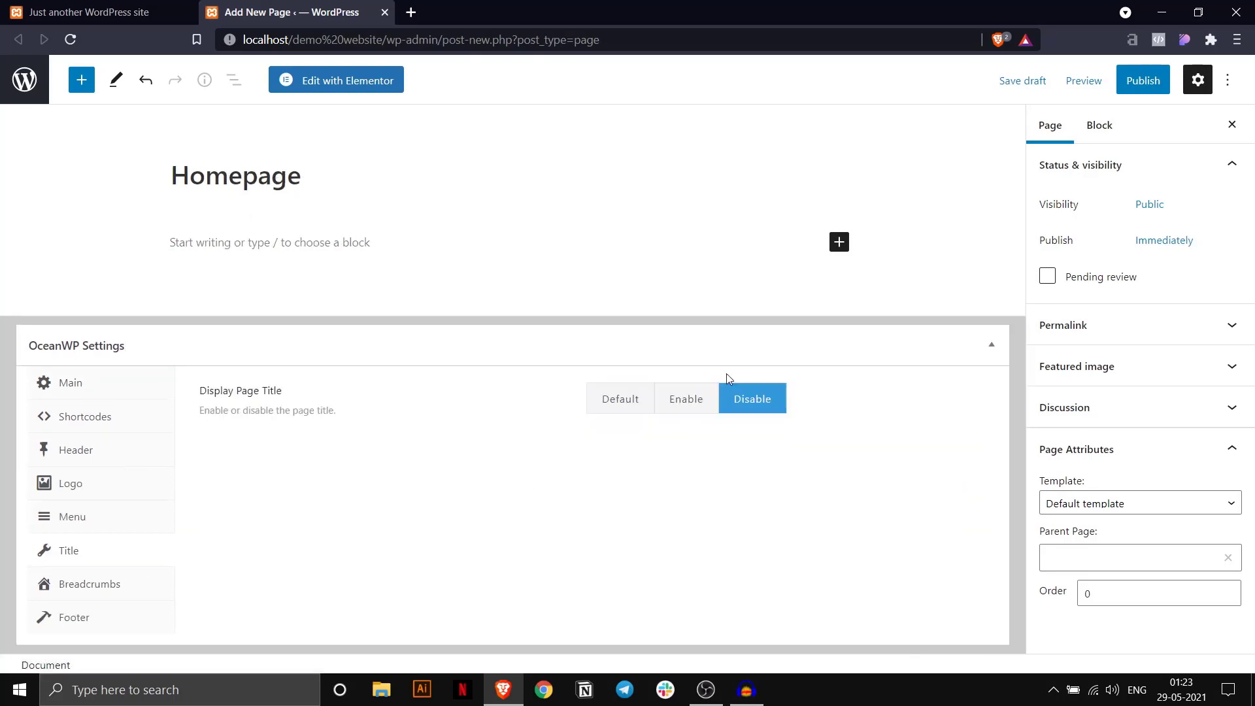
{"action": "left_click", "coordinate": [72, 589]}
{"action": "left_click", "coordinate": [726, 400]}
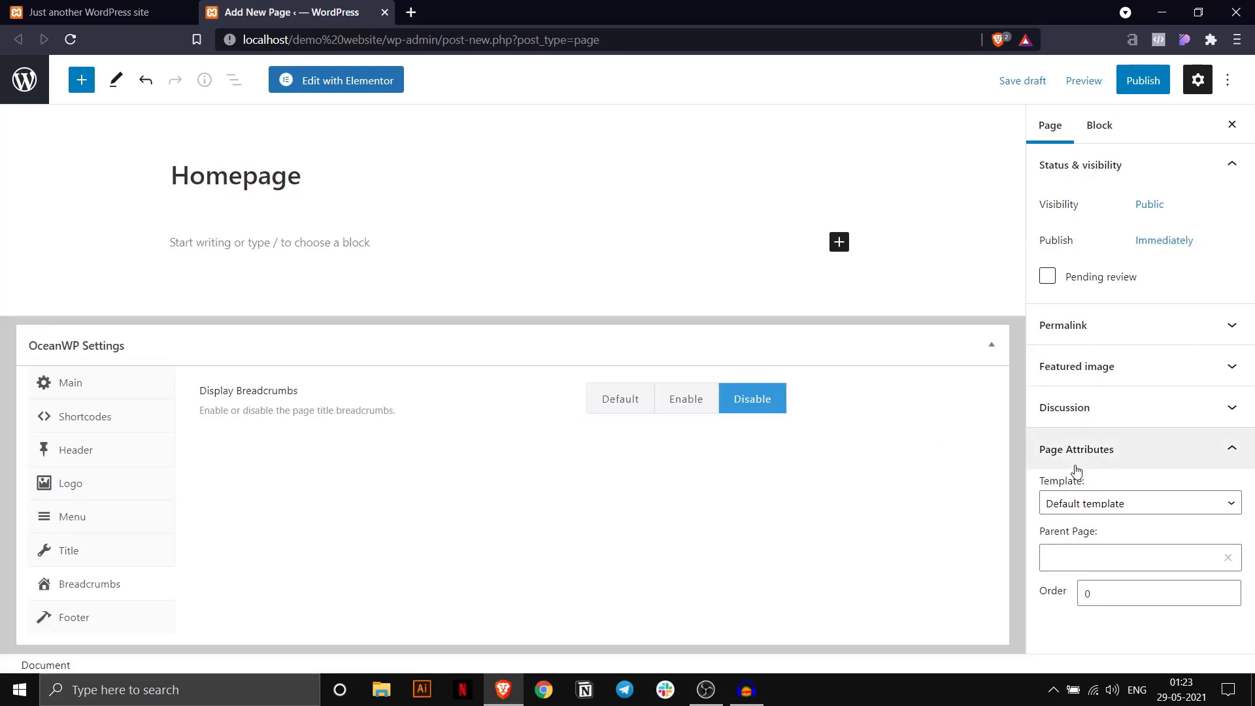
Check the finished site's header and its footer copyright line for choosing the page template.
{"action": "left_click", "coordinate": [1081, 505]}
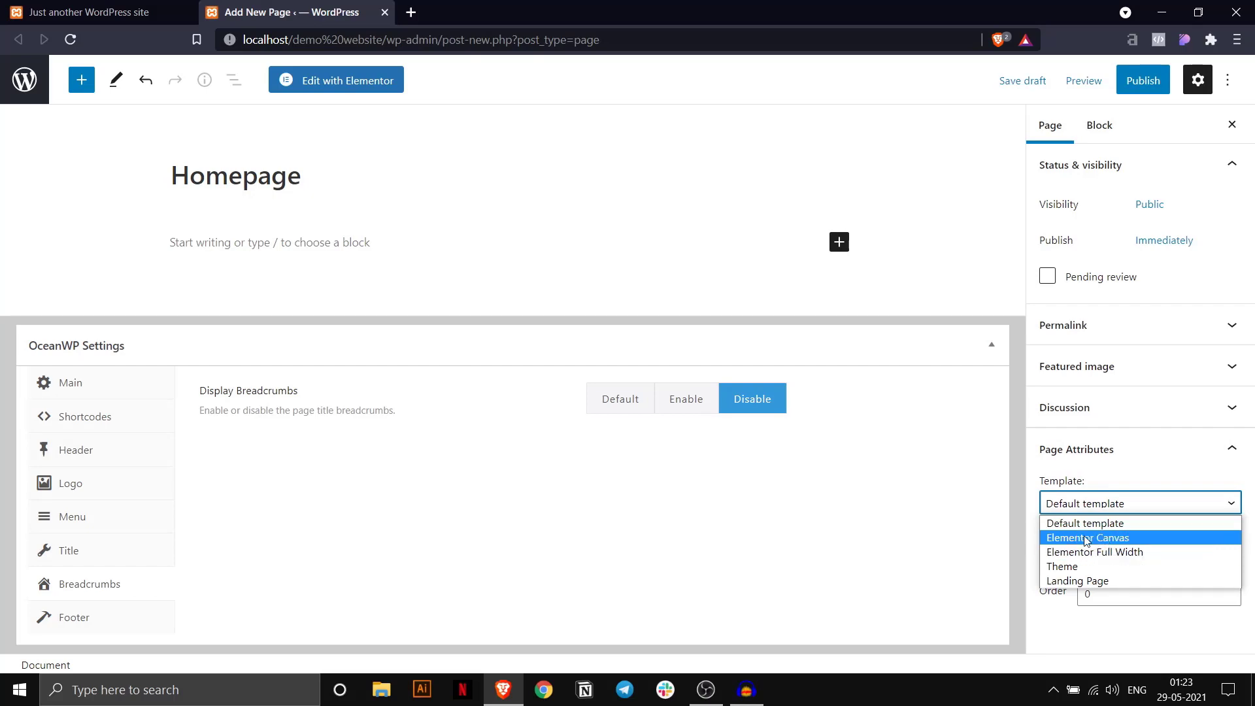
{"action": "left_click", "coordinate": [133, 7]}
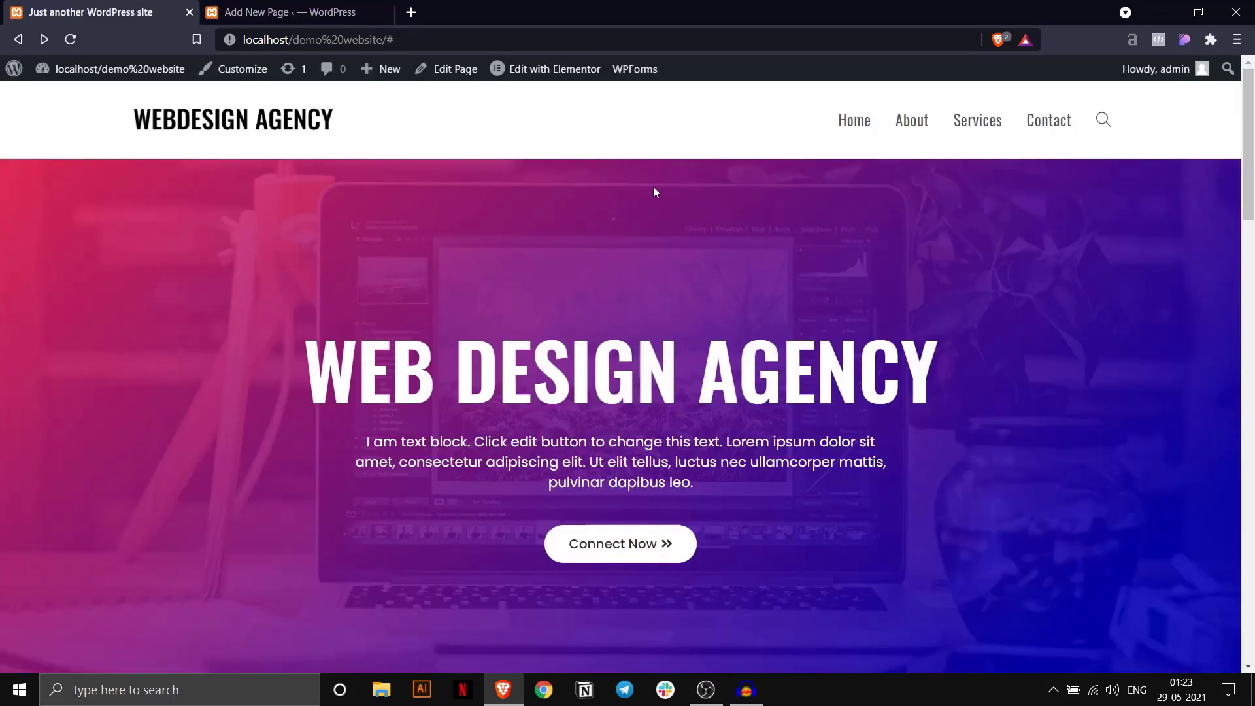
{"action": "scroll", "coordinate": [580, 154], "scroll_direction": "down", "scroll_amount": 20}
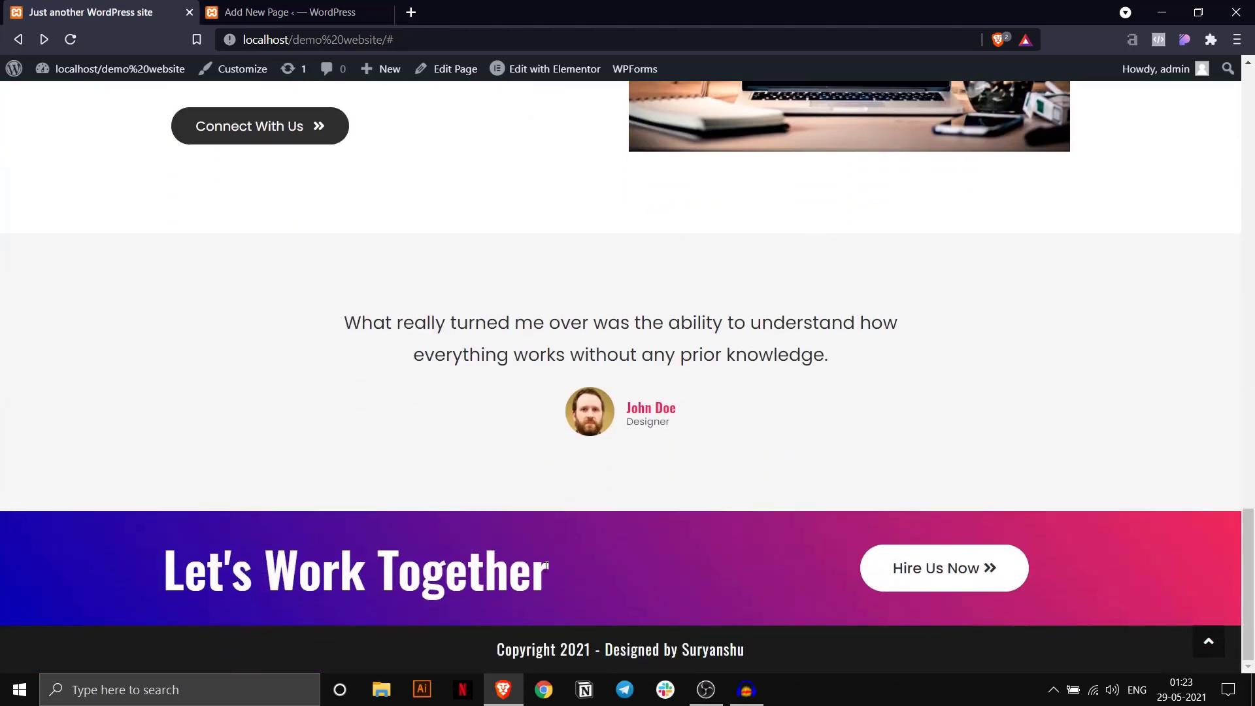
{"action": "left_click_drag", "start_coordinate": [556, 649], "coordinate": [711, 649]}
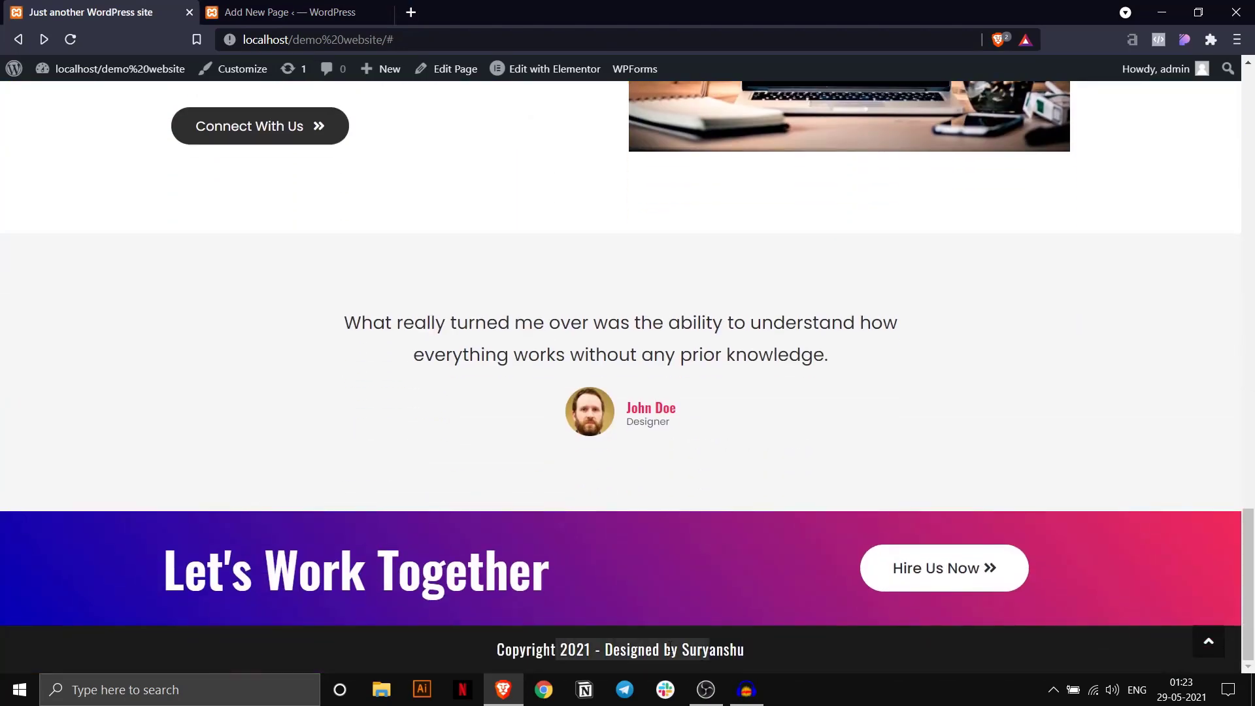
Set the Homepage page's template to Elementor Full Width.
{"action": "left_click", "coordinate": [300, 8]}
{"action": "left_click", "coordinate": [1101, 509]}
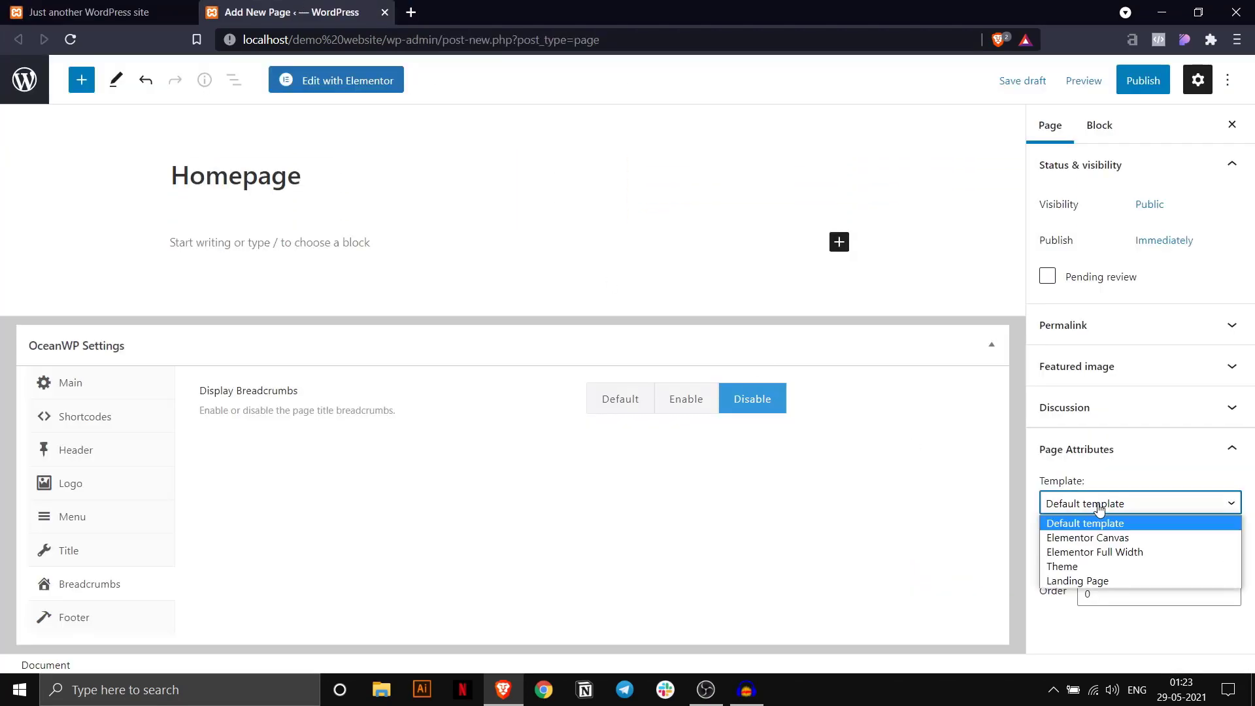
{"action": "left_click", "coordinate": [1091, 553]}
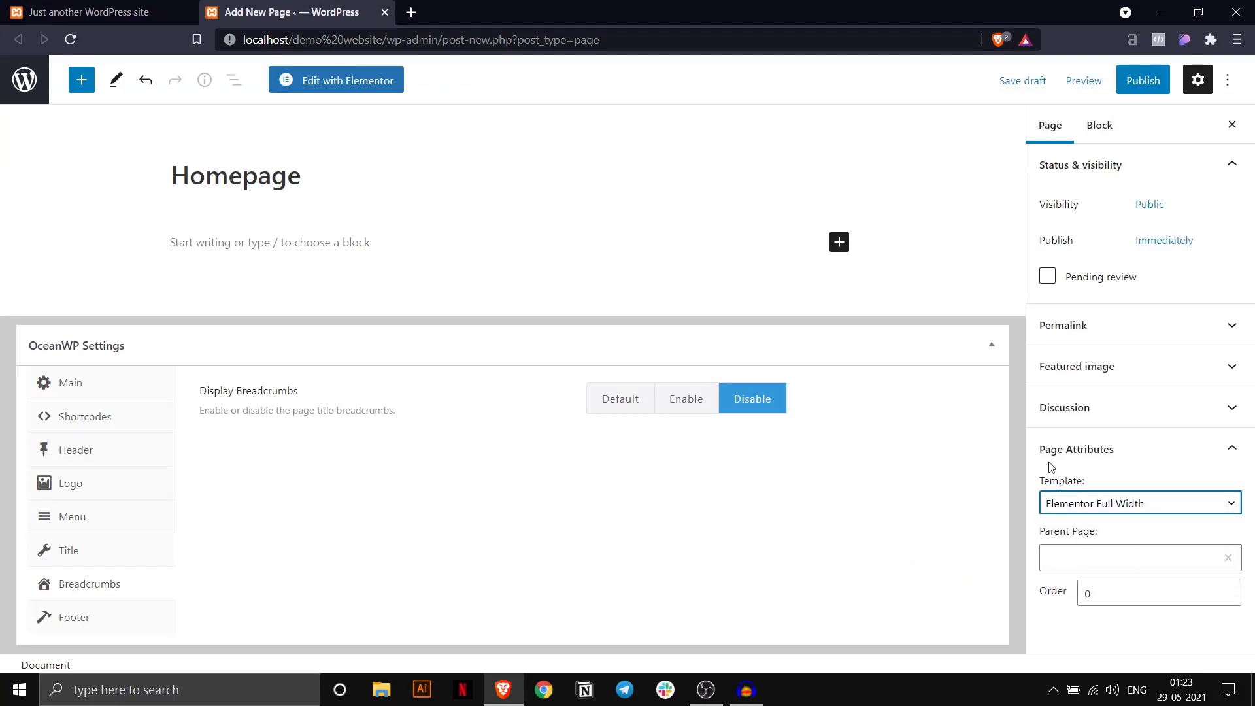
Publish the Homepage page and open it for editing with Elementor.
{"action": "left_click", "coordinate": [1146, 89]}
{"action": "left_click", "coordinate": [1130, 87]}
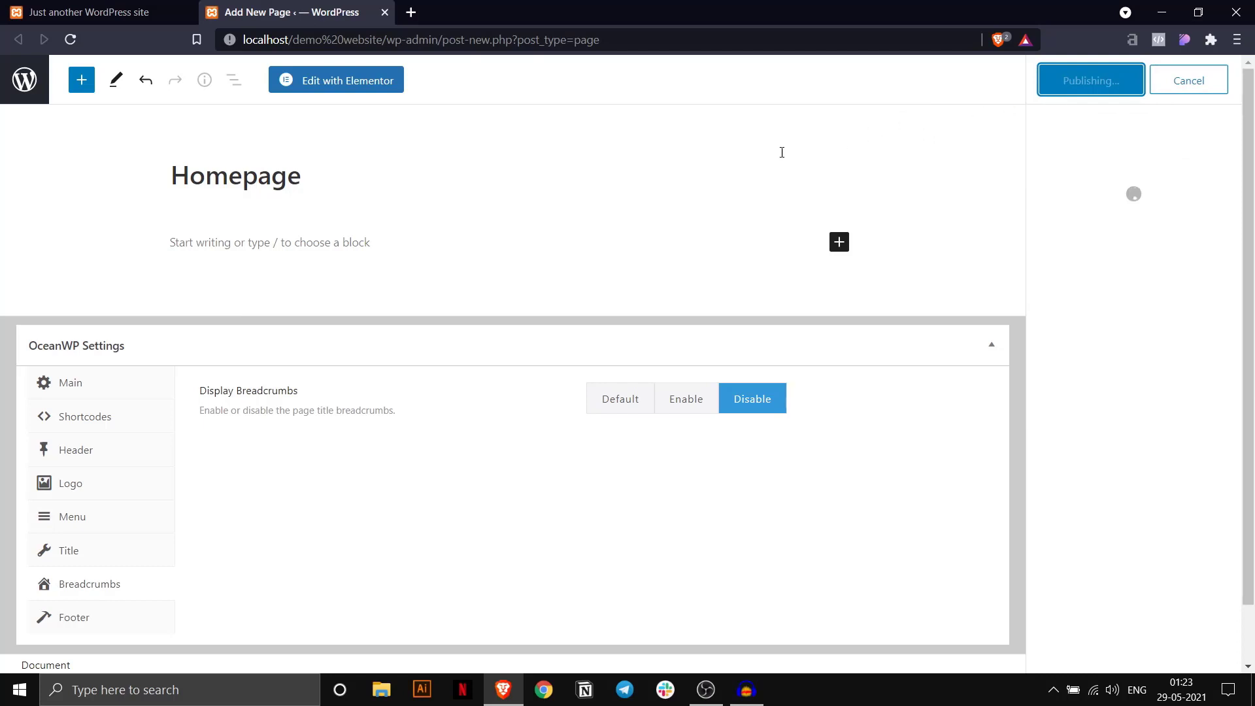
{"action": "left_click", "coordinate": [334, 90]}
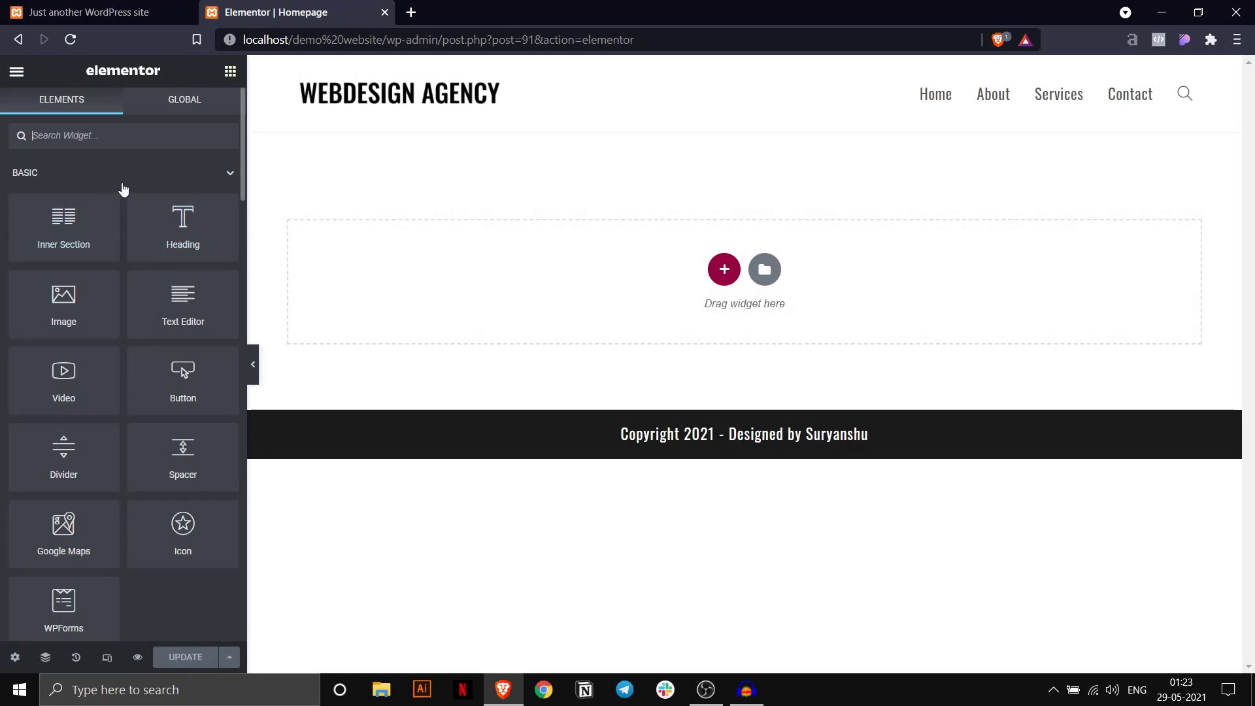
{"action": "scroll", "coordinate": [123, 189], "scroll_direction": "down", "scroll_amount": 2}
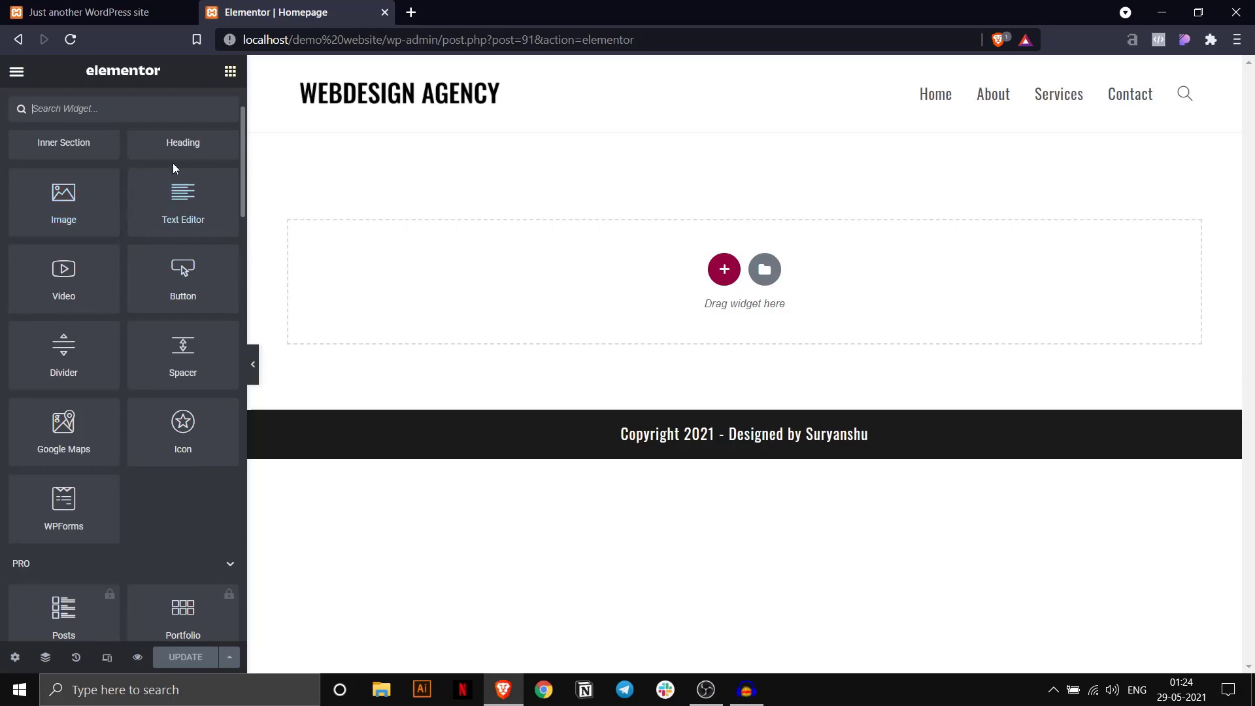
Browse the Basic, Pro and General widgets available in the editor and view the finished demo page up to its top.
{"action": "scroll", "coordinate": [182, 354], "scroll_direction": "down", "scroll_amount": 2}
{"action": "scroll", "coordinate": [182, 344], "scroll_direction": "down", "scroll_amount": 20}
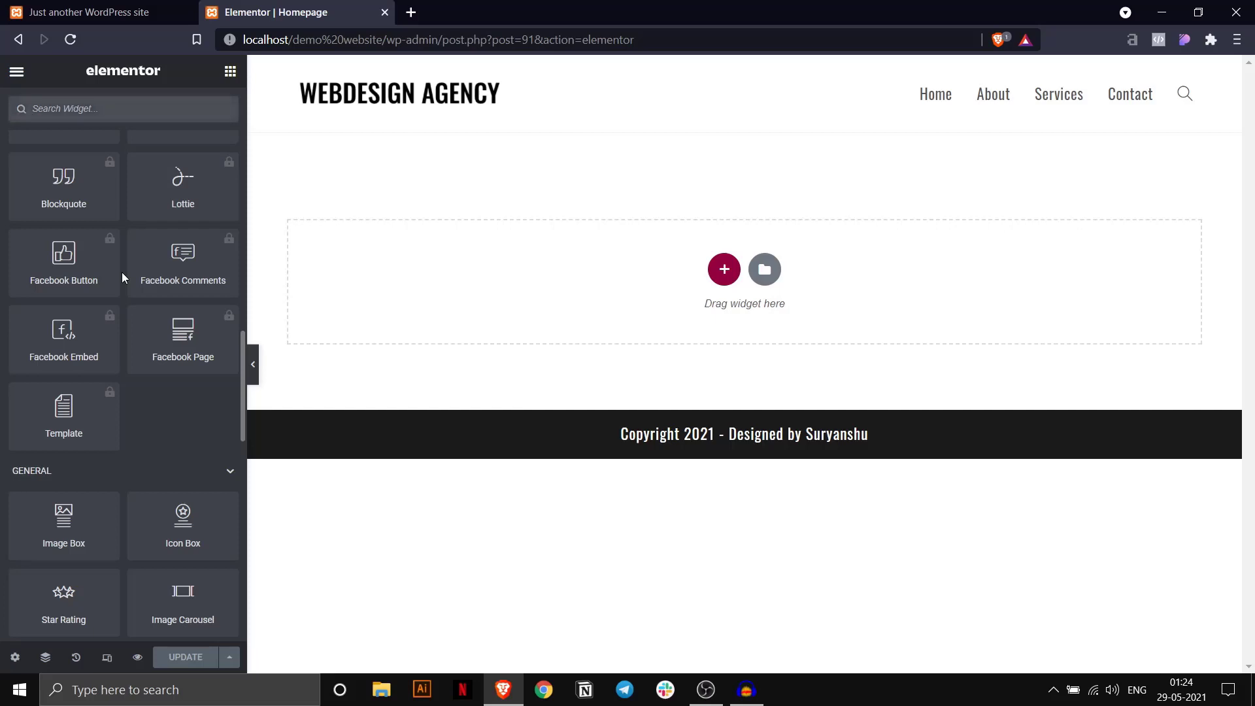
{"action": "scroll", "coordinate": [123, 320], "scroll_direction": "down", "scroll_amount": 3}
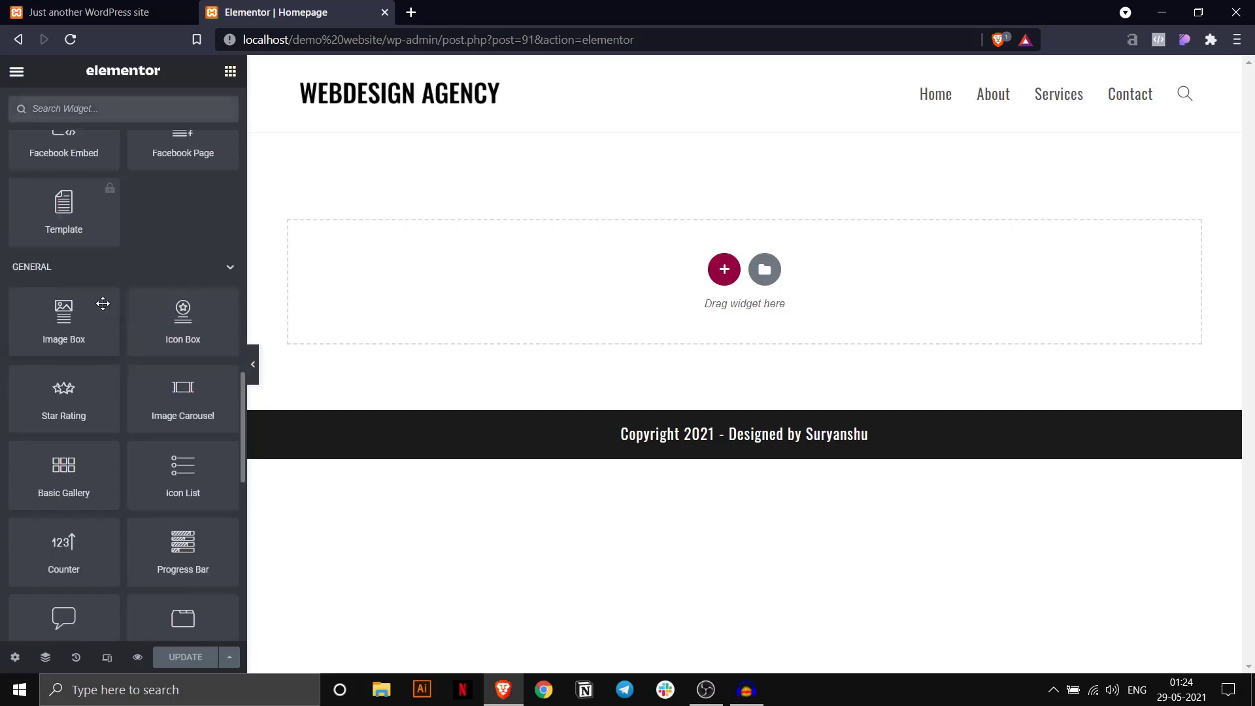
{"action": "scroll", "coordinate": [131, 332], "scroll_direction": "down", "scroll_amount": 2}
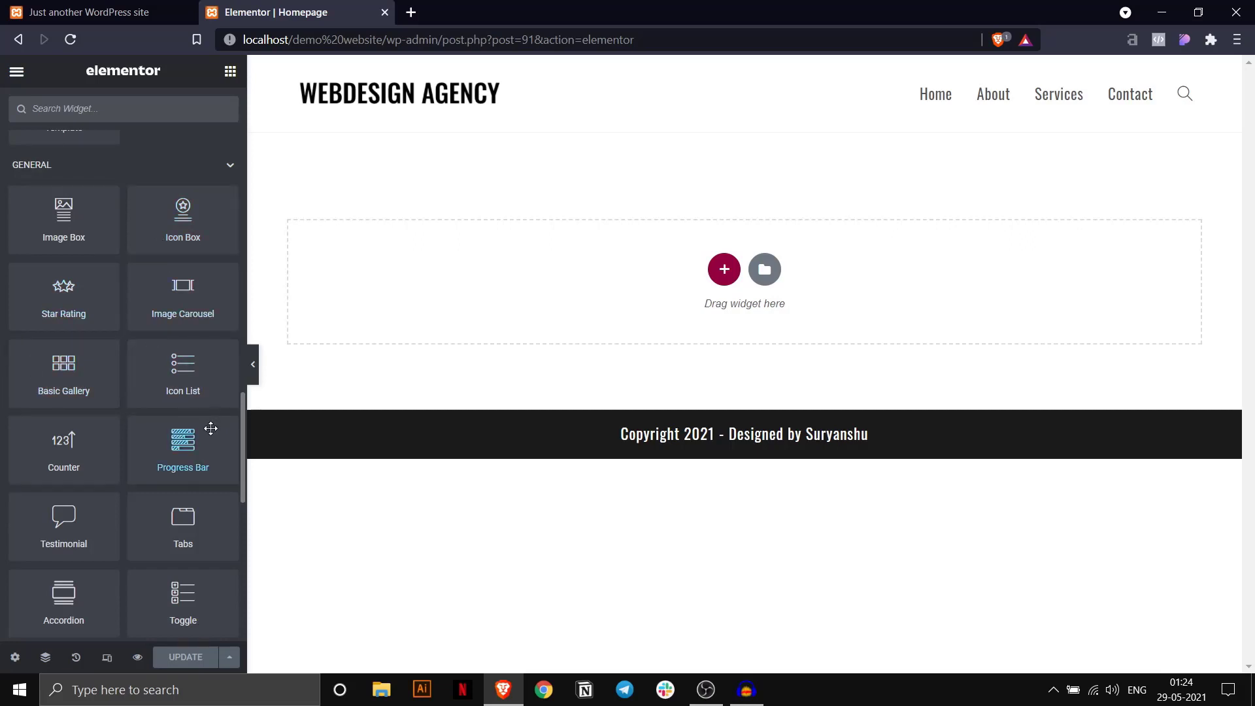
{"action": "scroll", "coordinate": [88, 410], "scroll_direction": "up", "scroll_amount": 15}
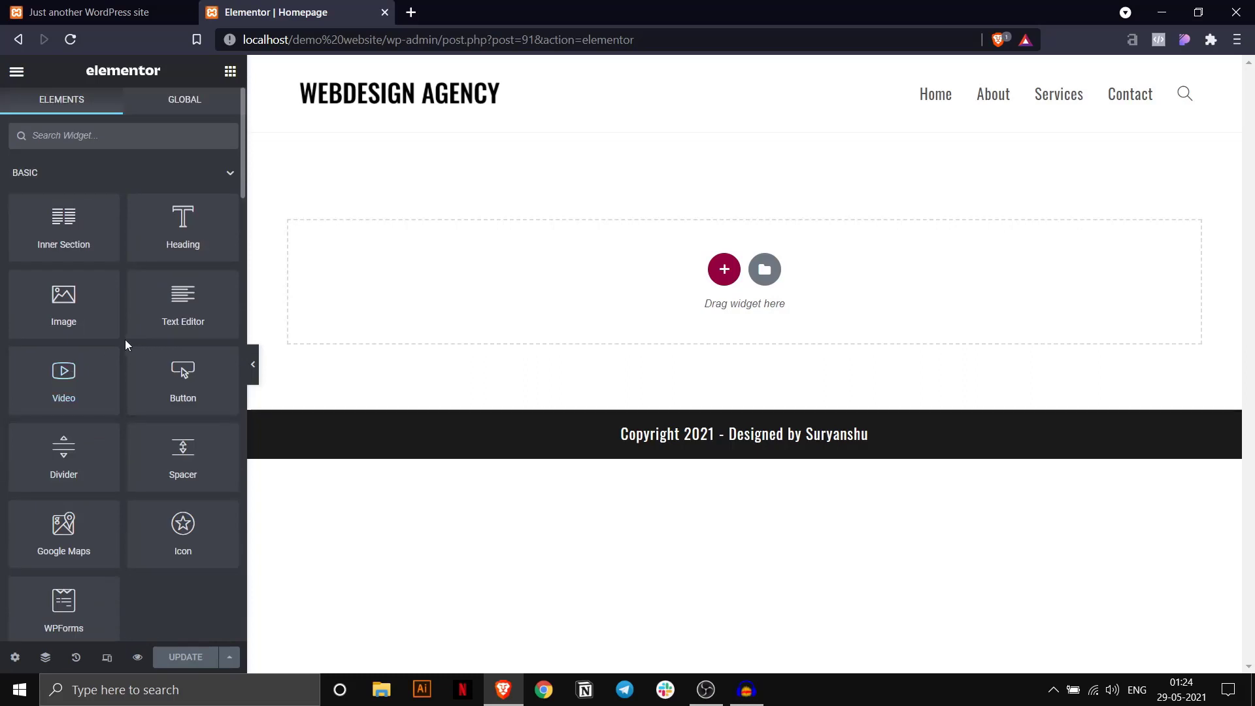
{"action": "scroll", "coordinate": [124, 339], "scroll_direction": "down", "scroll_amount": 14}
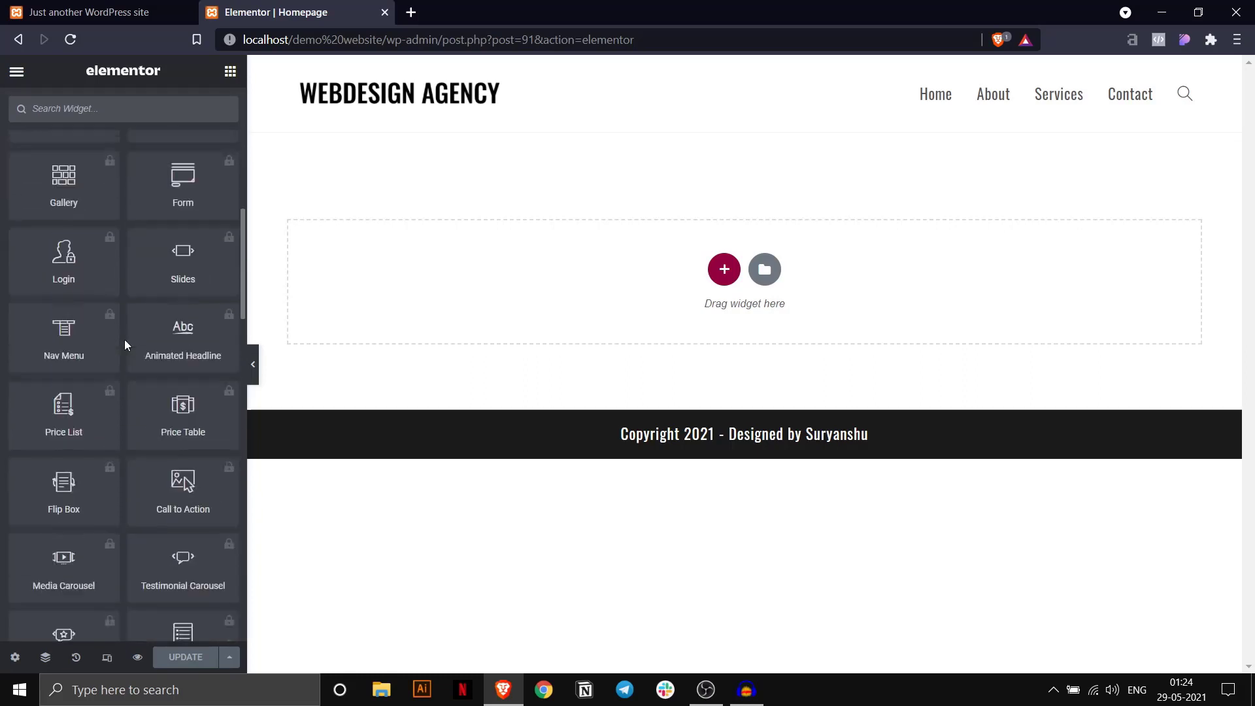
{"action": "scroll", "coordinate": [124, 339], "scroll_direction": "up", "scroll_amount": 10}
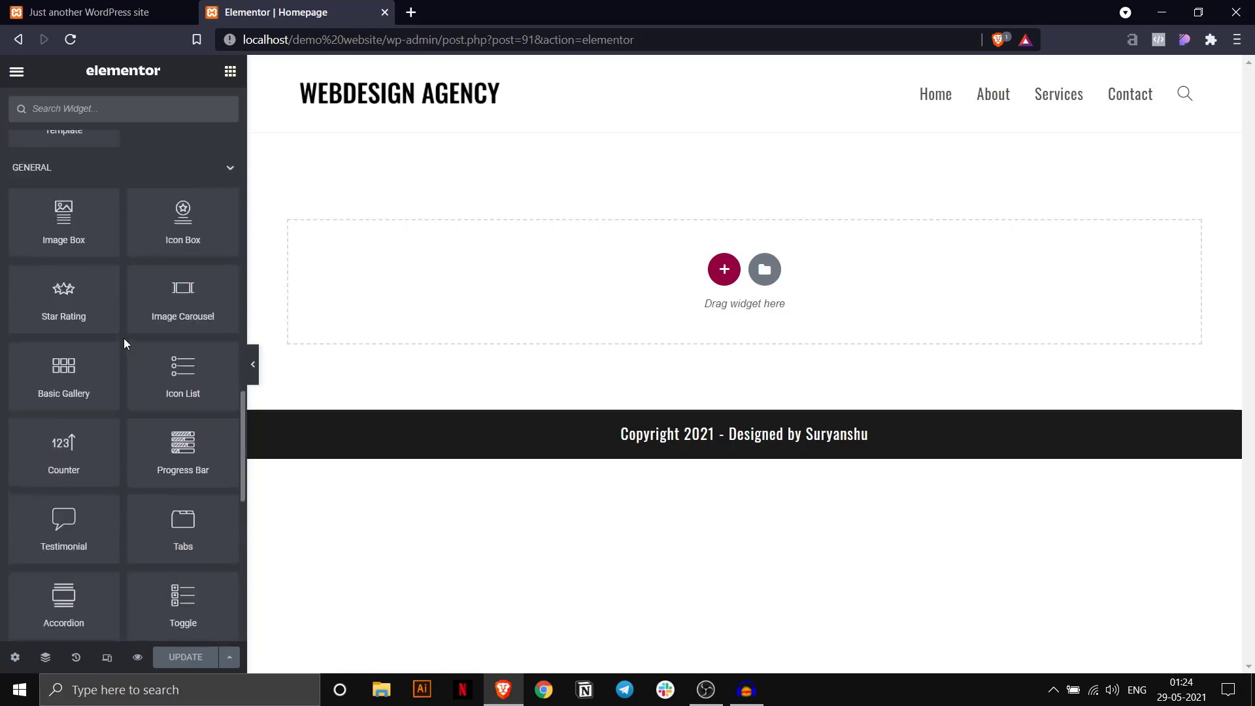
{"action": "scroll", "coordinate": [124, 340], "scroll_direction": "up", "scroll_amount": 4}
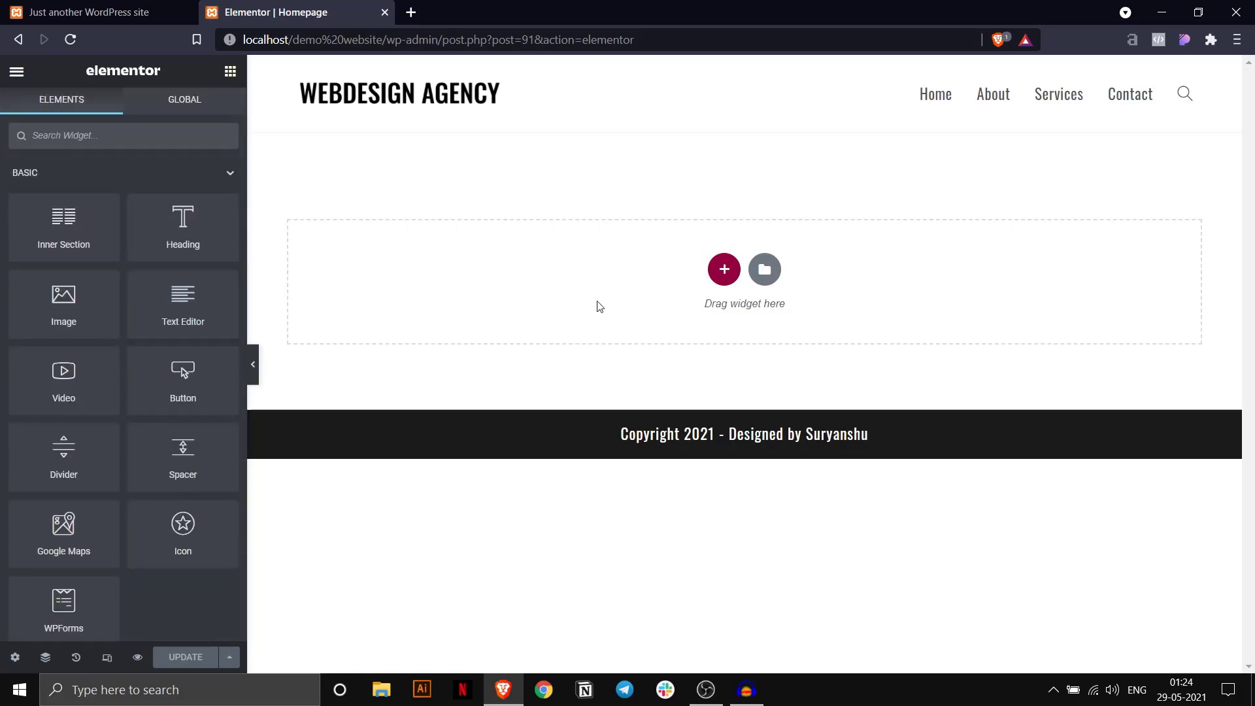
{"action": "left_click", "coordinate": [98, 12]}
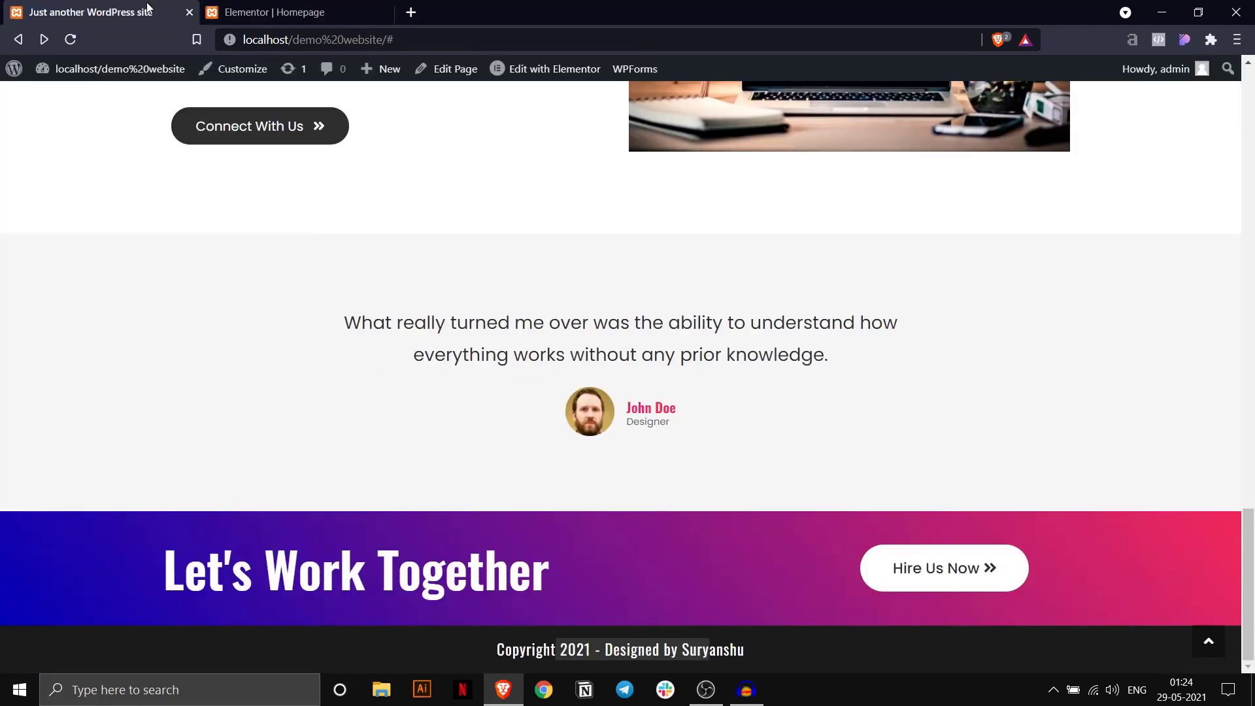
{"action": "scroll", "coordinate": [491, 309], "scroll_direction": "up", "scroll_amount": 10}
{"action": "scroll", "coordinate": [489, 307], "scroll_direction": "up", "scroll_amount": 5}
{"action": "left_click", "coordinate": [250, 7]}
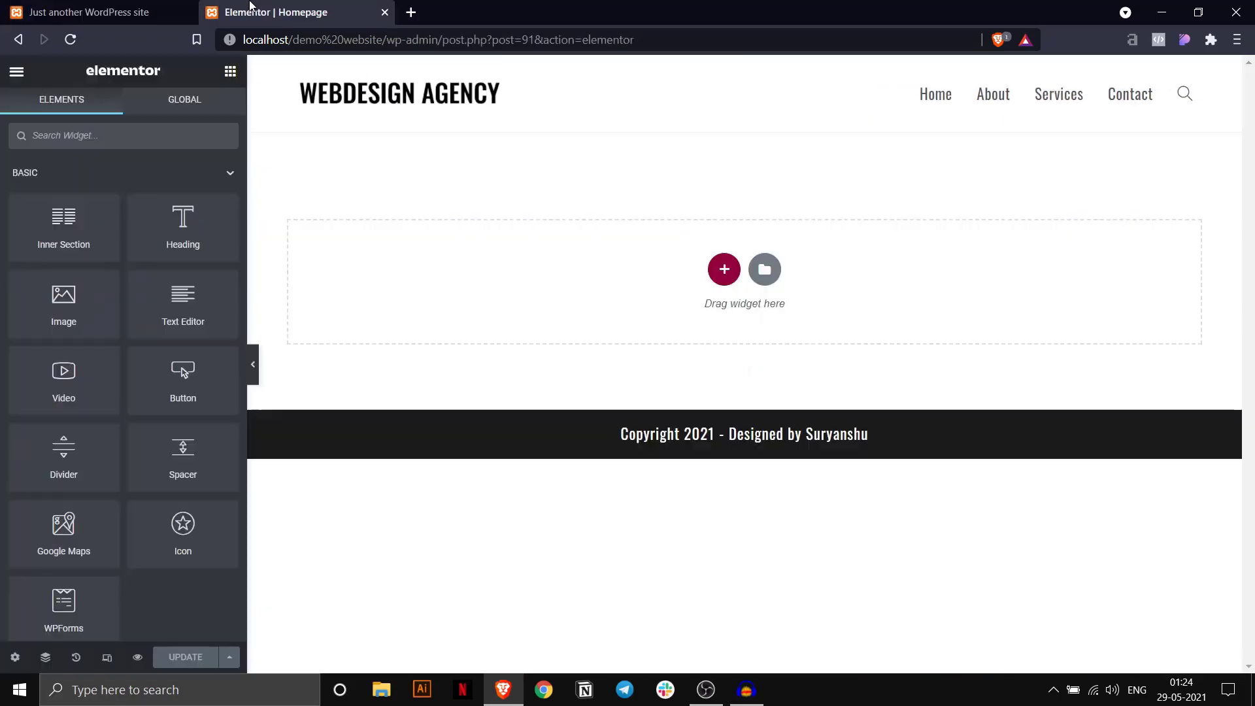
Add a two-column section to the page and place an Image widget in its first column.
{"action": "left_click", "coordinate": [712, 268]}
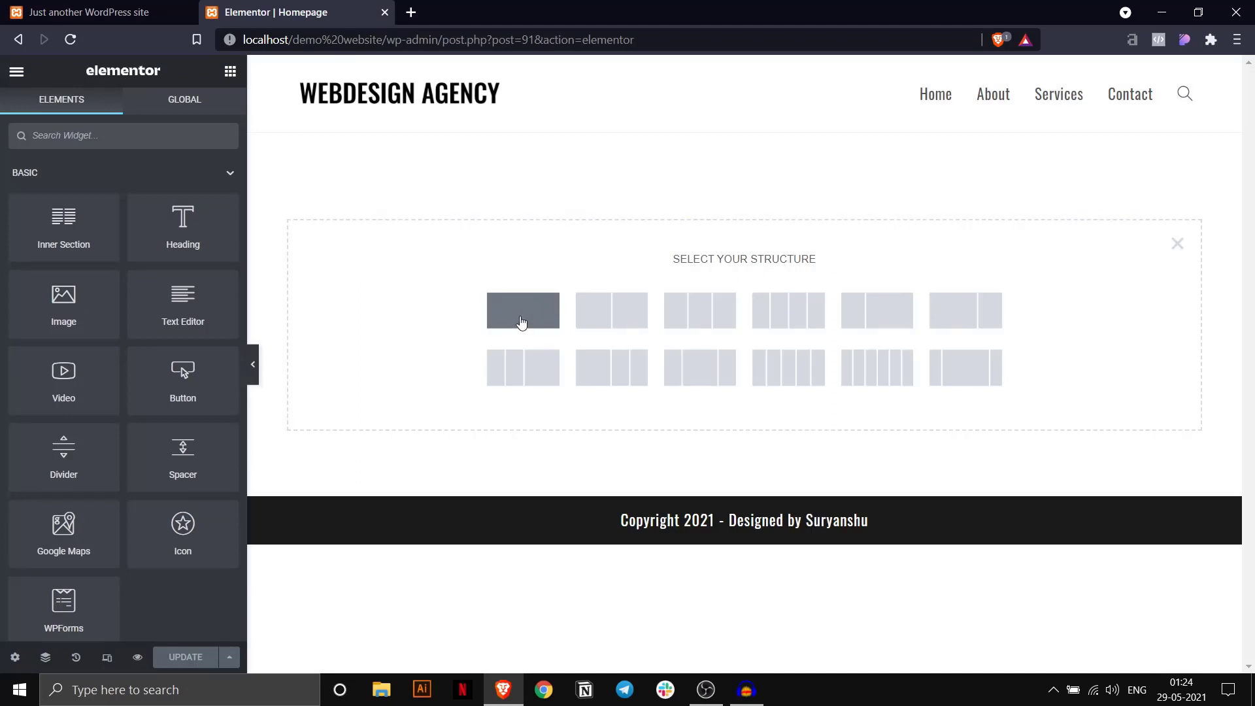
{"action": "left_click", "coordinate": [612, 317]}
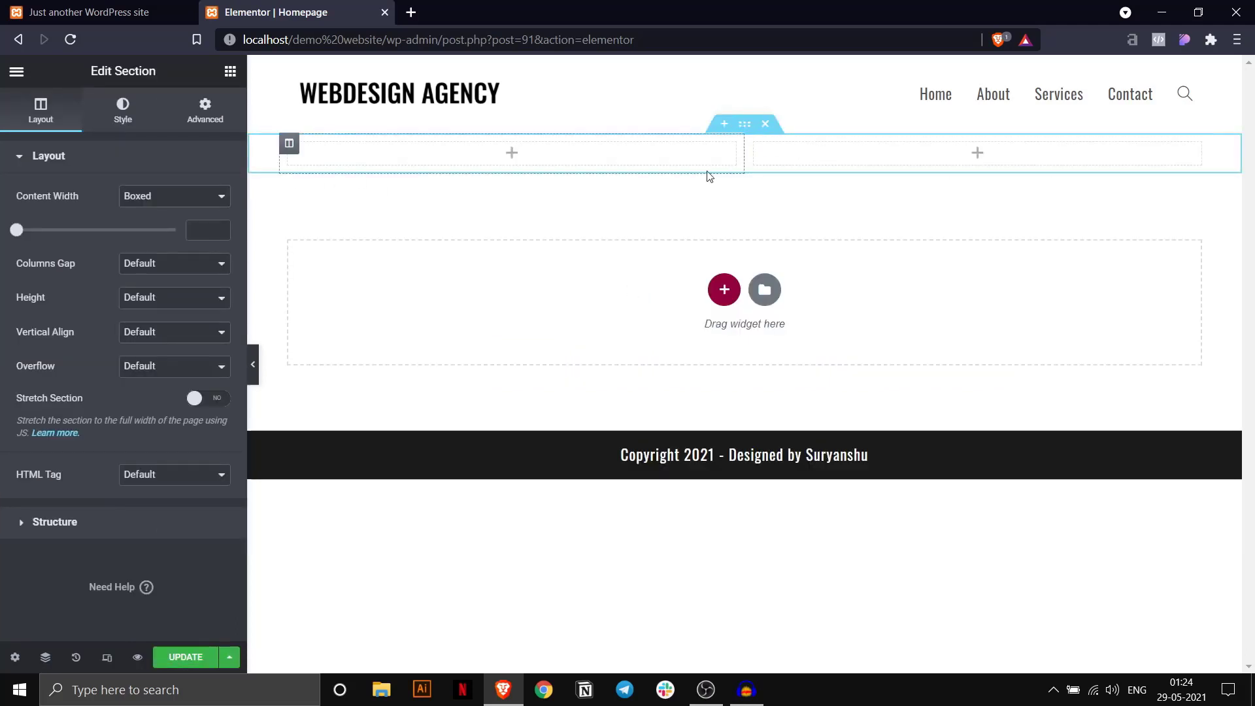
{"action": "left_click", "coordinate": [230, 71]}
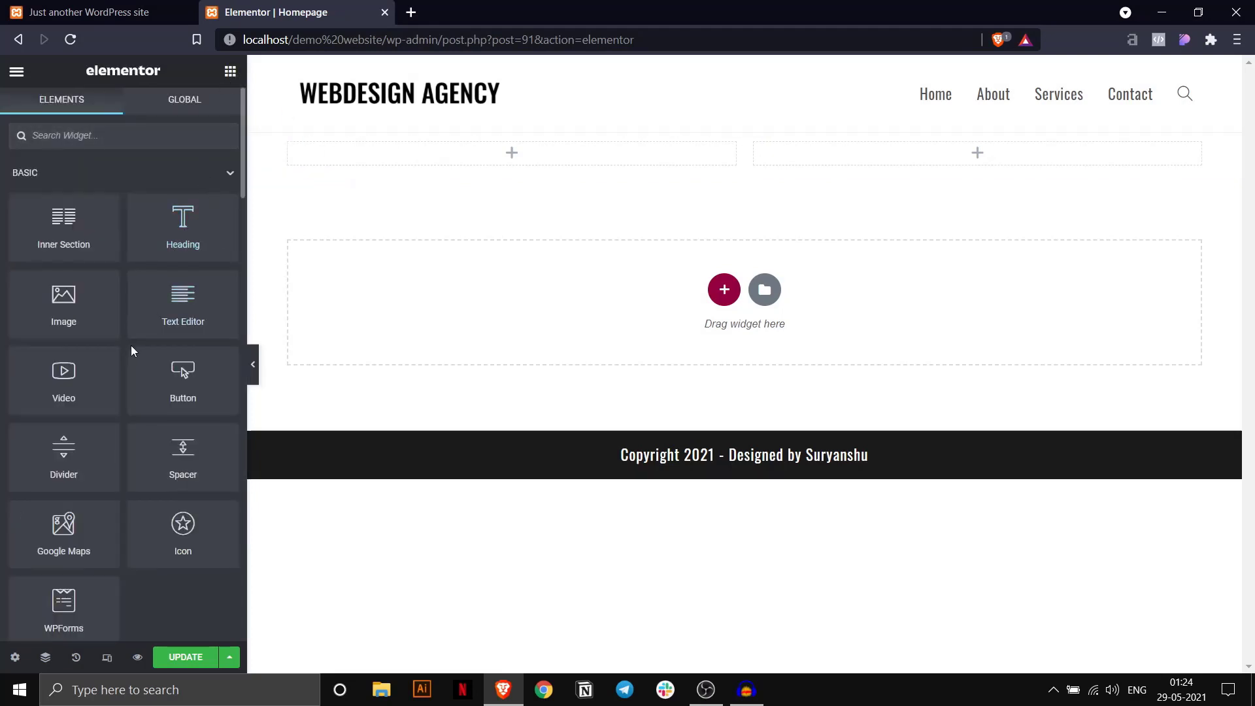
{"action": "left_click_drag", "start_coordinate": [65, 301], "coordinate": [440, 164]}
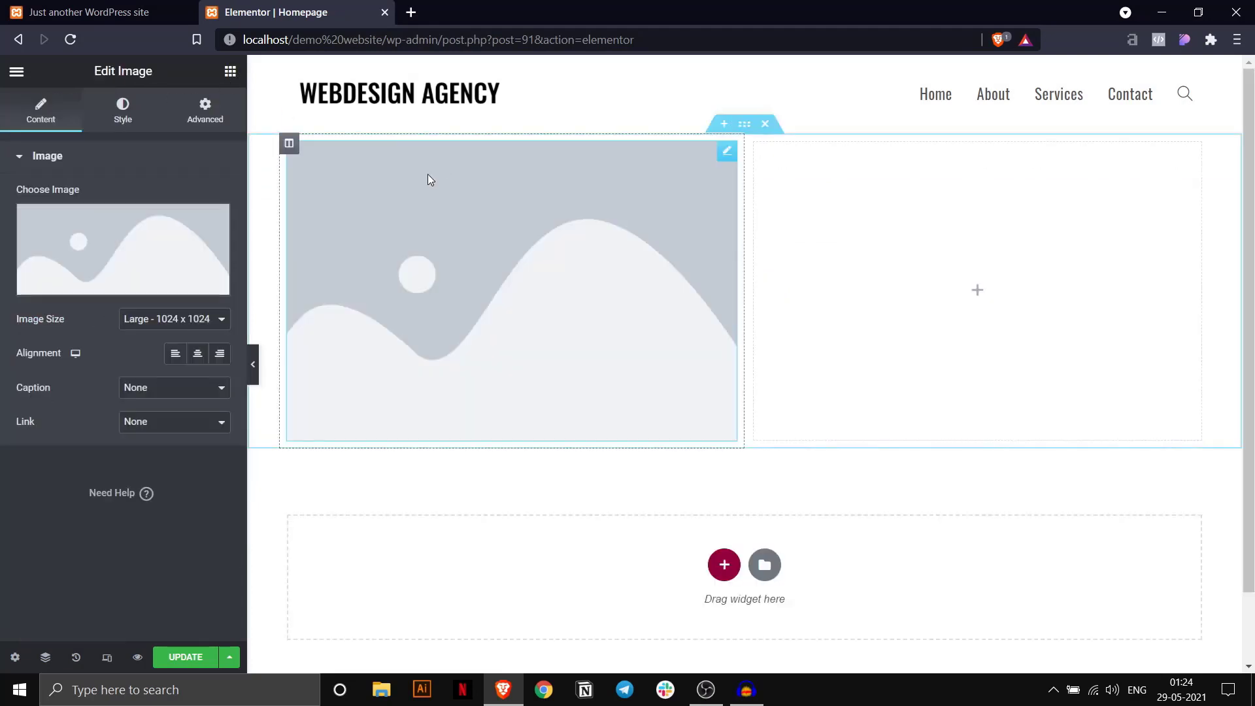
Place a Text Editor widget in the section's second column with a Button widget below it.
{"action": "left_click", "coordinate": [230, 70]}
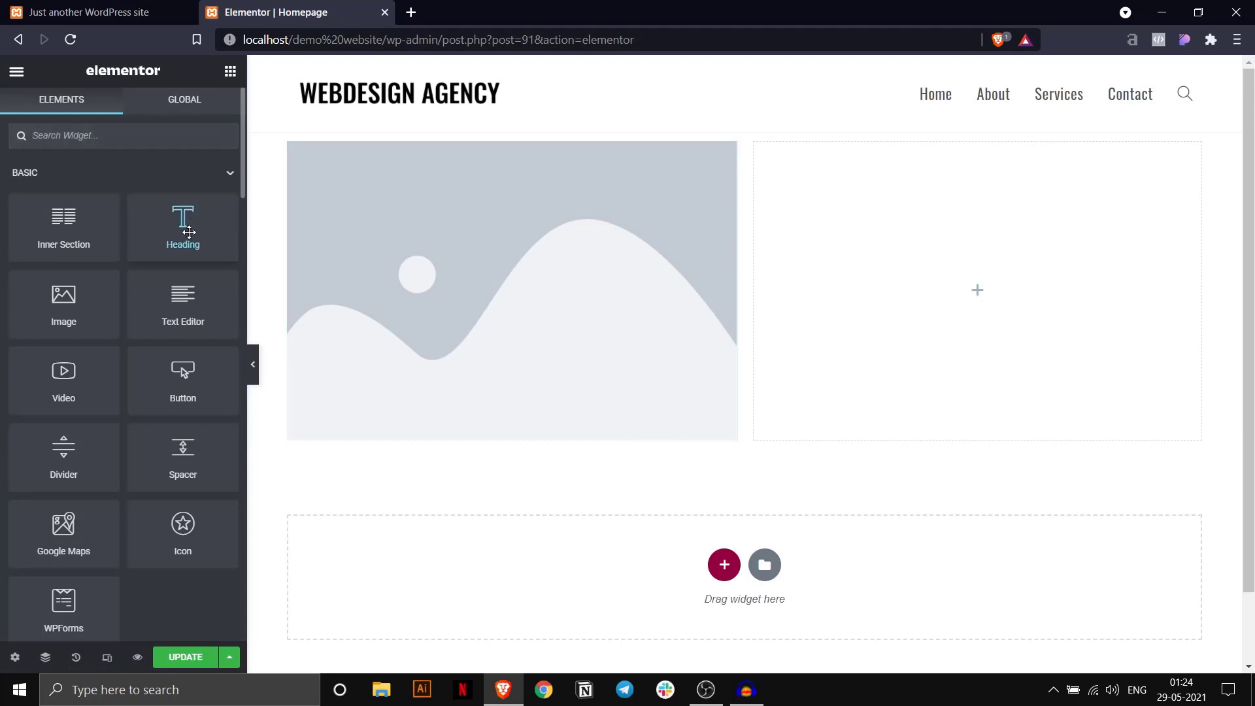
{"action": "left_click_drag", "start_coordinate": [183, 304], "coordinate": [946, 230]}
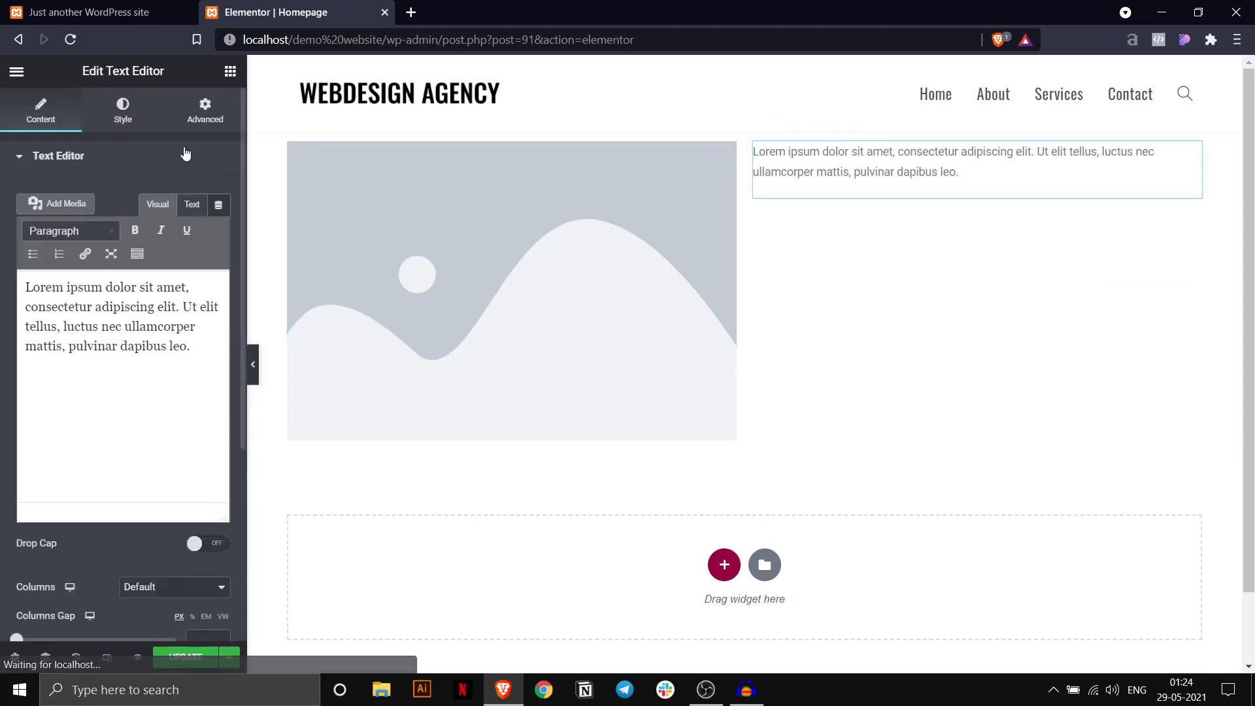
{"action": "left_click", "coordinate": [230, 71]}
{"action": "left_click_drag", "start_coordinate": [183, 379], "coordinate": [839, 180]}
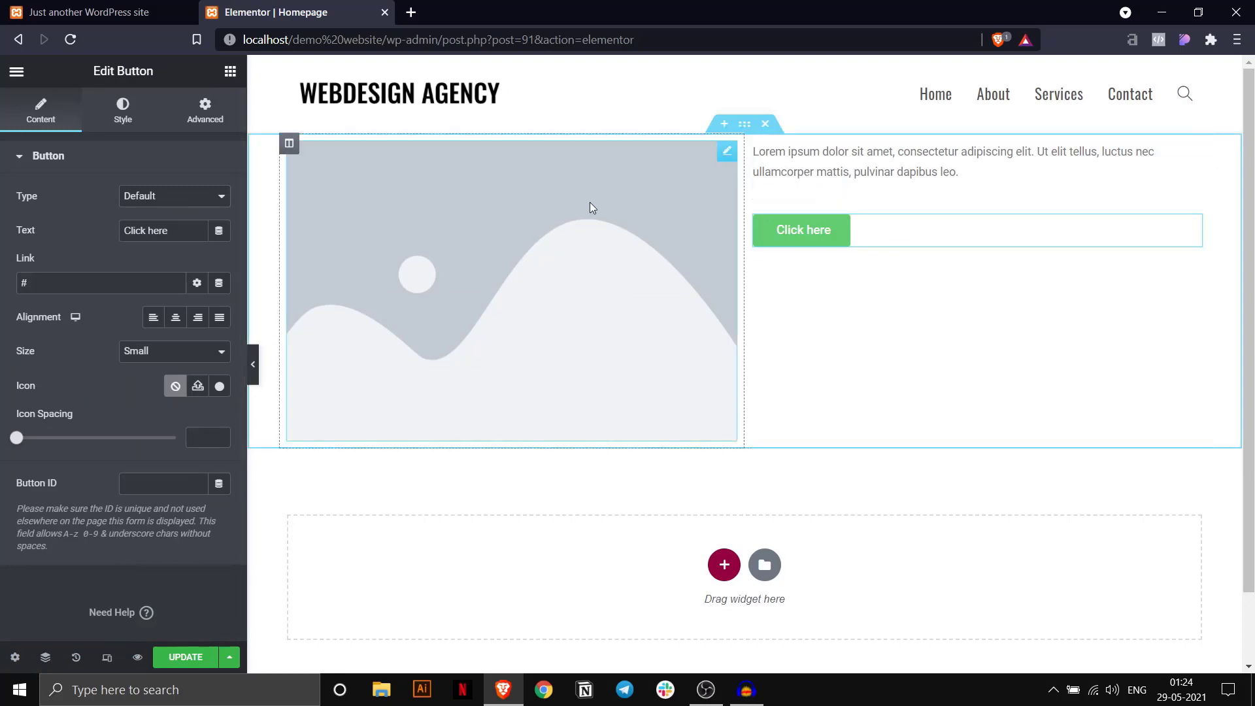
Examine the finished site's Our Portfolio section for how its heading, text, button and image sit in two columns.
{"action": "scroll", "coordinate": [652, 233], "scroll_direction": "down", "scroll_amount": 2}
{"action": "scroll", "coordinate": [696, 388], "scroll_direction": "down", "scroll_amount": 15}
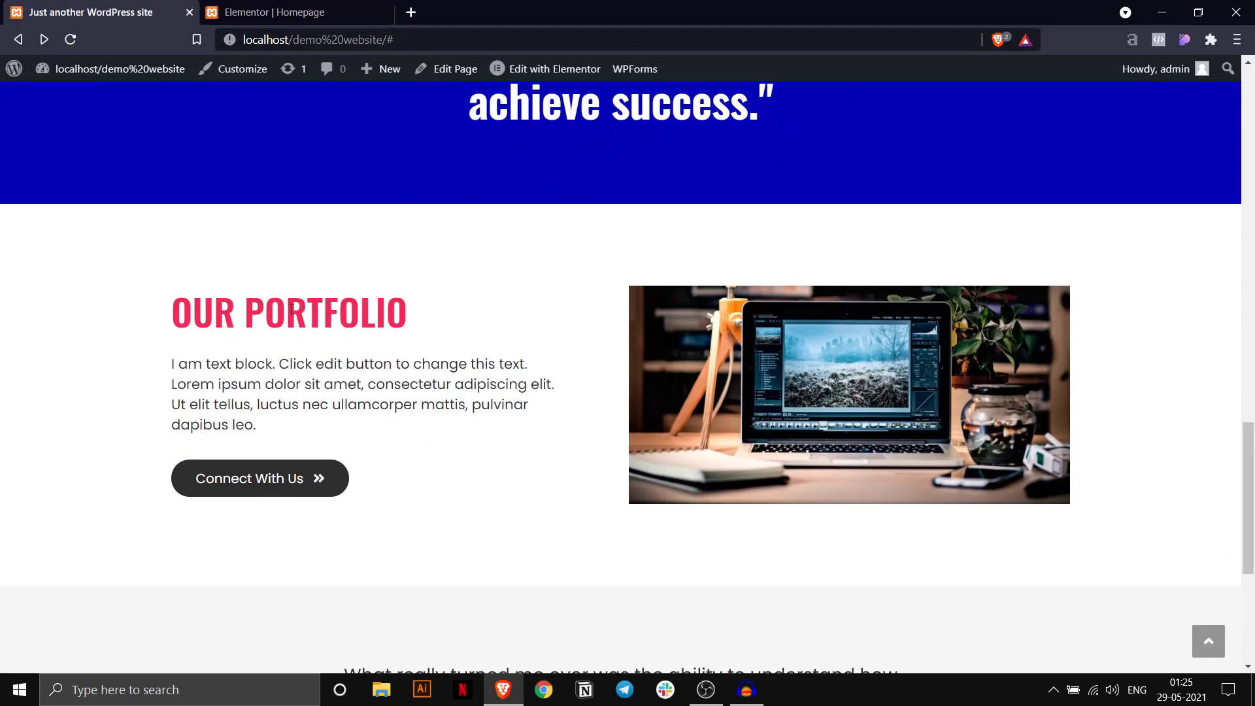
{"action": "left_click_drag", "start_coordinate": [287, 317], "coordinate": [339, 318]}
{"action": "left_click_drag", "start_coordinate": [287, 384], "coordinate": [368, 382]}
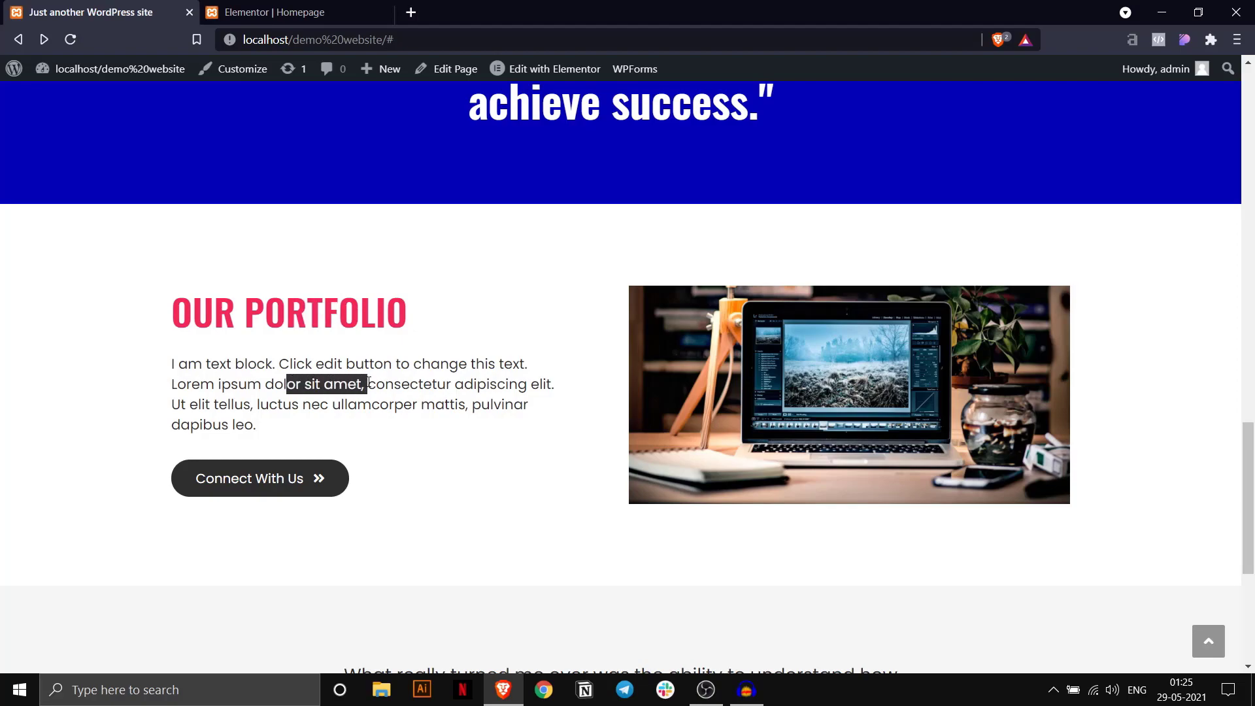
{"action": "left_click", "coordinate": [282, 9]}
{"action": "left_click", "coordinate": [126, 5]}
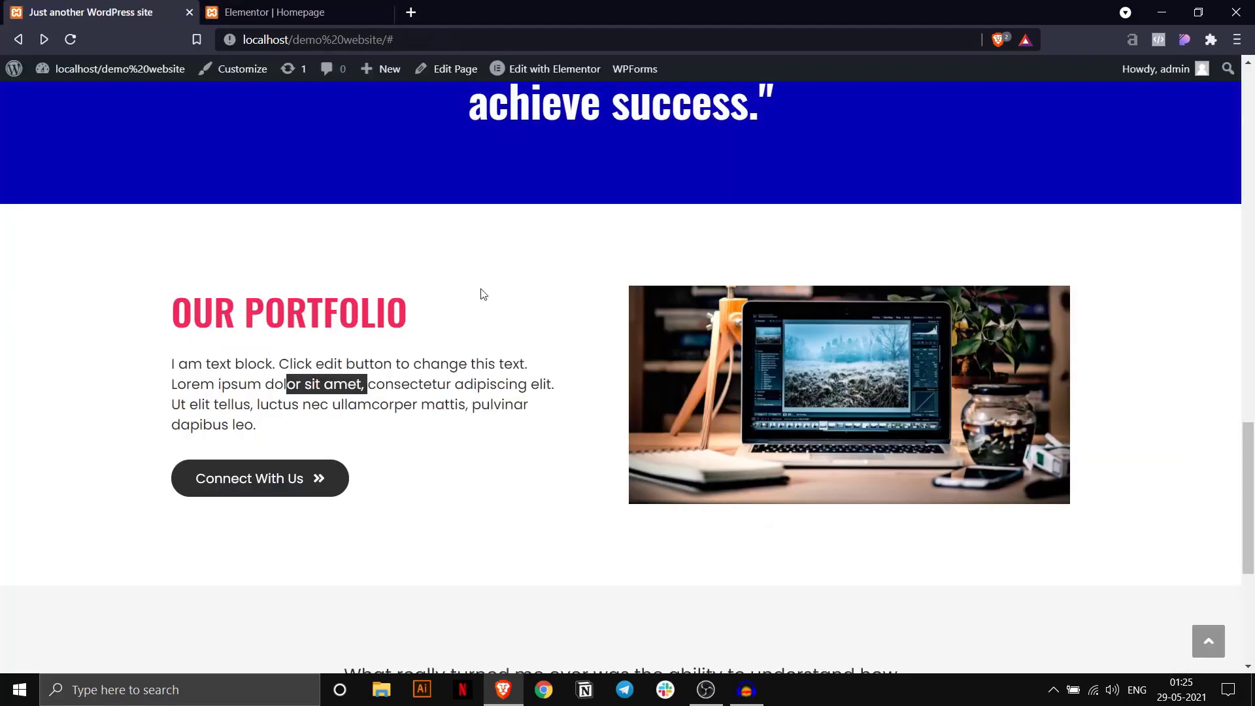
Delete the two-column trial section with its image, text and button from the Homepage page.
{"action": "scroll", "coordinate": [479, 292], "scroll_direction": "up", "scroll_amount": 15}
{"action": "left_click", "coordinate": [313, 13]}
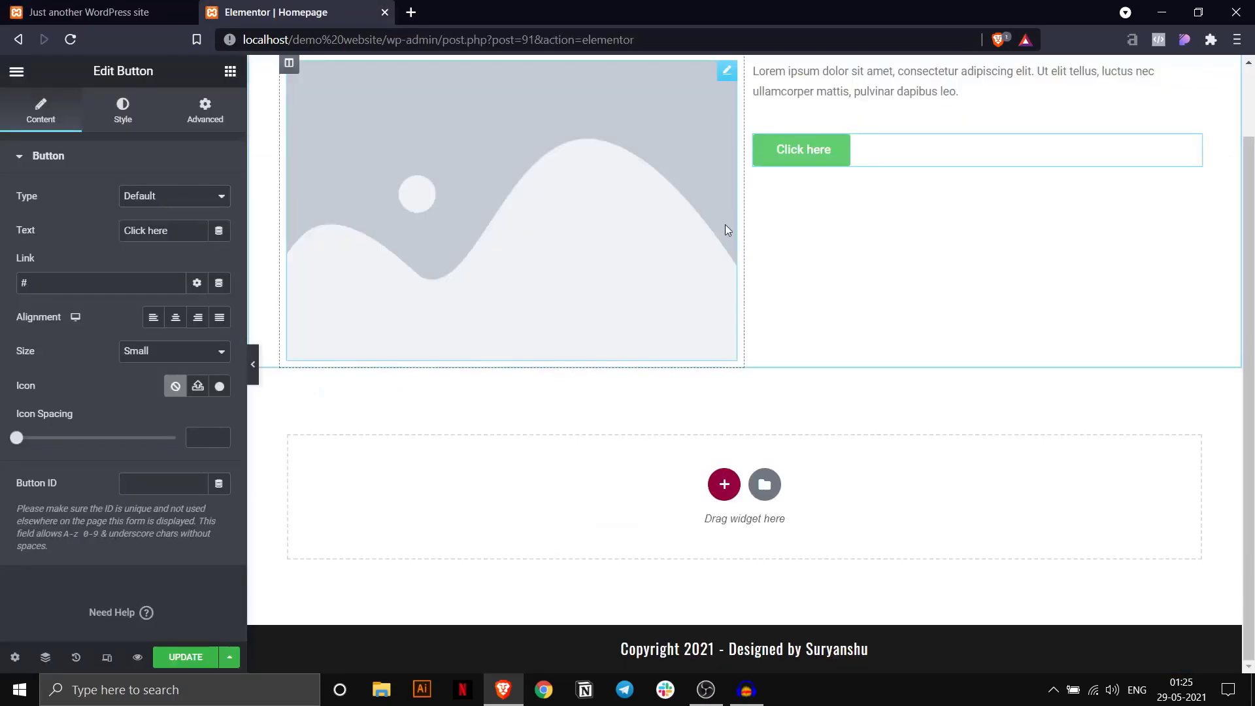
{"action": "scroll", "coordinate": [725, 225], "scroll_direction": "up", "scroll_amount": 2}
{"action": "left_click", "coordinate": [769, 131]}
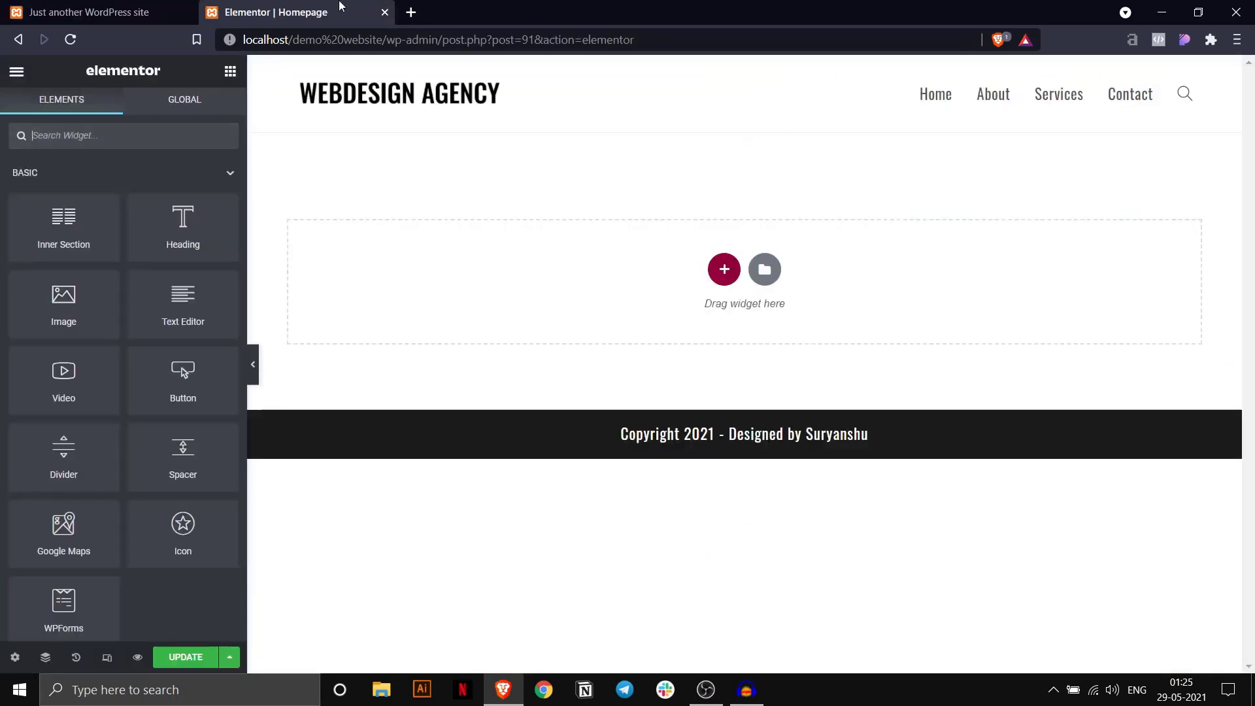
Add a single-column section to the empty page and place a Heading widget in it.
{"action": "left_click", "coordinate": [98, 12]}
{"action": "left_click", "coordinate": [314, 12]}
{"action": "left_click", "coordinate": [724, 269]}
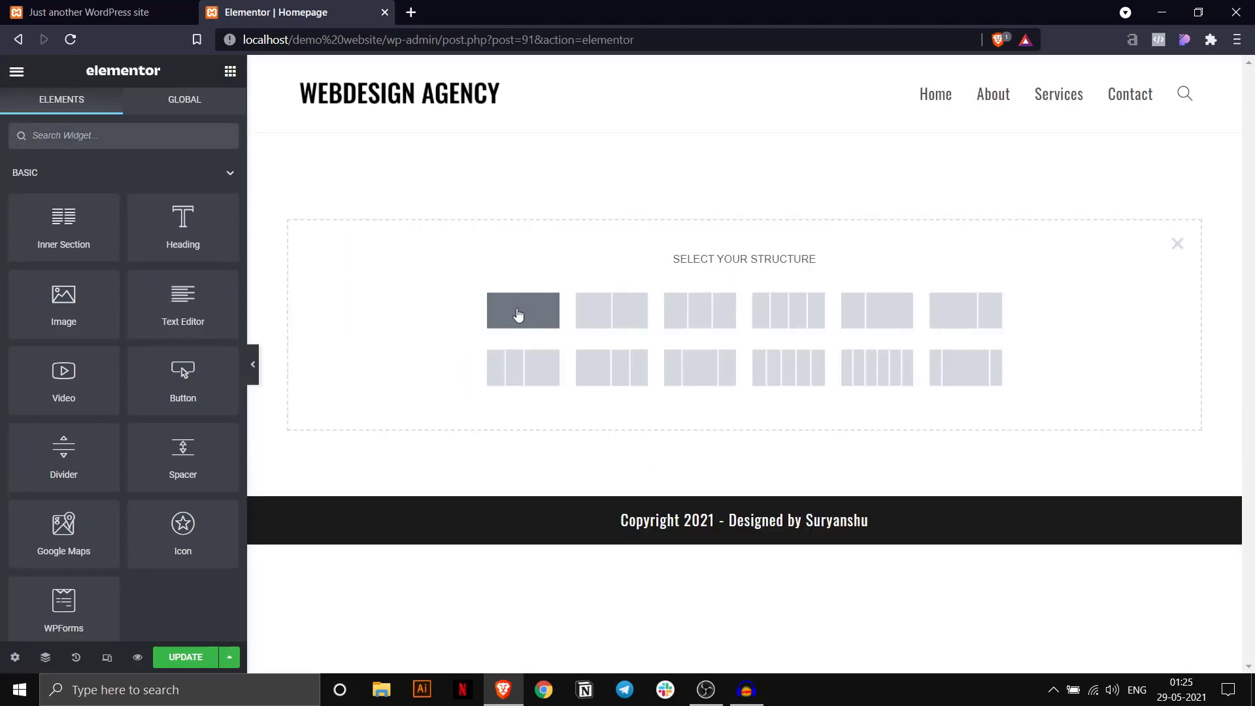
{"action": "left_click", "coordinate": [520, 315]}
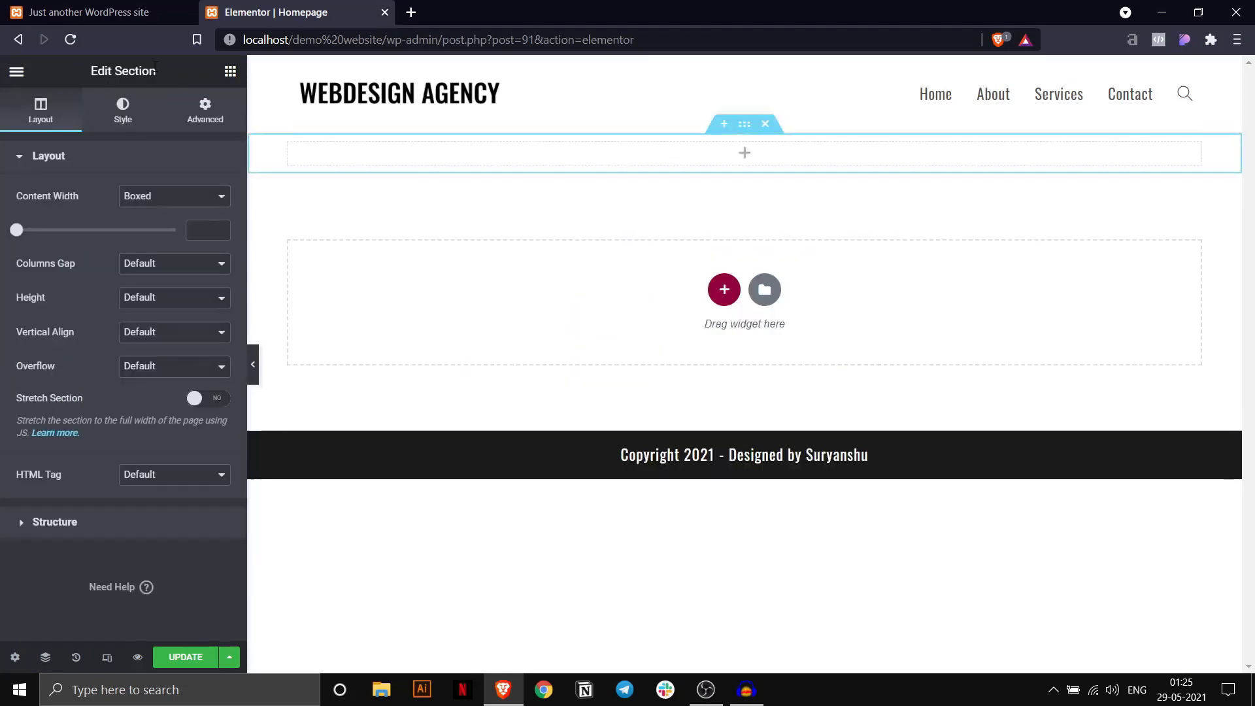
{"action": "left_click", "coordinate": [230, 72]}
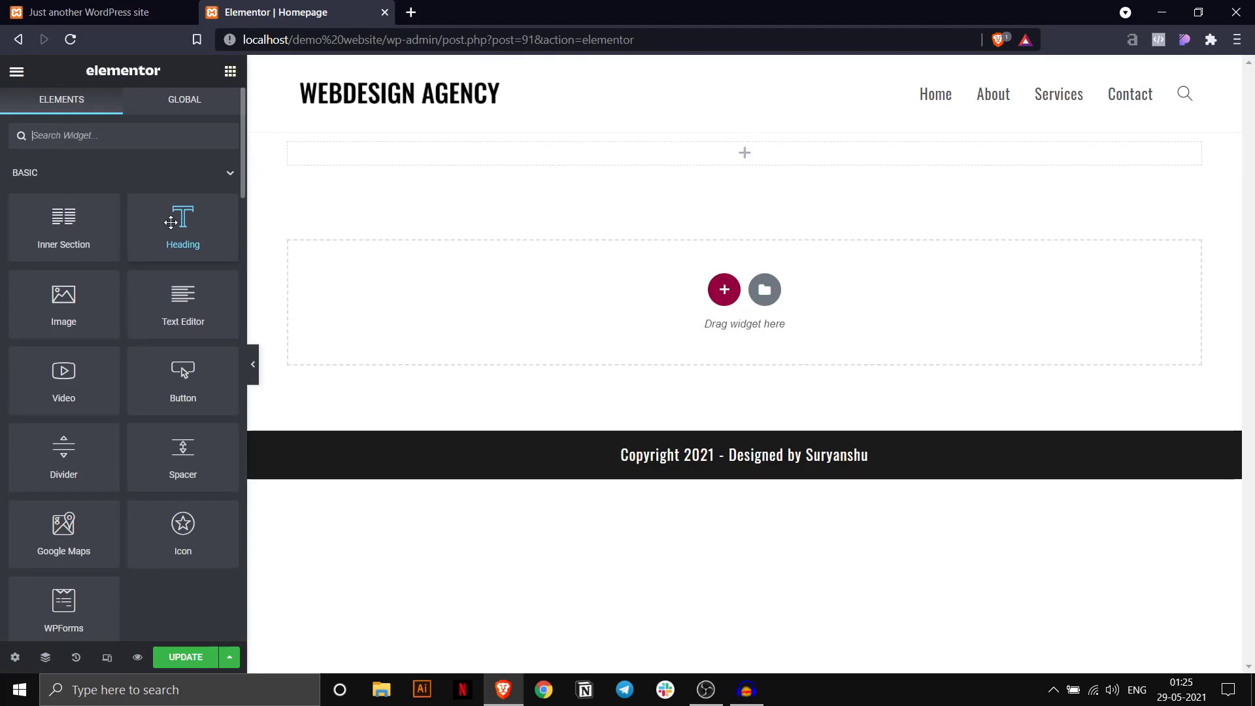
{"action": "left_click_drag", "start_coordinate": [170, 222], "coordinate": [390, 149]}
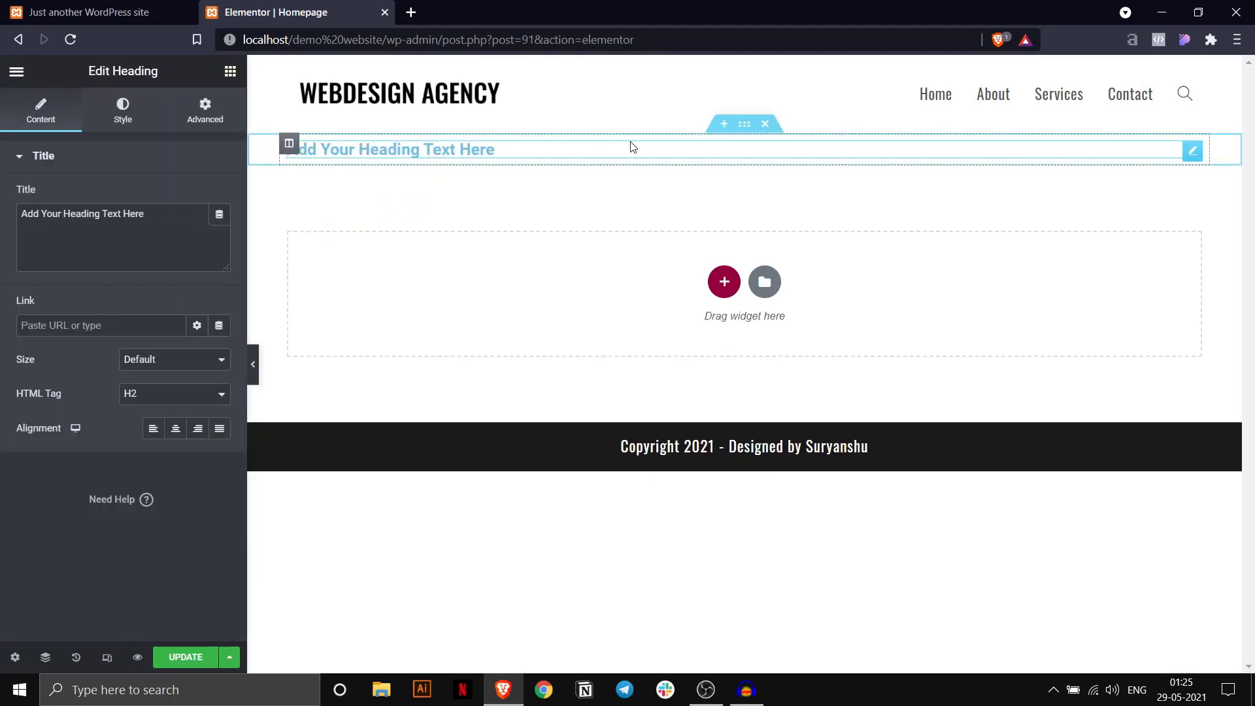
Check the finished site's hero and set the heading section's background type to Classic.
{"action": "left_click", "coordinate": [24, 5]}
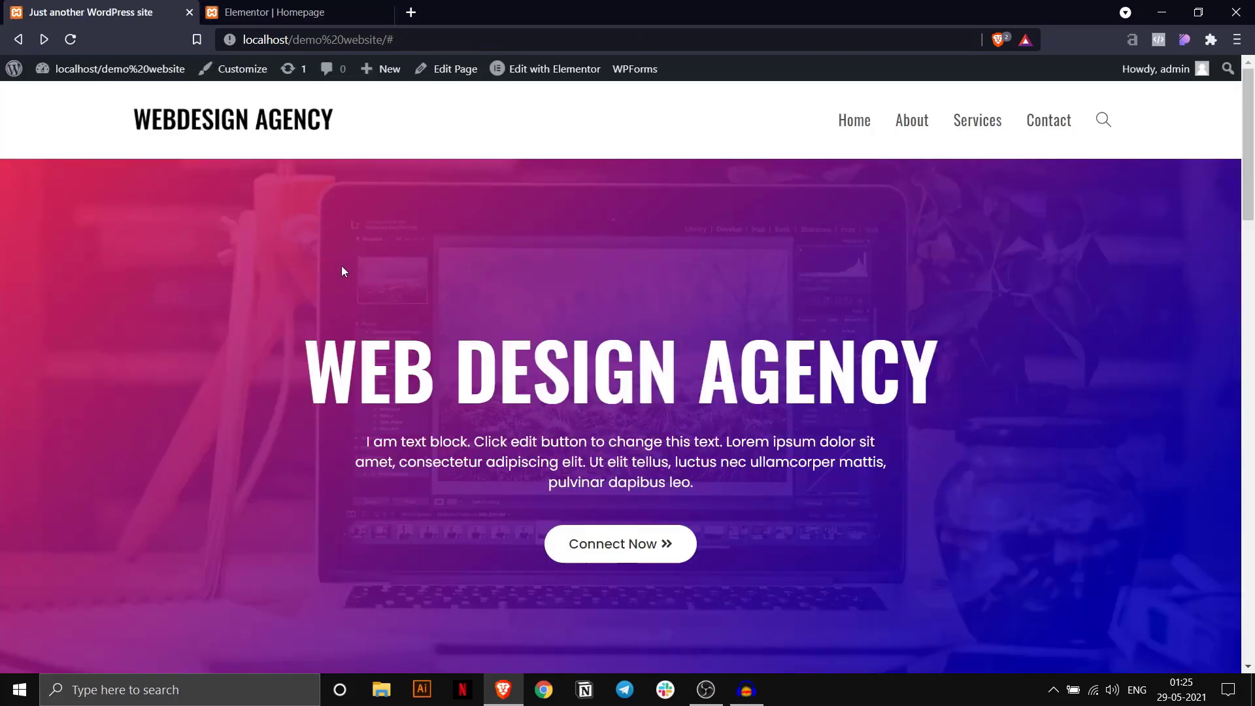
{"action": "left_click", "coordinate": [305, 6]}
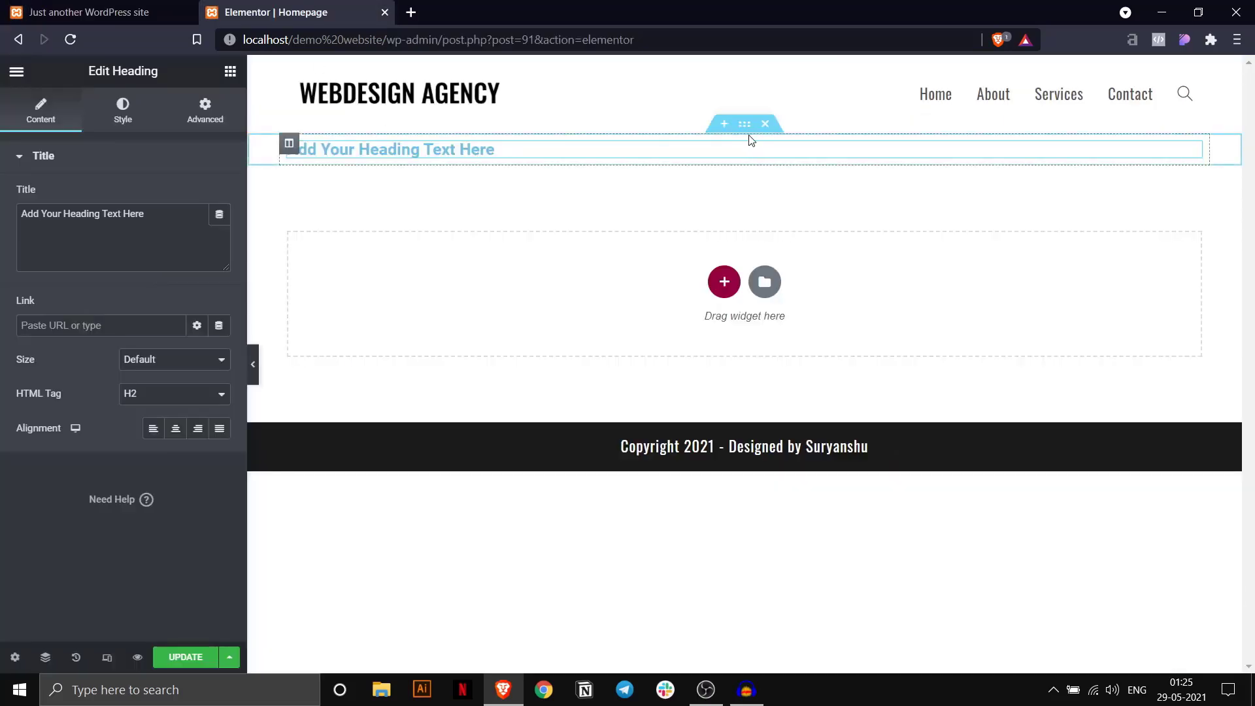
{"action": "left_click", "coordinate": [745, 124]}
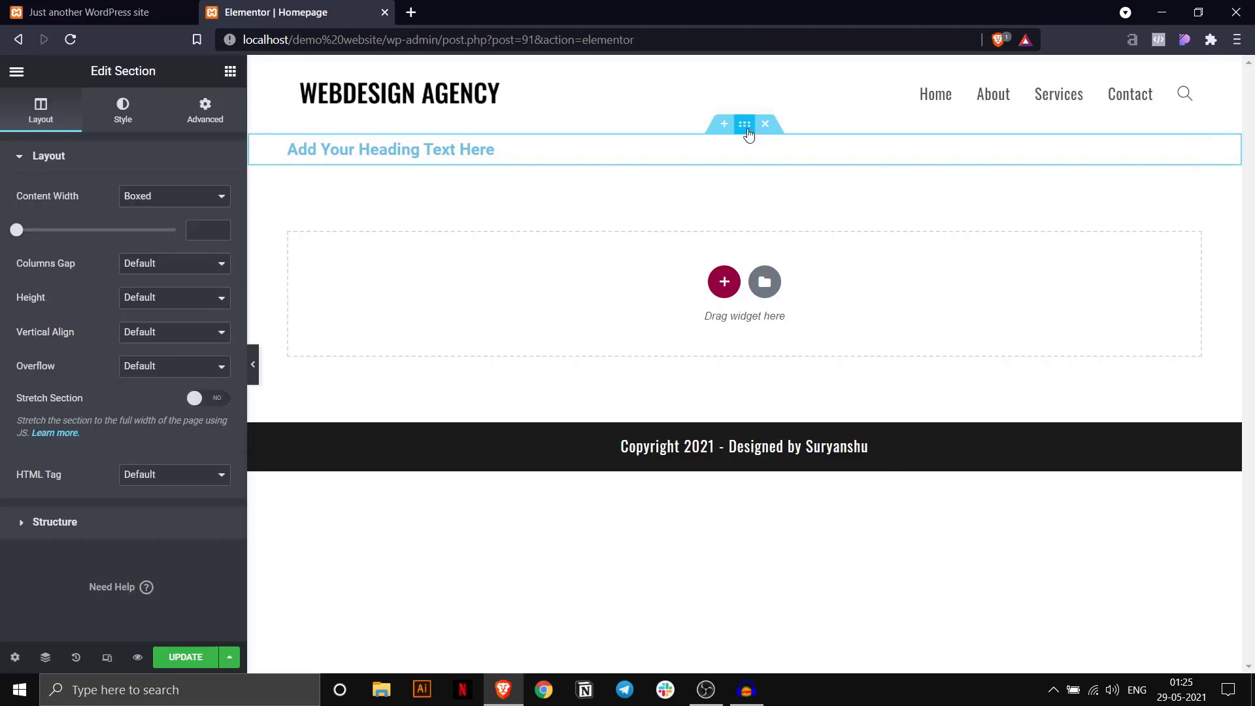
{"action": "left_click", "coordinate": [124, 123]}
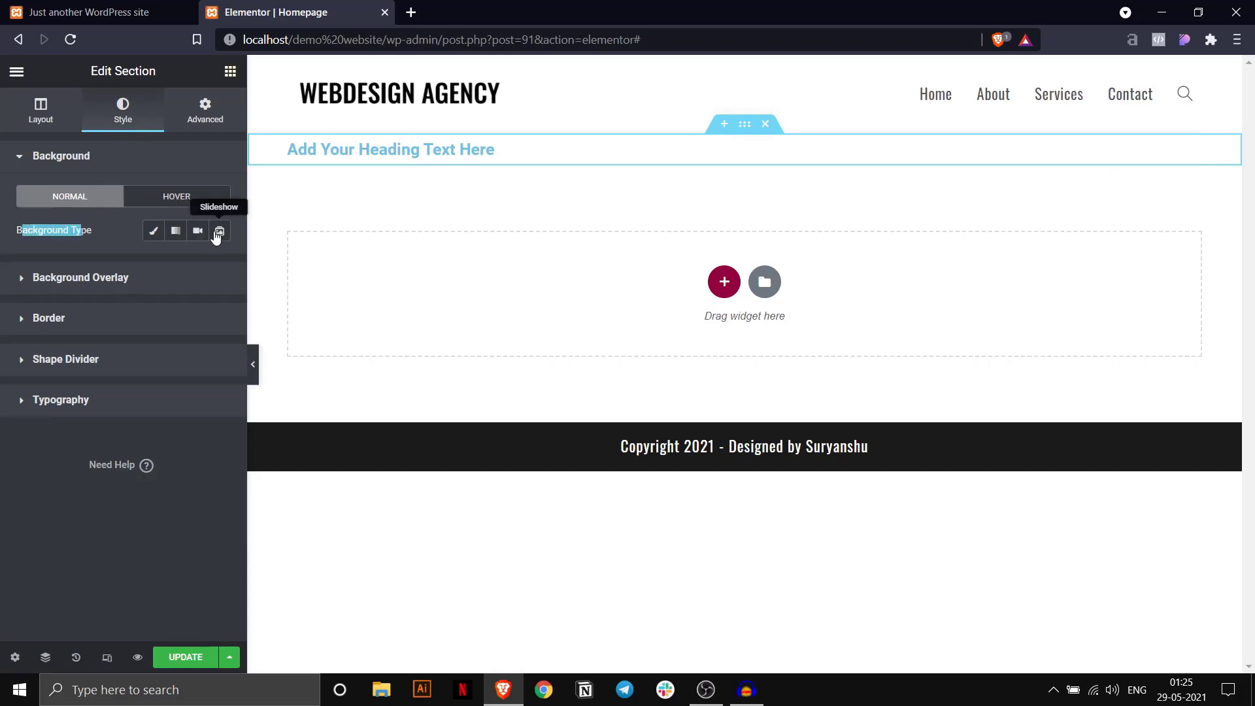
{"action": "left_click", "coordinate": [157, 233]}
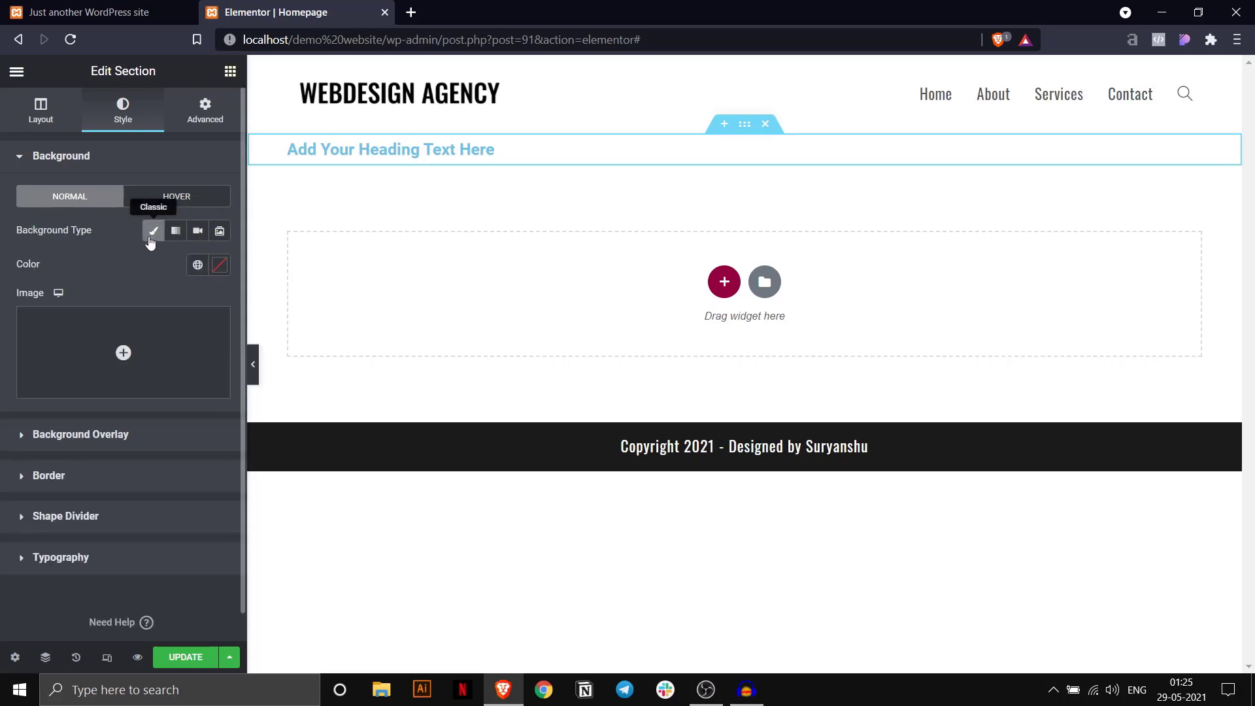
Insert the laptop-on-desk photo from the media library as the section's background image.
{"action": "mouse_move", "coordinate": [75, 364]}
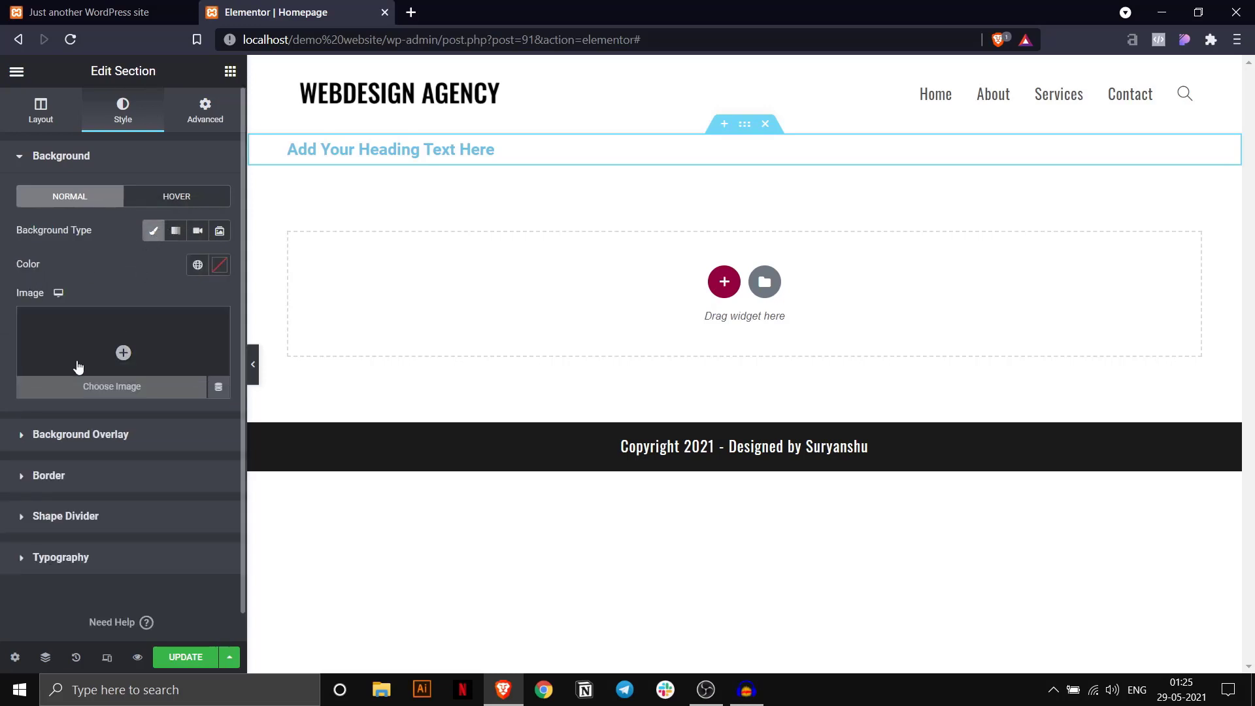
{"action": "left_click", "coordinate": [122, 353]}
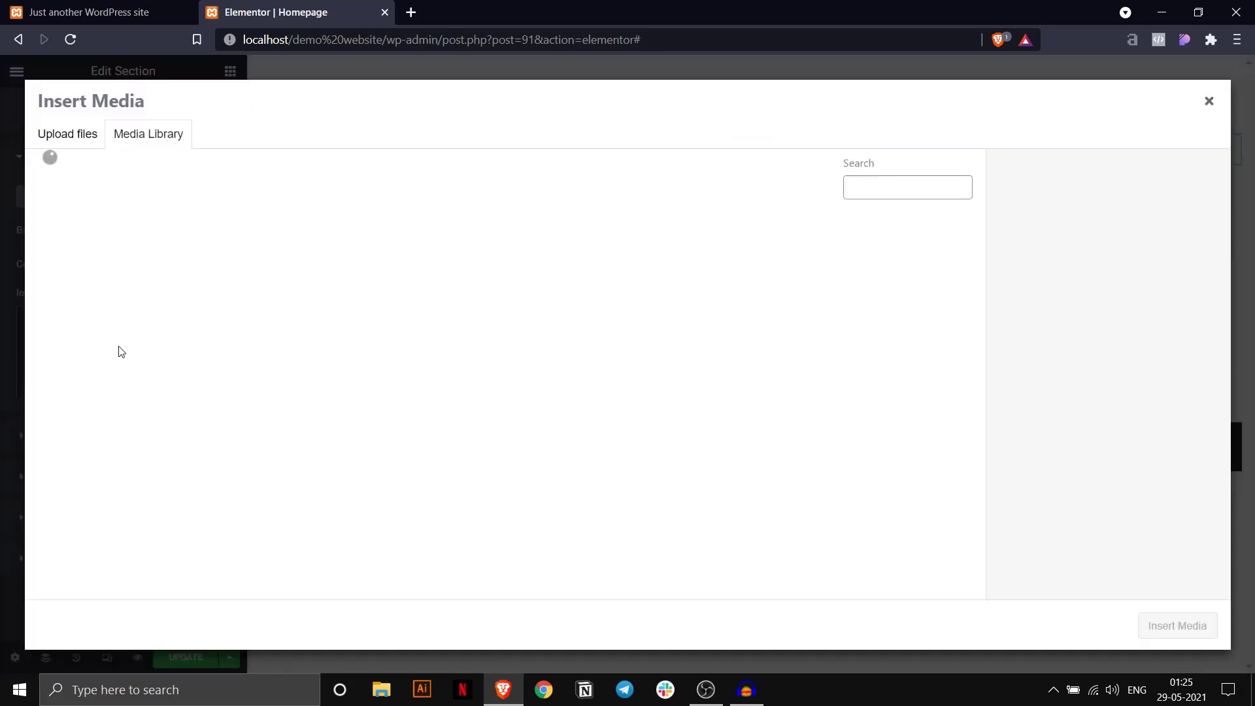
{"action": "left_click", "coordinate": [102, 391]}
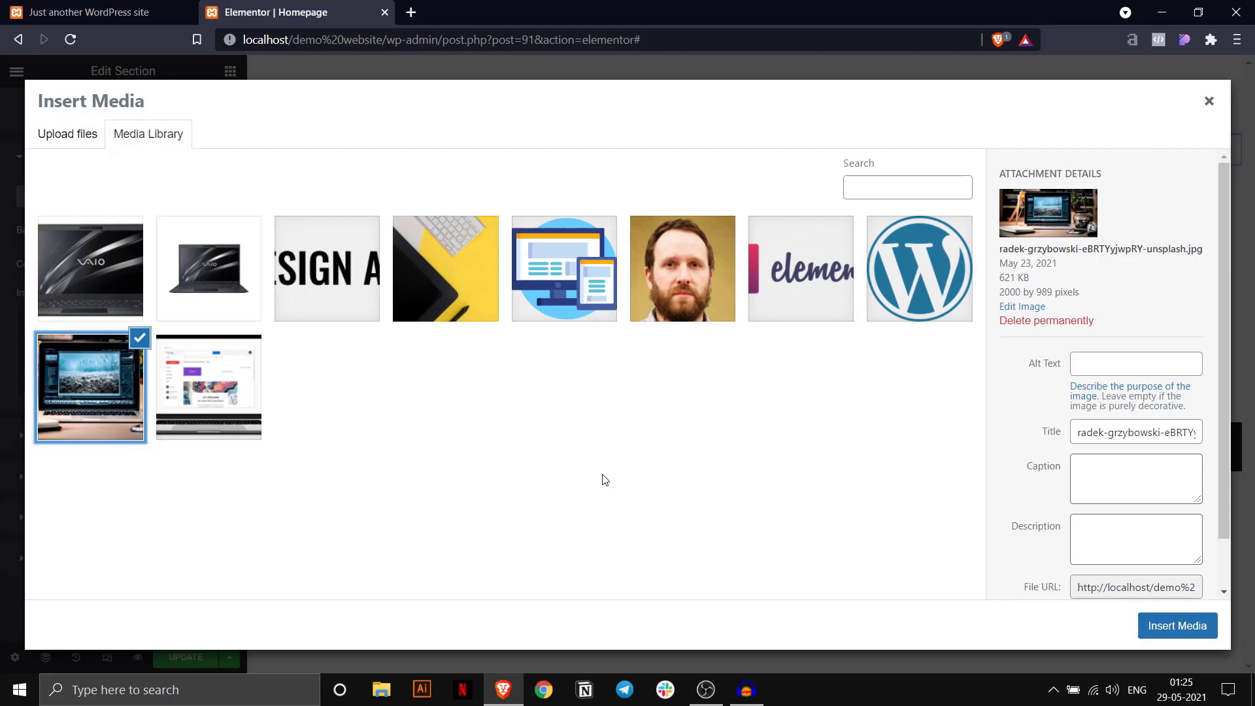
{"action": "left_click", "coordinate": [1185, 627]}
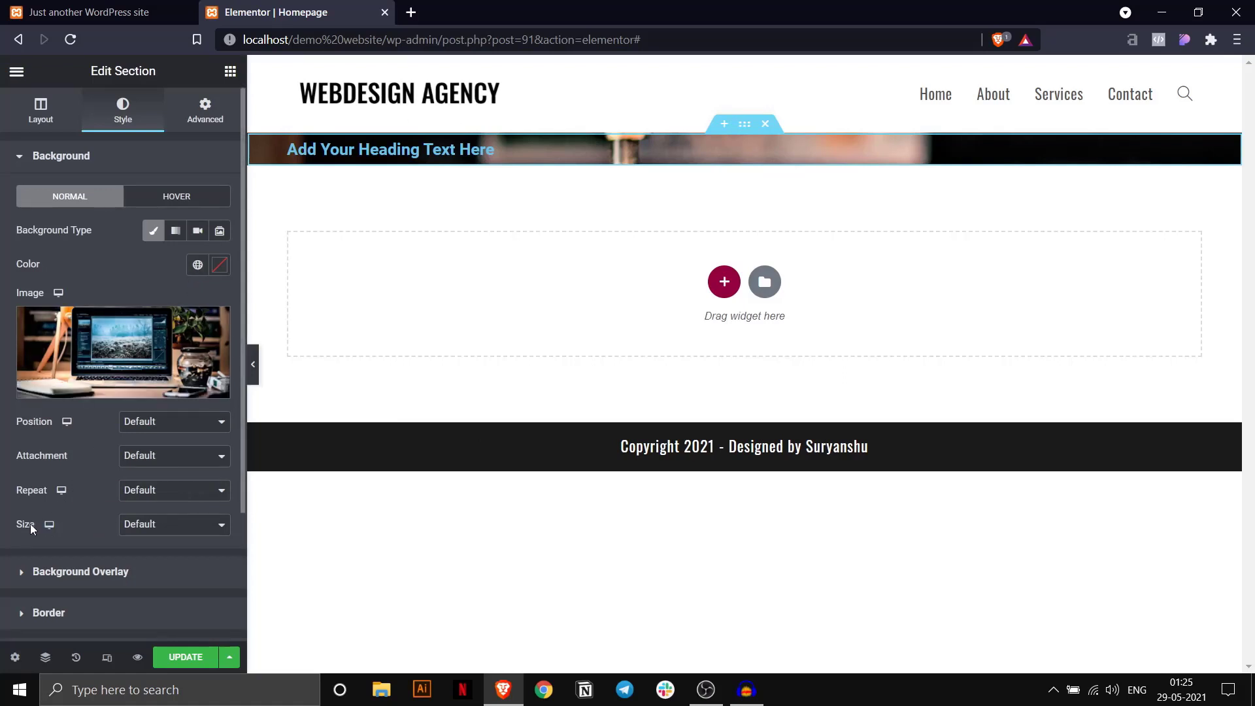
Set the display size of the section's background image to Cover.
{"action": "left_click", "coordinate": [180, 526]}
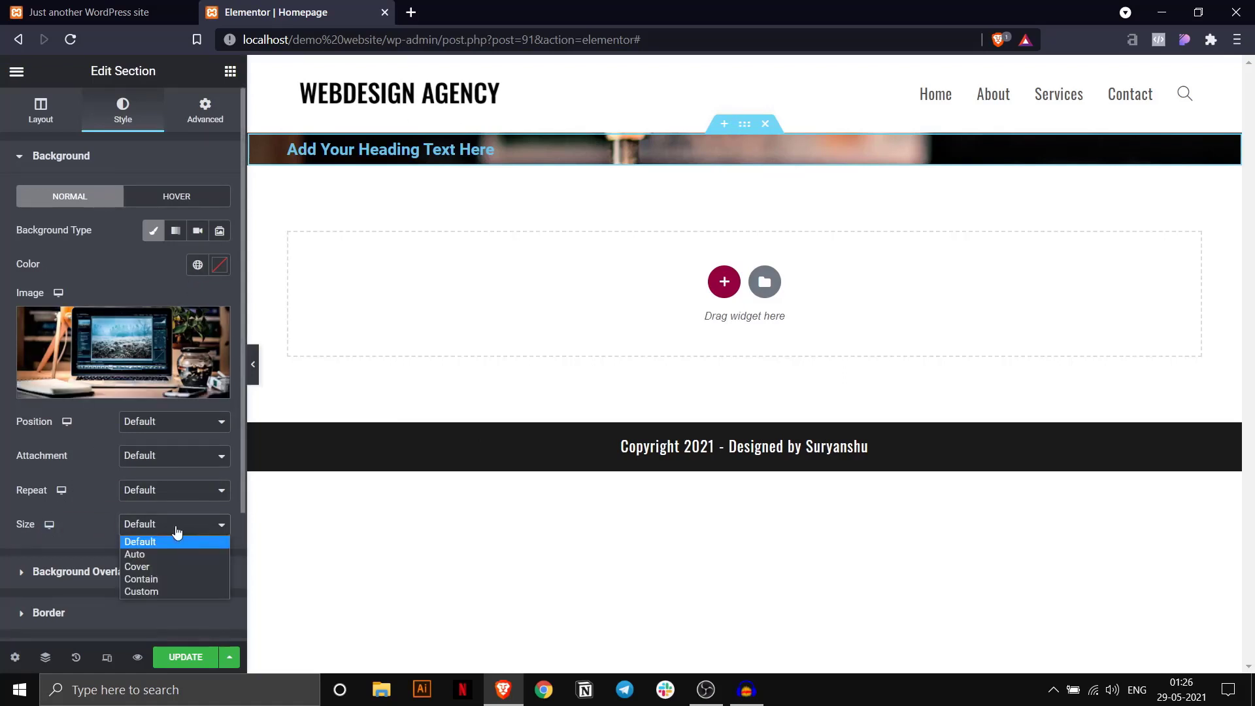
{"action": "left_click", "coordinate": [158, 565]}
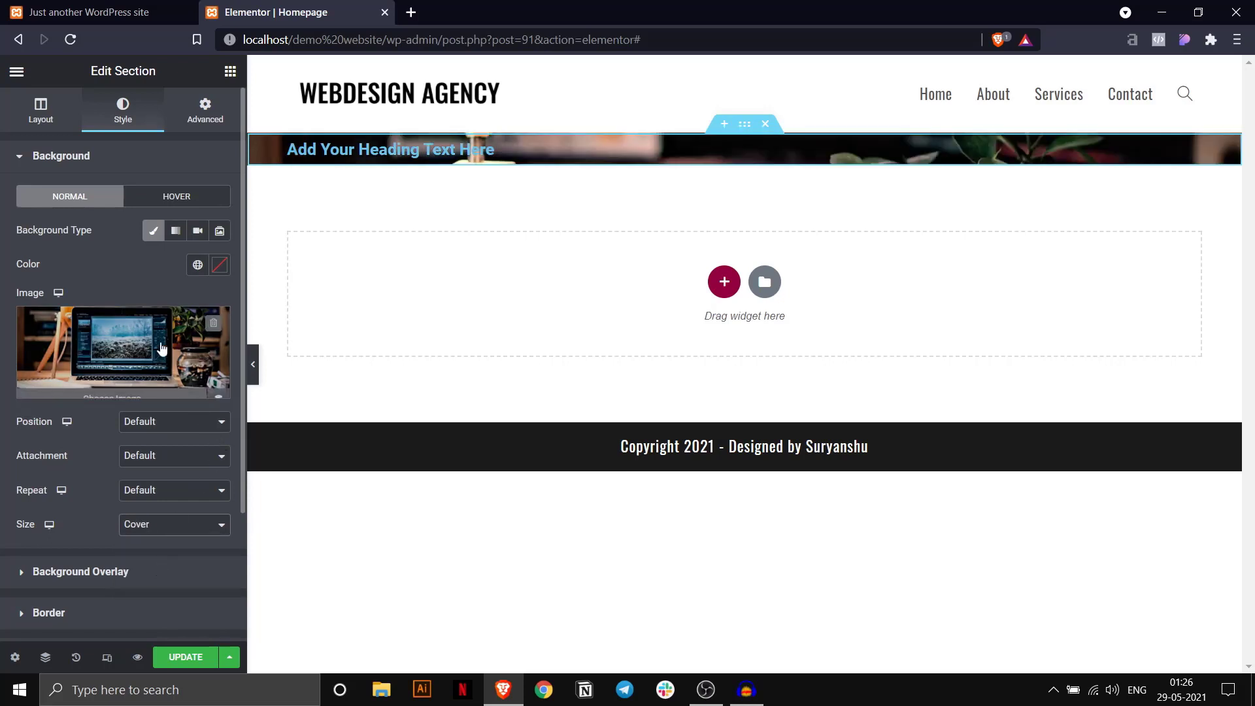
Try the Fit To Screen height on the hero section and look over the full image.
{"action": "left_click", "coordinate": [61, 116]}
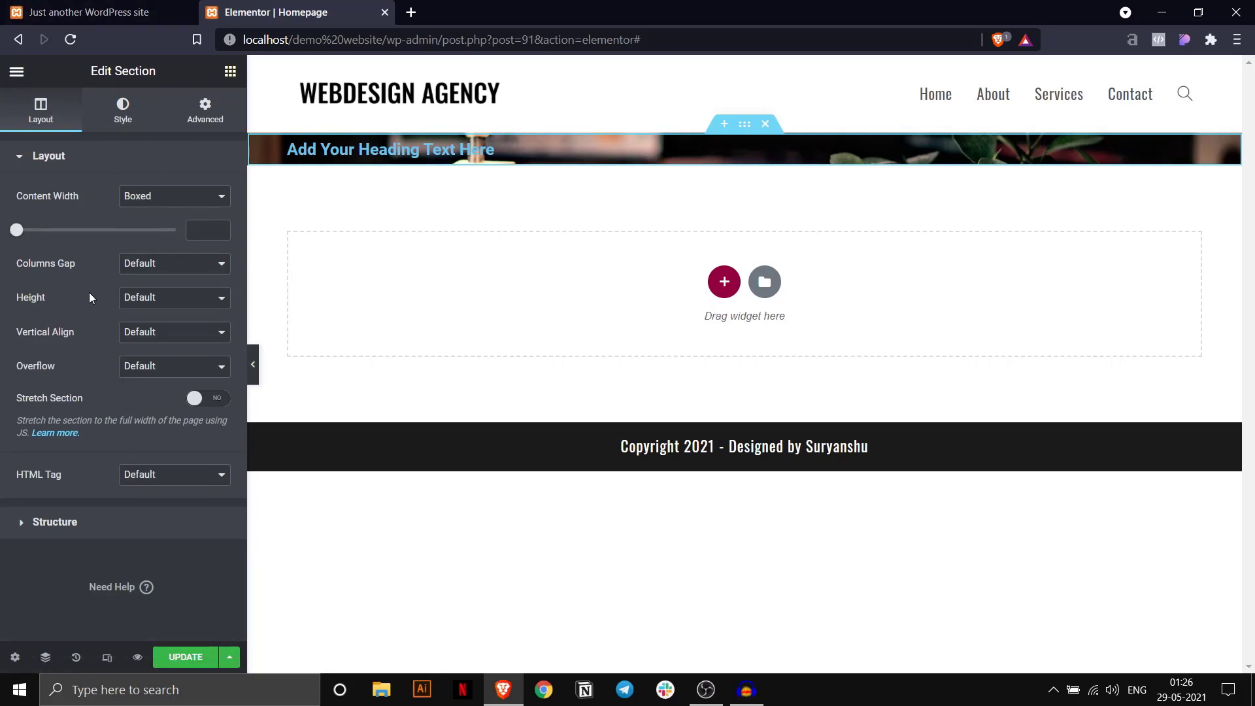
{"action": "left_click", "coordinate": [137, 302]}
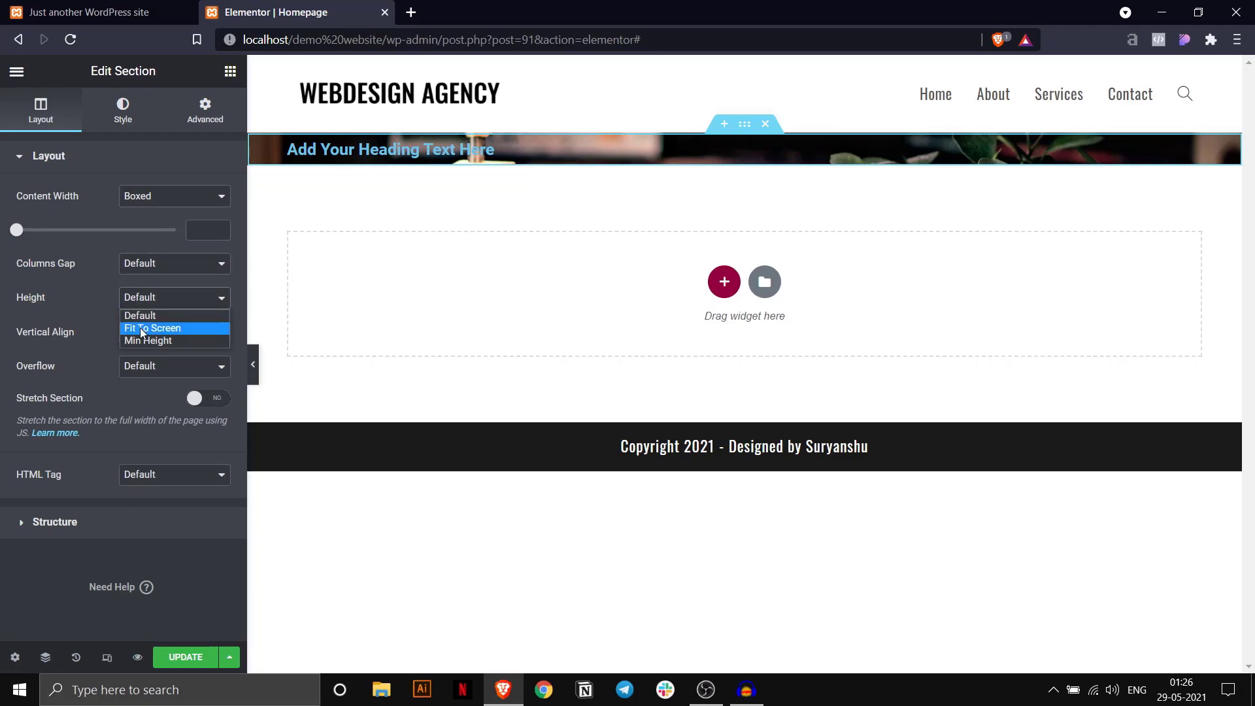
{"action": "left_click", "coordinate": [139, 328]}
{"action": "scroll", "coordinate": [552, 309], "scroll_direction": "down", "scroll_amount": 4}
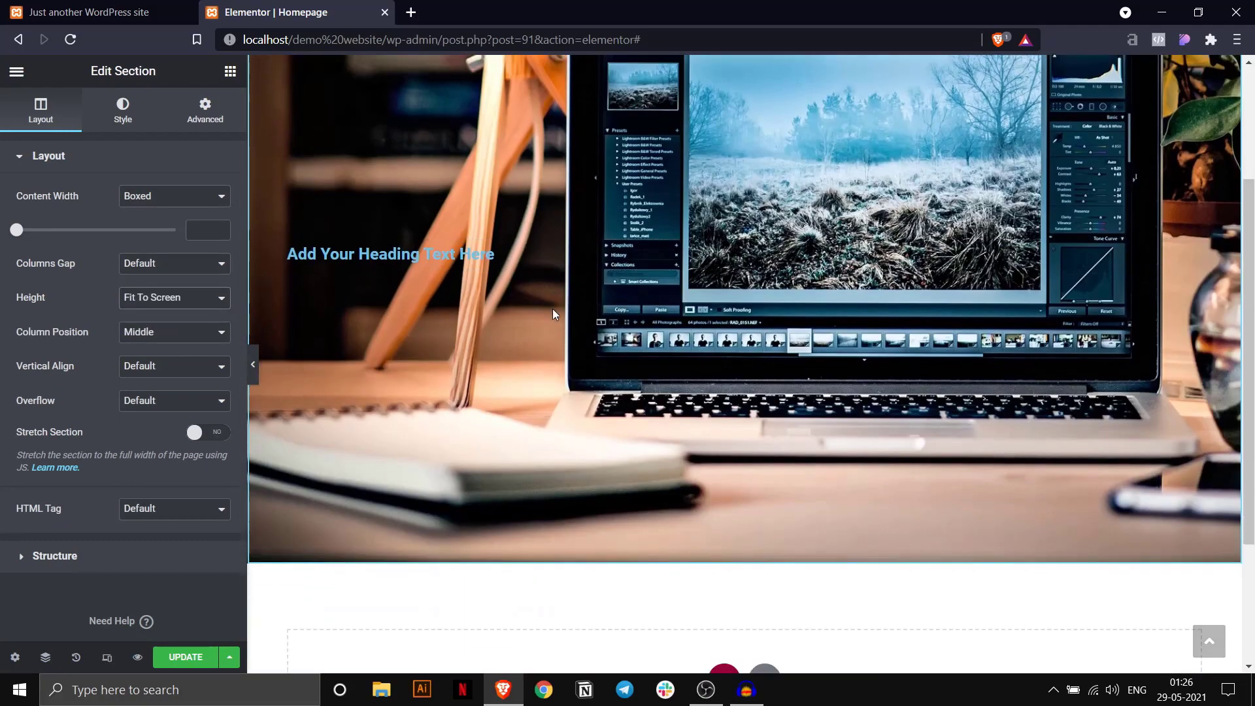
{"action": "scroll", "coordinate": [536, 274], "scroll_direction": "up", "scroll_amount": 4}
{"action": "scroll", "coordinate": [535, 263], "scroll_direction": "down", "scroll_amount": 3}
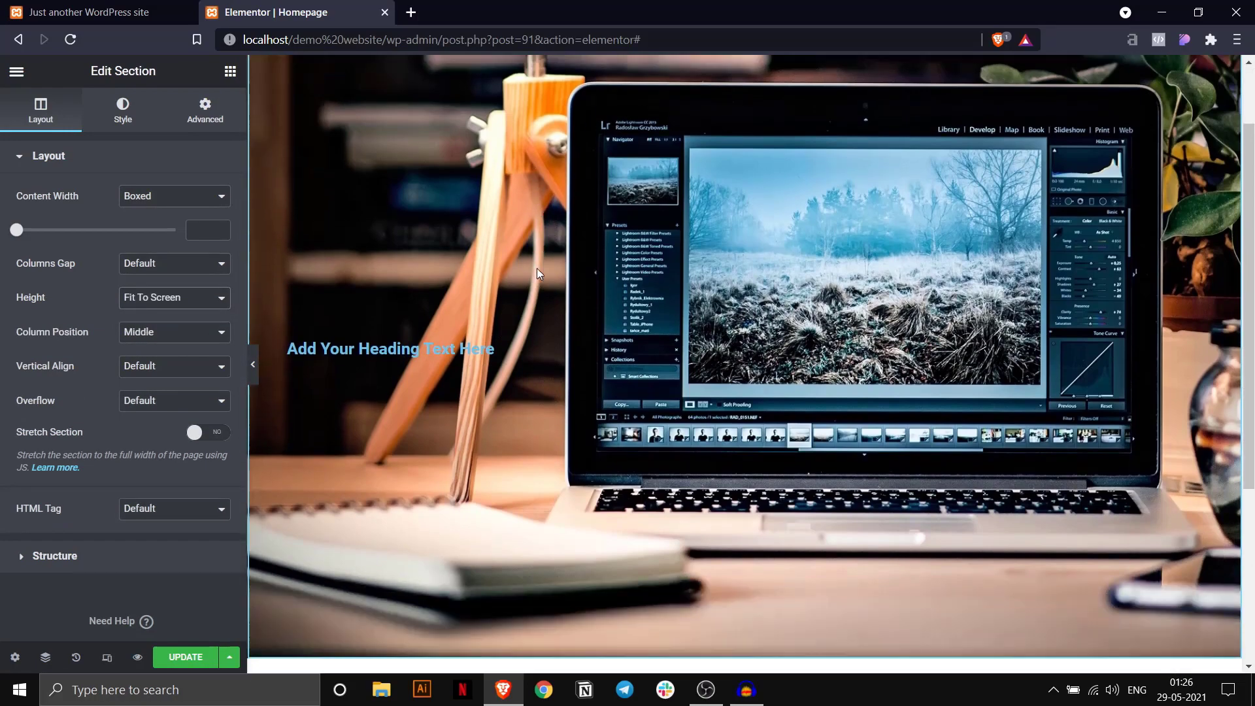
{"action": "scroll", "coordinate": [531, 282], "scroll_direction": "up", "scroll_amount": 3}
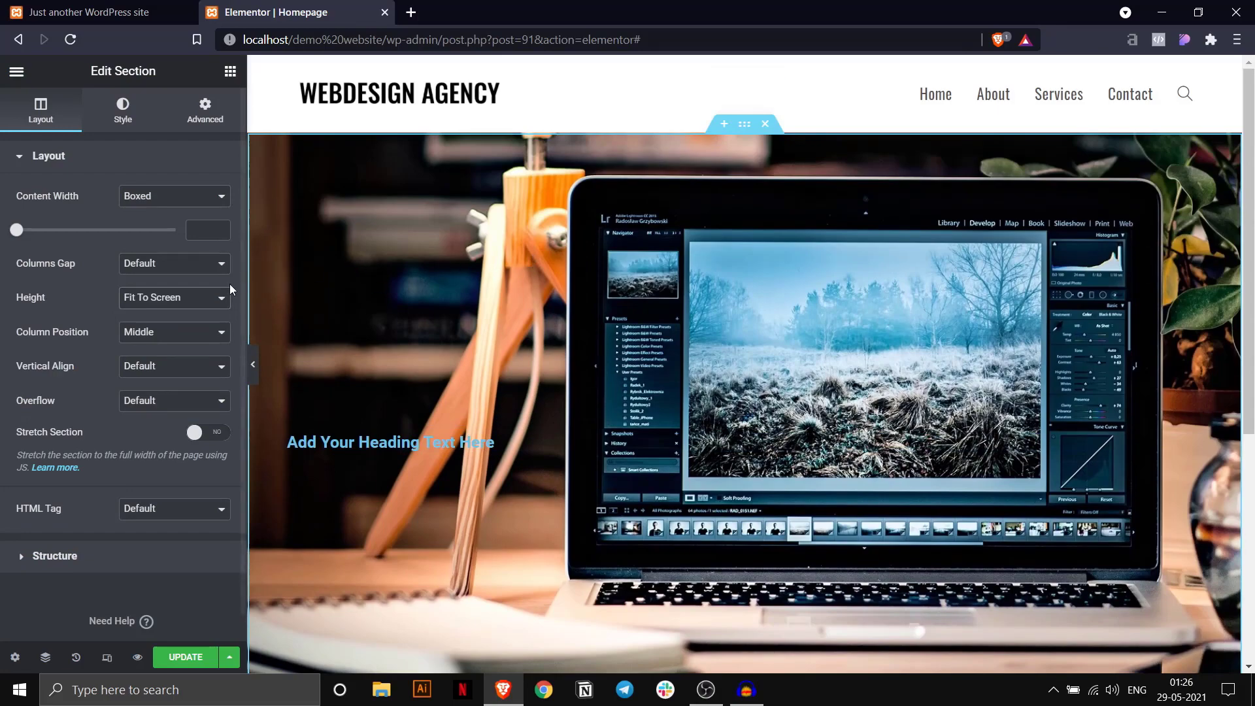
Switch the hero section's height to Min Height with a minimum of 600 px.
{"action": "left_click", "coordinate": [199, 298]}
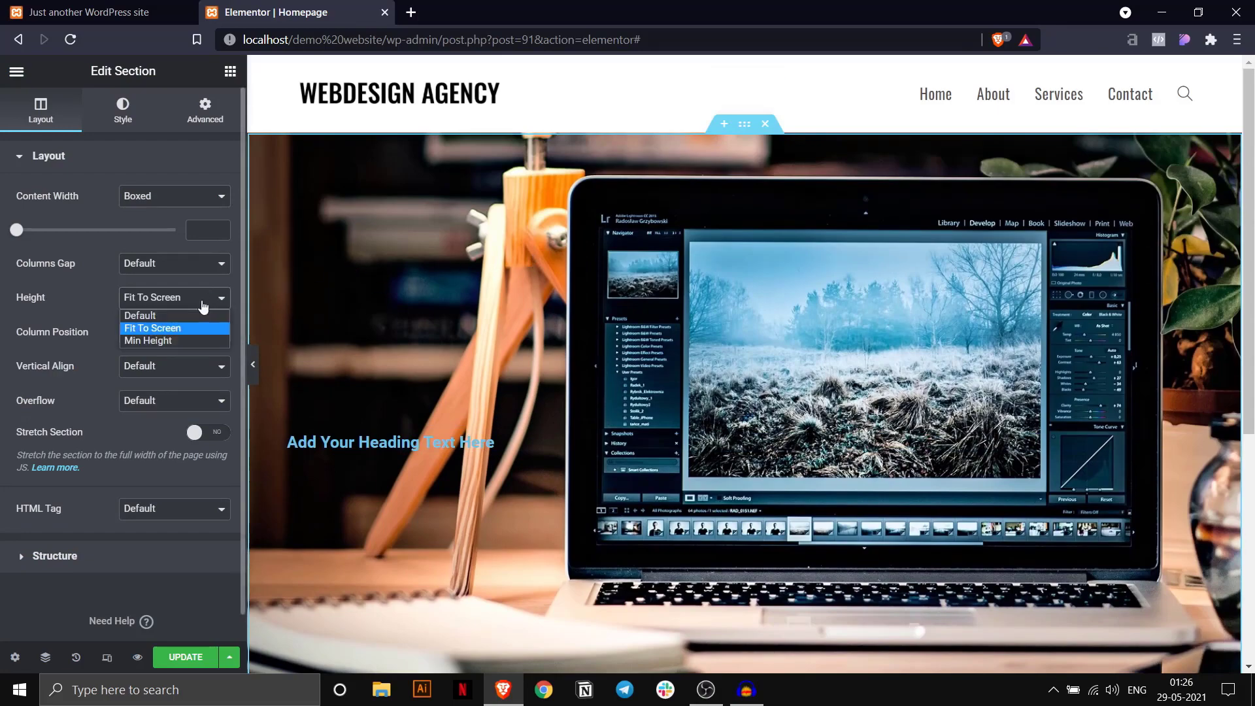
{"action": "left_click", "coordinate": [158, 340]}
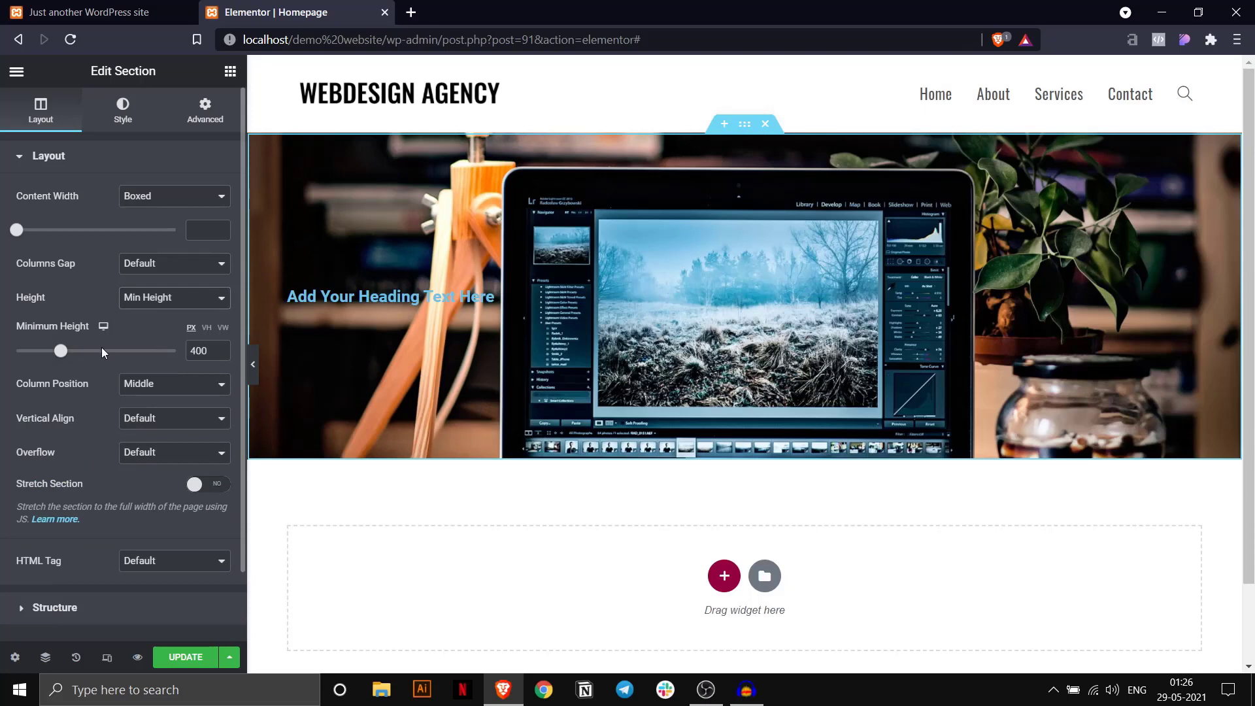
{"action": "left_click_drag", "start_coordinate": [61, 352], "coordinate": [89, 355]}
{"action": "left_click", "coordinate": [219, 351]}
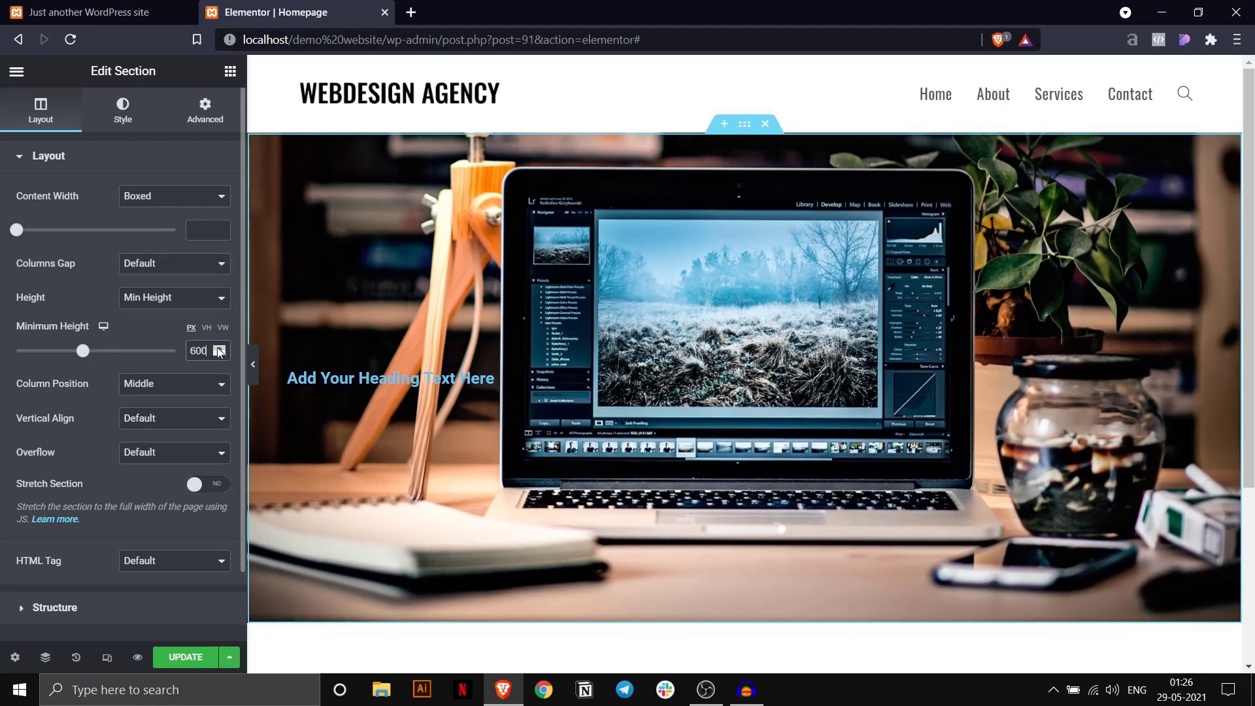
Compare the Default background image size with Cover, leaving the size on Cover.
{"action": "left_click", "coordinate": [123, 109]}
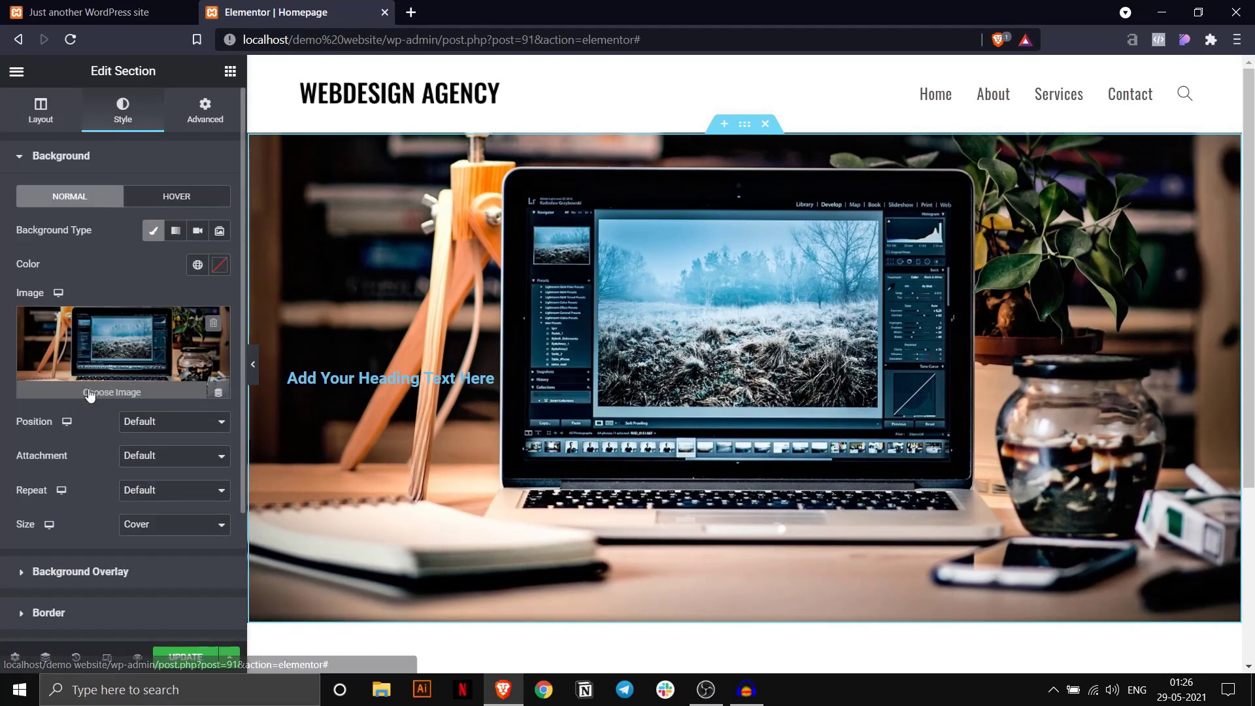
{"action": "scroll", "coordinate": [90, 393], "scroll_direction": "down", "scroll_amount": 2}
{"action": "left_click", "coordinate": [163, 427]}
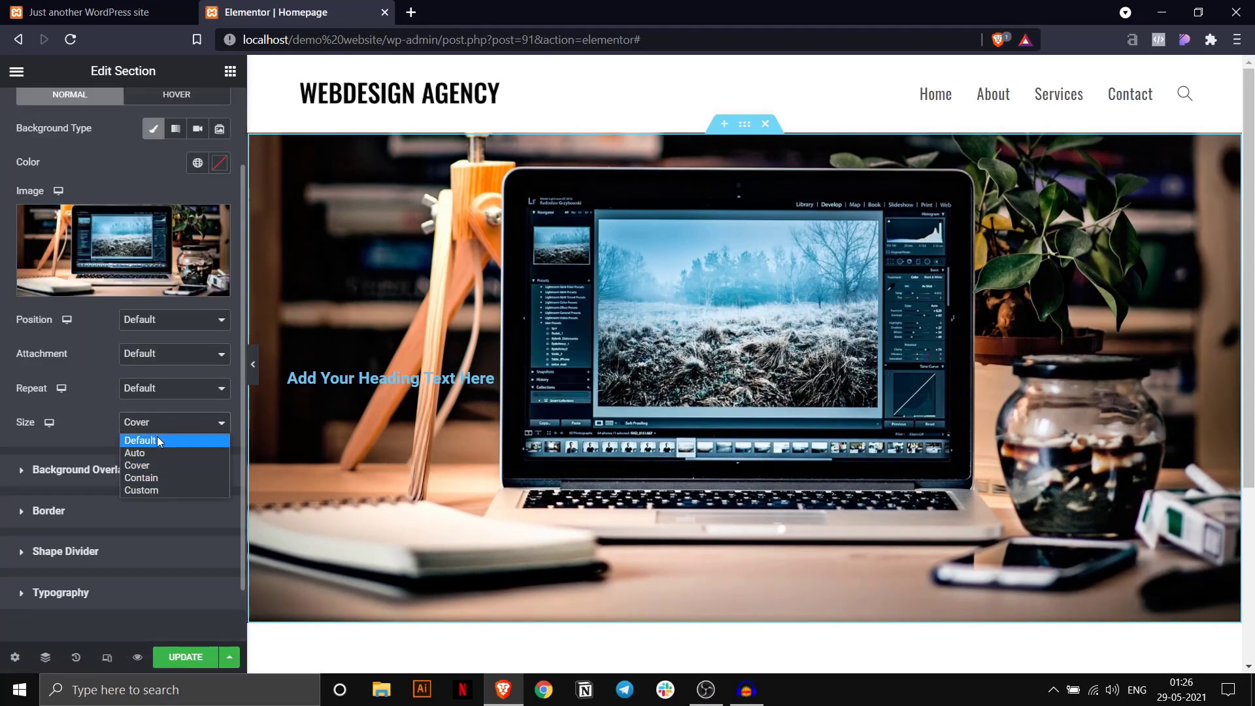
{"action": "left_click", "coordinate": [157, 439]}
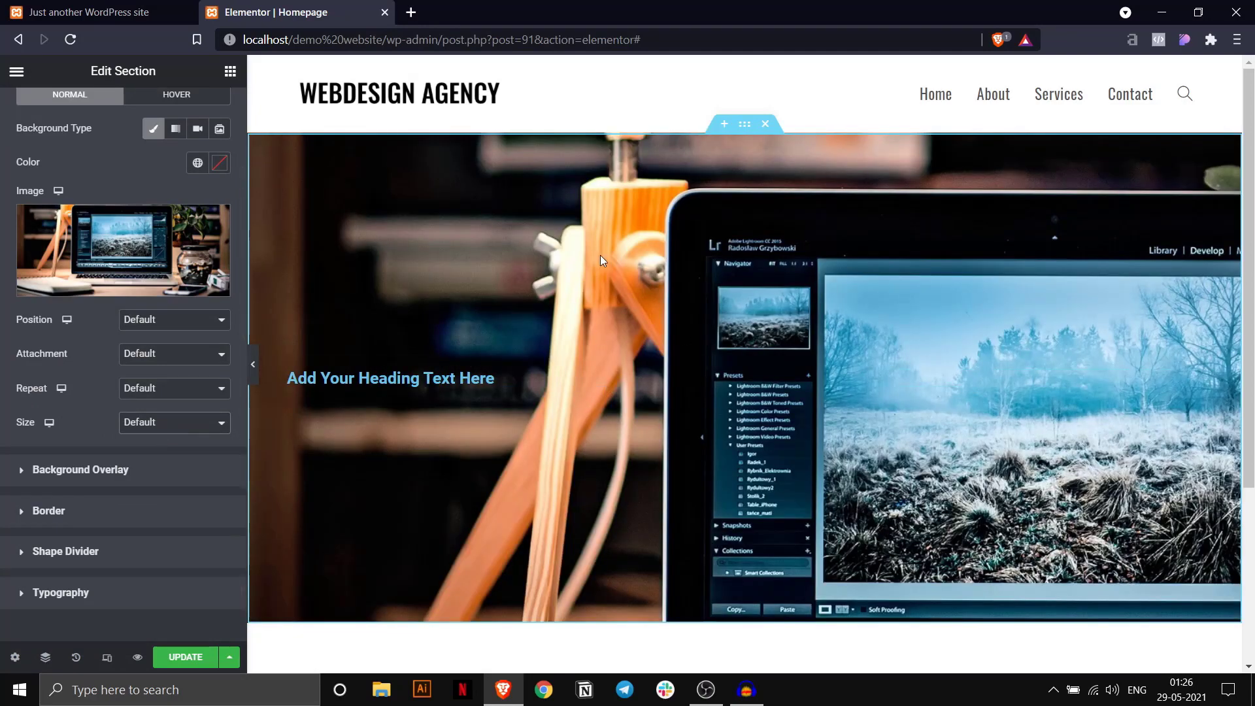
{"action": "left_click", "coordinate": [173, 424]}
{"action": "left_click", "coordinate": [162, 464]}
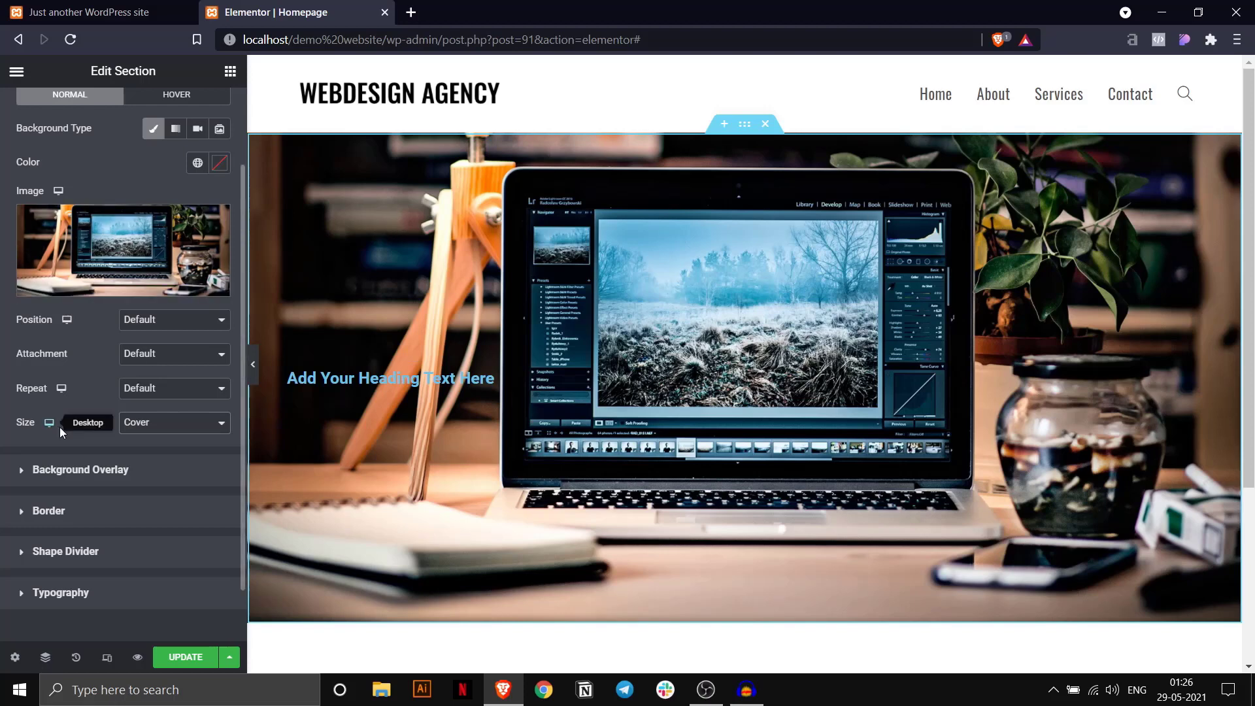
{"action": "left_click", "coordinate": [155, 425]}
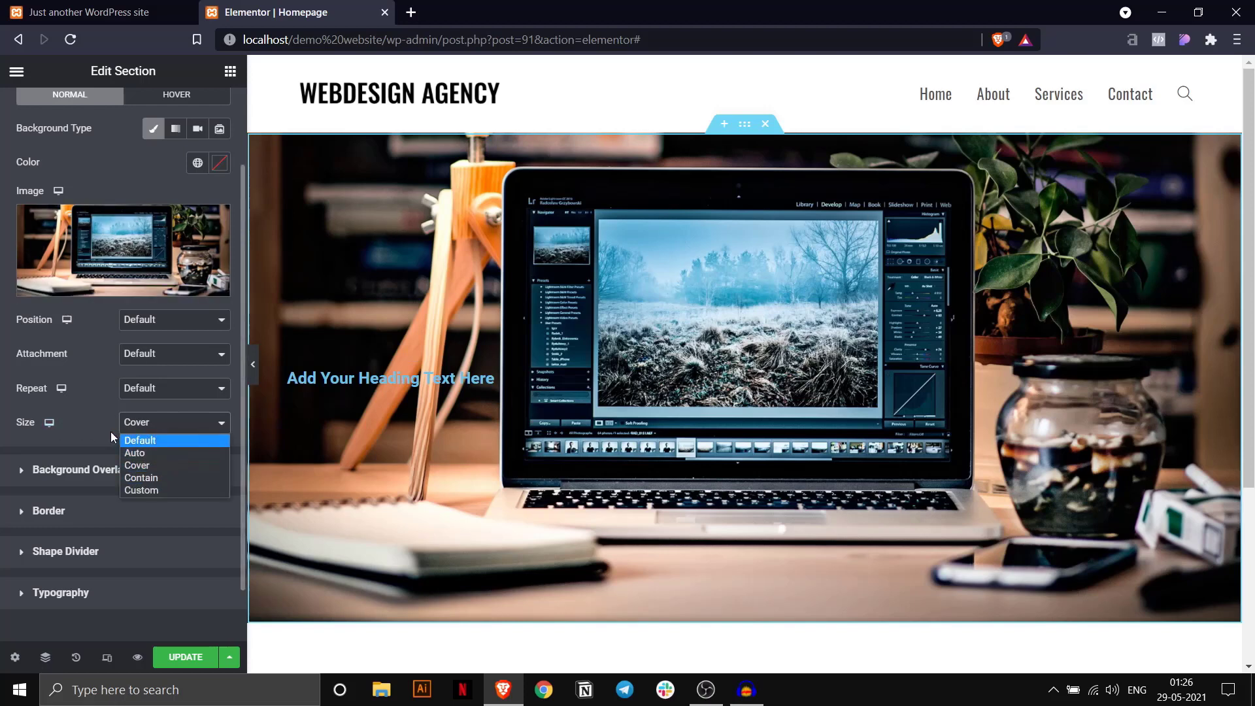
{"action": "left_click", "coordinate": [99, 406]}
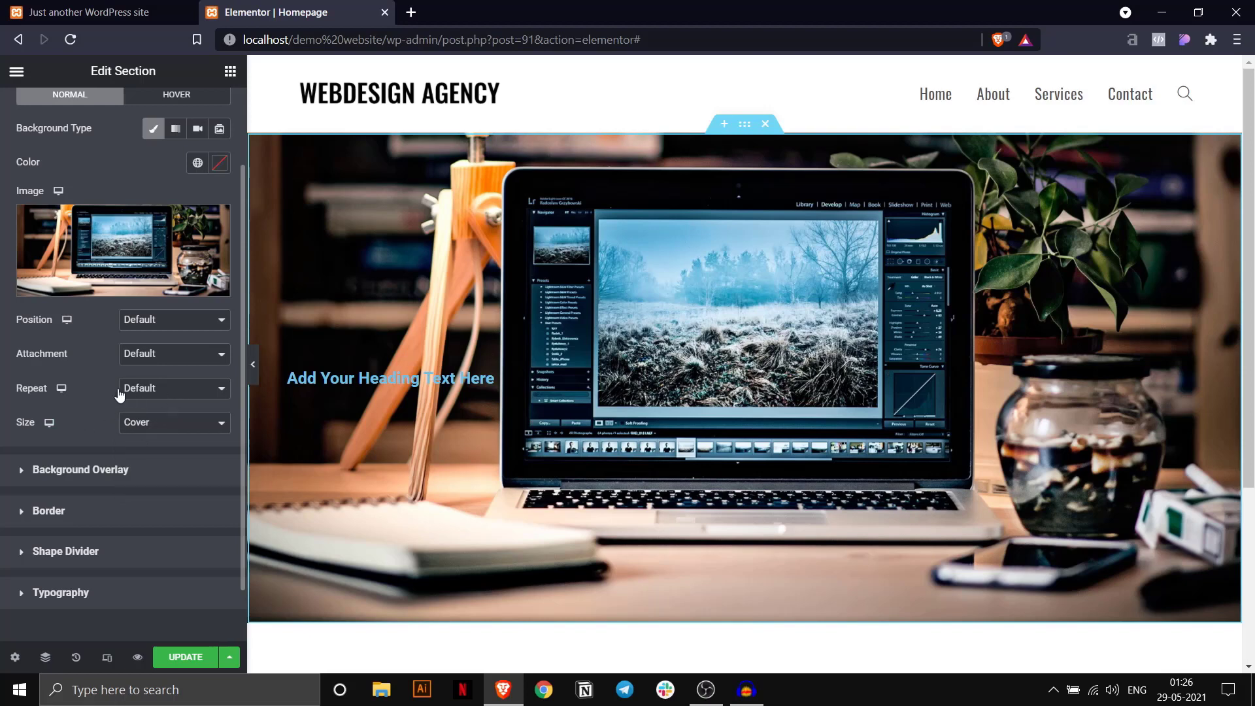
{"action": "scroll", "coordinate": [96, 388], "scroll_direction": "up", "scroll_amount": 2}
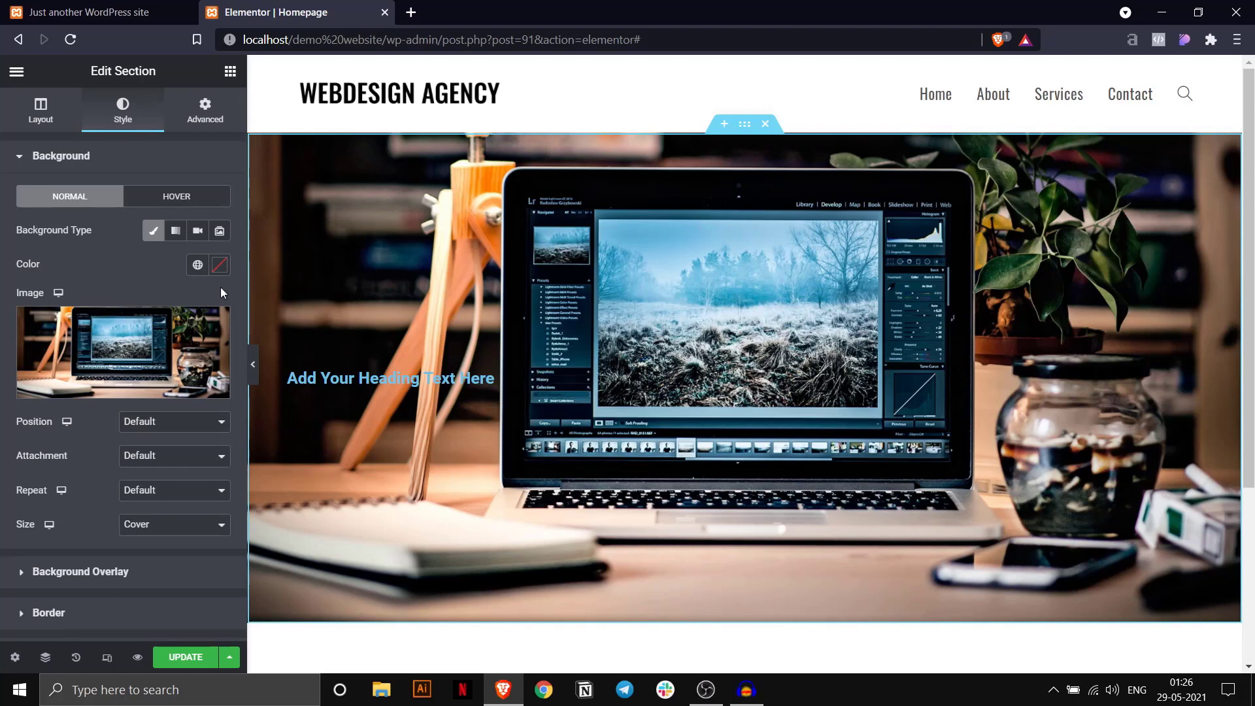
Try the background image positions Top Right, Center Center and Top Left with the image size on Default.
{"action": "left_click", "coordinate": [145, 424]}
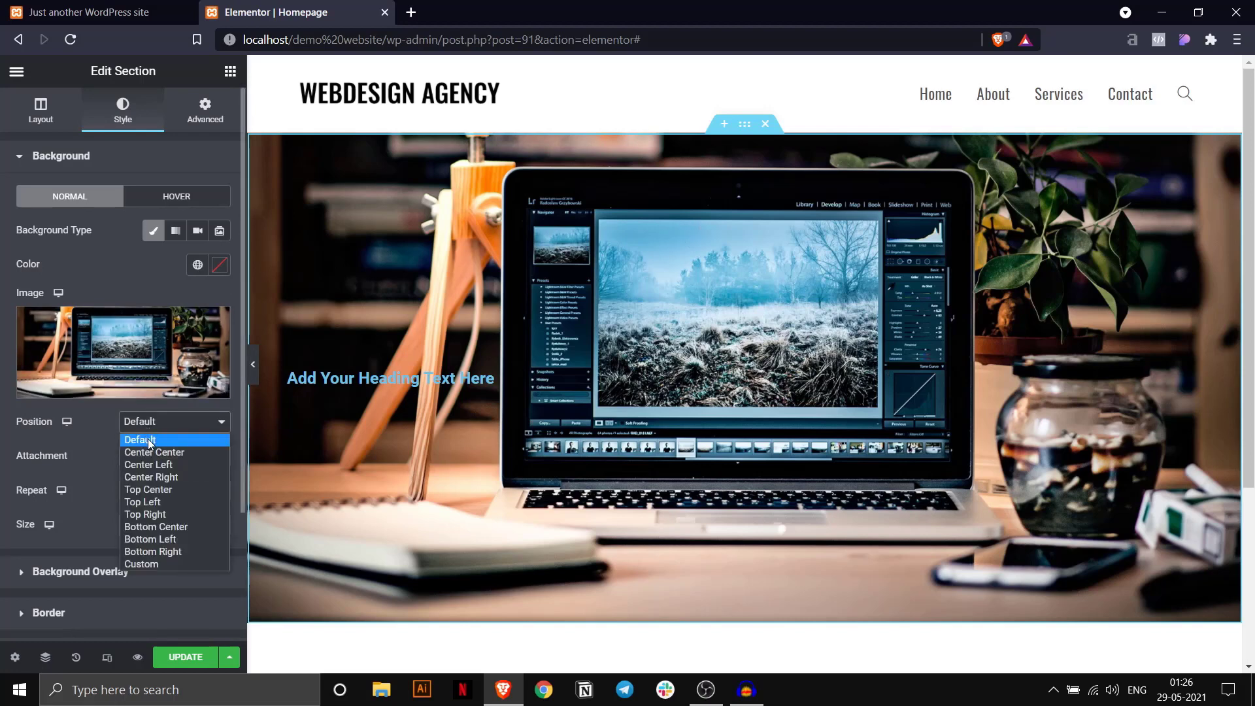
{"action": "left_click", "coordinate": [162, 515]}
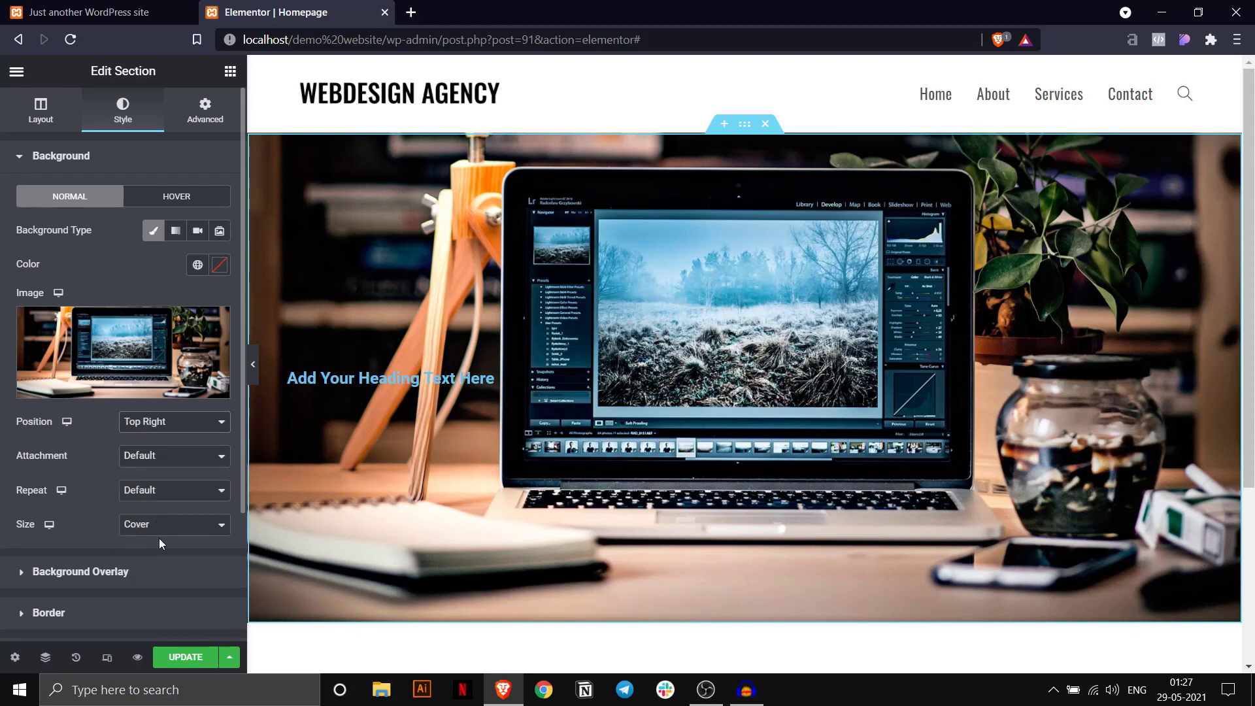
{"action": "left_click", "coordinate": [159, 526]}
{"action": "left_click", "coordinate": [157, 542]}
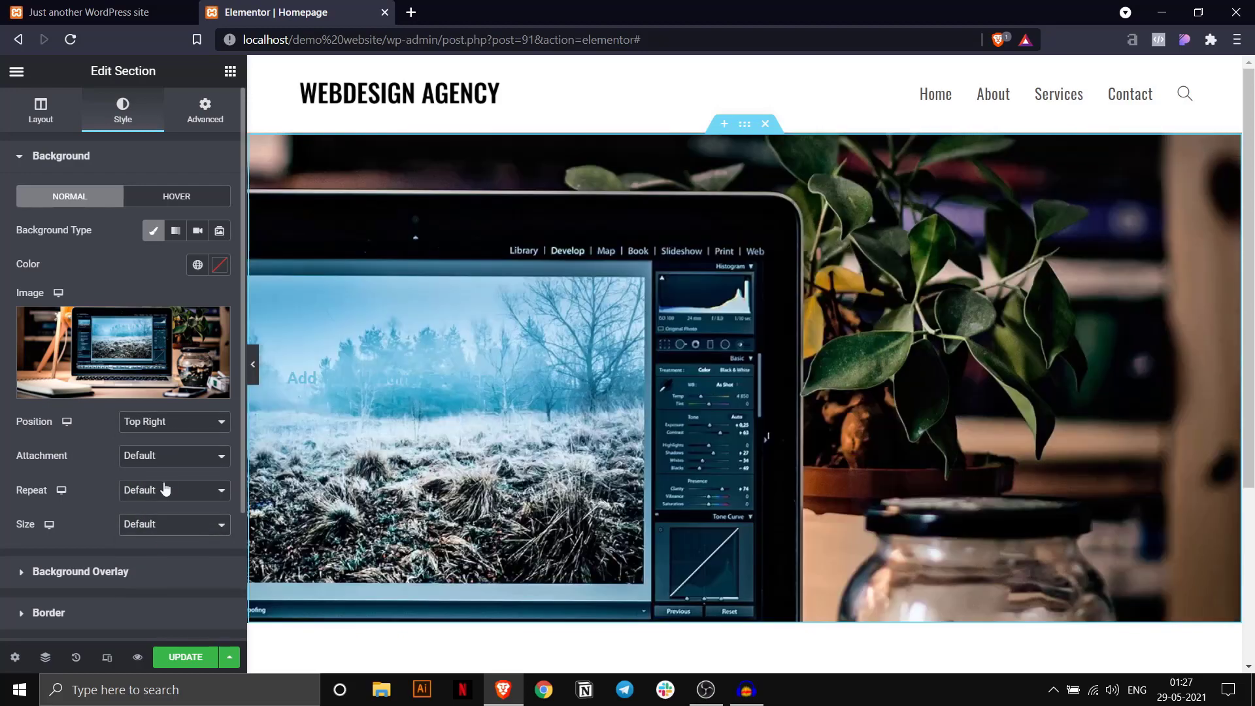
{"action": "left_click", "coordinate": [172, 429]}
{"action": "left_click", "coordinate": [164, 454]}
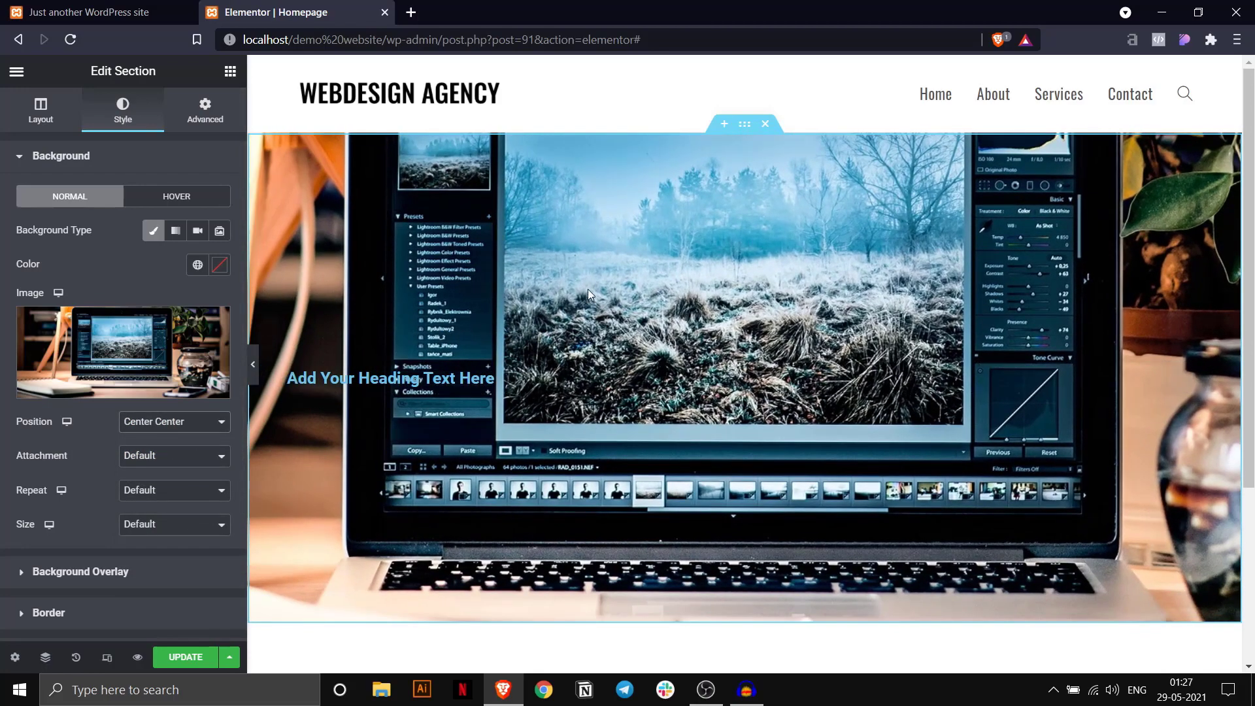
{"action": "left_click", "coordinate": [157, 429]}
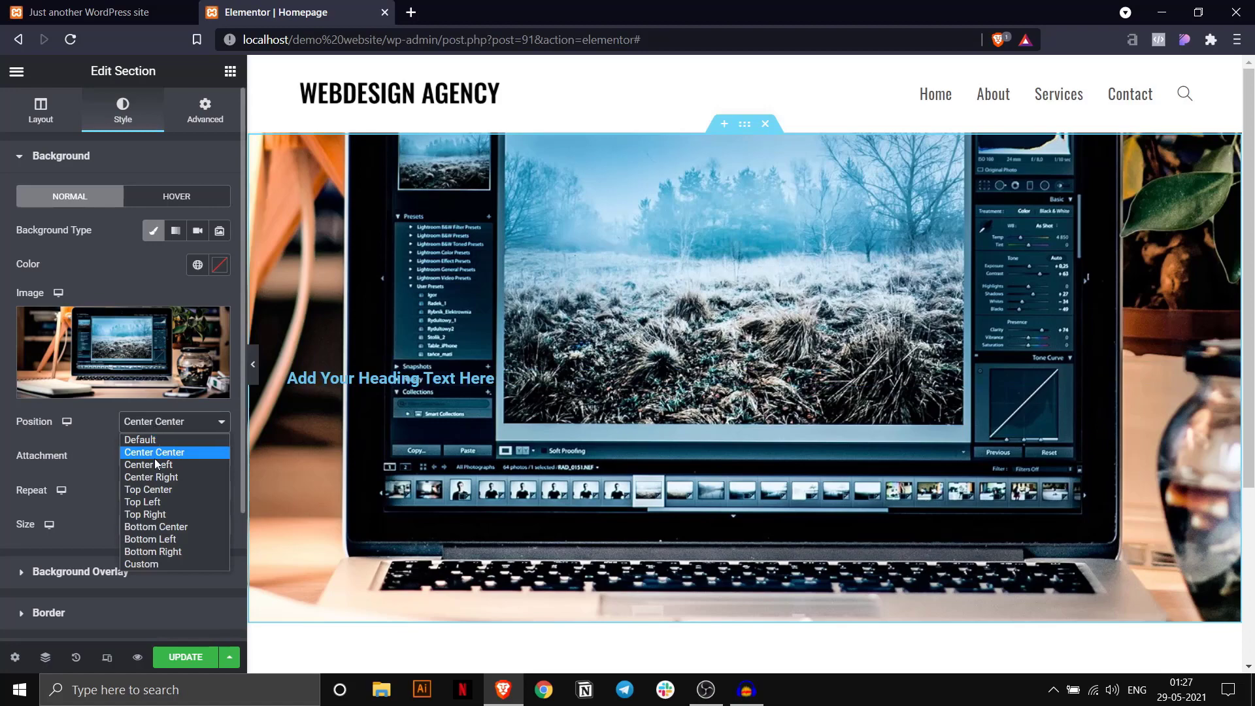
{"action": "left_click", "coordinate": [148, 507]}
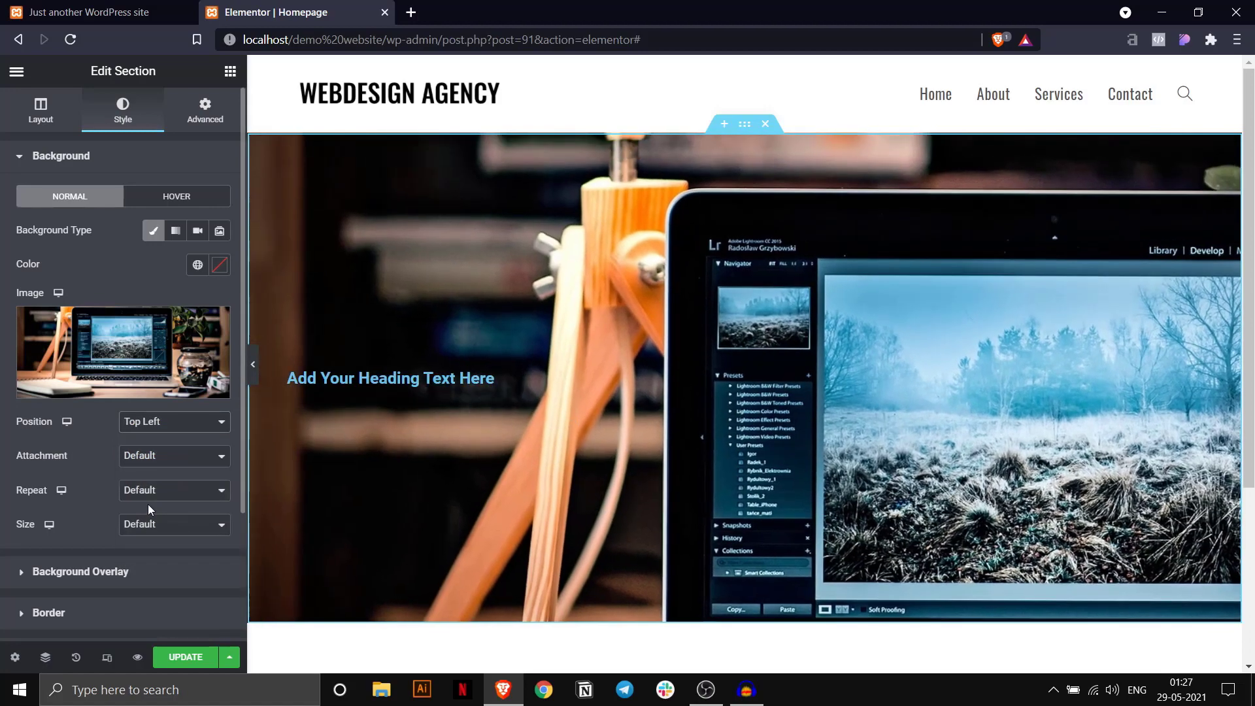
Return the background image's position to Default and its size to Cover.
{"action": "left_click", "coordinate": [156, 426]}
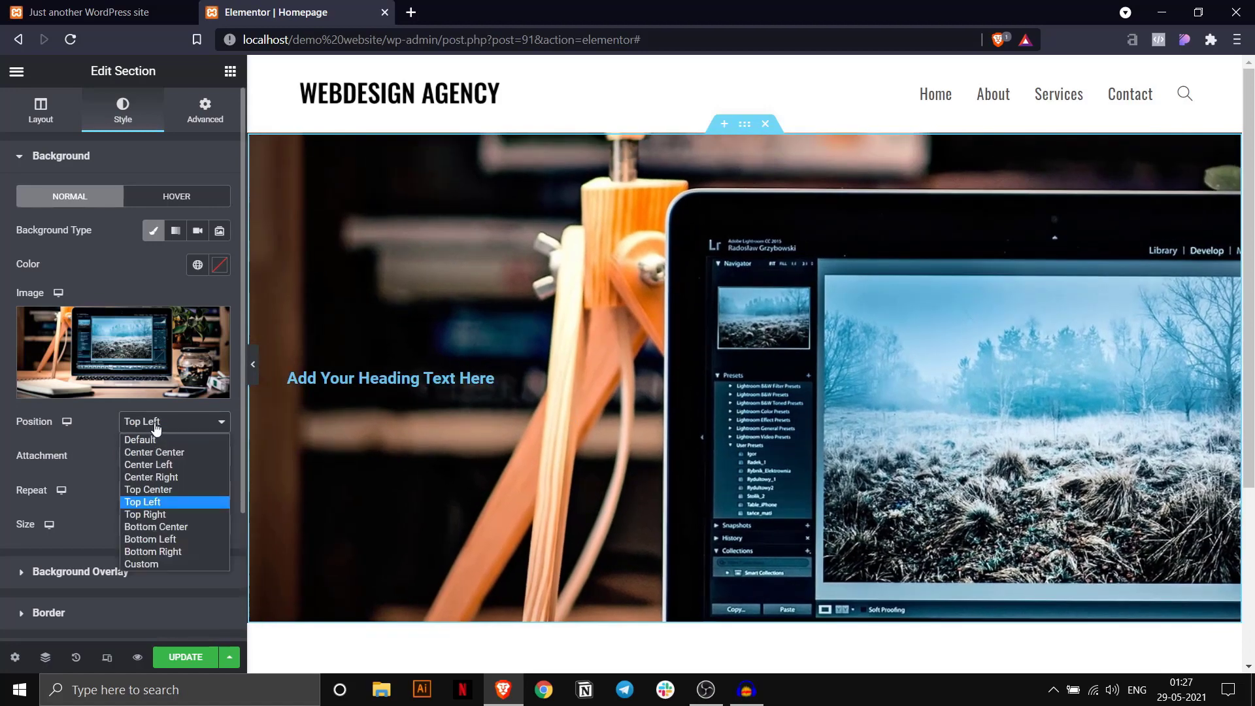
{"action": "left_click", "coordinate": [156, 427]}
{"action": "left_click", "coordinate": [157, 425]}
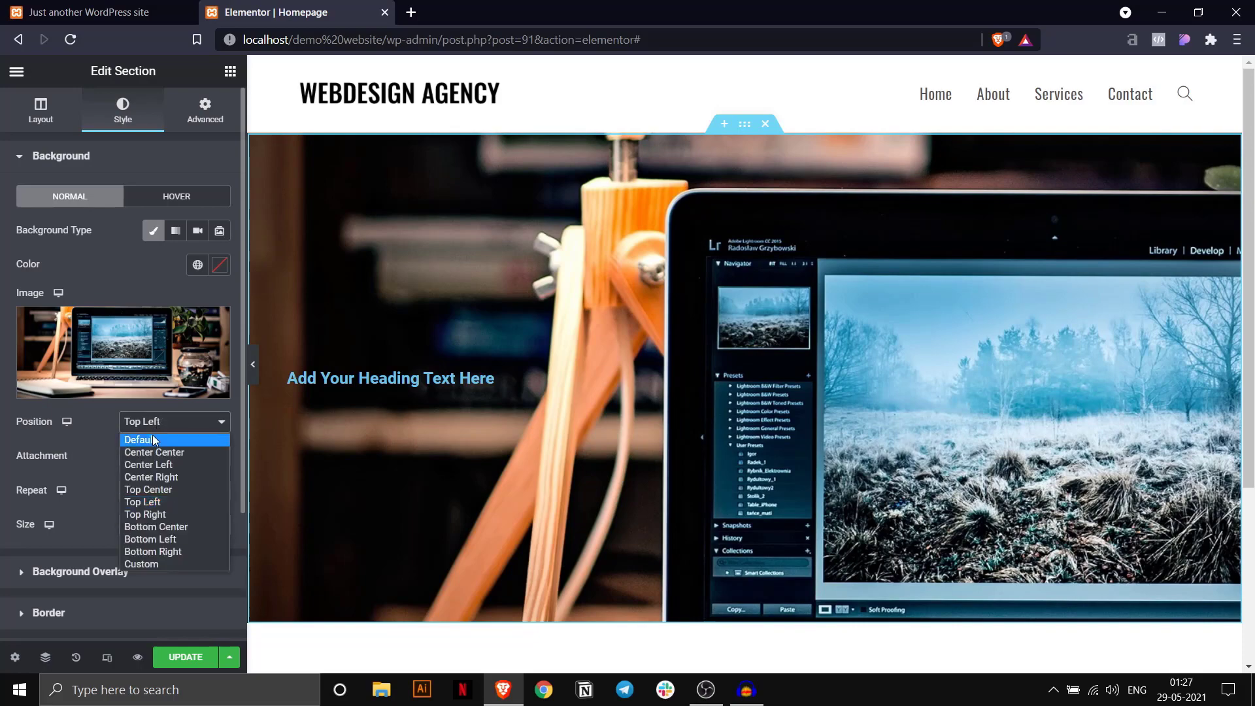
{"action": "left_click", "coordinate": [149, 440]}
{"action": "left_click", "coordinate": [160, 525]}
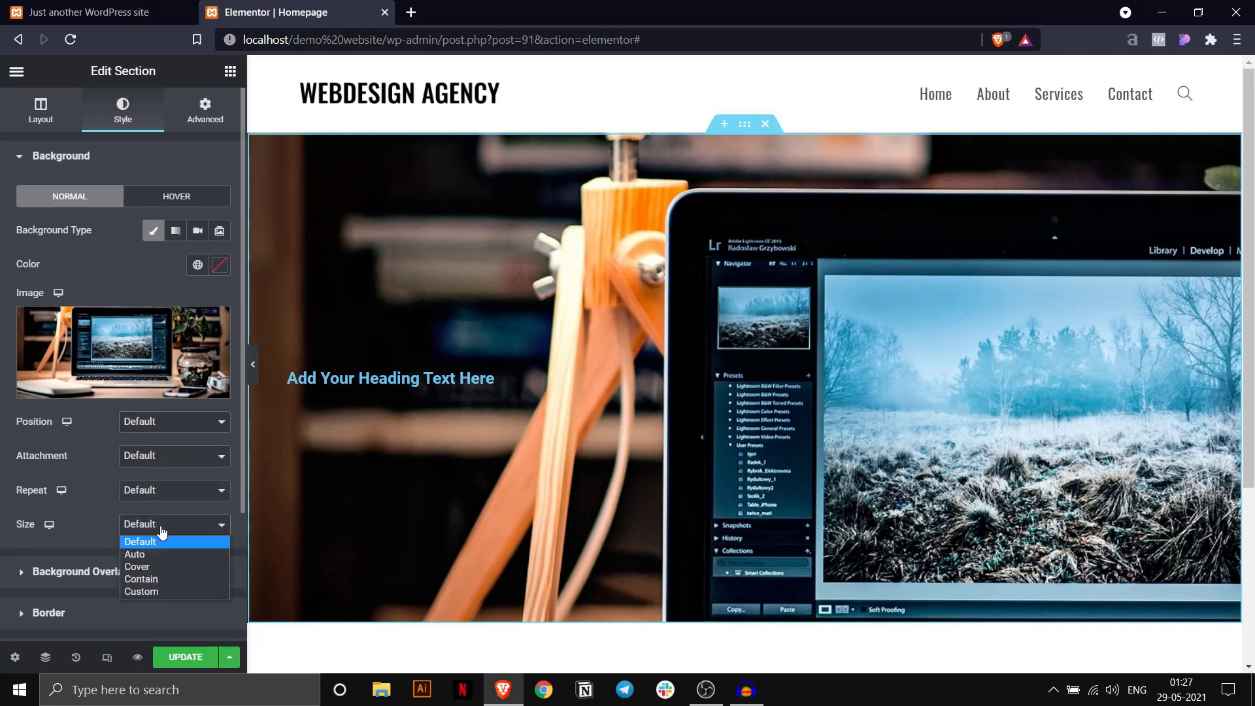
{"action": "left_click", "coordinate": [151, 565]}
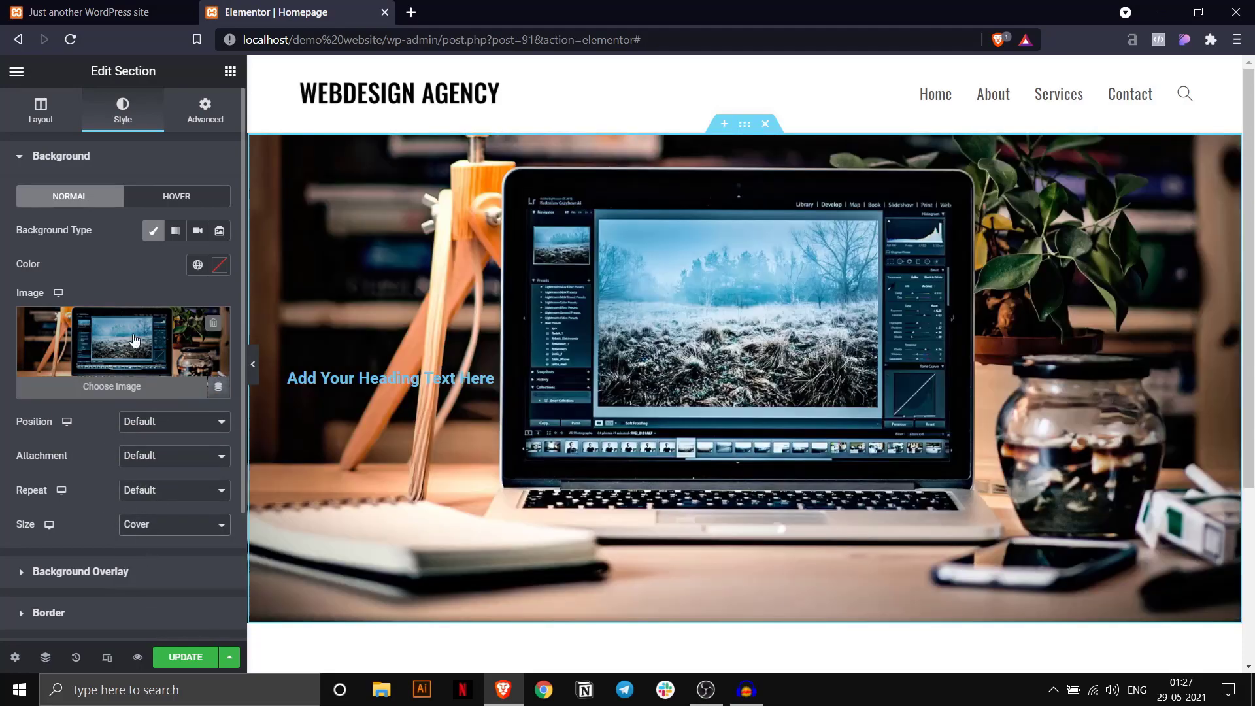
Check the finished site's hero, then try the Gradient background type on the section and return to Classic.
{"action": "left_click", "coordinate": [139, 5]}
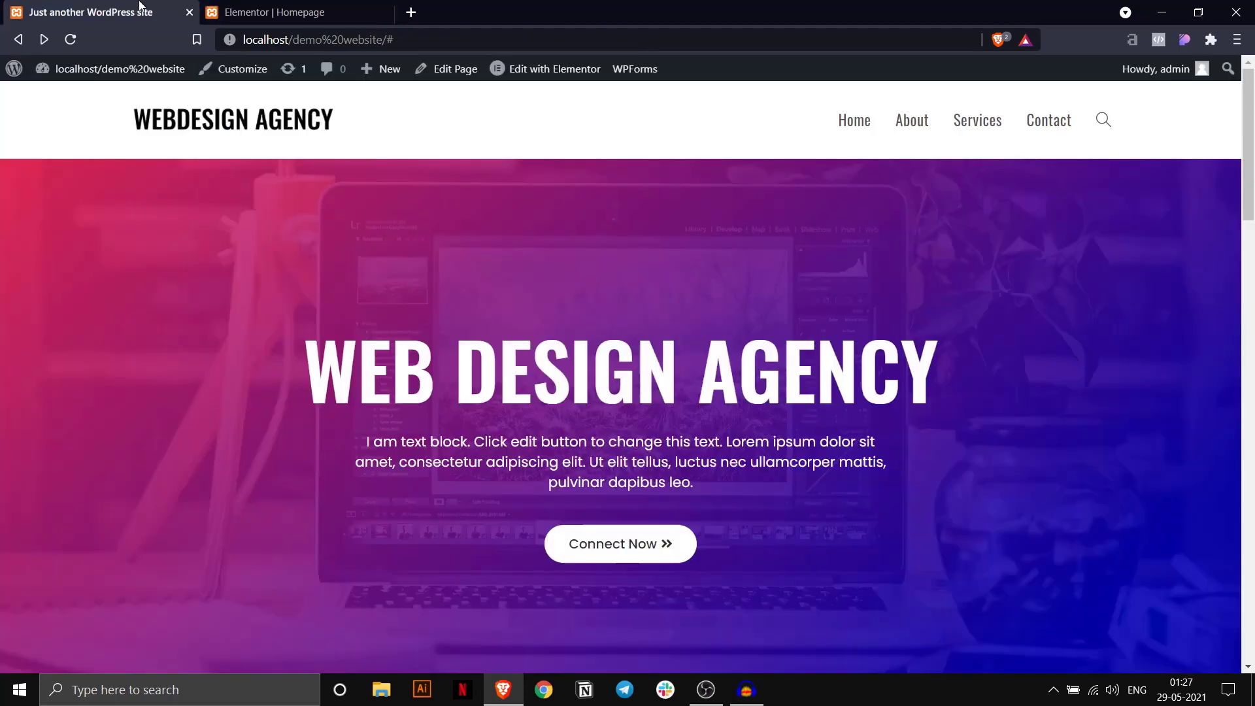
{"action": "left_click", "coordinate": [311, 7]}
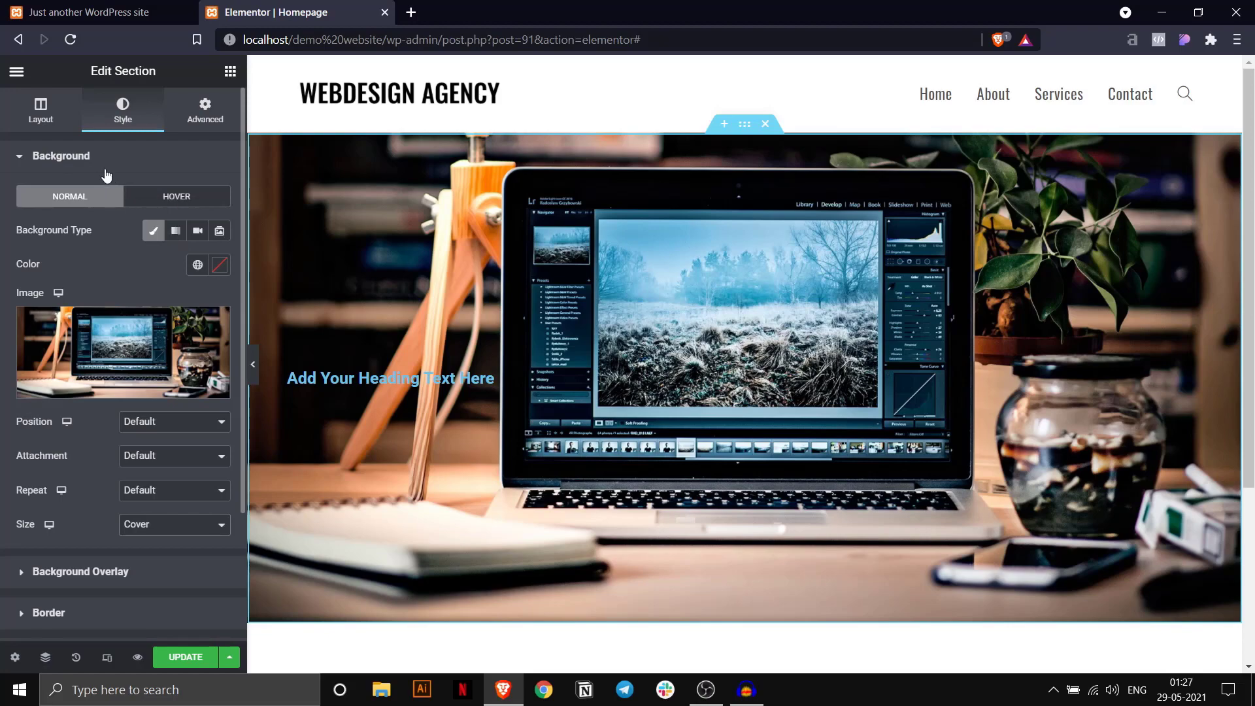
{"action": "left_click", "coordinate": [174, 233]}
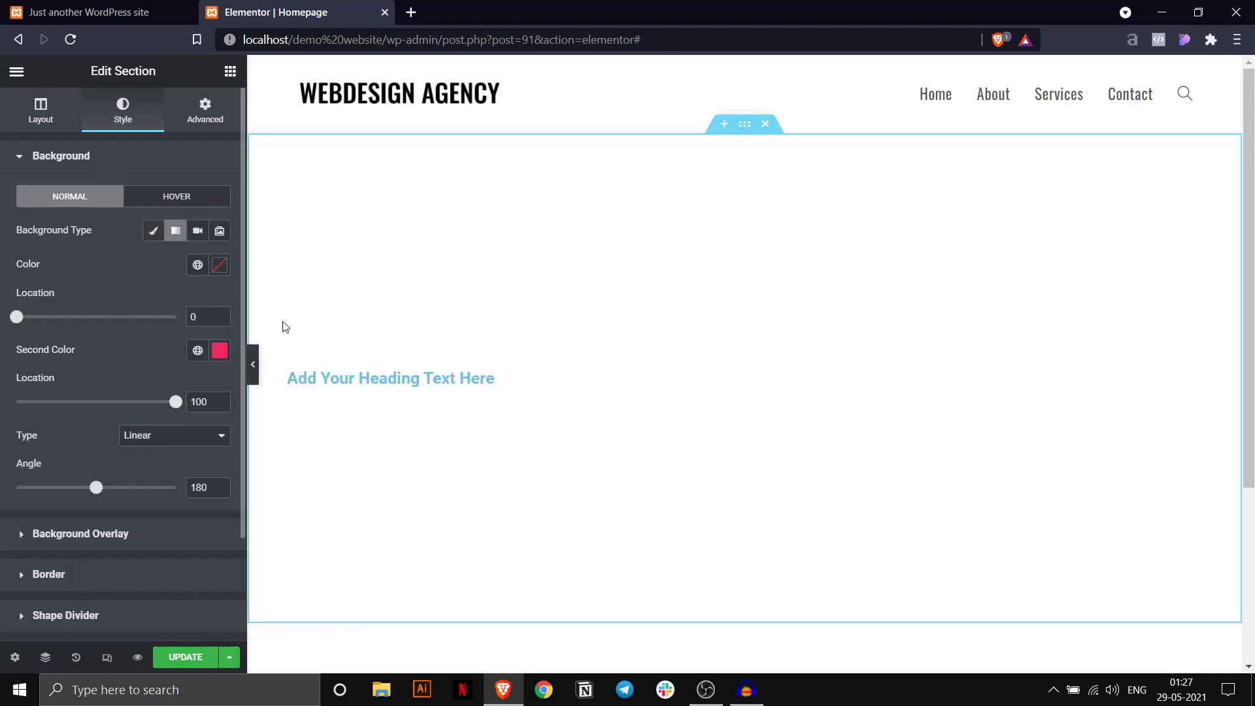
{"action": "left_click", "coordinate": [153, 230]}
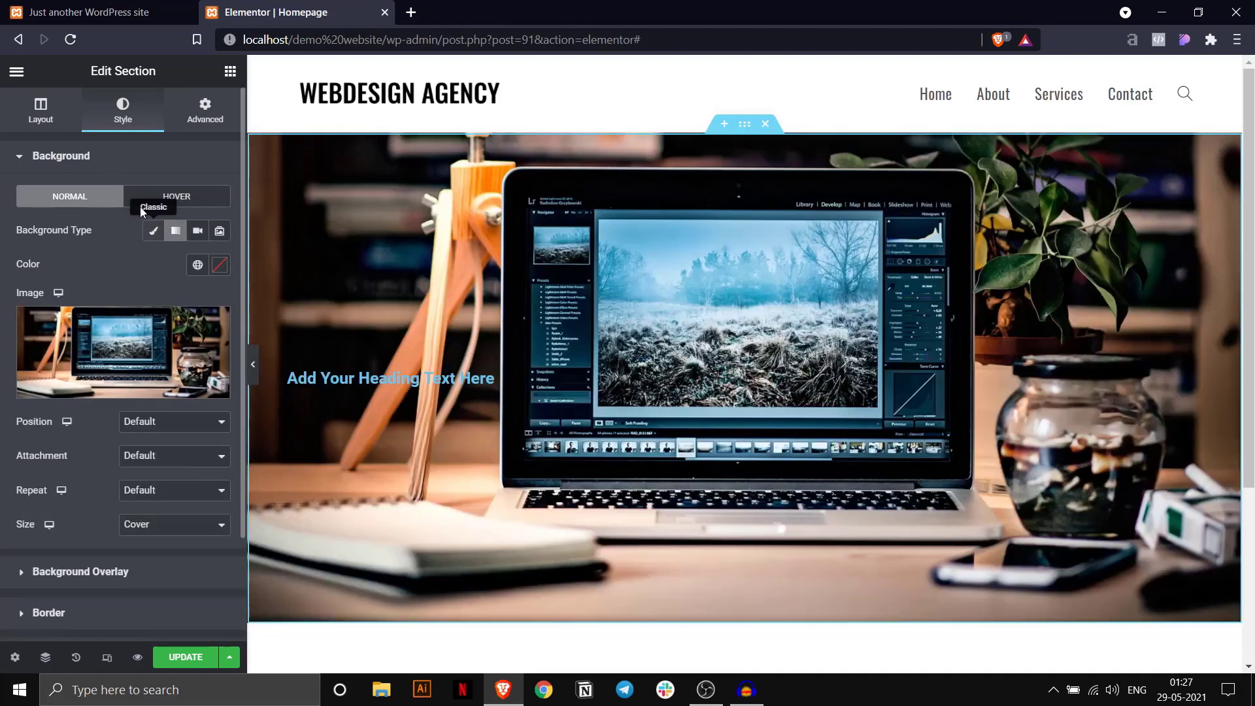
Give the hero section a Classic background overlay in red #FF0000.
{"action": "left_click", "coordinate": [118, 165]}
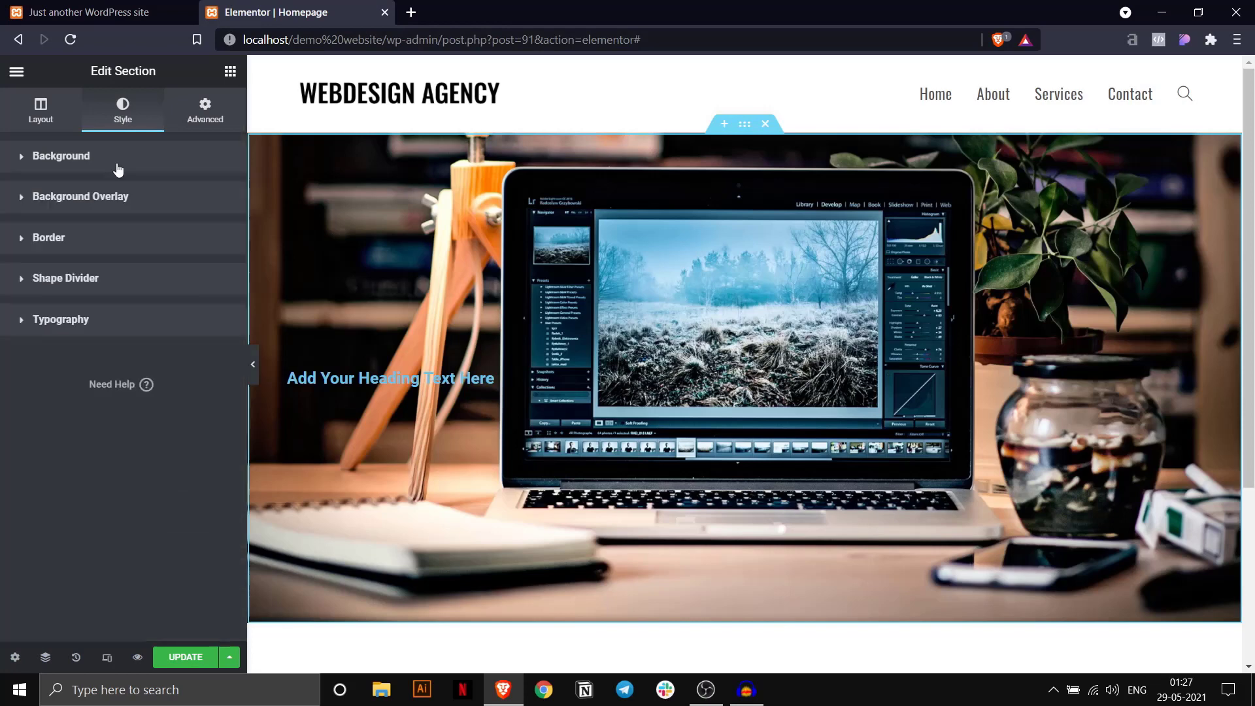
{"action": "left_click", "coordinate": [109, 205]}
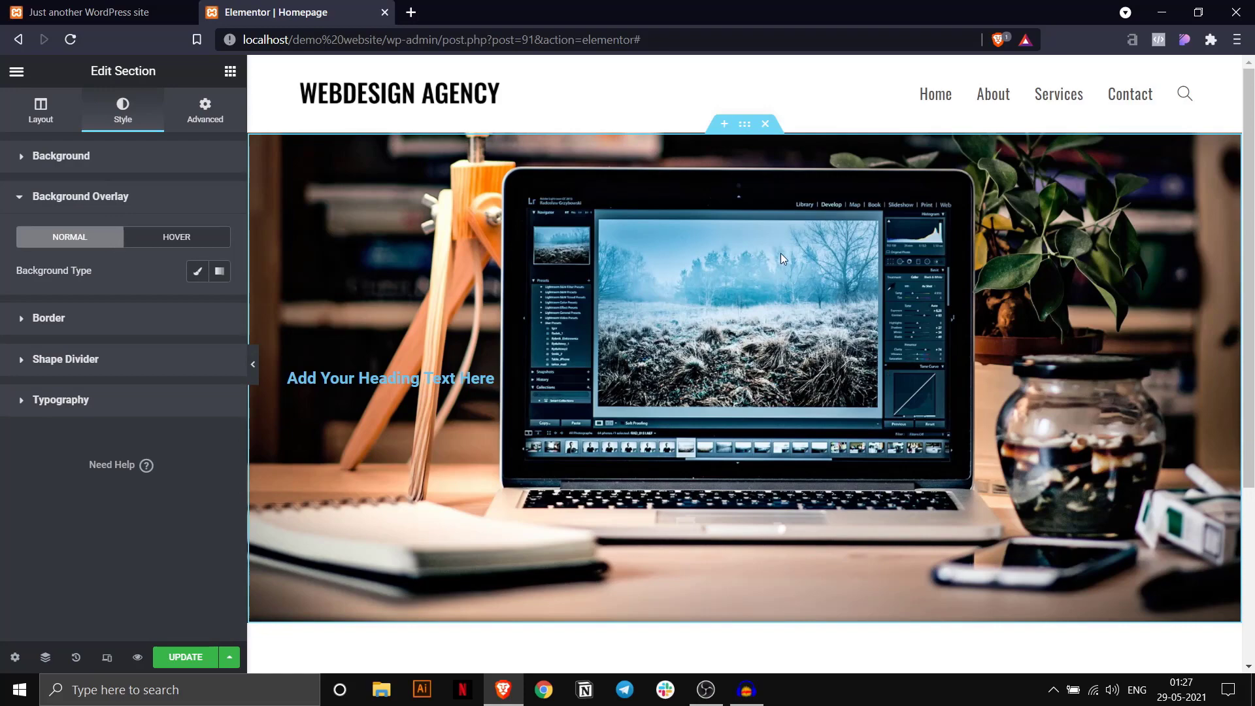
{"action": "left_click", "coordinate": [197, 271]}
{"action": "left_click", "coordinate": [220, 306]}
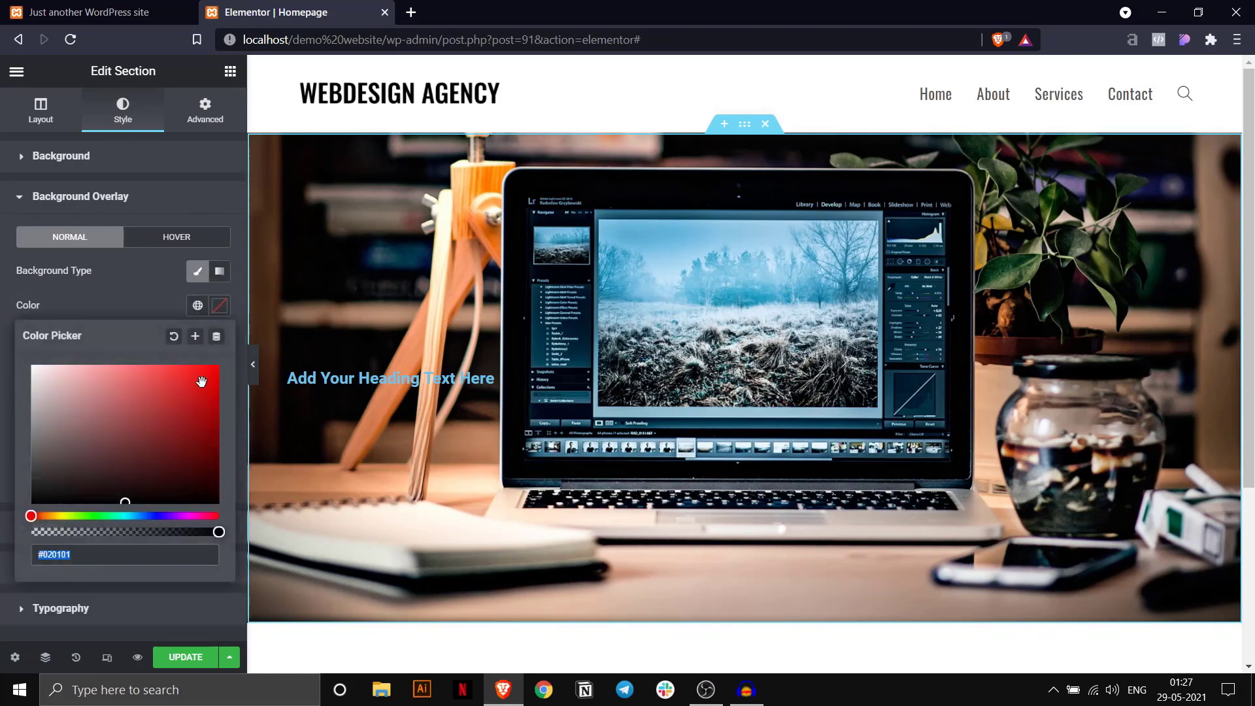
{"action": "left_click", "coordinate": [219, 365]}
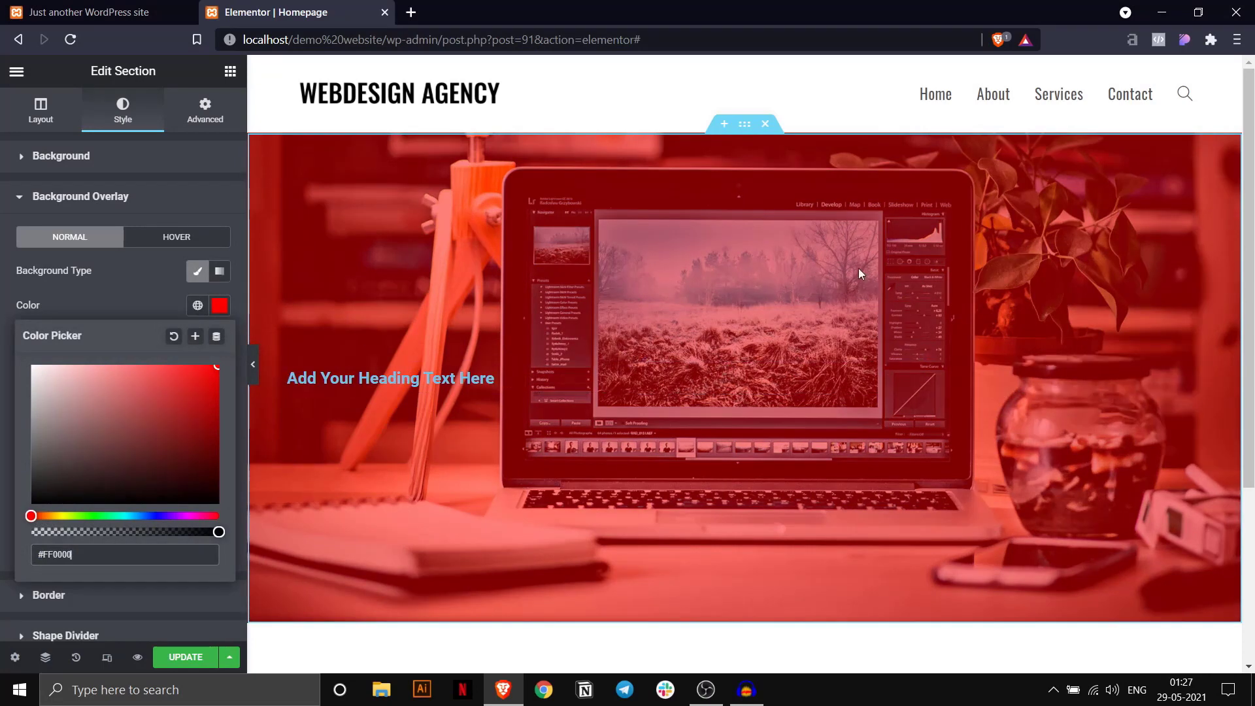
Reset the red background overlay colour and switch the hero section's overlay type to Gradient.
{"action": "left_click", "coordinate": [175, 337]}
{"action": "left_click", "coordinate": [220, 272]}
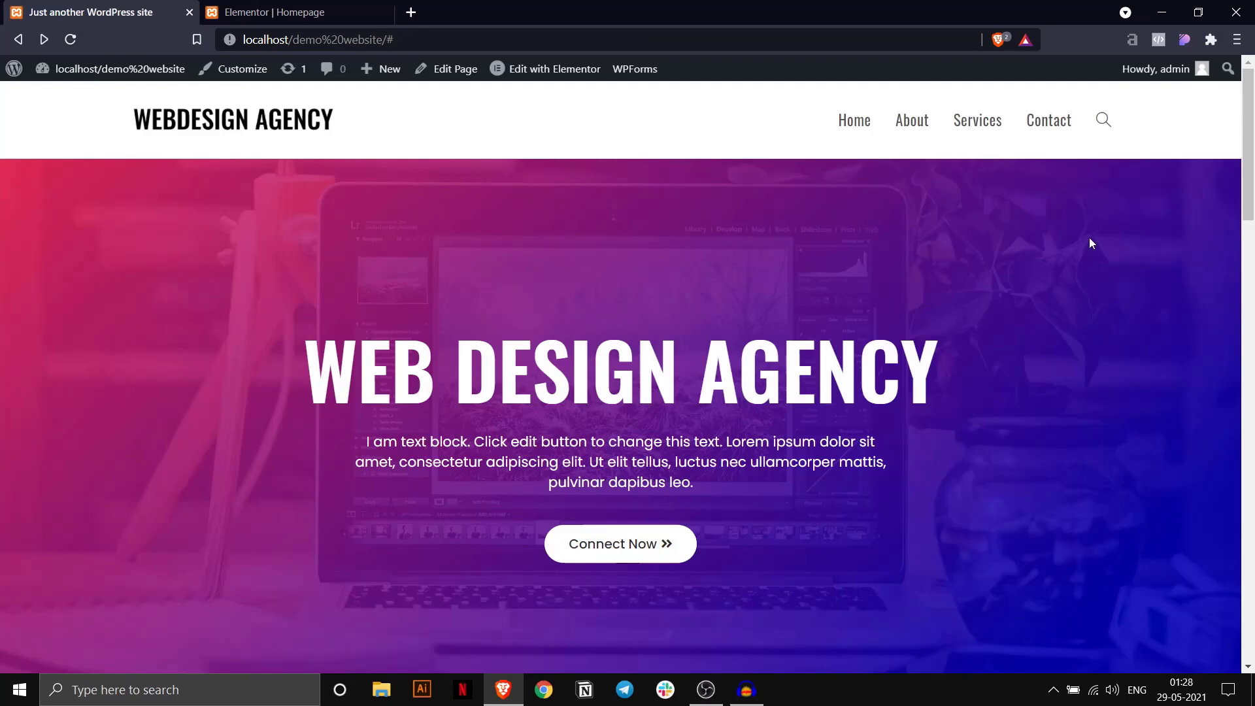
Copy the blue #0300b4 from the finished site's colour palette and set it as the overlay gradient's first colour.
{"action": "left_click", "coordinate": [1185, 41]}
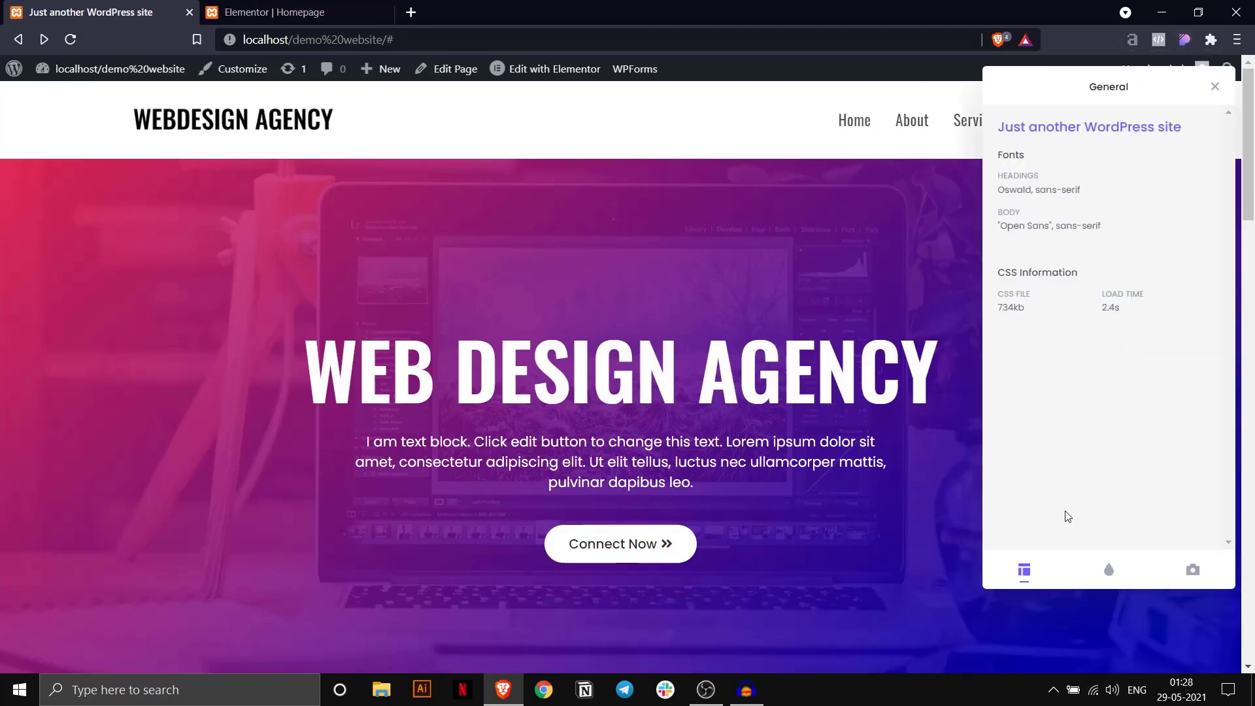
{"action": "left_click", "coordinate": [1109, 570]}
{"action": "scroll", "coordinate": [1105, 418], "scroll_direction": "down", "scroll_amount": 15}
{"action": "scroll", "coordinate": [1170, 209], "scroll_direction": "up", "scroll_amount": 6}
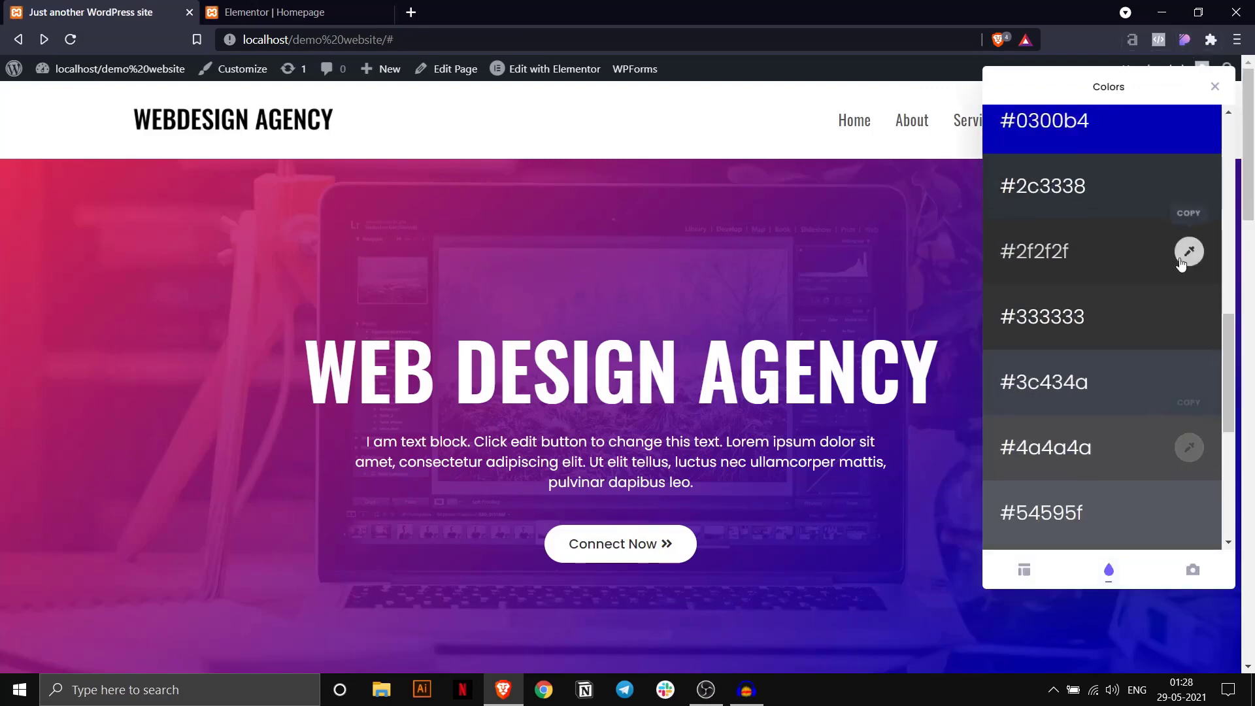
{"action": "left_click", "coordinate": [1190, 281]}
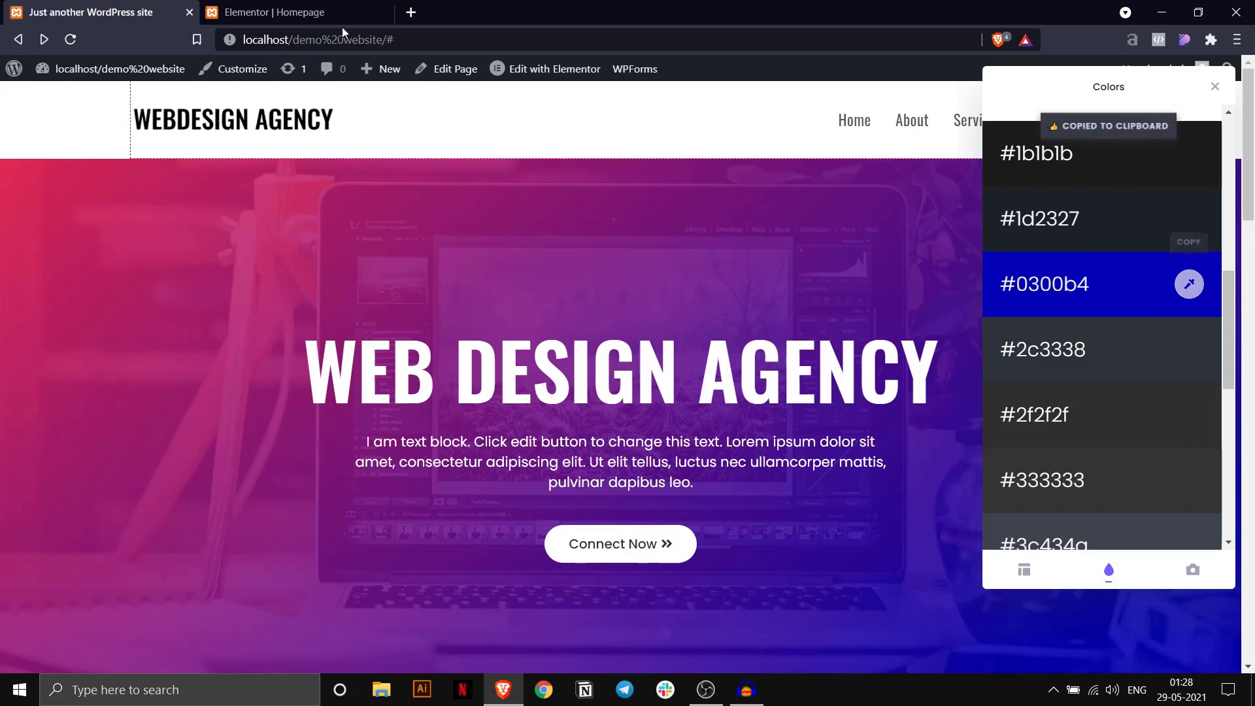
{"action": "left_click", "coordinate": [305, 5]}
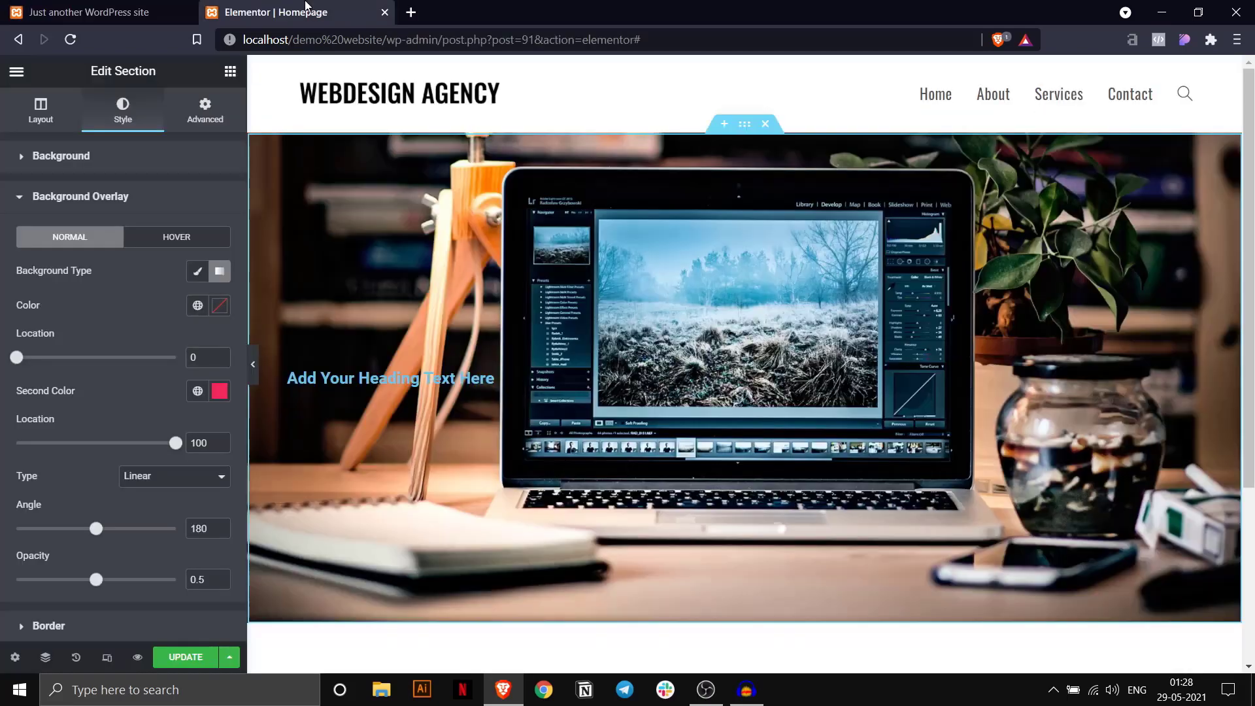
{"action": "left_click", "coordinate": [221, 306]}
{"action": "key", "text": "ctrl+v"}
{"action": "left_click", "coordinate": [149, 310]}
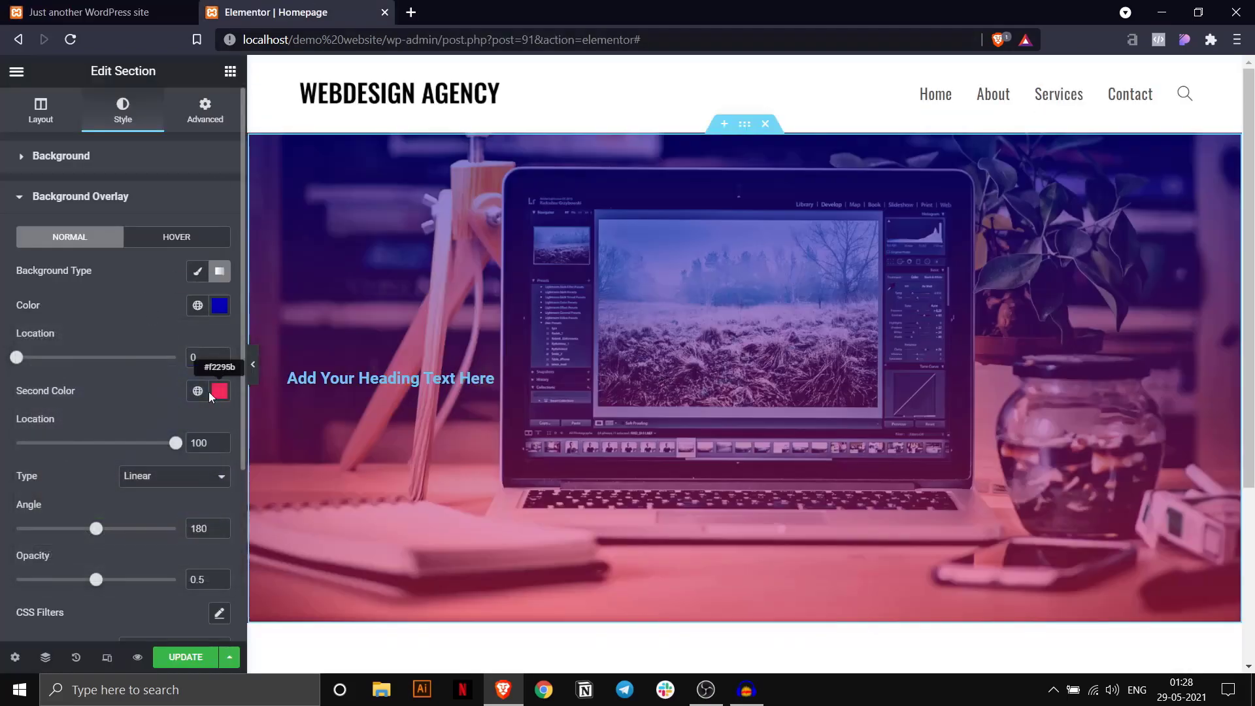
Set the overlay's opacity to 0.85 and its gradient angle to 320, comparing it with the finished site.
{"action": "left_click", "coordinate": [180, 13]}
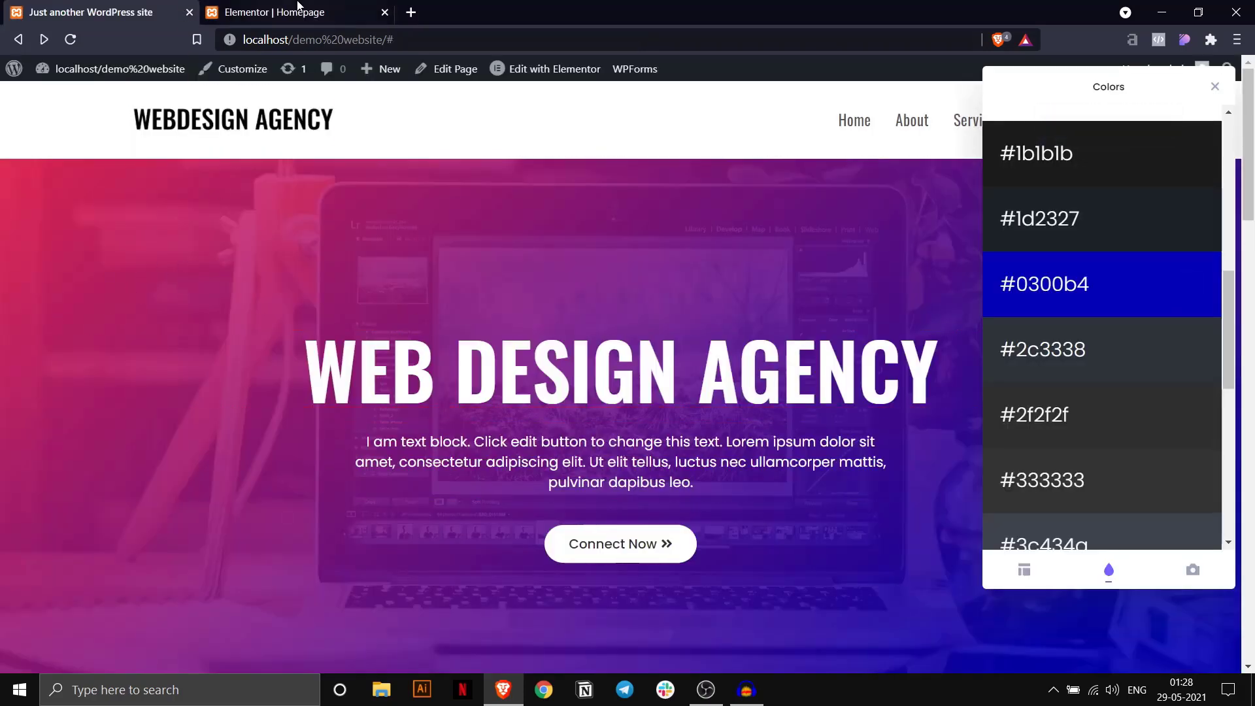
{"action": "left_click", "coordinate": [298, 12]}
{"action": "scroll", "coordinate": [112, 410], "scroll_direction": "down", "scroll_amount": 2}
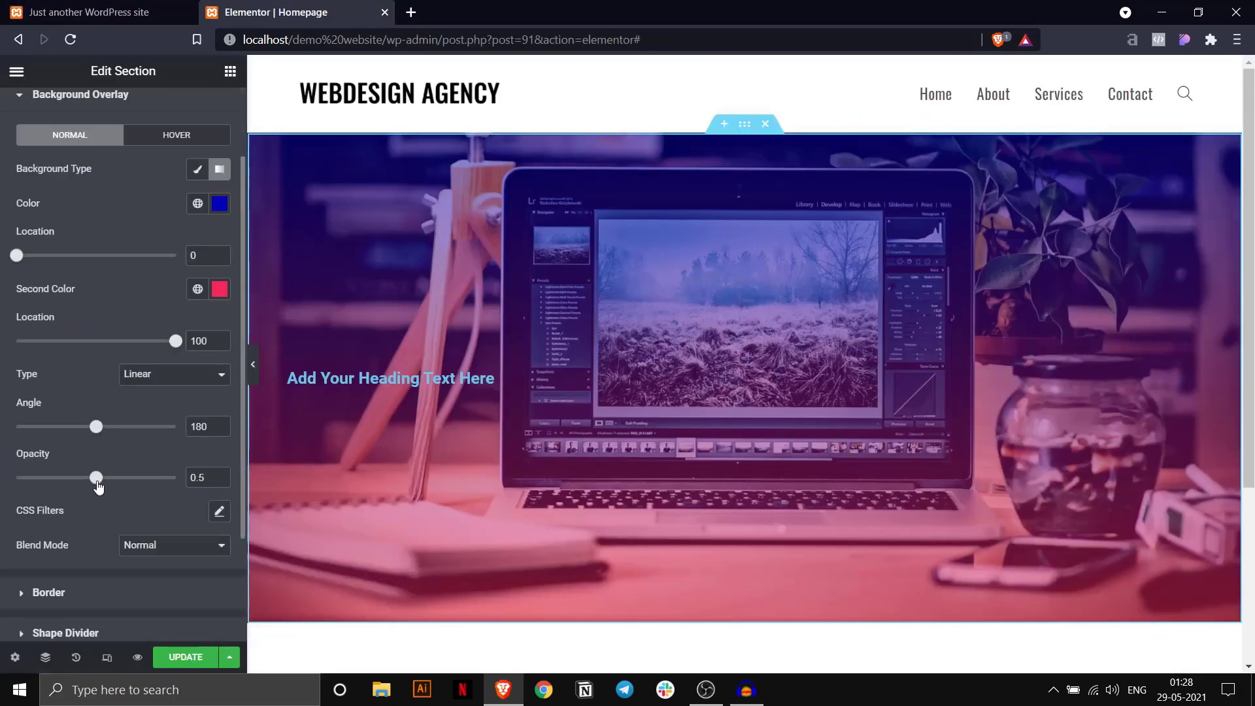
{"action": "left_click_drag", "start_coordinate": [98, 483], "coordinate": [100, 484]}
{"action": "left_click_drag", "start_coordinate": [108, 483], "coordinate": [153, 483]}
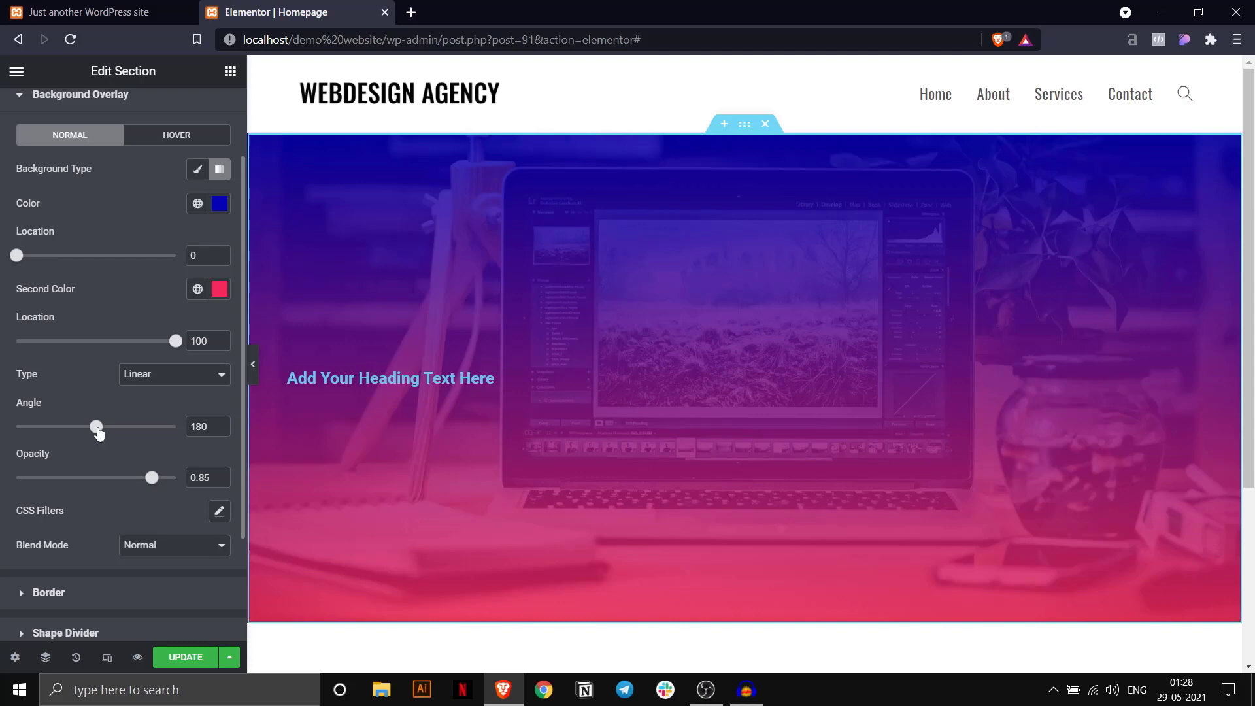
{"action": "left_click_drag", "start_coordinate": [98, 432], "coordinate": [156, 431]}
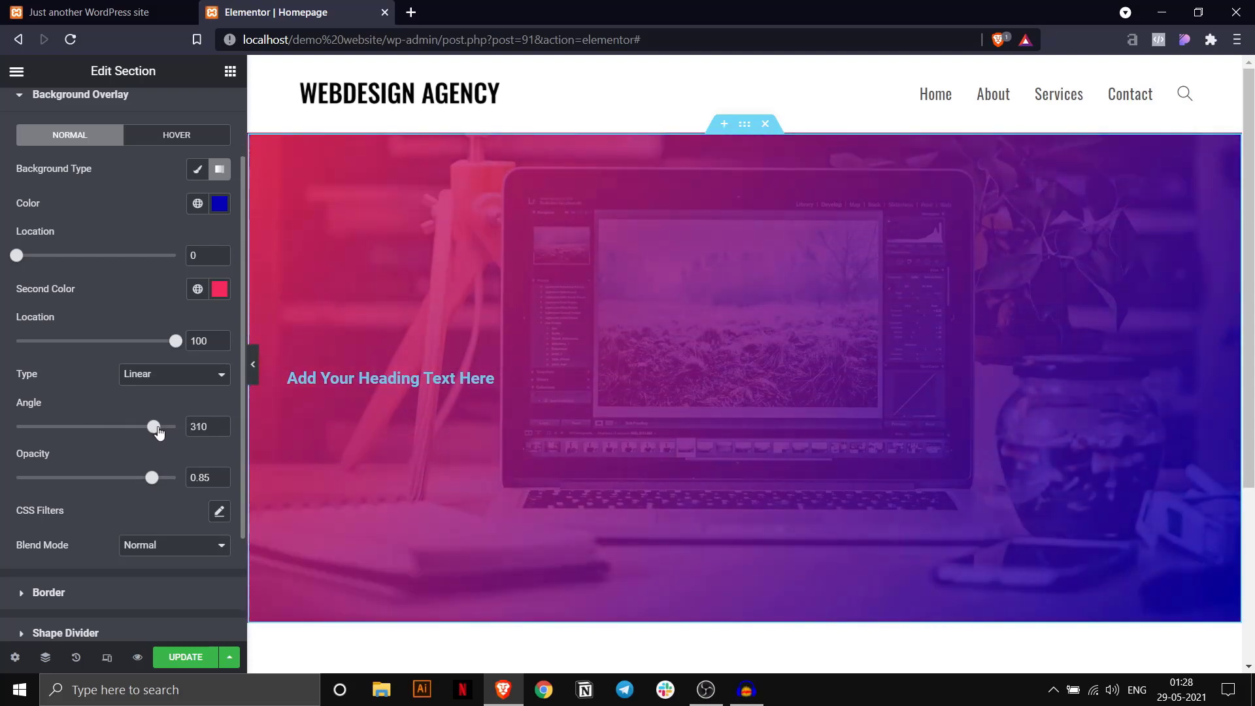
{"action": "left_click", "coordinate": [108, 7]}
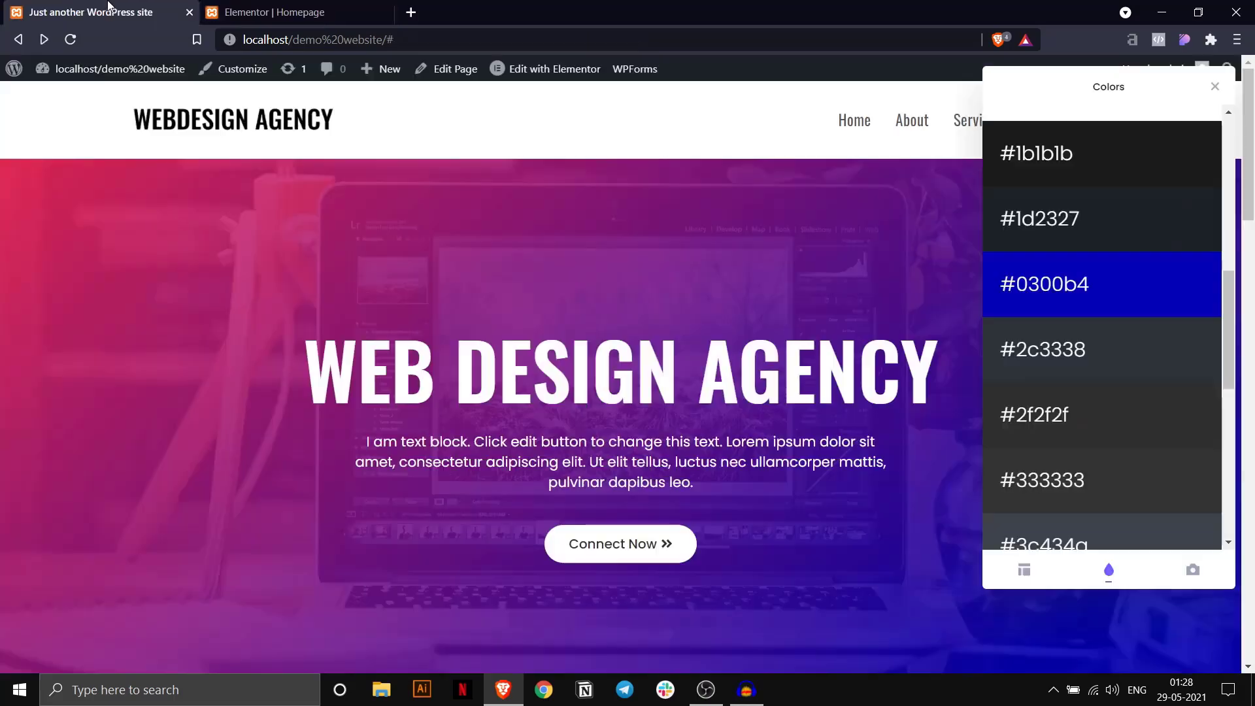
{"action": "left_click", "coordinate": [334, 7]}
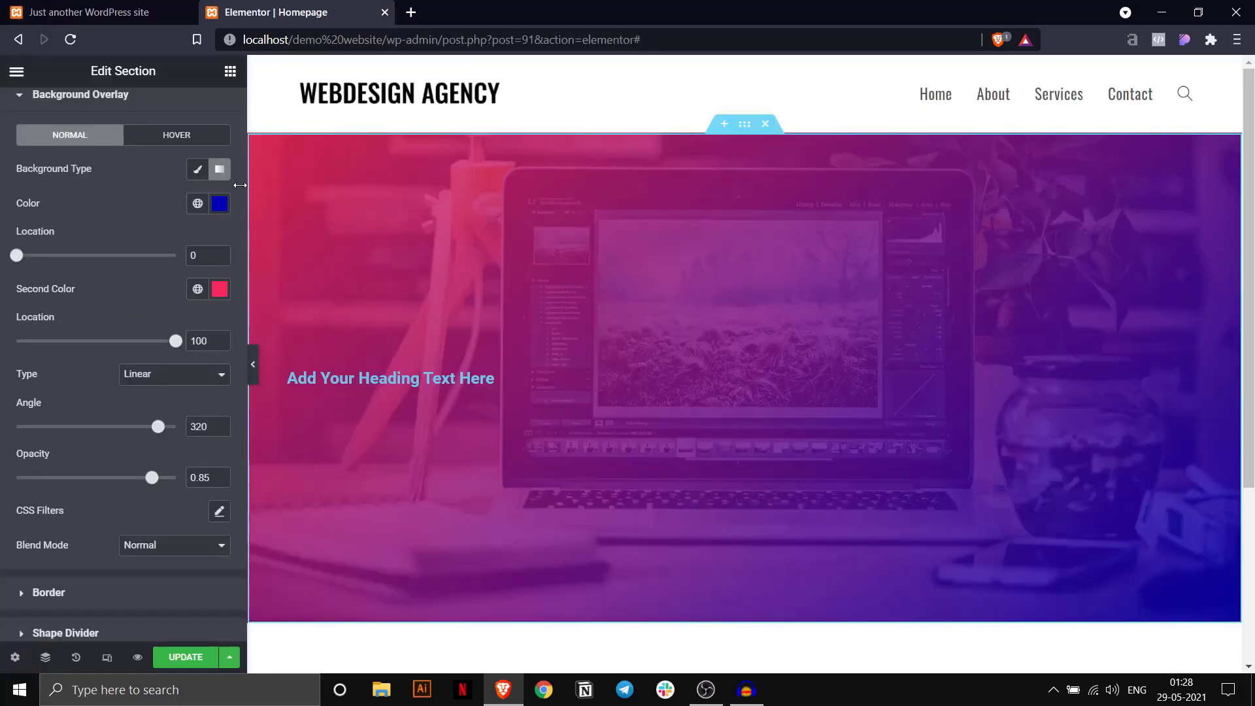
Centre the hero heading and change its title to "Web Design Agency".
{"action": "left_click", "coordinate": [230, 73]}
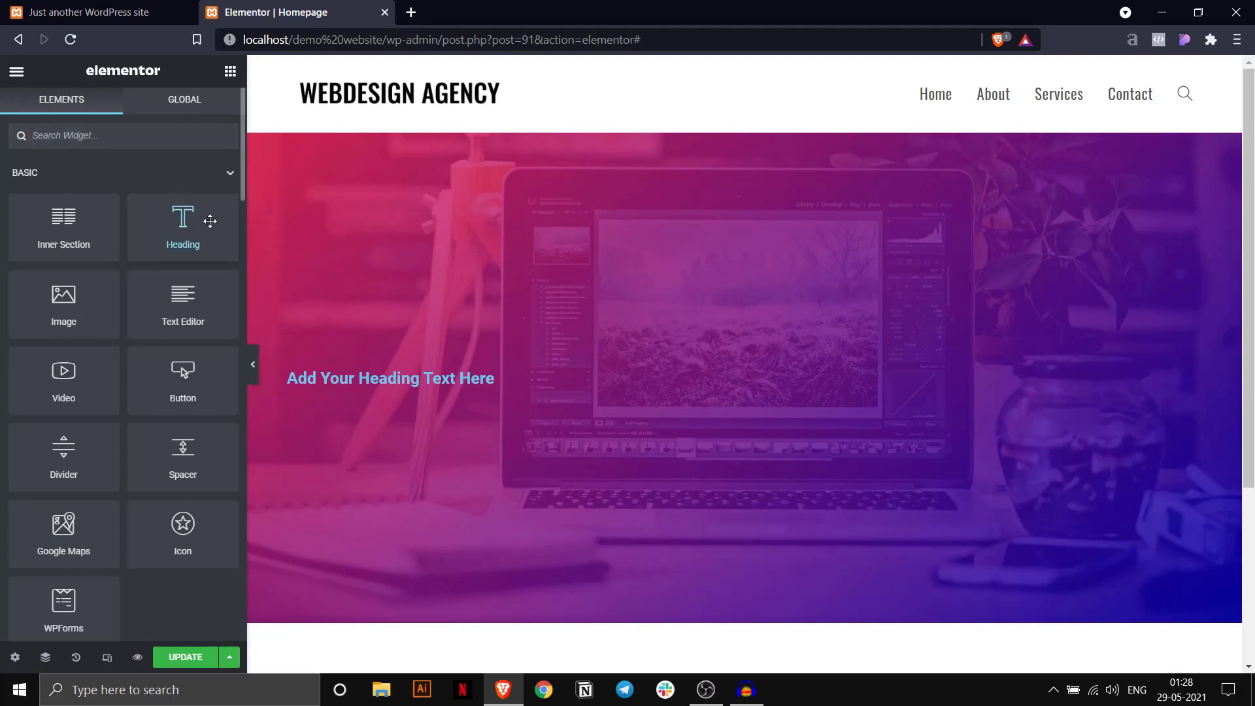
{"action": "left_click", "coordinate": [425, 375]}
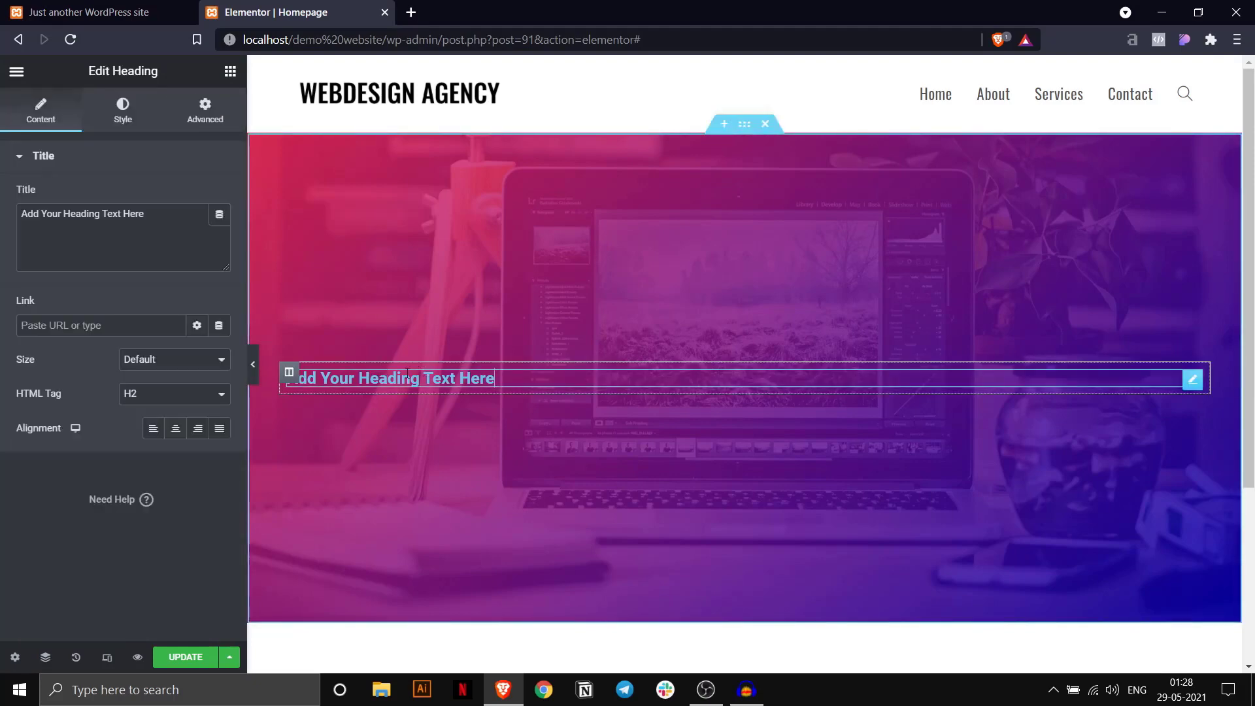
{"action": "left_click", "coordinate": [177, 431]}
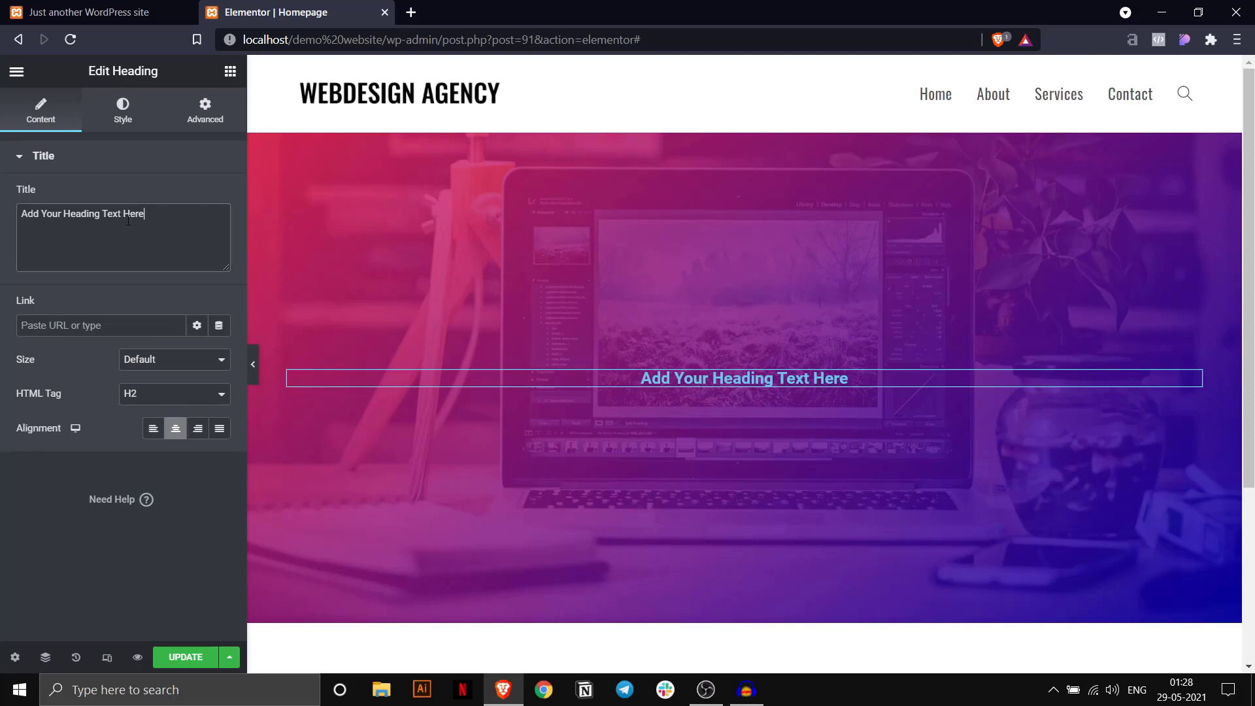
{"action": "left_click_drag", "start_coordinate": [147, 215], "coordinate": [2, 225]}
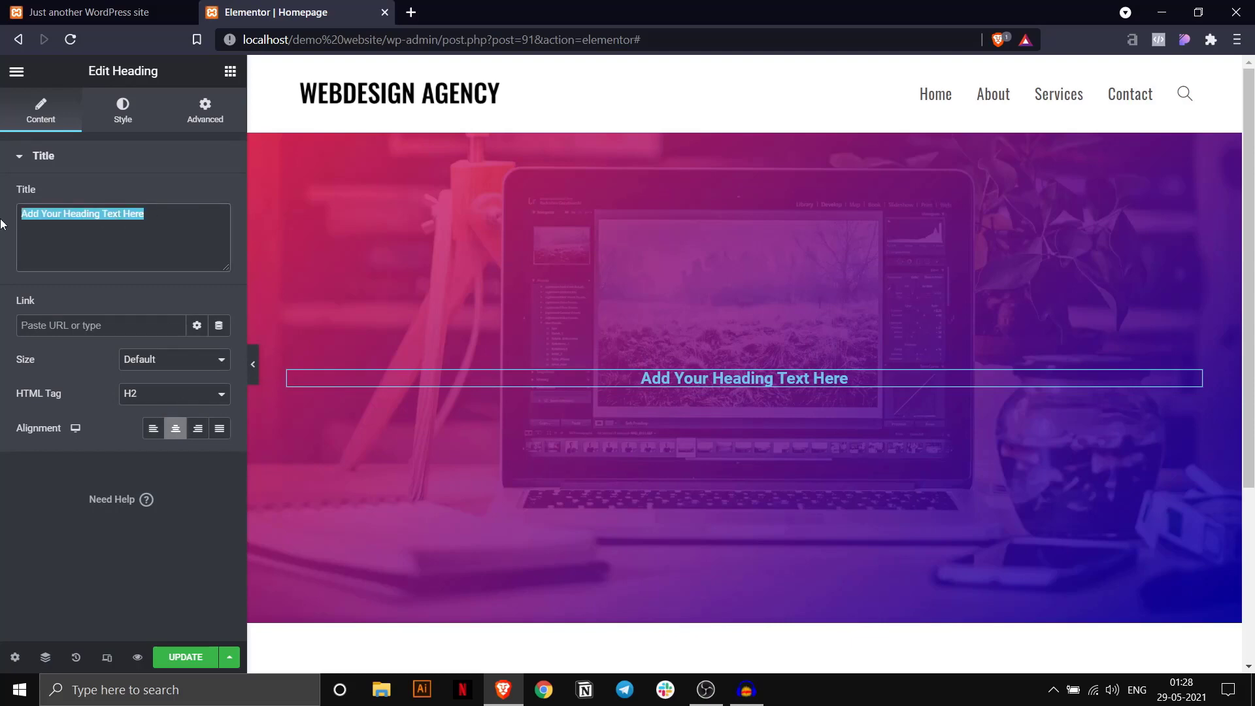
{"action": "type", "text": "Web Desi"}
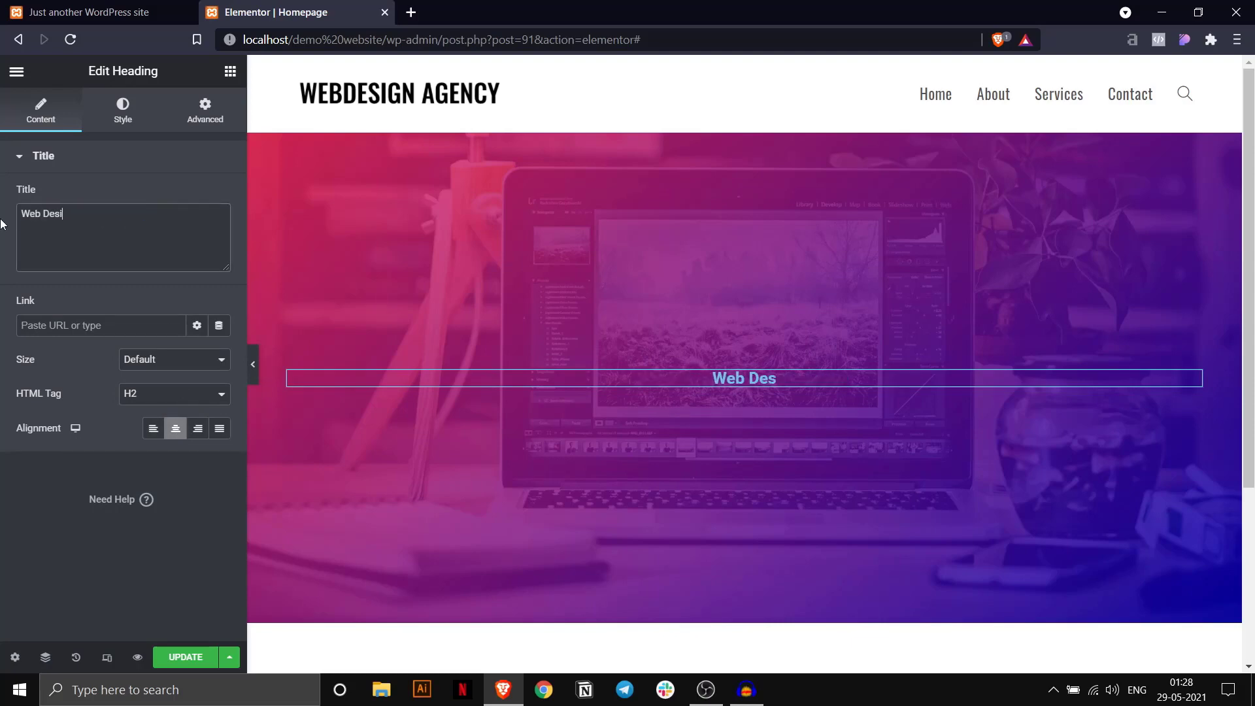
{"action": "type", "text": "gn Agency"}
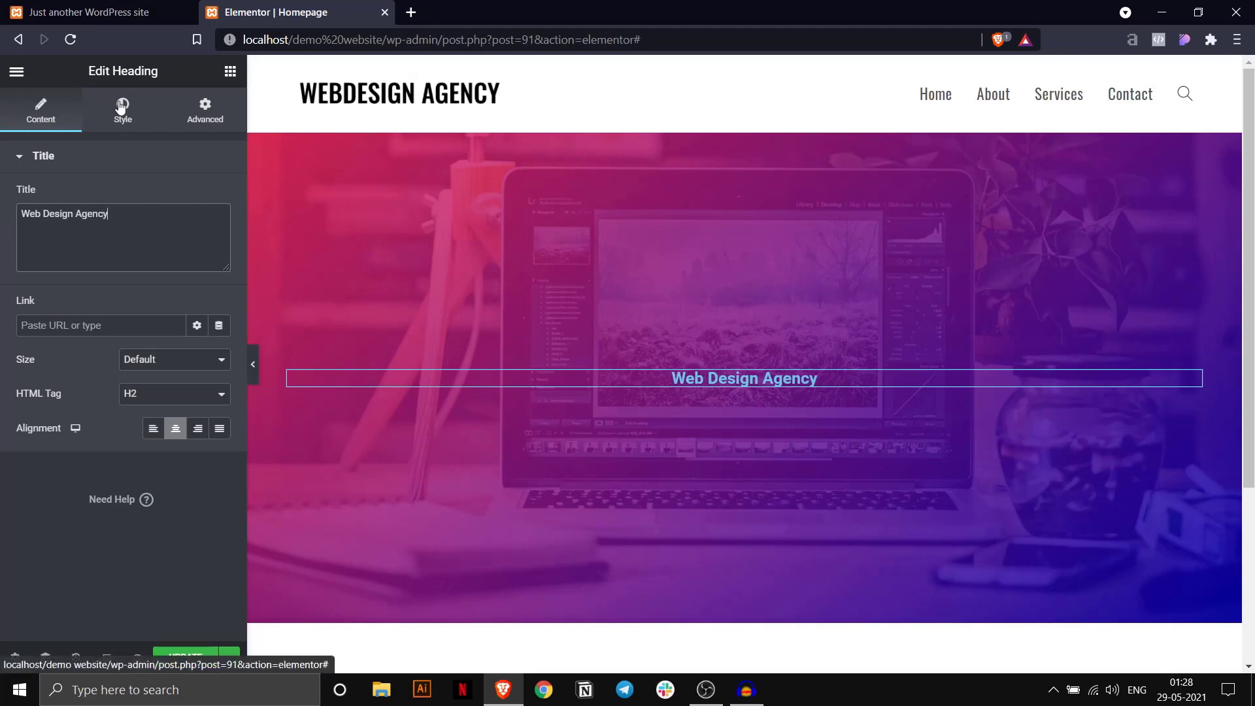
Inspect the typeface and font size of the finished site's hero heading and copy its fill colour #ffffff.
{"action": "left_click", "coordinate": [117, 13]}
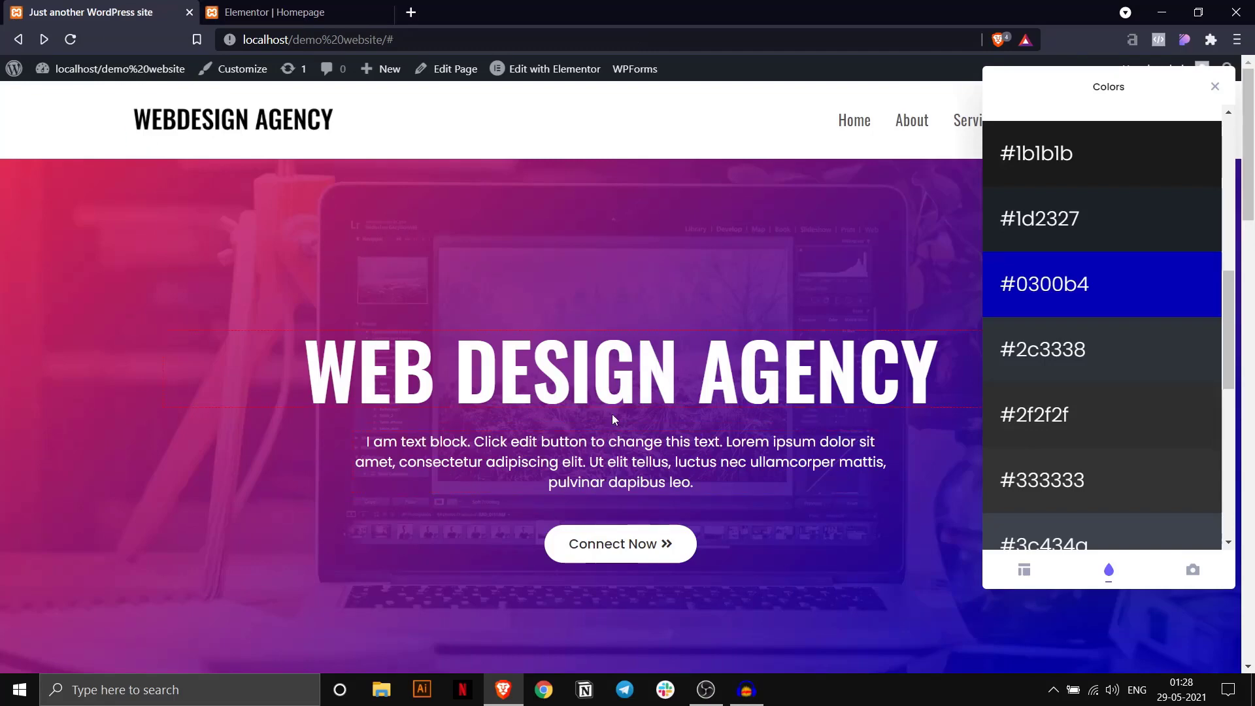
{"action": "left_click", "coordinate": [630, 380]}
{"action": "double_click", "coordinate": [1008, 371]}
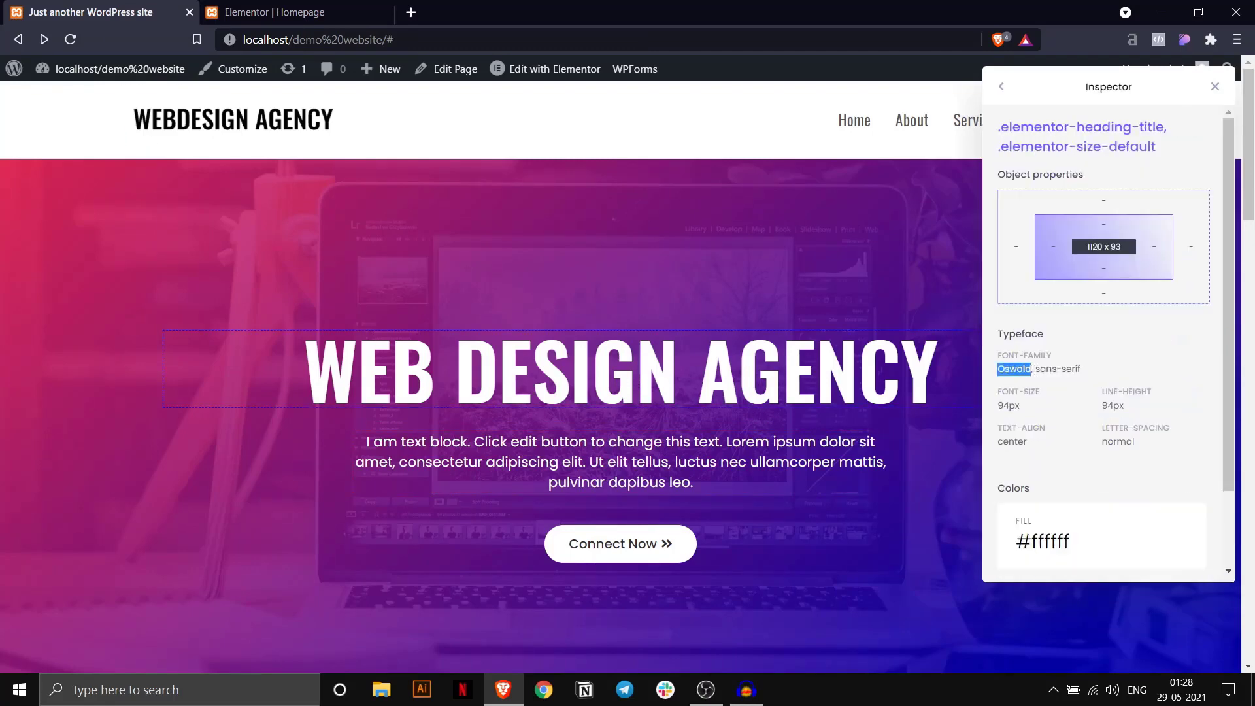
{"action": "left_click_drag", "start_coordinate": [1018, 407], "coordinate": [998, 391]}
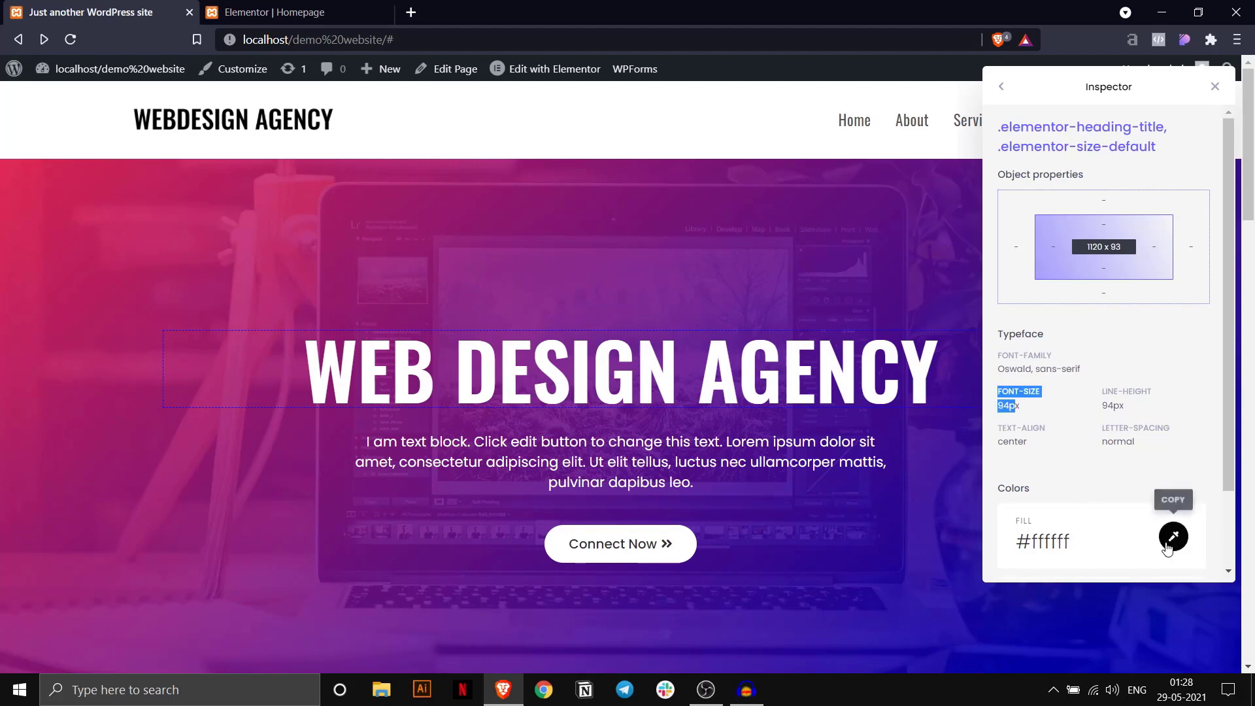
{"action": "left_click", "coordinate": [1171, 535]}
Return to the Elementor editor and set the hero heading's text colour to white.
{"action": "left_click", "coordinate": [274, 12]}
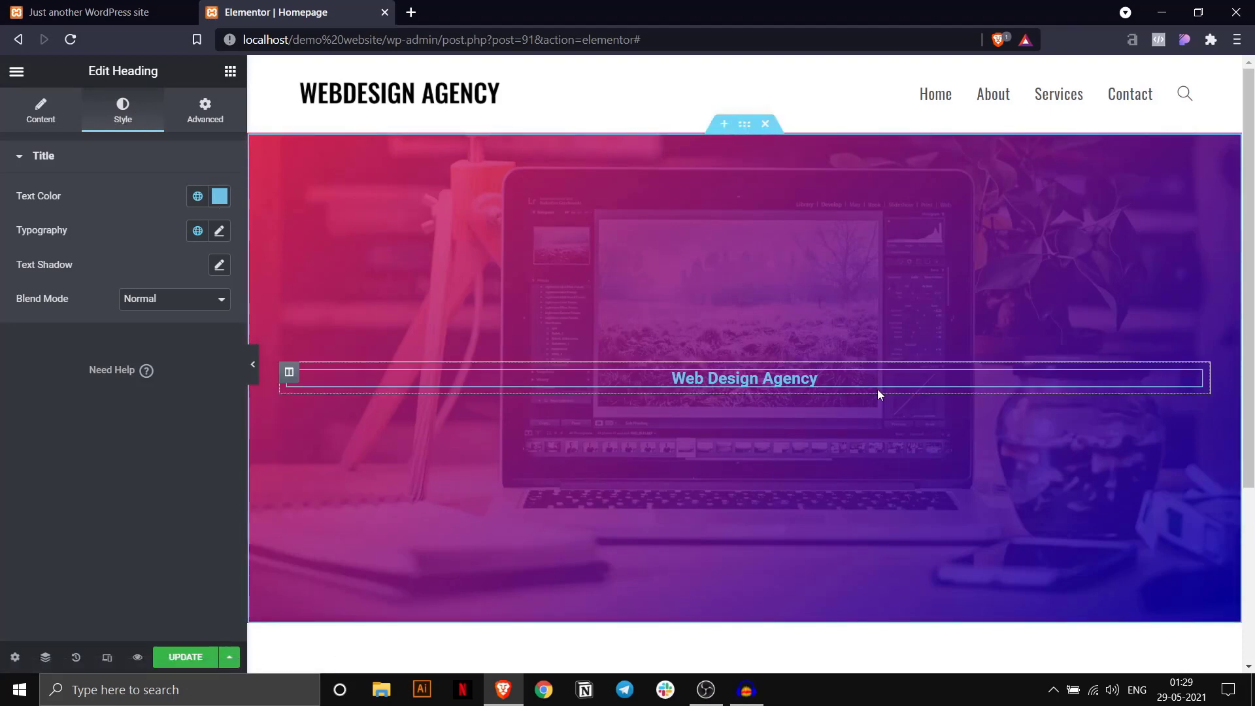
{"action": "left_click", "coordinate": [40, 111]}
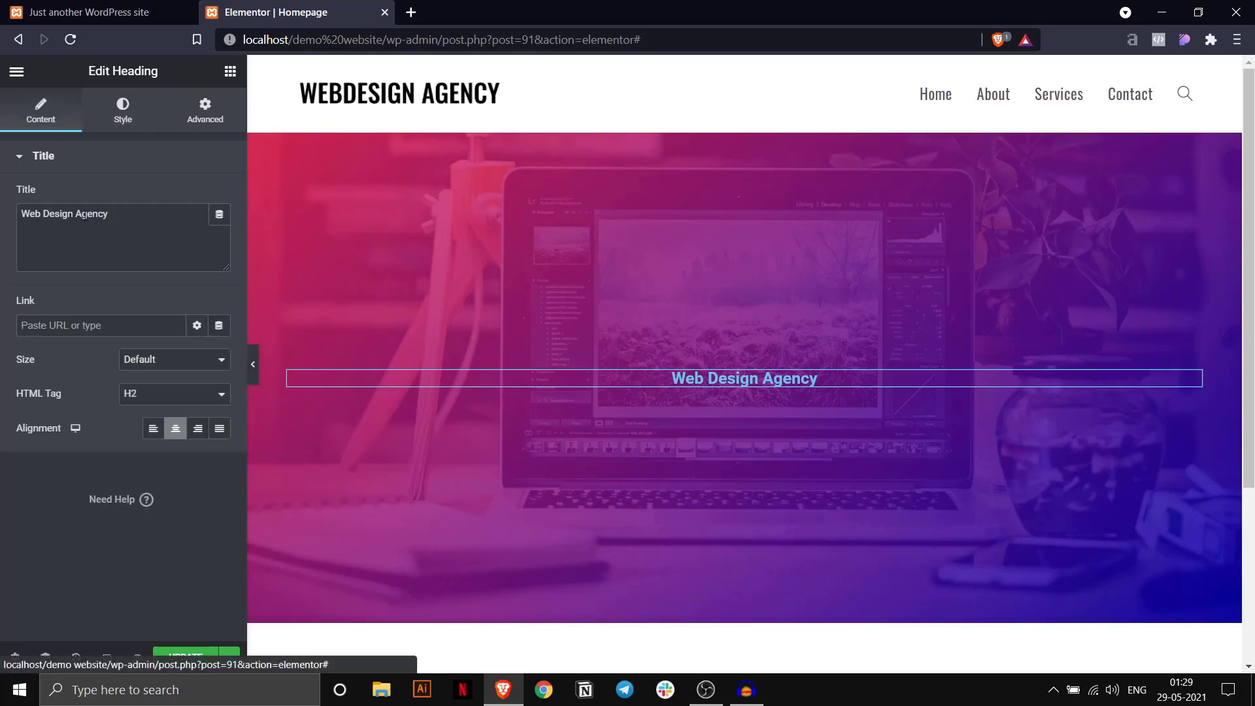
{"action": "left_click", "coordinate": [123, 112]}
{"action": "left_click", "coordinate": [219, 198]}
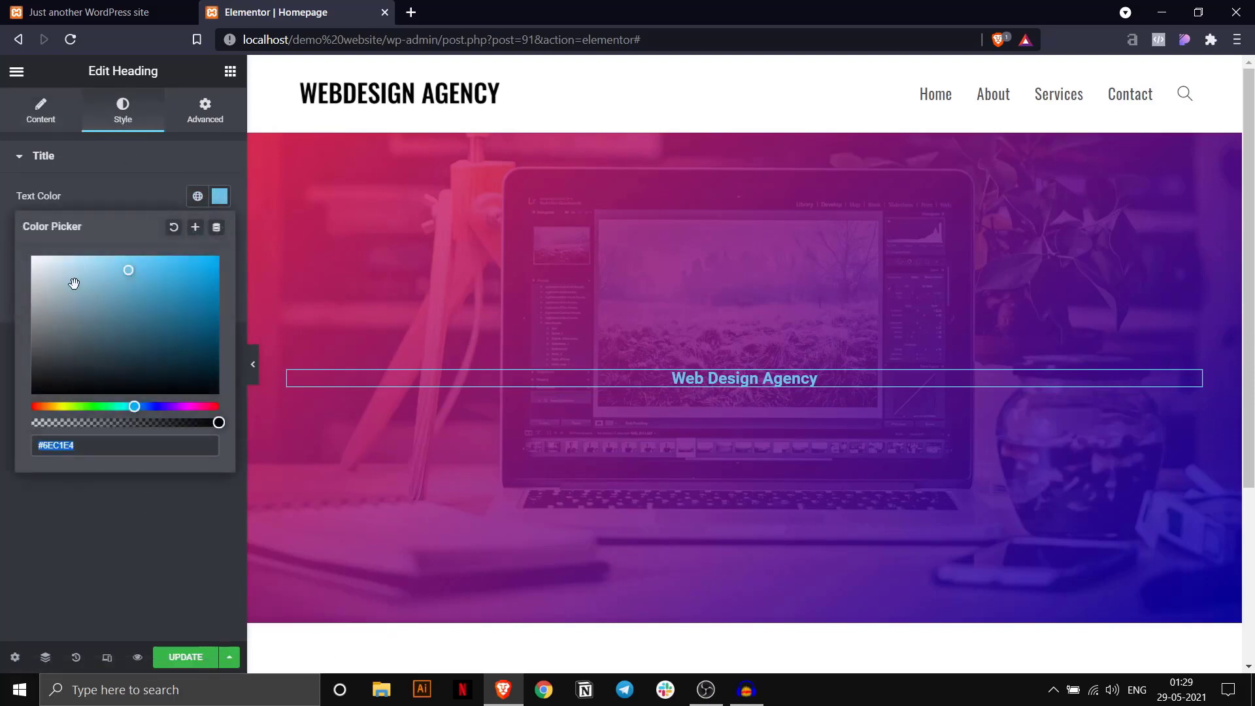
{"action": "left_click_drag", "start_coordinate": [129, 270], "coordinate": [19, 249]}
{"action": "left_click", "coordinate": [99, 197]}
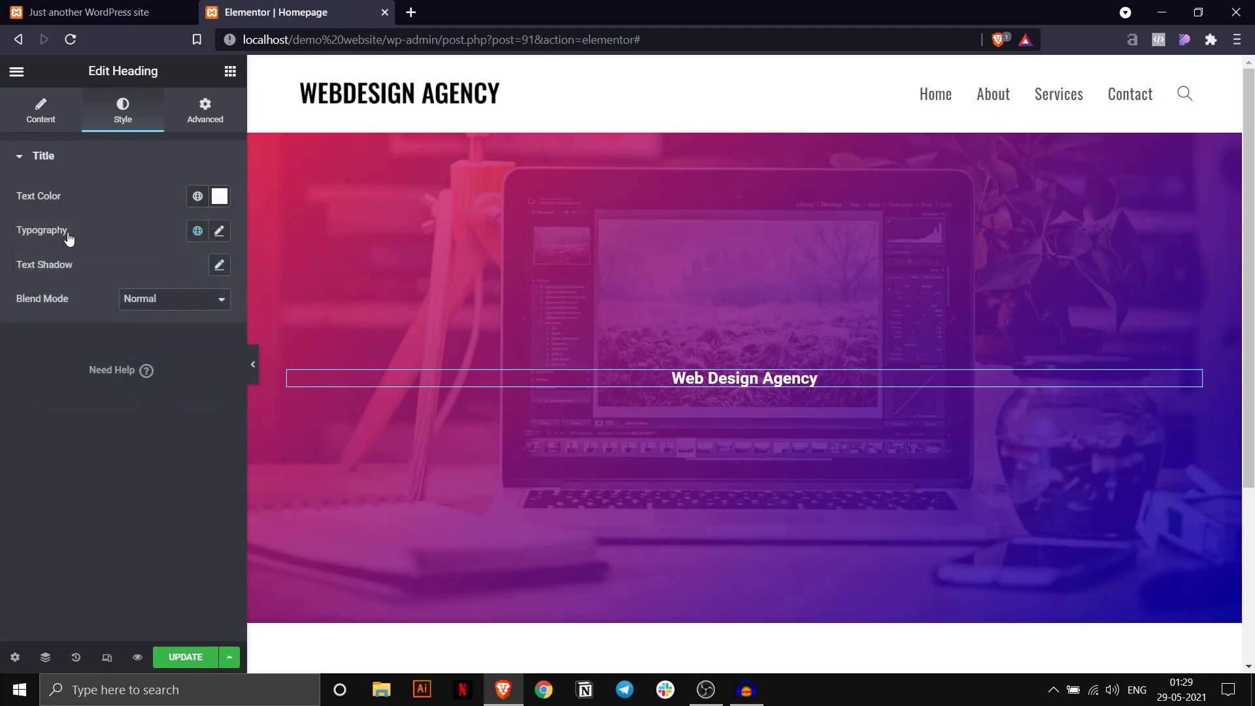
Set the hero heading's font family to Oswald and its size to 94 px.
{"action": "left_click", "coordinate": [220, 231]}
{"action": "left_click", "coordinate": [163, 307]}
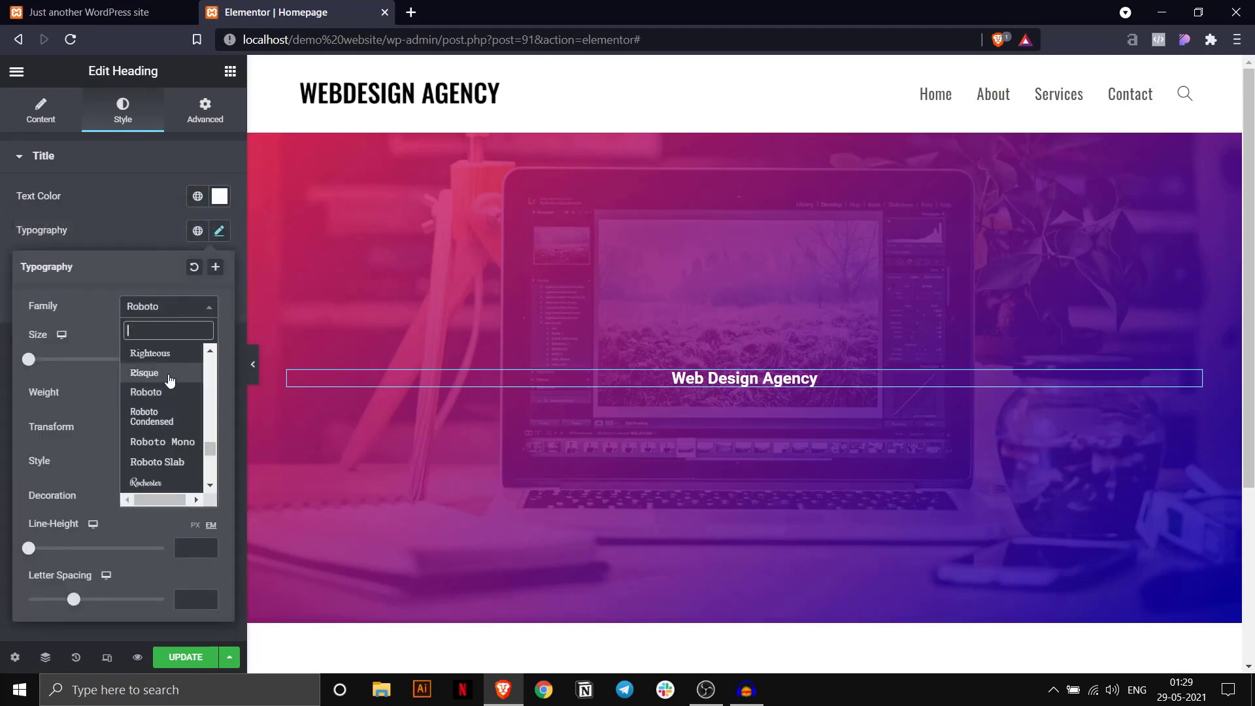
{"action": "scroll", "coordinate": [167, 409], "scroll_direction": "up", "scroll_amount": 5}
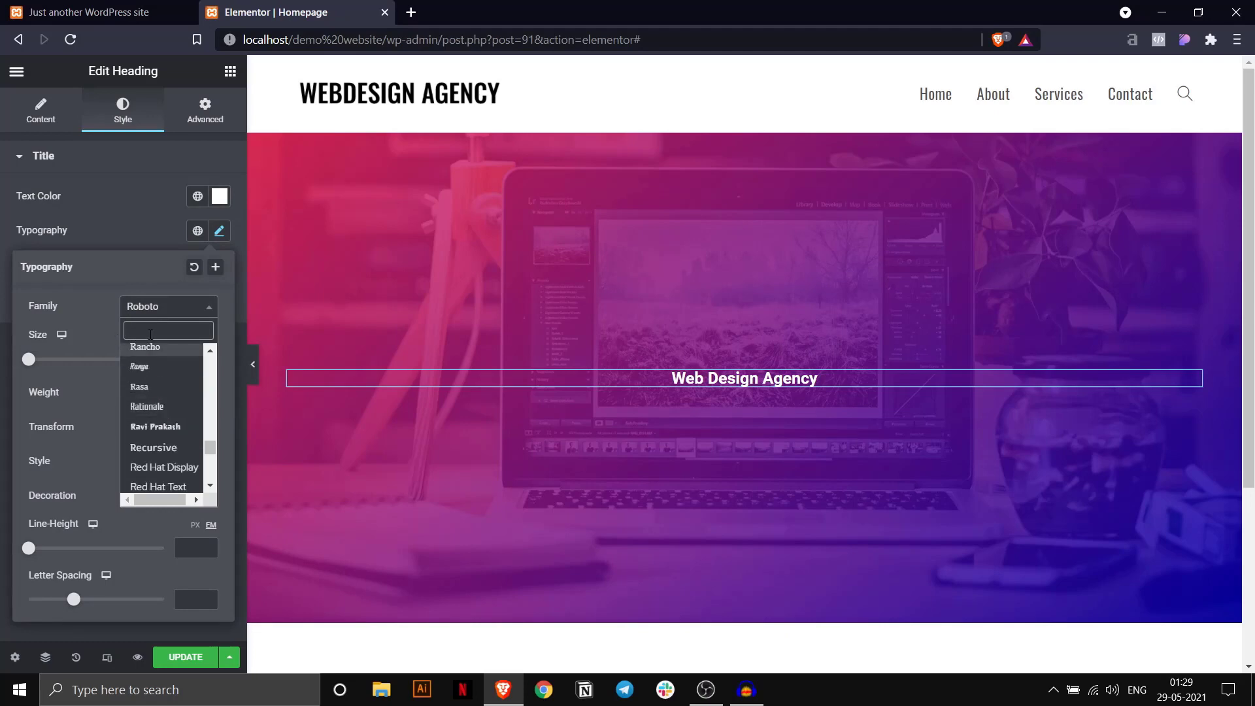
{"action": "left_click", "coordinate": [83, 324]}
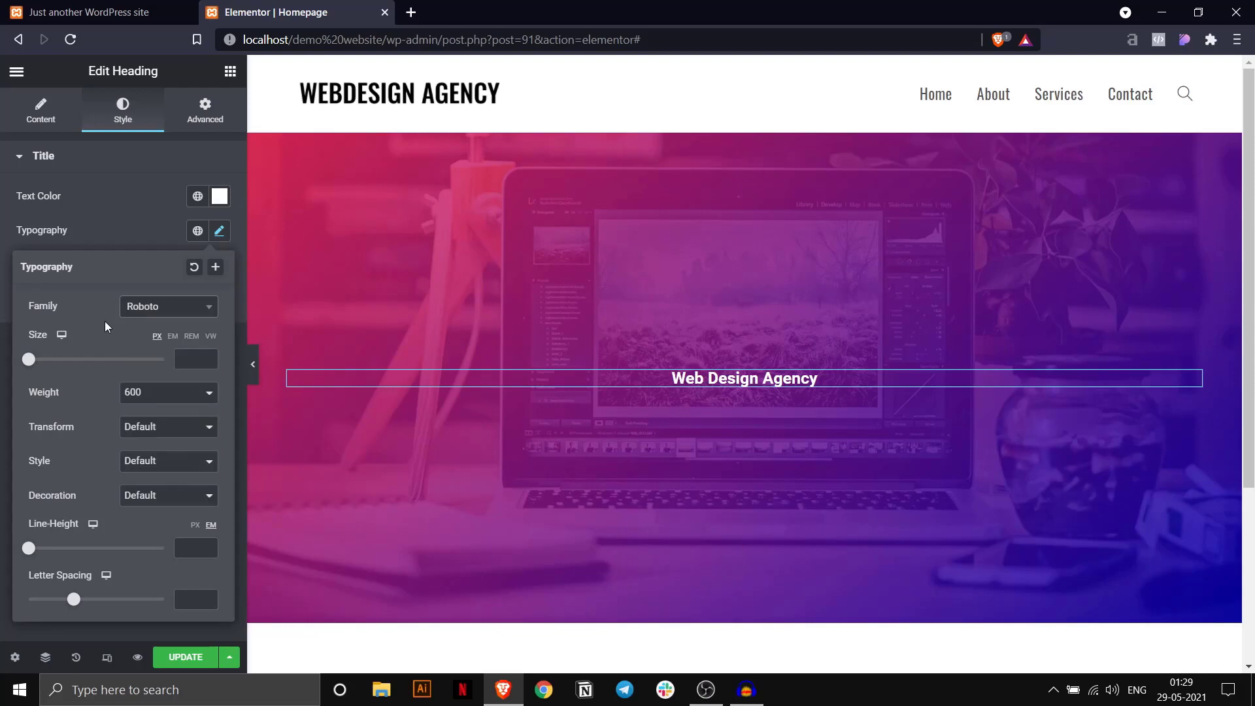
{"action": "left_click", "coordinate": [157, 308]}
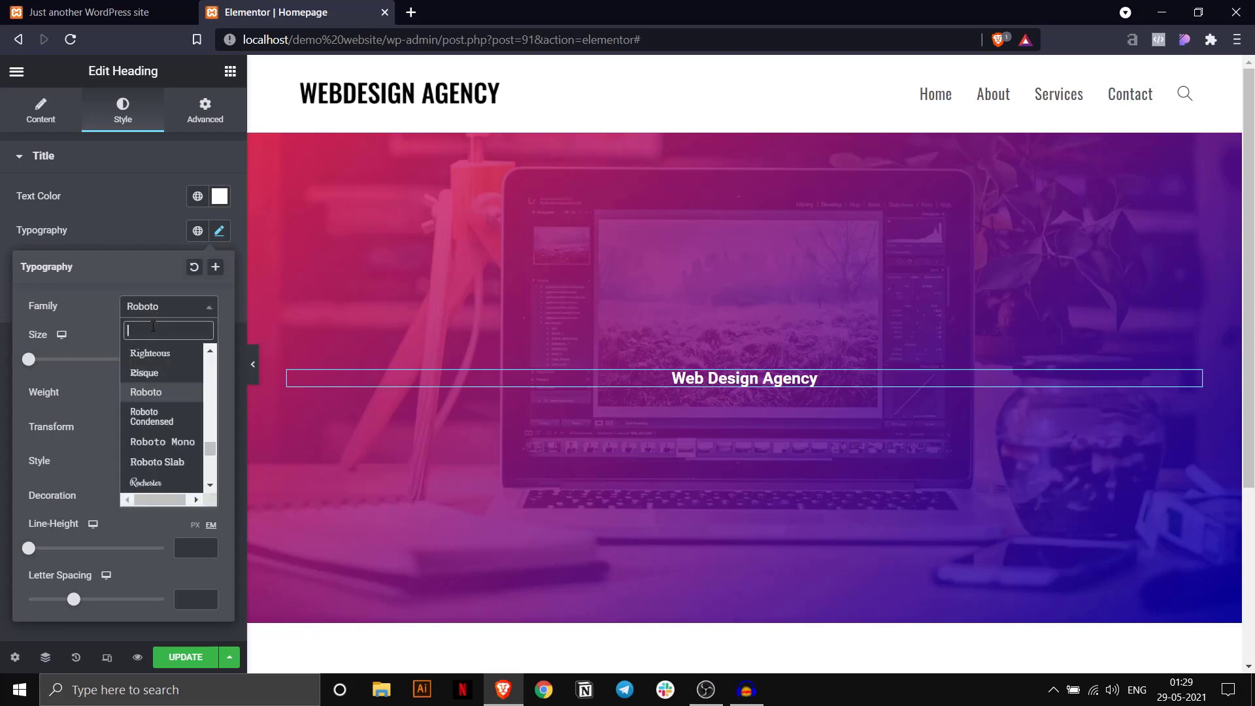
{"action": "type", "text": "os"}
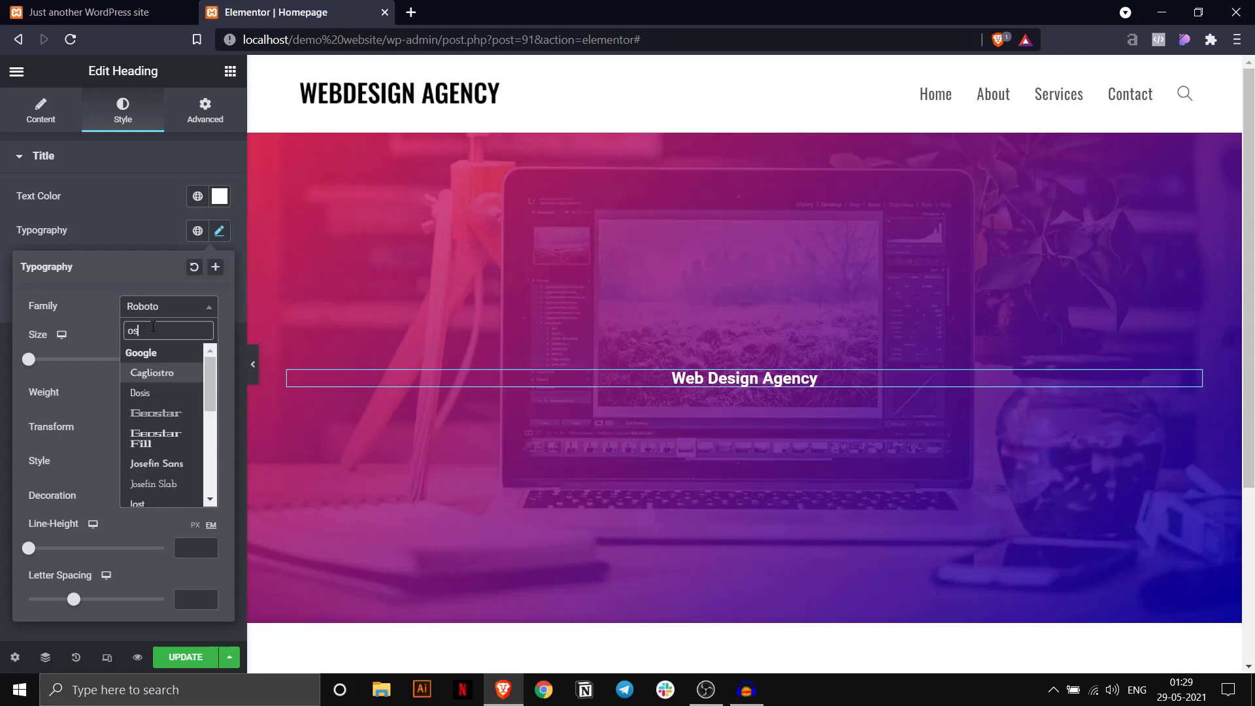
{"action": "type", "text": "w"}
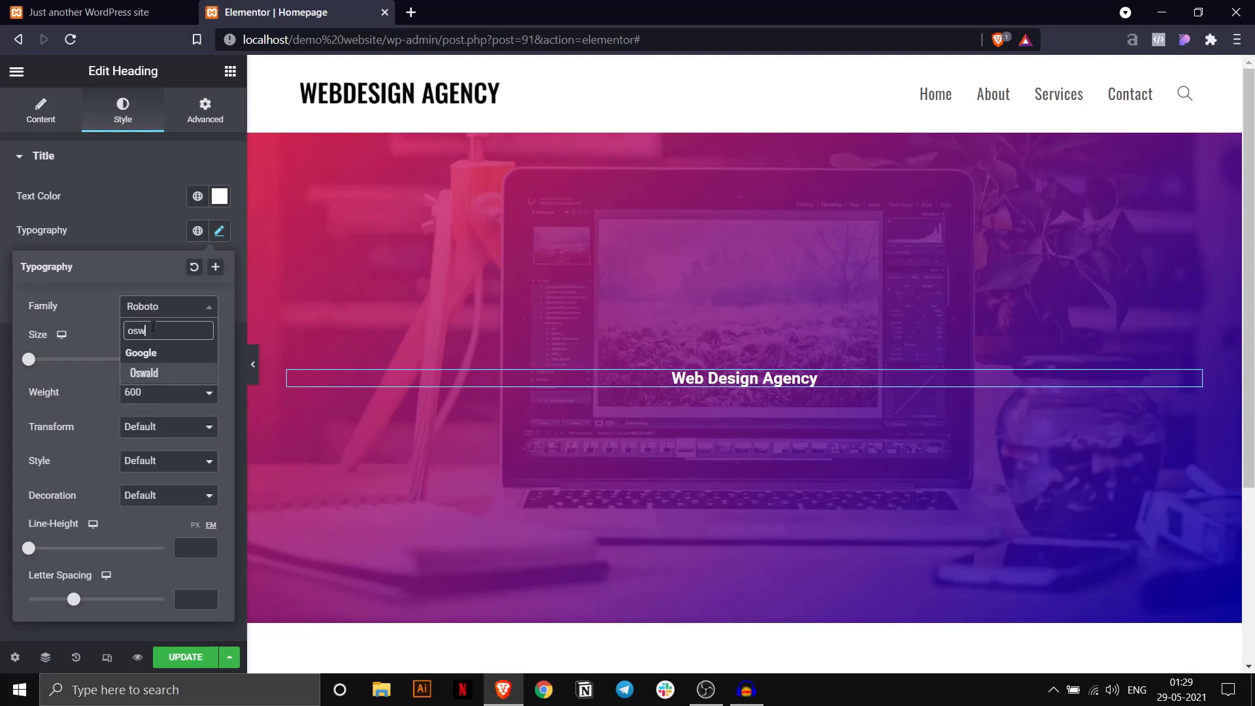
{"action": "left_click", "coordinate": [150, 372]}
{"action": "left_click", "coordinate": [193, 361]}
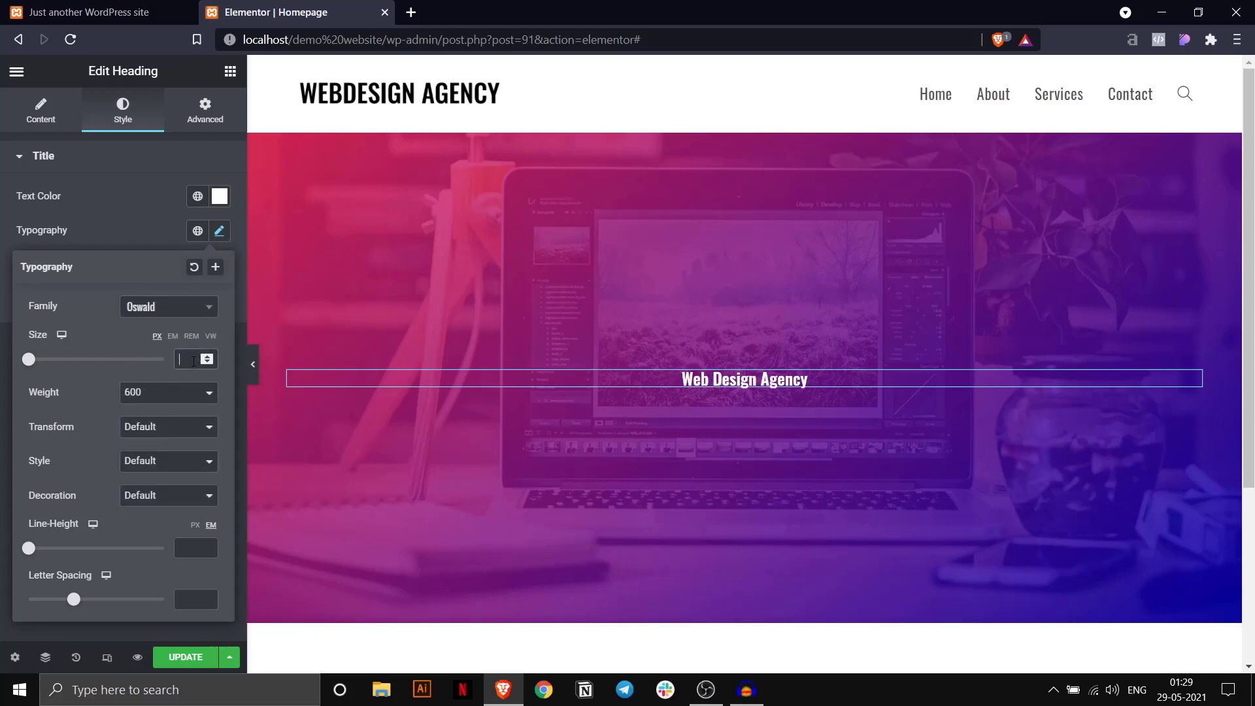
{"action": "type", "text": "94"}
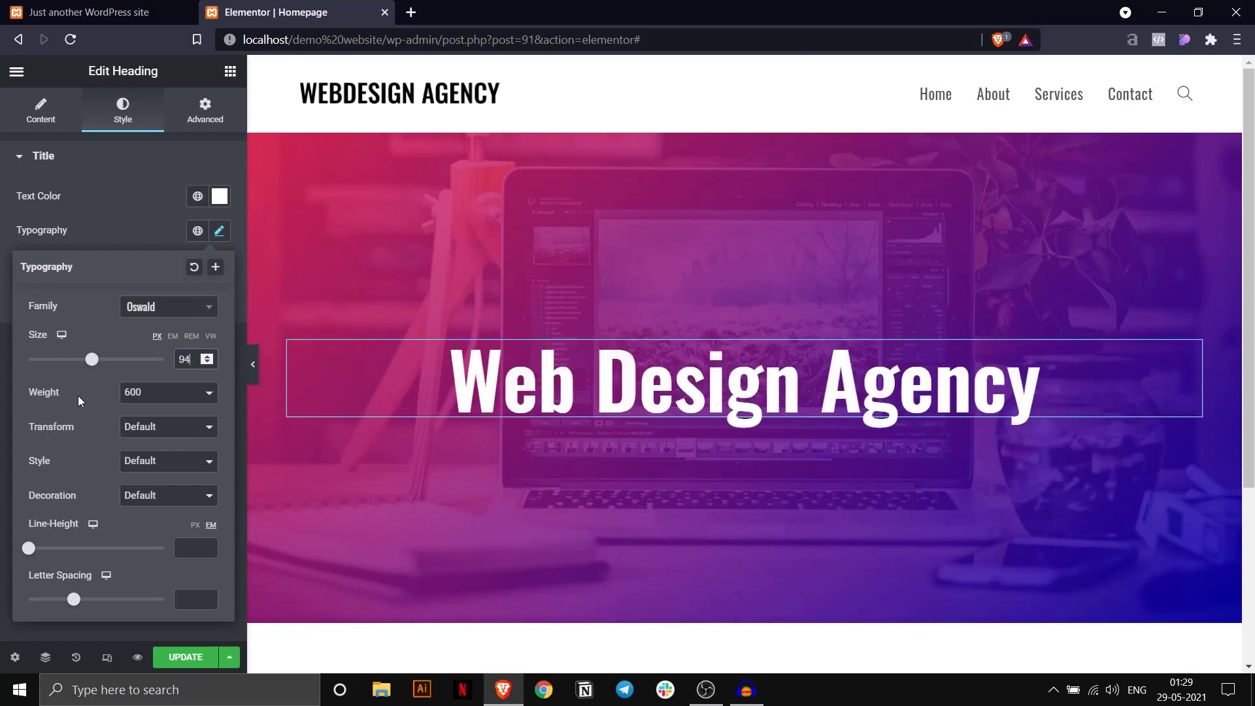
Try font weights 800, 900 and 300 on the hero heading.
{"action": "left_click", "coordinate": [154, 395]}
{"action": "left_click", "coordinate": [155, 500]}
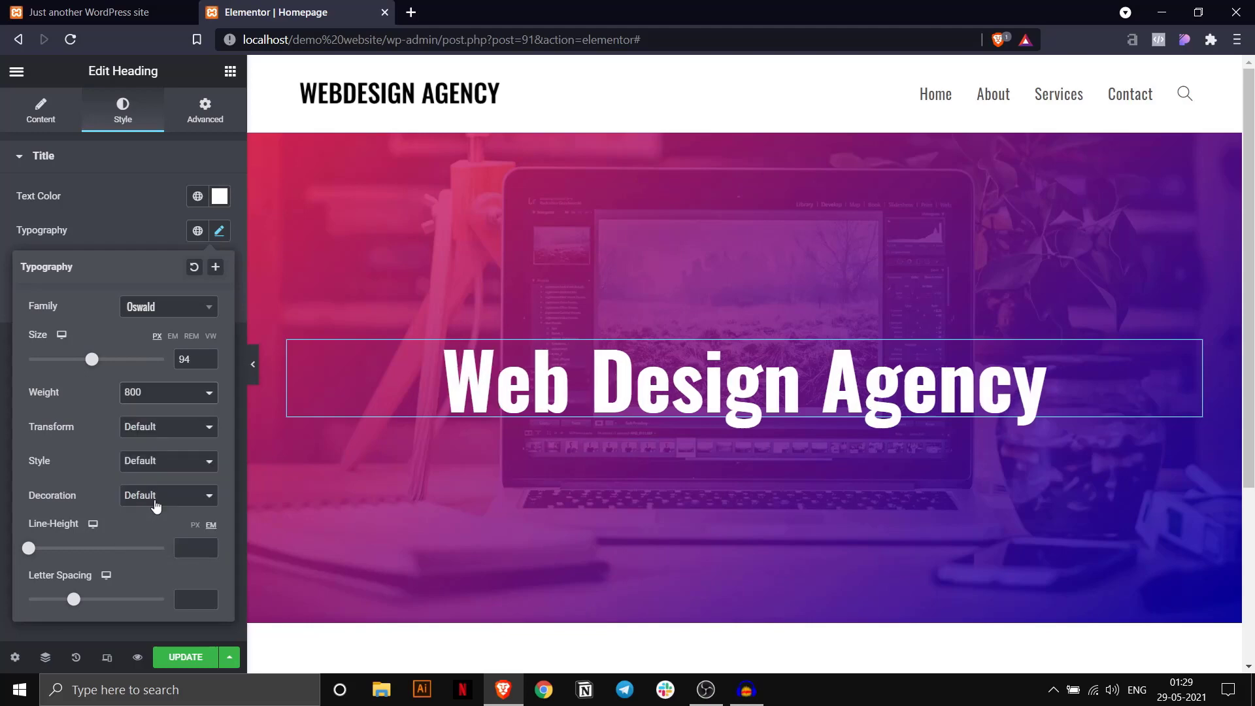
{"action": "left_click", "coordinate": [159, 402]}
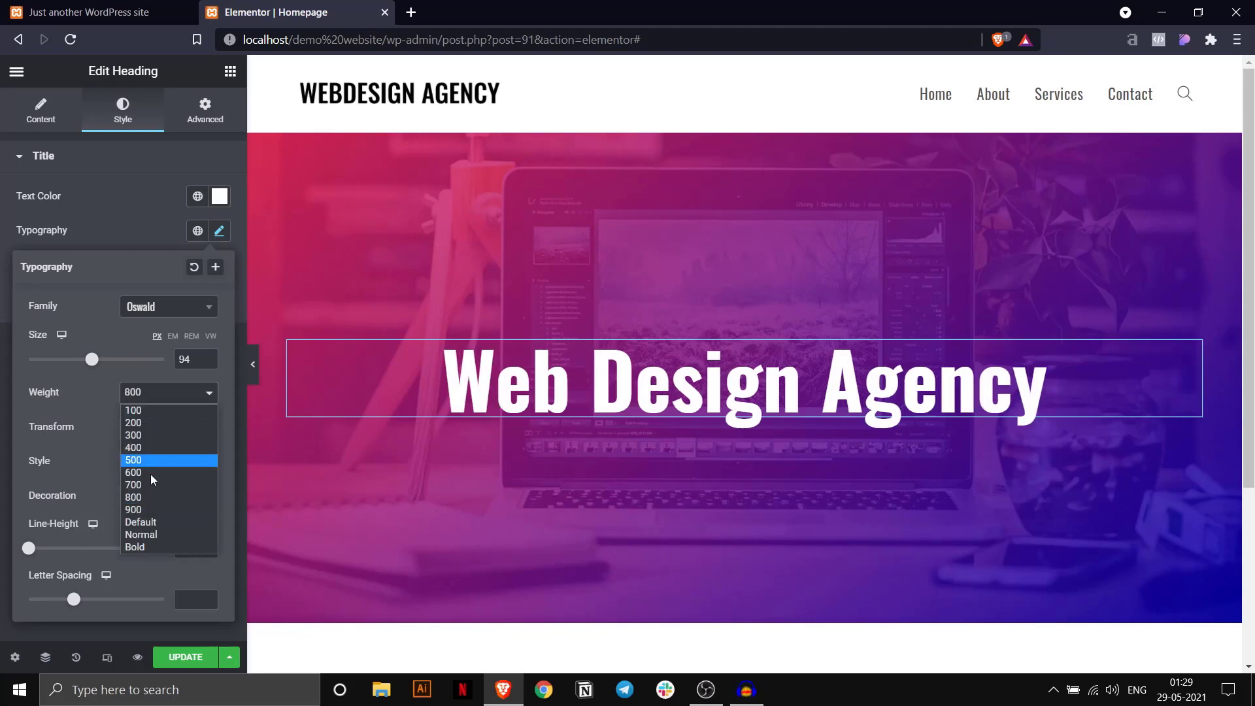
{"action": "left_click", "coordinate": [149, 511]}
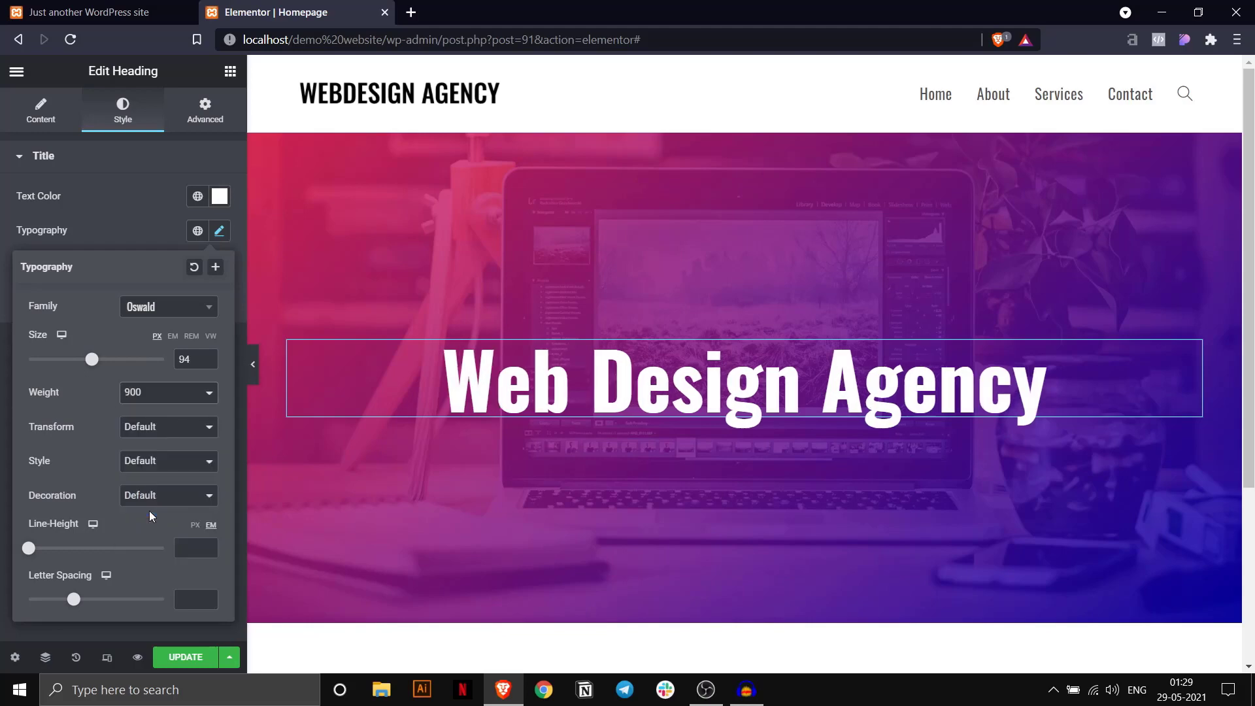
{"action": "left_click", "coordinate": [162, 402]}
{"action": "left_click", "coordinate": [159, 435]}
Set the hero heading's font weight to Default and its text transform to Uppercase.
{"action": "left_click", "coordinate": [164, 402]}
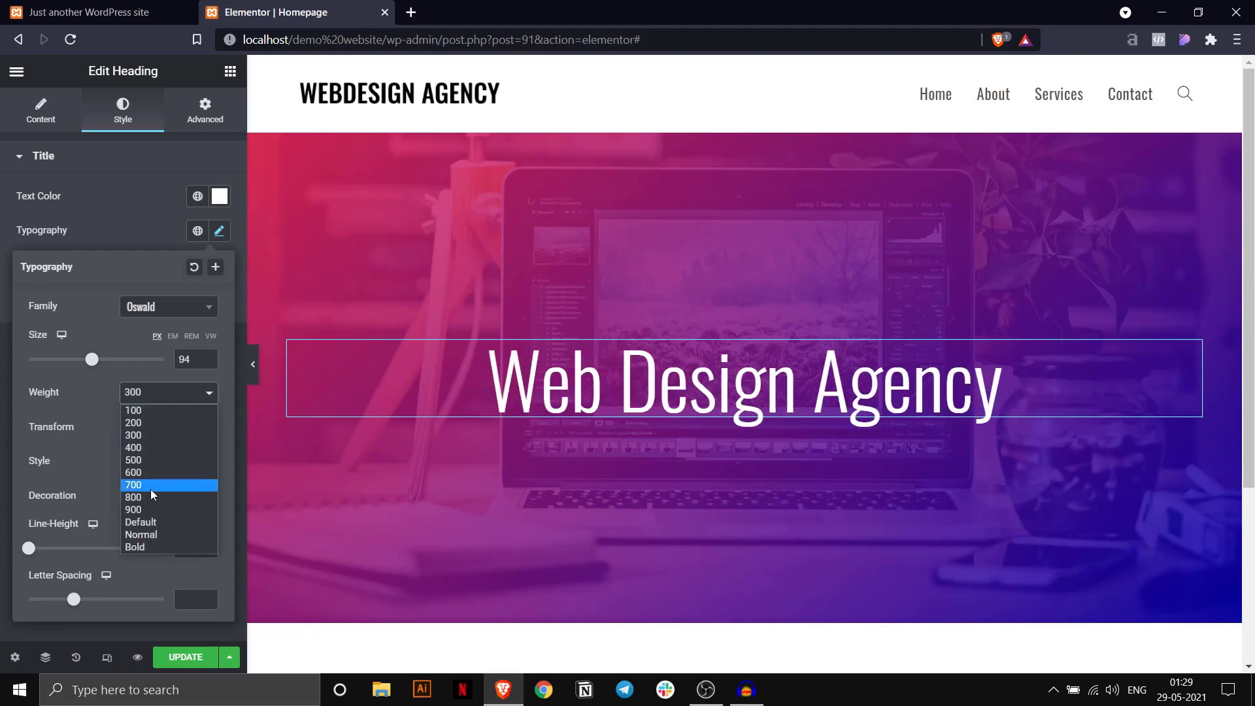
{"action": "left_click", "coordinate": [150, 521]}
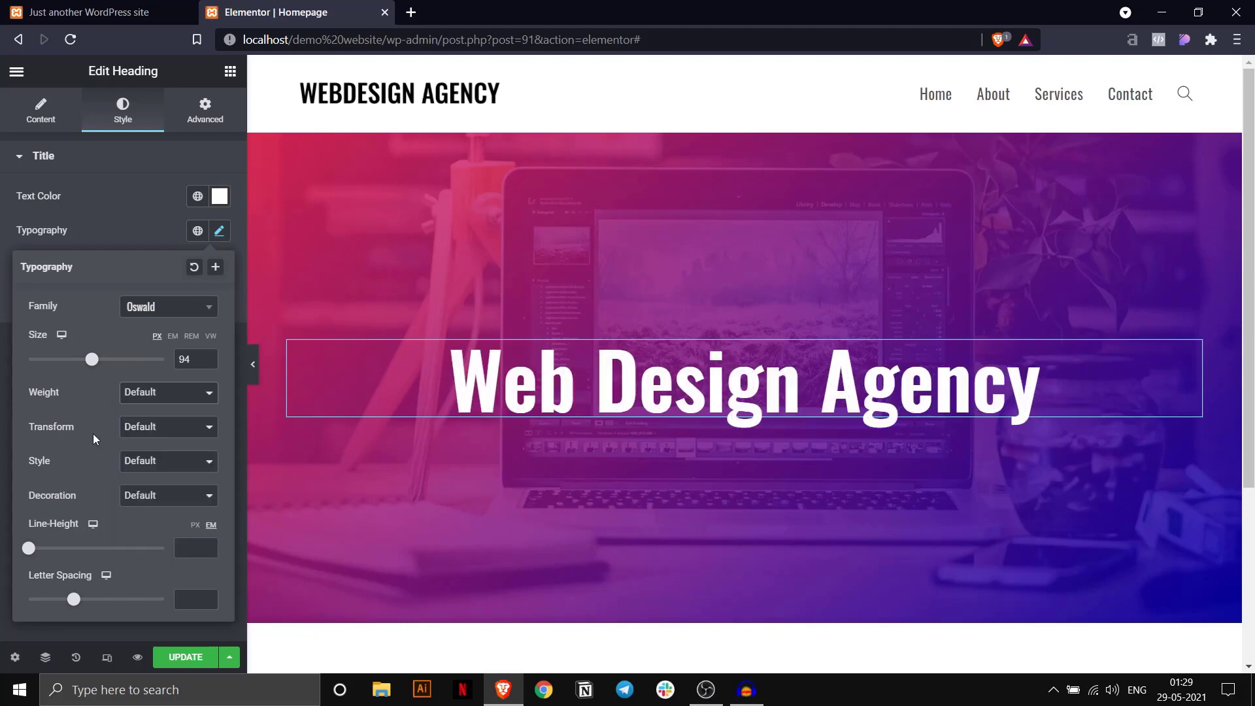
{"action": "left_click", "coordinate": [140, 436]}
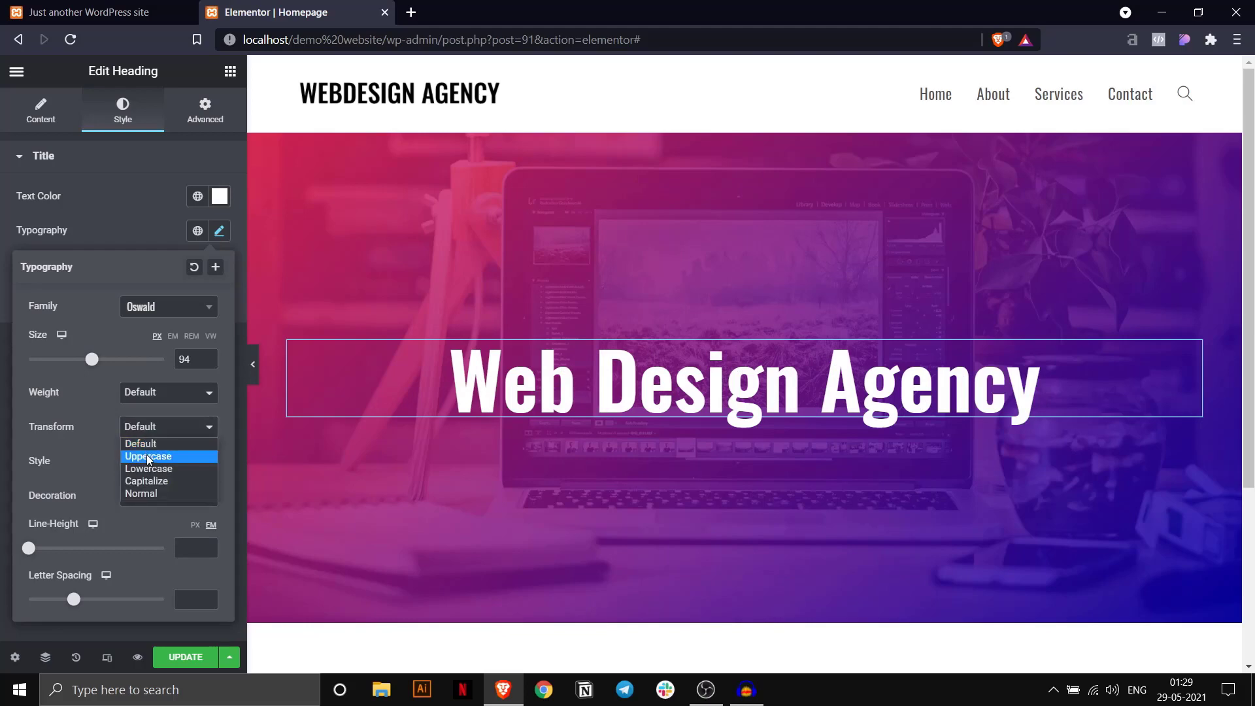
{"action": "left_click", "coordinate": [146, 456]}
Try the Italic and Oblique font styles on the hero heading and return its style to Default.
{"action": "left_click", "coordinate": [148, 463]}
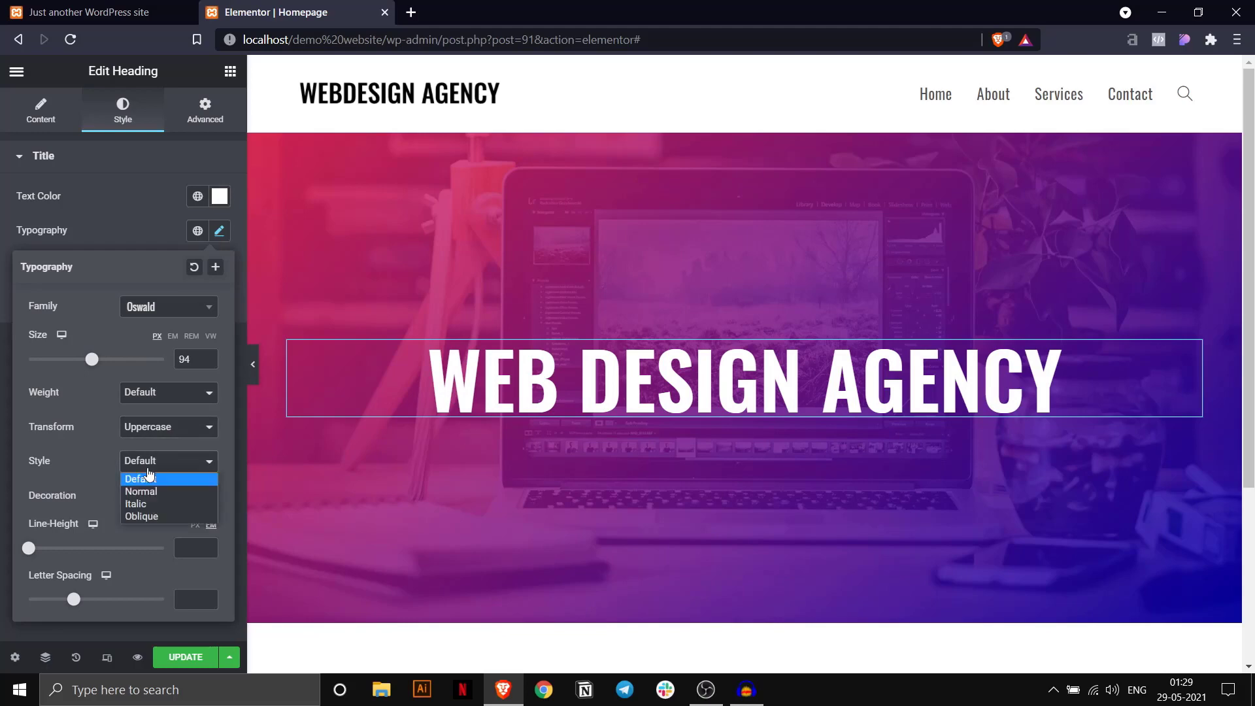
{"action": "left_click", "coordinate": [150, 505]}
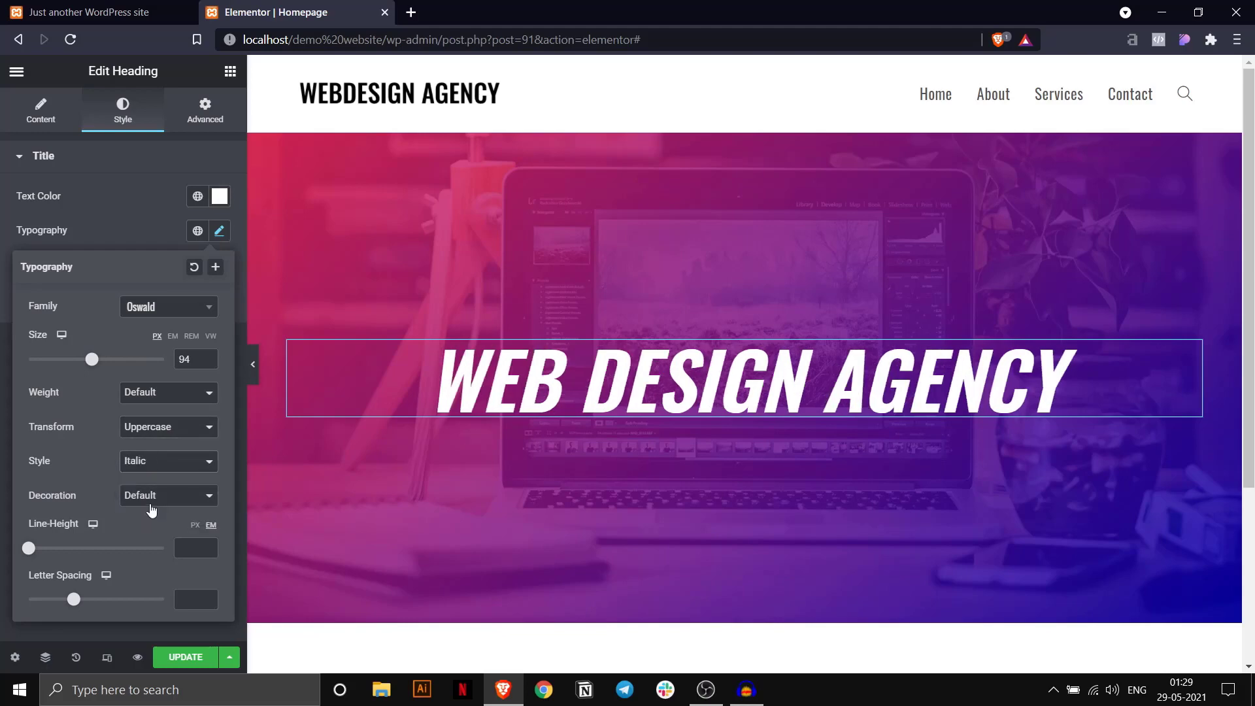
{"action": "left_click", "coordinate": [152, 430]}
{"action": "left_click", "coordinate": [149, 456]}
{"action": "left_click", "coordinate": [146, 463]}
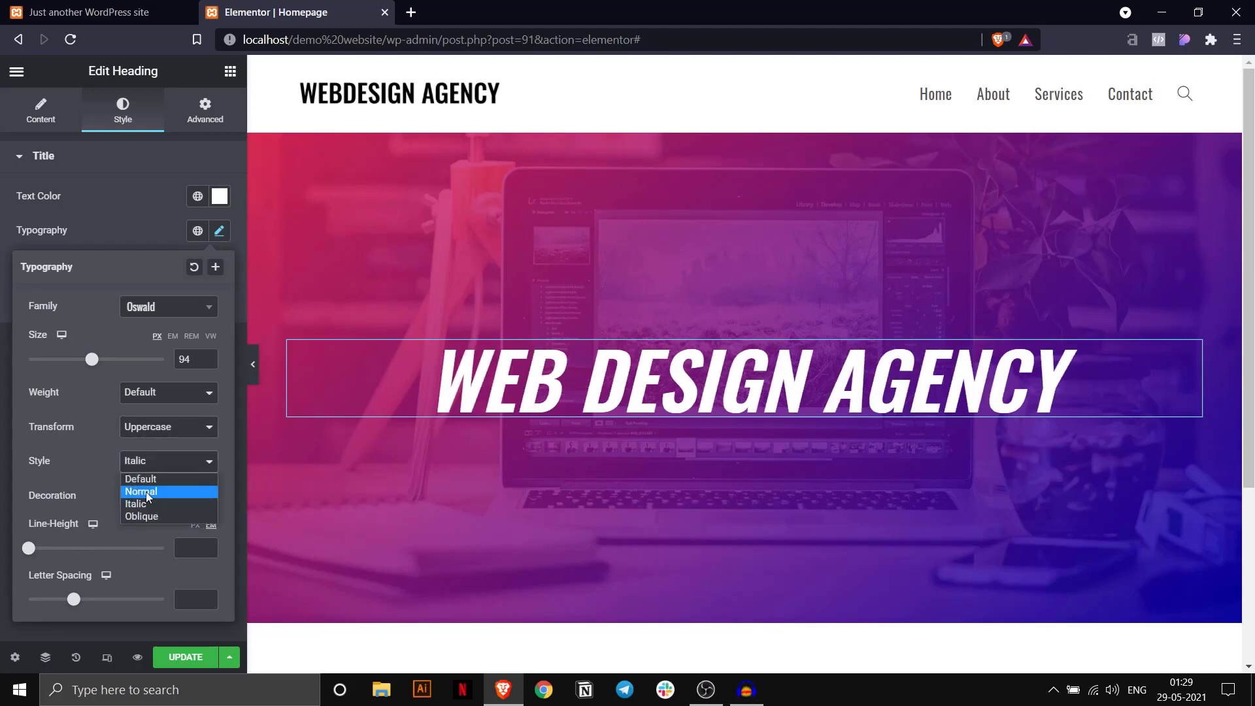
{"action": "left_click", "coordinate": [143, 515]}
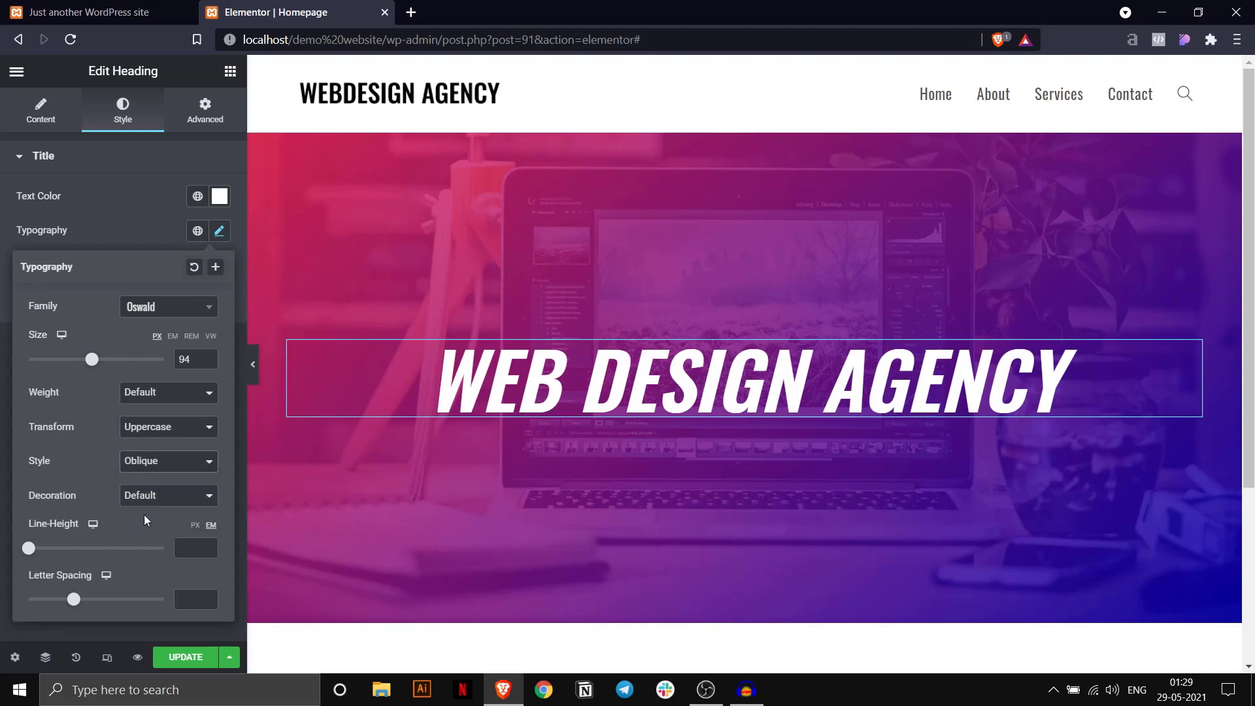
{"action": "left_click", "coordinate": [154, 467]}
{"action": "left_click", "coordinate": [145, 479]}
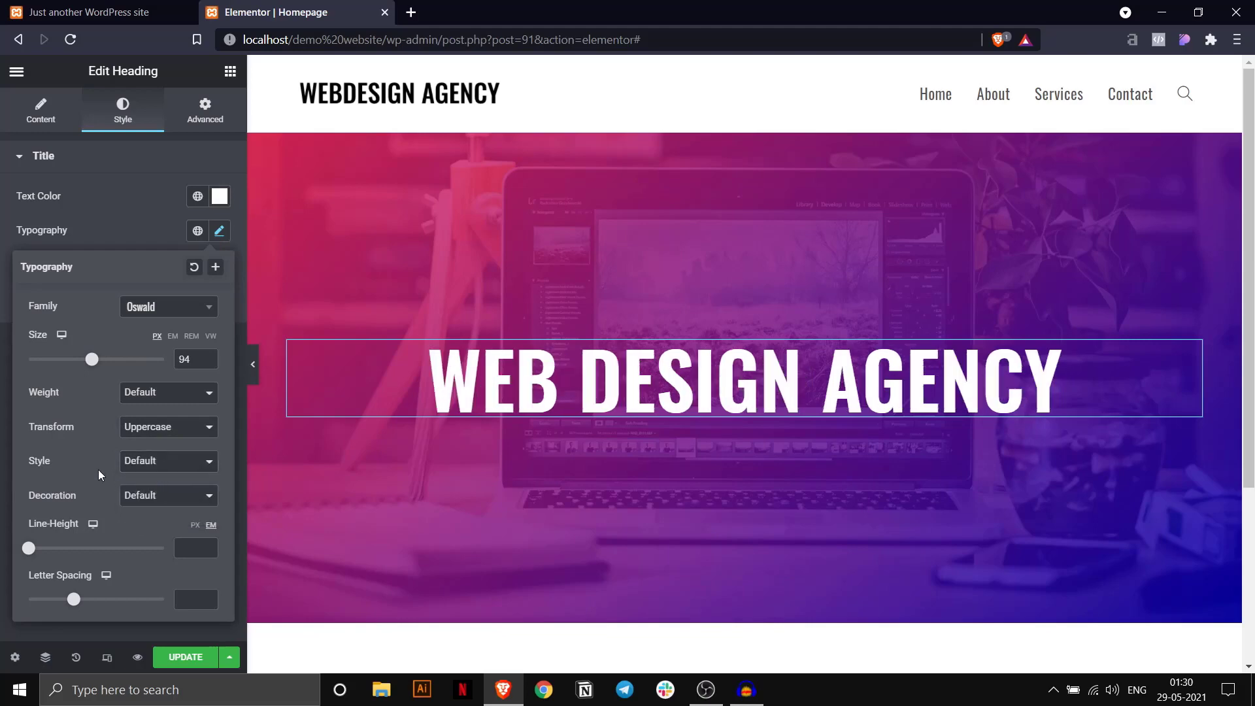
Try the Underline decoration on the hero heading, return it to Default and close the typography settings.
{"action": "left_click", "coordinate": [145, 496]}
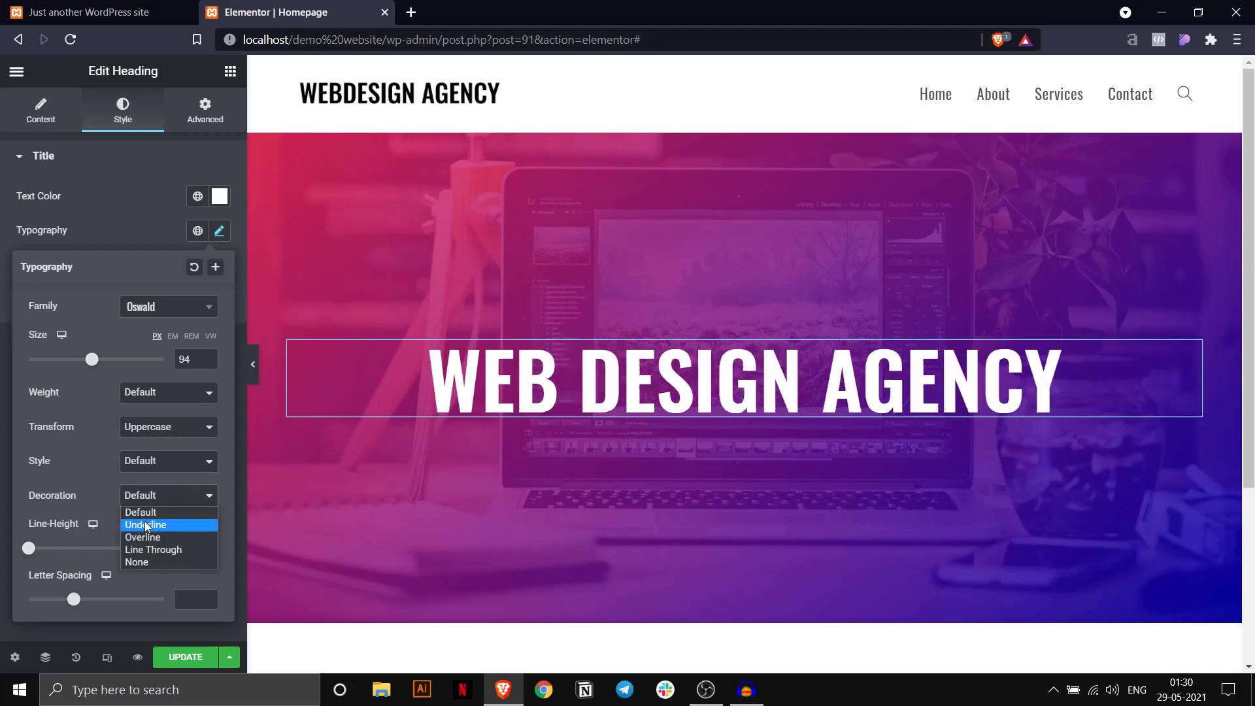
{"action": "left_click", "coordinate": [145, 527]}
{"action": "left_click", "coordinate": [152, 500]}
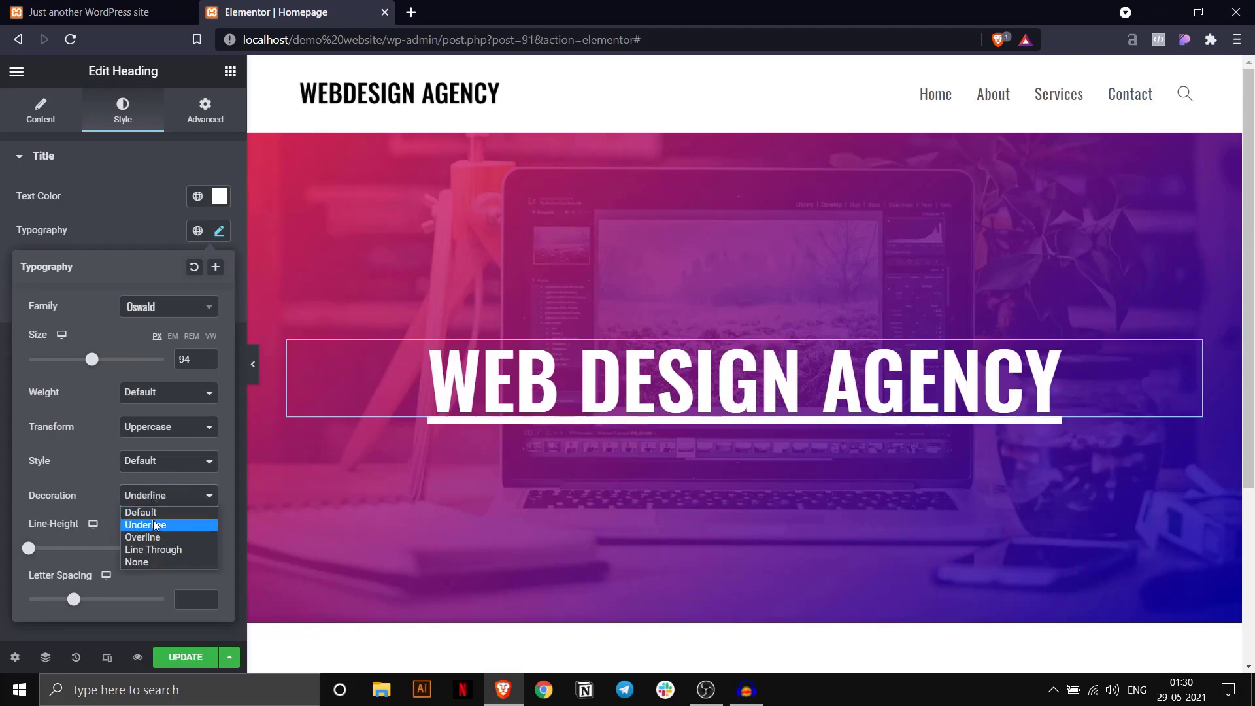
{"action": "left_click", "coordinate": [151, 513]}
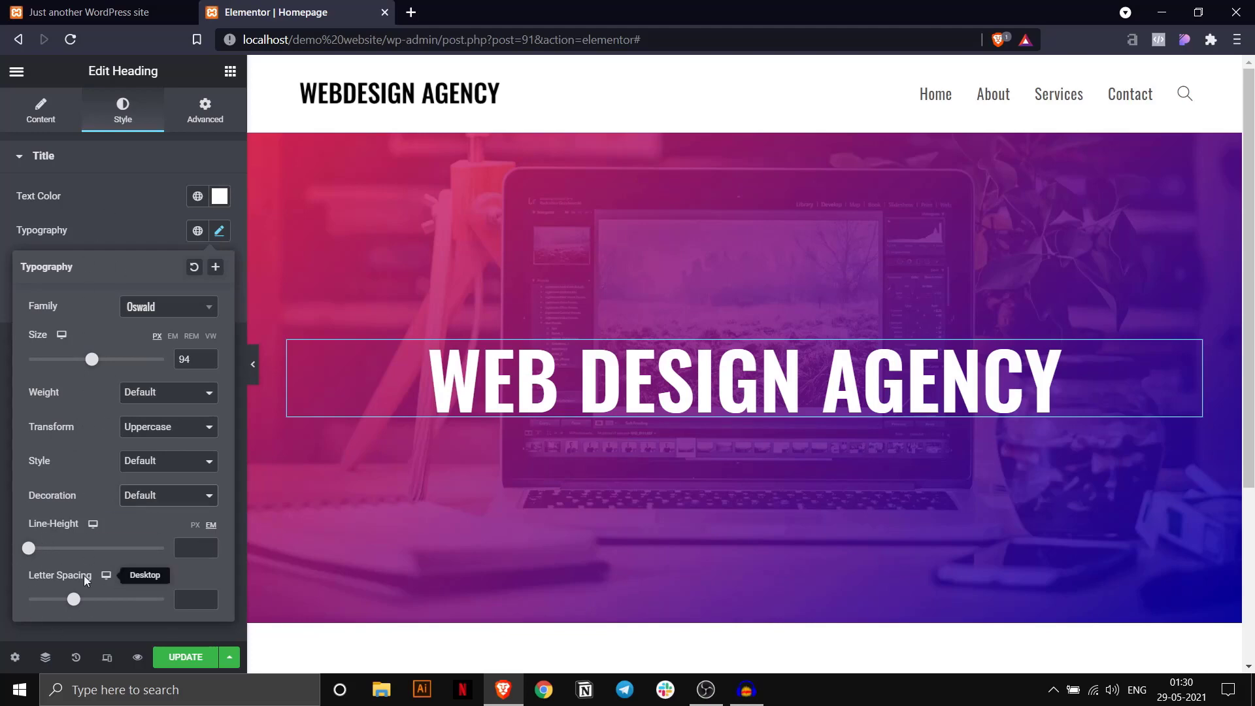
{"action": "left_click", "coordinate": [117, 213]}
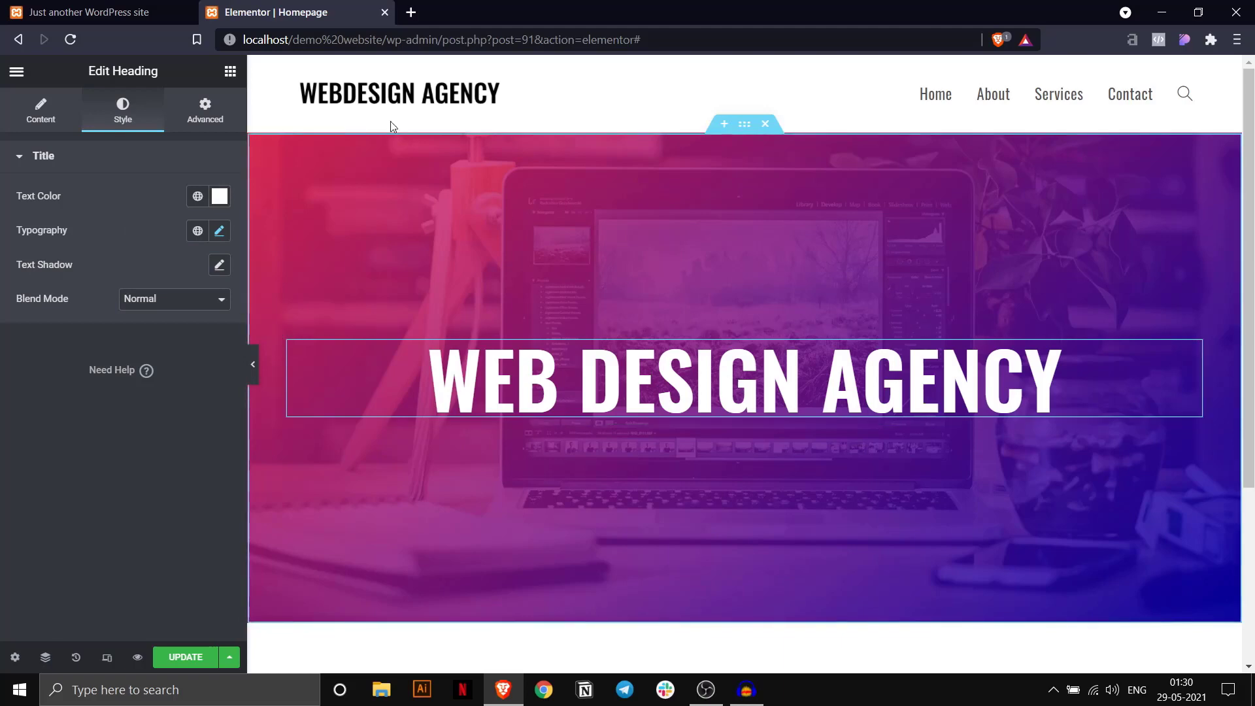
Check the finished site's hero layout and add a Text Editor widget directly below the hero heading.
{"action": "left_click", "coordinate": [91, 12]}
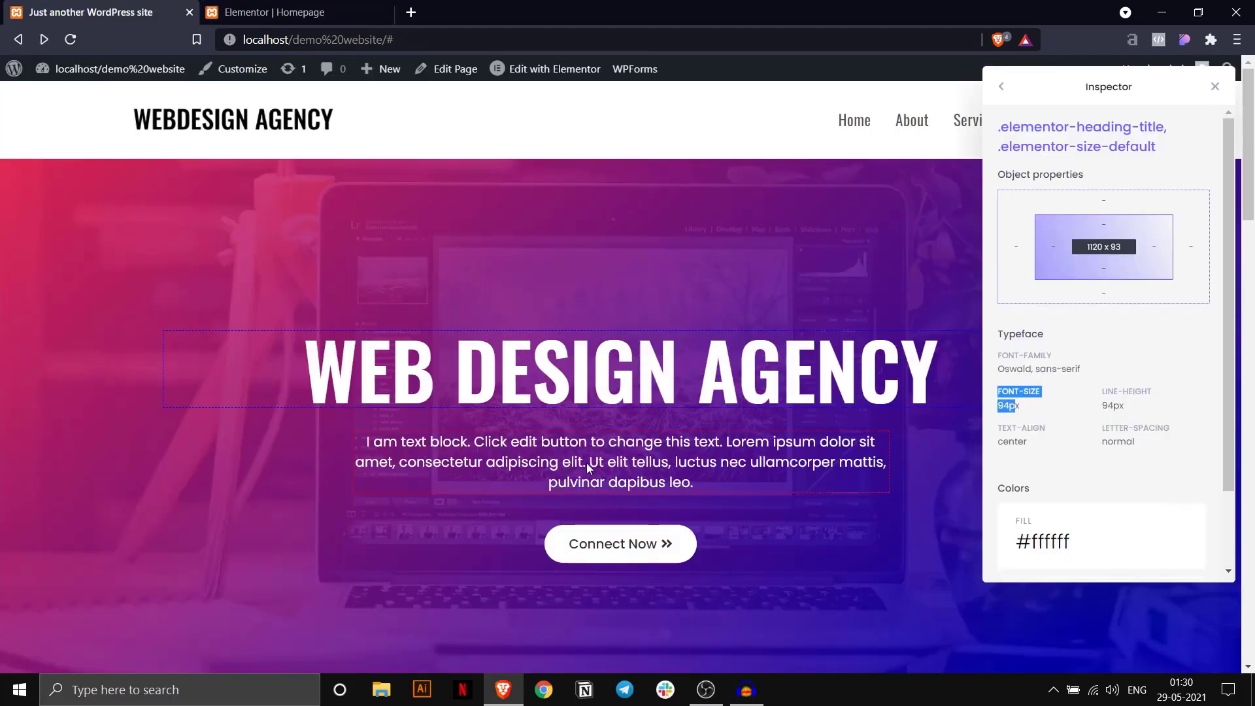
{"action": "left_click", "coordinate": [274, 12]}
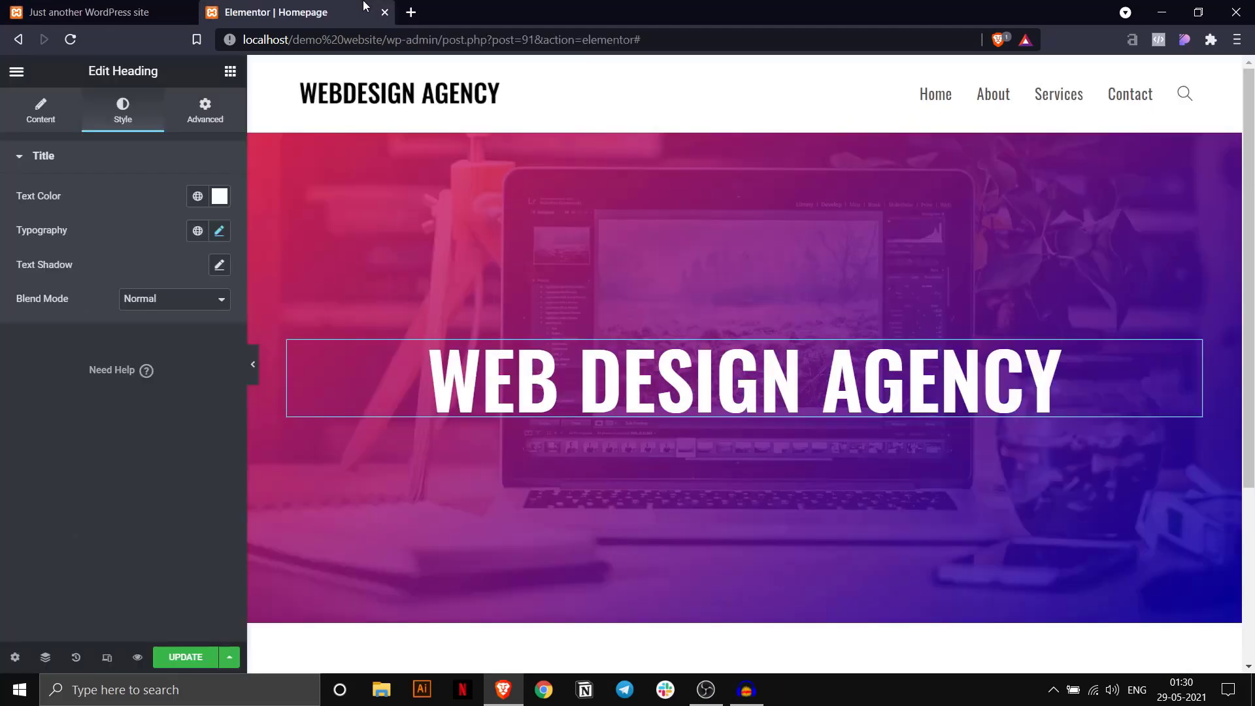
{"action": "left_click", "coordinate": [230, 71]}
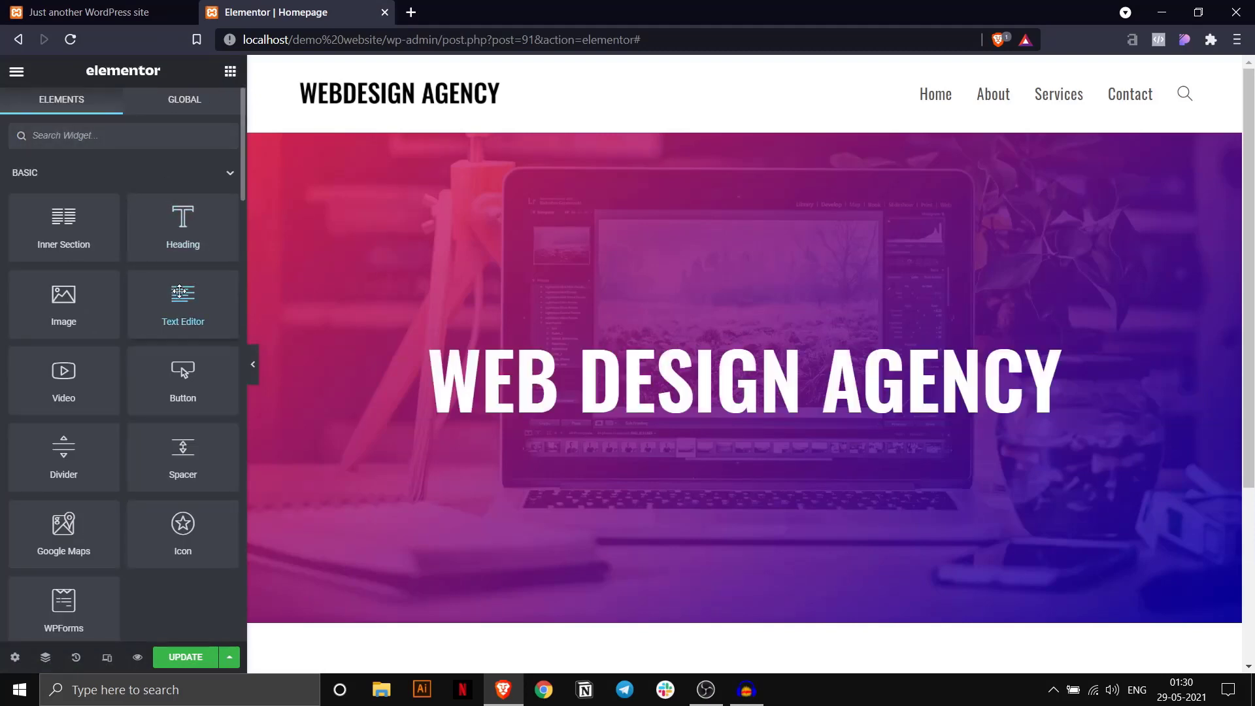
{"action": "left_click_drag", "start_coordinate": [179, 292], "coordinate": [657, 397]}
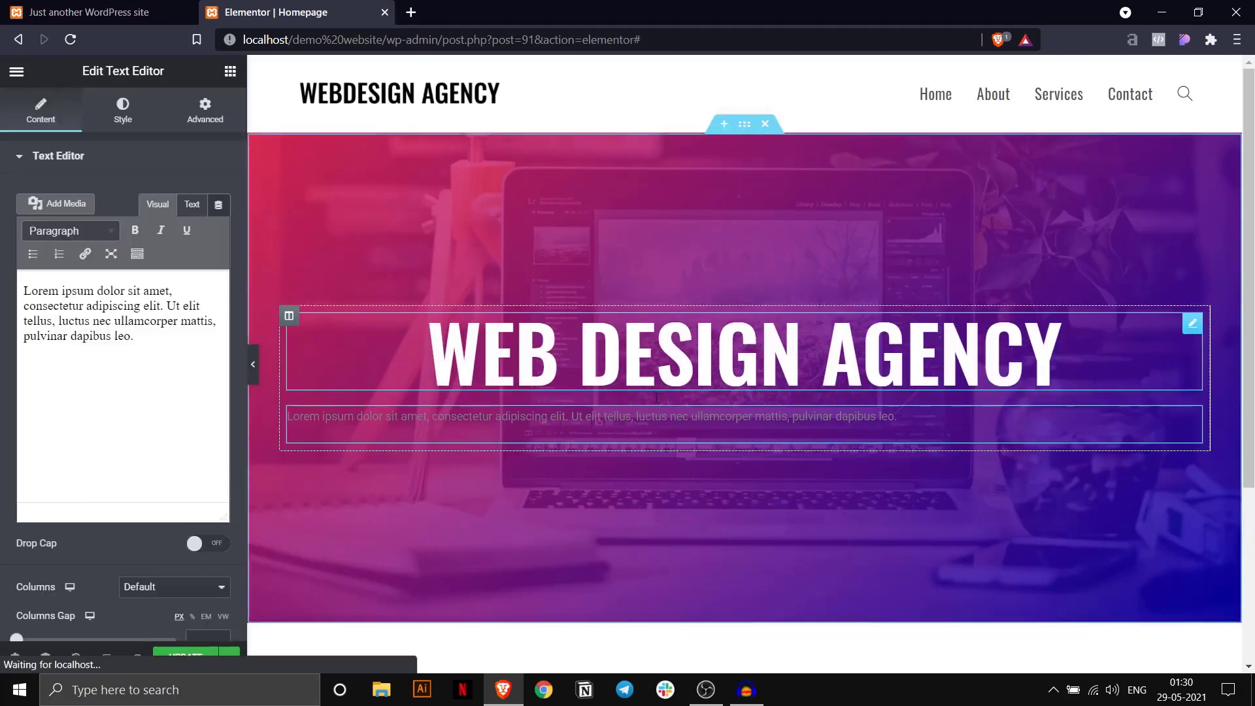
Duplicate the lorem ipsum text by pasting a copy after the existing paragraph in the text widget.
{"action": "left_click_drag", "start_coordinate": [196, 348], "coordinate": [26, 290]}
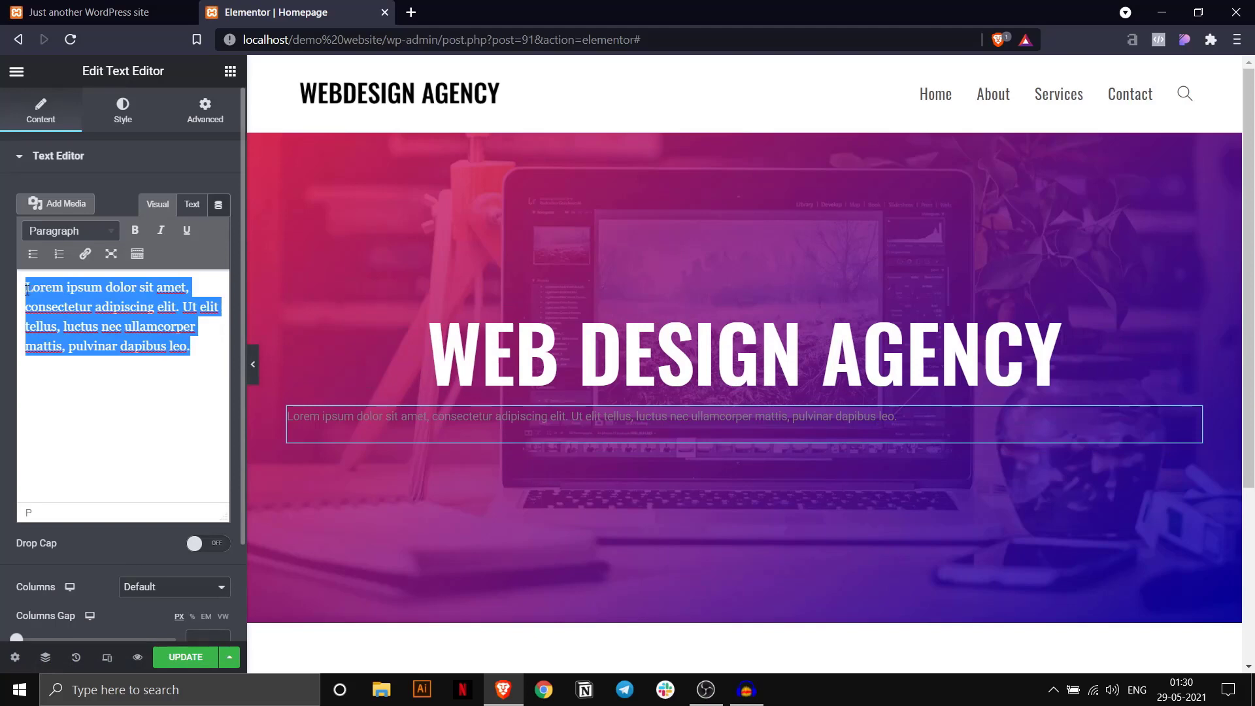
{"action": "key", "text": "ctrl+c"}
{"action": "left_click", "coordinate": [195, 348]}
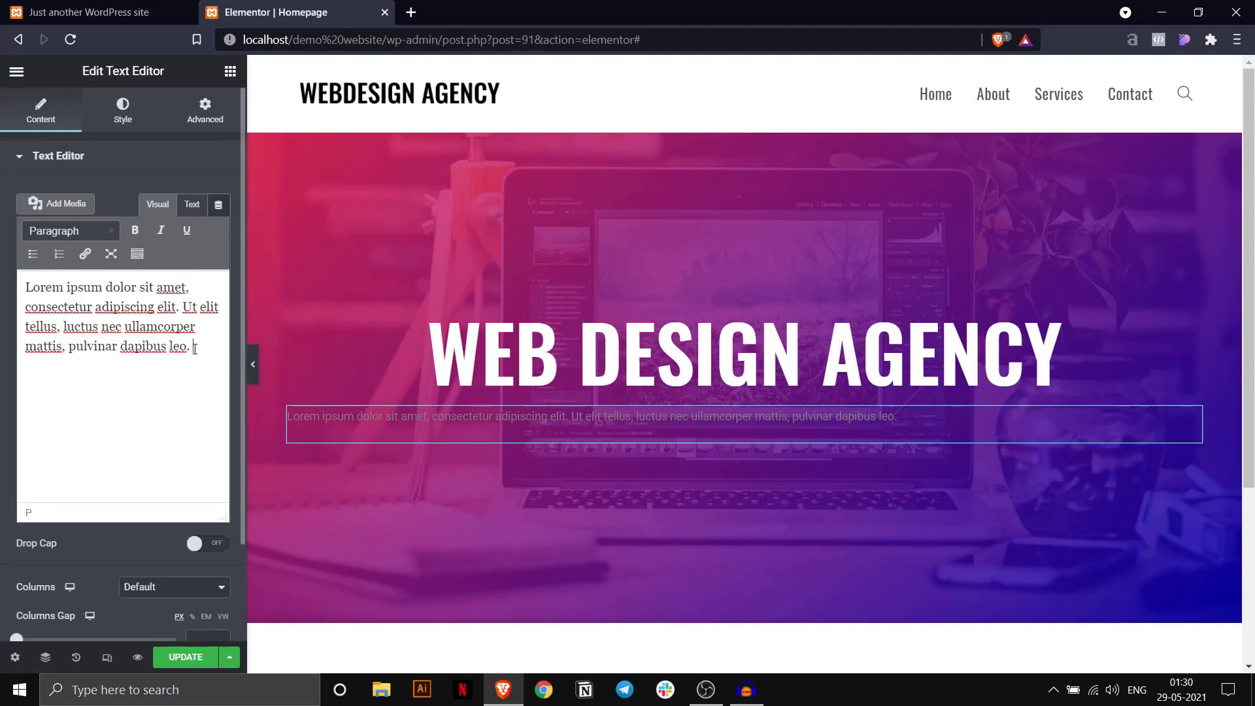
{"action": "key", "text": "ctrl+v"}
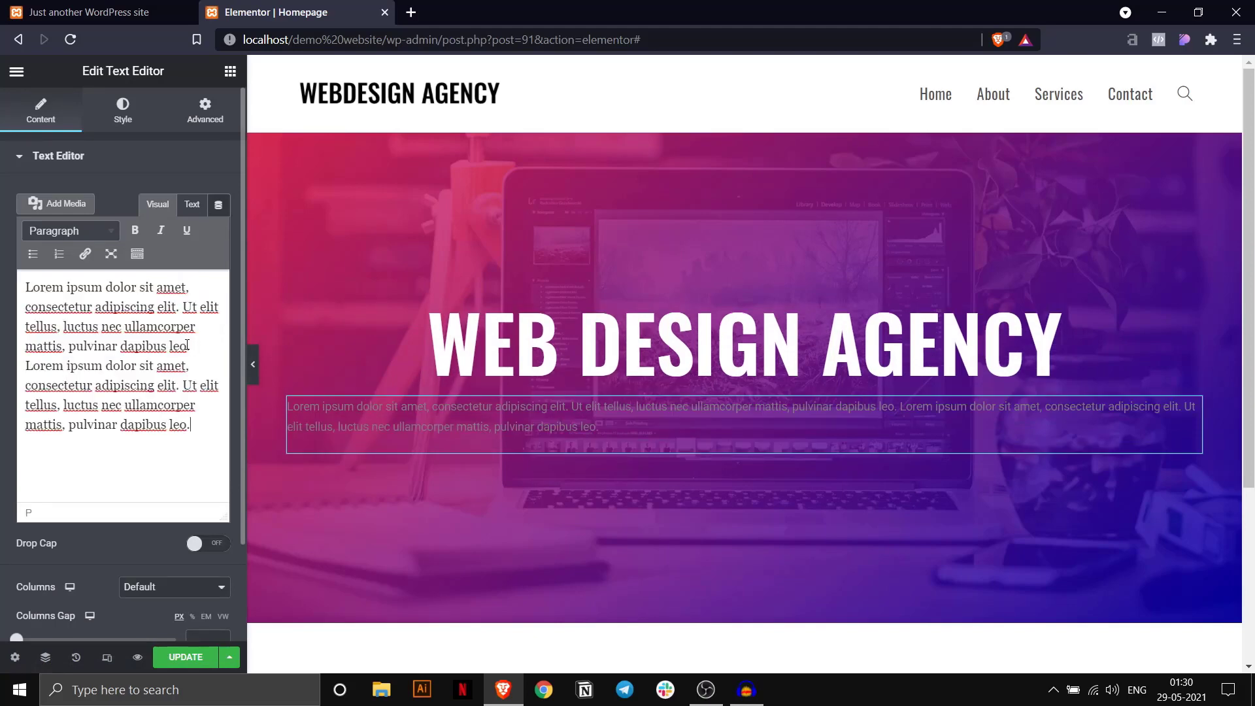
Centre the hero paragraph and set its text colour to white, #FFFFFF.
{"action": "left_click", "coordinate": [122, 111]}
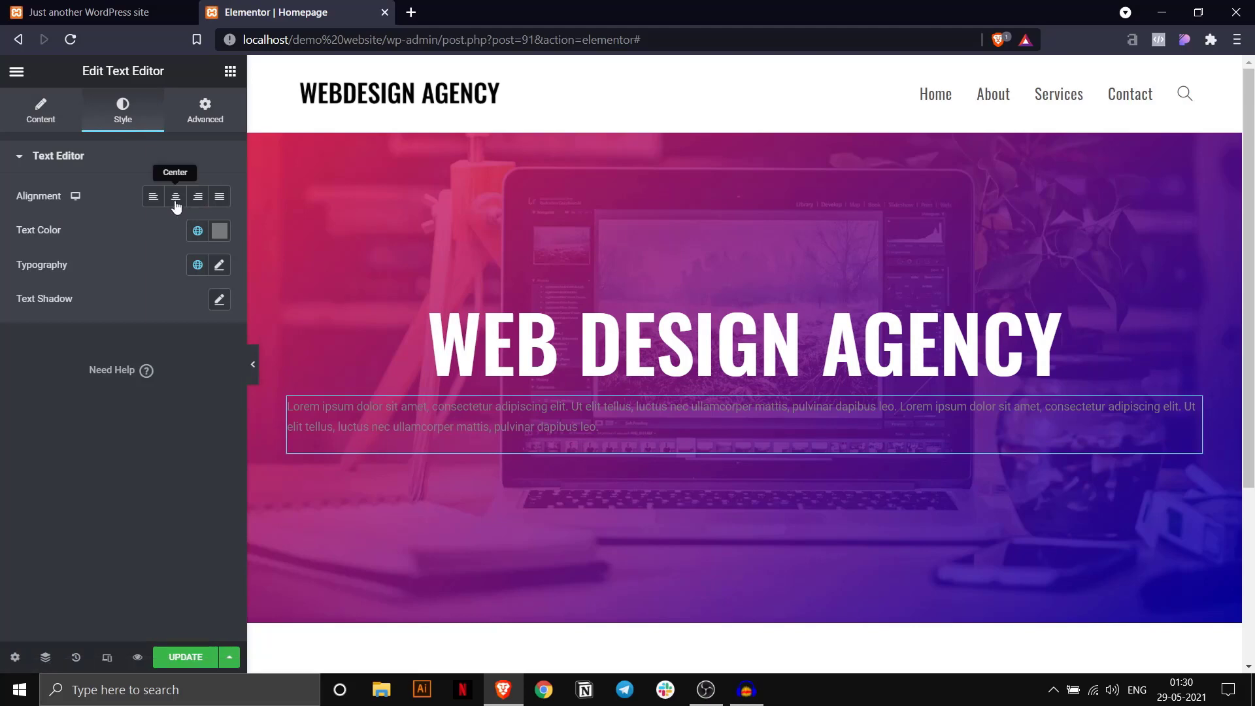
{"action": "left_click", "coordinate": [176, 196]}
{"action": "left_click", "coordinate": [220, 230]}
{"action": "mouse_move", "coordinate": [124, 291]}
{"action": "left_mouse_down"}
{"action": "mouse_move", "coordinate": [76, 301]}
{"action": "mouse_move", "coordinate": [20, 277]}
{"action": "left_mouse_up"}
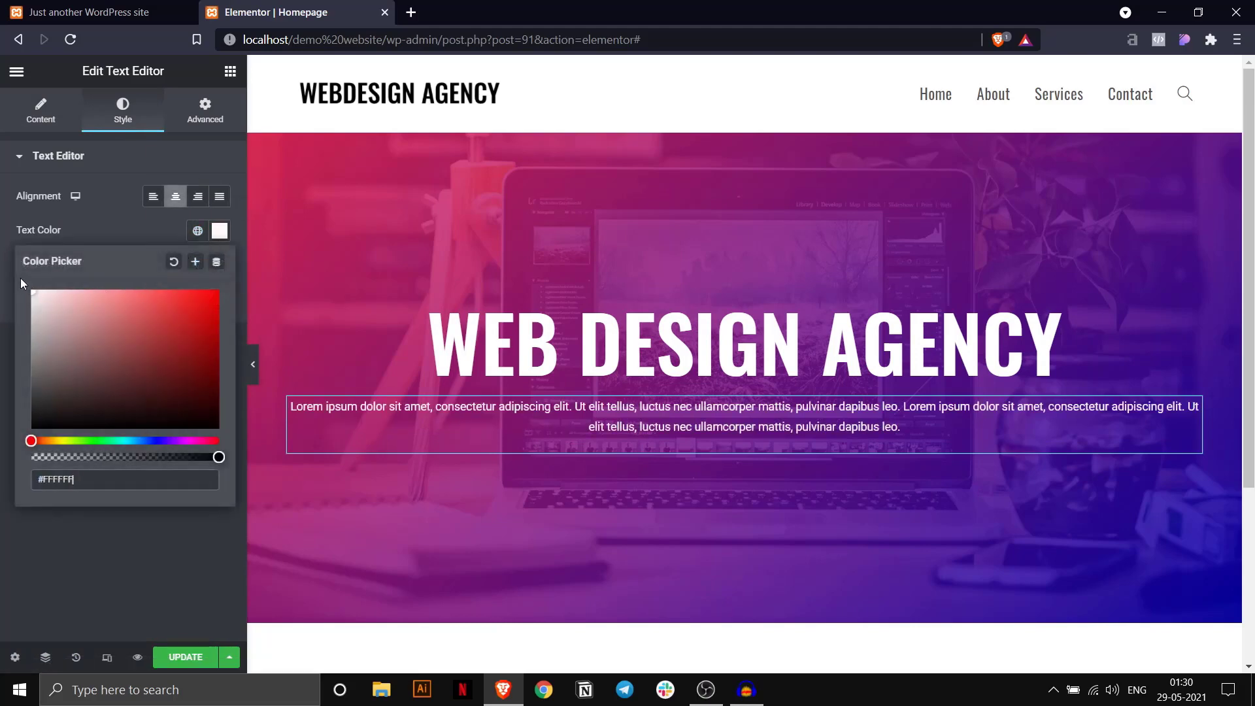
{"action": "left_click", "coordinate": [100, 235]}
Open the paragraph's typography settings and inspect the font family, size and line height of the finished site's hero text.
{"action": "left_click", "coordinate": [219, 265]}
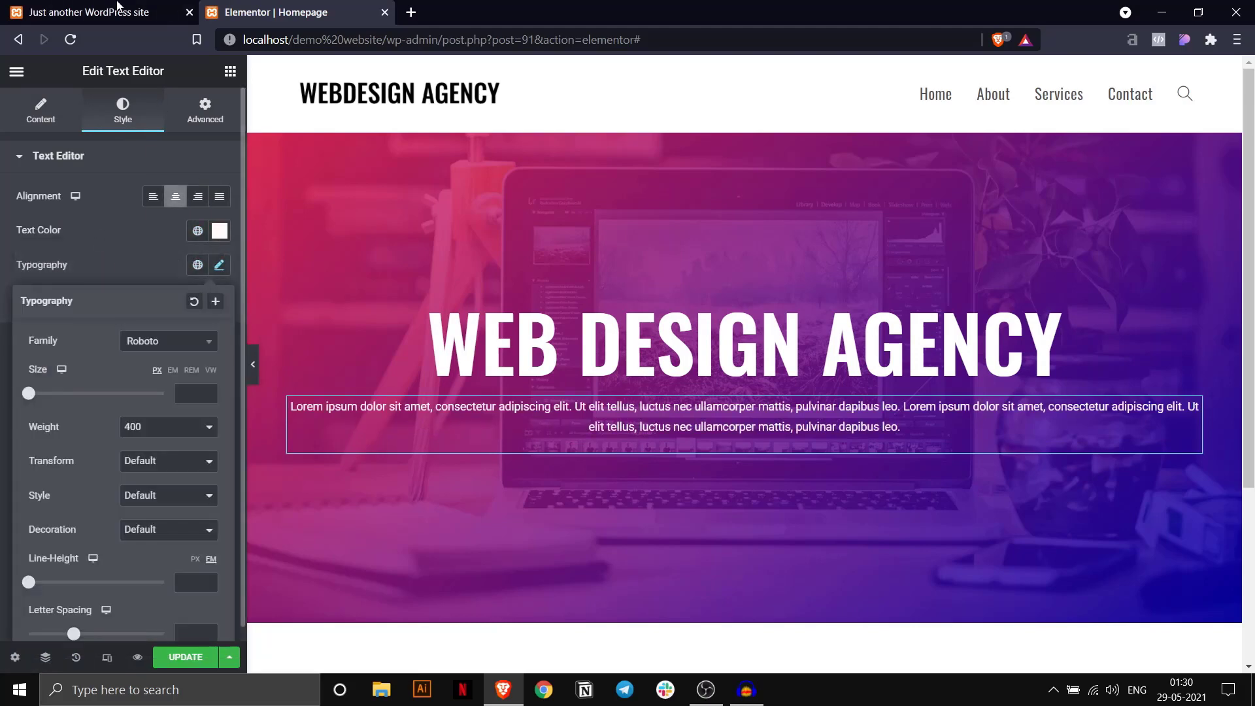
{"action": "left_click", "coordinate": [118, 5]}
{"action": "left_click", "coordinate": [514, 457]}
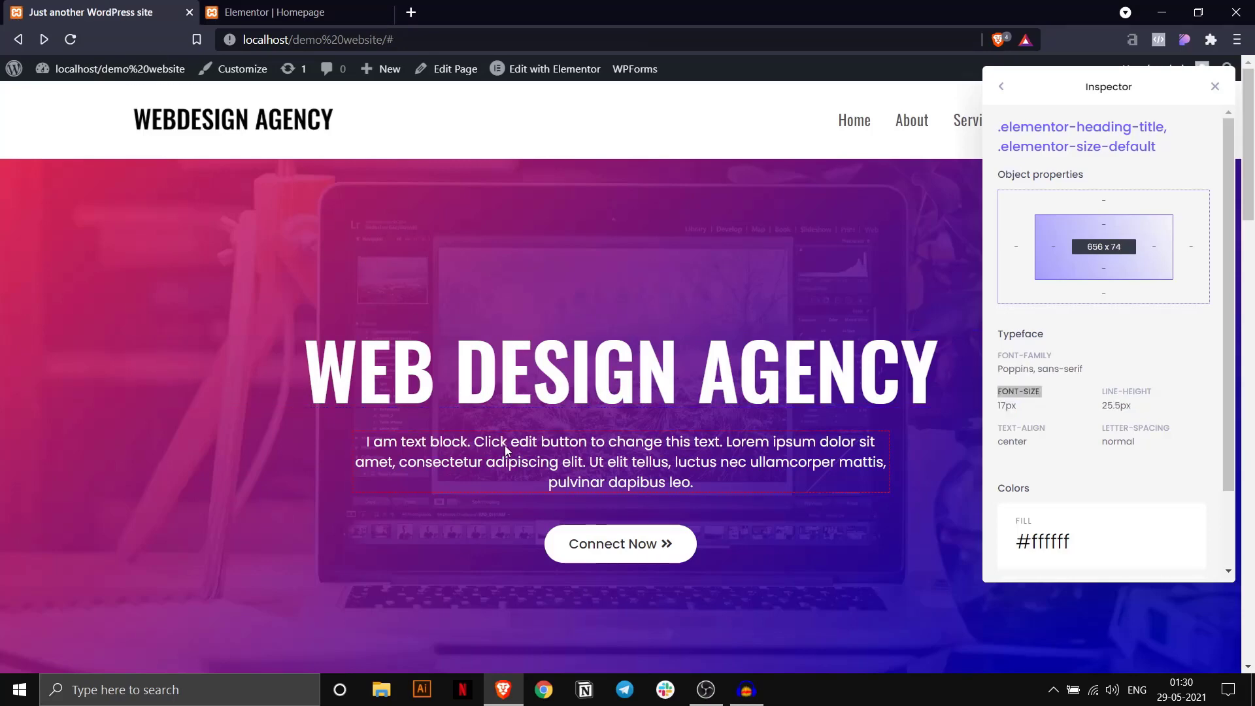
{"action": "left_click_drag", "start_coordinate": [1000, 406], "coordinate": [1017, 406]}
{"action": "left_click", "coordinate": [1107, 407]}
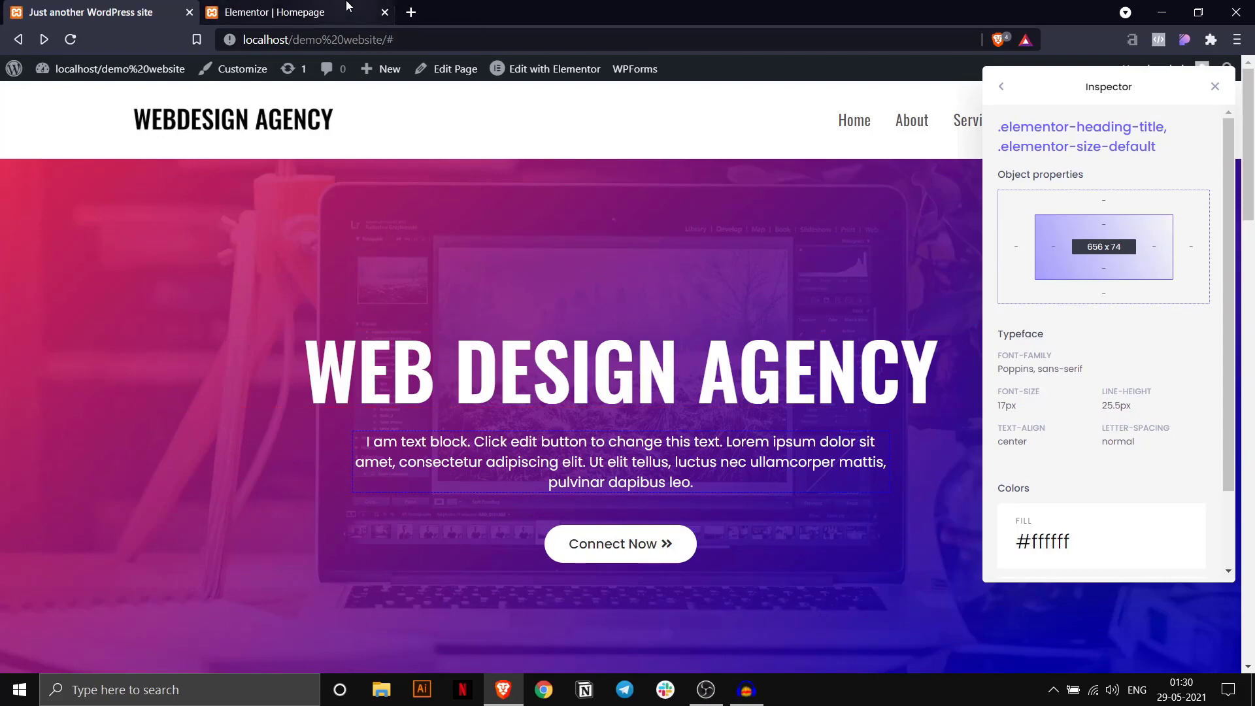
Return to the Elementor editor and set the hero paragraph's font size to 17 px and its family to Poppins.
{"action": "left_click", "coordinate": [275, 12]}
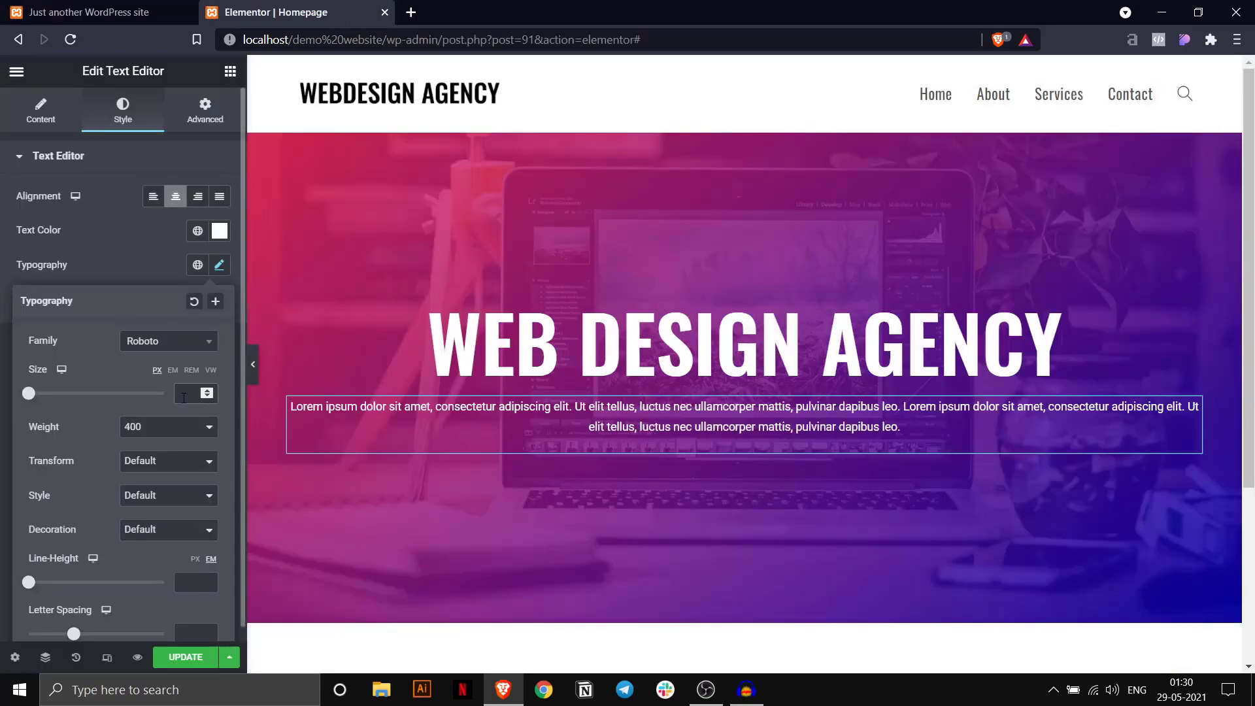
{"action": "type", "text": "17"}
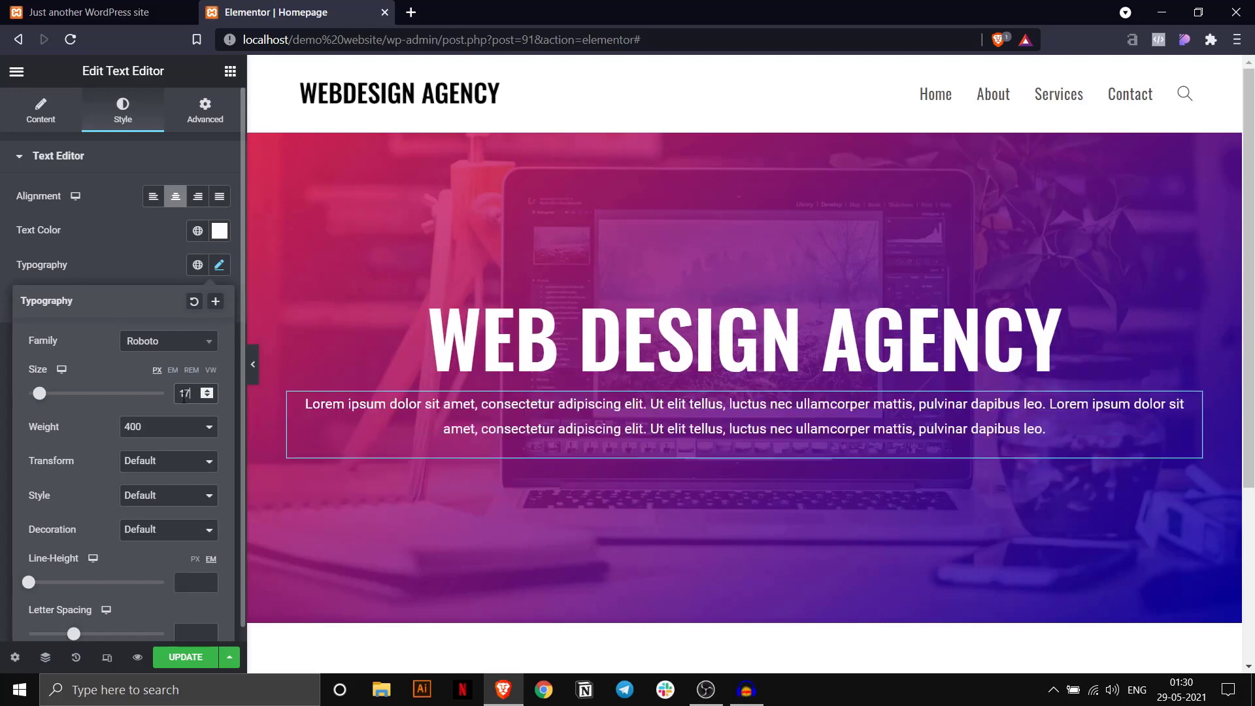
{"action": "left_click", "coordinate": [170, 341]}
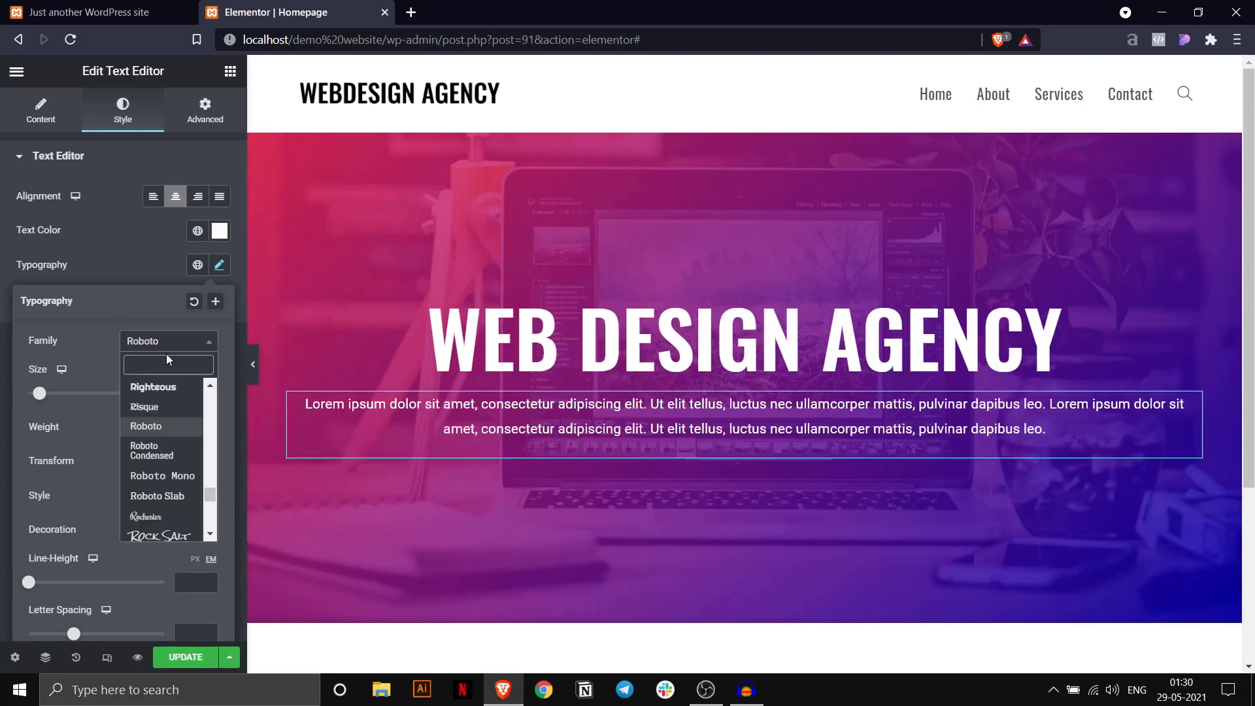
{"action": "type", "text": "poppi"}
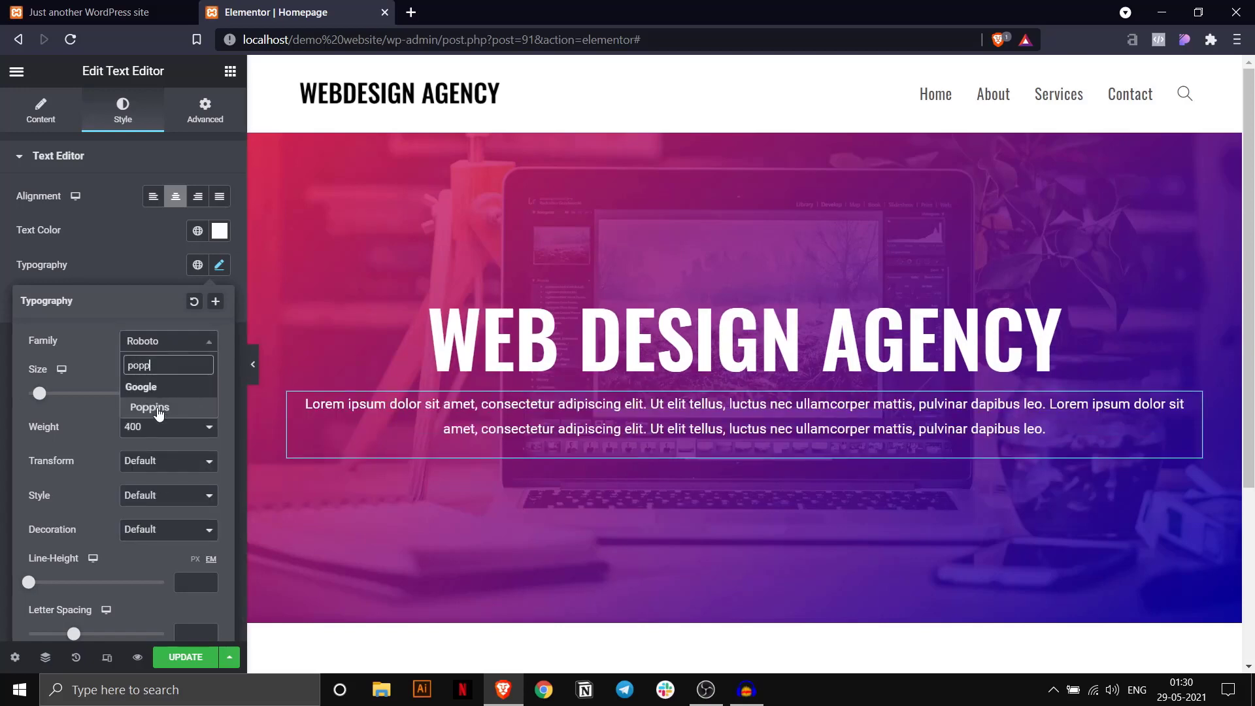
{"action": "left_click", "coordinate": [155, 407]}
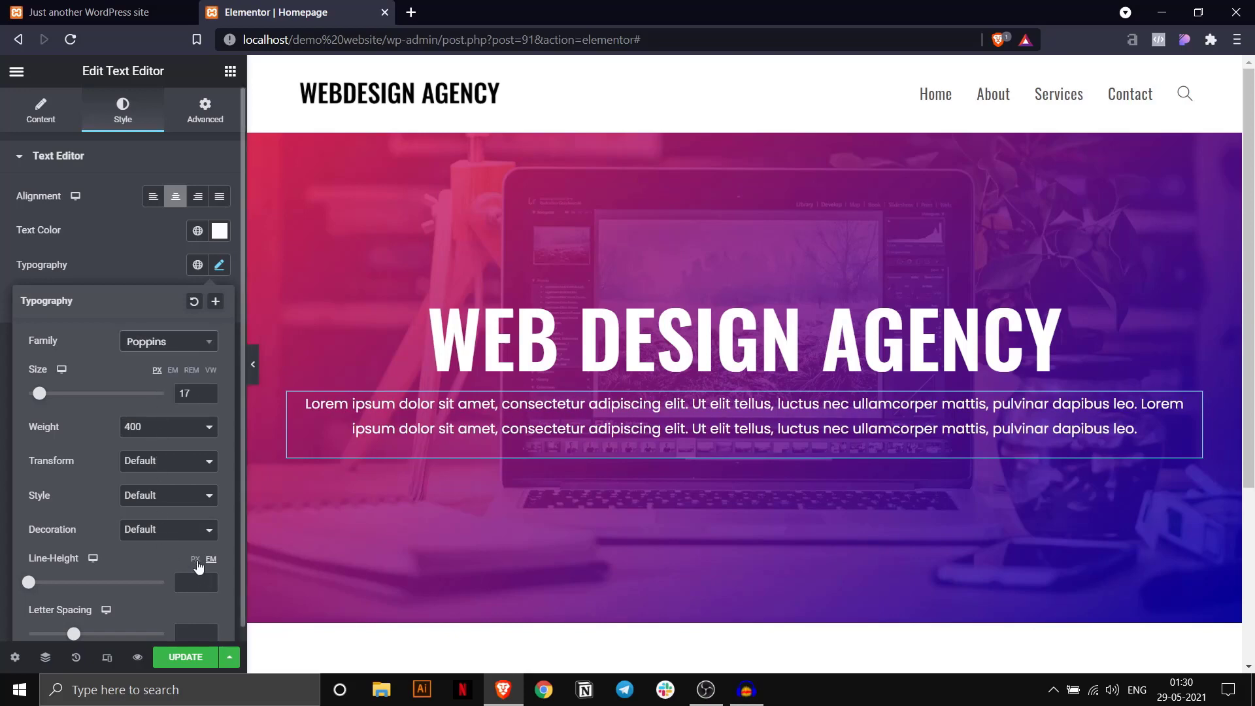
Switch the hero paragraph's line-height unit to PX, enter 25.5 and adjust the value to 26.
{"action": "left_click", "coordinate": [196, 561]}
{"action": "type", "text": "25"}
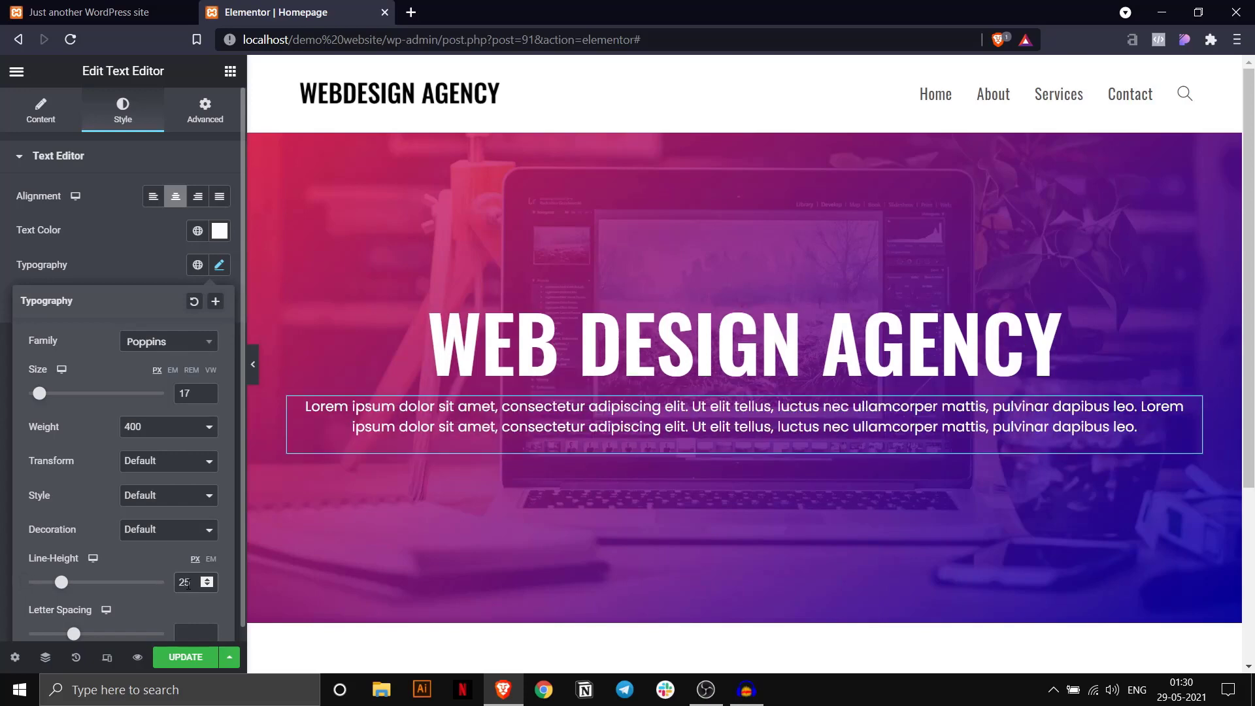
{"action": "type", "text": ".5"}
{"action": "scroll", "coordinate": [79, 471], "scroll_direction": "down", "scroll_amount": 1}
{"action": "mouse_move", "coordinate": [62, 571]}
{"action": "left_mouse_down"}
{"action": "mouse_move", "coordinate": [112, 571]}
{"action": "mouse_move", "coordinate": [35, 571]}
{"action": "mouse_move", "coordinate": [61, 571]}
{"action": "left_mouse_up"}
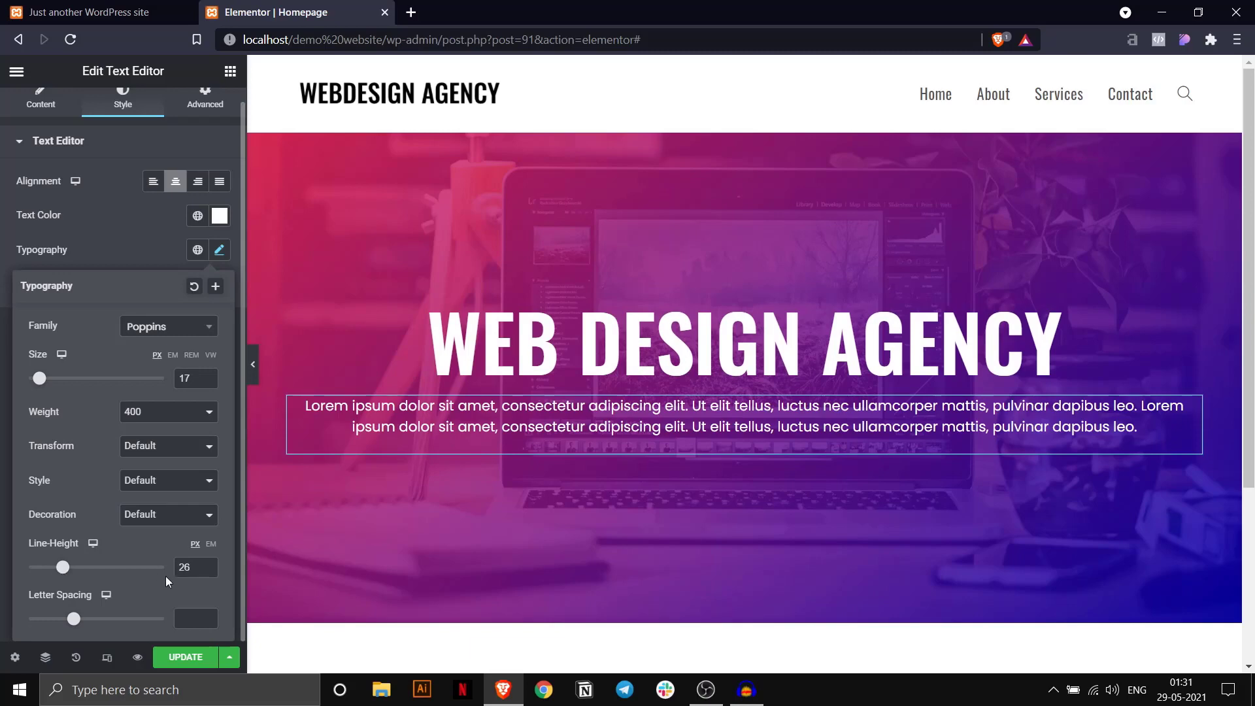
Lower the hero paragraph's line height to 22 px.
{"action": "left_click", "coordinate": [208, 572]}
{"action": "left_click", "coordinate": [208, 572]}
{"action": "left_click", "coordinate": [207, 572]}
{"action": "left_click", "coordinate": [207, 572]}
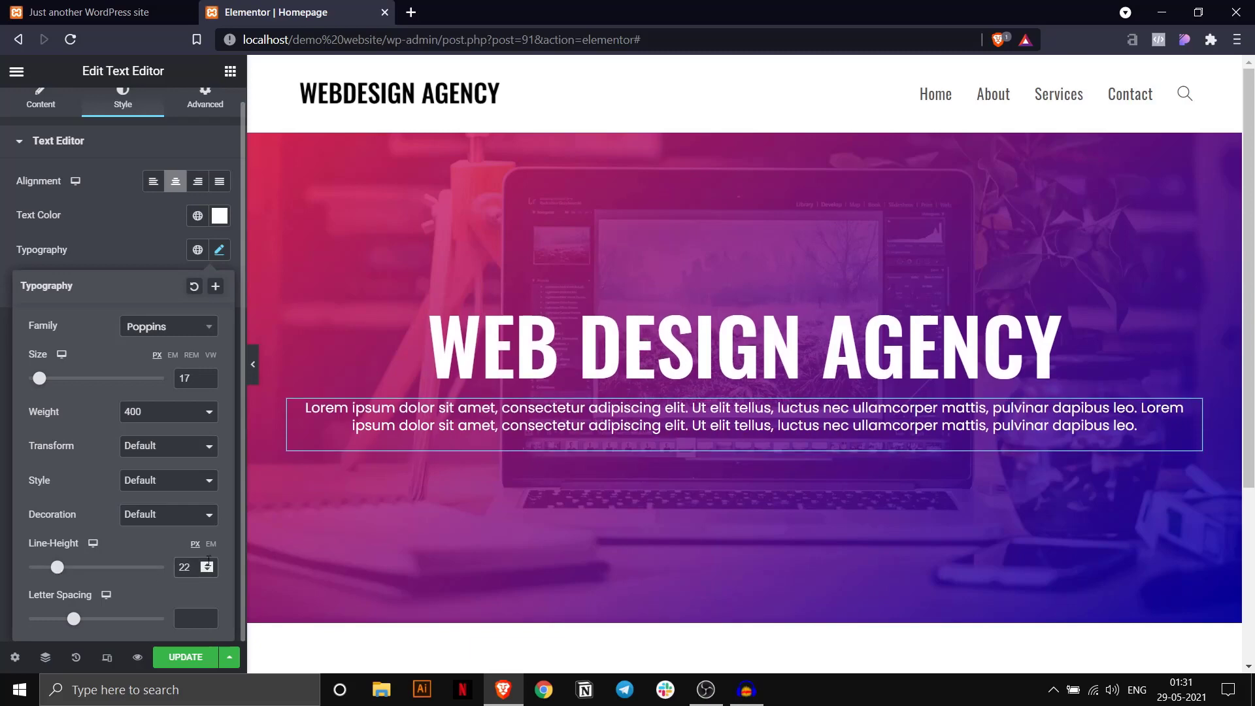
Raise the hero paragraph's line height to 25 px.
{"action": "left_click", "coordinate": [211, 564]}
{"action": "left_click", "coordinate": [211, 563]}
{"action": "left_click", "coordinate": [210, 564]}
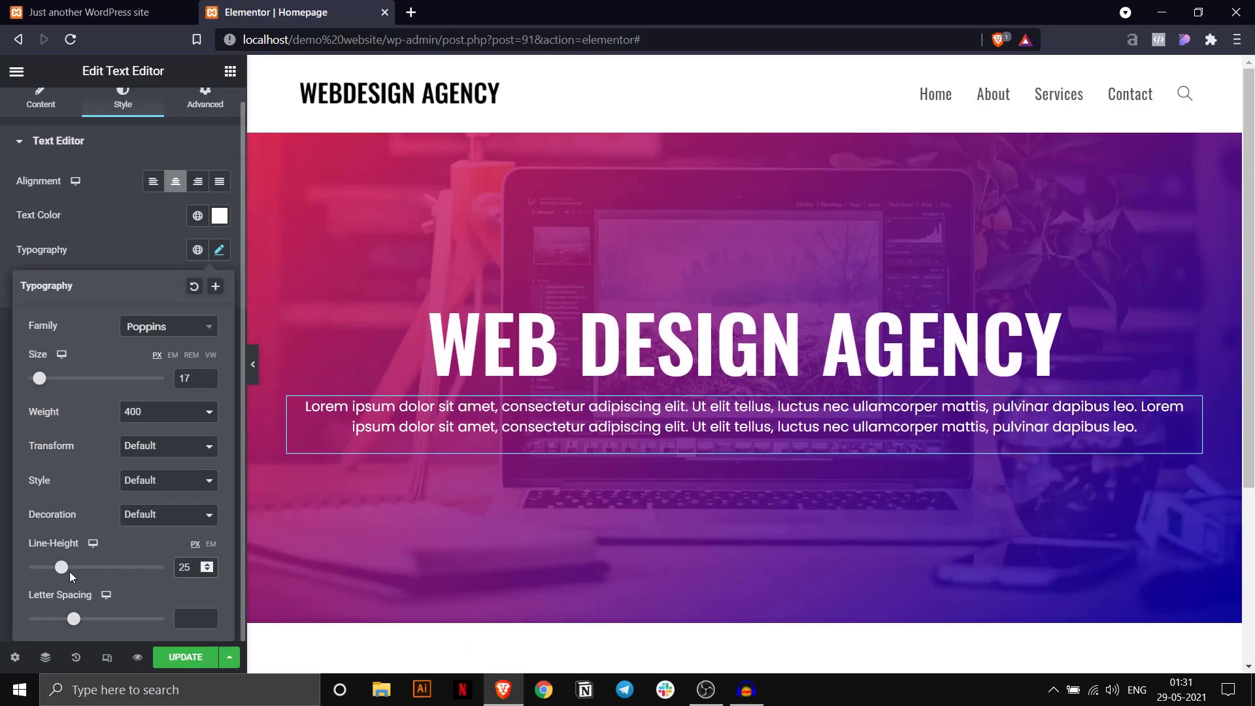
Try a tighter letter spacing on the hero paragraph, clear the value again and close the typography settings.
{"action": "mouse_move", "coordinate": [73, 624]}
{"action": "left_mouse_down"}
{"action": "mouse_move", "coordinate": [107, 624]}
{"action": "mouse_move", "coordinate": [50, 621]}
{"action": "left_mouse_up"}
{"action": "left_click_drag", "start_coordinate": [197, 619], "coordinate": [177, 618]}
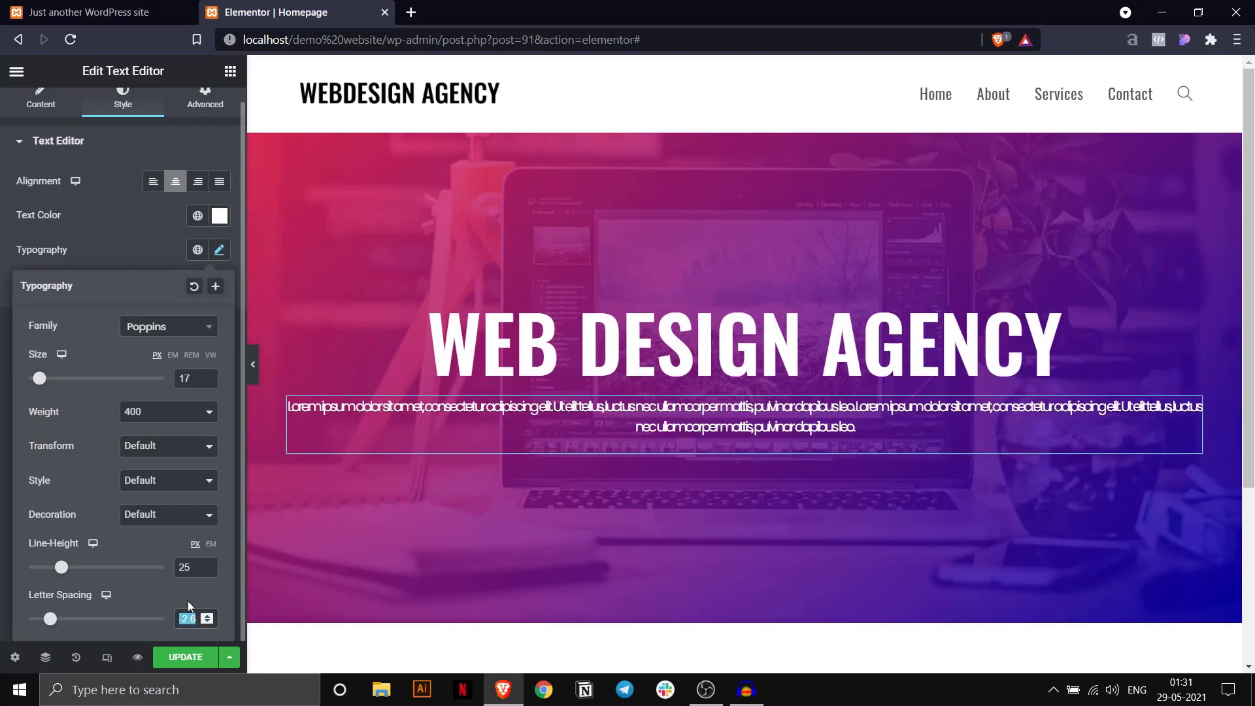
{"action": "key", "text": "BackSpace"}
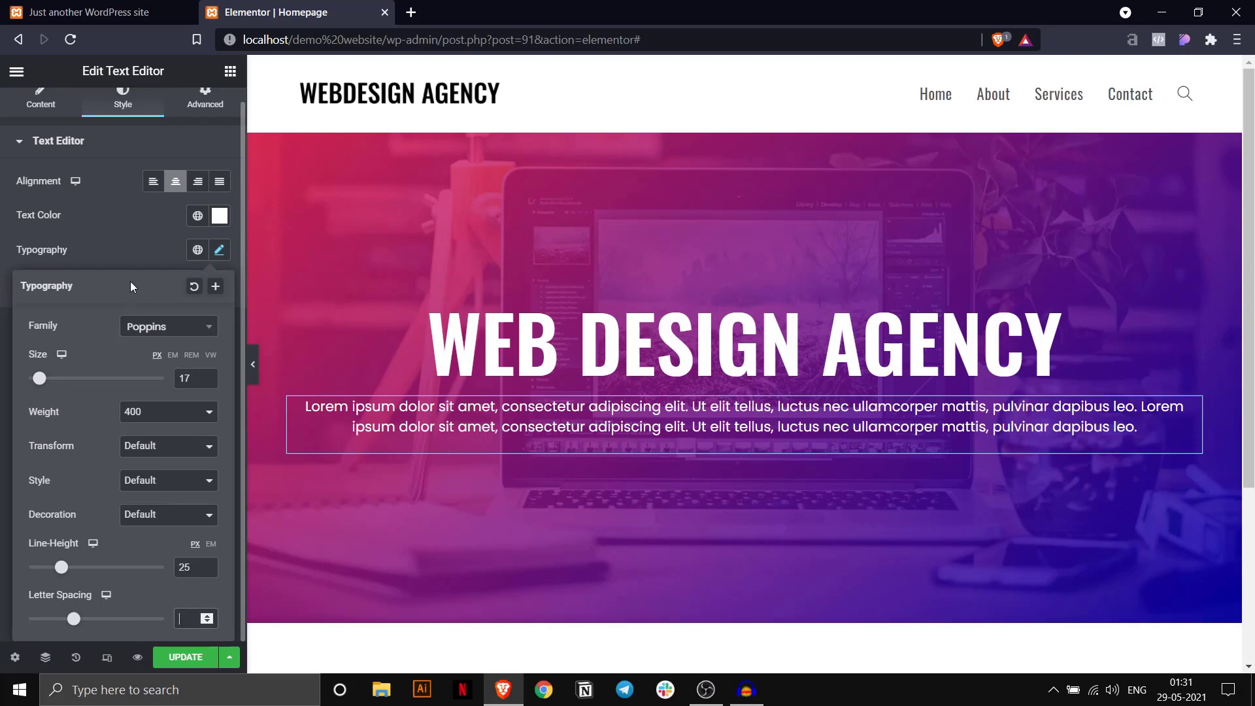
{"action": "left_click", "coordinate": [127, 237]}
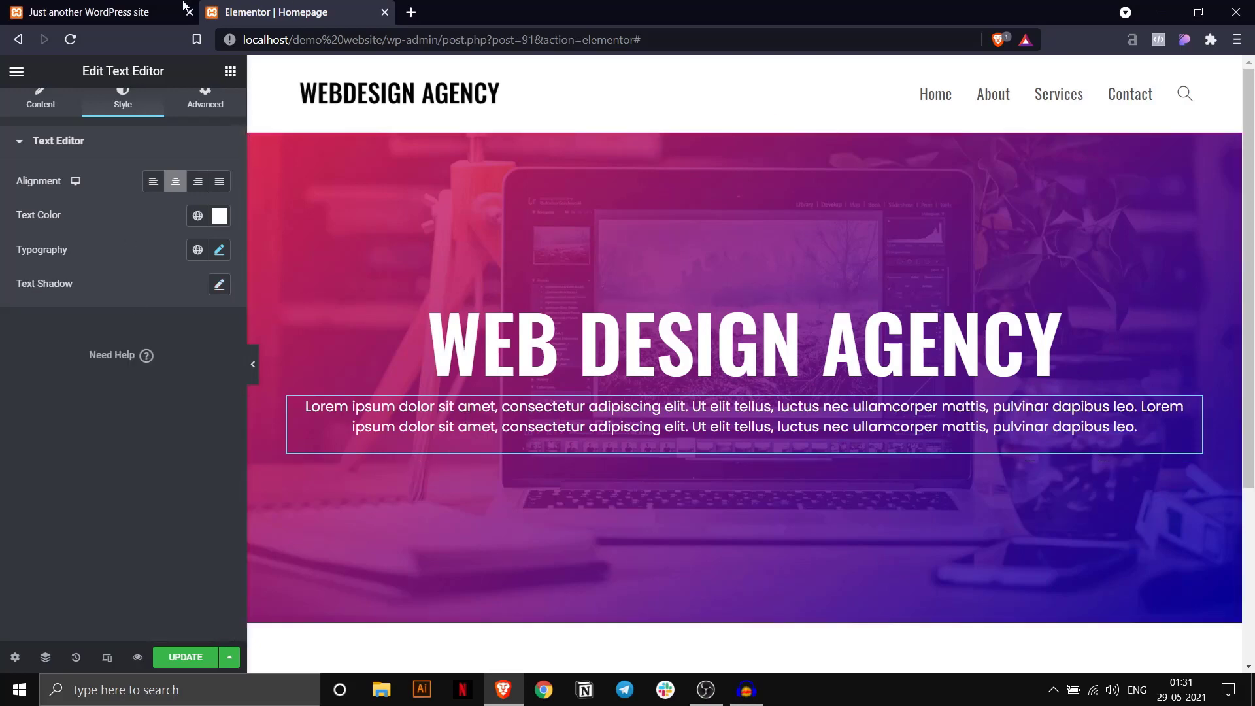
Check the finished site's paragraph, then unlink the hero paragraph's padding and set its right and left sides to 250 px.
{"action": "key", "text": "ctrl+Tab"}
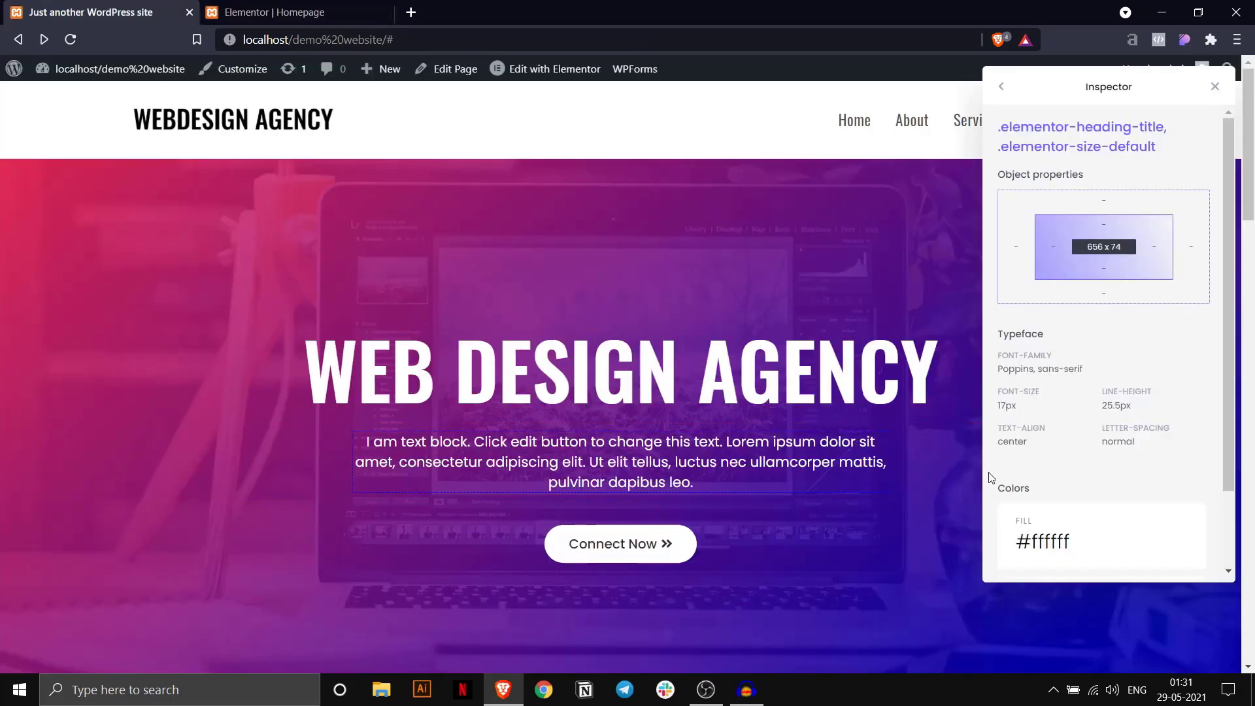
{"action": "key", "text": "ctrl+Tab"}
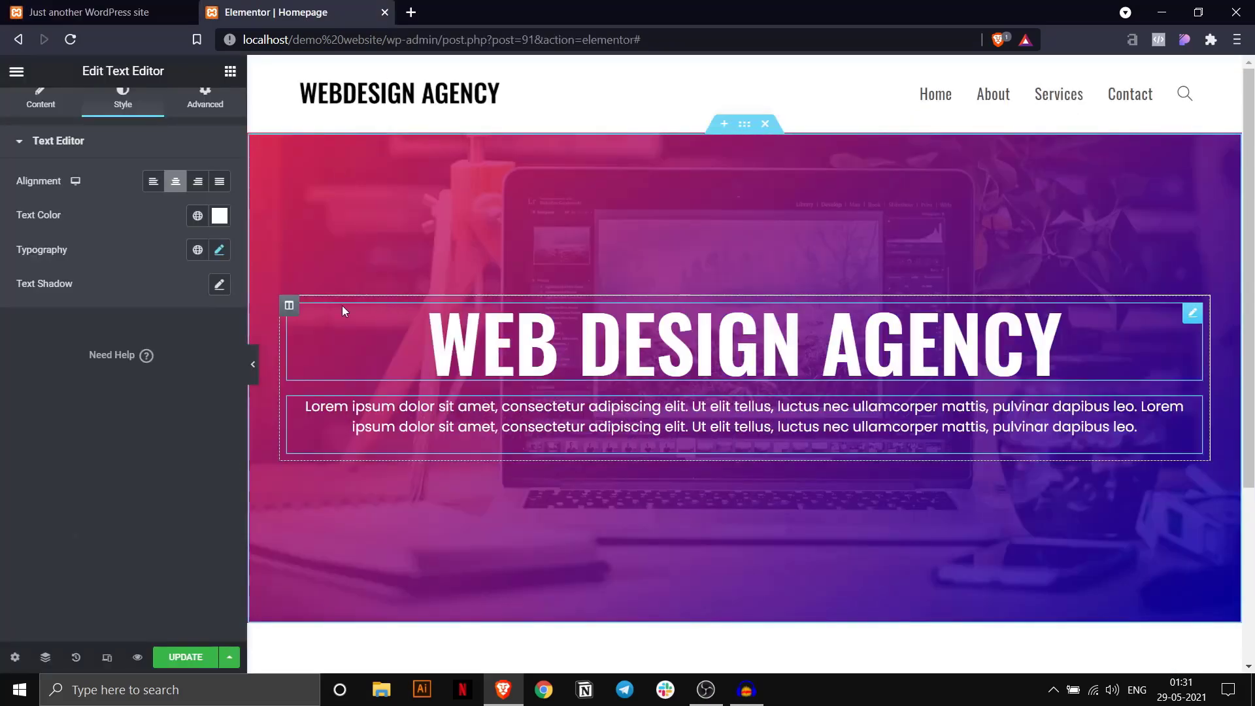
{"action": "left_click", "coordinate": [205, 100]}
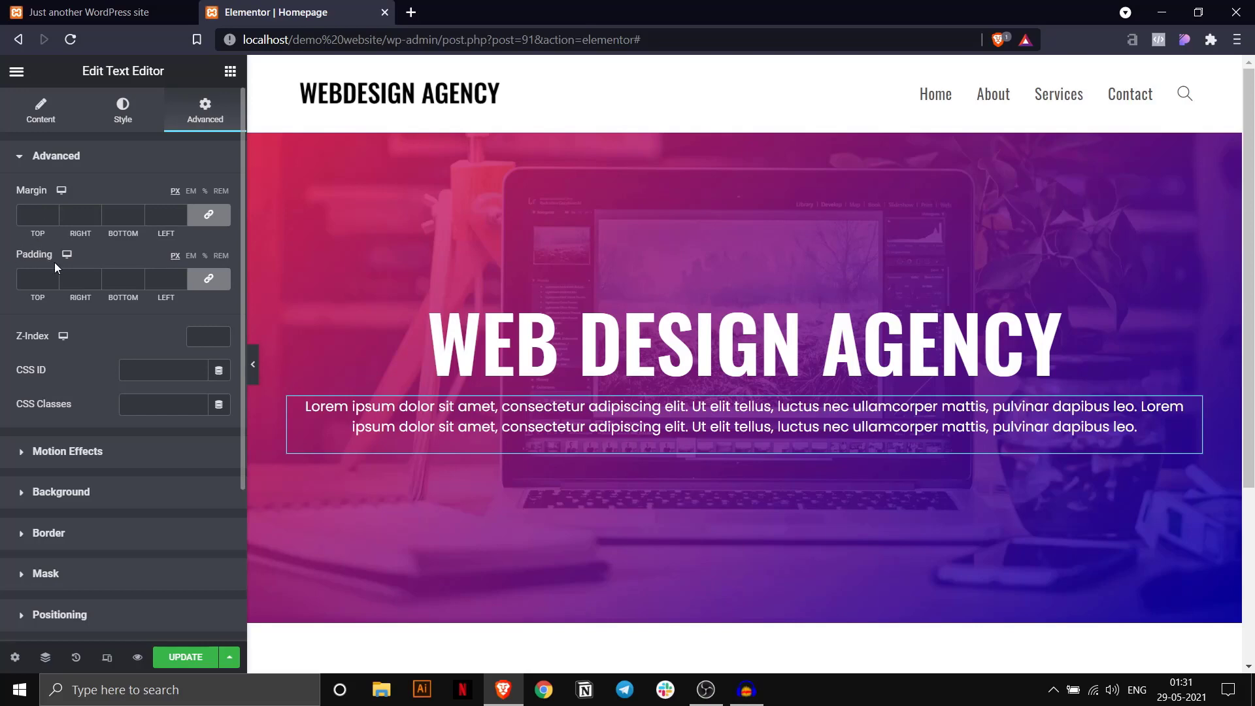
{"action": "left_click", "coordinate": [208, 279]}
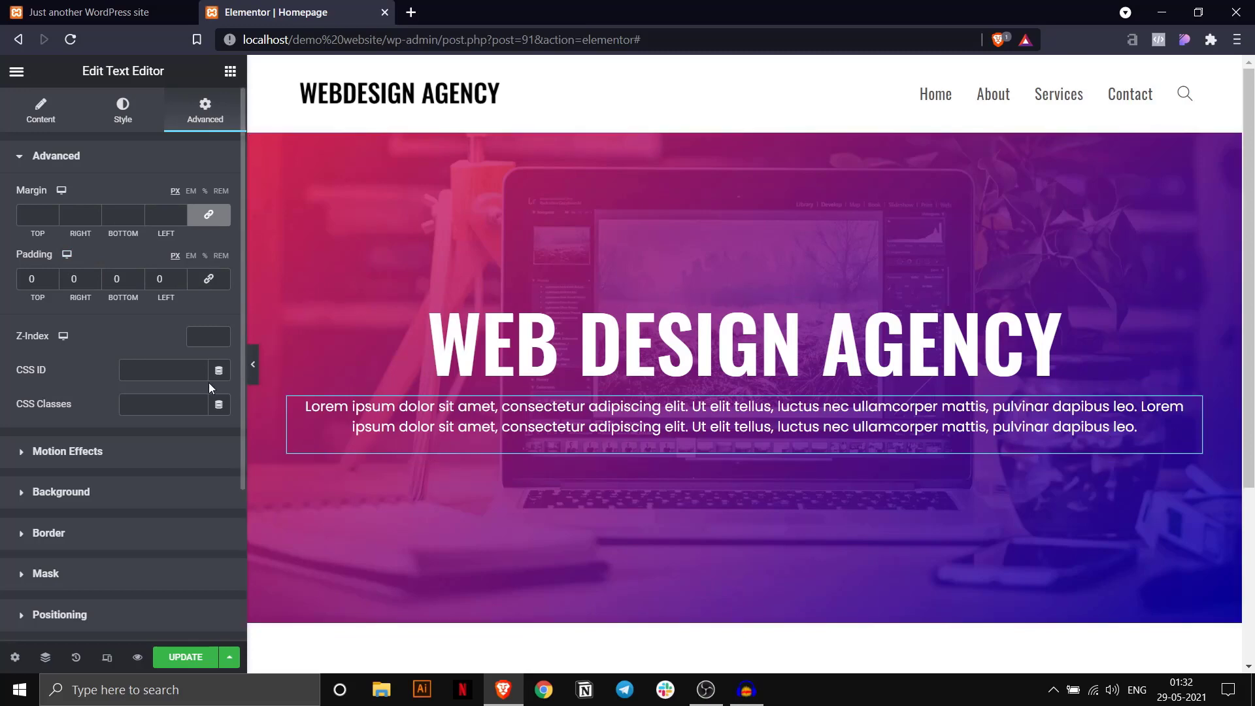
{"action": "left_click", "coordinate": [71, 279]}
{"action": "type", "text": "25"}
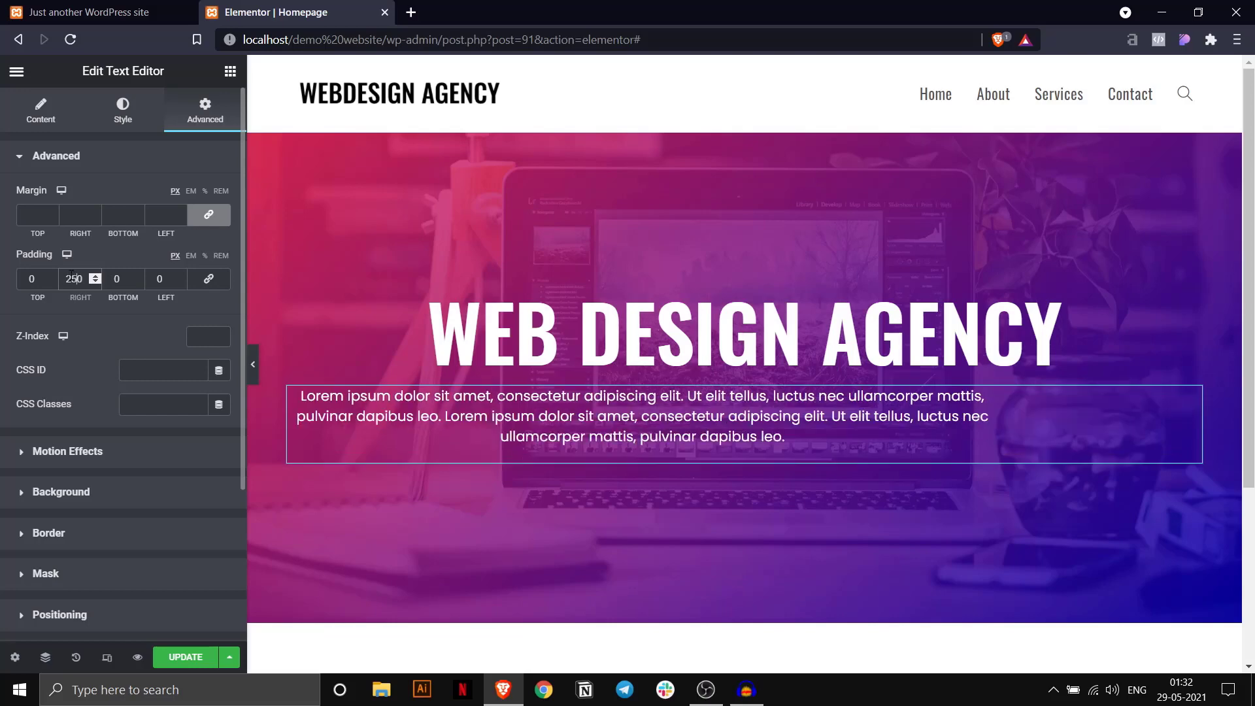
{"action": "left_click", "coordinate": [147, 280]}
{"action": "type", "text": "25"}
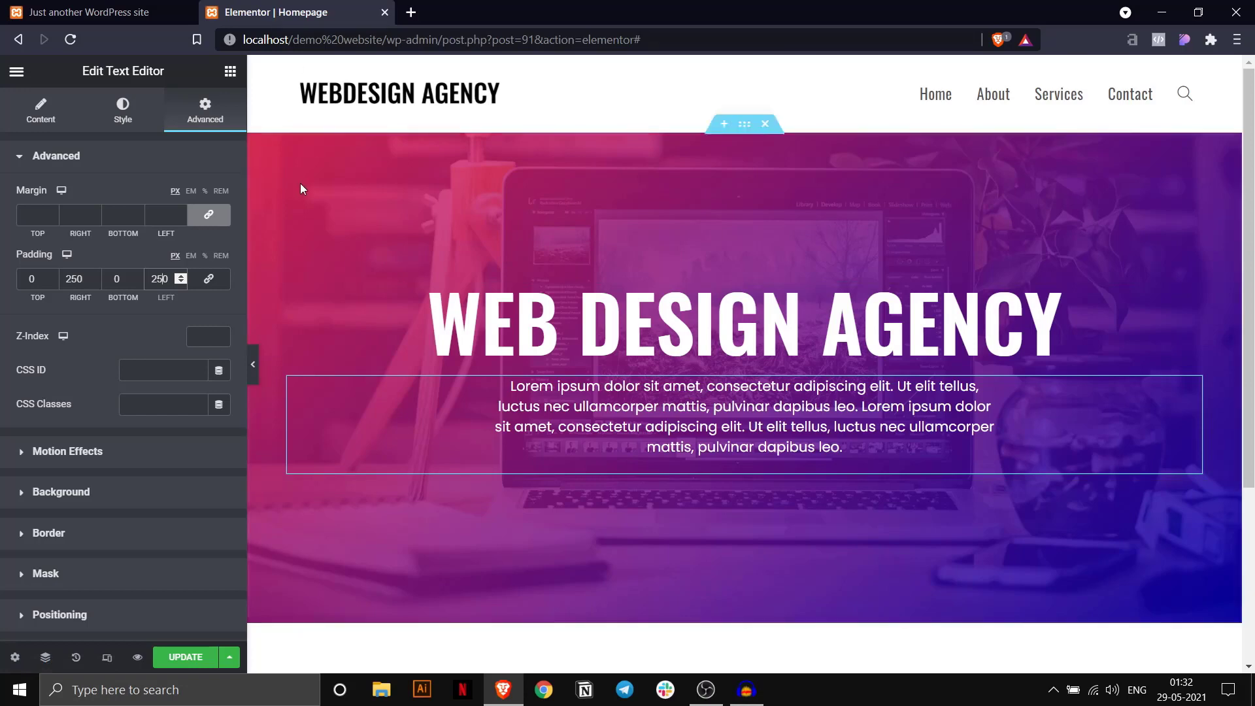
Reset the hero paragraph's left and right padding to 0.
{"action": "left_click_drag", "start_coordinate": [170, 279], "coordinate": [152, 279]}
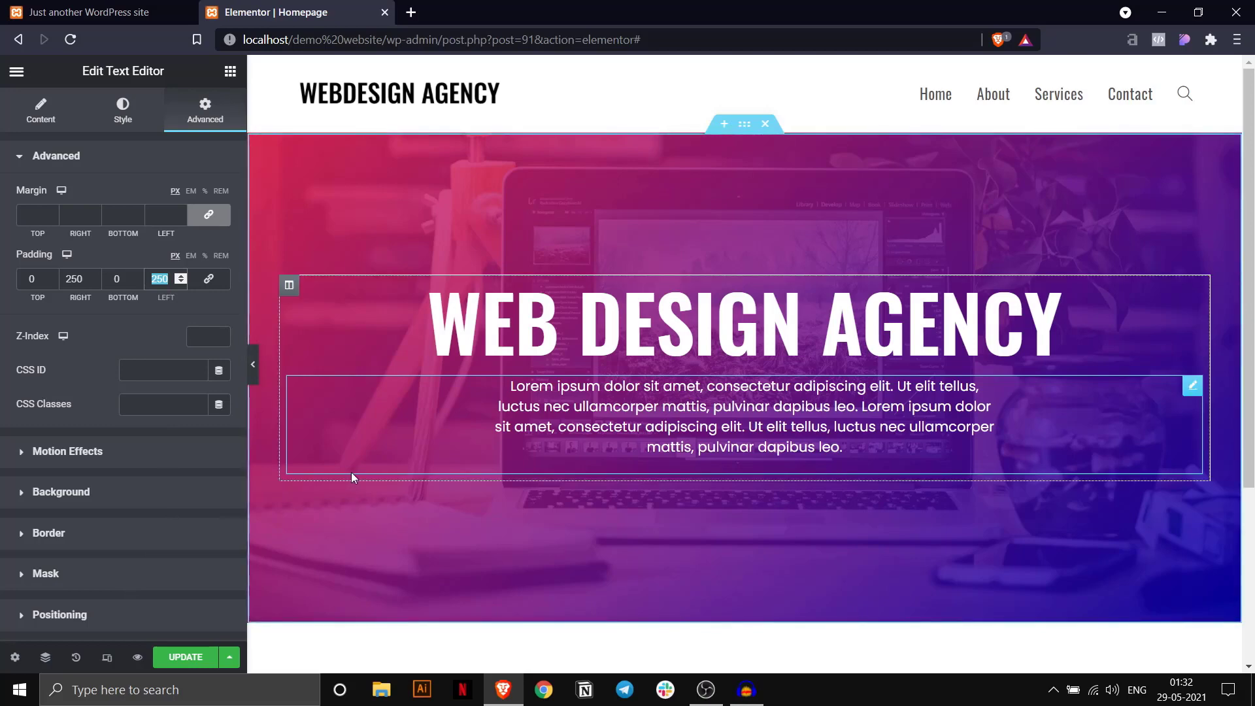
{"action": "type", "text": "0"}
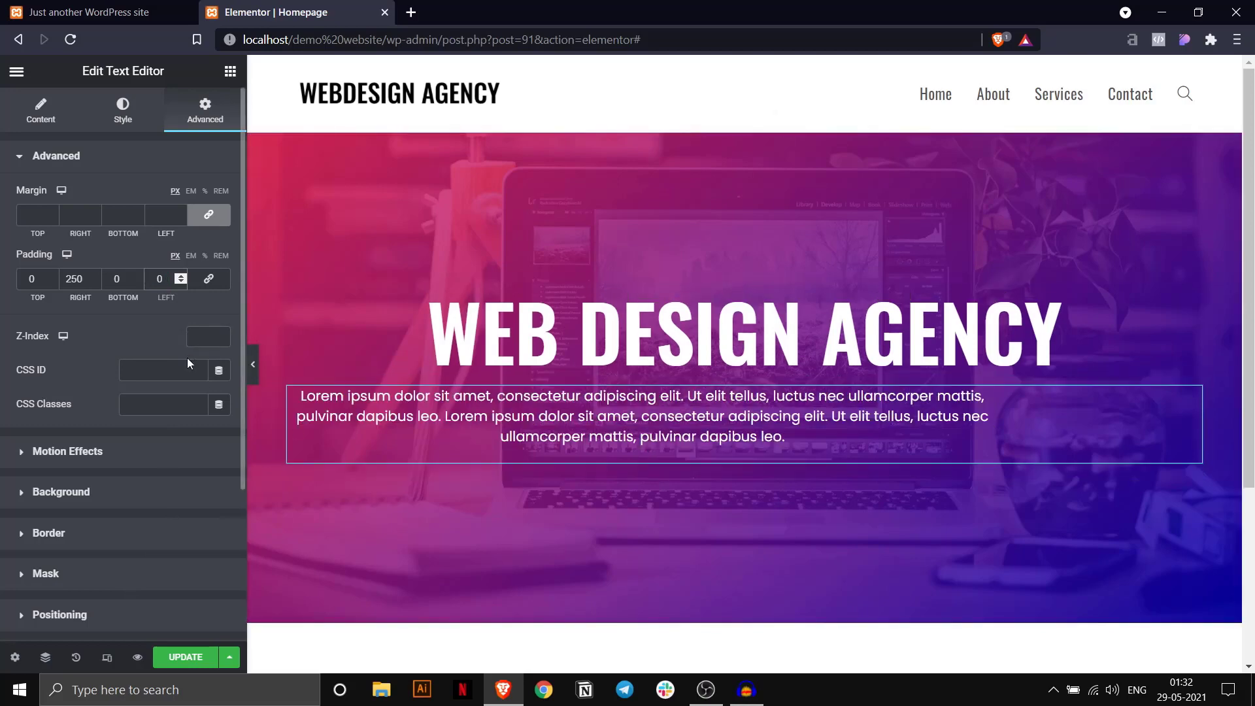
{"action": "double_click", "coordinate": [70, 279]}
{"action": "type", "text": "0"}
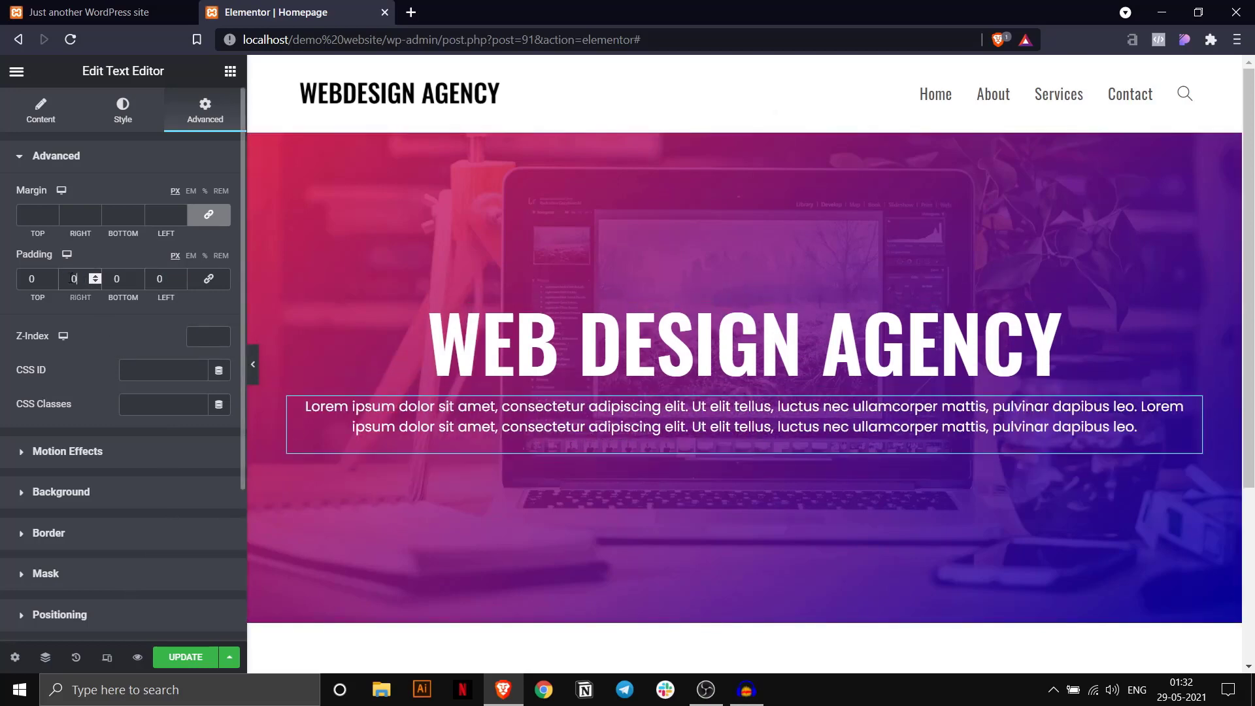
Insert an inner section between the hero heading and paragraph and delete its second column.
{"action": "left_click", "coordinate": [230, 71]}
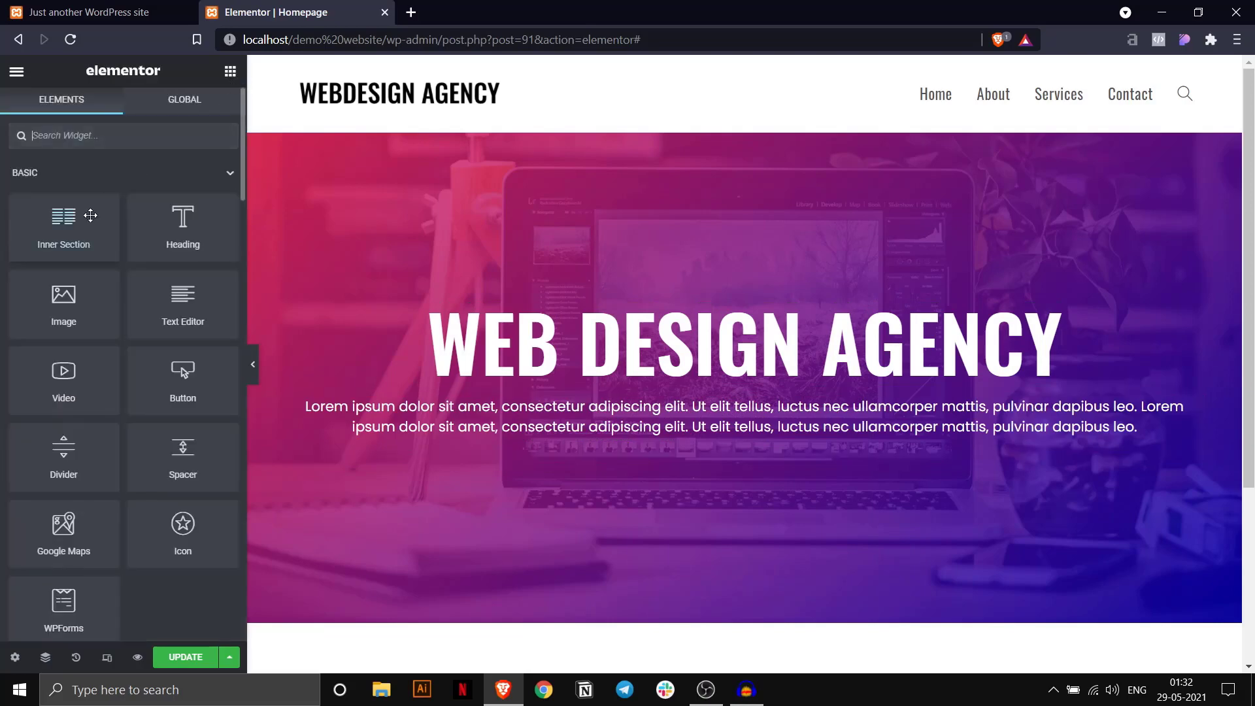
{"action": "left_click_drag", "start_coordinate": [49, 221], "coordinate": [670, 370]}
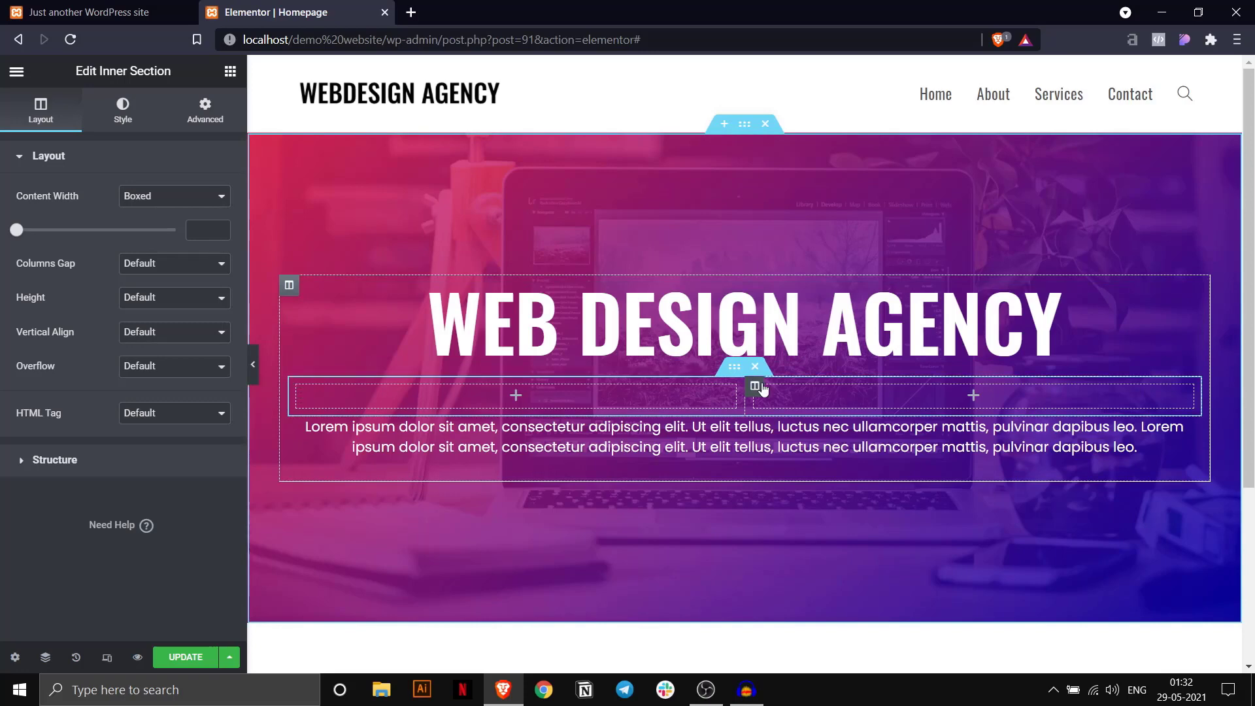
{"action": "right_click", "coordinate": [759, 389]}
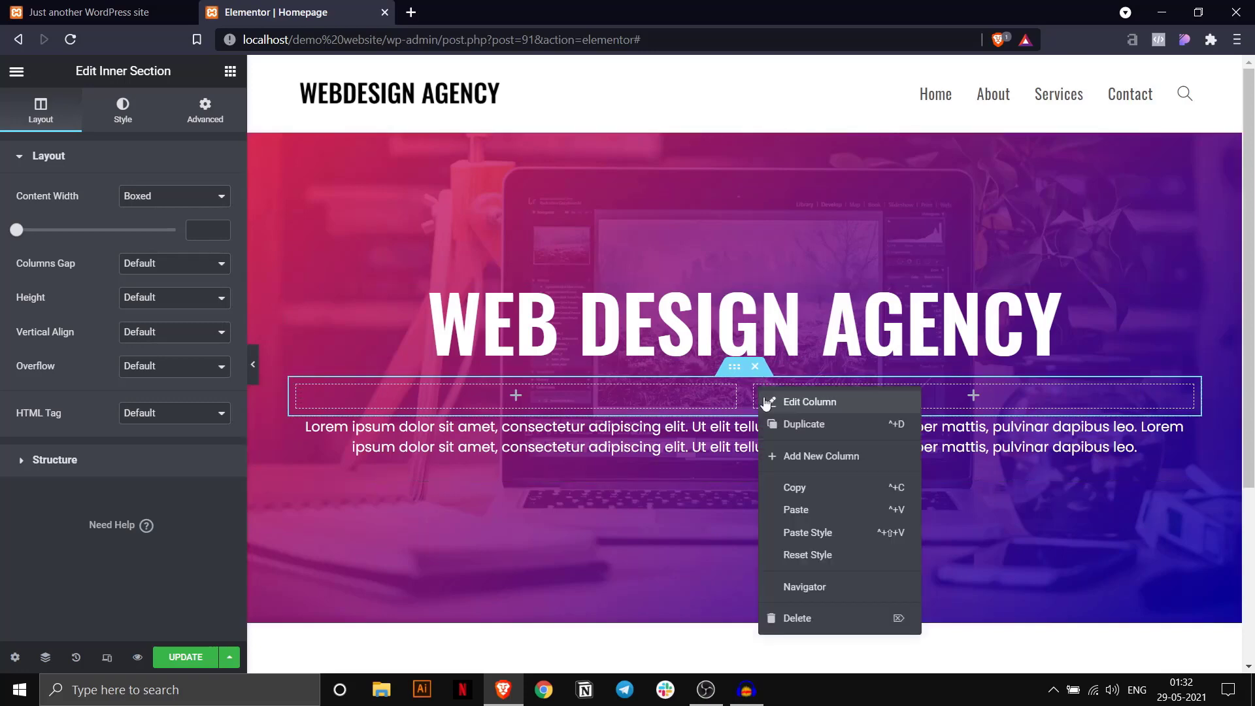
{"action": "left_click", "coordinate": [810, 620]}
Move the hero paragraph into the inner section and set that section's boxed content width to 720.
{"action": "left_click_drag", "start_coordinate": [1195, 422], "coordinate": [858, 390]}
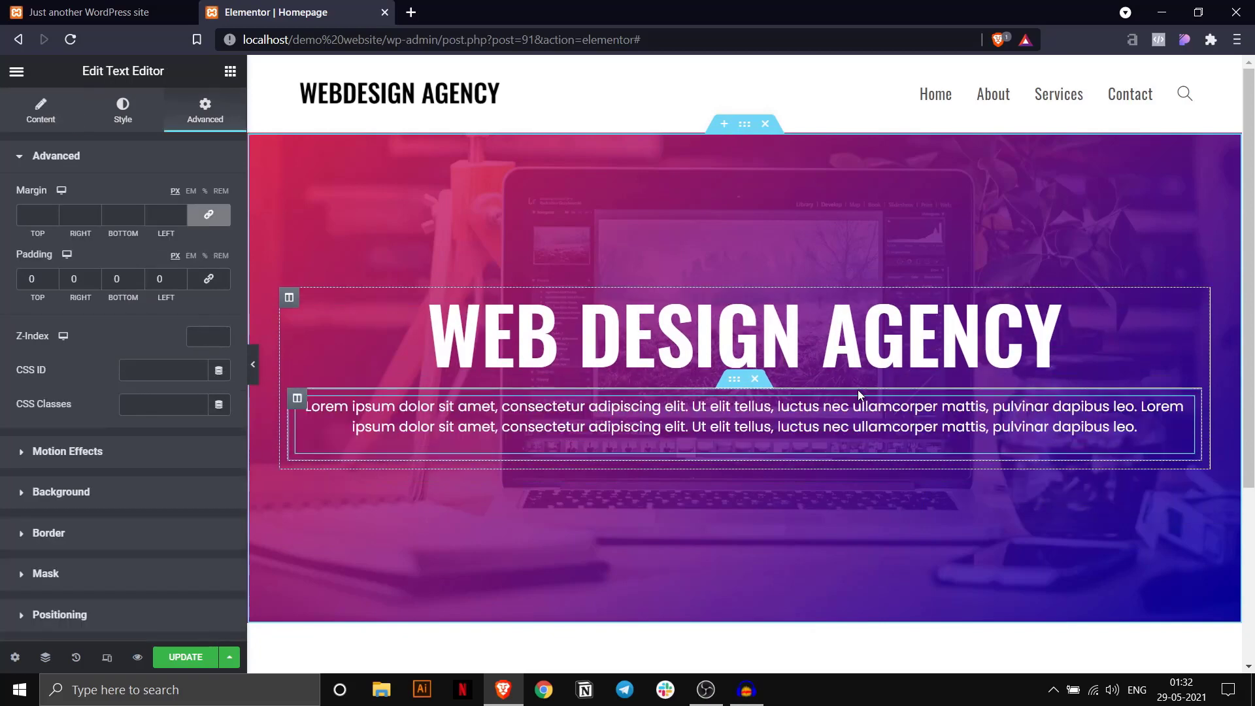
{"action": "left_click", "coordinate": [735, 379]}
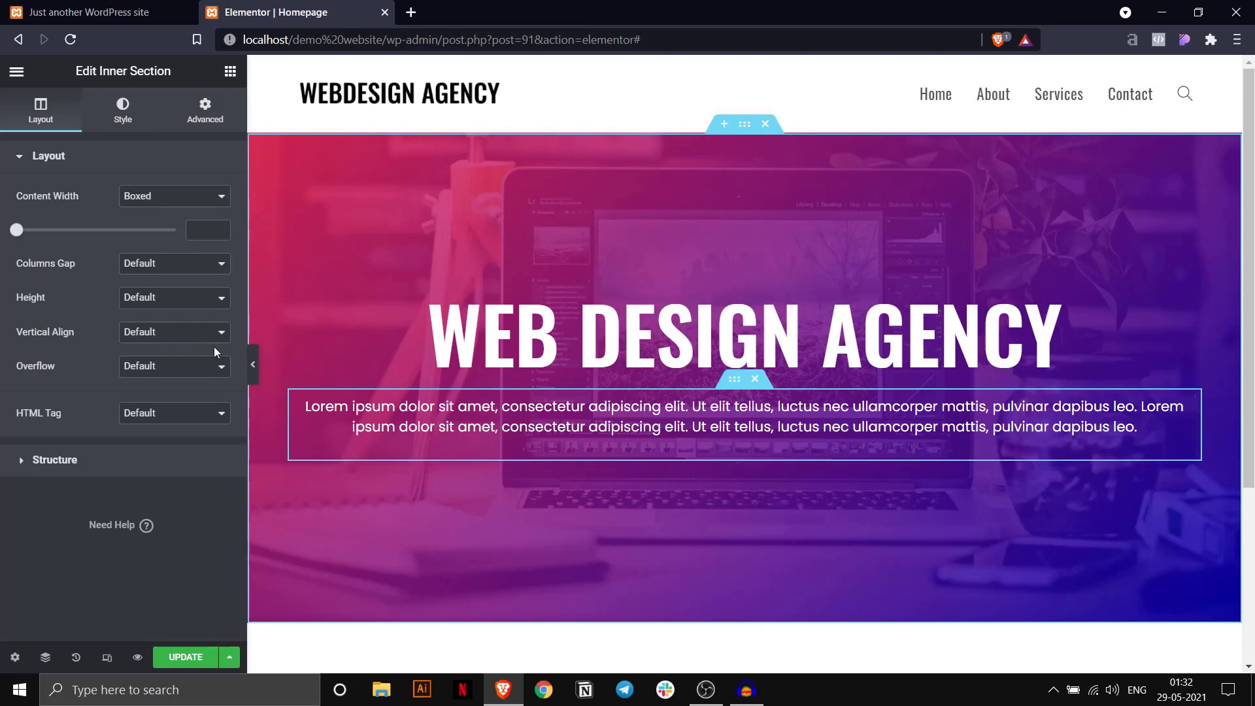
{"action": "left_click_drag", "start_coordinate": [17, 230], "coordinate": [48, 232]}
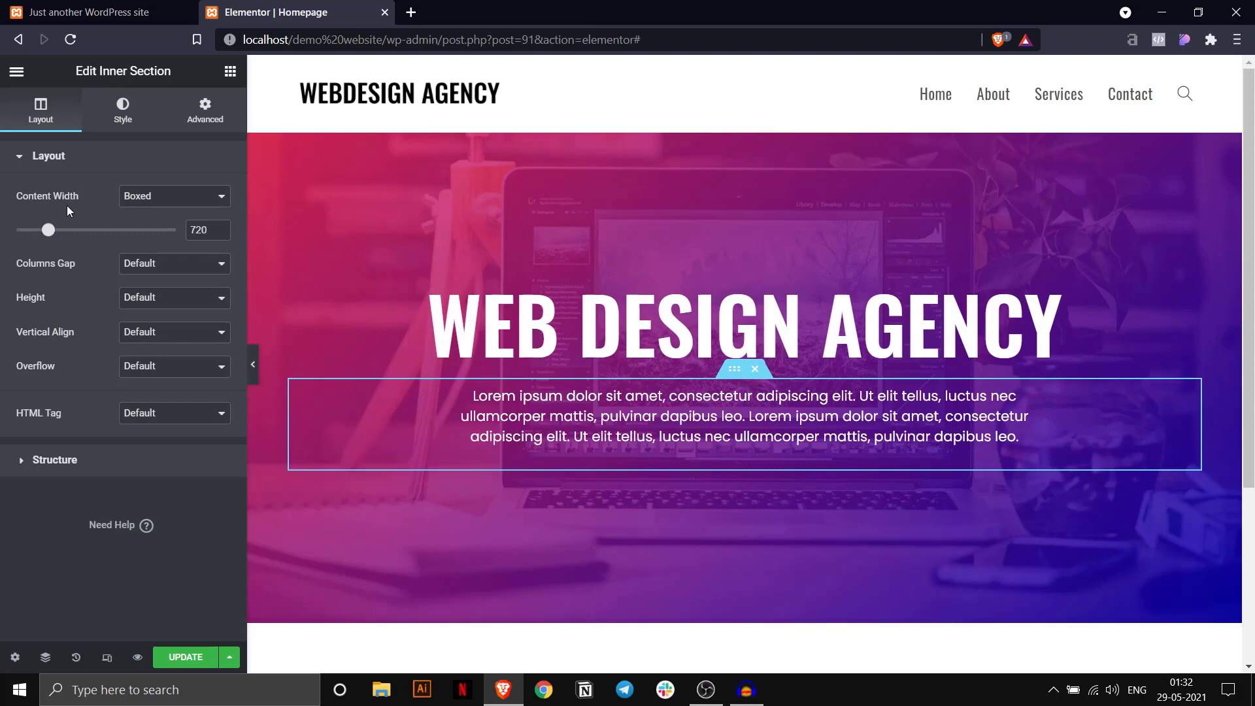
Try the Full Width content setting on the inner section and switch it back to Boxed.
{"action": "left_click", "coordinate": [153, 203]}
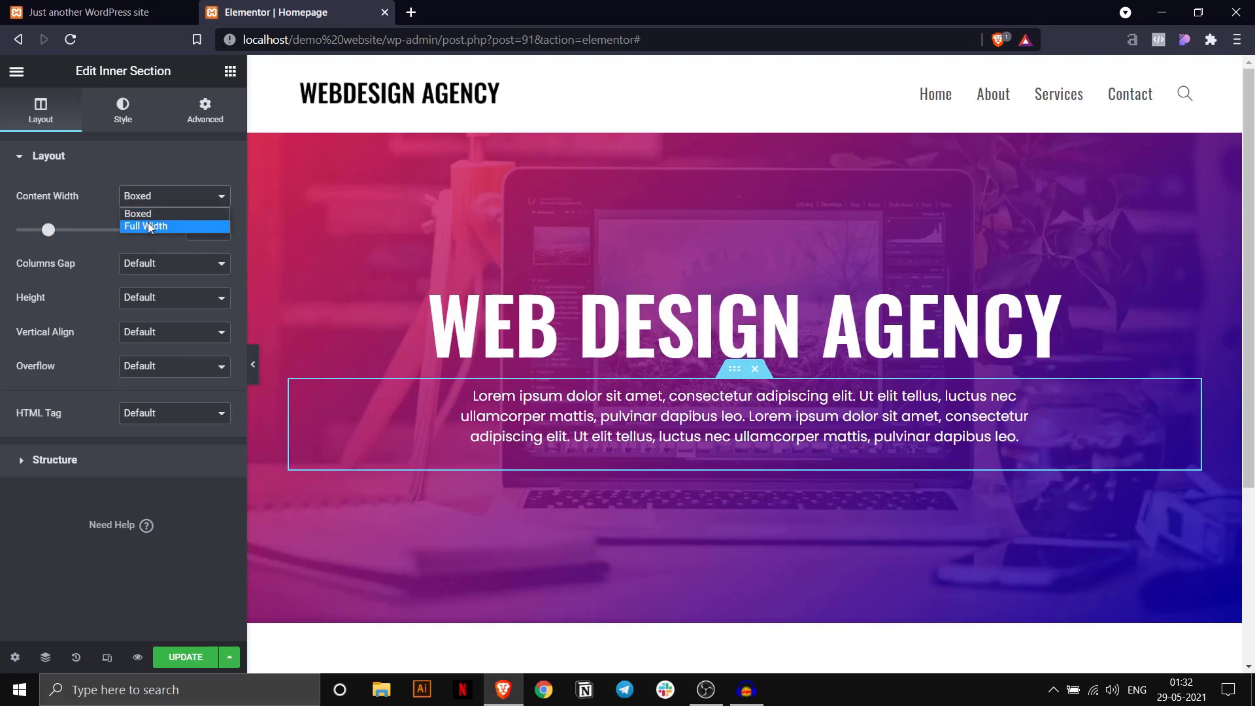
{"action": "left_click", "coordinate": [148, 226]}
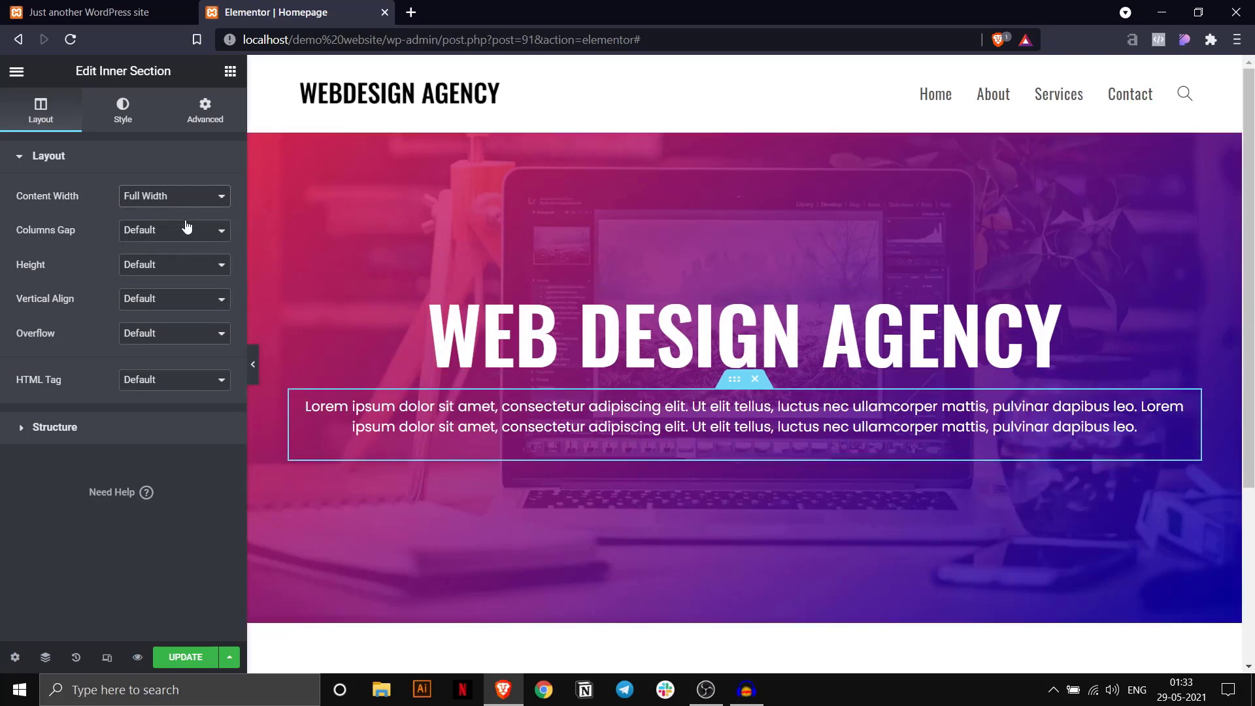
{"action": "left_click", "coordinate": [163, 200]}
{"action": "left_click", "coordinate": [145, 209]}
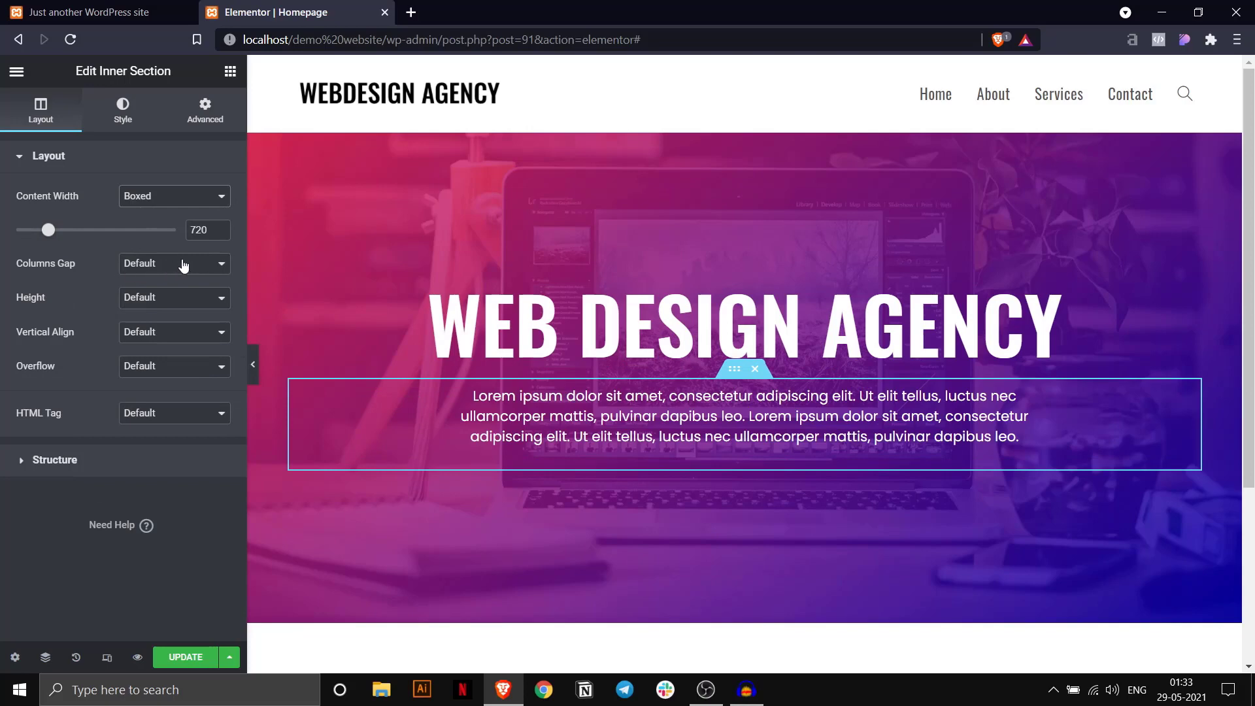
Add a Button widget below the inner section in the hero and align it to the center.
{"action": "left_click", "coordinate": [229, 72]}
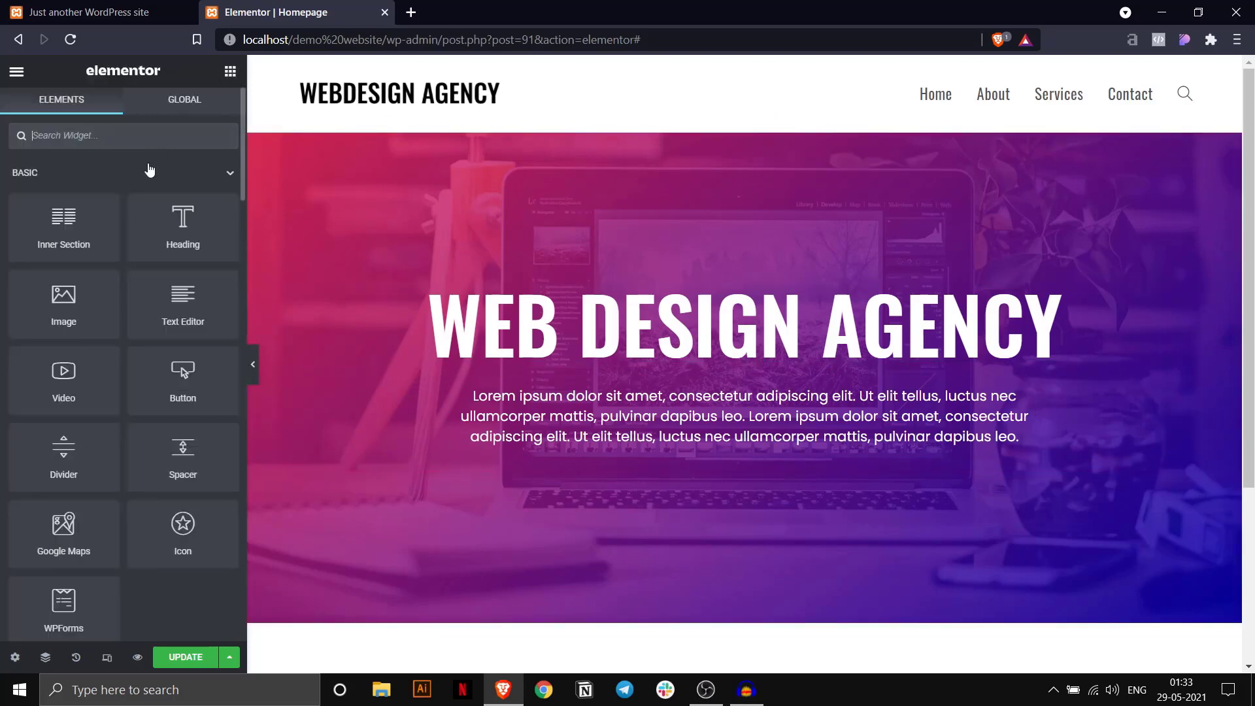
{"action": "left_click_drag", "start_coordinate": [180, 386], "coordinate": [728, 469]}
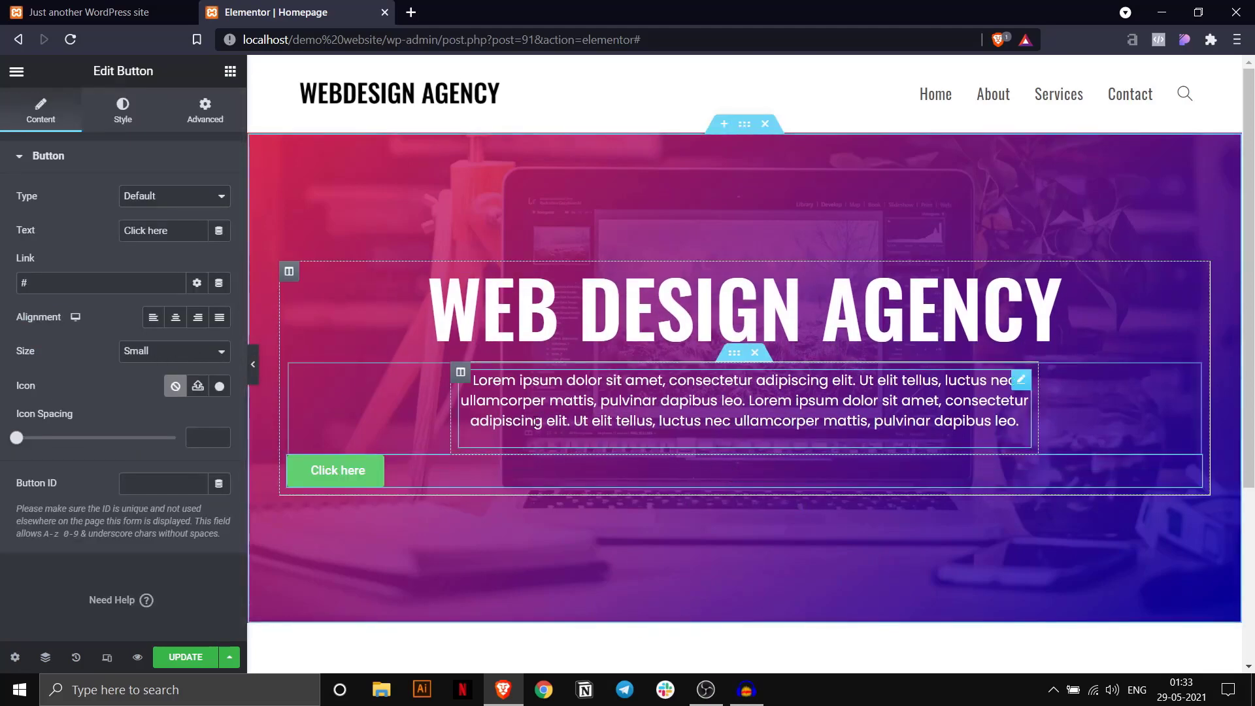
{"action": "left_click", "coordinate": [175, 318]}
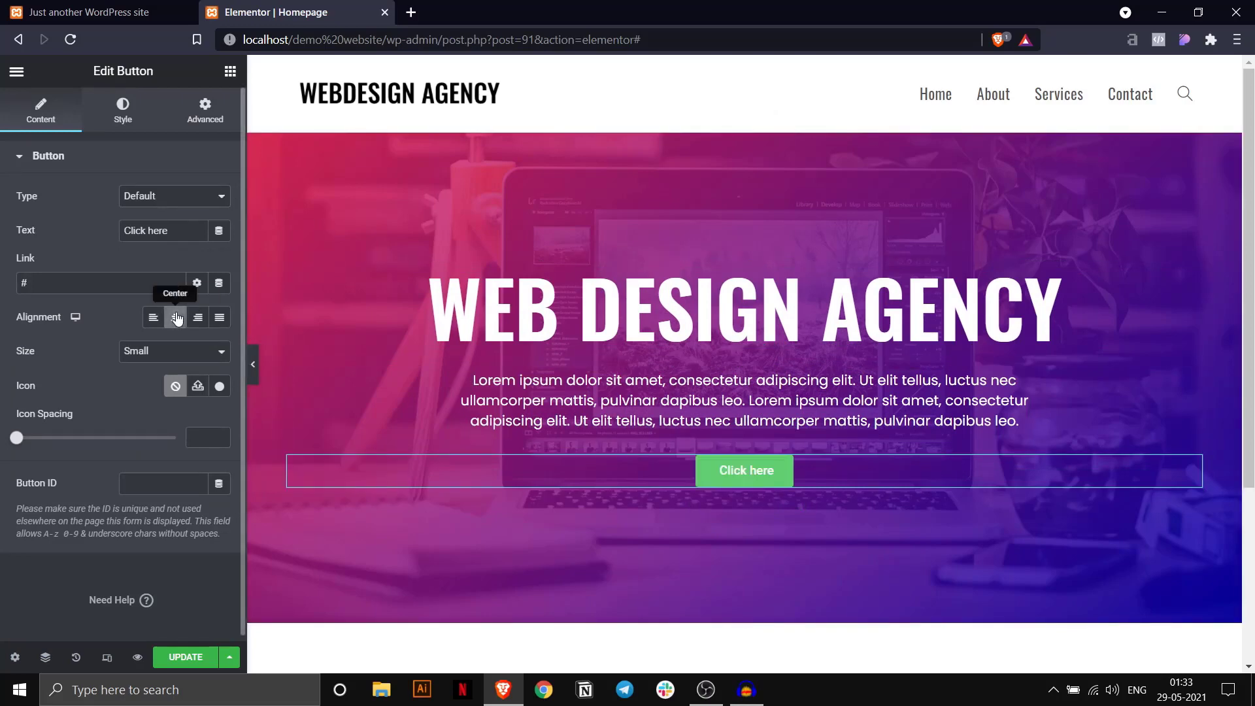
Change the hero button's text to "Connect Now" and its size to Medium.
{"action": "left_click_drag", "start_coordinate": [174, 234], "coordinate": [121, 235]}
{"action": "type", "text": "Connect"}
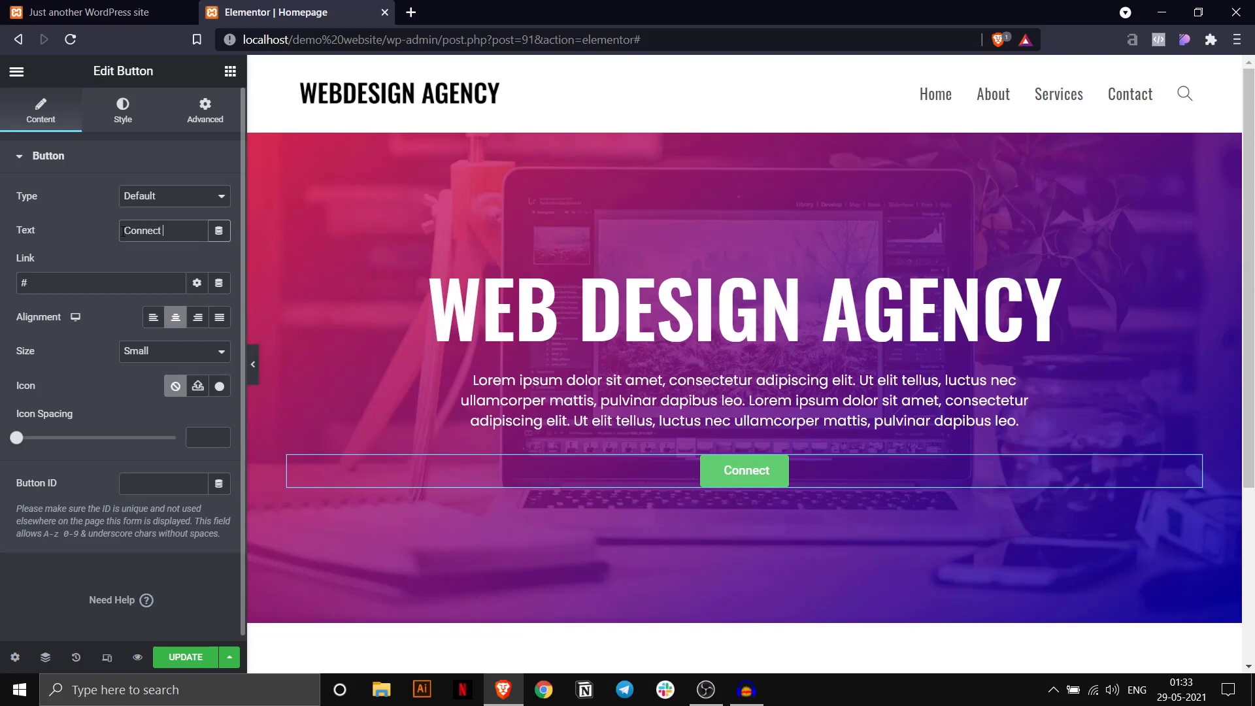
{"action": "type", "text": " Now"}
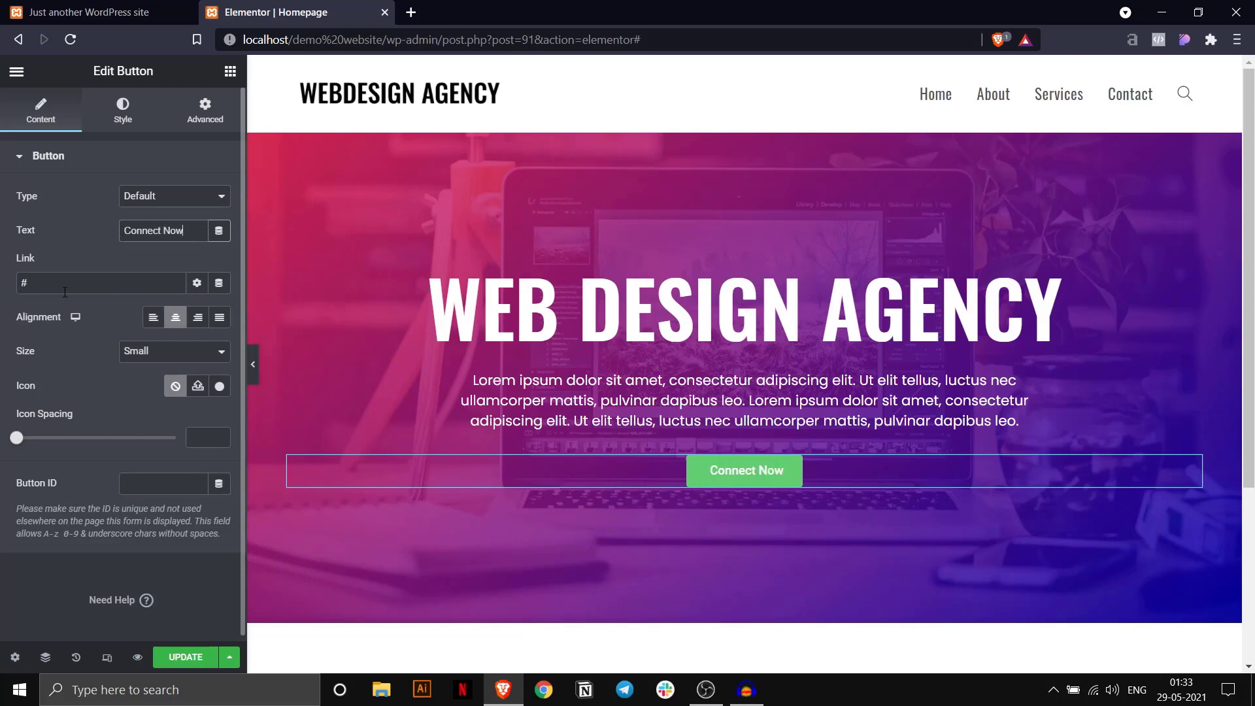
{"action": "left_click", "coordinate": [30, 286]}
{"action": "left_click", "coordinate": [138, 353]}
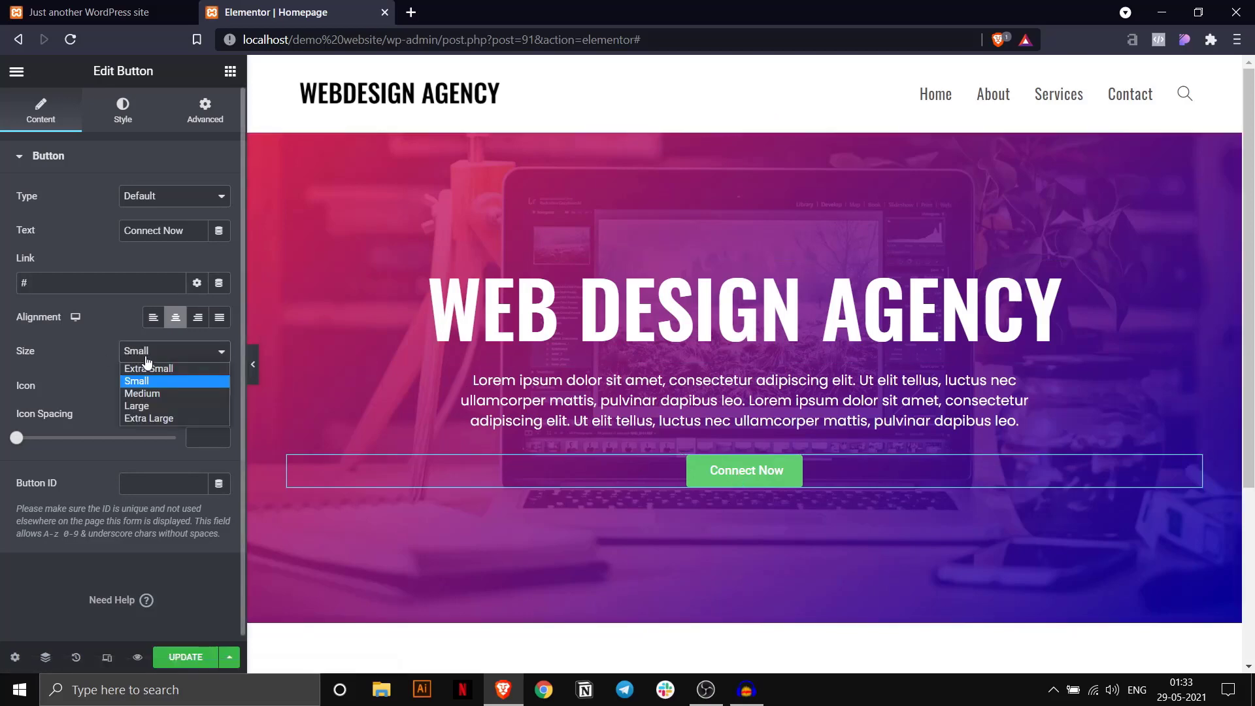
{"action": "left_click", "coordinate": [158, 391]}
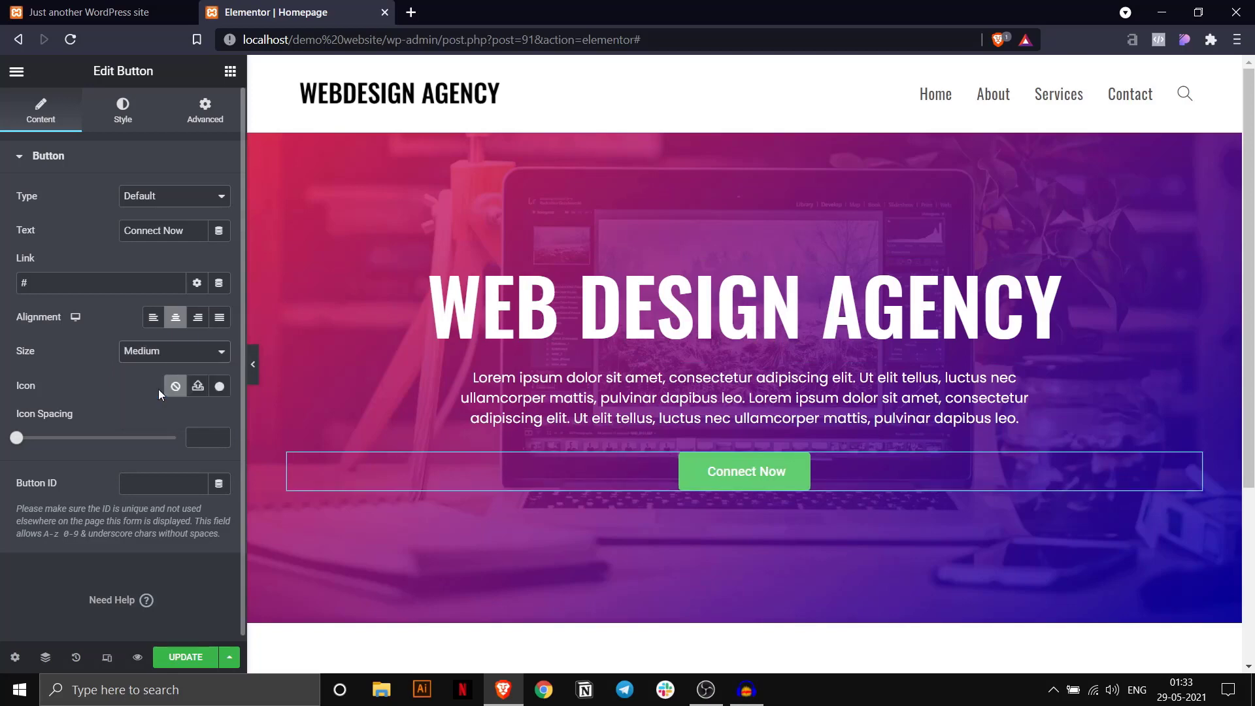
Find the double right-angle icon with the filter "rig", insert it in the button and position it After the text.
{"action": "left_click", "coordinate": [218, 387]}
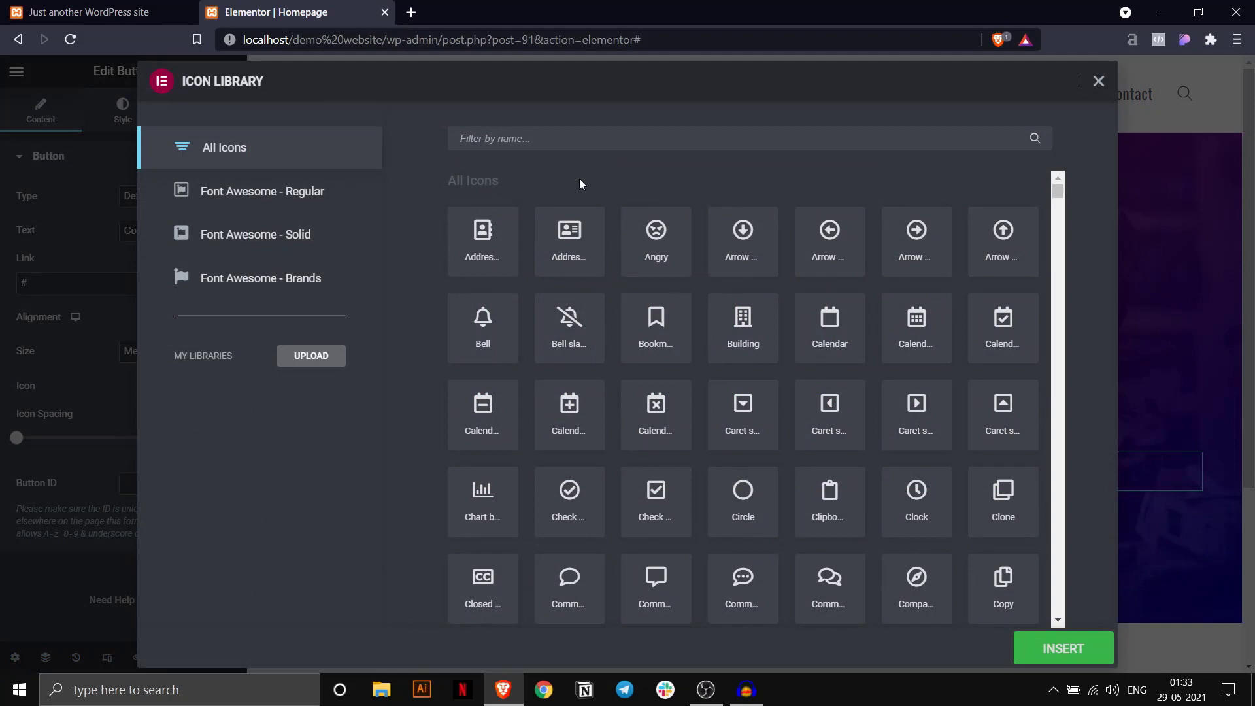
{"action": "type", "text": "rig"}
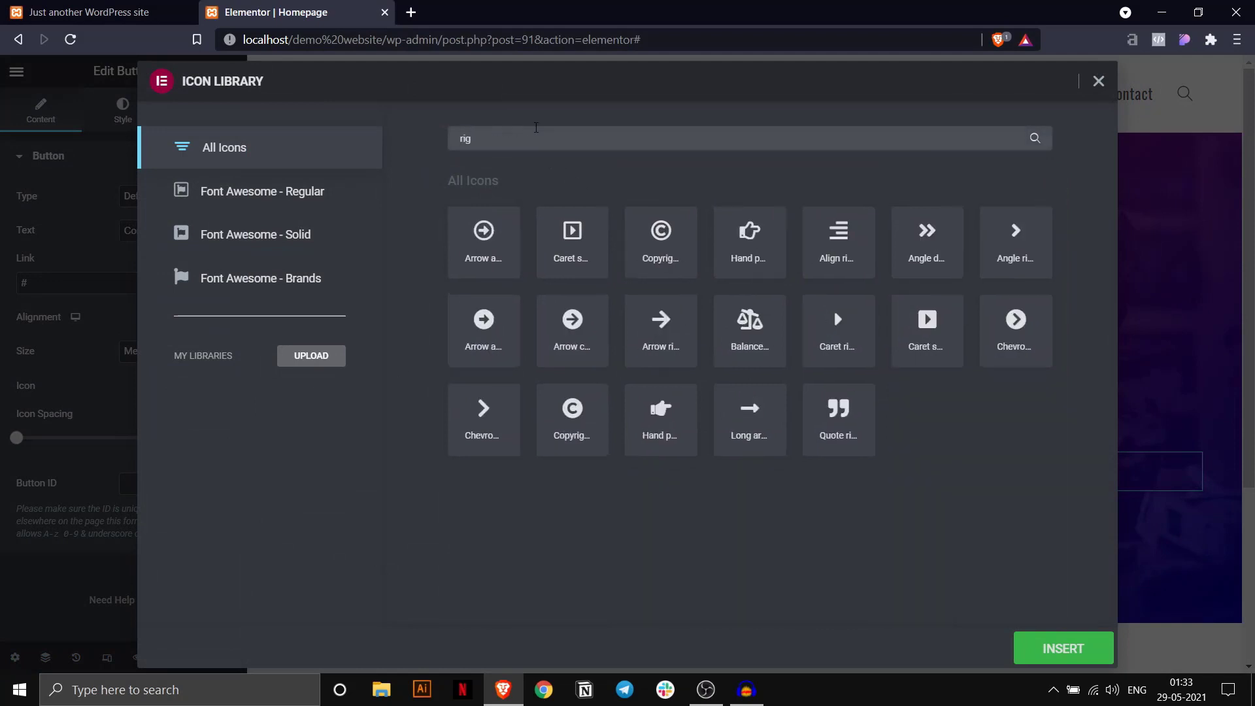
{"action": "left_click", "coordinate": [897, 239]}
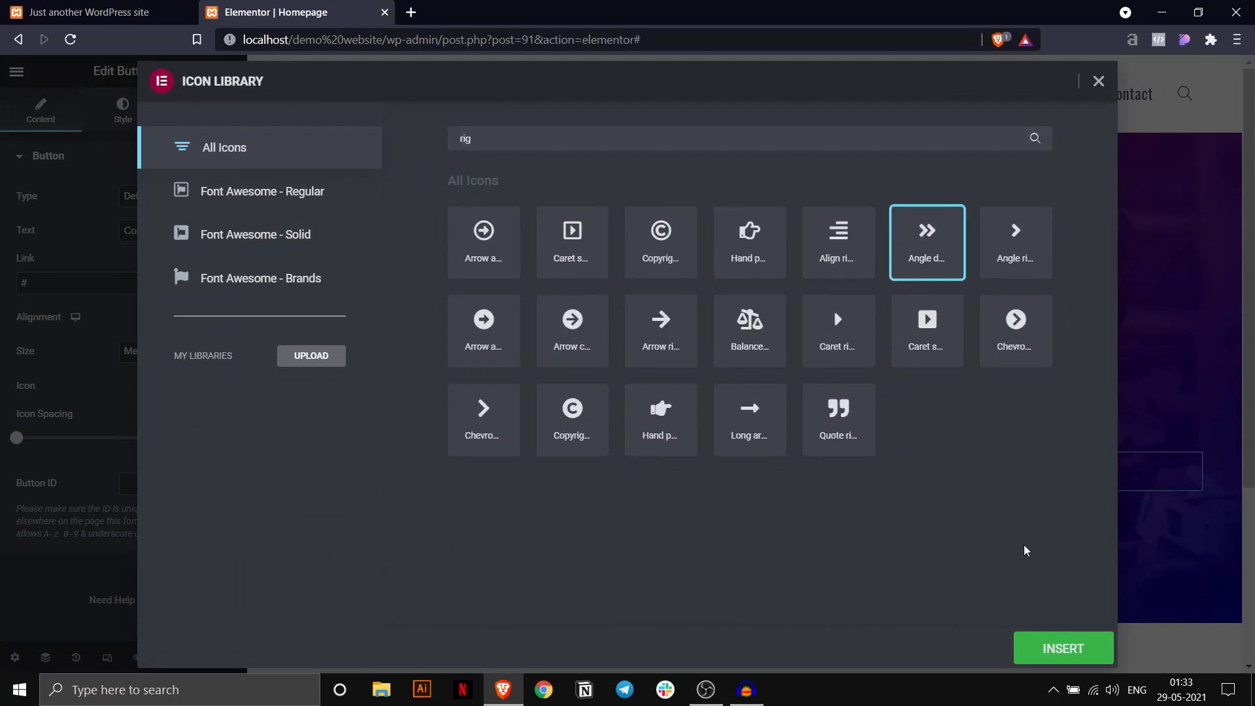
{"action": "left_click", "coordinate": [1063, 651]}
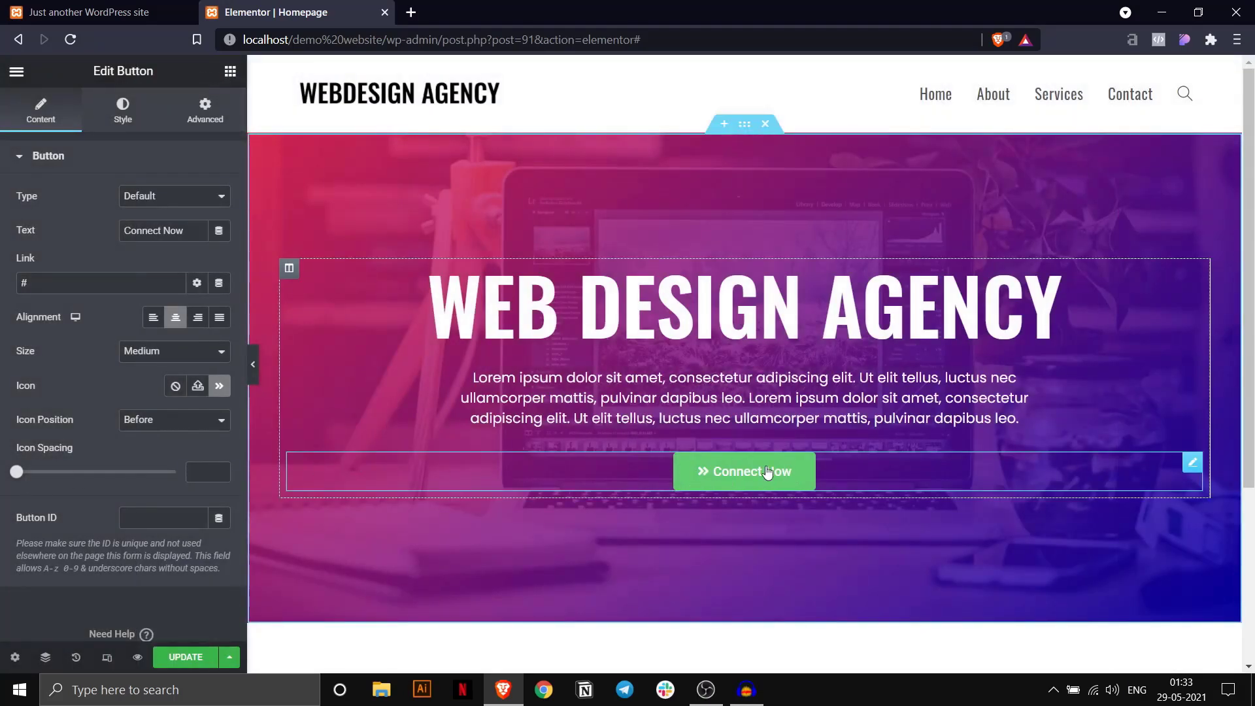
{"action": "left_click", "coordinate": [145, 424]}
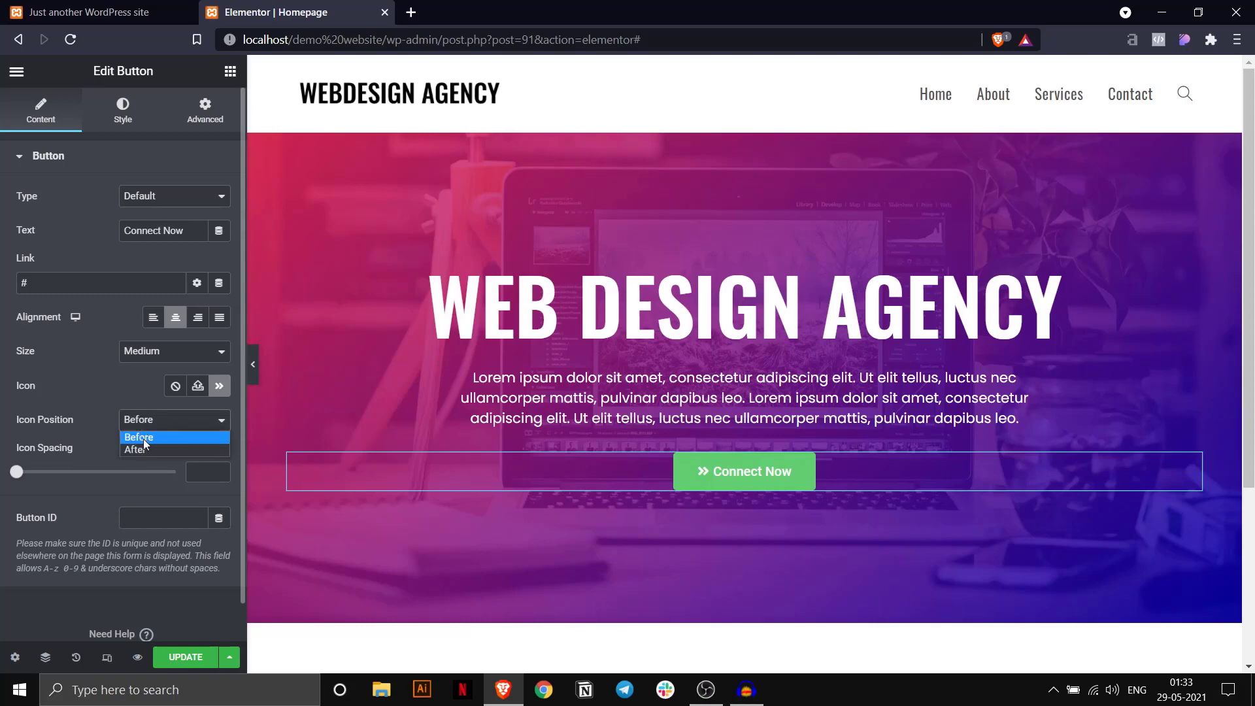
{"action": "left_click", "coordinate": [144, 449]}
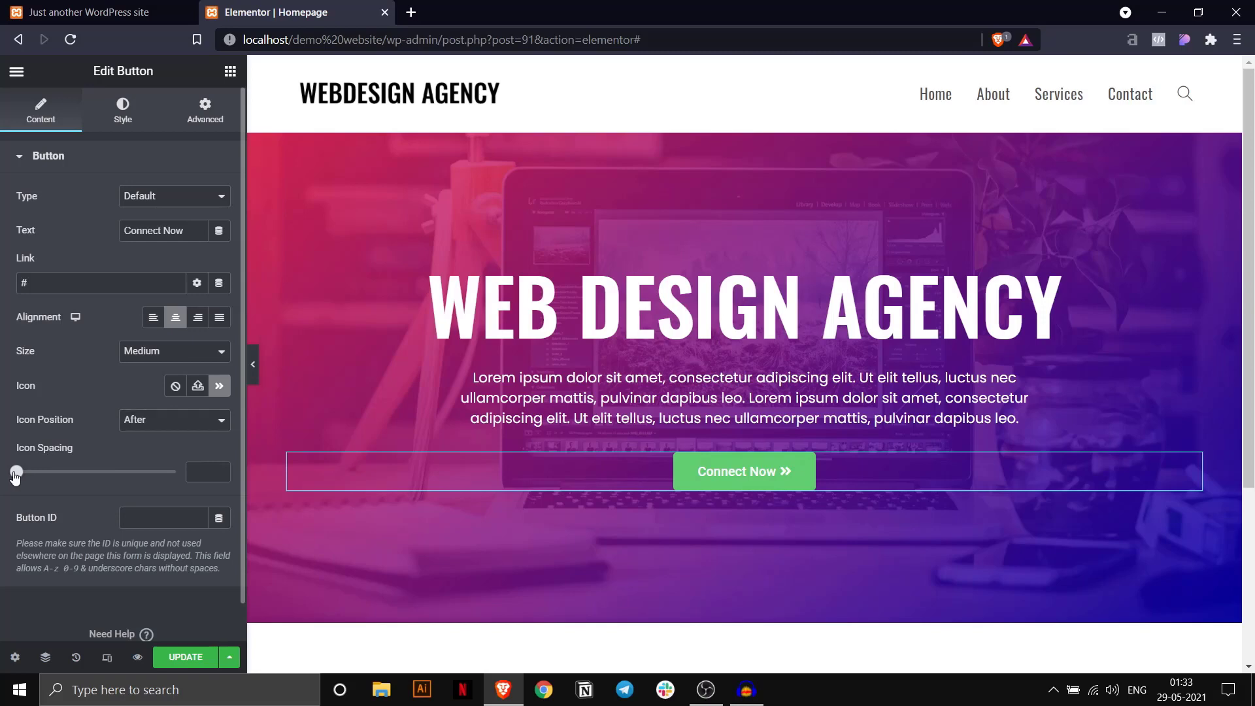
Try an icon spacing of 0 on the Connect Now button and clear the value again.
{"action": "mouse_move", "coordinate": [16, 474]}
{"action": "left_mouse_down"}
{"action": "mouse_move", "coordinate": [125, 471]}
{"action": "mouse_move", "coordinate": [3, 469]}
{"action": "left_mouse_up"}
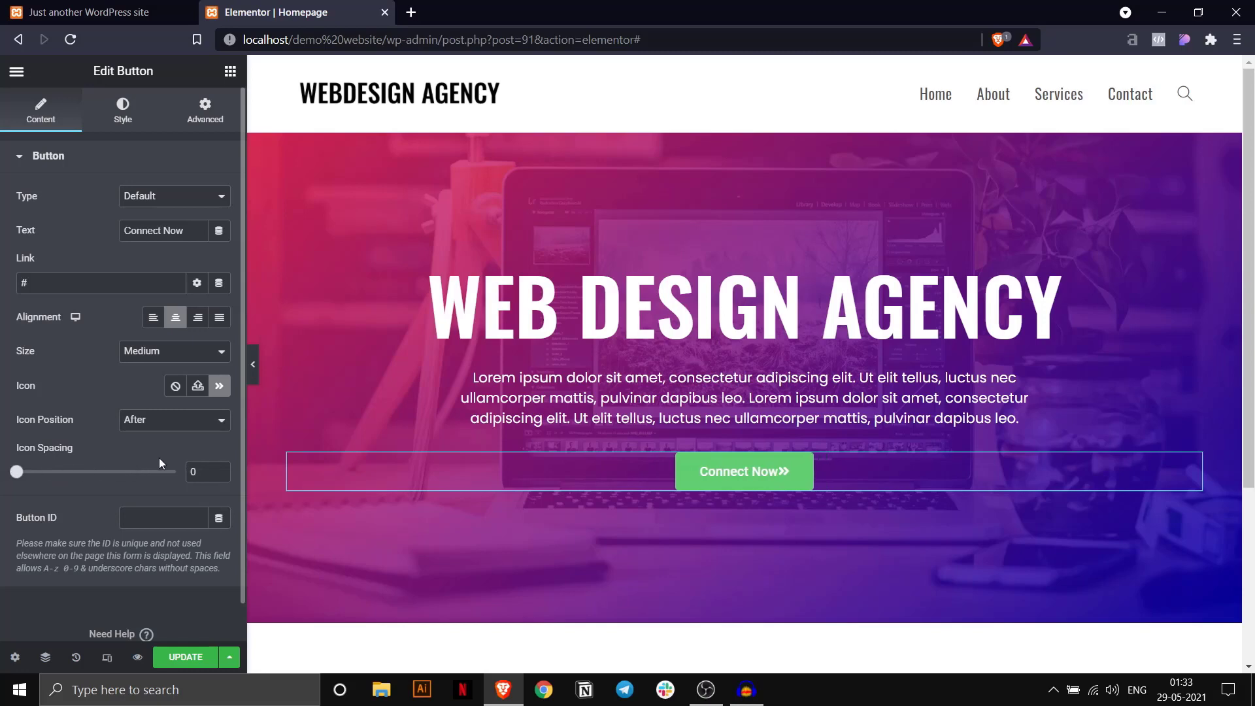
{"action": "left_click", "coordinate": [200, 467]}
{"action": "key", "text": "BackSpace"}
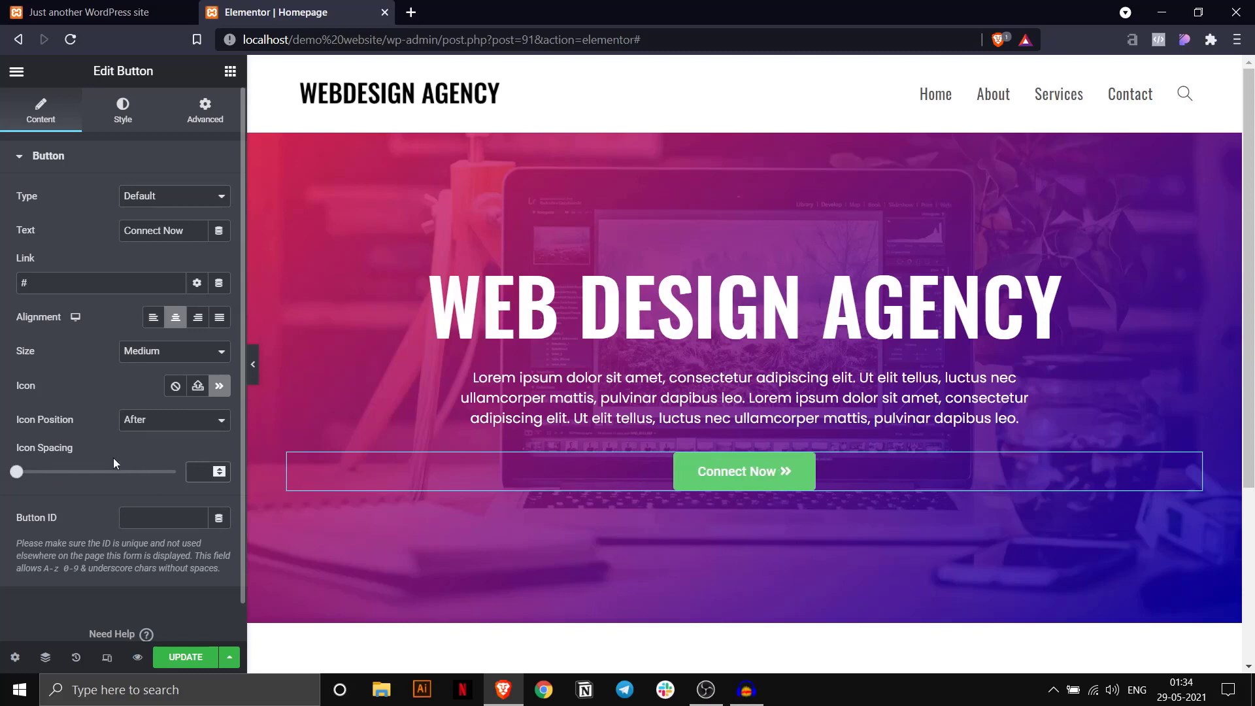
Set the Connect Now button's typography to the Poppins font family.
{"action": "left_click", "coordinate": [123, 123]}
{"action": "left_click", "coordinate": [122, 124]}
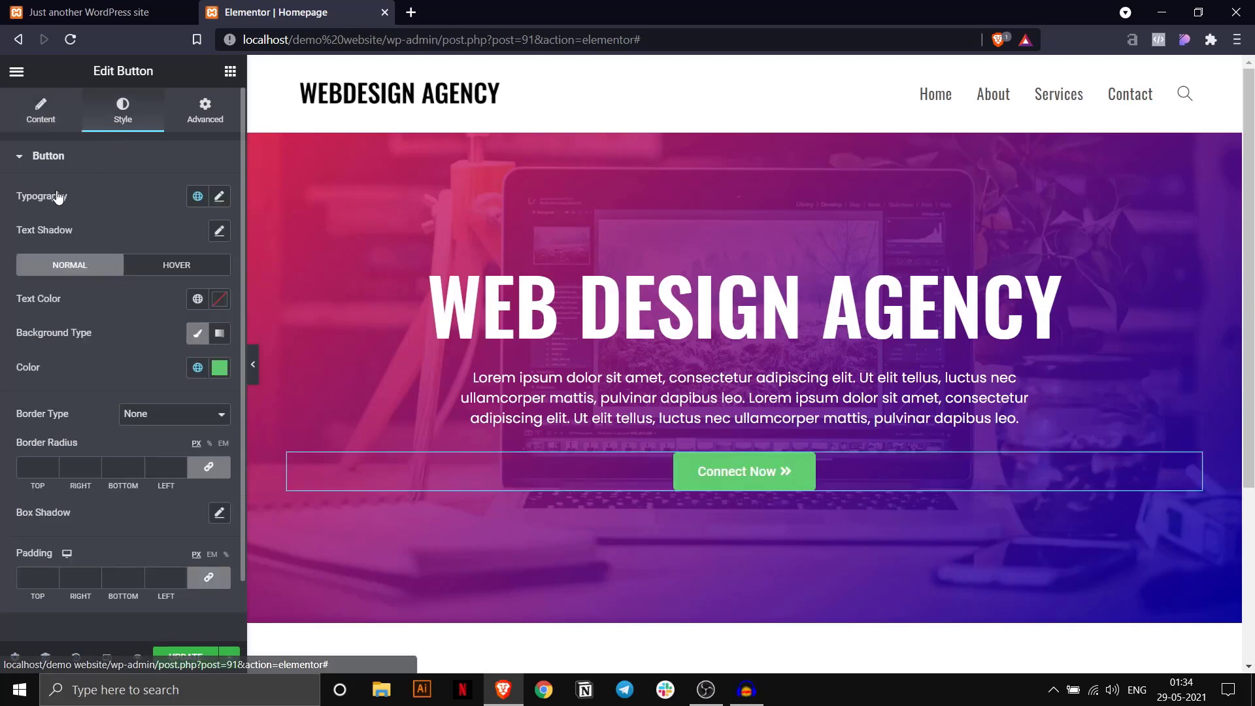
{"action": "left_click", "coordinate": [219, 197]}
{"action": "left_click", "coordinate": [162, 272]}
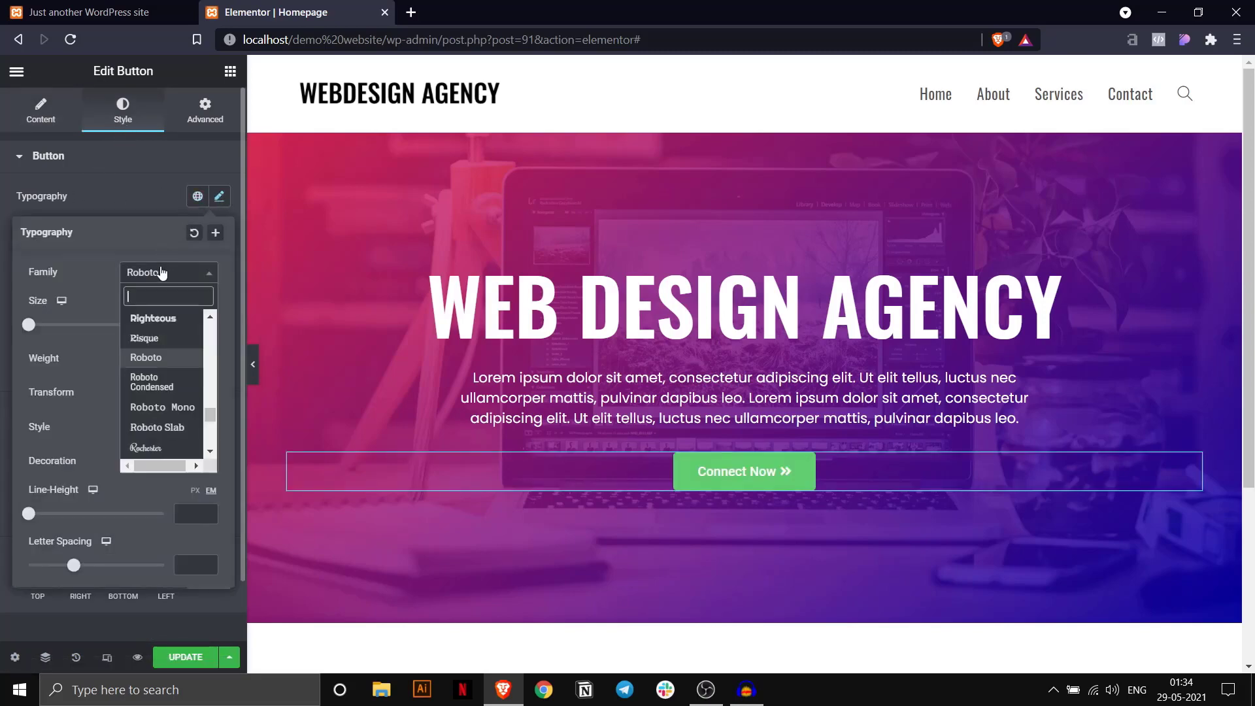
{"action": "type", "text": "po"}
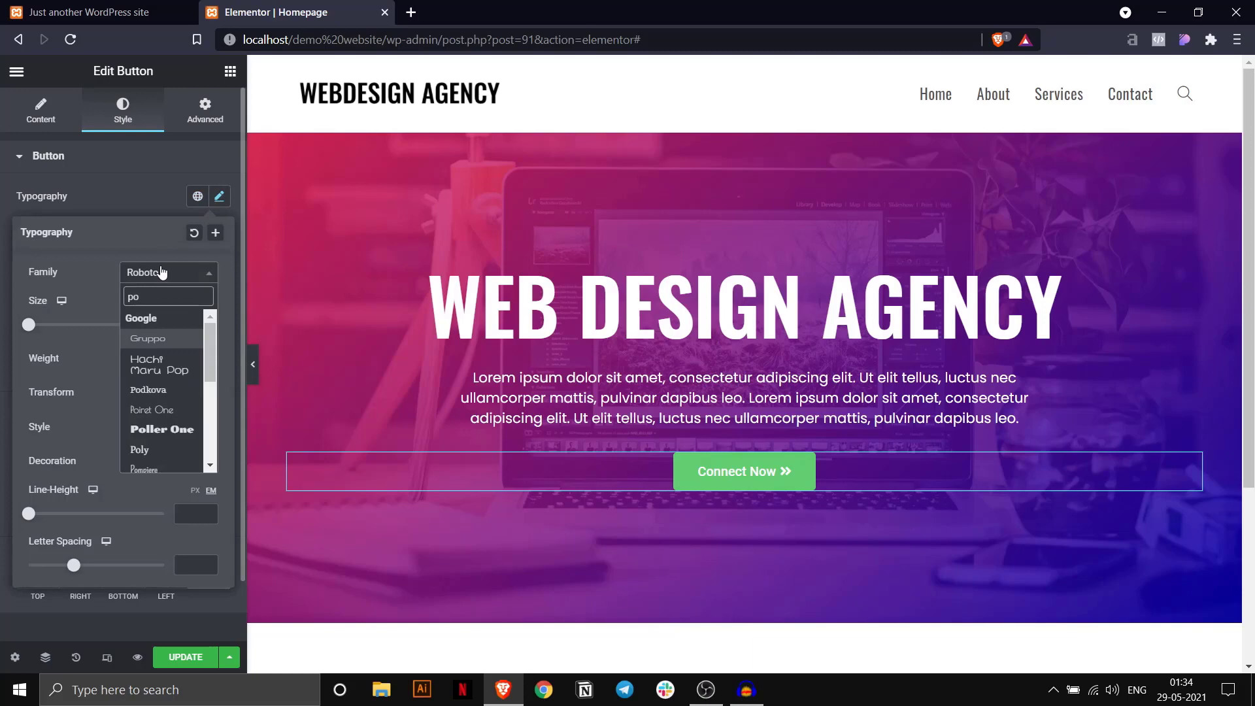
{"action": "type", "text": "pp"}
{"action": "key", "text": "Return"}
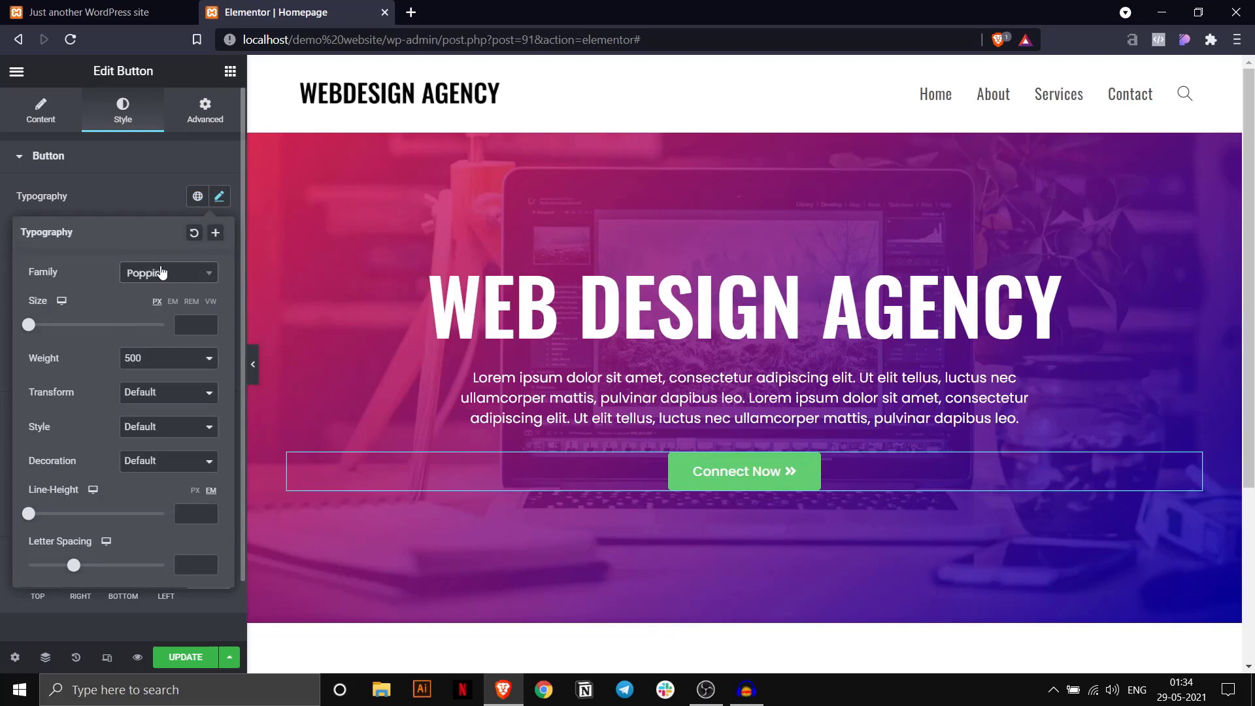
{"action": "left_click", "coordinate": [121, 199]}
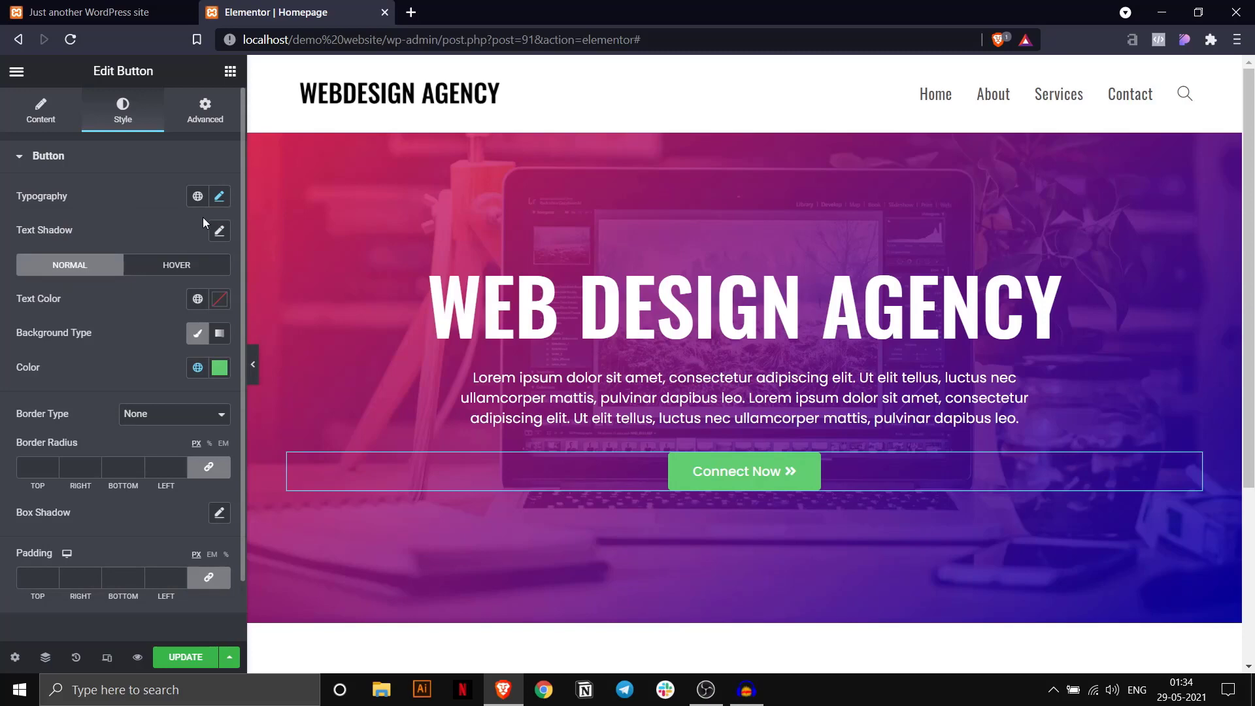
{"action": "left_click", "coordinate": [219, 197]}
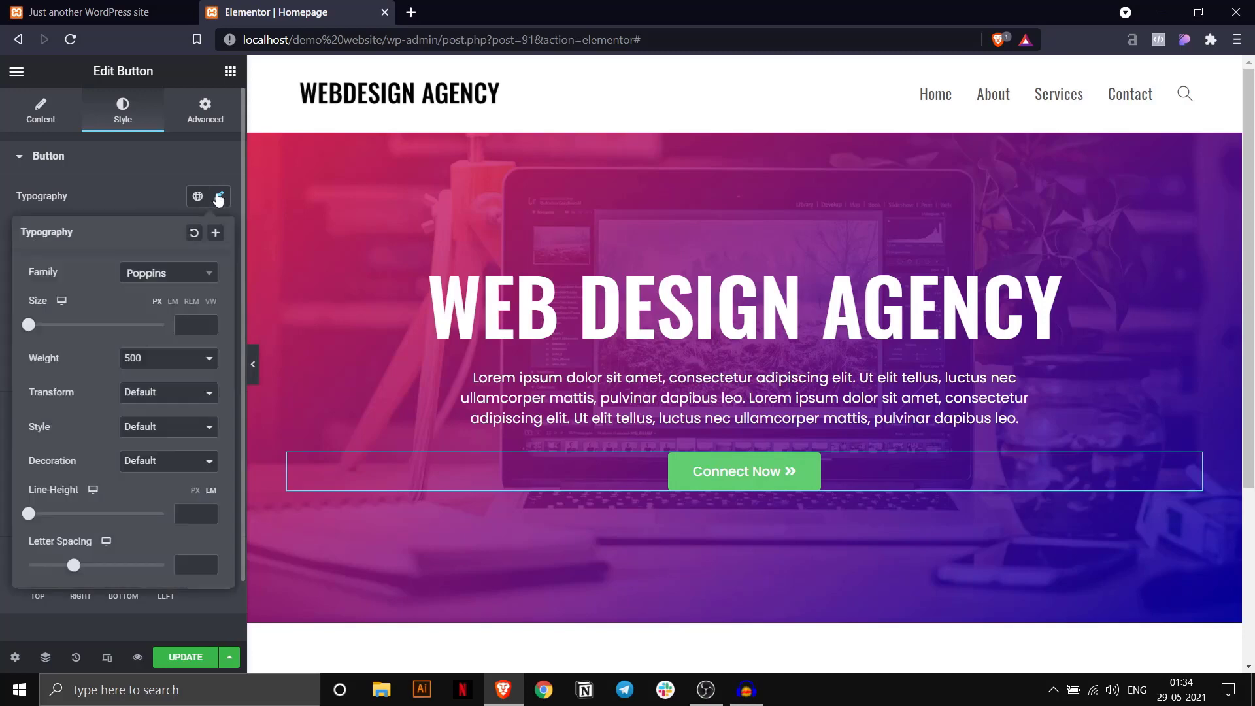
{"action": "left_click", "coordinate": [146, 208]}
Make the Connect Now button's normal-state text black and its background white (#FFFFFF).
{"action": "left_click", "coordinate": [220, 299]}
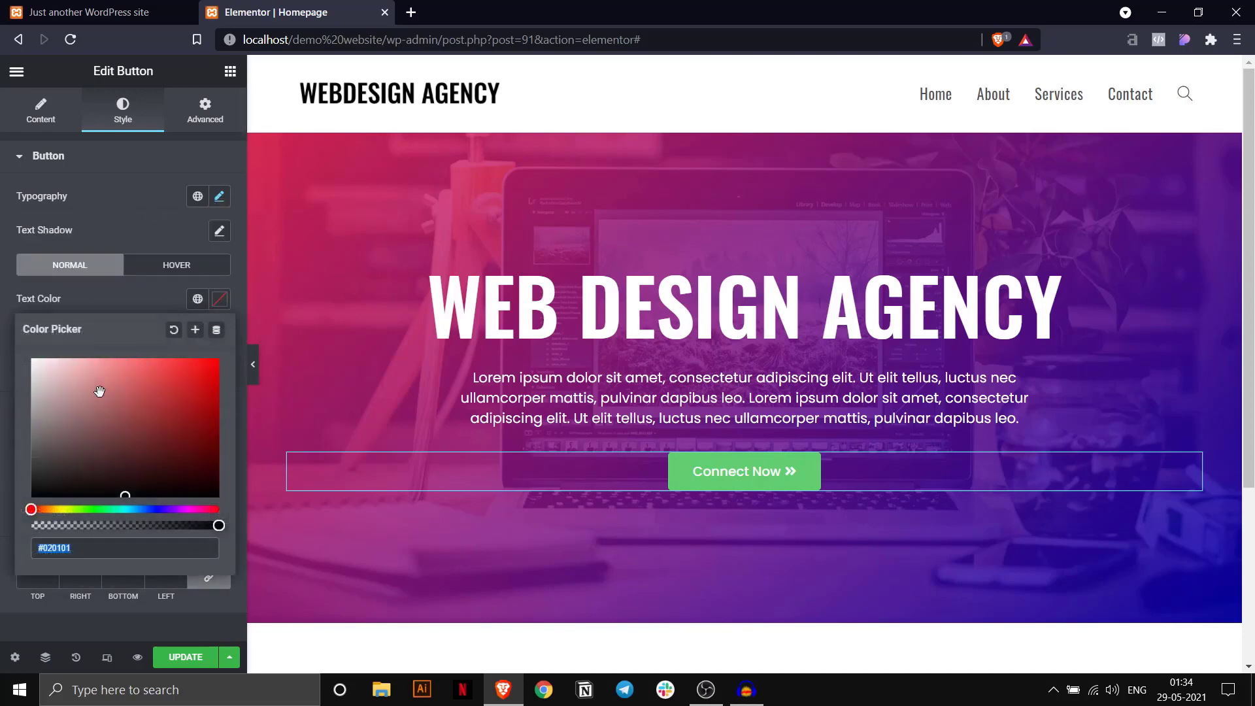
{"action": "left_click_drag", "start_coordinate": [99, 395], "coordinate": [27, 508]}
{"action": "left_click", "coordinate": [108, 308]}
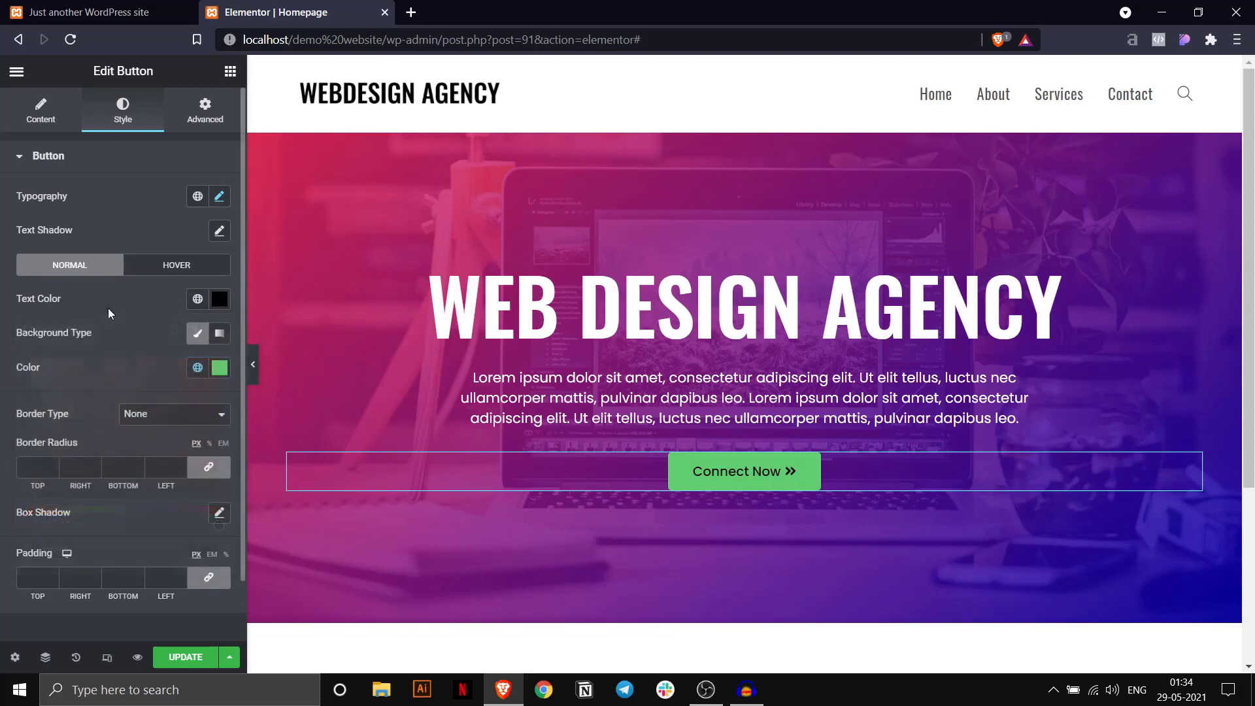
{"action": "left_click", "coordinate": [220, 372]}
{"action": "left_click", "coordinate": [24, 426]}
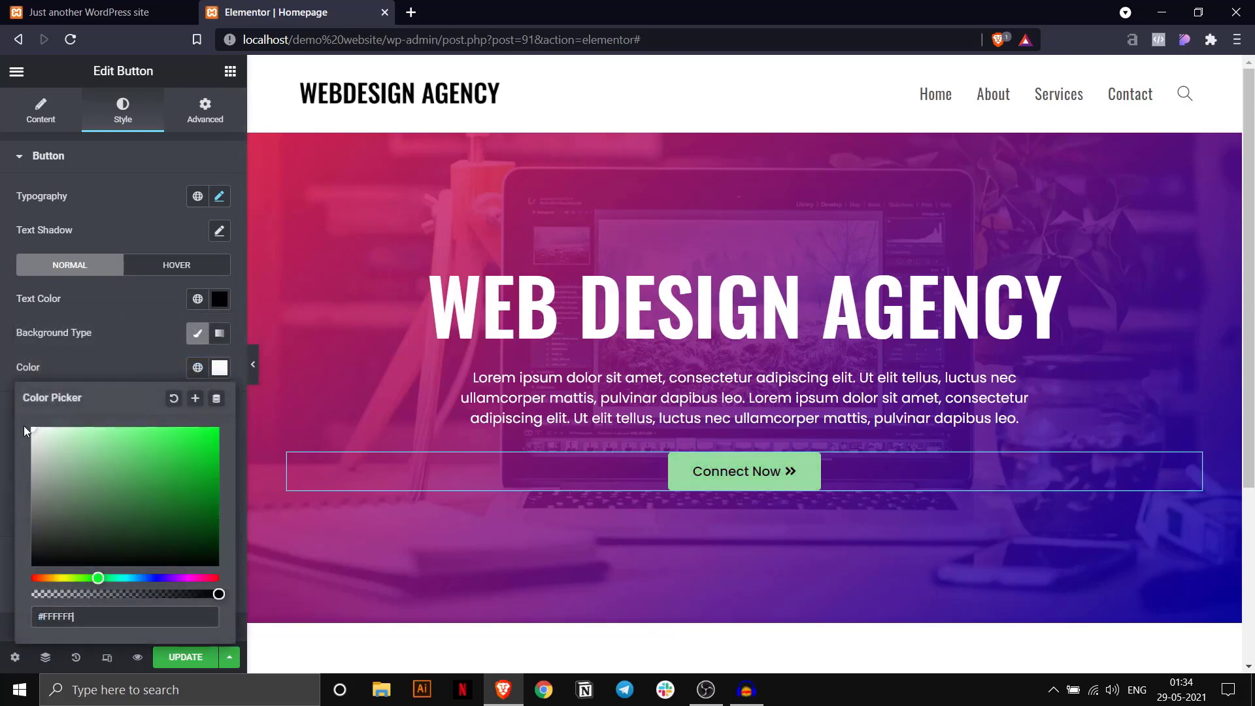
{"action": "left_click", "coordinate": [97, 369]}
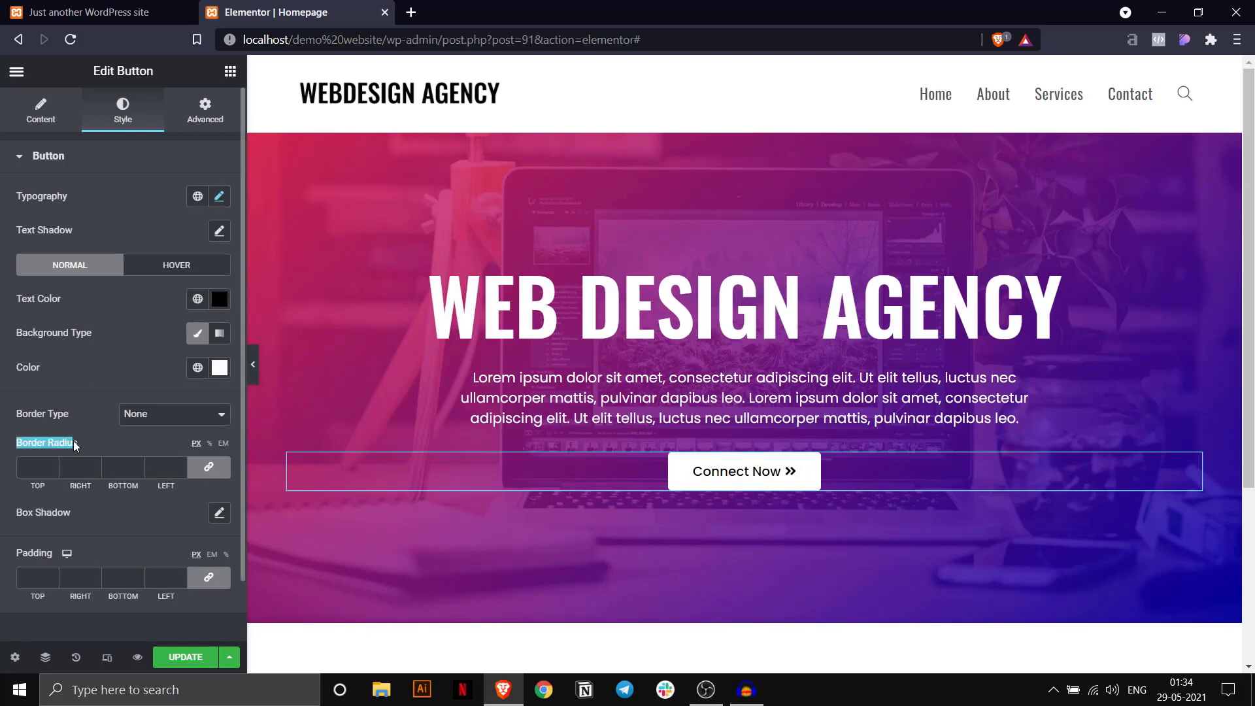
Try a 10 px border radius on the button, compare it with the demo's button, and set all corners to 50 px.
{"action": "left_click", "coordinate": [32, 466]}
{"action": "type", "text": "10"}
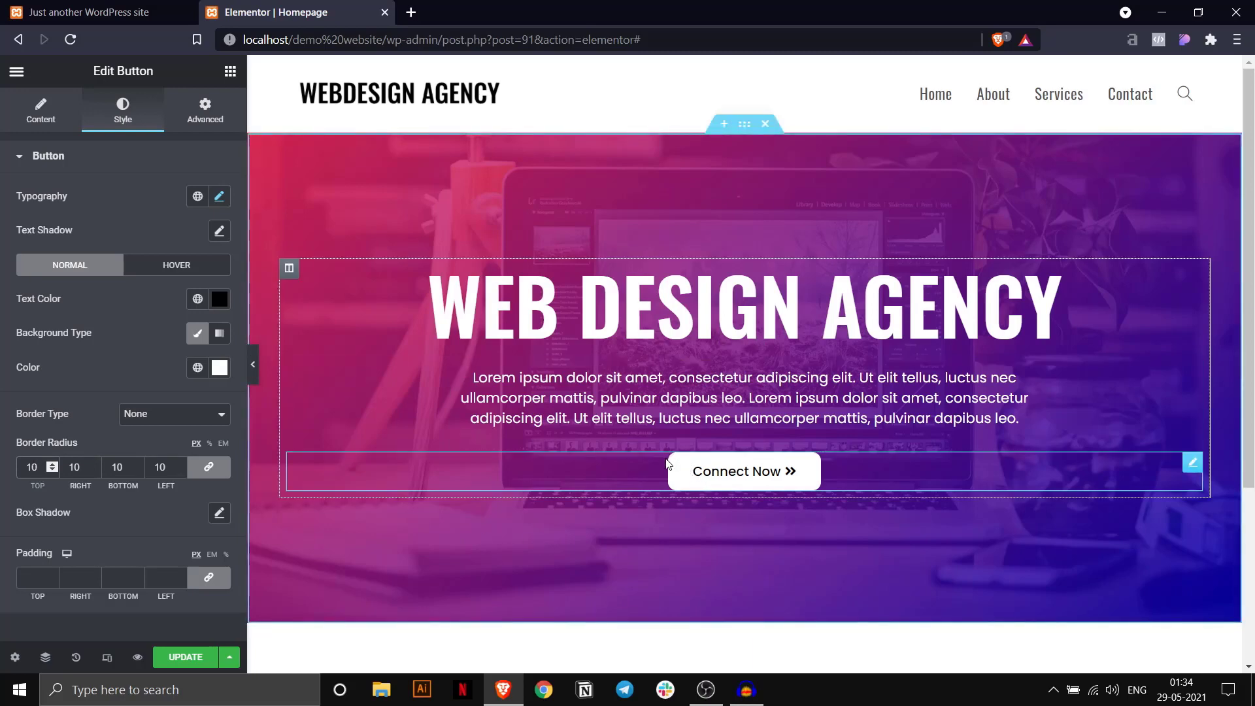
{"action": "left_click", "coordinate": [98, 11]}
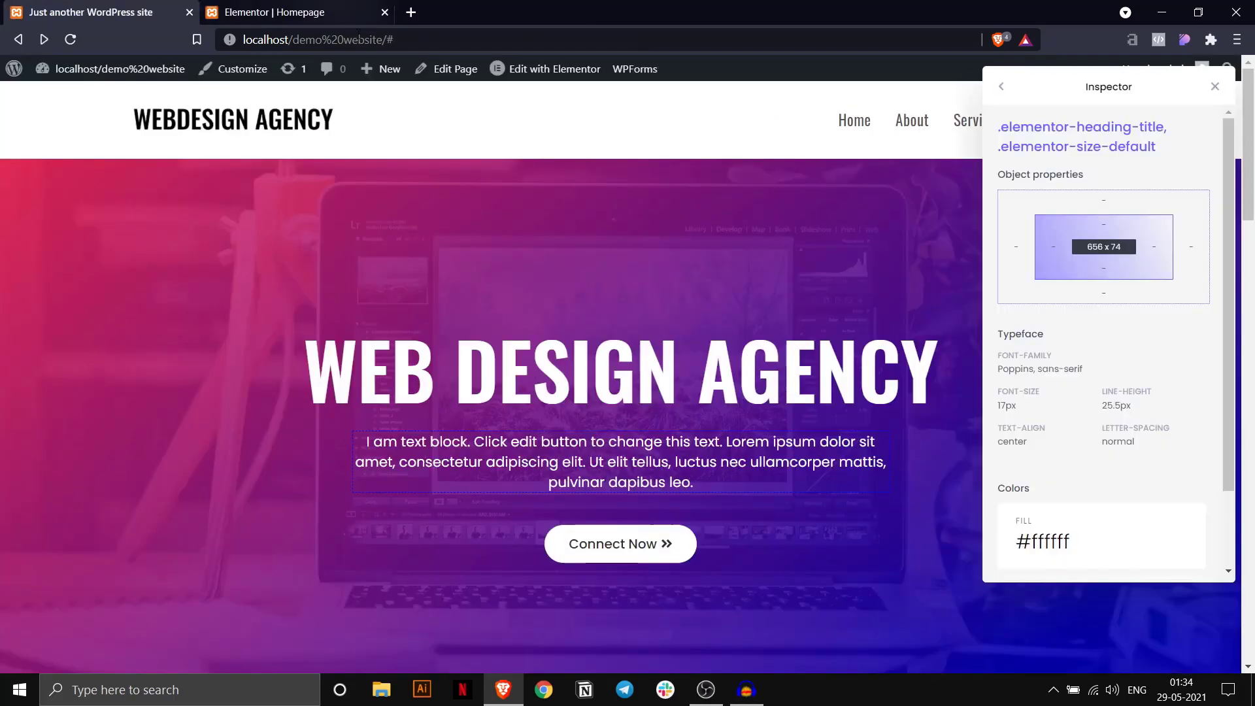
{"action": "left_click", "coordinate": [274, 12]}
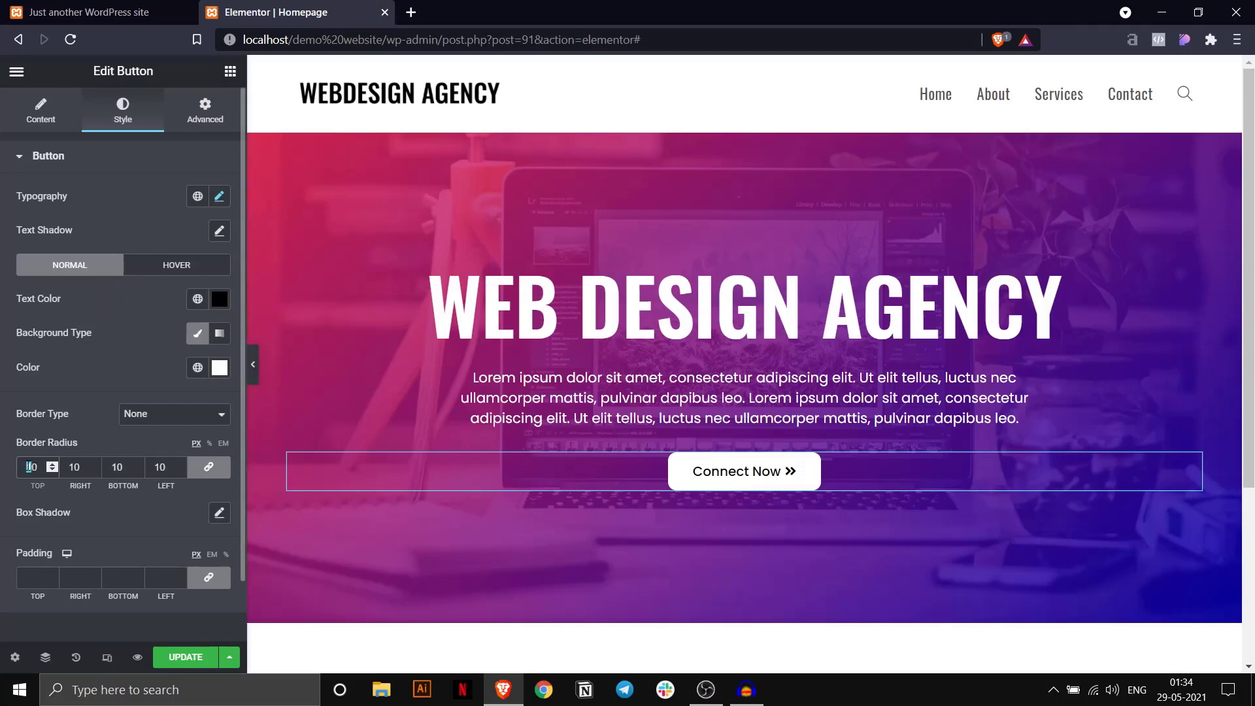
{"action": "type", "text": "5"}
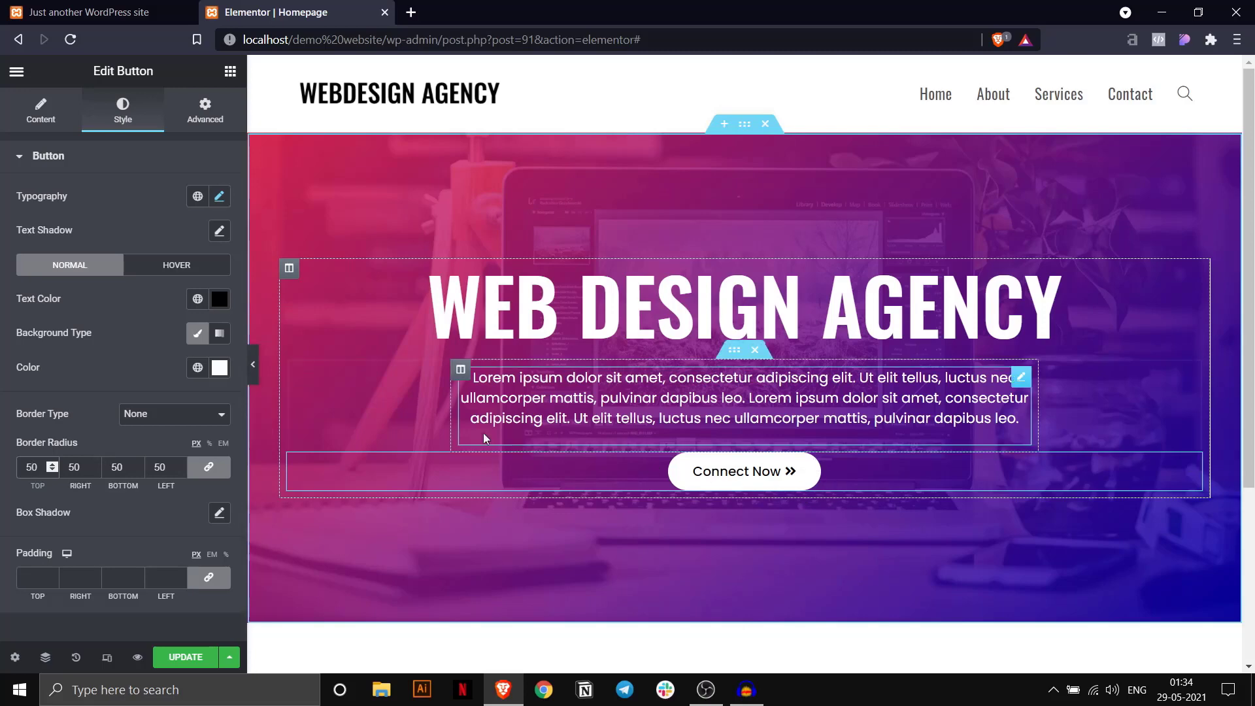
Style the button's hover state with white text, a black background and the Grow animation.
{"action": "left_click", "coordinate": [162, 265]}
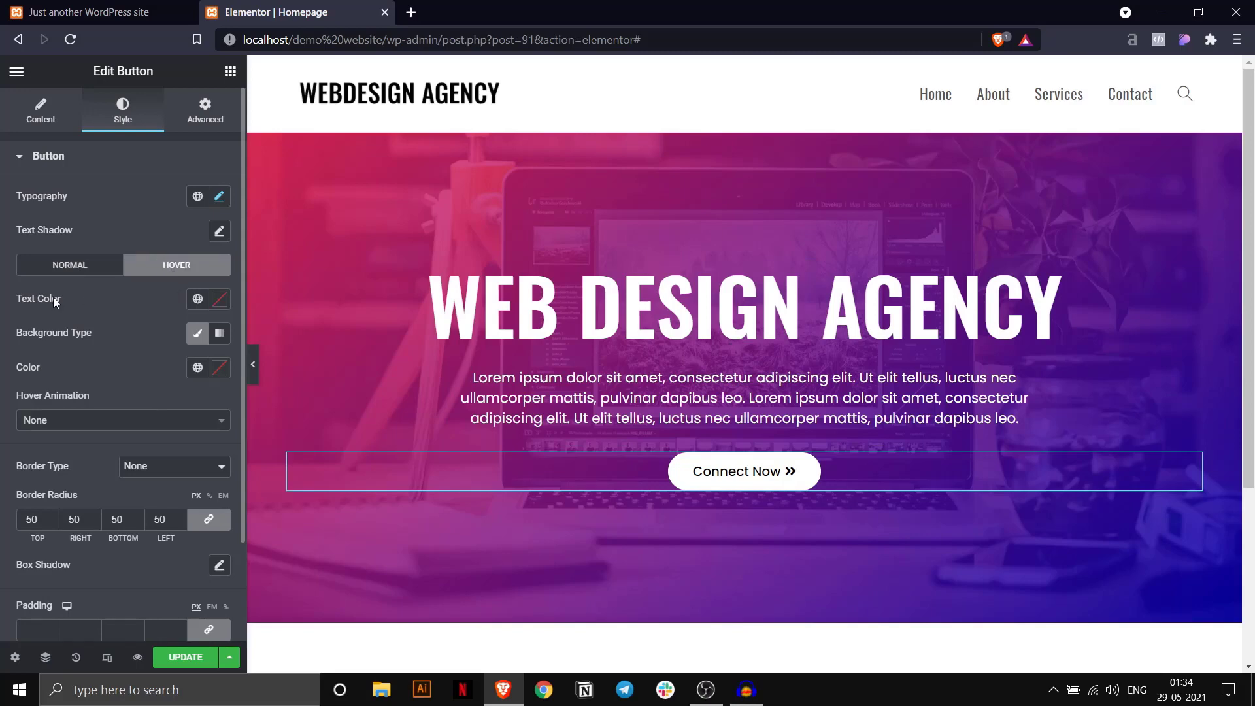
{"action": "left_click", "coordinate": [220, 298]}
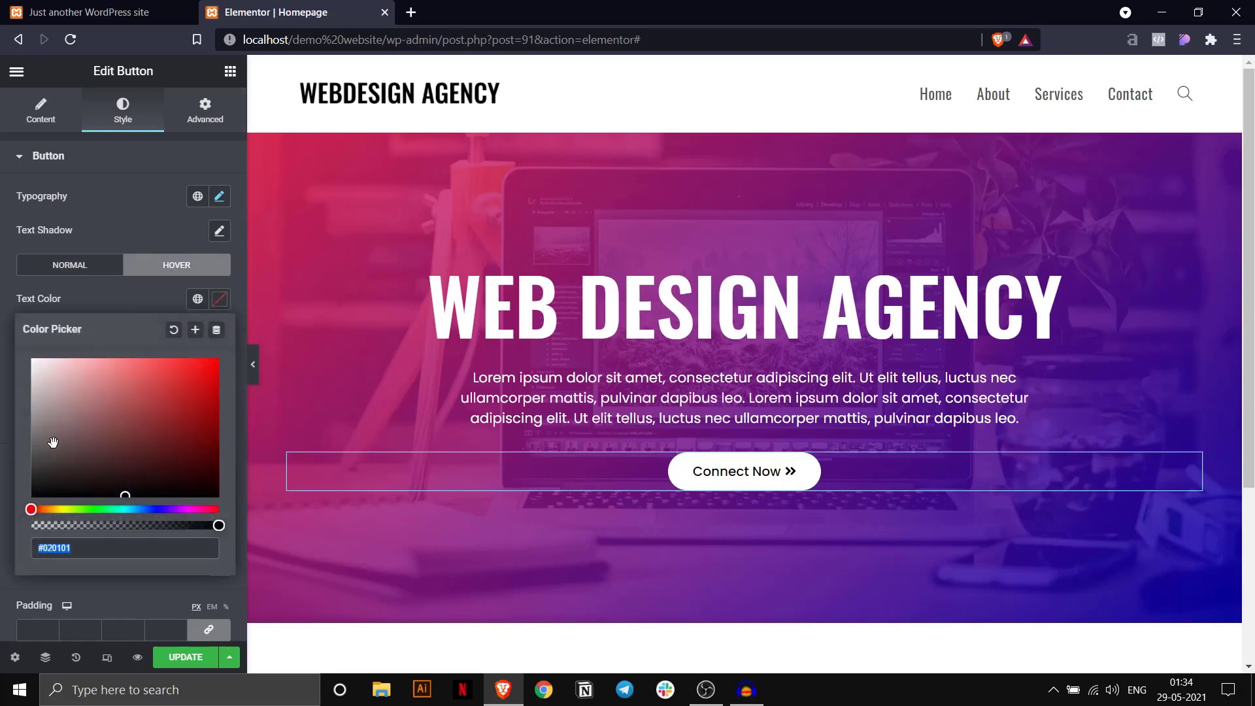
{"action": "left_click", "coordinate": [43, 373]}
{"action": "left_click", "coordinate": [120, 298]}
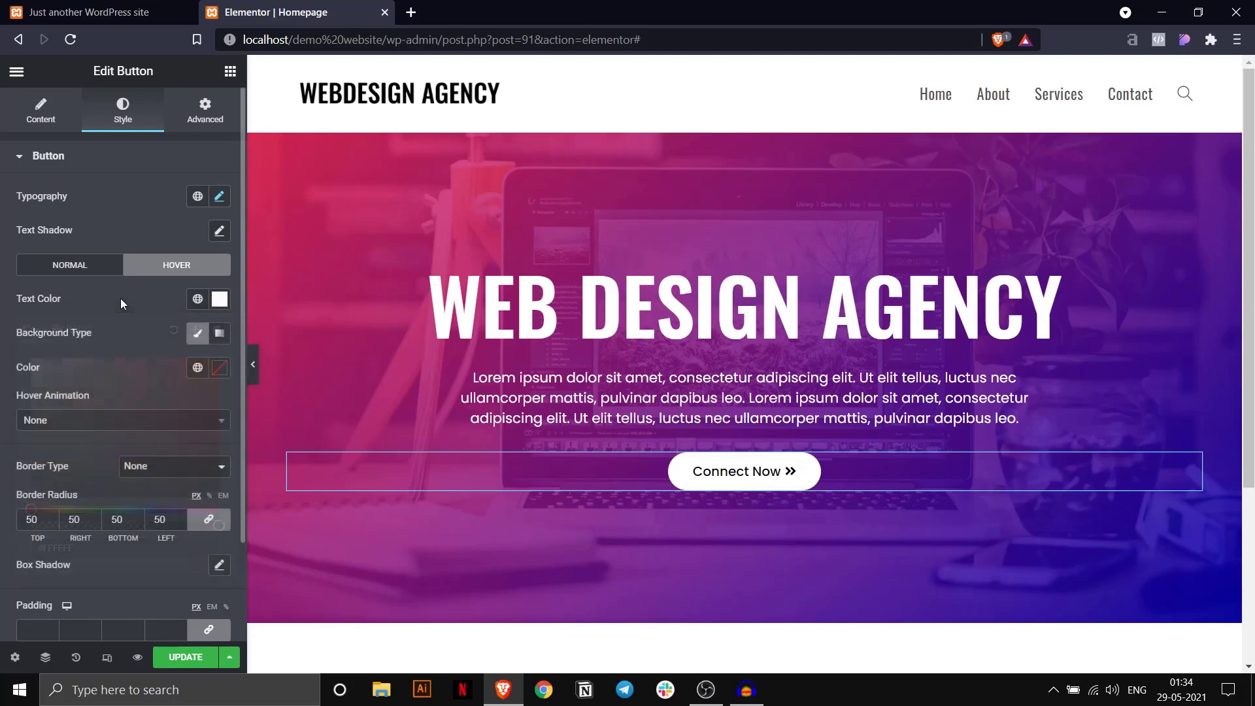
{"action": "left_click", "coordinate": [222, 368]}
{"action": "left_click", "coordinate": [219, 564]}
{"action": "left_click", "coordinate": [138, 331]}
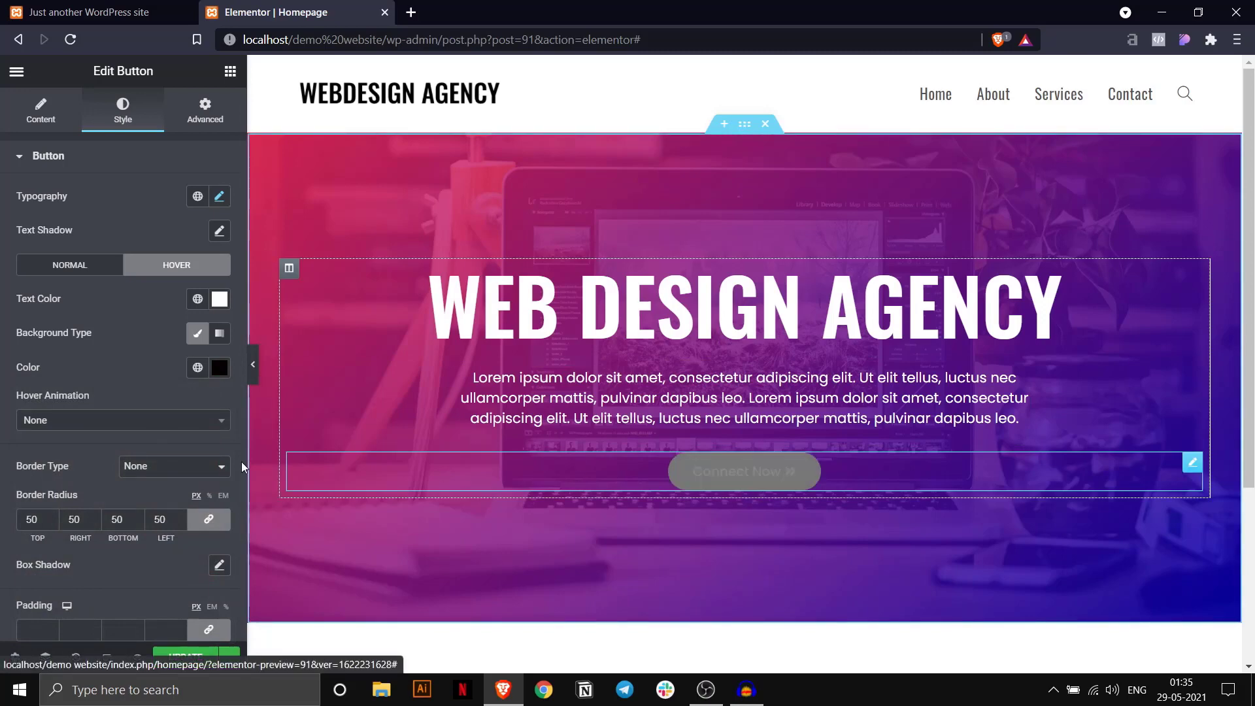
{"action": "left_click", "coordinate": [85, 420]}
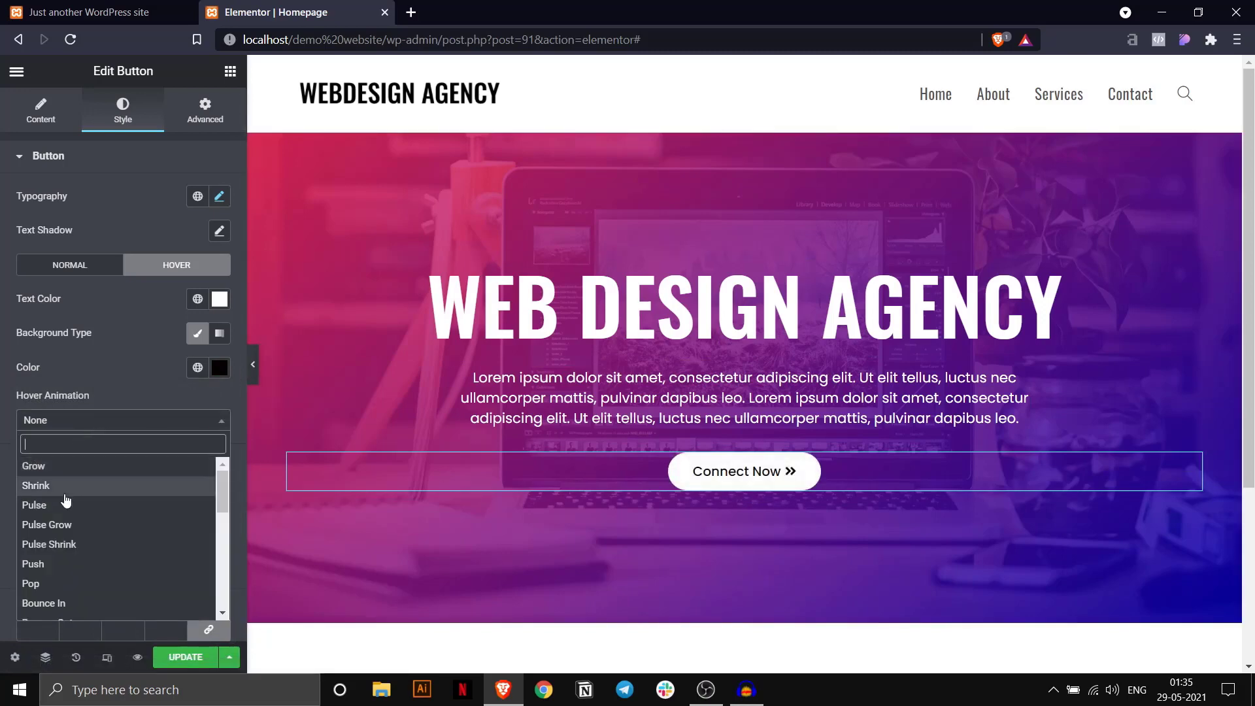
{"action": "left_click", "coordinate": [76, 468]}
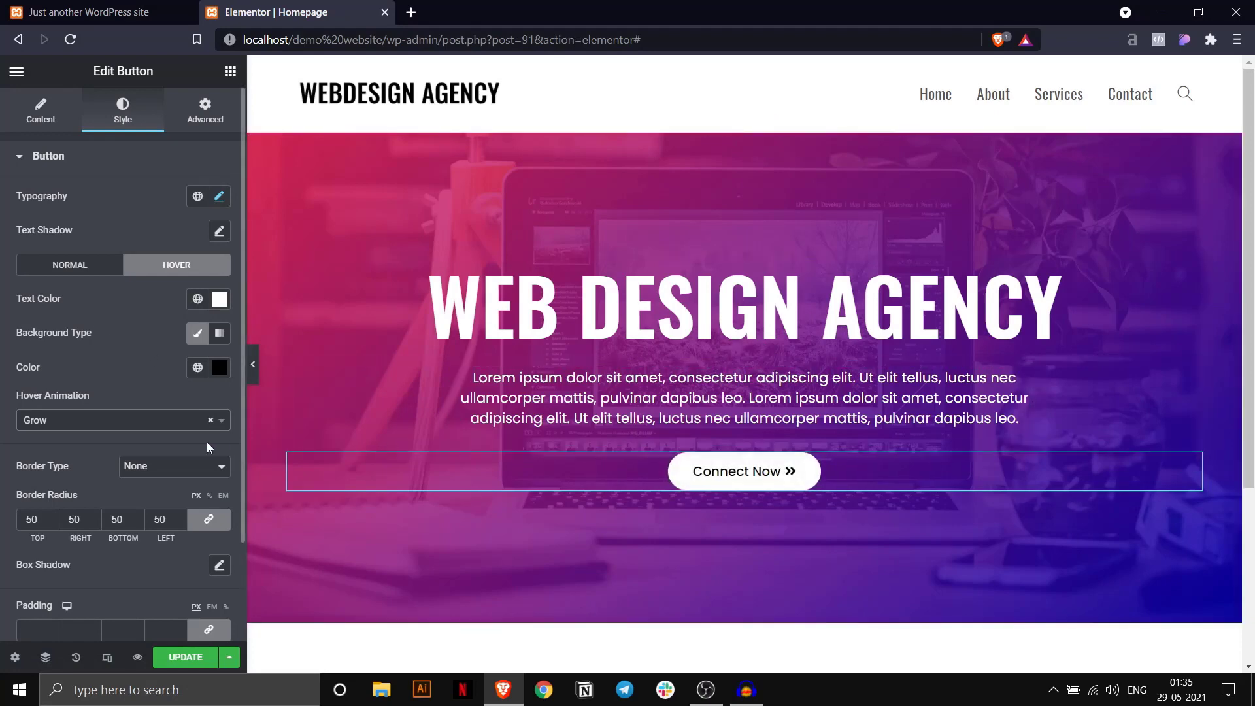
Try a Dotted border with a width of 2 on all sides of the button and set the border type back to None.
{"action": "left_click", "coordinate": [165, 467]}
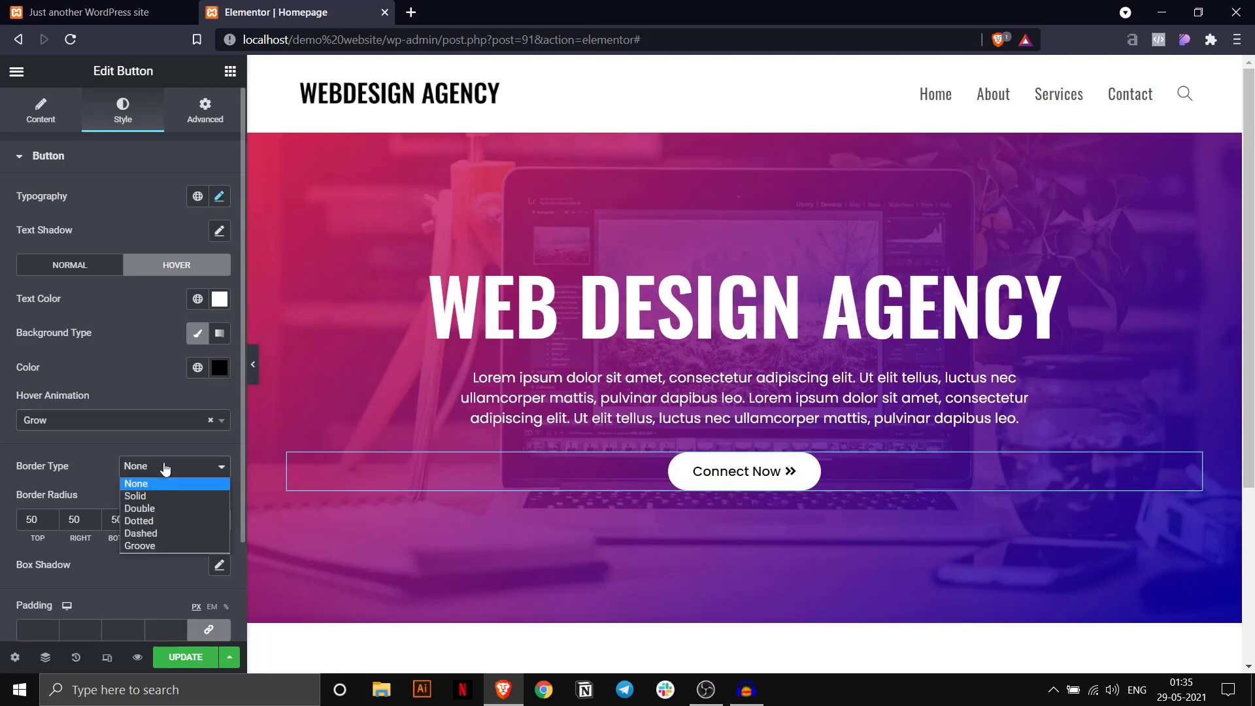
{"action": "left_click", "coordinate": [150, 520]}
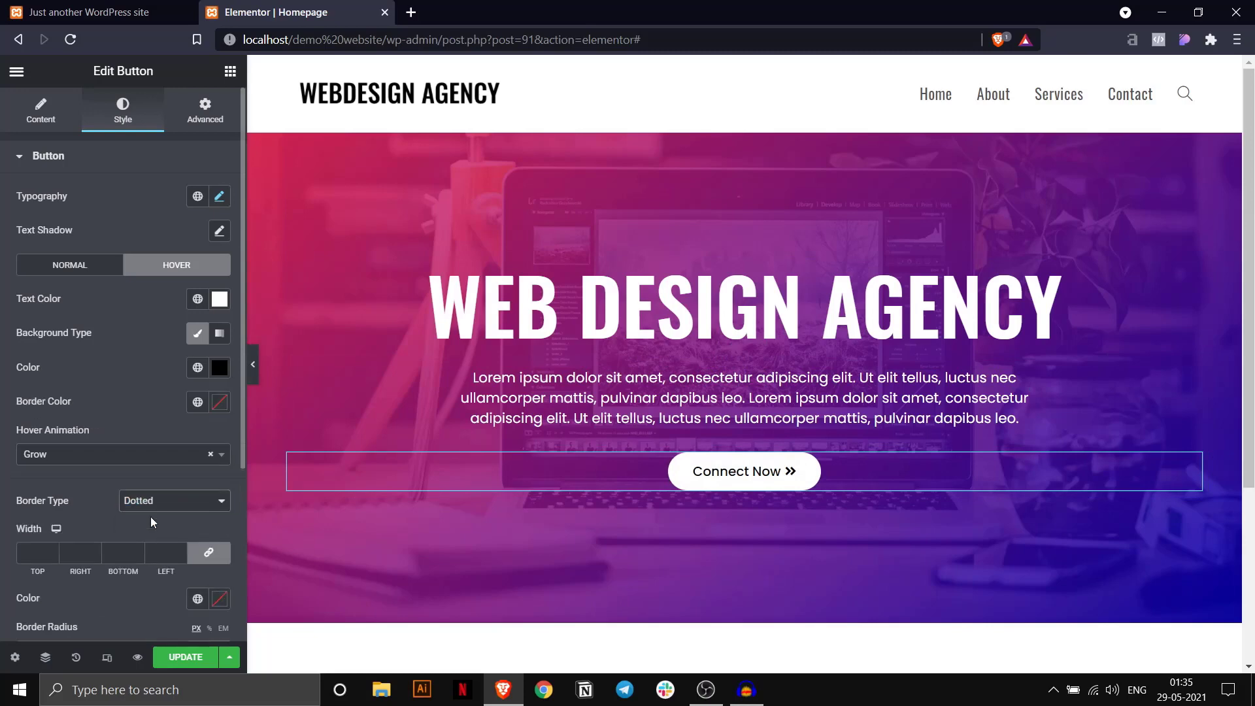
{"action": "left_click", "coordinate": [32, 554]}
{"action": "type", "text": "2"}
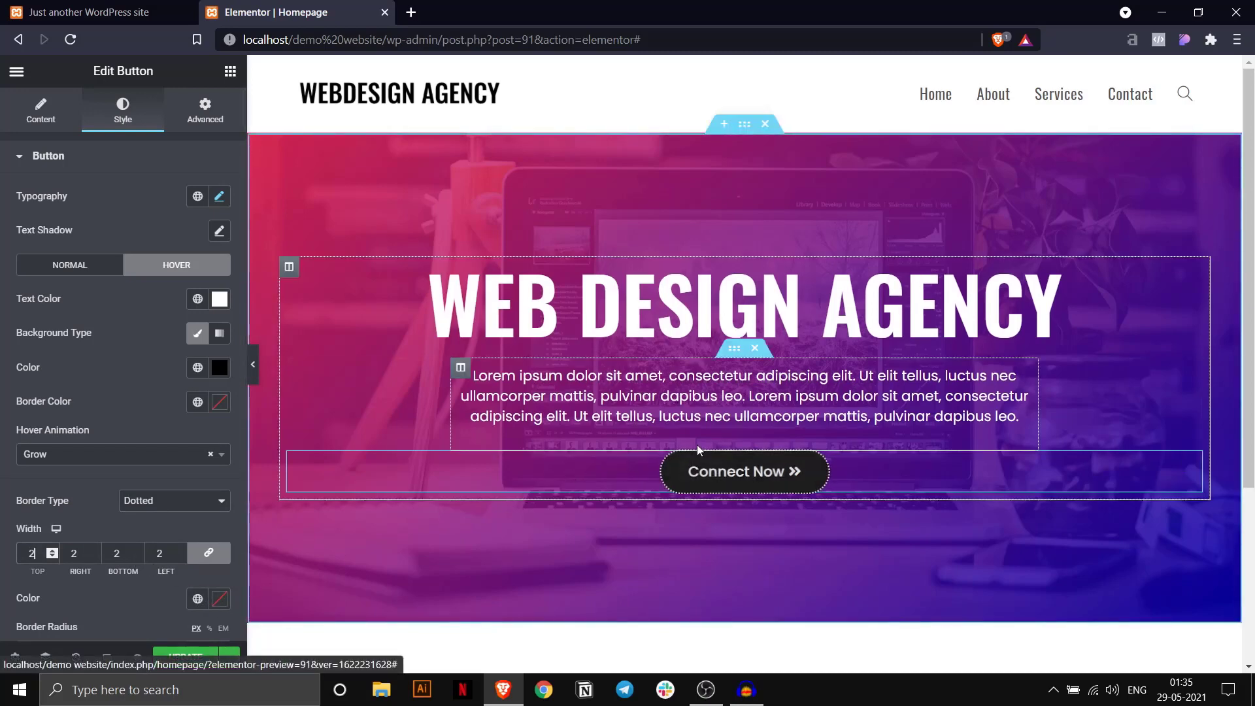
{"action": "left_click", "coordinate": [175, 456]}
{"action": "left_click", "coordinate": [163, 455]}
{"action": "left_click", "coordinate": [167, 502]}
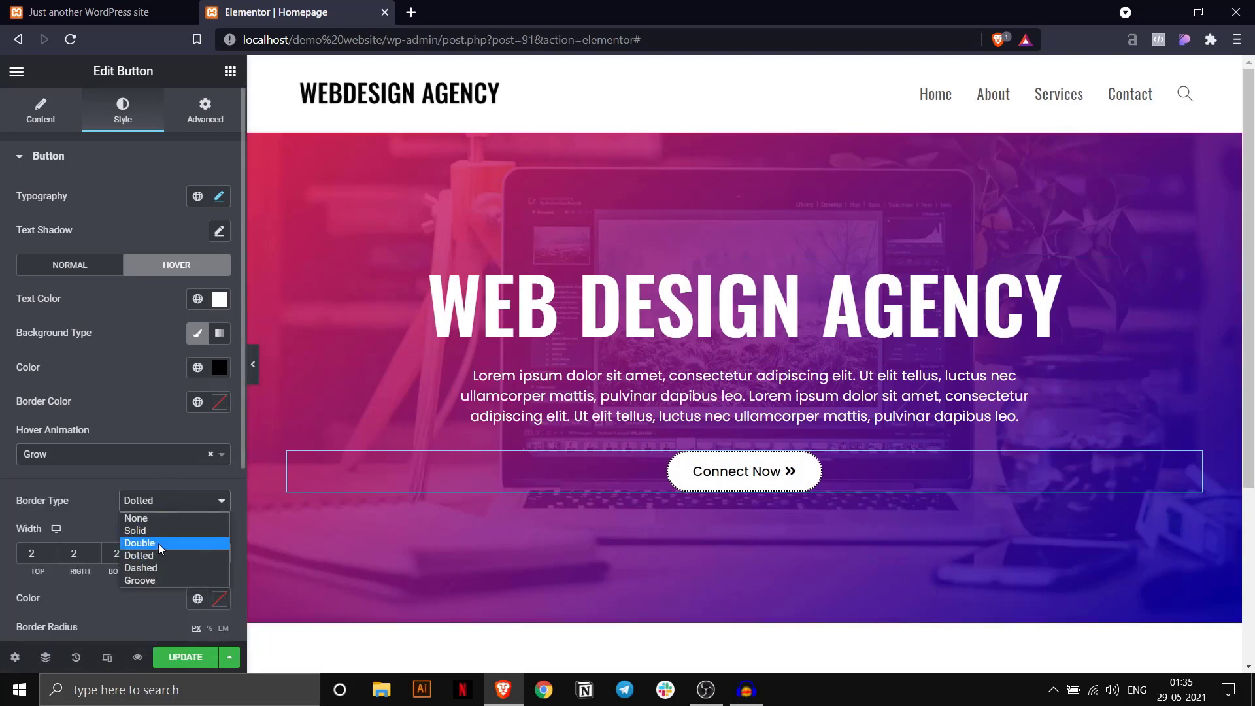
{"action": "left_click", "coordinate": [151, 519]}
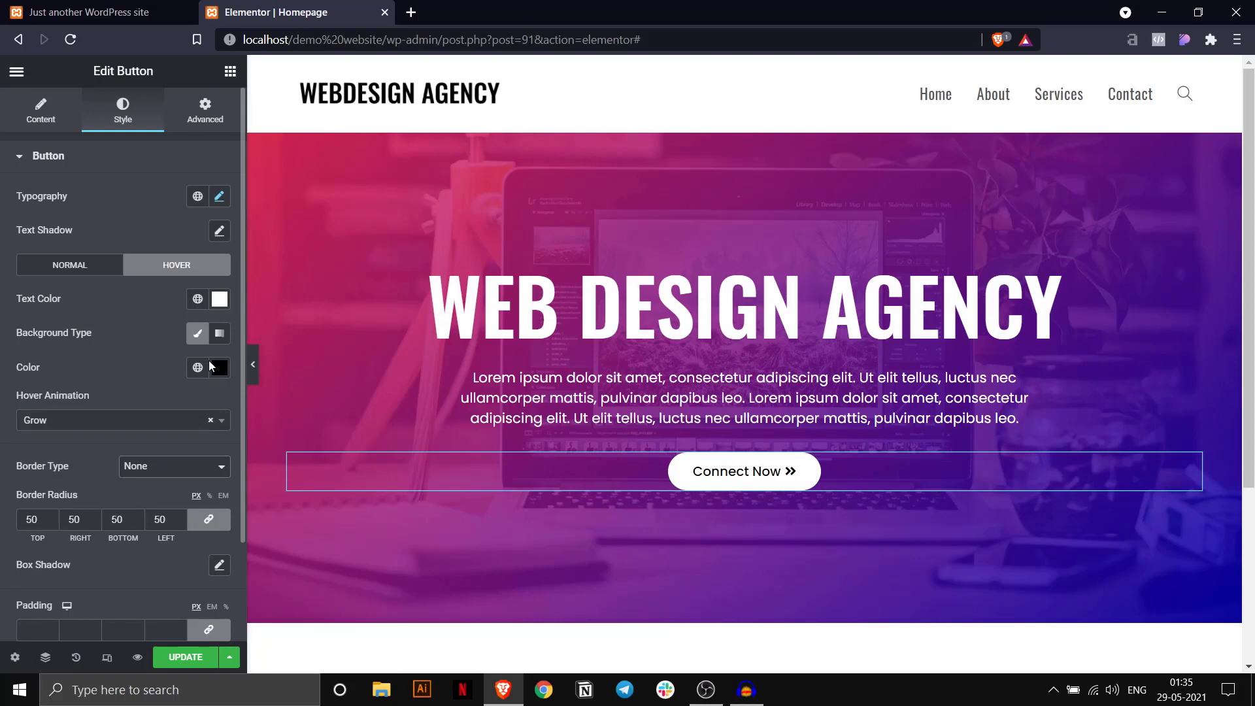
Set the hero section's minimum height to 700 px.
{"action": "left_click", "coordinate": [741, 131]}
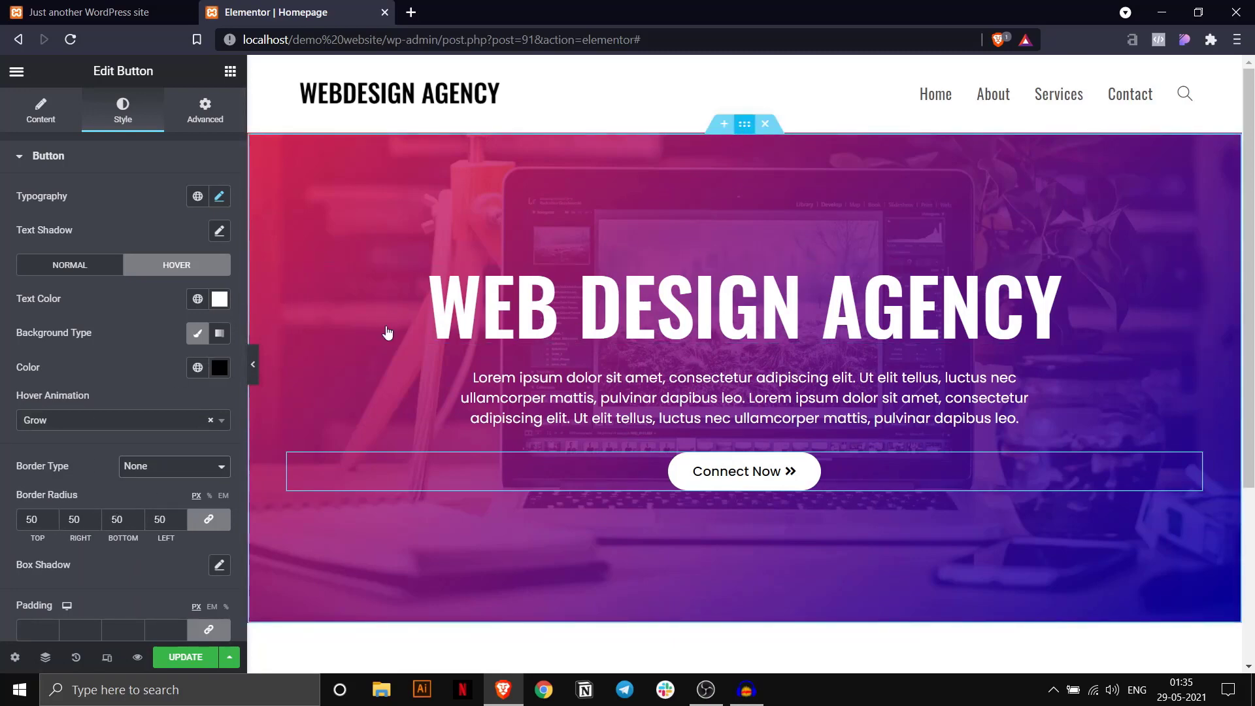
{"action": "left_click", "coordinate": [51, 125]}
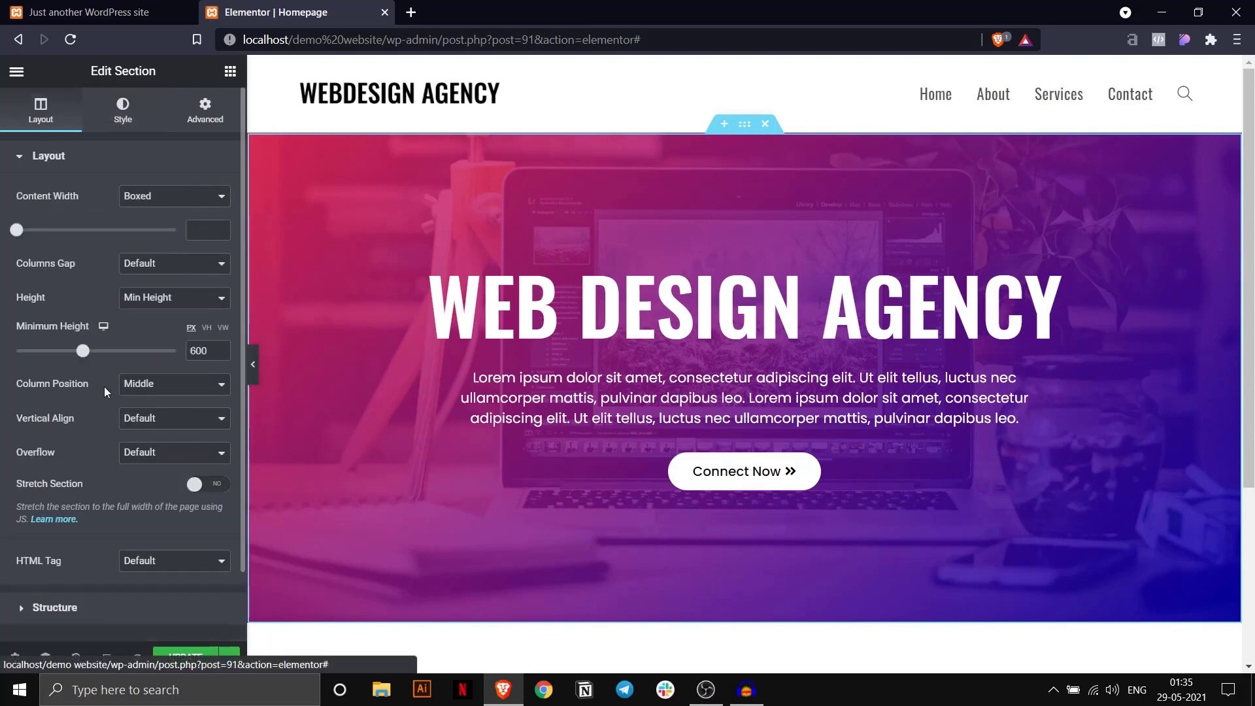
{"action": "type", "text": "7"}
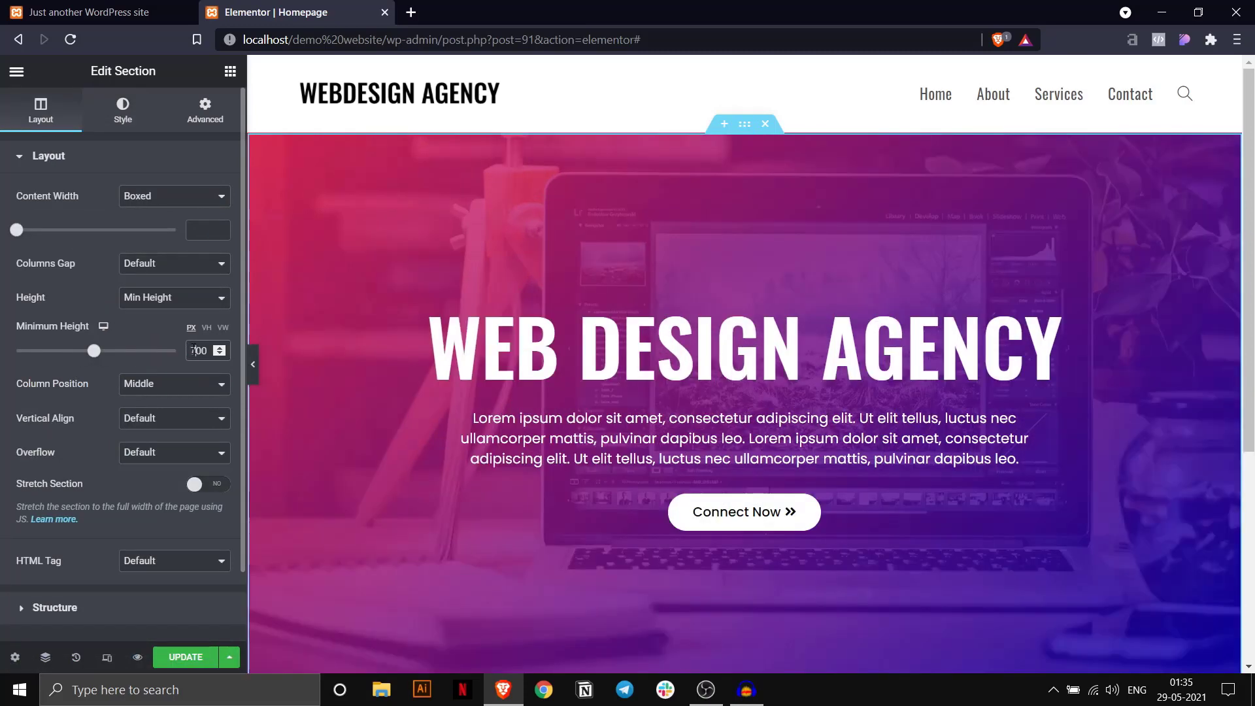
Preview the hero section at full width and compare it with the demo site's hero and the logo row below it.
{"action": "left_click", "coordinate": [257, 371]}
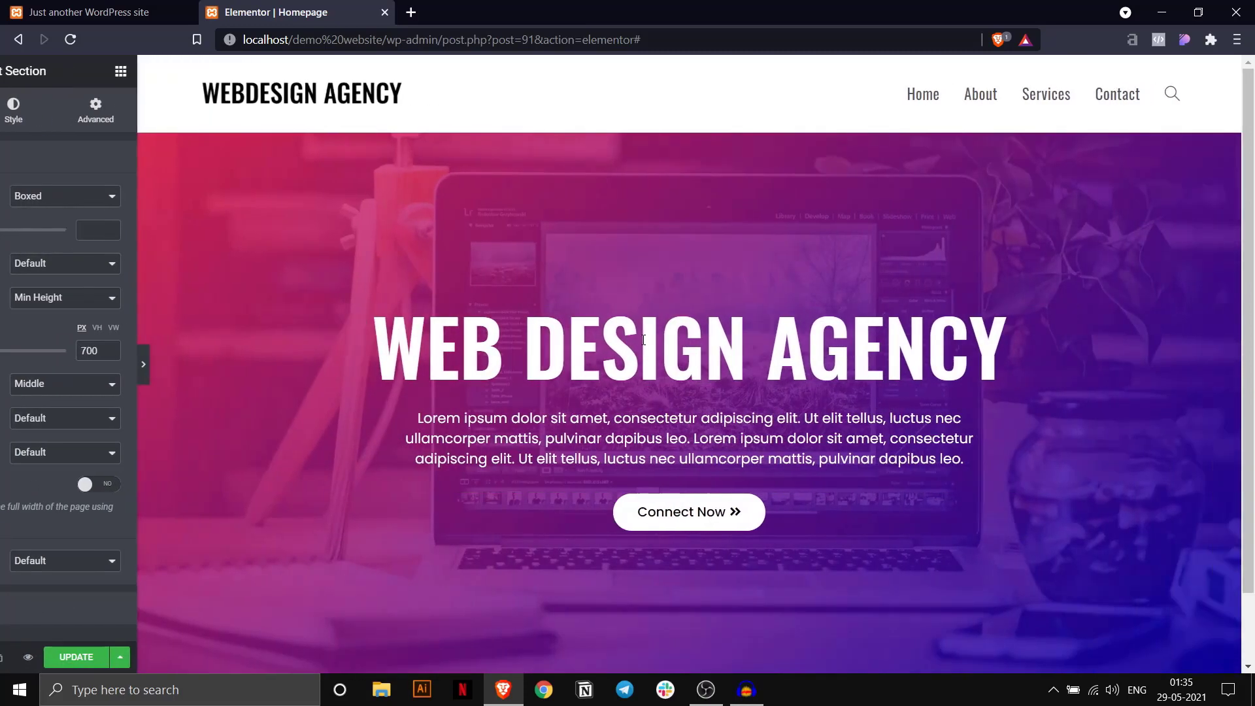
{"action": "scroll", "coordinate": [639, 332], "scroll_direction": "down", "scroll_amount": 2}
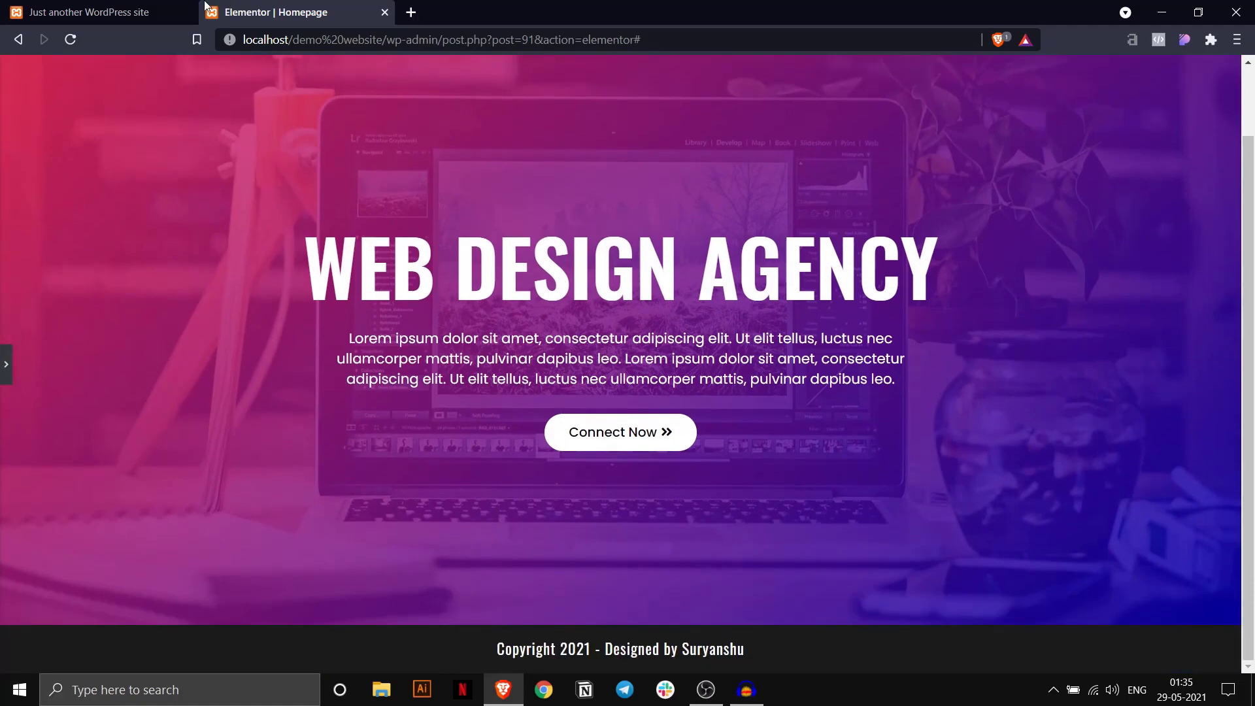
{"action": "left_click", "coordinate": [160, 5]}
{"action": "scroll", "coordinate": [516, 283], "scroll_direction": "down", "scroll_amount": 3}
{"action": "scroll", "coordinate": [516, 284], "scroll_direction": "up", "scroll_amount": 1}
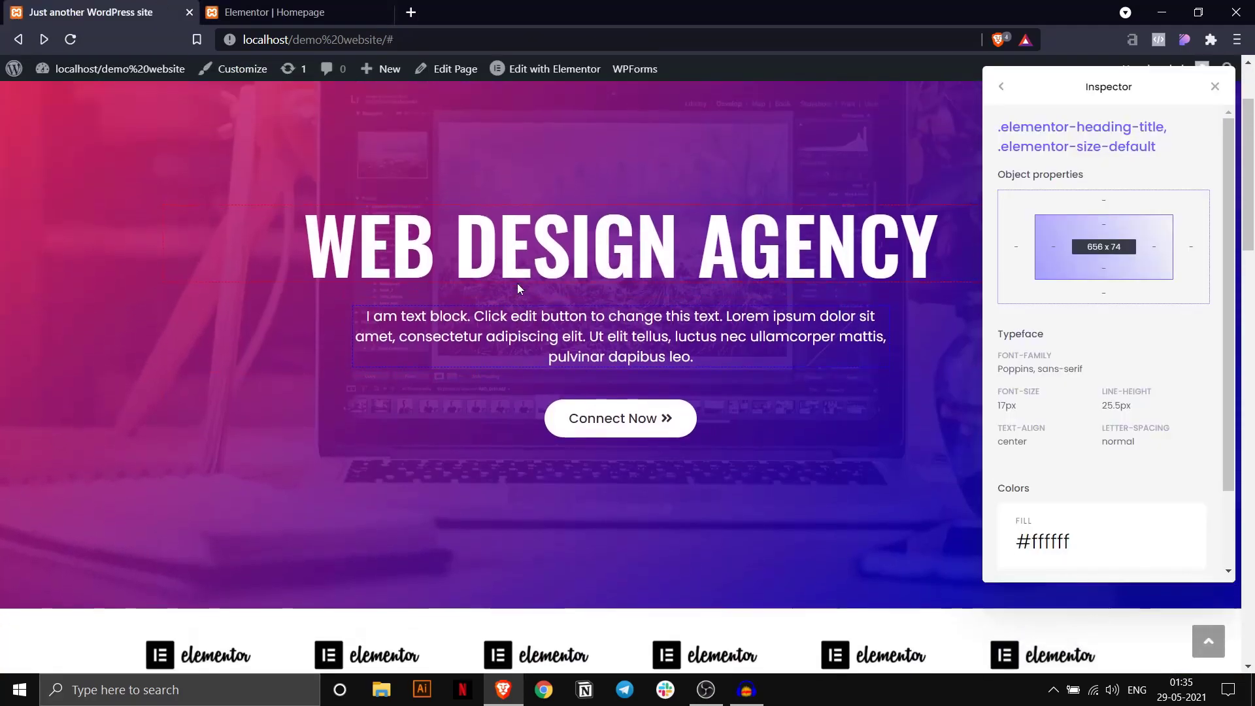
{"action": "left_click", "coordinate": [313, 7]}
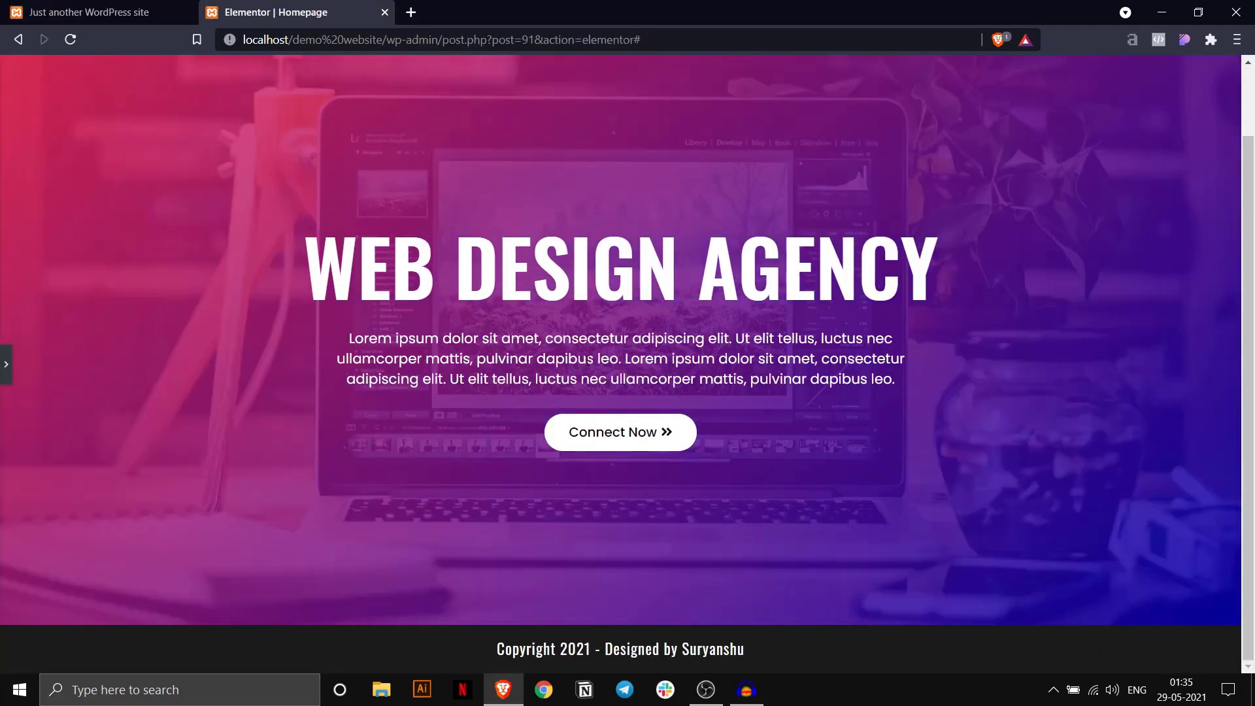
{"action": "left_click", "coordinate": [6, 364]}
{"action": "scroll", "coordinate": [233, 390], "scroll_direction": "down", "scroll_amount": 3}
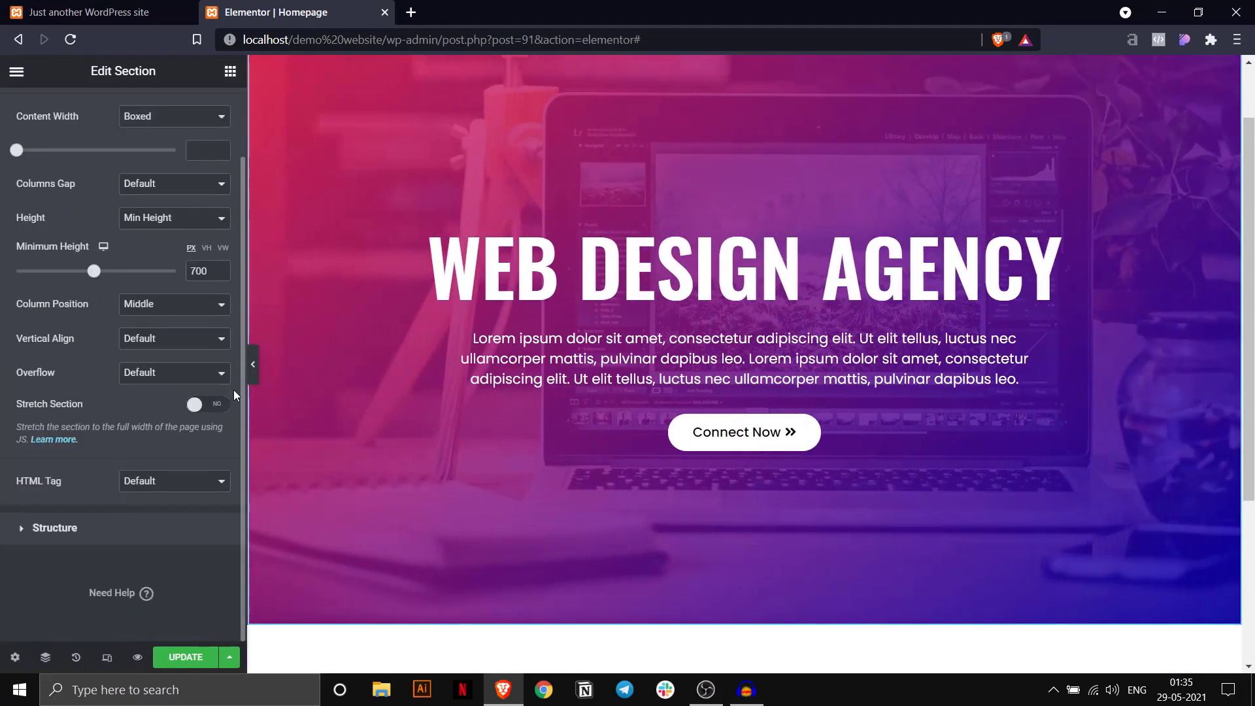
{"action": "left_click", "coordinate": [44, 5]}
{"action": "scroll", "coordinate": [521, 639], "scroll_direction": "down", "scroll_amount": 3}
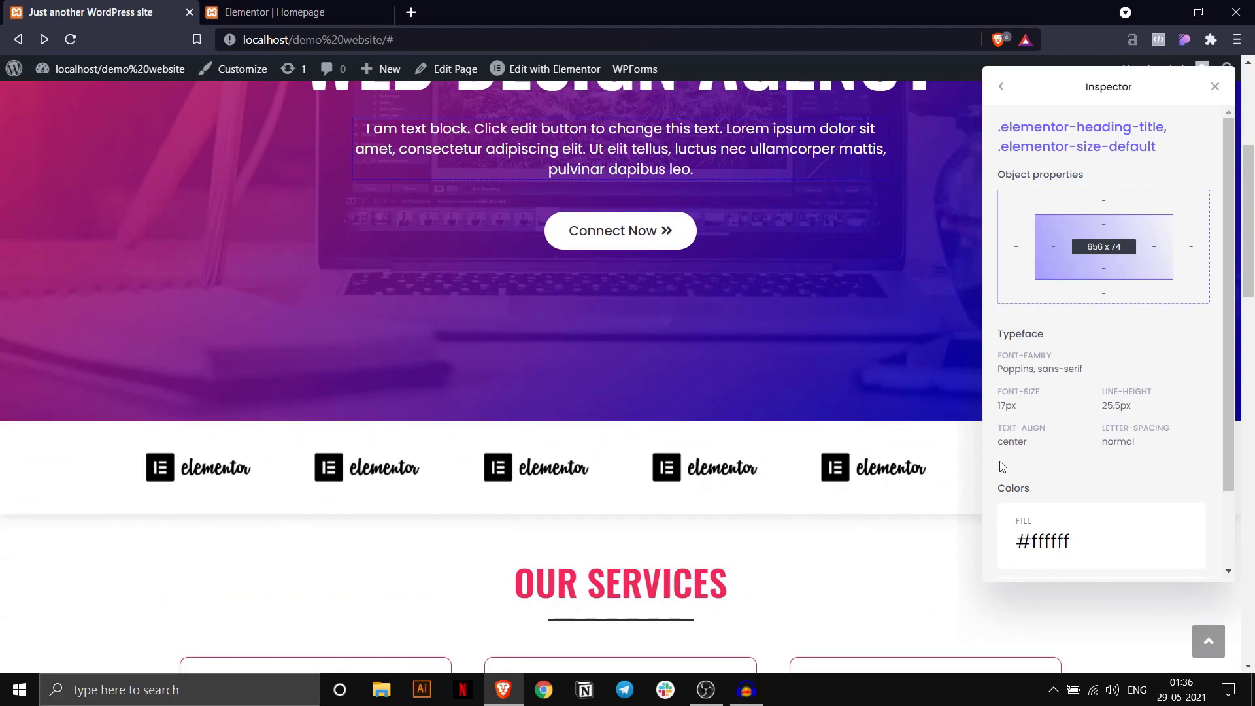
{"action": "left_click", "coordinate": [281, 12]}
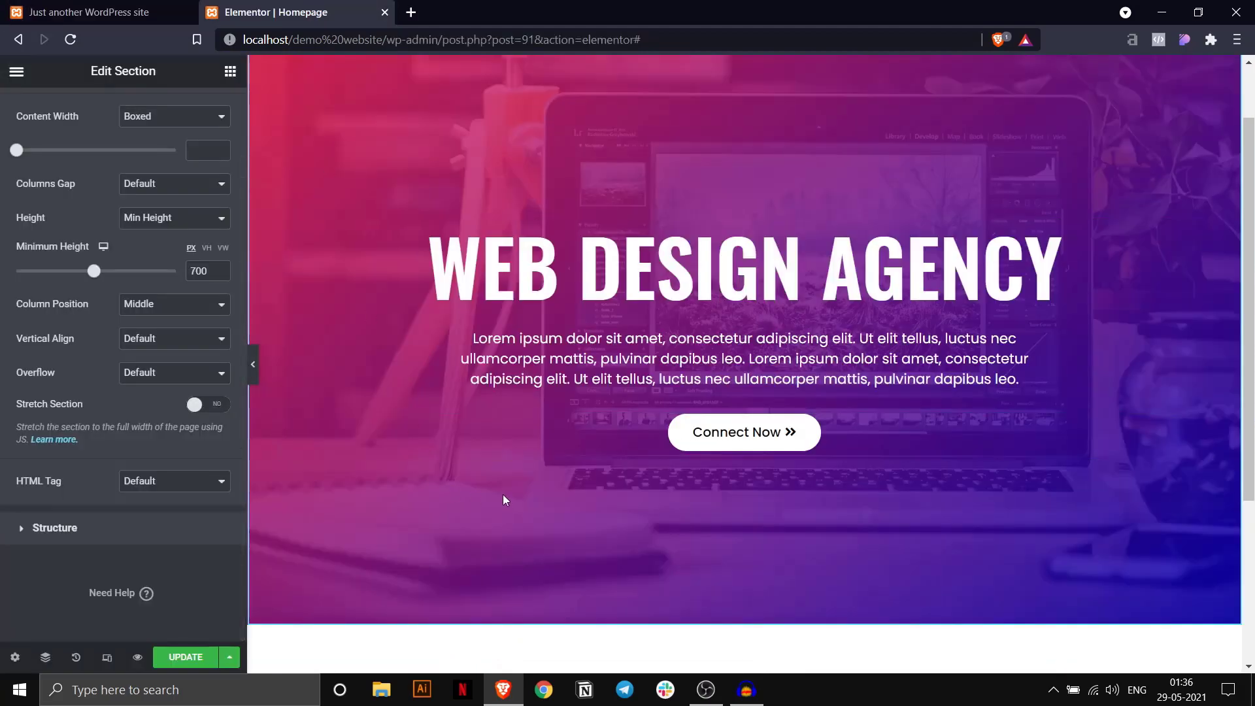
Add a six-column section below the hero section and place an Image widget in its first column.
{"action": "left_click", "coordinate": [724, 517]}
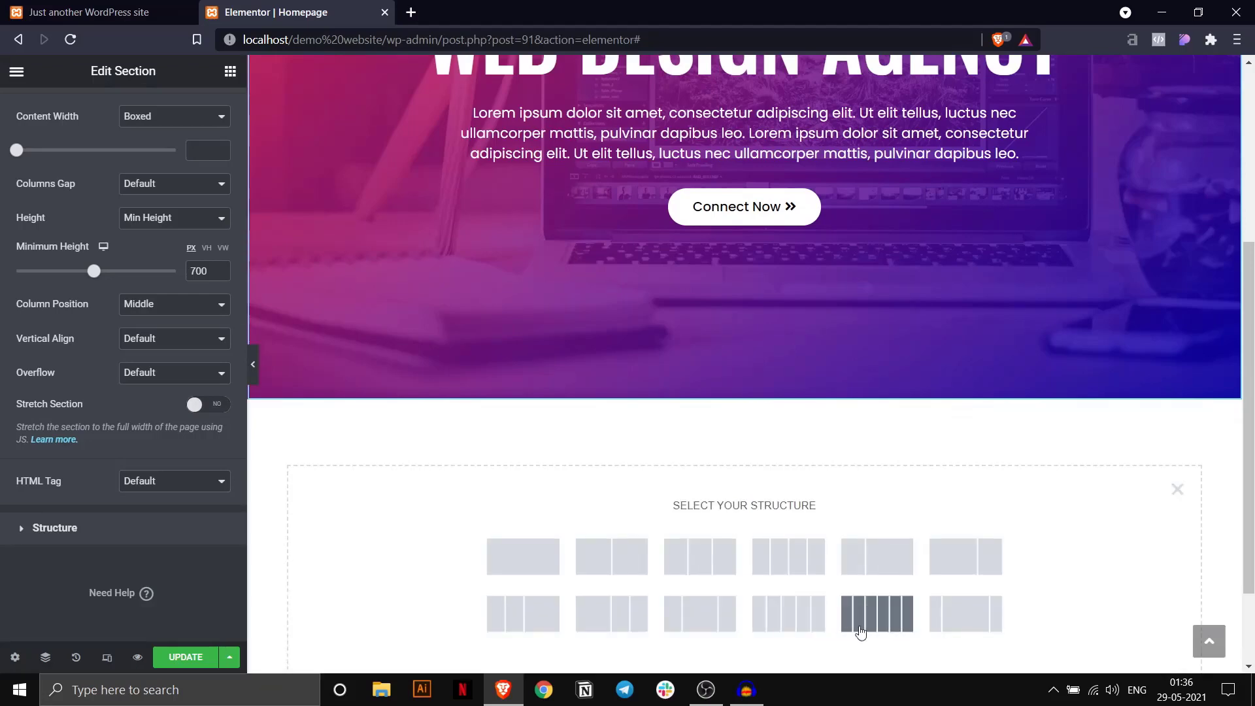
{"action": "left_click", "coordinate": [880, 624]}
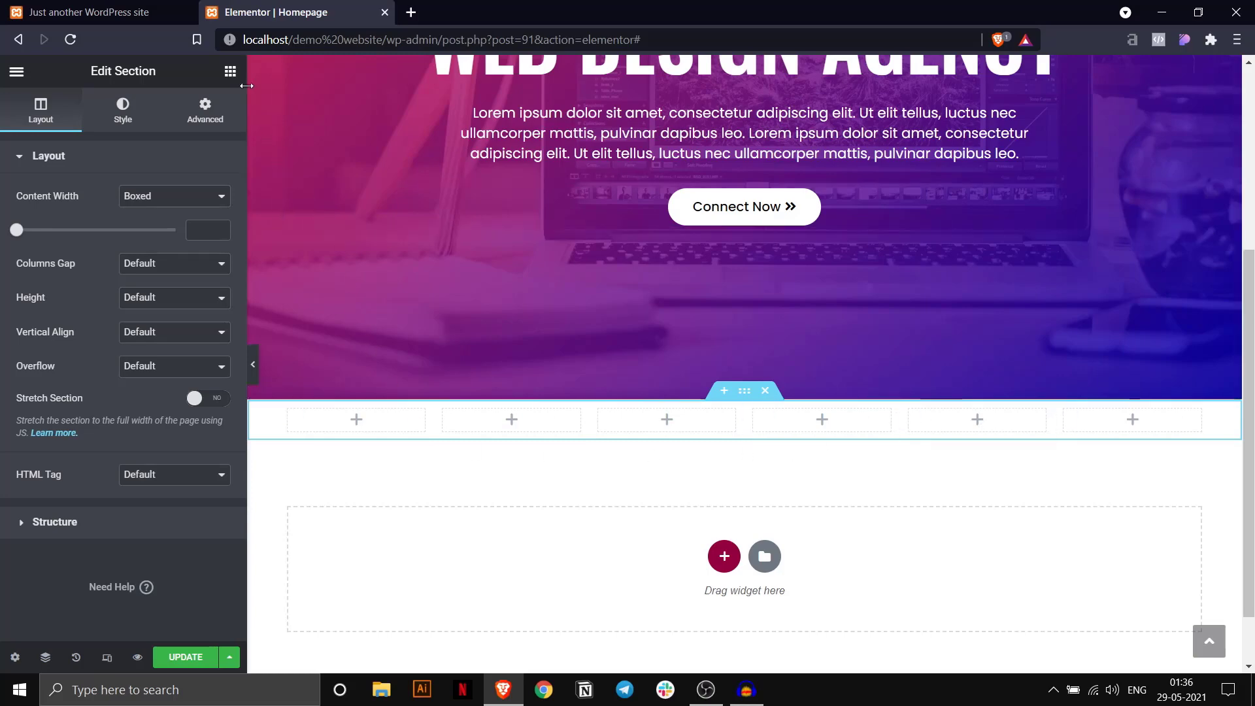
{"action": "left_click", "coordinate": [230, 72]}
{"action": "left_click_drag", "start_coordinate": [63, 300], "coordinate": [351, 415]}
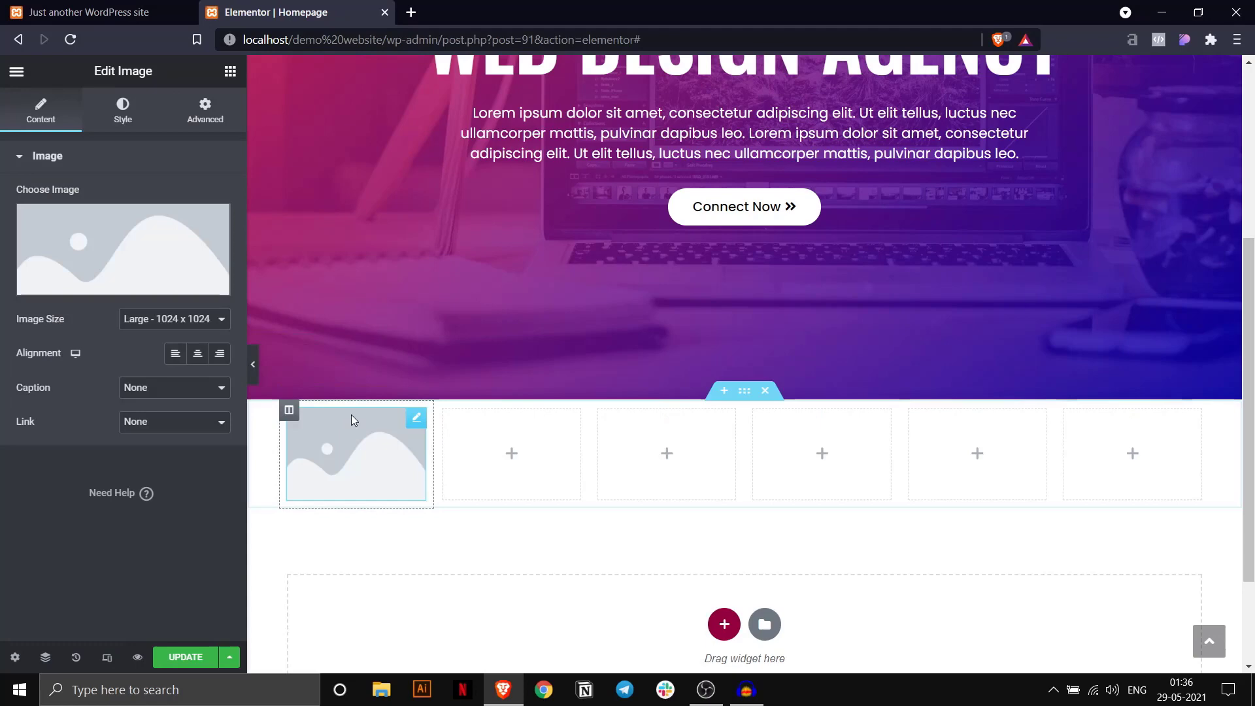
Insert the Elementor logo from the media library into the image widget and set its width to 75%.
{"action": "left_click", "coordinate": [117, 249]}
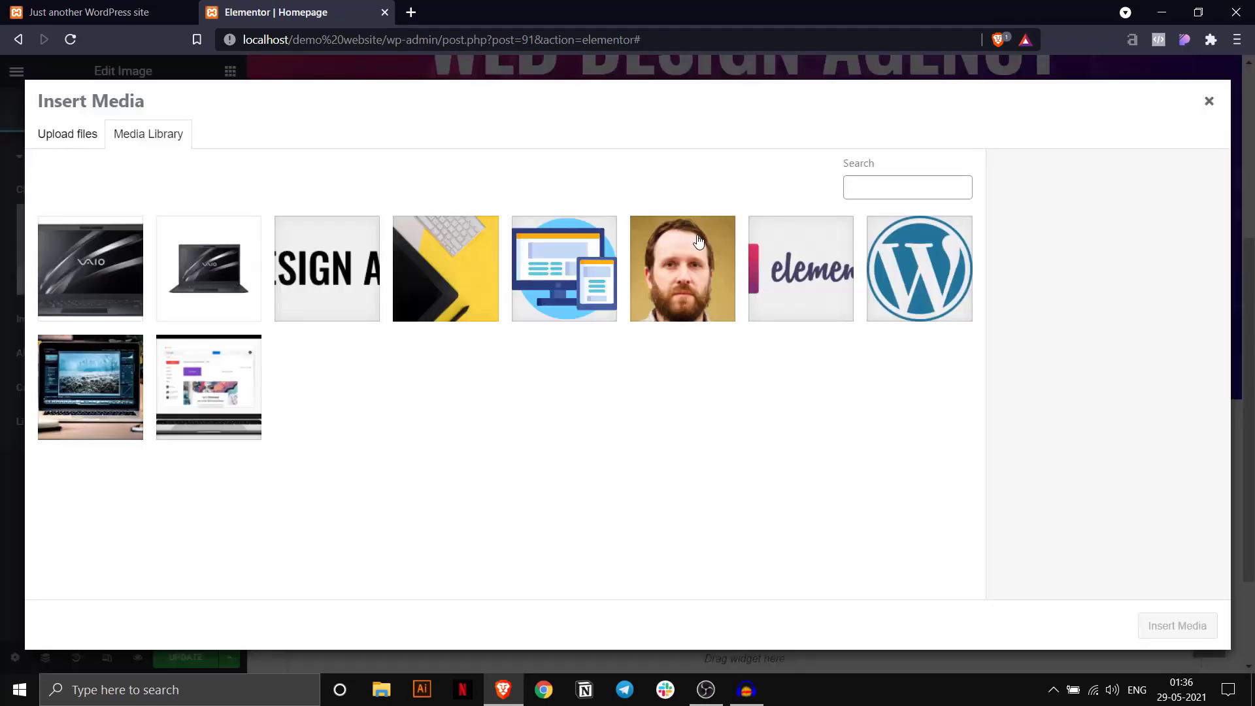
{"action": "left_click", "coordinate": [821, 271]}
{"action": "left_click", "coordinate": [1177, 627]}
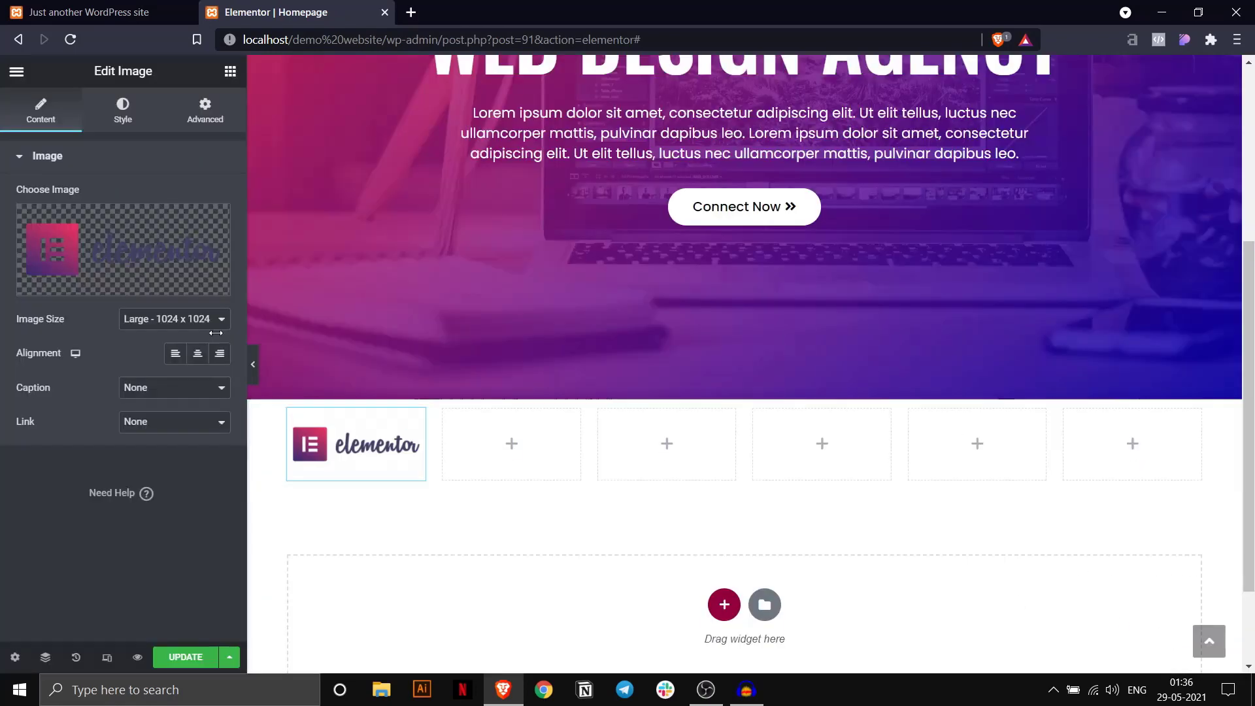
{"action": "left_click", "coordinate": [121, 124]}
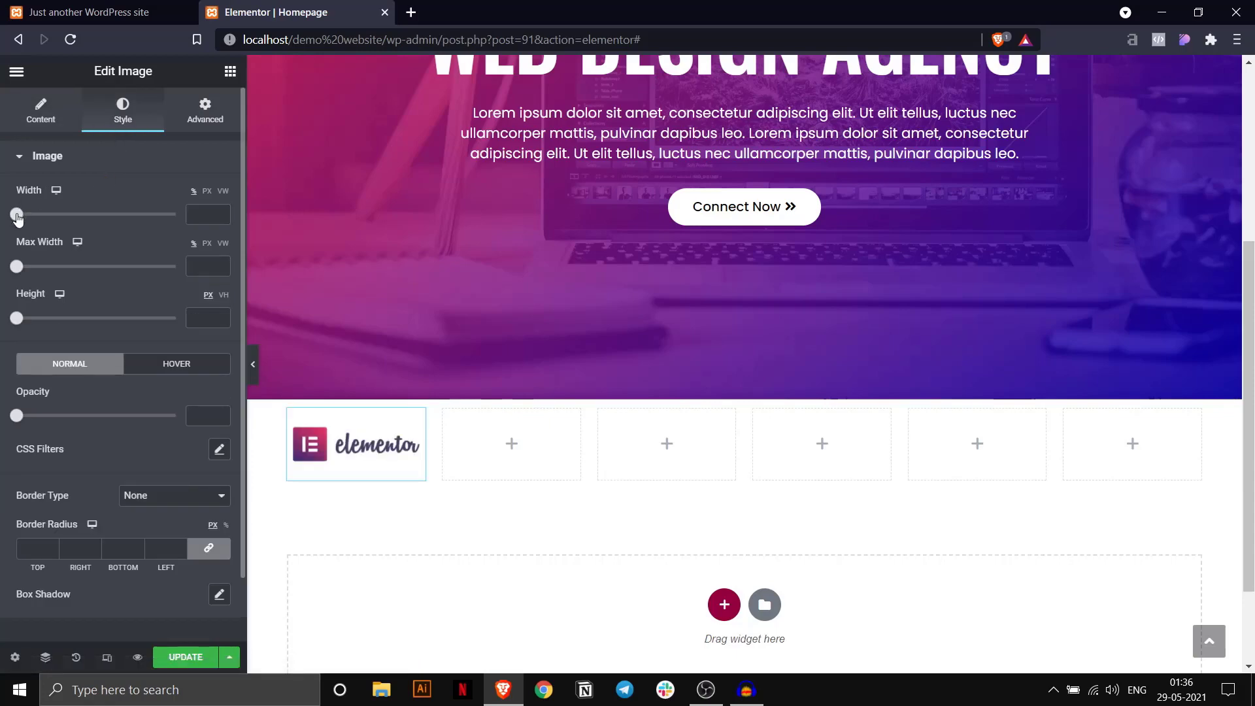
{"action": "left_click_drag", "start_coordinate": [18, 219], "coordinate": [136, 228]}
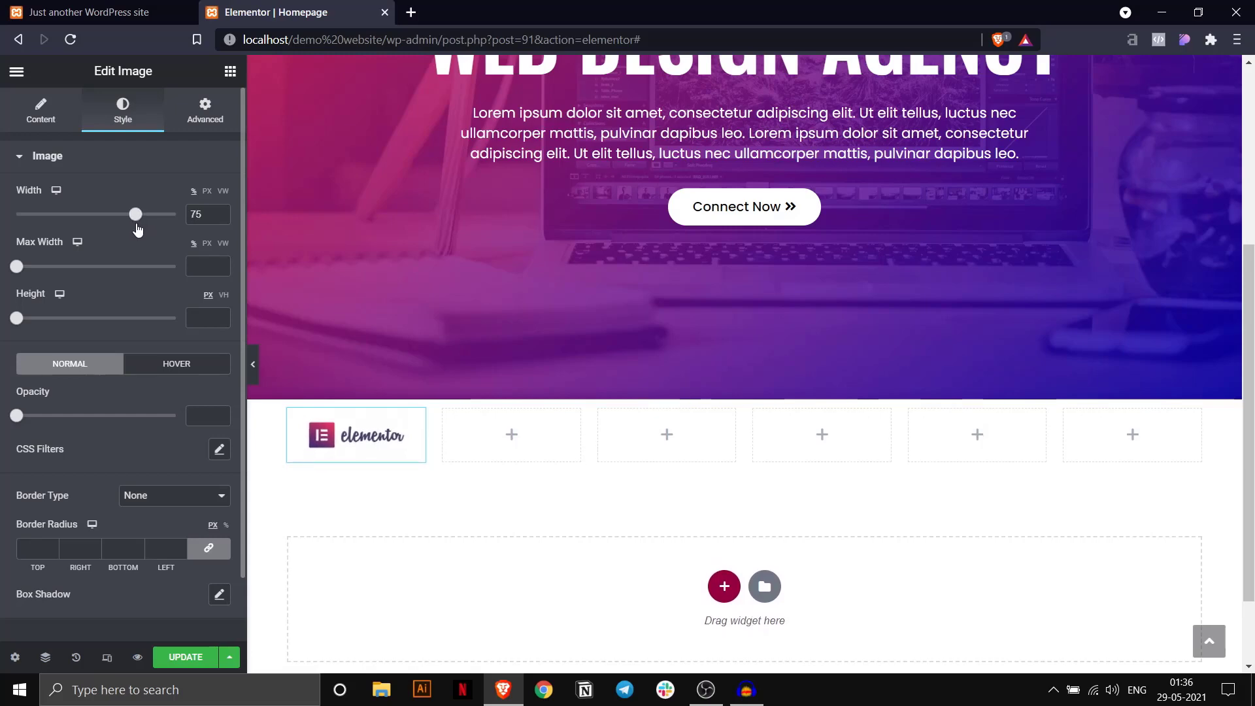
Compare the new logo with the logo row on the finished reference page open in the other browser tab.
{"action": "left_click", "coordinate": [112, 169]}
{"action": "left_click", "coordinate": [104, 166]}
{"action": "left_click", "coordinate": [223, 76]}
{"action": "key", "text": "ctrl+Tab"}
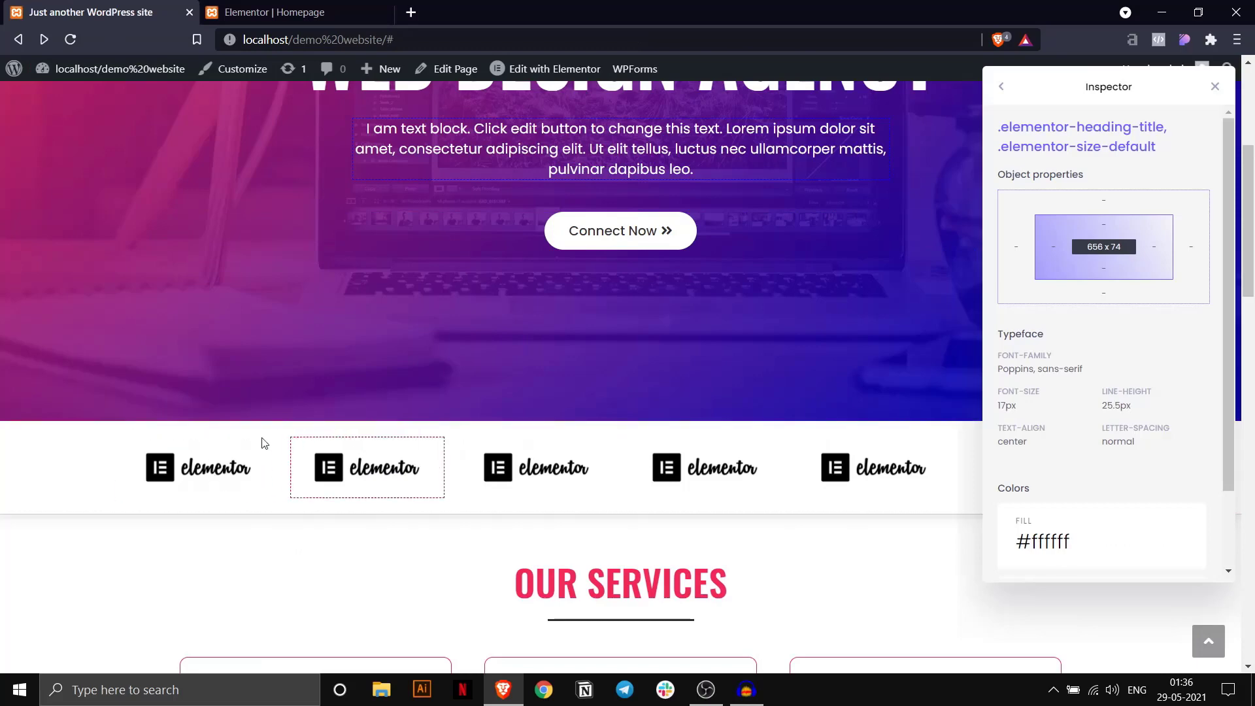
{"action": "left_click", "coordinate": [298, 12]}
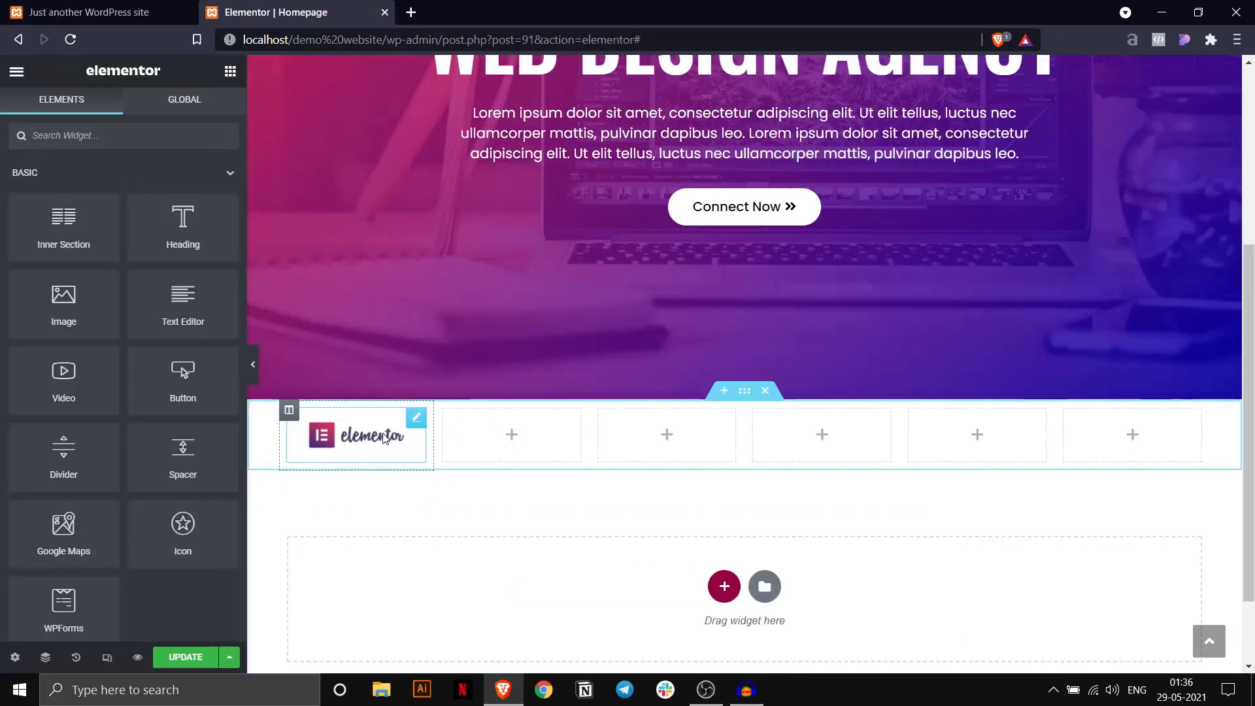
{"action": "key", "text": "ctrl+Tab"}
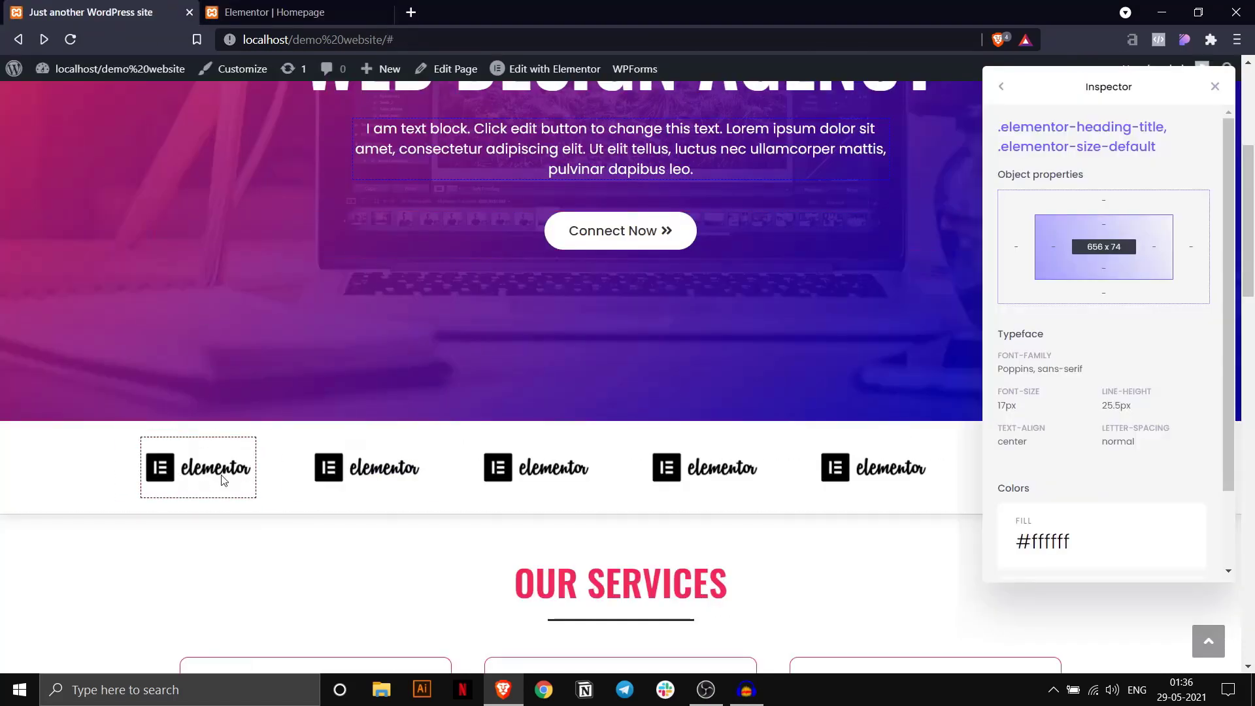
{"action": "key", "text": "ctrl+Tab"}
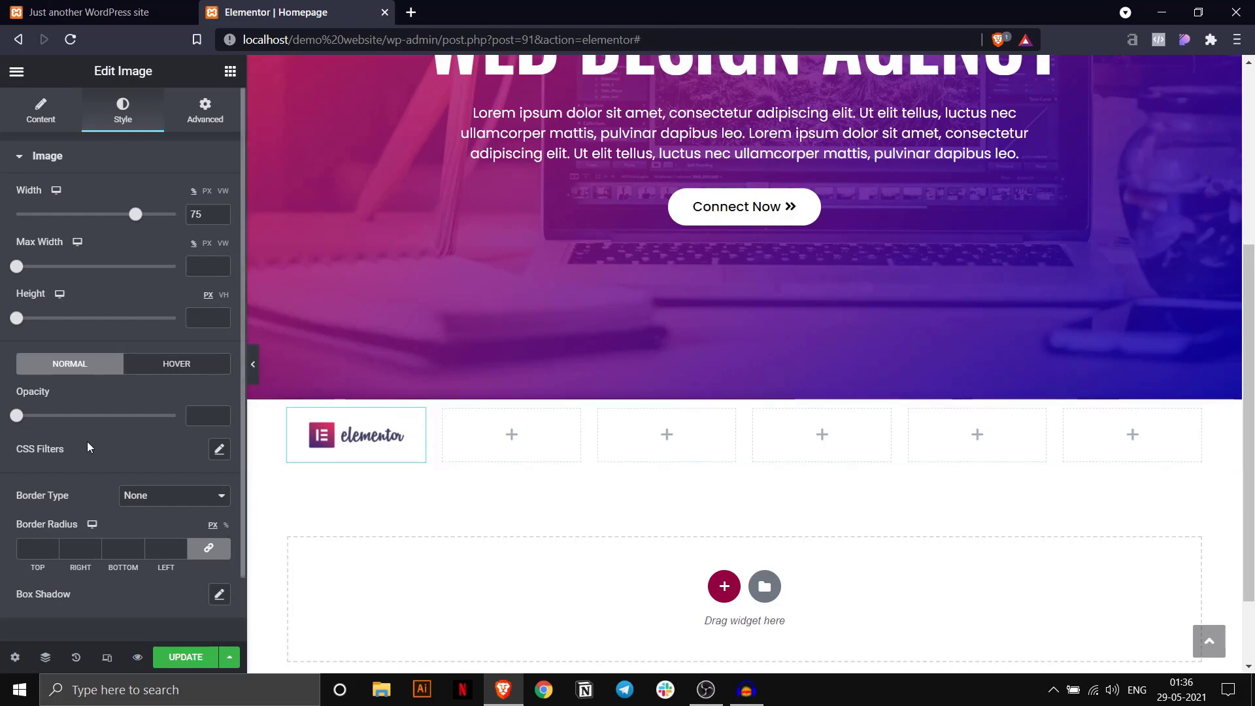
Turn the logo black with CSS filters: saturation 0, contrast 200 and brightness at its minimum.
{"action": "left_click", "coordinate": [218, 451]}
{"action": "scroll", "coordinate": [115, 452], "scroll_direction": "down", "scroll_amount": 1}
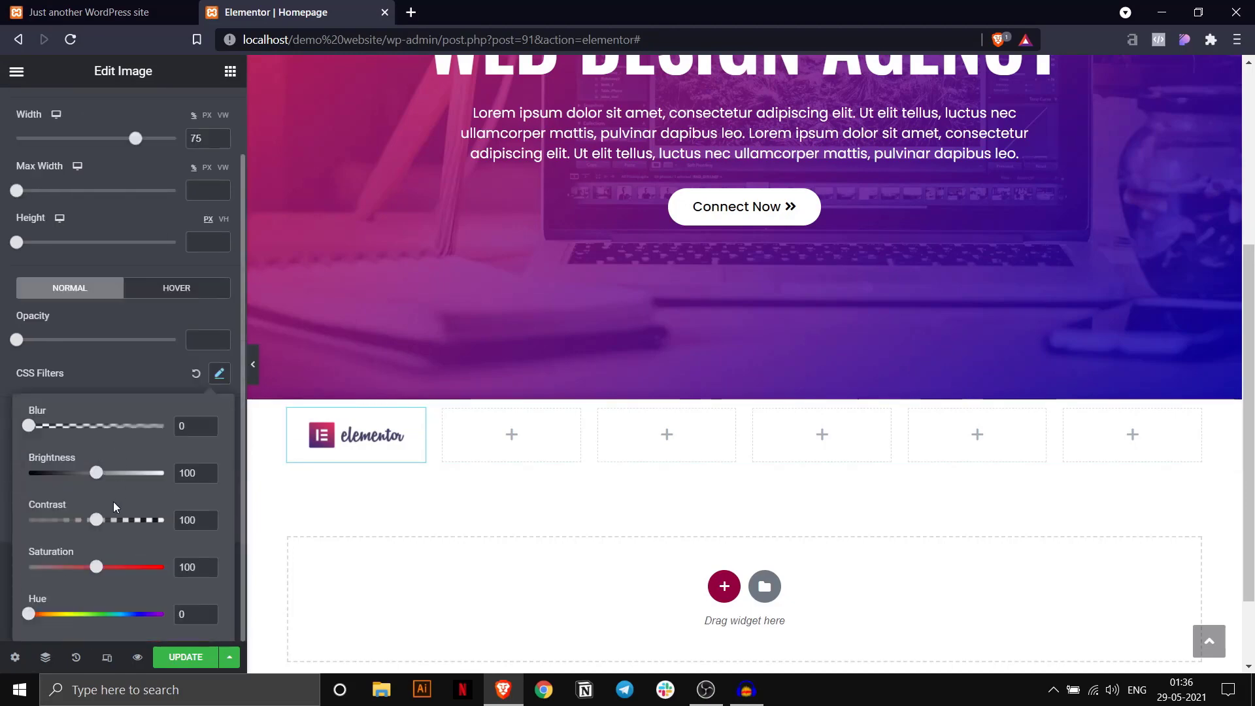
{"action": "left_click_drag", "start_coordinate": [96, 569], "coordinate": [6, 575]}
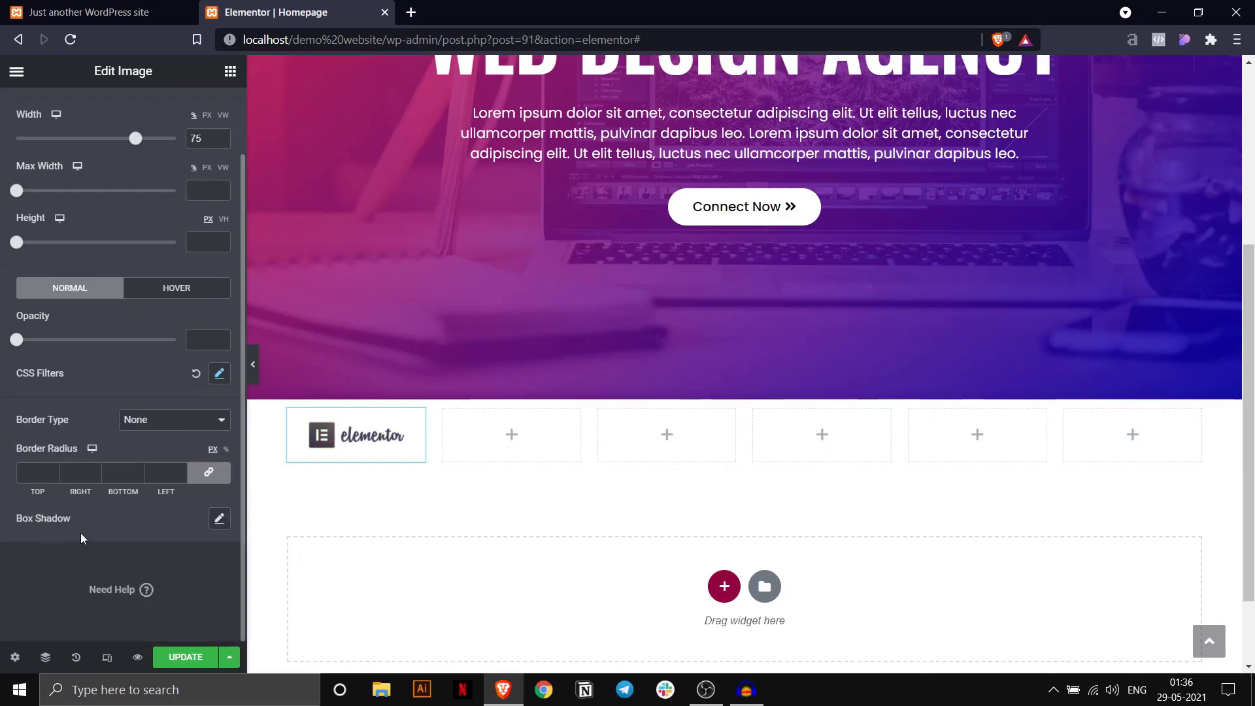
{"action": "left_click", "coordinate": [219, 374]}
{"action": "left_click_drag", "start_coordinate": [94, 524], "coordinate": [206, 519]}
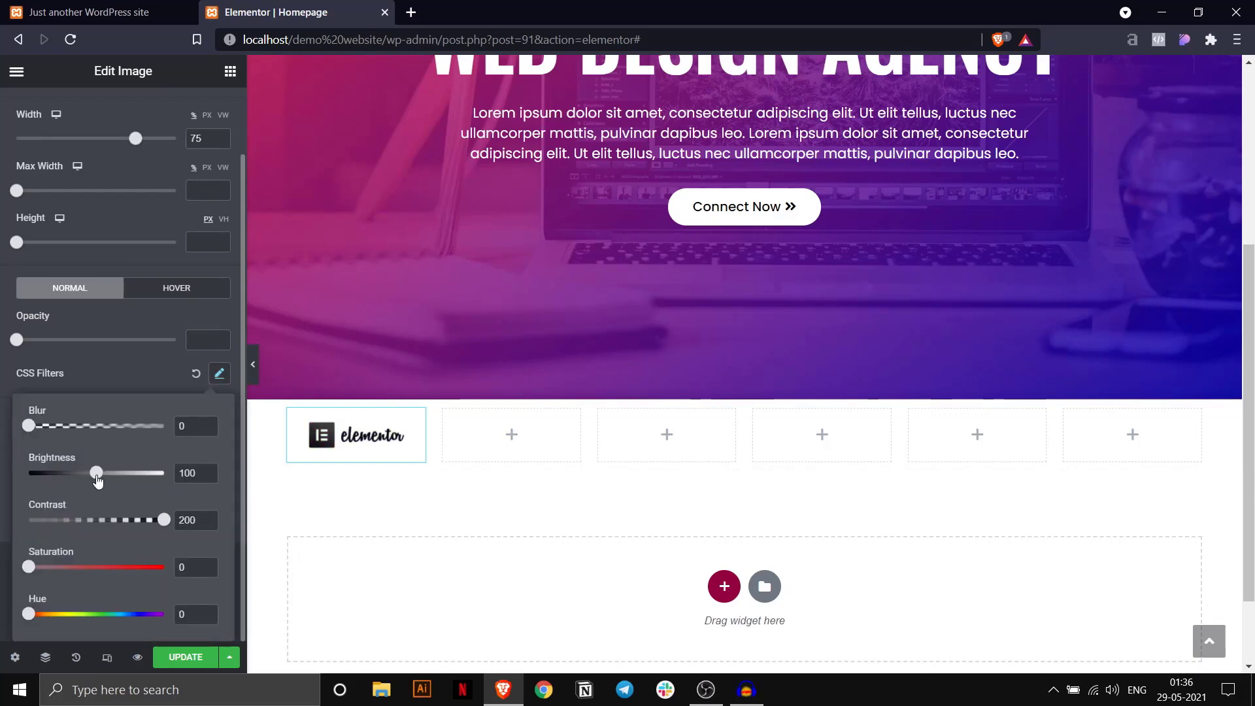
{"action": "left_click_drag", "start_coordinate": [96, 478], "coordinate": [8, 476]}
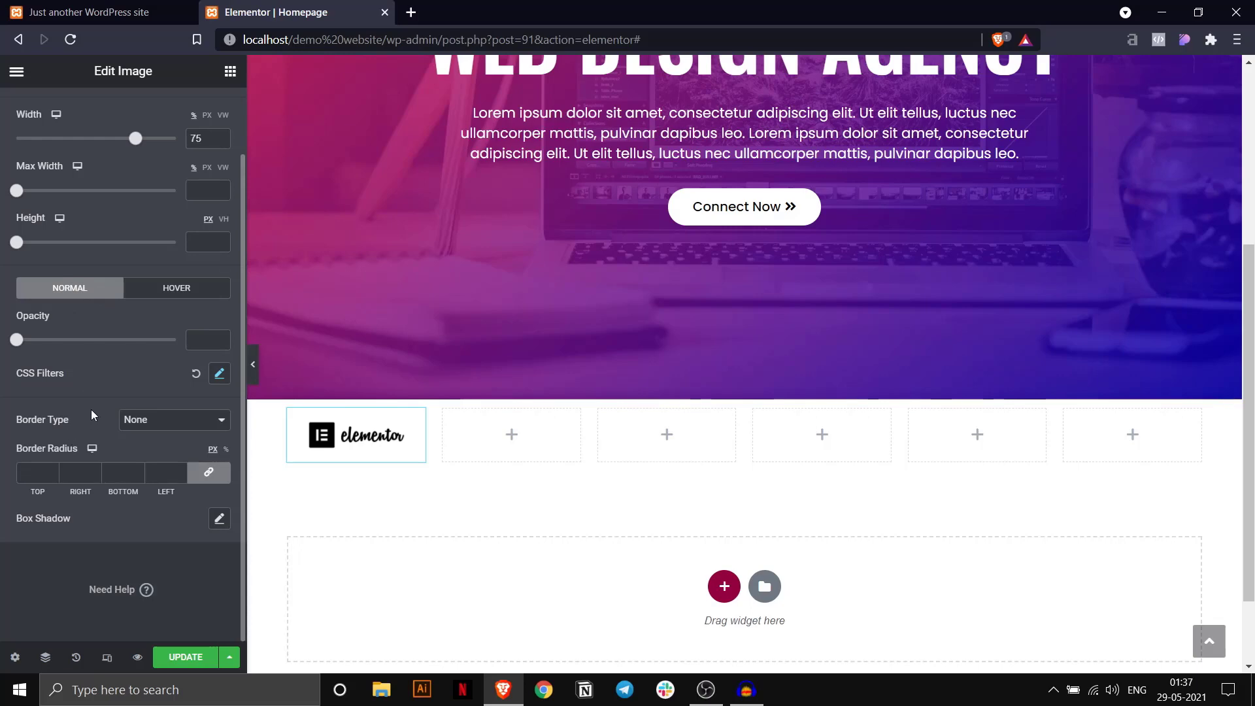
Try an opacity of 0.12 for the logo's normal state and clear the value again.
{"action": "mouse_move", "coordinate": [18, 343]}
{"action": "left_mouse_down"}
{"action": "mouse_move", "coordinate": [122, 344]}
{"action": "mouse_move", "coordinate": [21, 341]}
{"action": "left_mouse_up"}
{"action": "left_click_drag", "start_coordinate": [211, 342], "coordinate": [161, 345]}
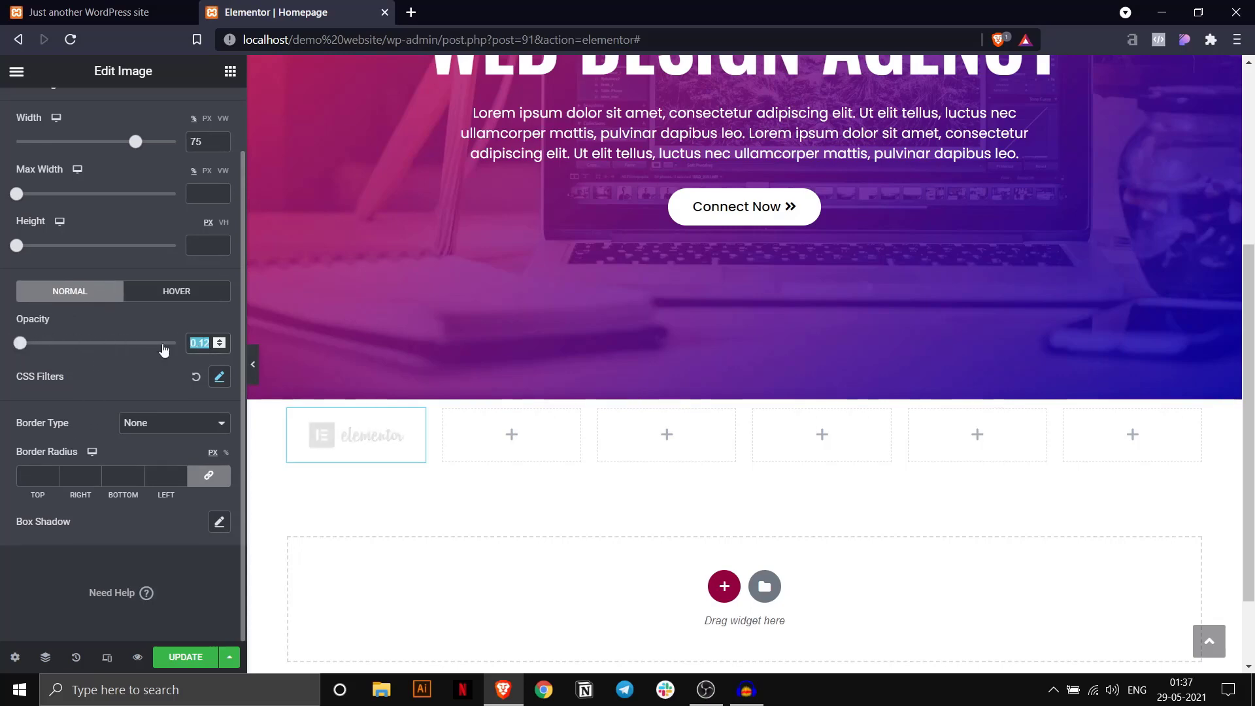
{"action": "key", "text": "BackSpace"}
Try opacities of 0.83 and 0.11 for the logo's hover state and clear the value again.
{"action": "left_click", "coordinate": [177, 290]}
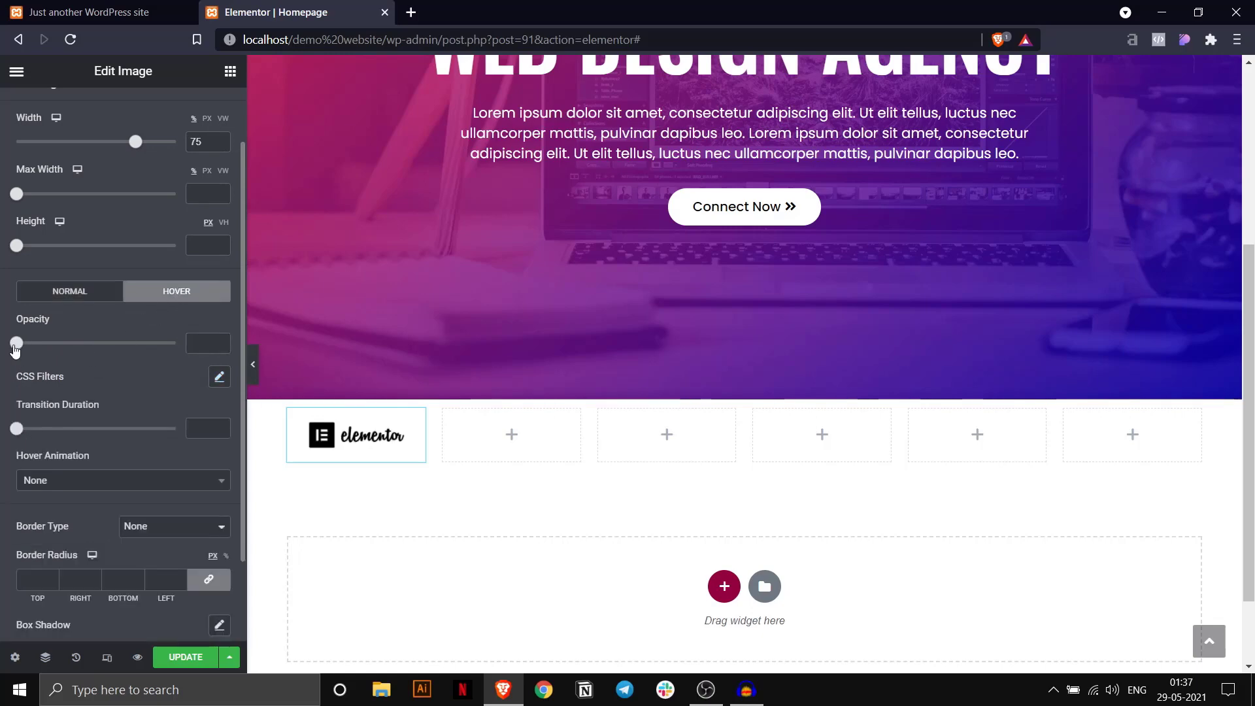
{"action": "left_click_drag", "start_coordinate": [16, 344], "coordinate": [146, 344]}
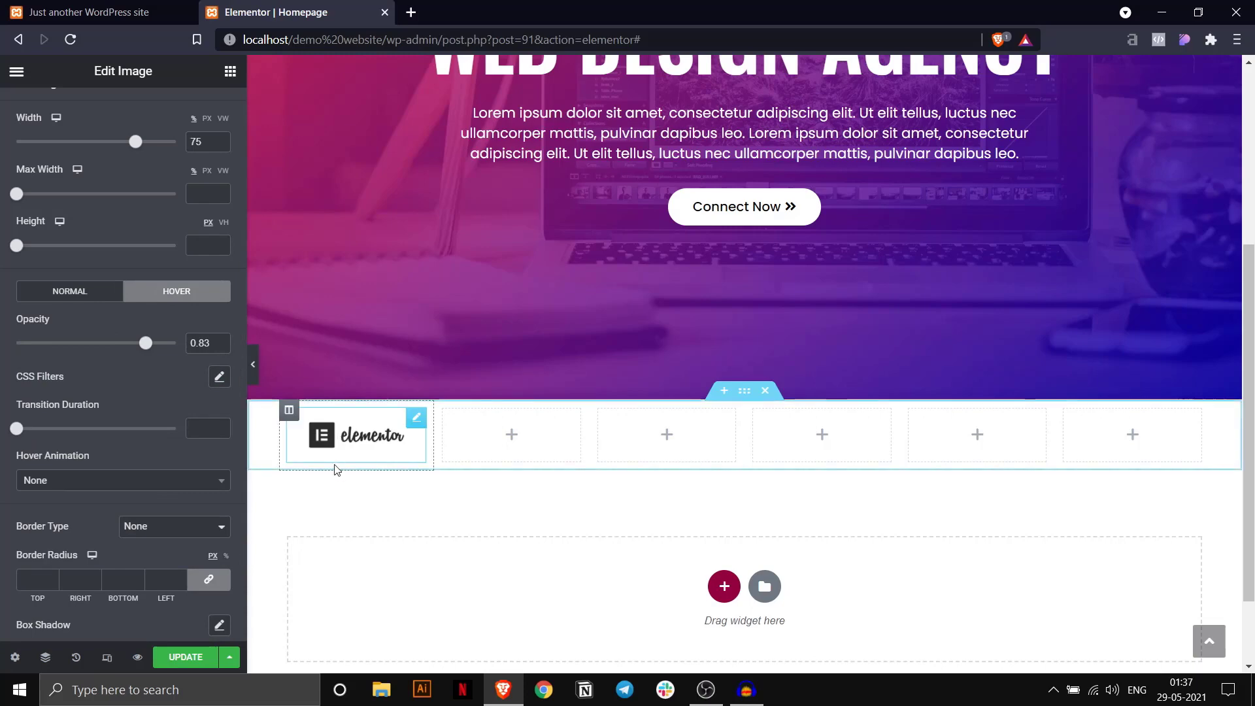
{"action": "left_click_drag", "start_coordinate": [145, 343], "coordinate": [18, 342]}
{"action": "double_click", "coordinate": [209, 347]}
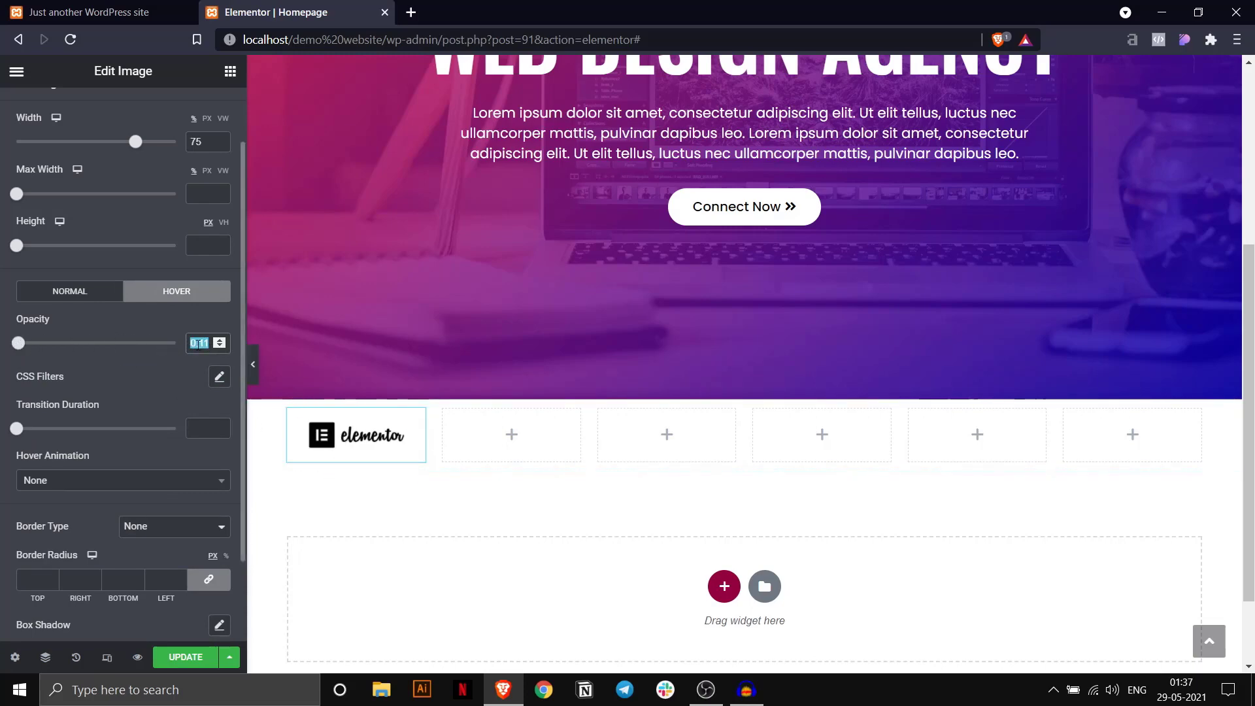
{"action": "key", "text": "BackSpace"}
Try the Pop and Bounce In hover animations on the logo and remove the animation again.
{"action": "left_click", "coordinate": [100, 486]}
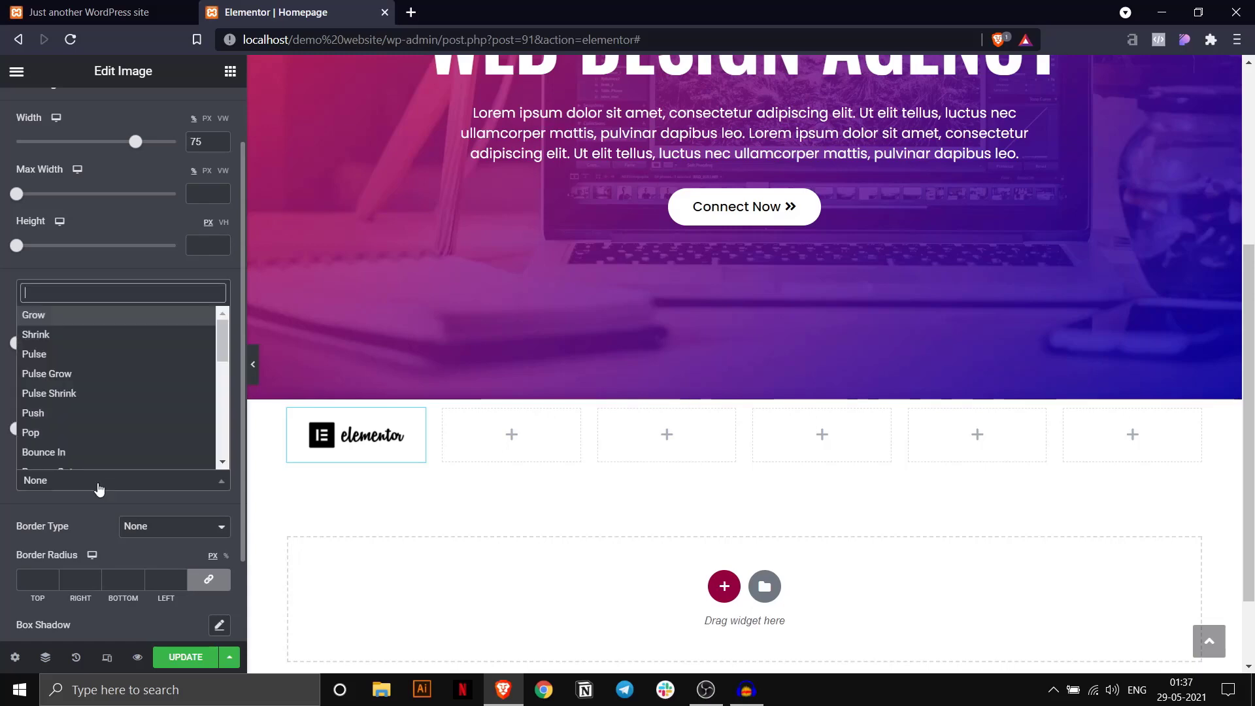
{"action": "left_click", "coordinate": [85, 433]}
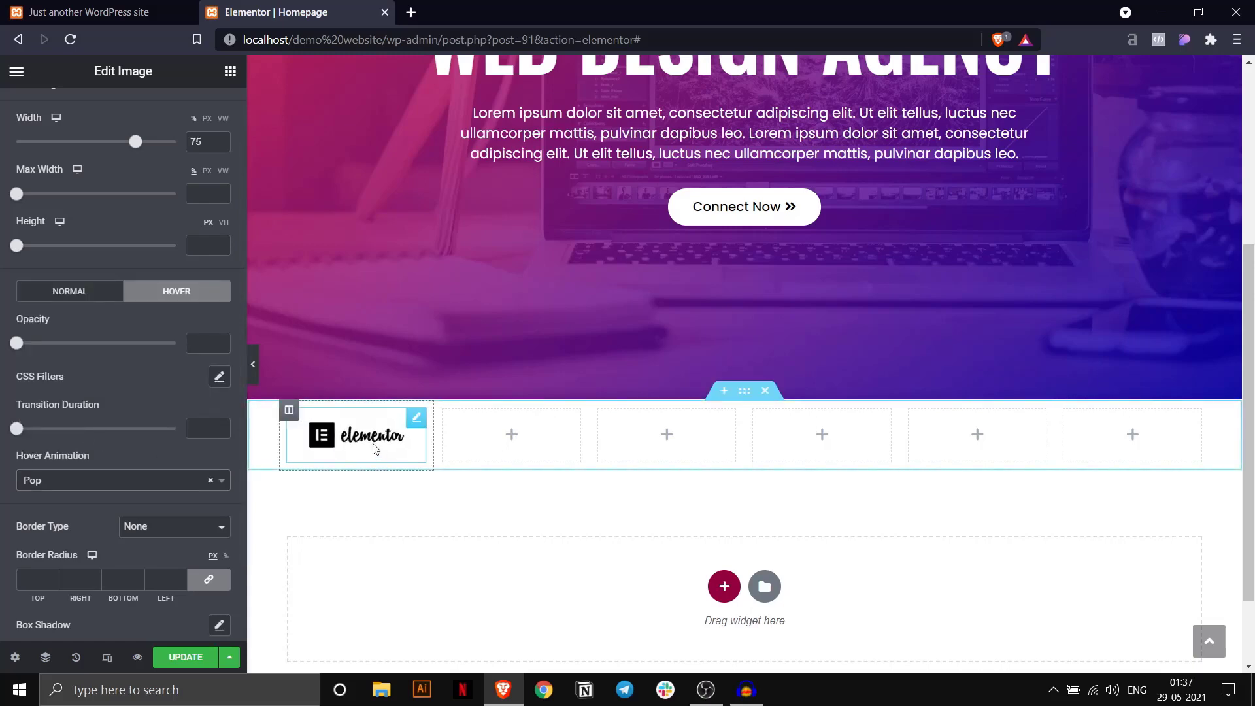
{"action": "left_click", "coordinate": [121, 482]}
{"action": "left_click", "coordinate": [80, 451]}
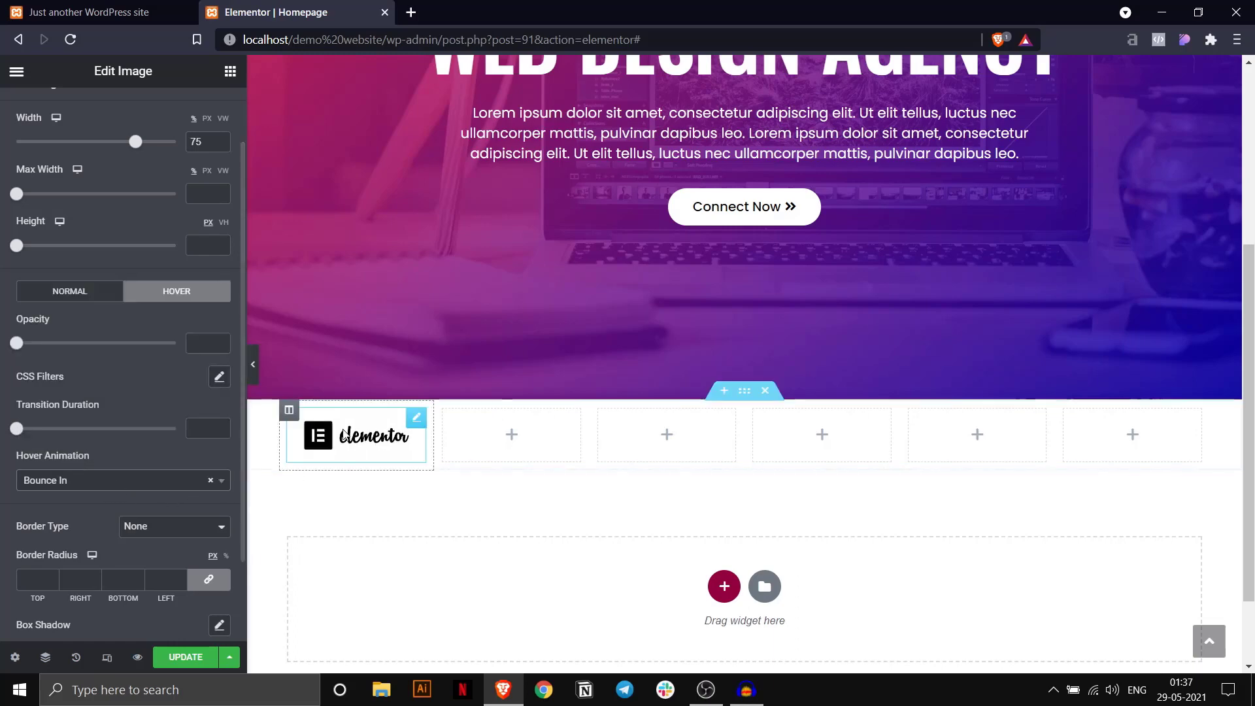
{"action": "left_click", "coordinate": [210, 481]}
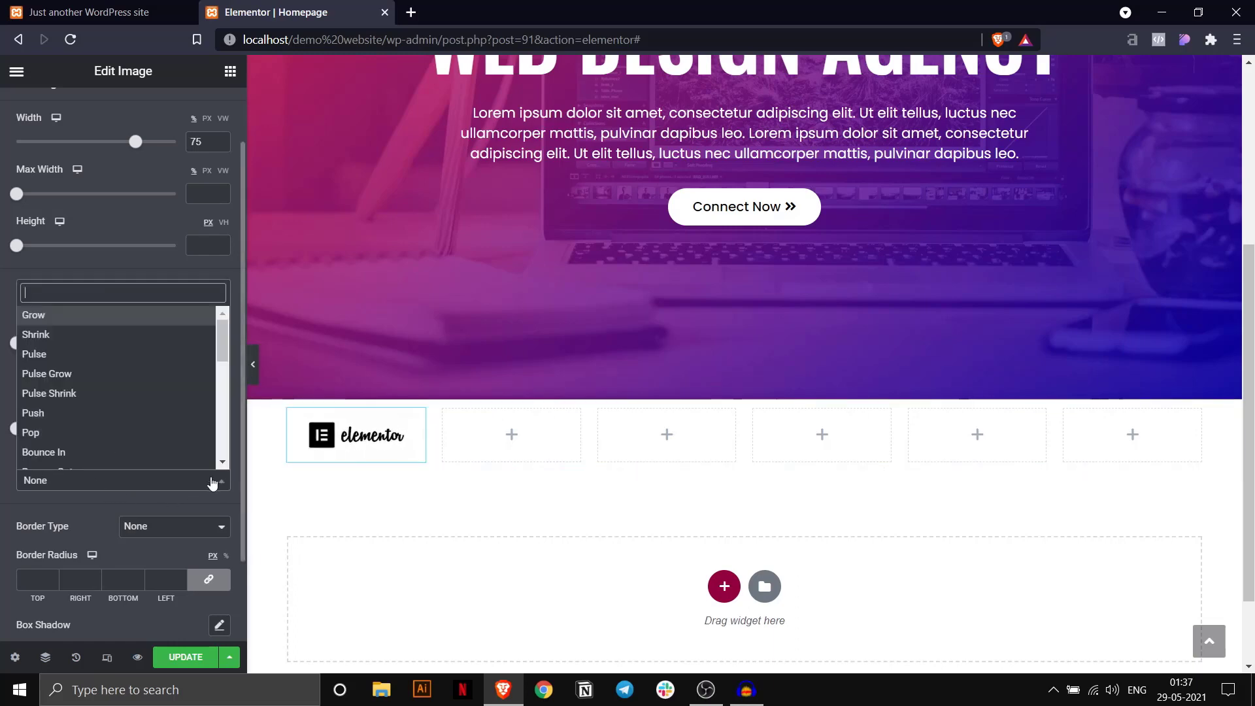
{"action": "left_click", "coordinate": [105, 500]}
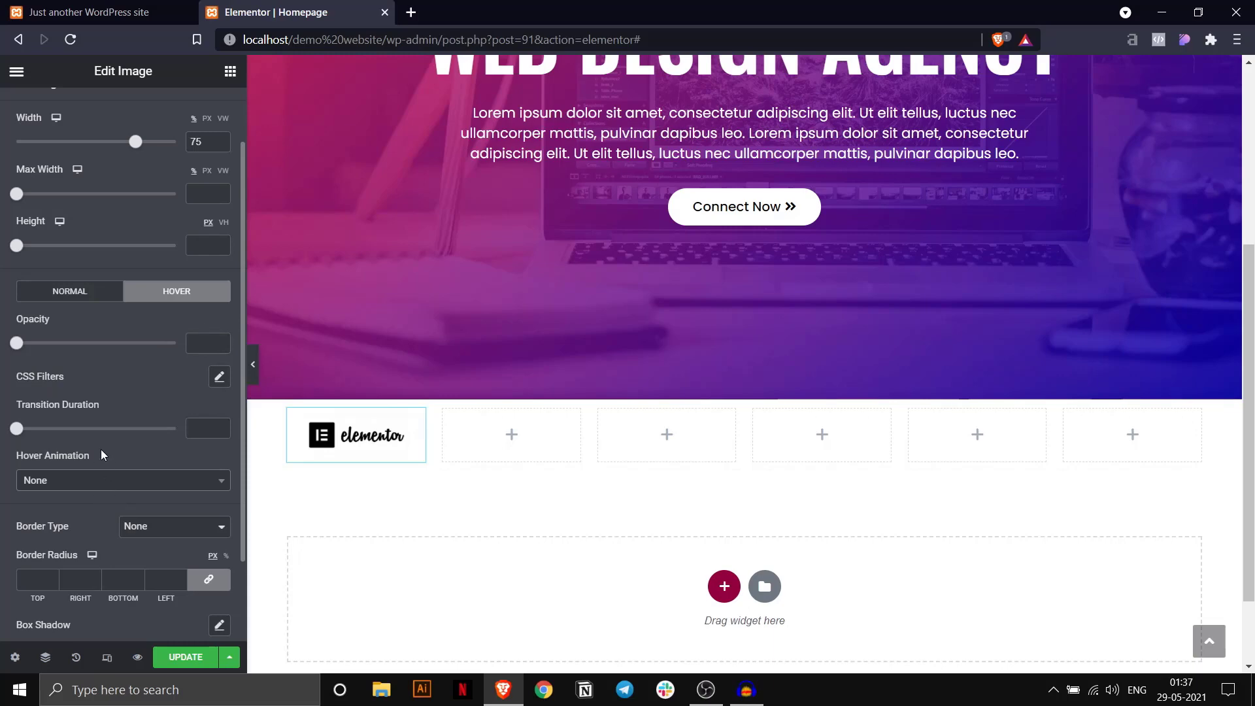
{"action": "scroll", "coordinate": [104, 386], "scroll_direction": "up", "scroll_amount": 2}
{"action": "mouse_move", "coordinate": [414, 432]}
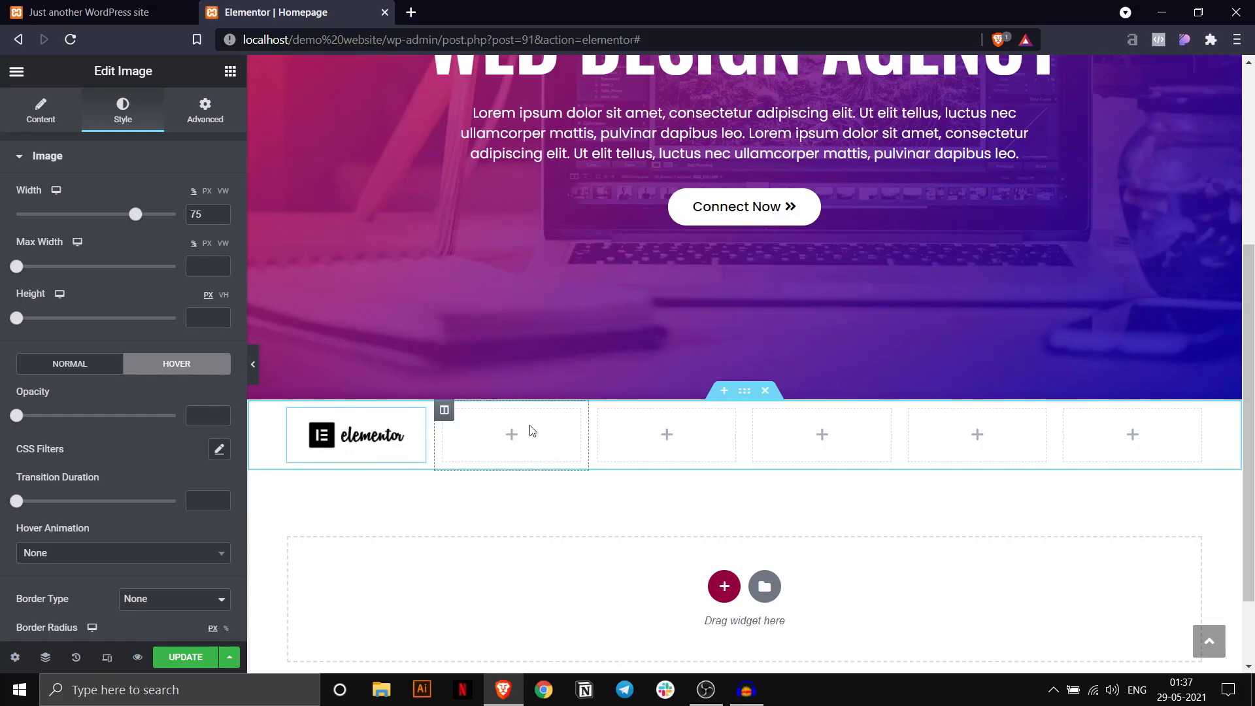
Add an Image widget to the second column and insert the Elementor logo from the media library.
{"action": "left_click", "coordinate": [230, 71]}
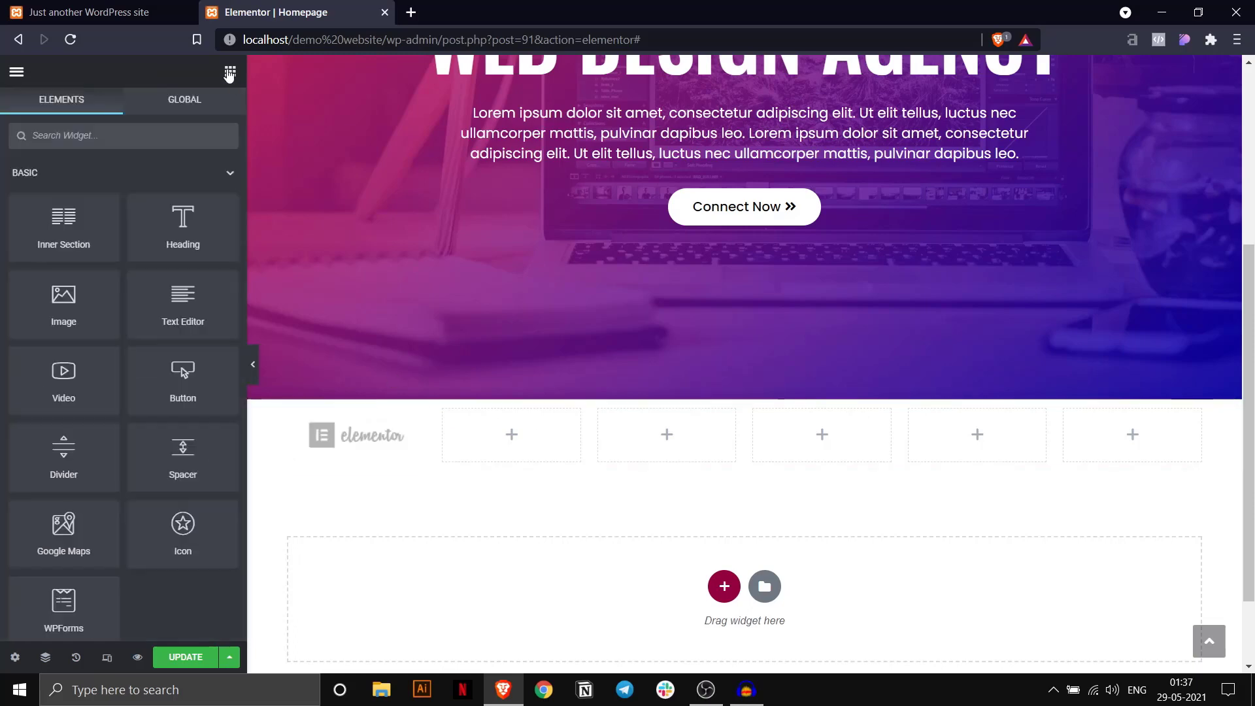
{"action": "left_click_drag", "start_coordinate": [64, 297], "coordinate": [474, 432]}
{"action": "left_click", "coordinate": [108, 239]}
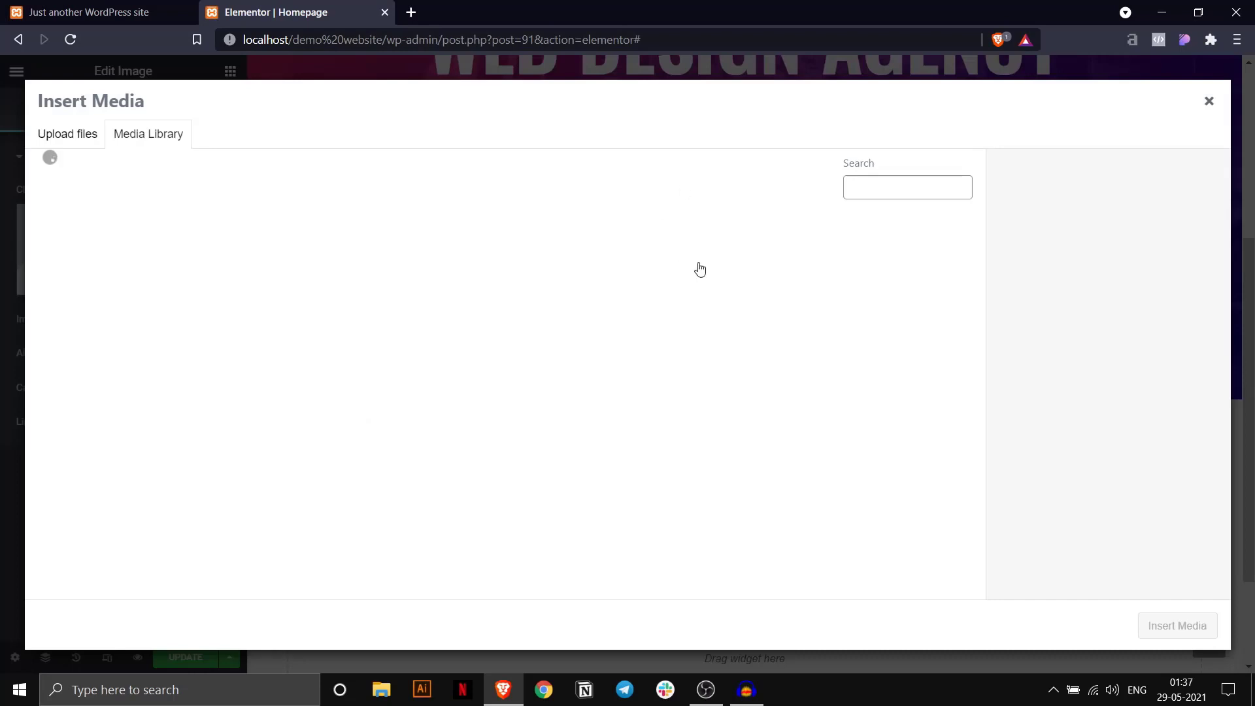
{"action": "left_click", "coordinate": [755, 268]}
{"action": "left_click", "coordinate": [1161, 625]}
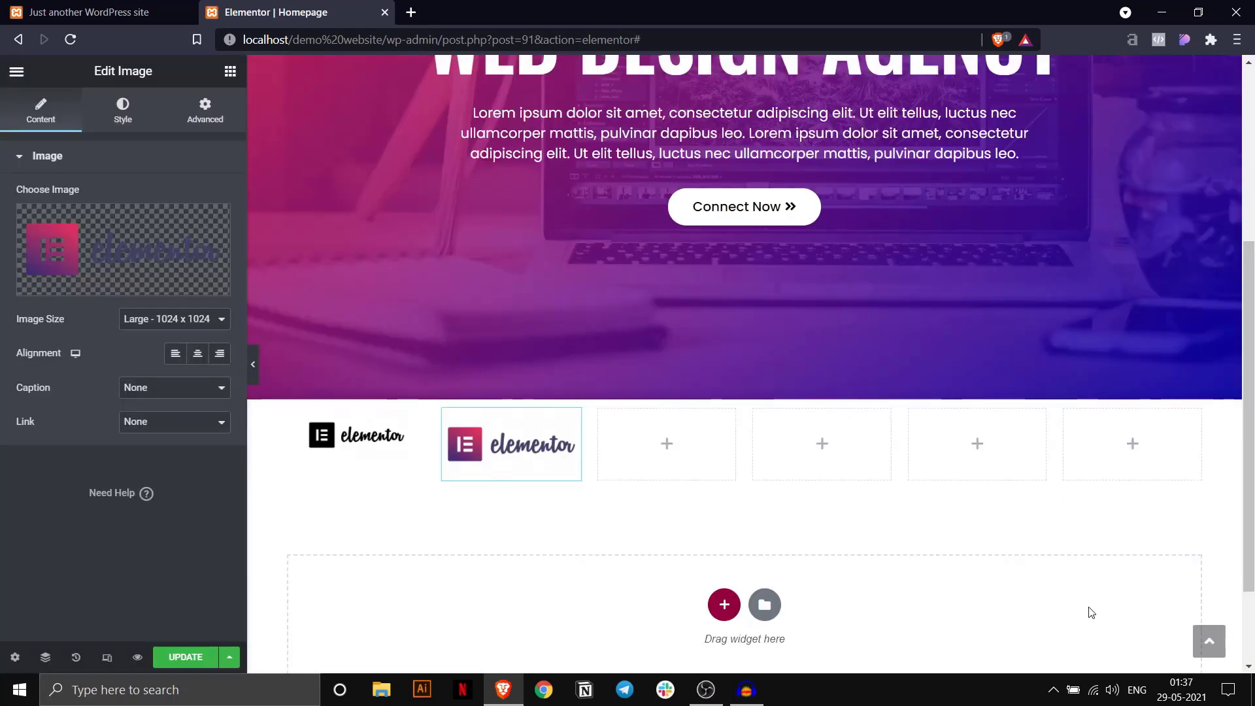
Copy the first logo and paste its style onto the logo in the second column.
{"action": "left_click", "coordinate": [367, 432]}
{"action": "right_click", "coordinate": [364, 428]}
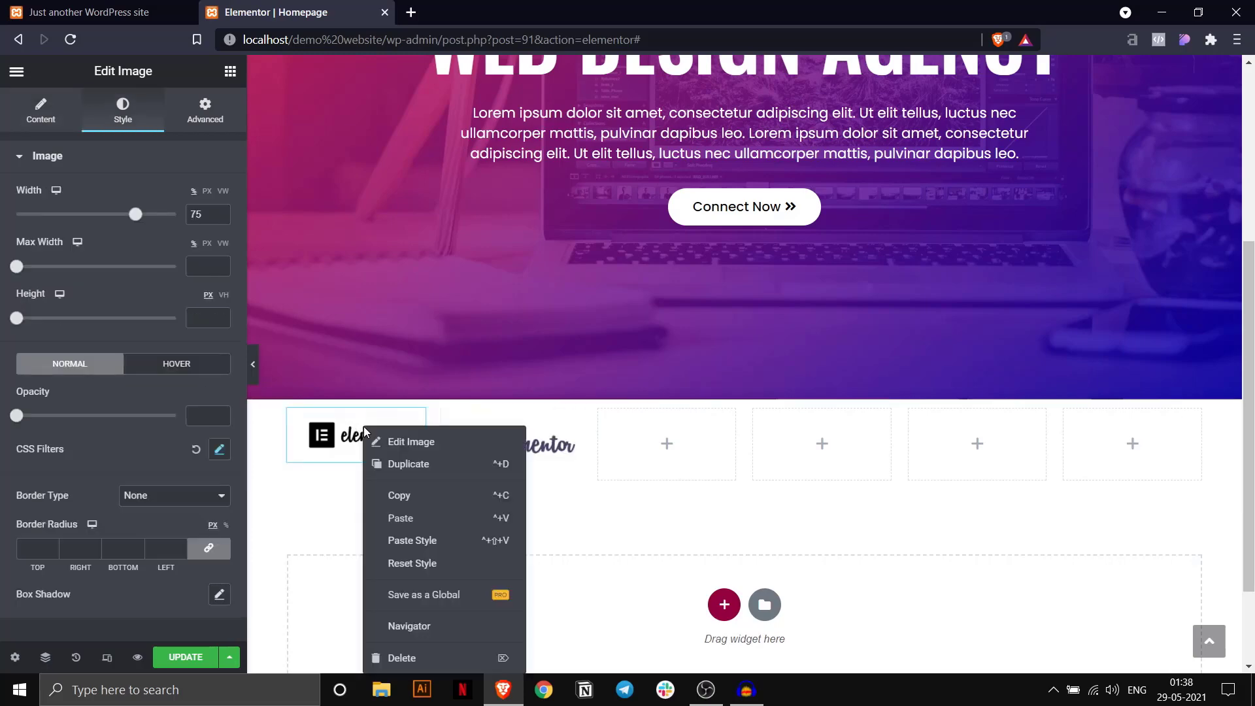
{"action": "left_click", "coordinate": [395, 495]}
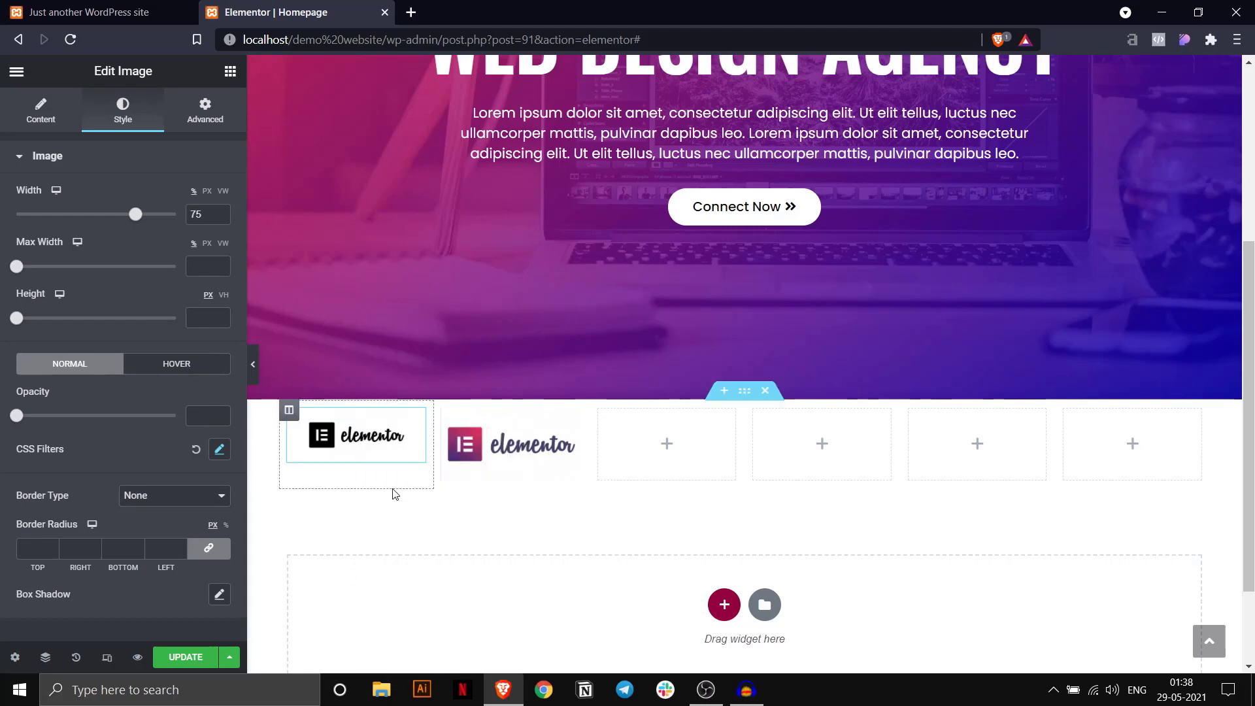
{"action": "left_click", "coordinate": [501, 436]}
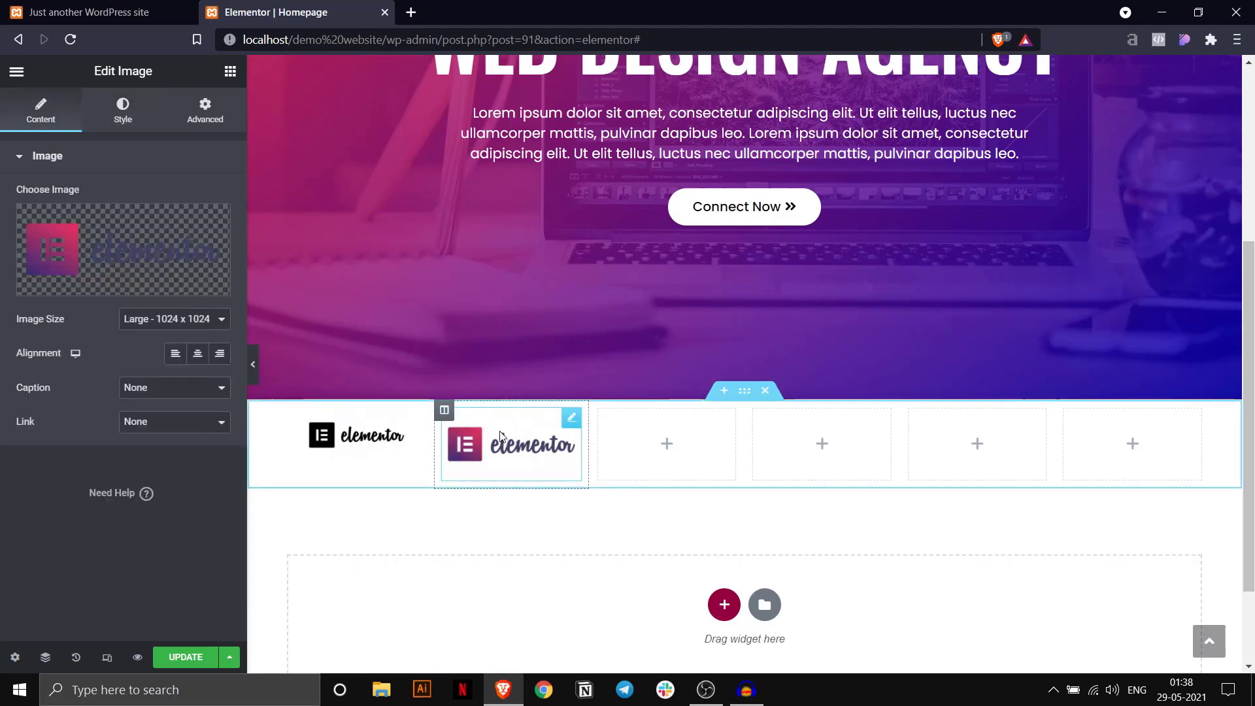
{"action": "right_click", "coordinate": [501, 437]}
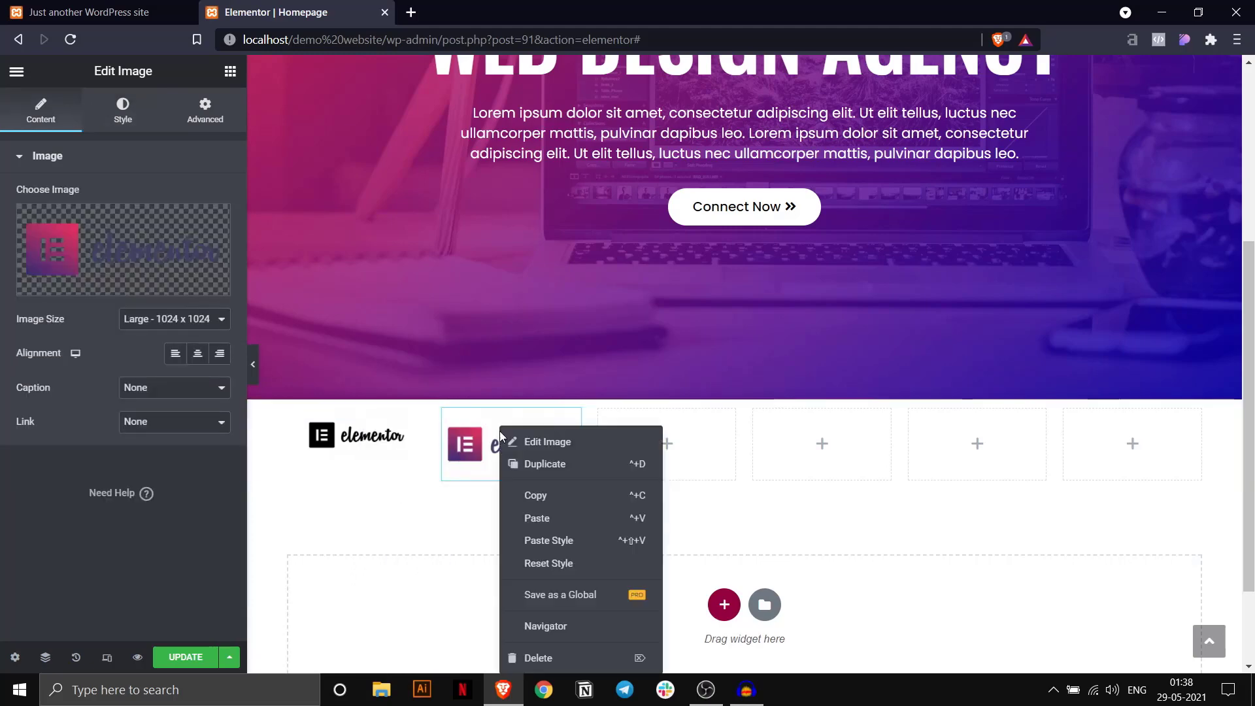
{"action": "left_click", "coordinate": [555, 541]}
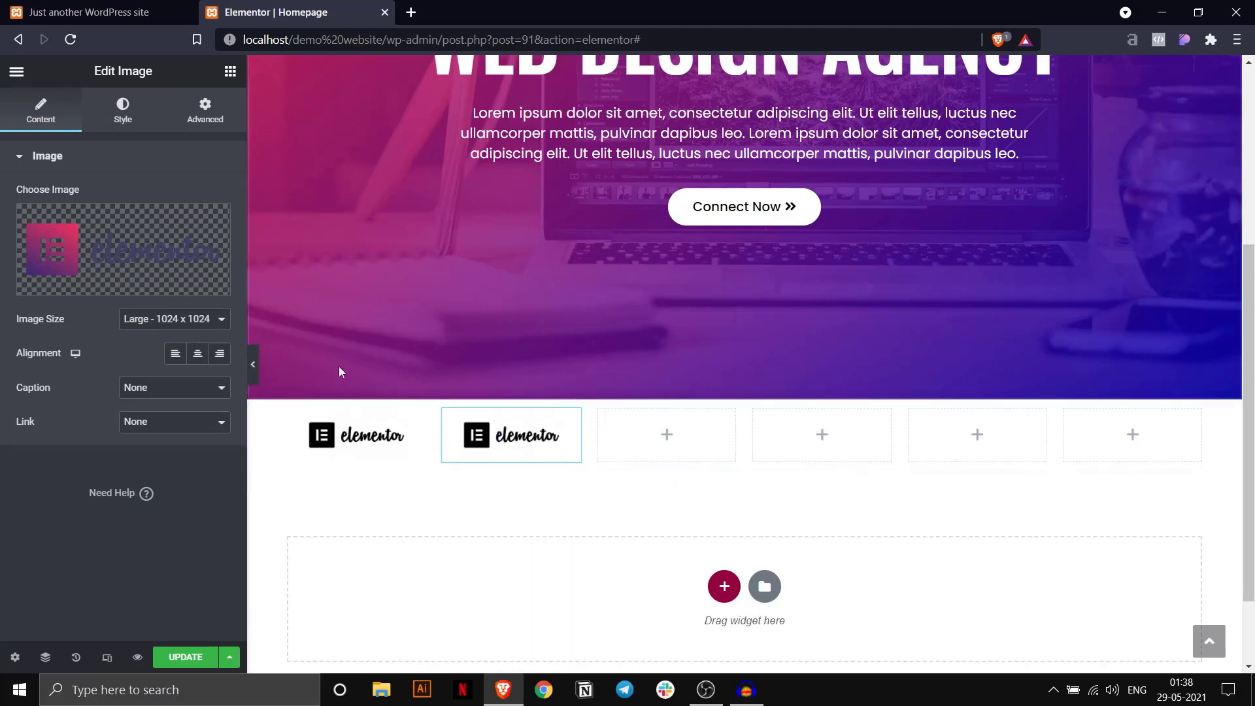
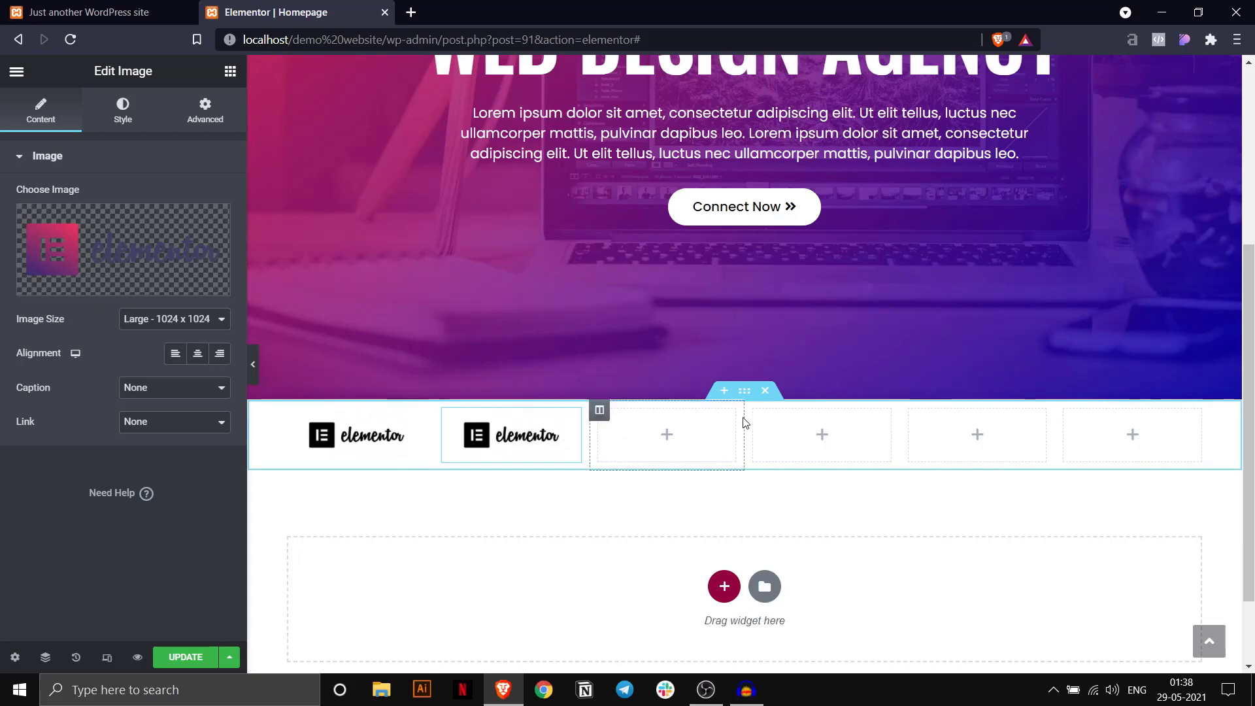
Duplicate the second logo column four times to make six logo columns in the row.
{"action": "right_click", "coordinate": [442, 412]}
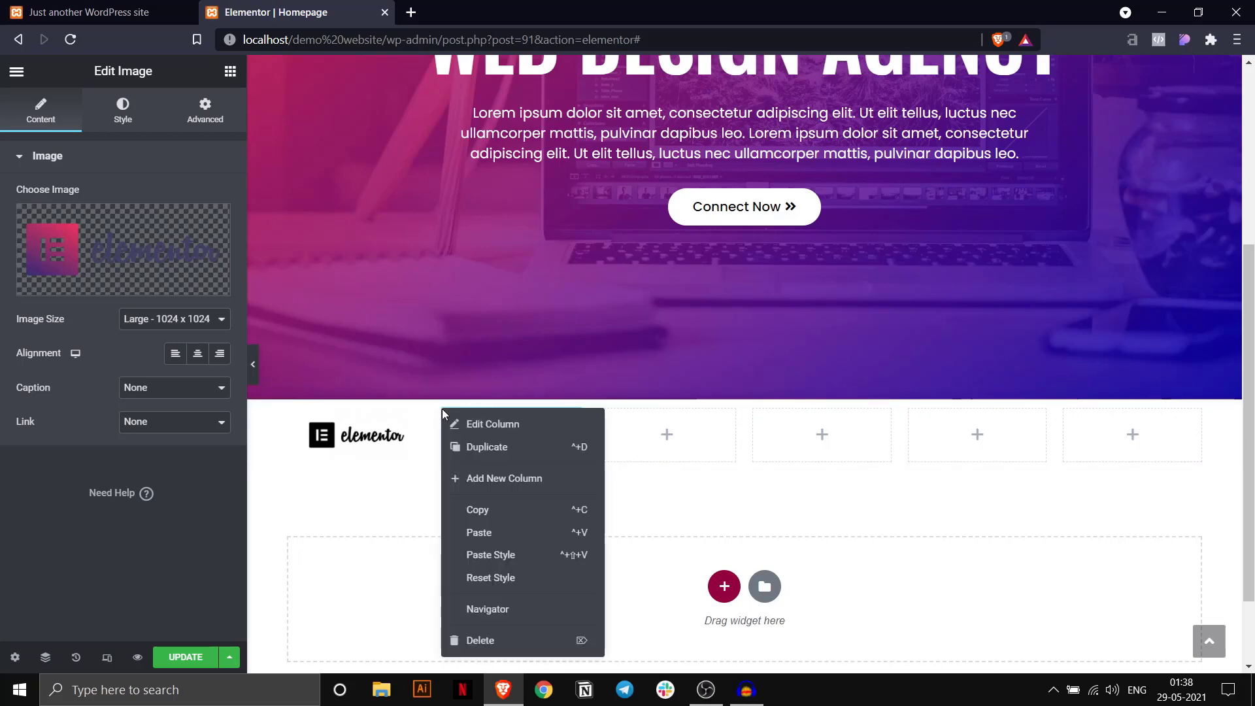
{"action": "left_click", "coordinate": [487, 447]}
{"action": "right_click", "coordinate": [421, 410]}
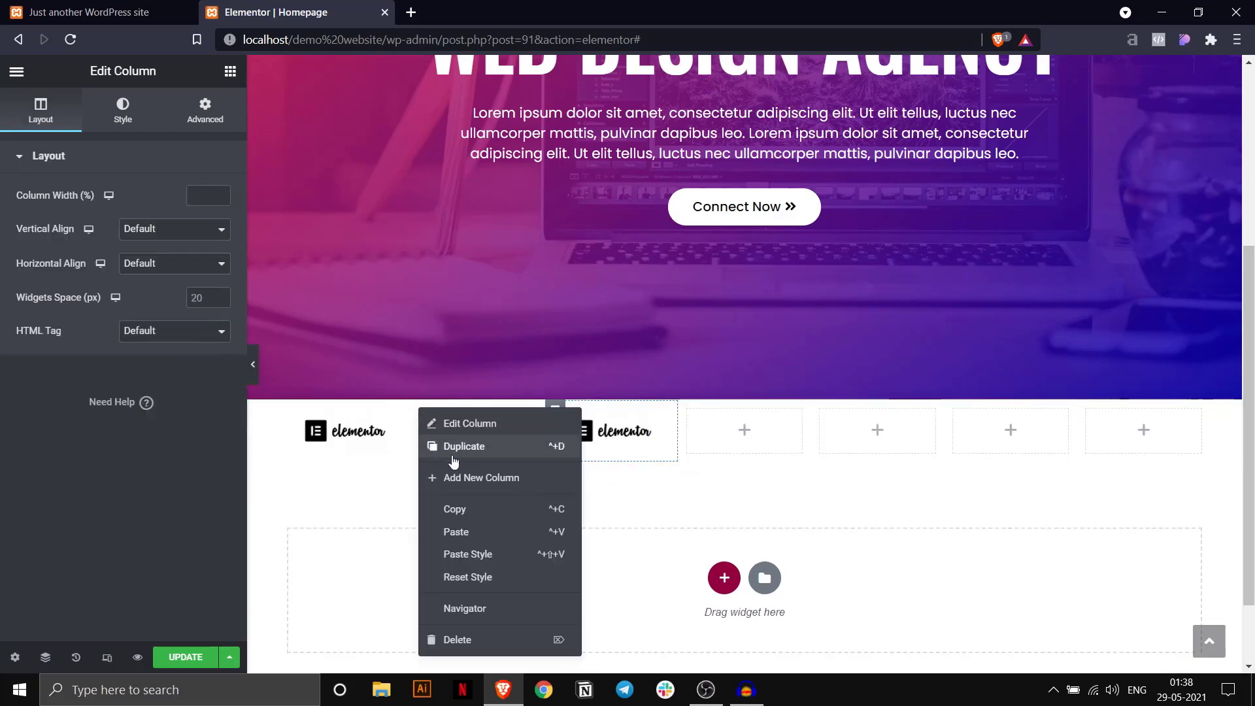
{"action": "left_click", "coordinate": [454, 461]}
{"action": "right_click", "coordinate": [403, 411]}
{"action": "left_click", "coordinate": [432, 442]}
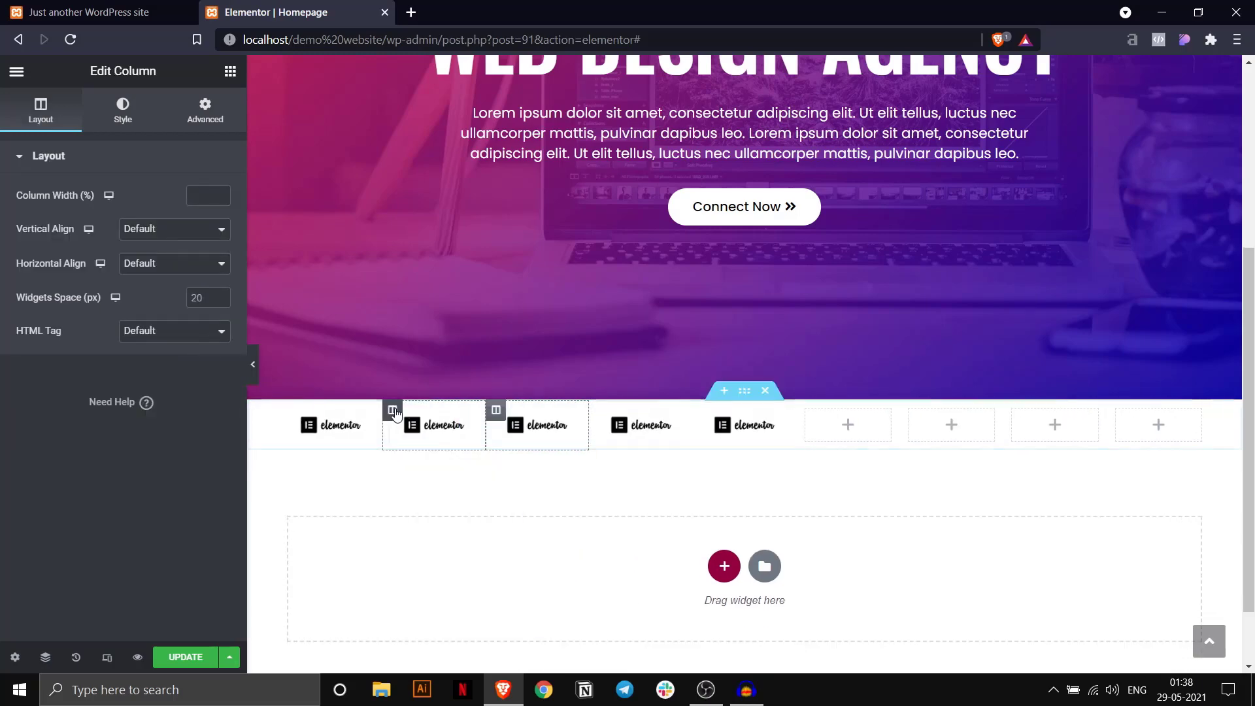
{"action": "right_click", "coordinate": [396, 413]}
{"action": "left_click", "coordinate": [414, 445]}
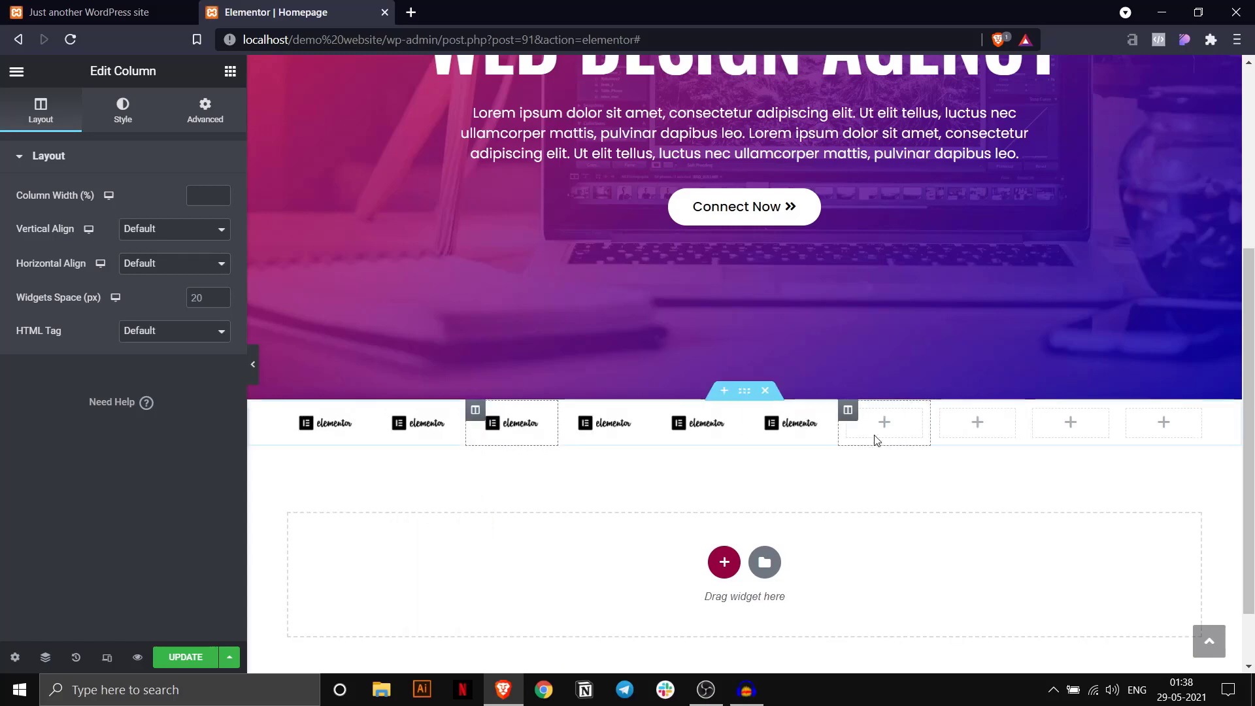
Delete the four empty columns at the end of the logo row.
{"action": "right_click", "coordinate": [849, 410]}
{"action": "left_click", "coordinate": [901, 639]}
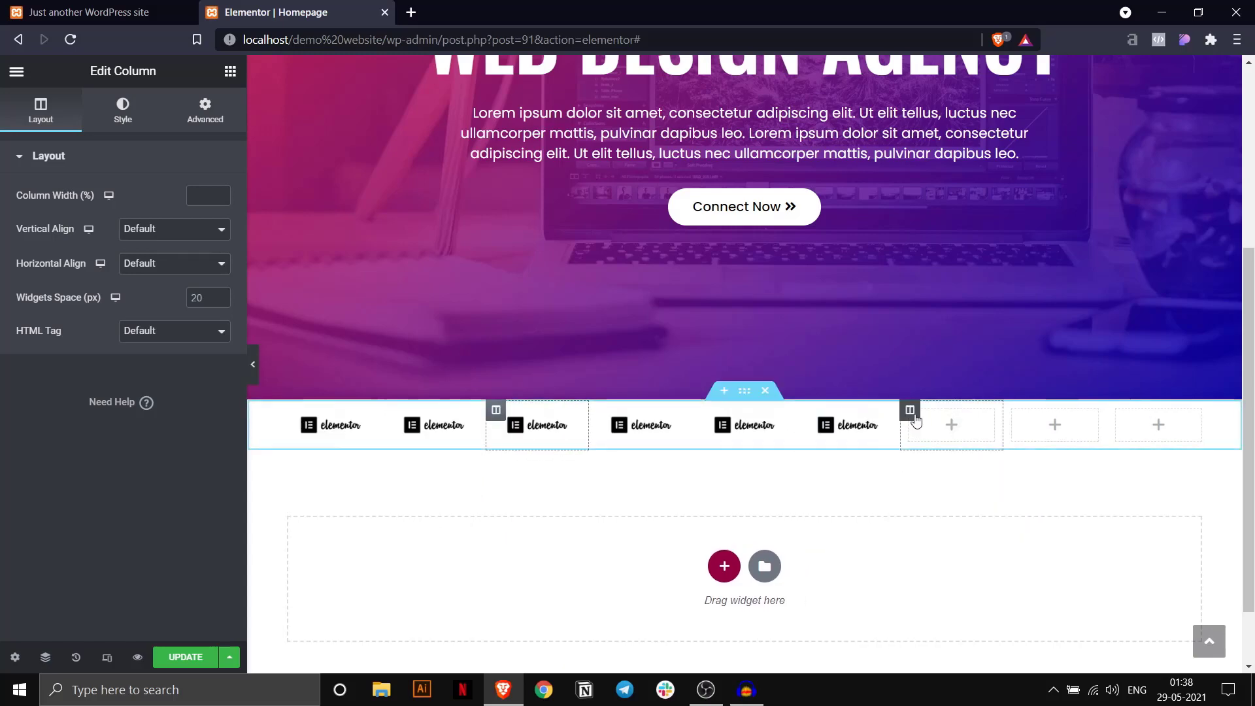
{"action": "right_click", "coordinate": [915, 420]}
{"action": "left_click", "coordinate": [965, 648]}
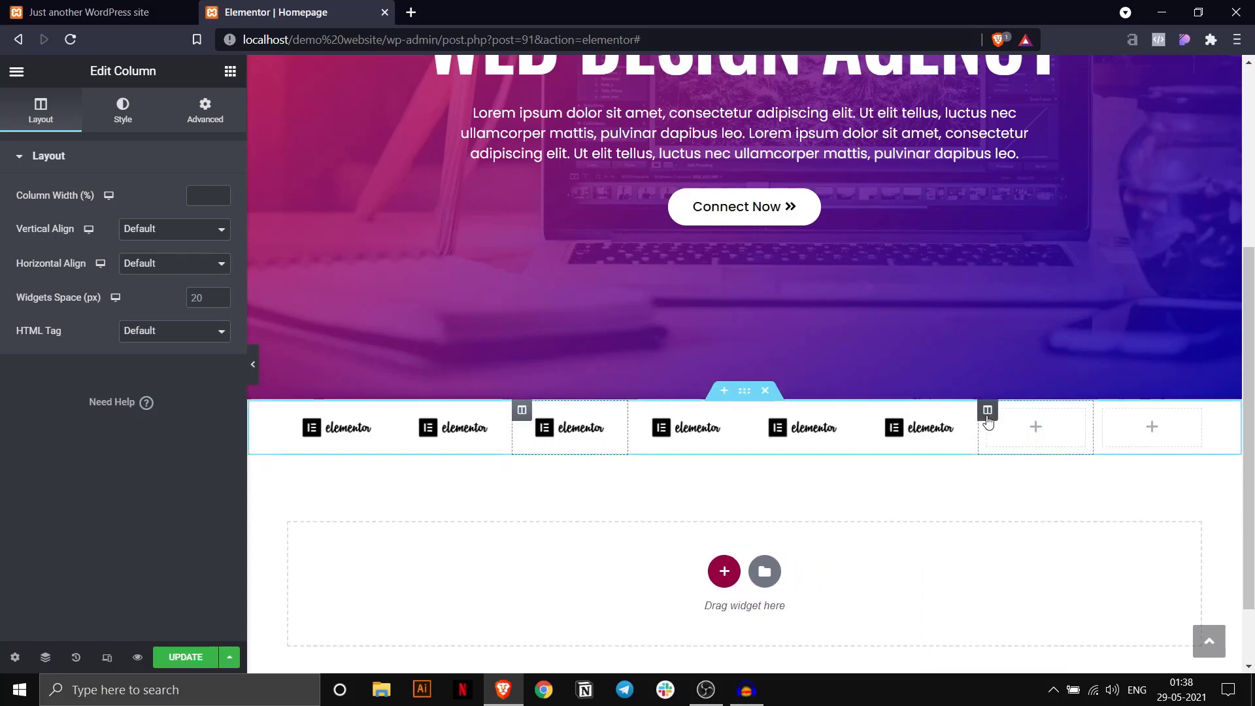
{"action": "right_click", "coordinate": [988, 412]}
{"action": "left_click", "coordinate": [1040, 646]}
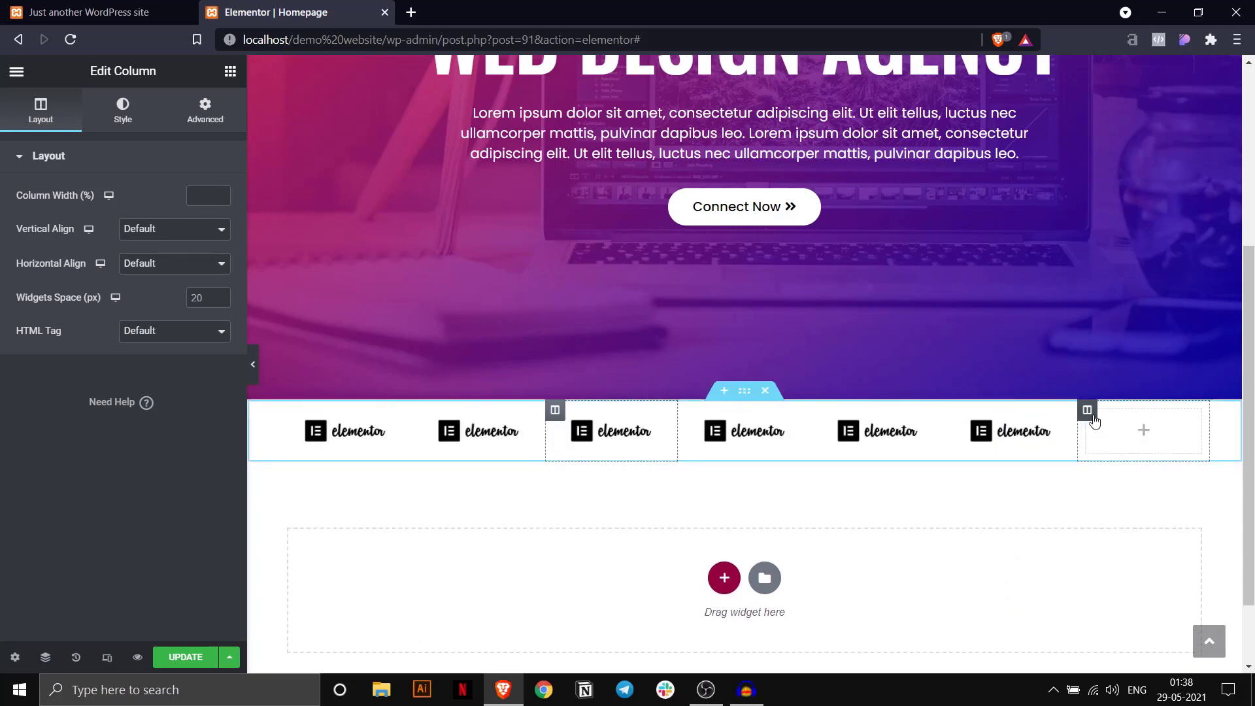
{"action": "right_click", "coordinate": [1092, 416]}
{"action": "left_click", "coordinate": [1131, 647]}
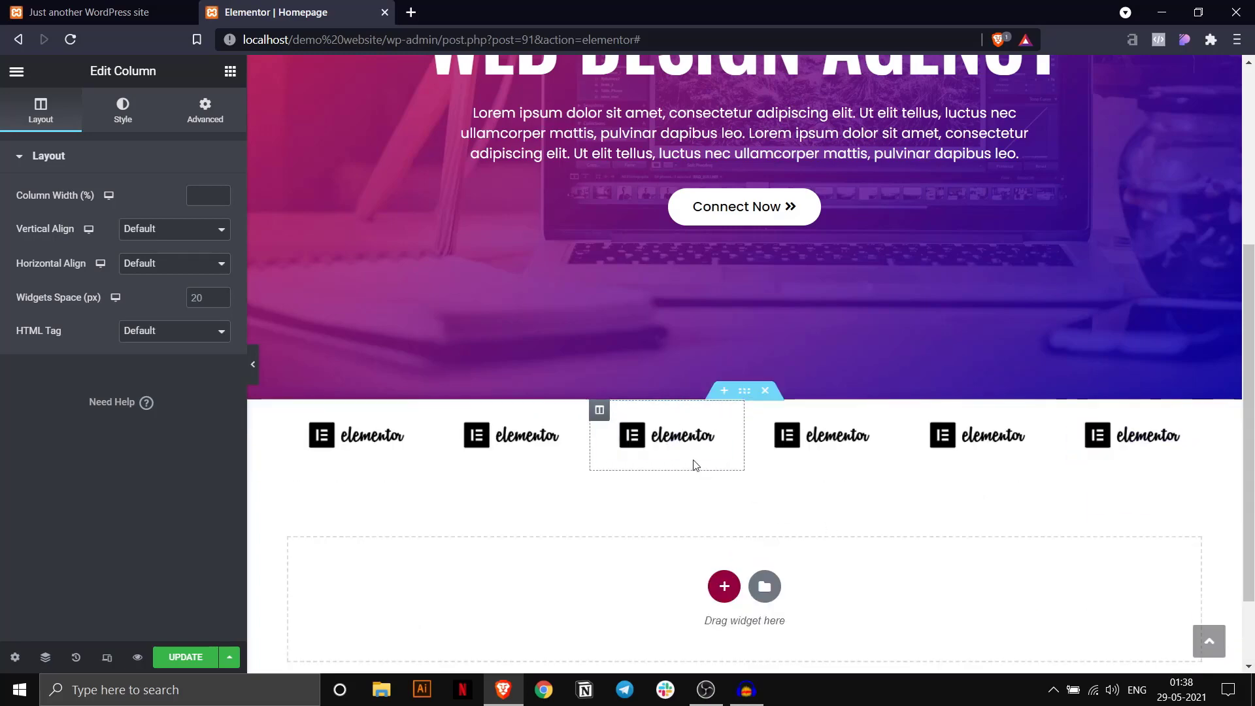
Set the logo section's height to Min Height with a minimum of 110 px.
{"action": "left_click", "coordinate": [744, 391]}
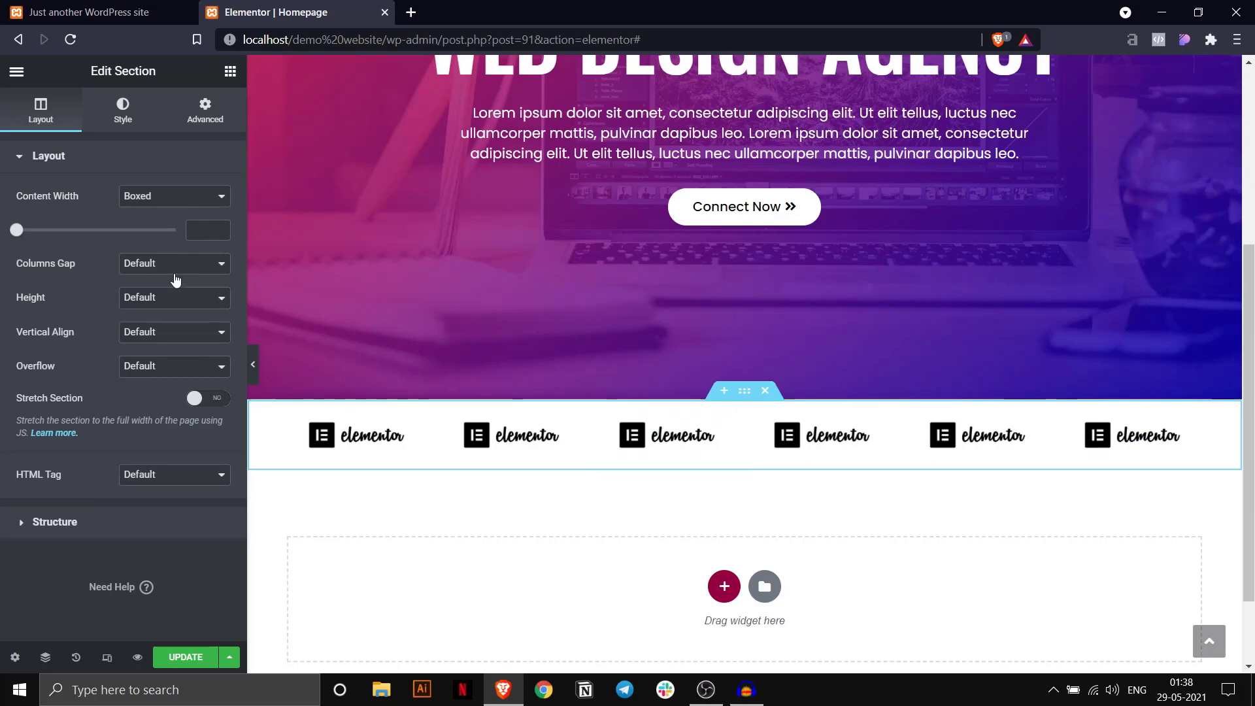
{"action": "left_click", "coordinate": [149, 296]}
{"action": "left_click", "coordinate": [157, 340]}
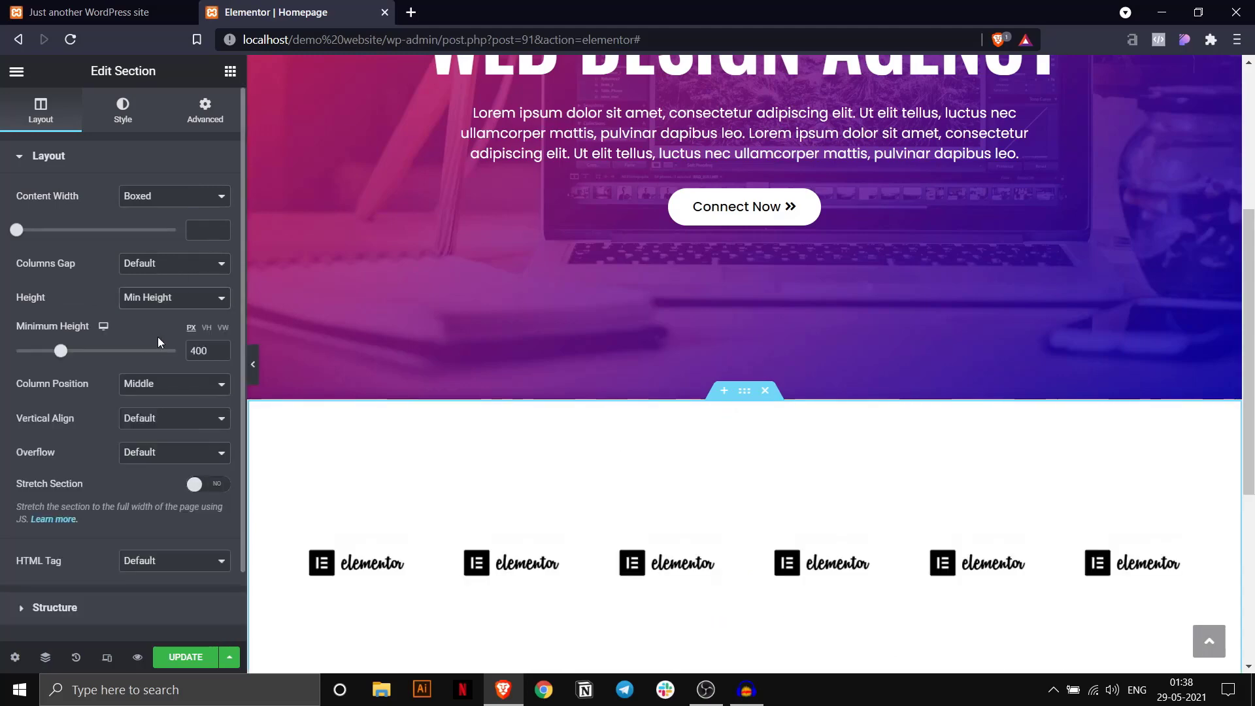
{"action": "left_click_drag", "start_coordinate": [60, 354], "coordinate": [28, 352]}
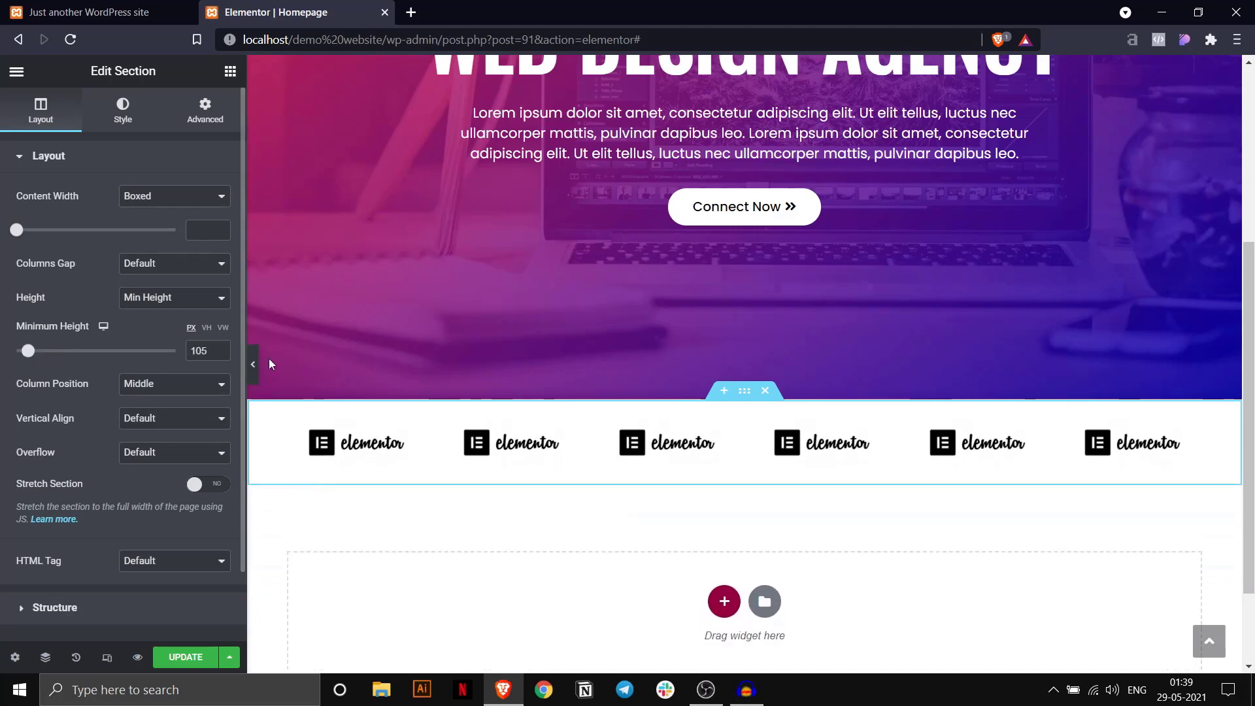
{"action": "left_click", "coordinate": [220, 349]}
{"action": "left_click", "coordinate": [220, 349]}
{"action": "left_click", "coordinate": [220, 349]}
{"action": "left_click", "coordinate": [220, 349]}
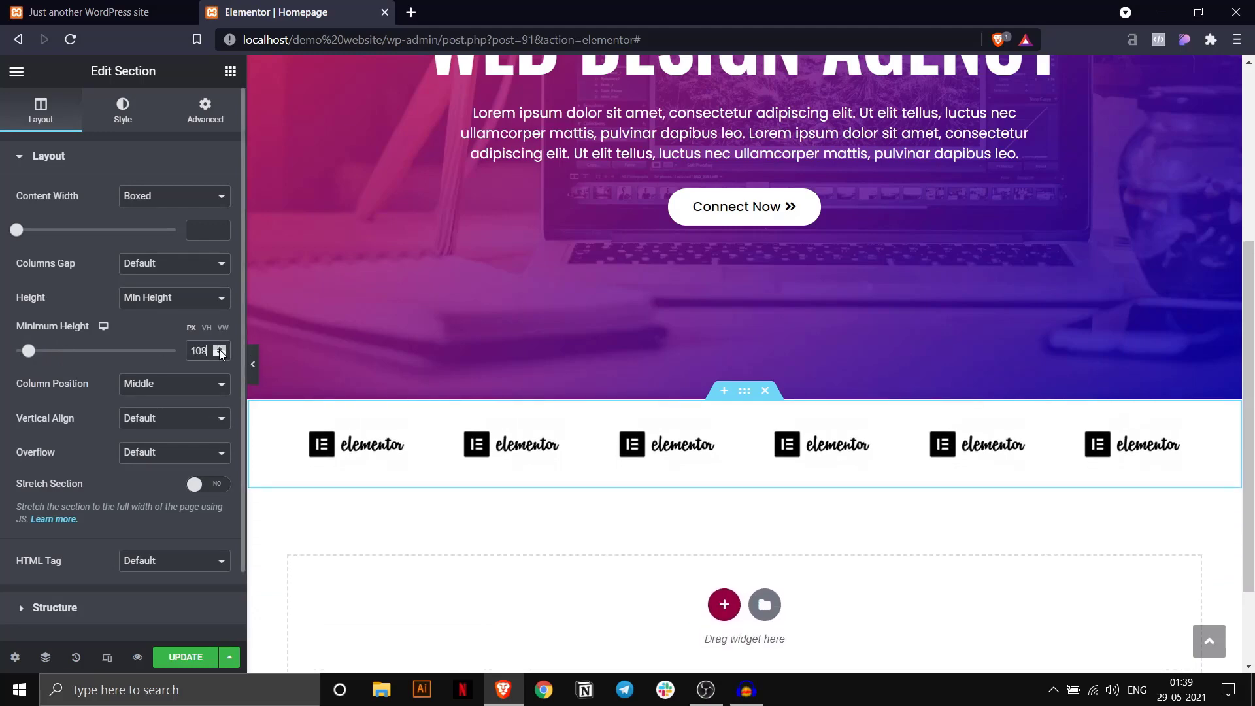
{"action": "left_click", "coordinate": [220, 350]}
Give the logo section a box shadow with a vertical offset of 8.
{"action": "left_click", "coordinate": [138, 115]}
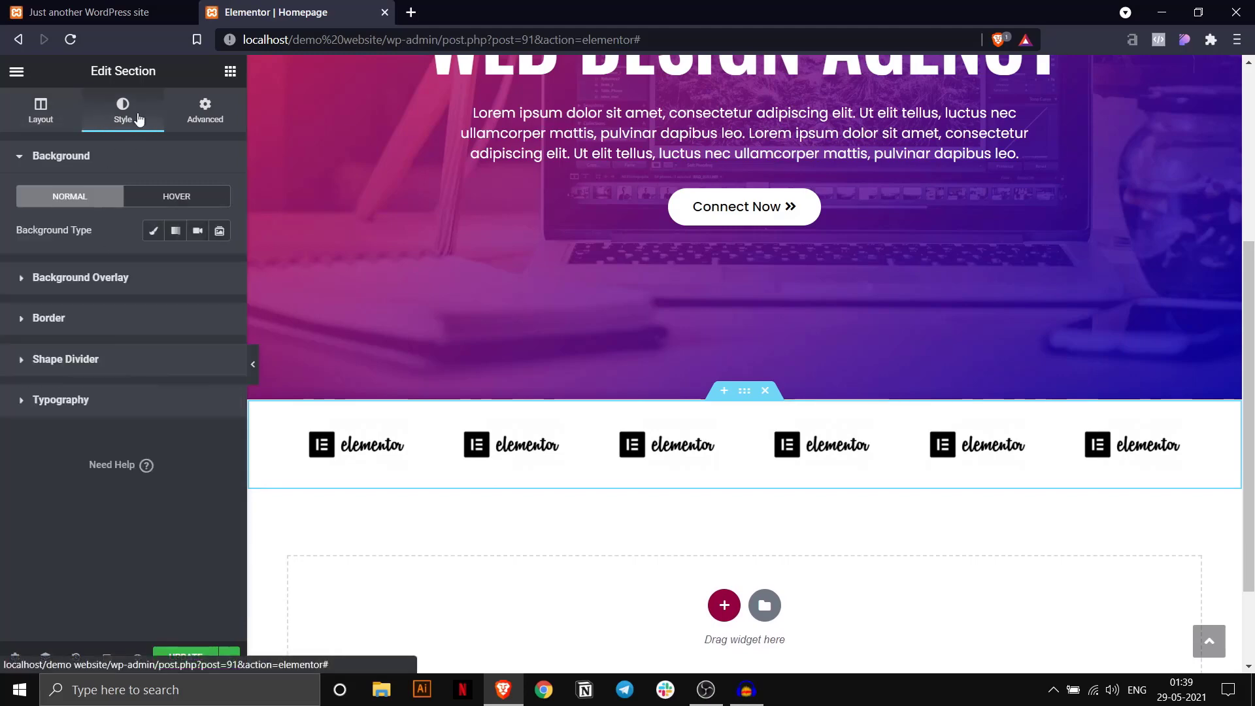
{"action": "left_click", "coordinate": [105, 325]}
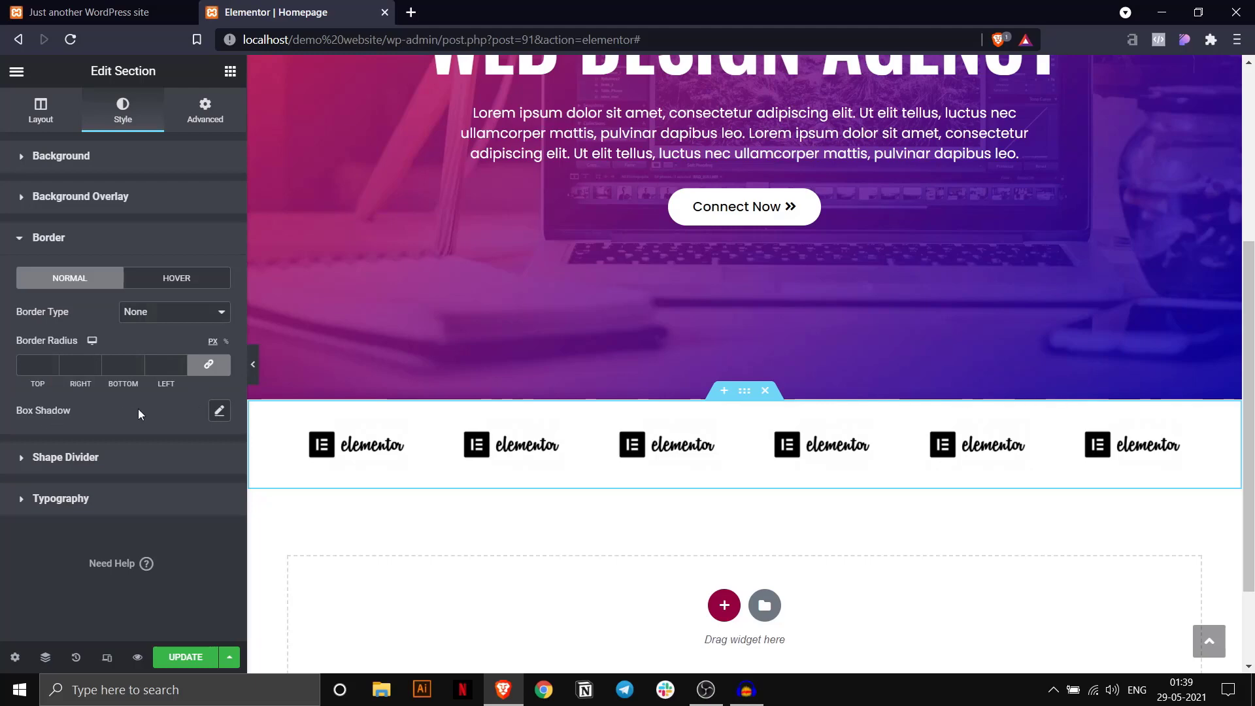
{"action": "left_click", "coordinate": [220, 413]}
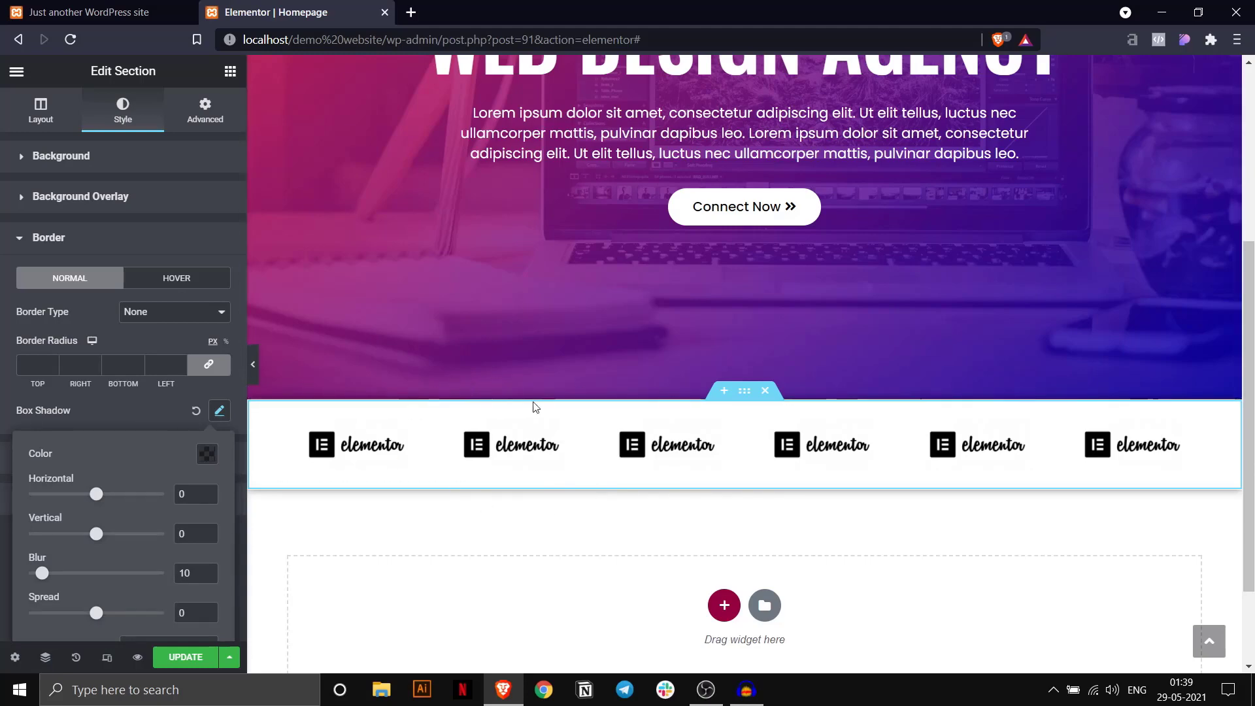
{"action": "scroll", "coordinate": [117, 425], "scroll_direction": "down", "scroll_amount": 1}
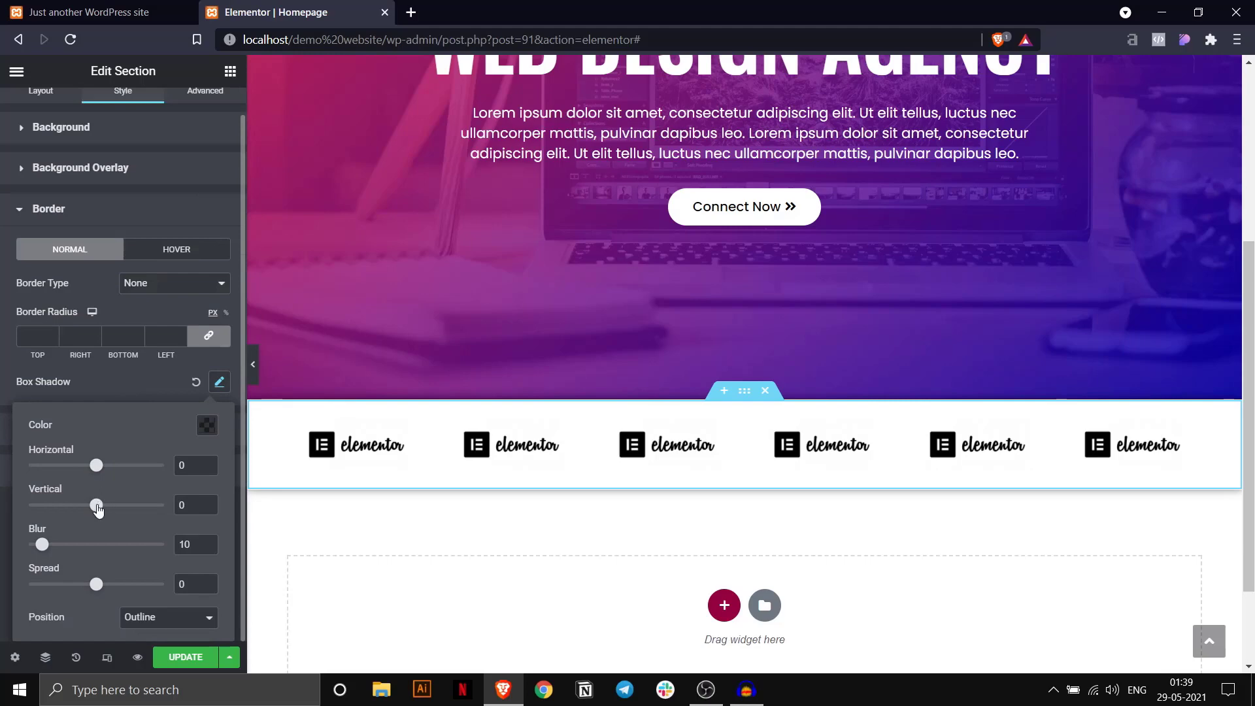
{"action": "mouse_move", "coordinate": [98, 510]}
{"action": "left_mouse_down"}
{"action": "mouse_move", "coordinate": [126, 510]}
{"action": "mouse_move", "coordinate": [47, 510]}
{"action": "mouse_move", "coordinate": [103, 512]}
{"action": "left_mouse_up"}
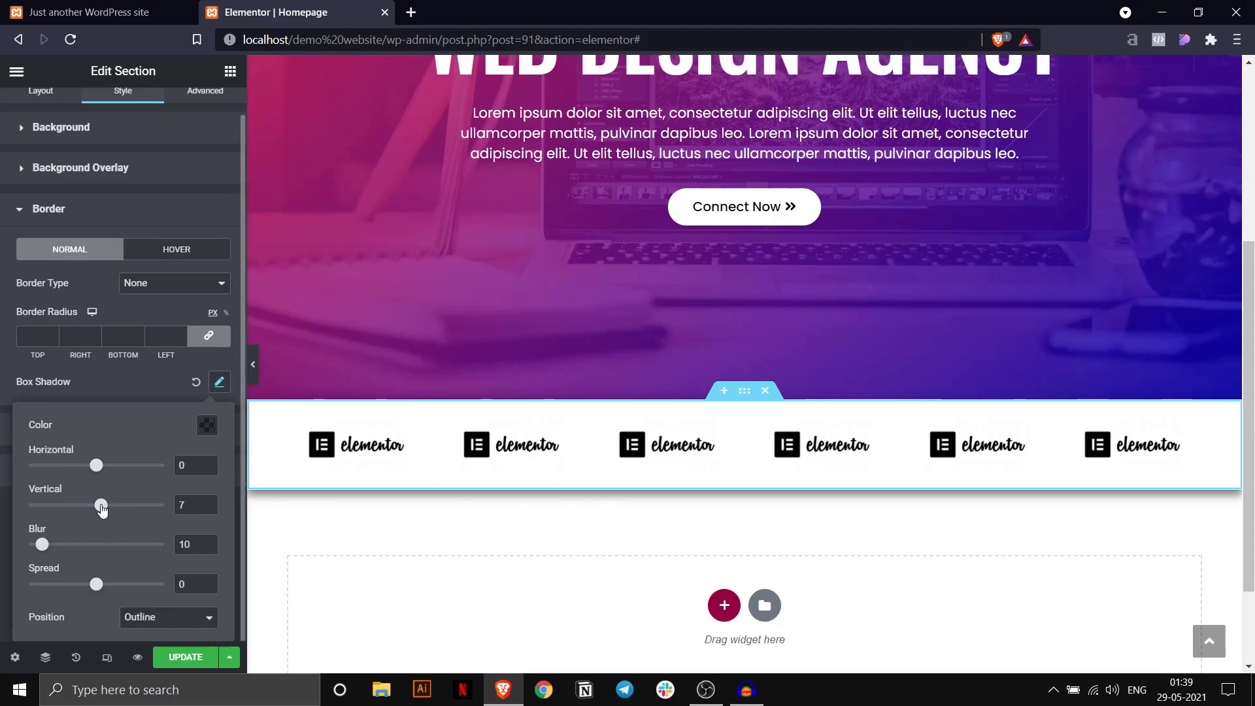
{"action": "left_click_drag", "start_coordinate": [102, 510], "coordinate": [102, 510]}
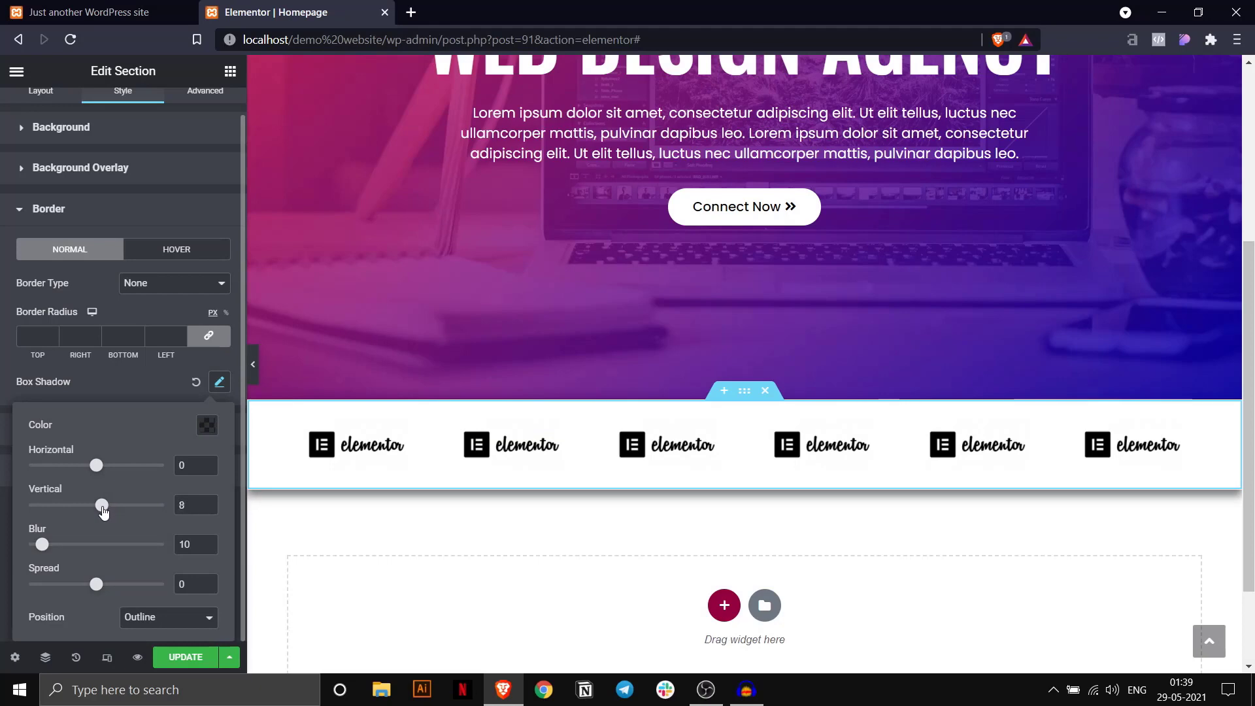
Try a fainter black, a bright green and a blue as the logo section's shadow colour.
{"action": "left_click", "coordinate": [209, 426]}
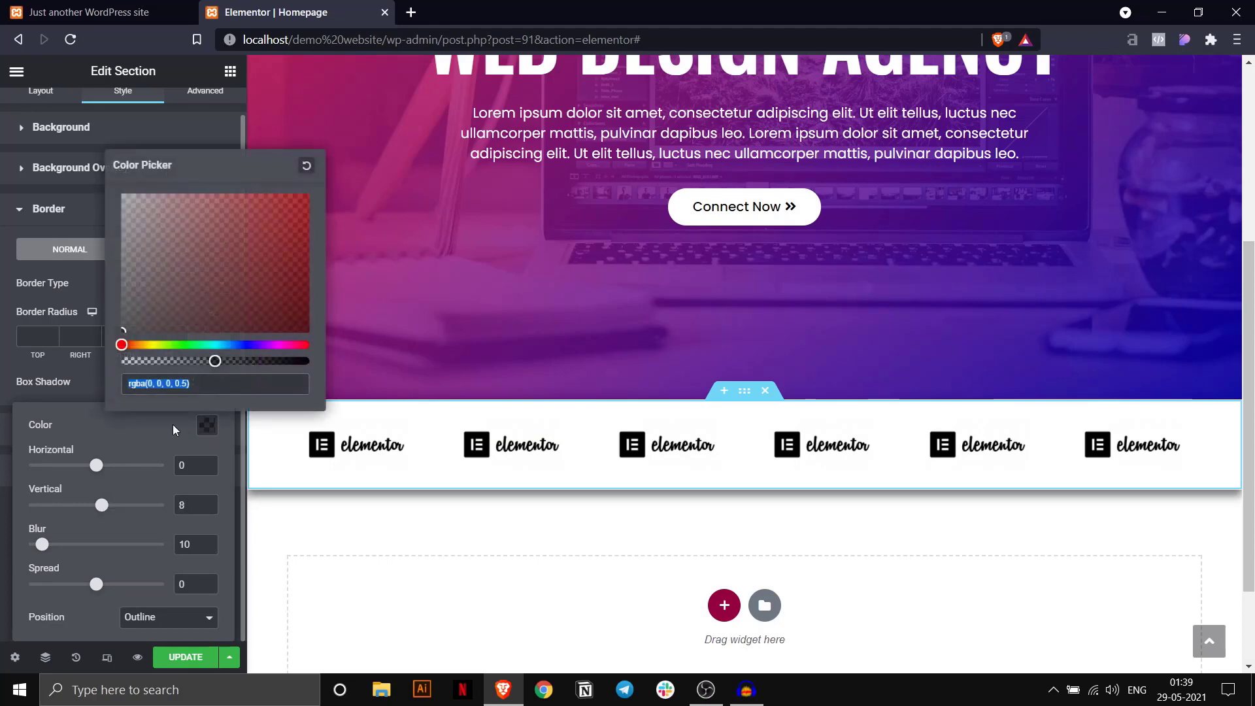
{"action": "left_click_drag", "start_coordinate": [216, 362], "coordinate": [157, 365]}
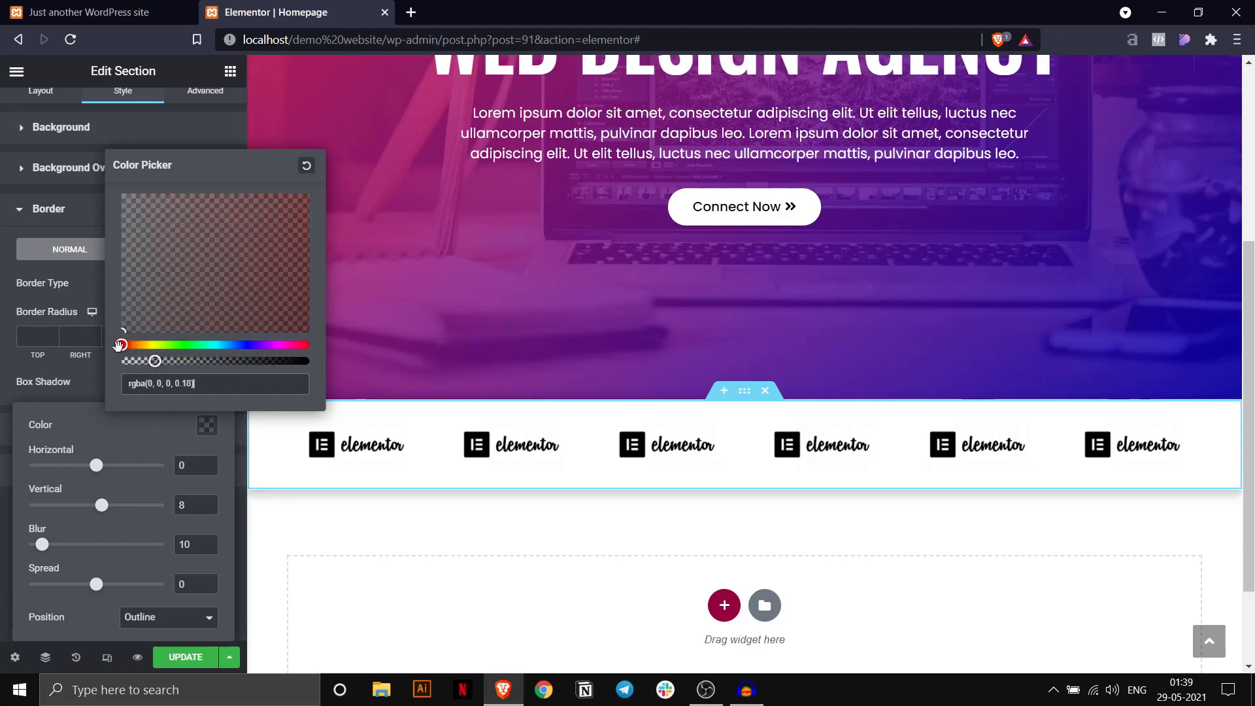
{"action": "left_click_drag", "start_coordinate": [124, 346], "coordinate": [196, 346]}
{"action": "left_click_drag", "start_coordinate": [241, 287], "coordinate": [308, 196]}
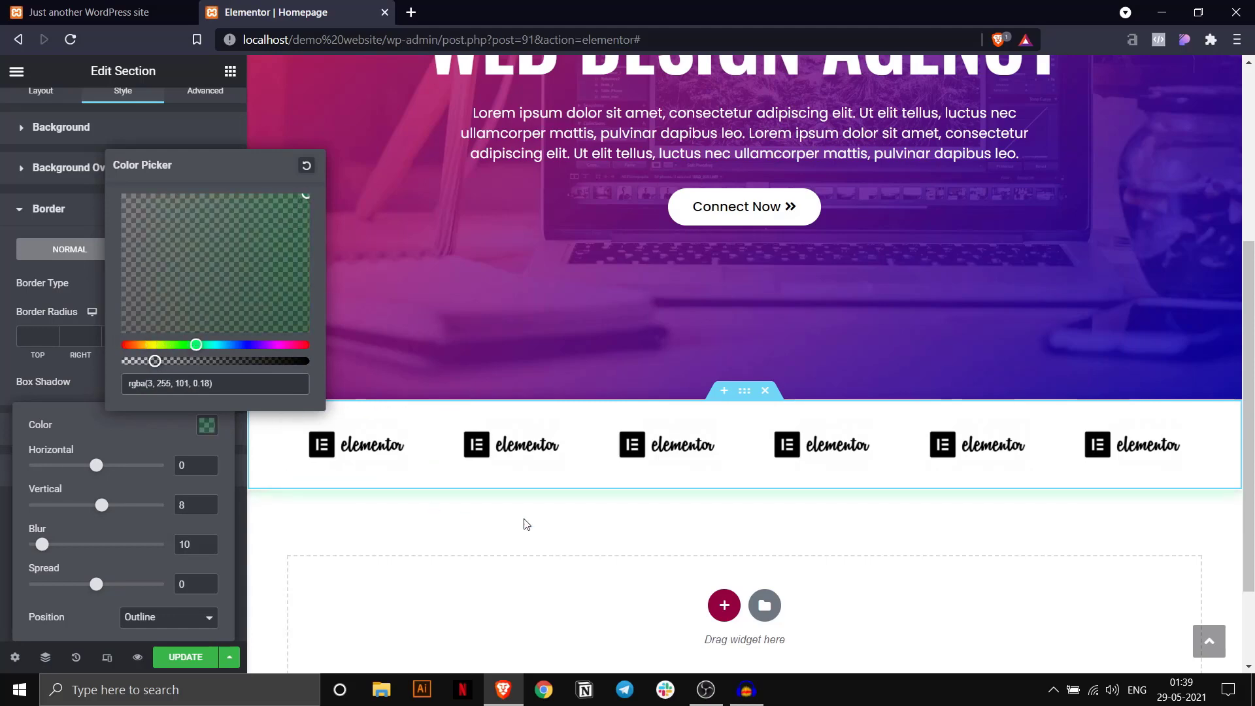
{"action": "left_click_drag", "start_coordinate": [264, 363], "coordinate": [321, 362]}
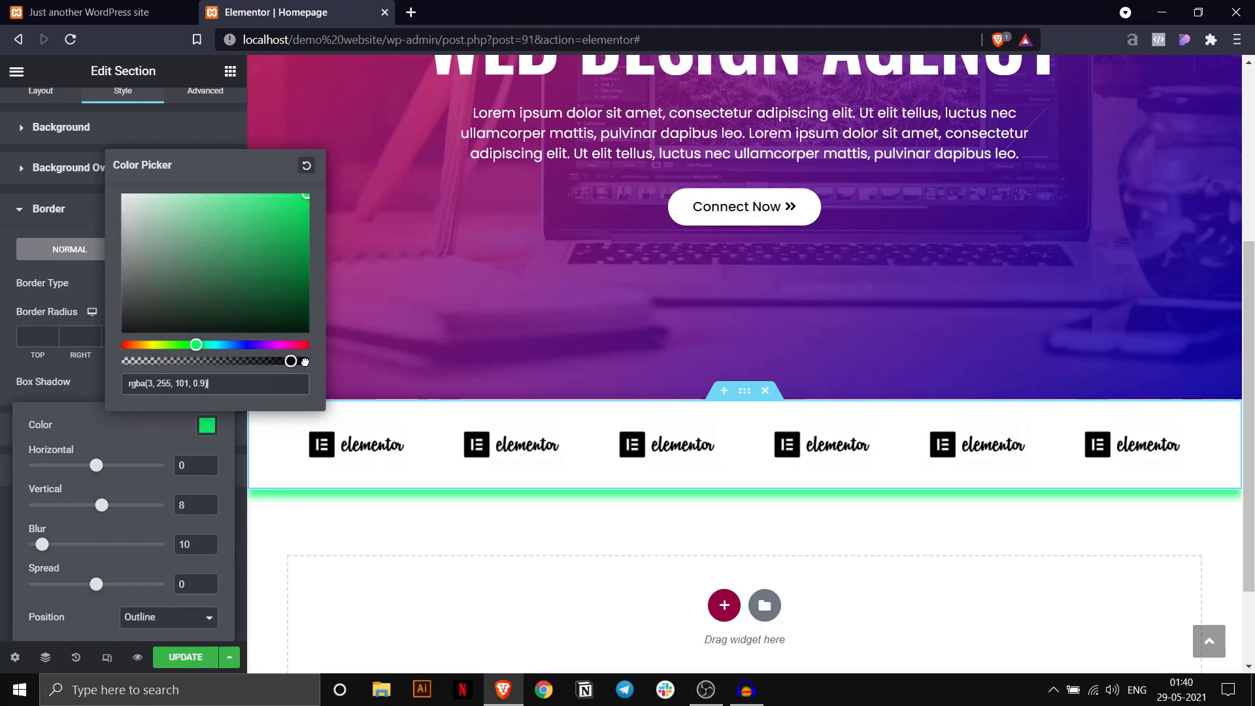
{"action": "left_click_drag", "start_coordinate": [300, 286], "coordinate": [308, 312]}
{"action": "left_click", "coordinate": [237, 345]}
{"action": "left_click", "coordinate": [262, 236]}
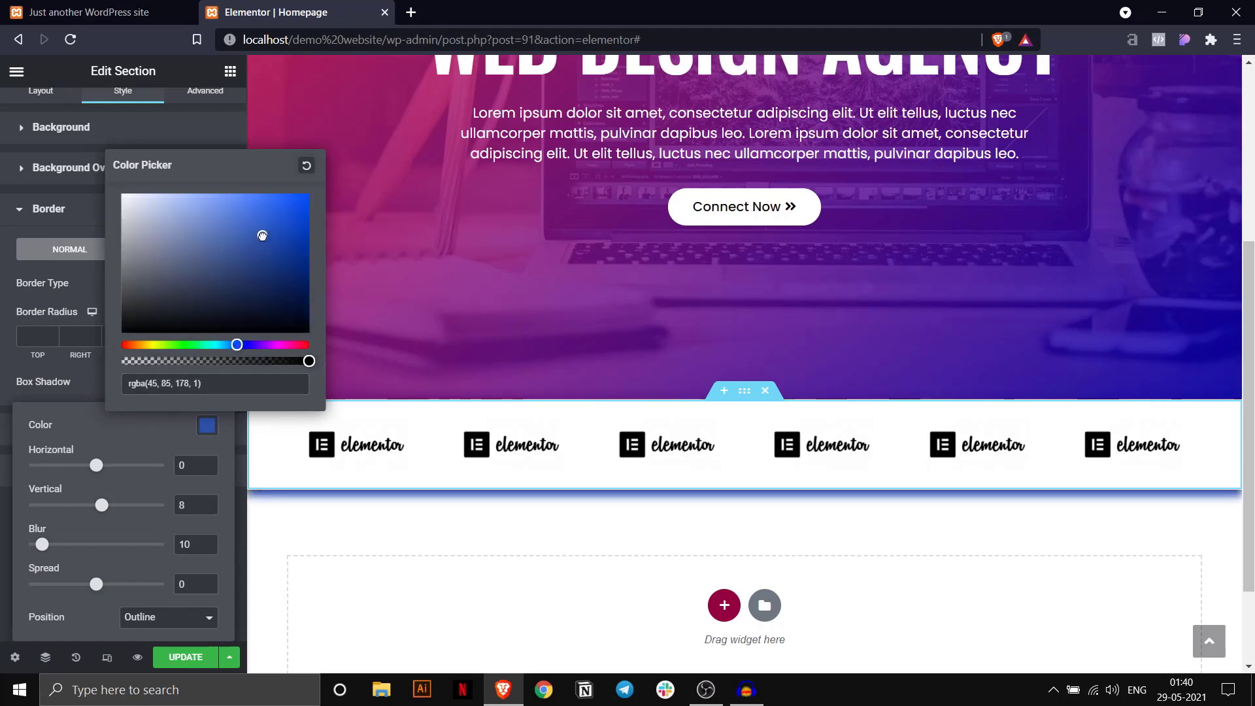
Set the logo section's shadow colour to black at 0.14 opacity, rgba(0, 0, 0, 0.14), and close the shadow settings.
{"action": "left_click_drag", "start_coordinate": [260, 240], "coordinate": [124, 338]}
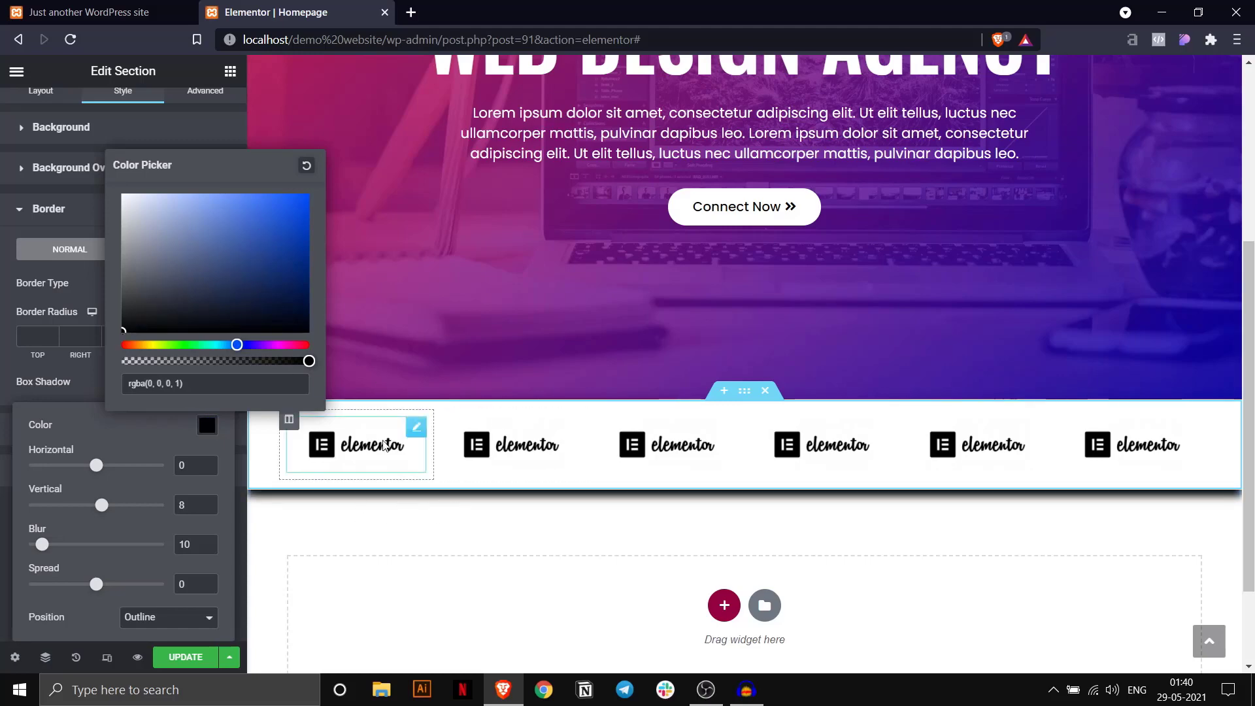
{"action": "left_click_drag", "start_coordinate": [236, 345], "coordinate": [225, 344]}
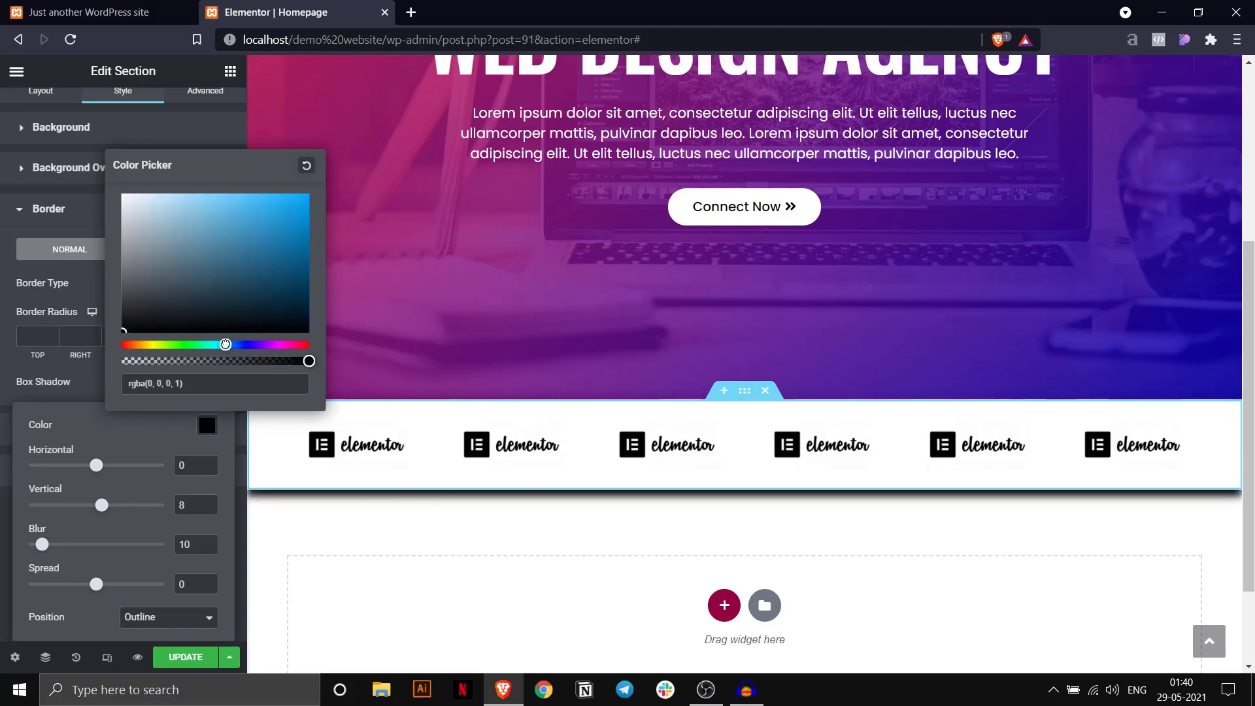
{"action": "left_click_drag", "start_coordinate": [307, 361], "coordinate": [157, 362]}
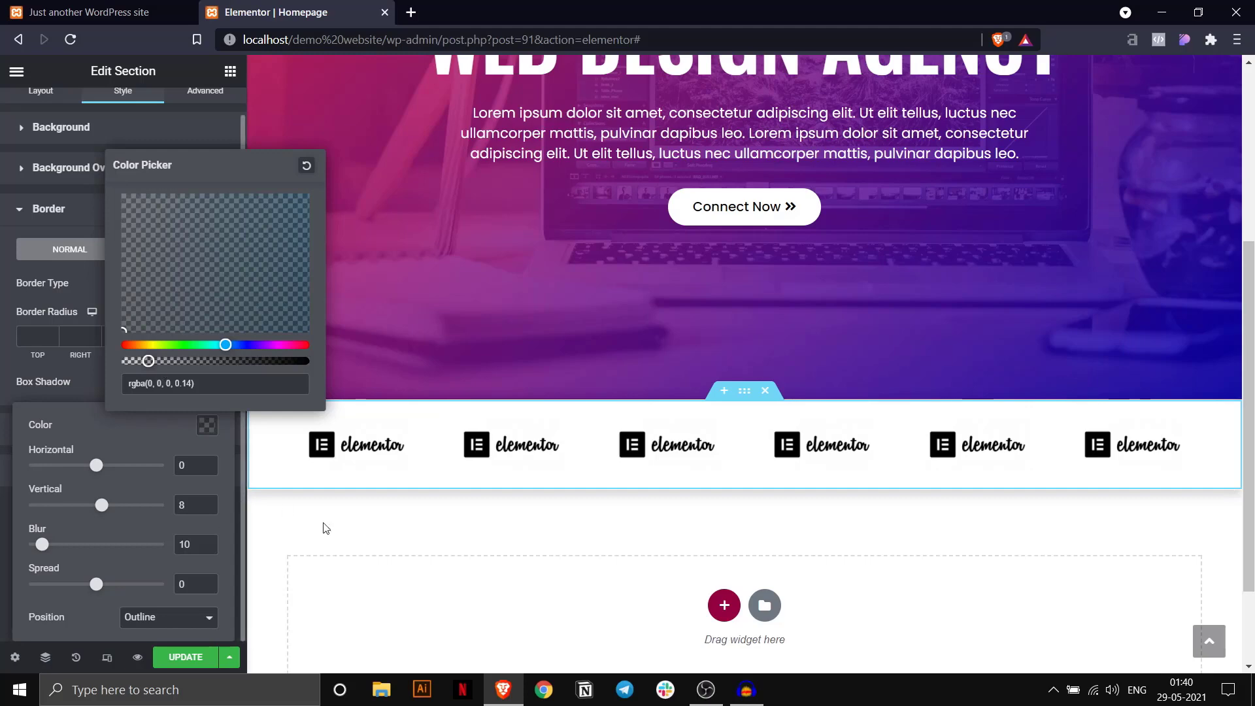
{"action": "left_click", "coordinate": [337, 630]}
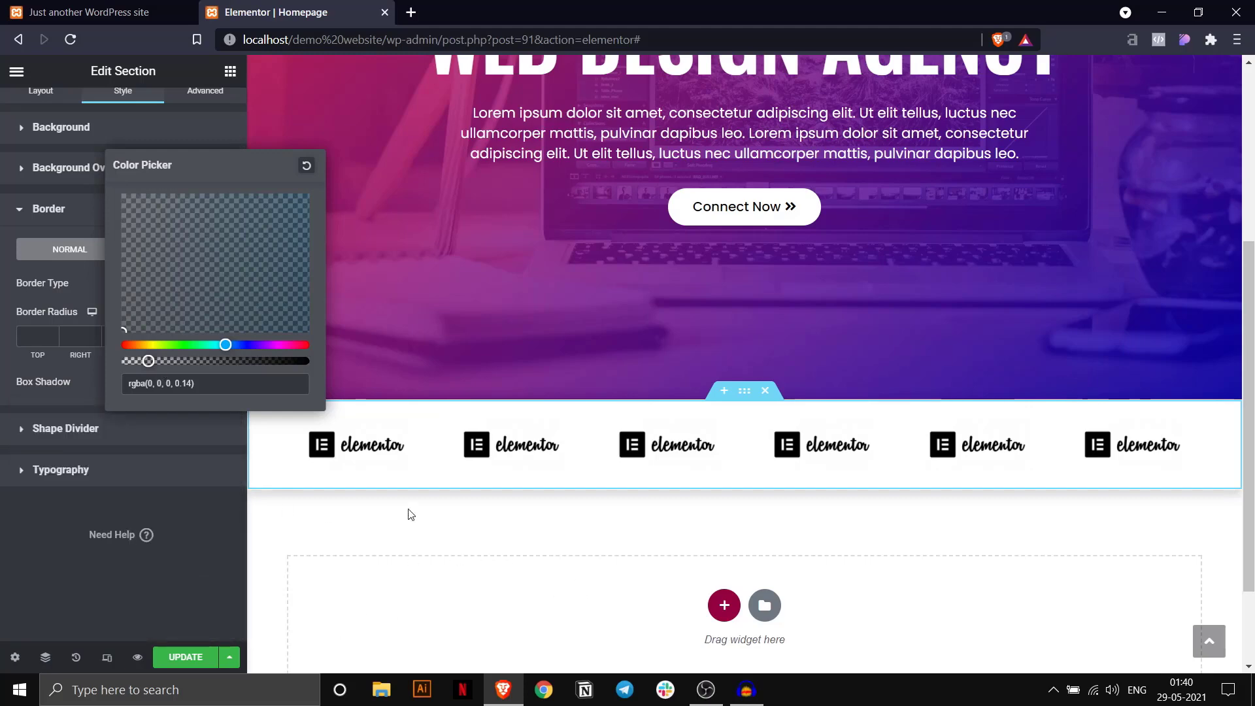
{"action": "left_click", "coordinate": [223, 540]}
Check the services area on the reference site and add an empty single-column section below the logo row in the editor.
{"action": "left_click", "coordinate": [129, 8]}
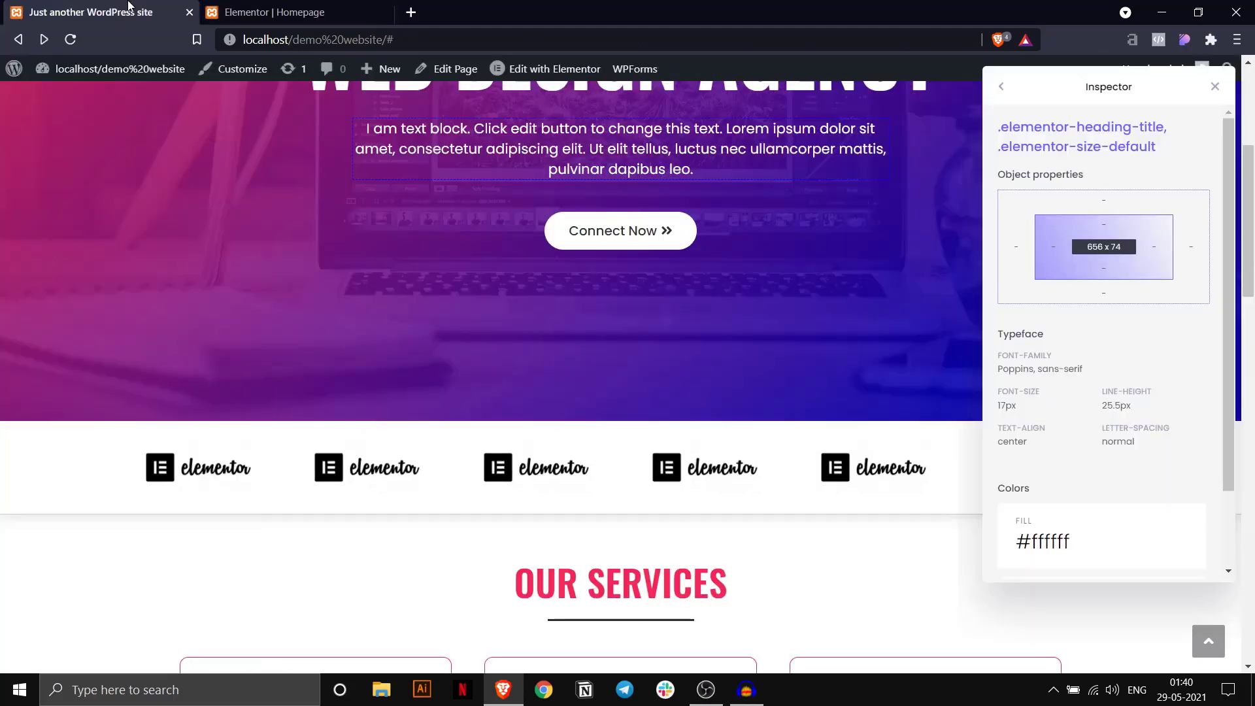
{"action": "scroll", "coordinate": [468, 442], "scroll_direction": "down", "scroll_amount": 8}
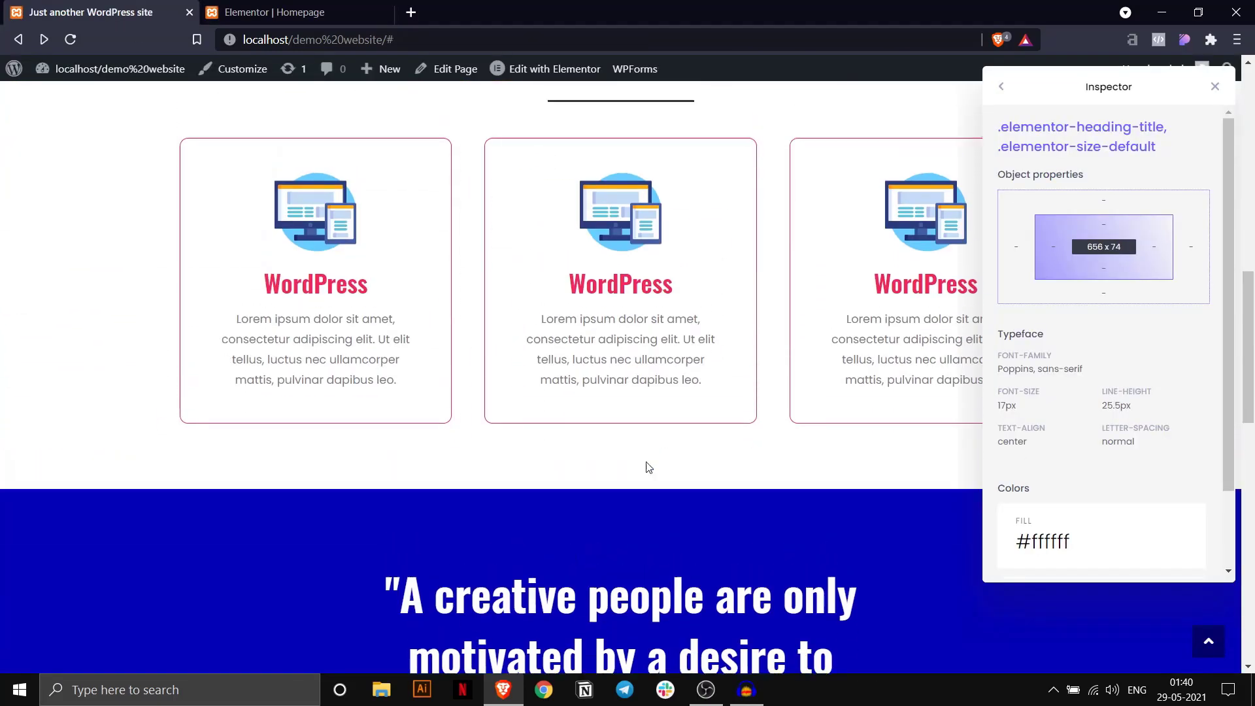
{"action": "key", "text": "ctrl+Tab"}
{"action": "left_click", "coordinate": [721, 601]}
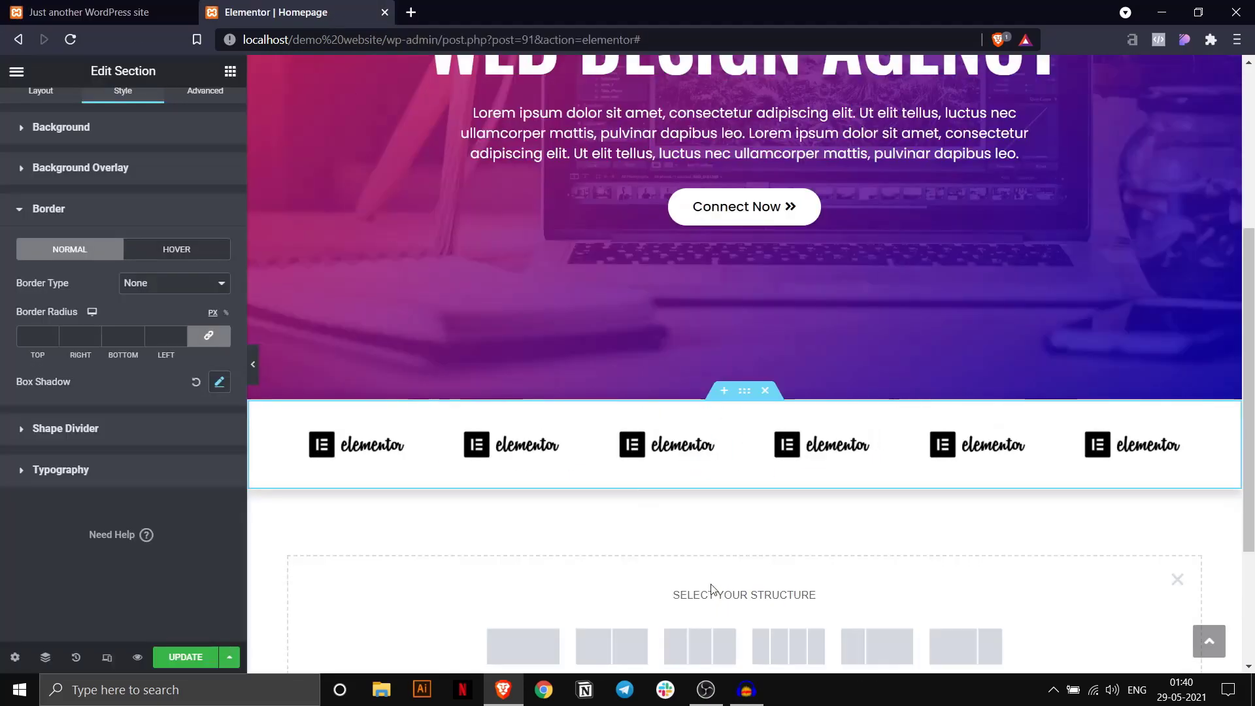
{"action": "scroll", "coordinate": [712, 588], "scroll_direction": "down", "scroll_amount": 3}
{"action": "left_click", "coordinate": [533, 450]}
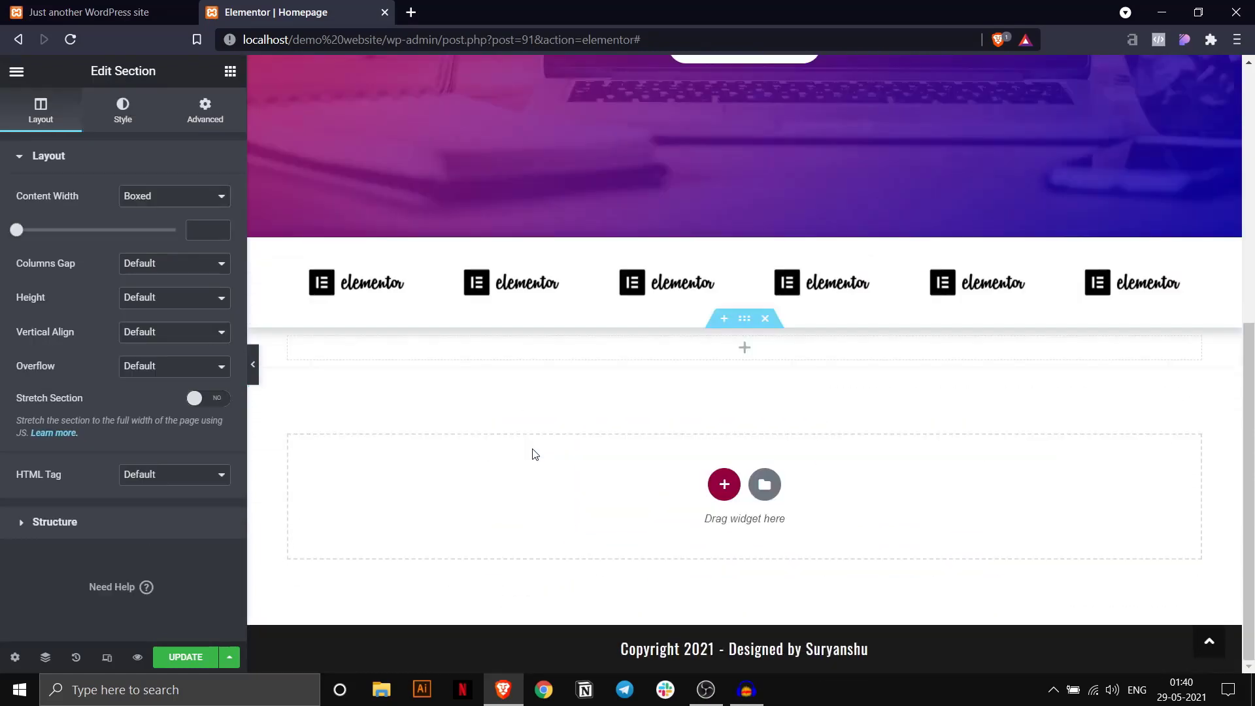
Examine the Our Services heading and cards on the reference site and compare them with the homepage in the editor.
{"action": "left_click", "coordinate": [102, 9]}
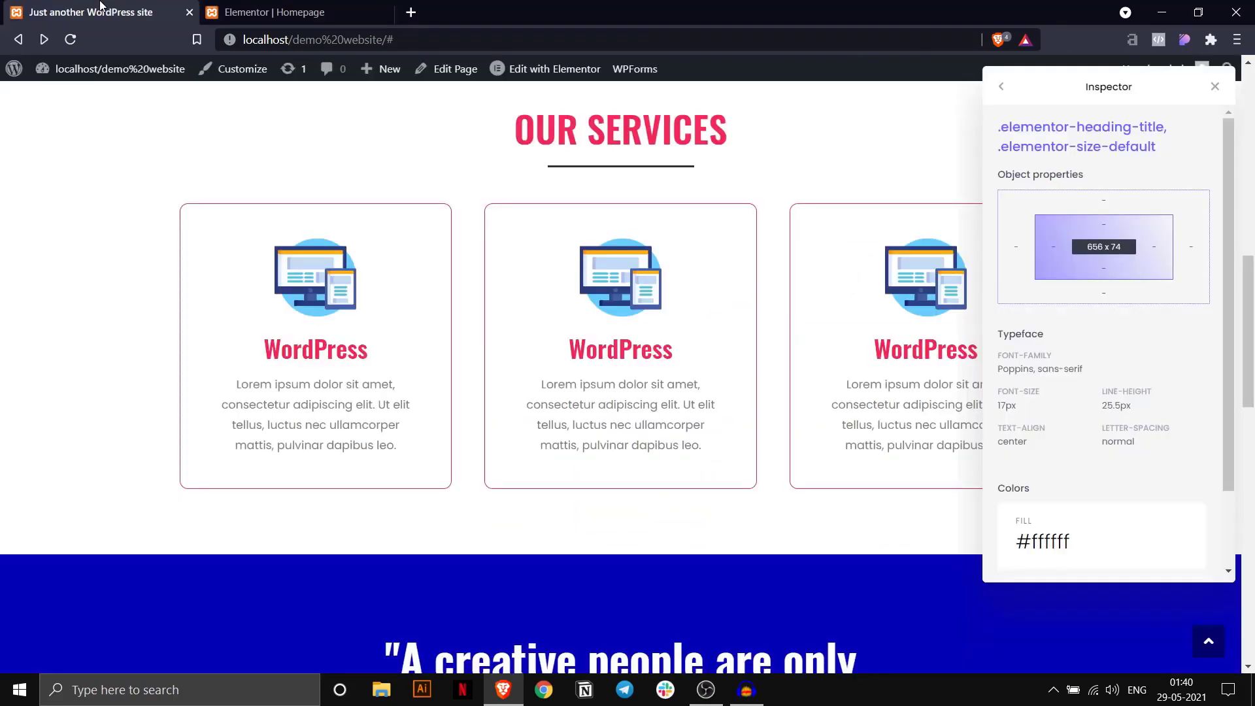
{"action": "left_click", "coordinate": [275, 12]}
{"action": "left_click", "coordinate": [131, 12]}
{"action": "scroll", "coordinate": [646, 252], "scroll_direction": "up", "scroll_amount": 2}
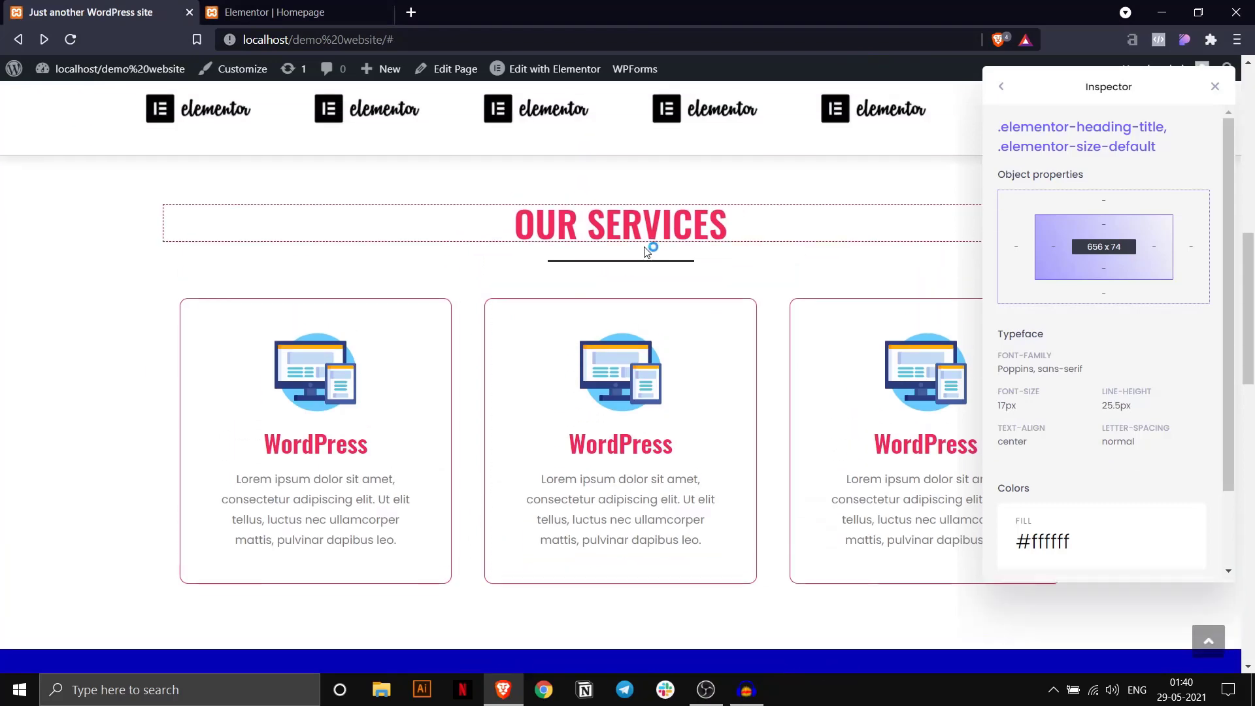
{"action": "left_click", "coordinate": [275, 11]}
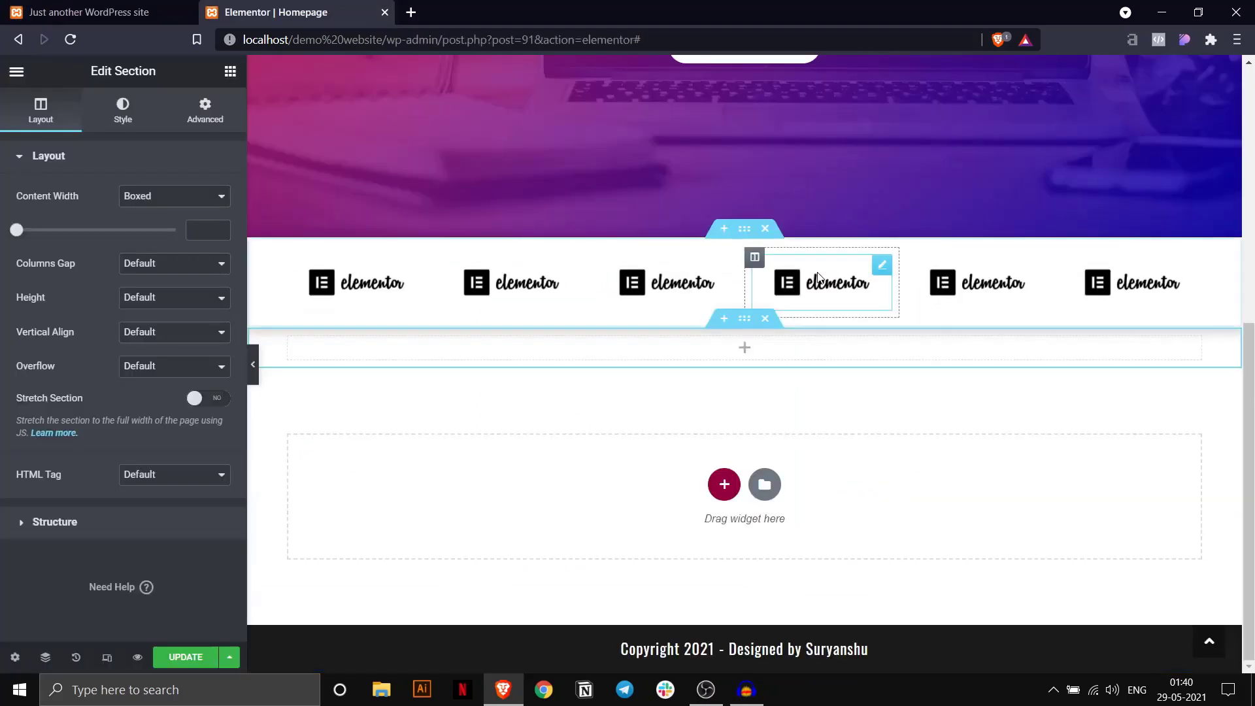
{"action": "scroll", "coordinate": [817, 275], "scroll_direction": "up", "scroll_amount": 5}
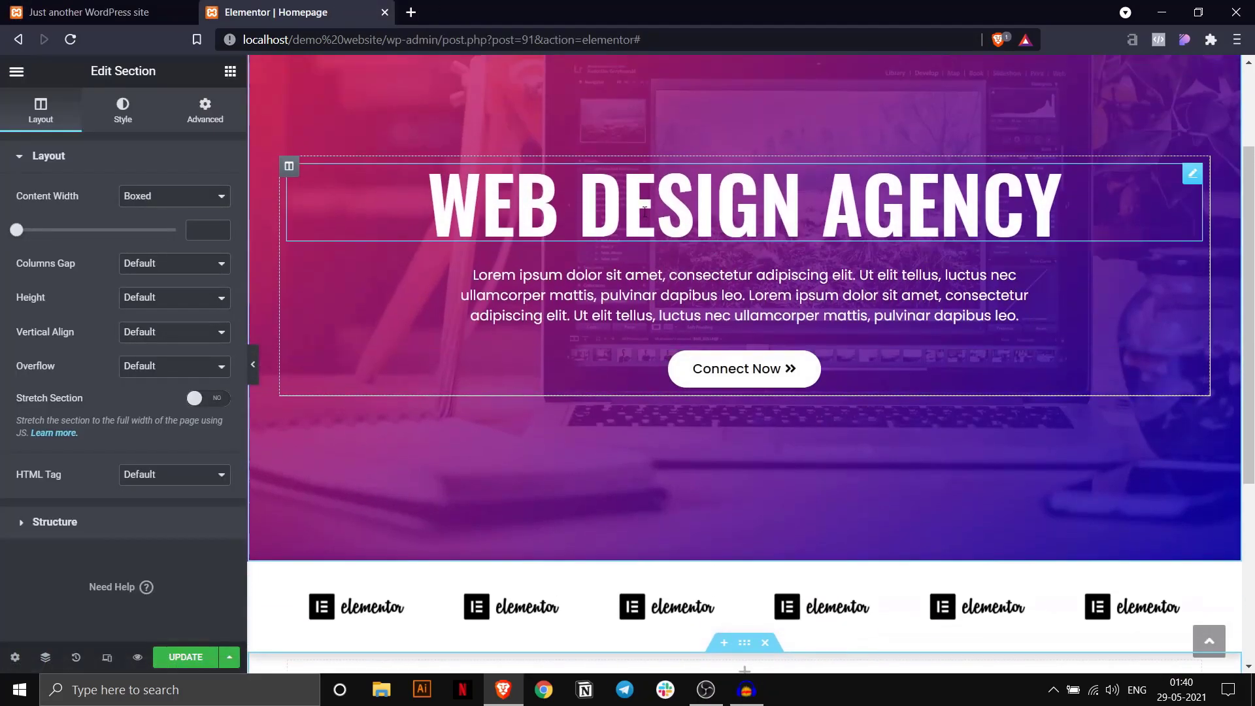
Copy the hero's Web Design Agency heading and paste it into the empty section below the logo row.
{"action": "right_click", "coordinate": [650, 224]}
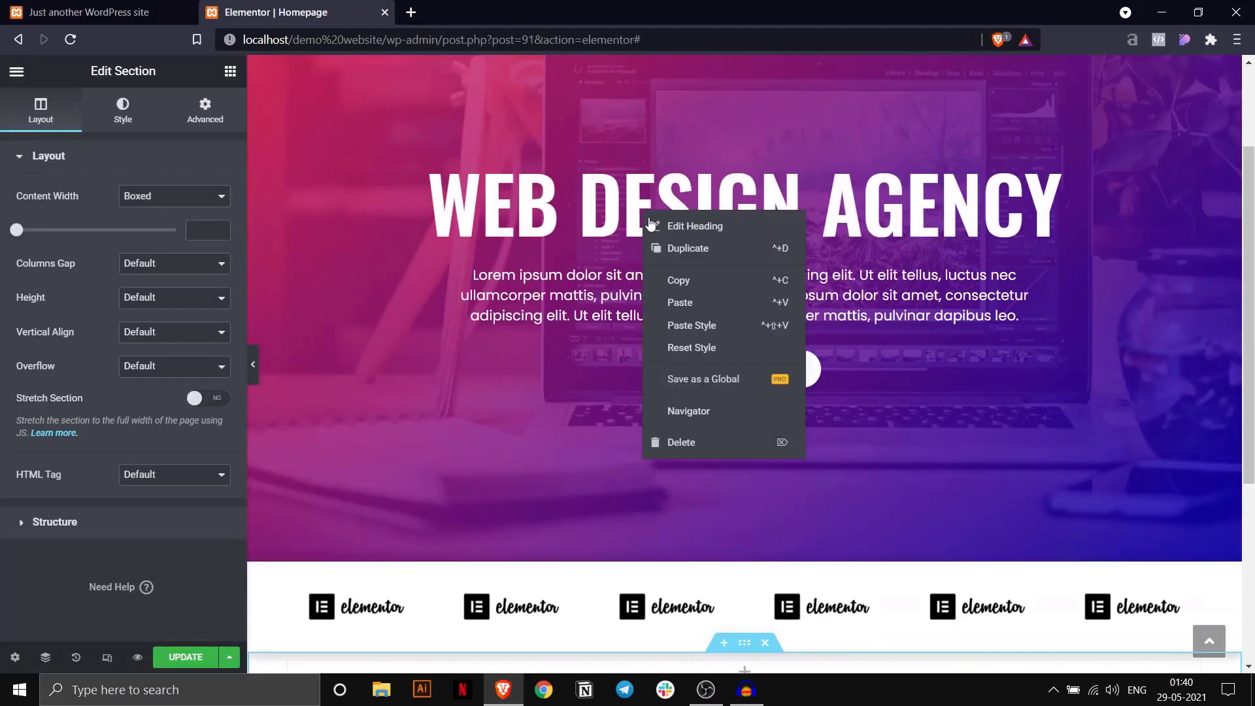
{"action": "left_click", "coordinate": [679, 280]}
{"action": "scroll", "coordinate": [676, 261], "scroll_direction": "down", "scroll_amount": 5}
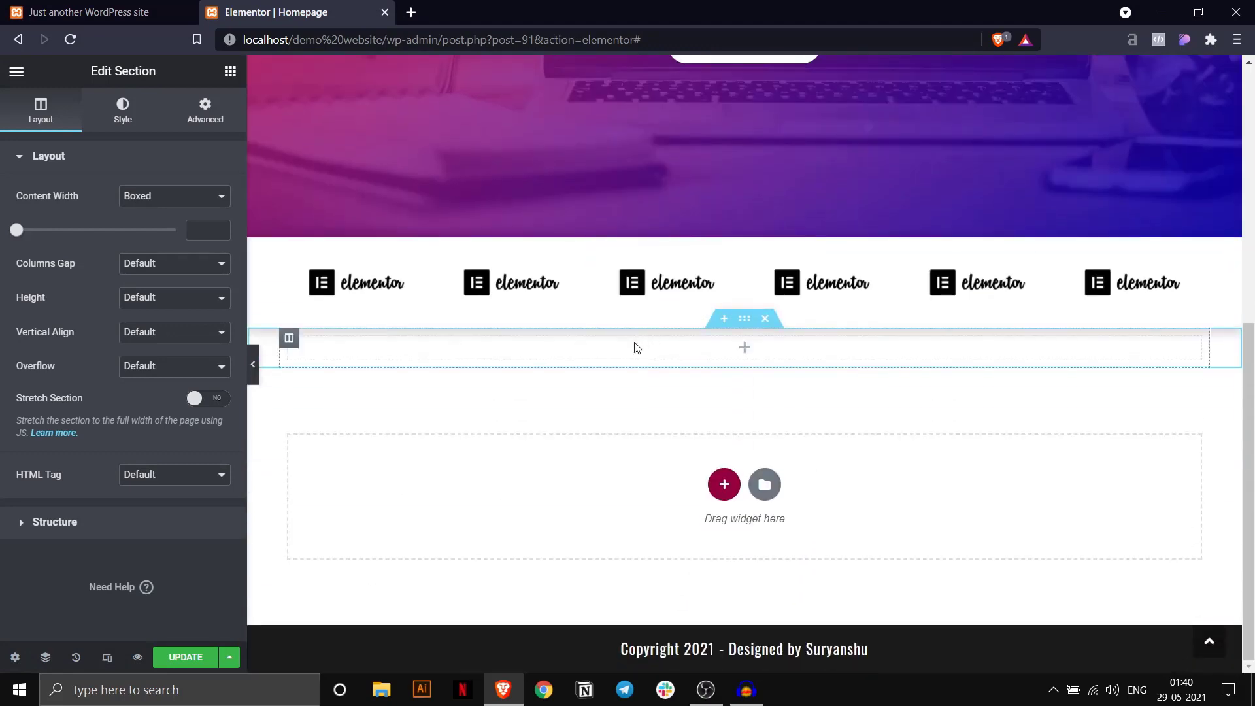
{"action": "right_click", "coordinate": [637, 347]}
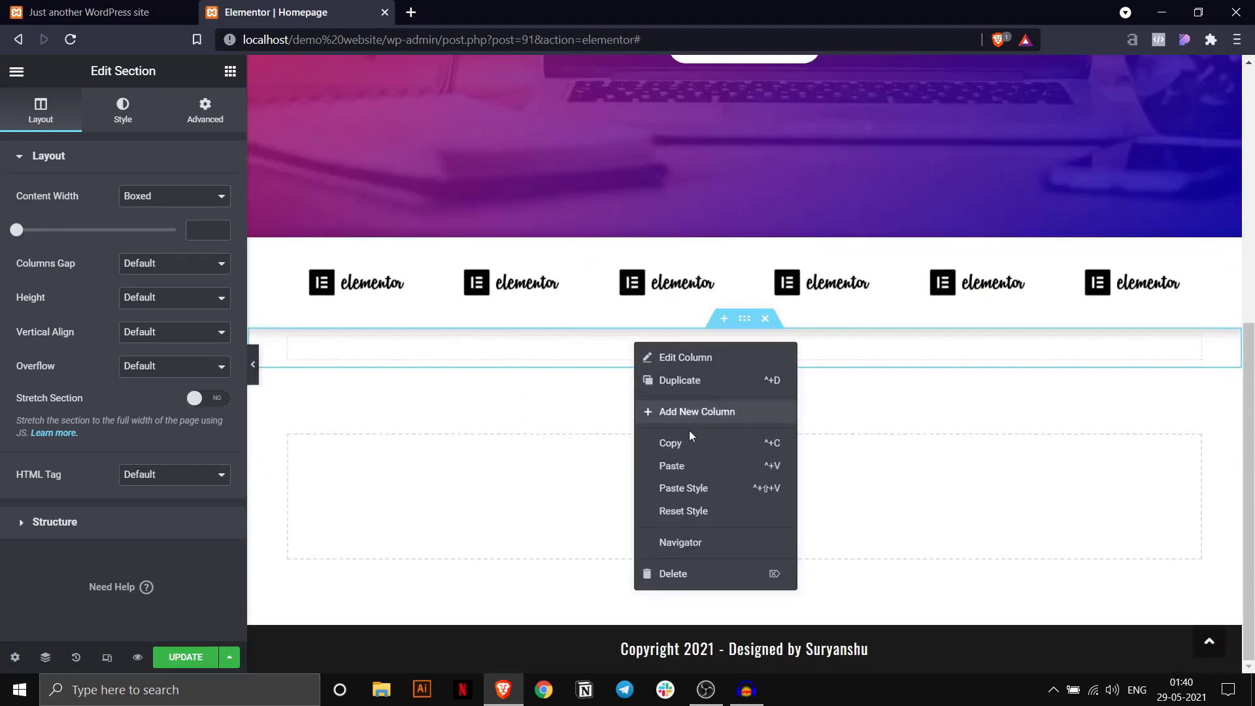
{"action": "left_click", "coordinate": [710, 467]}
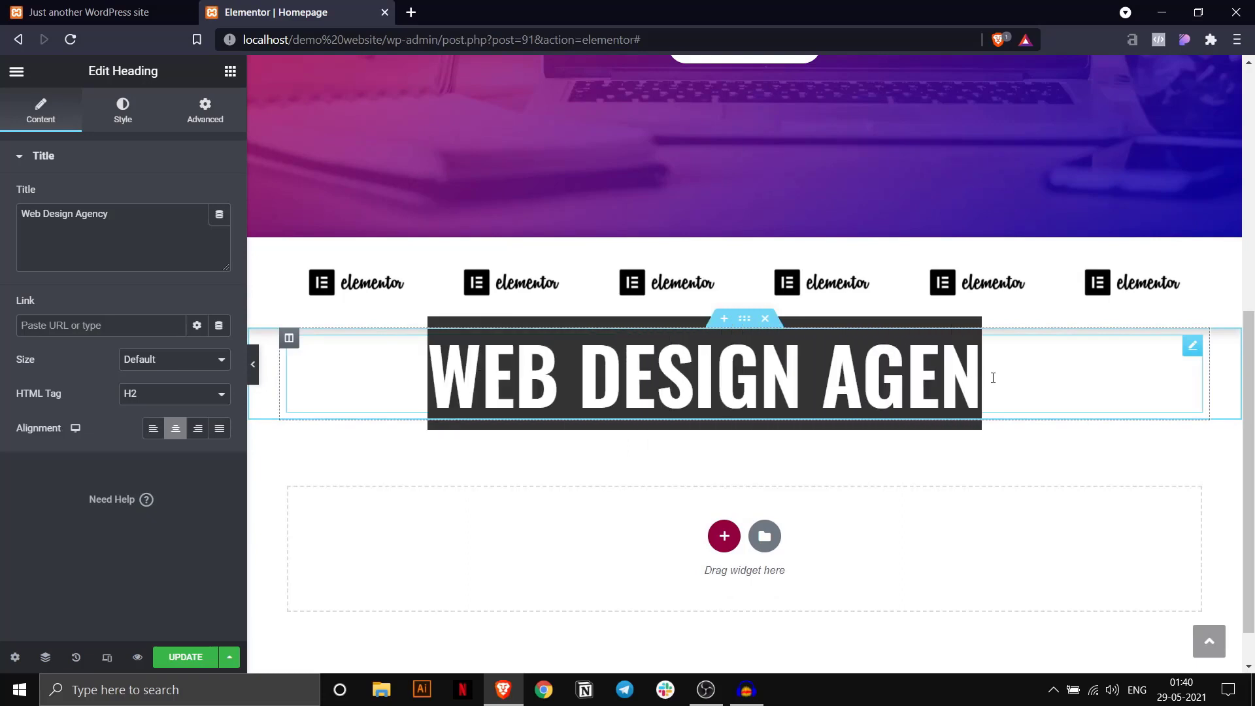
Copy the Our Services heading's colour #f2295b from the reference site and apply it as the pasted heading's text colour.
{"action": "left_click", "coordinate": [123, 110]}
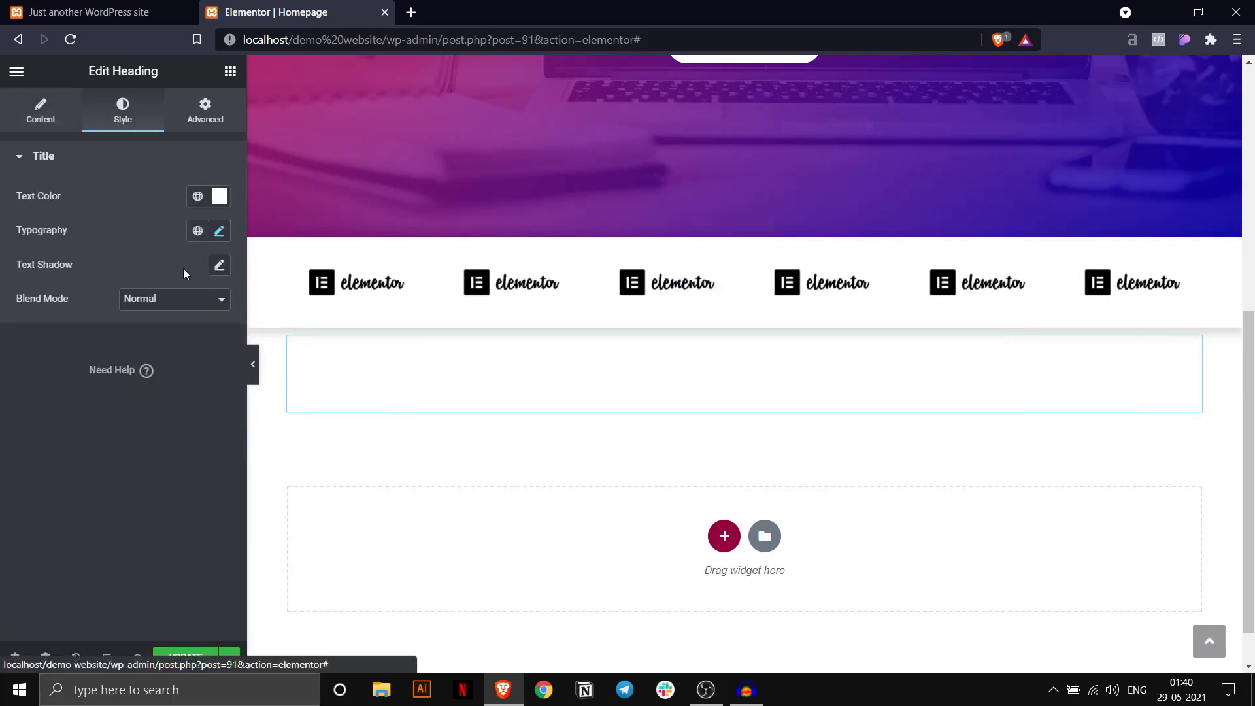
{"action": "left_click", "coordinate": [219, 198]}
{"action": "left_click", "coordinate": [92, 12]}
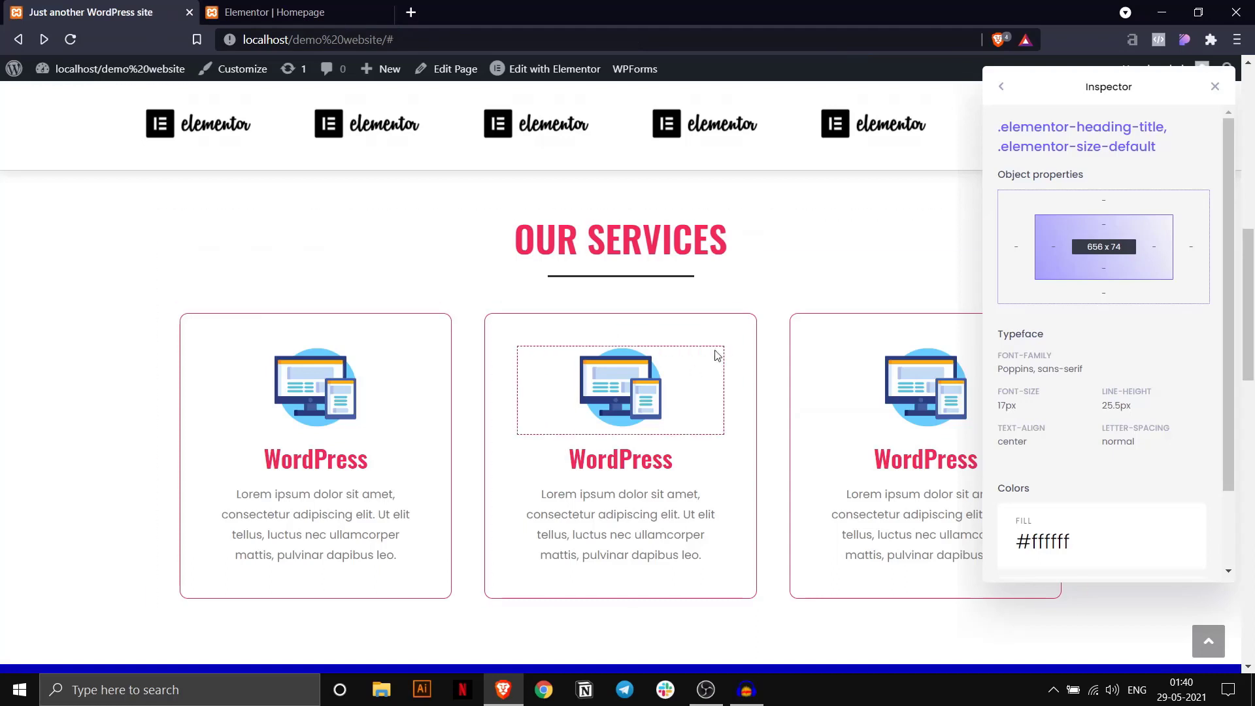
{"action": "left_click", "coordinate": [1173, 536]}
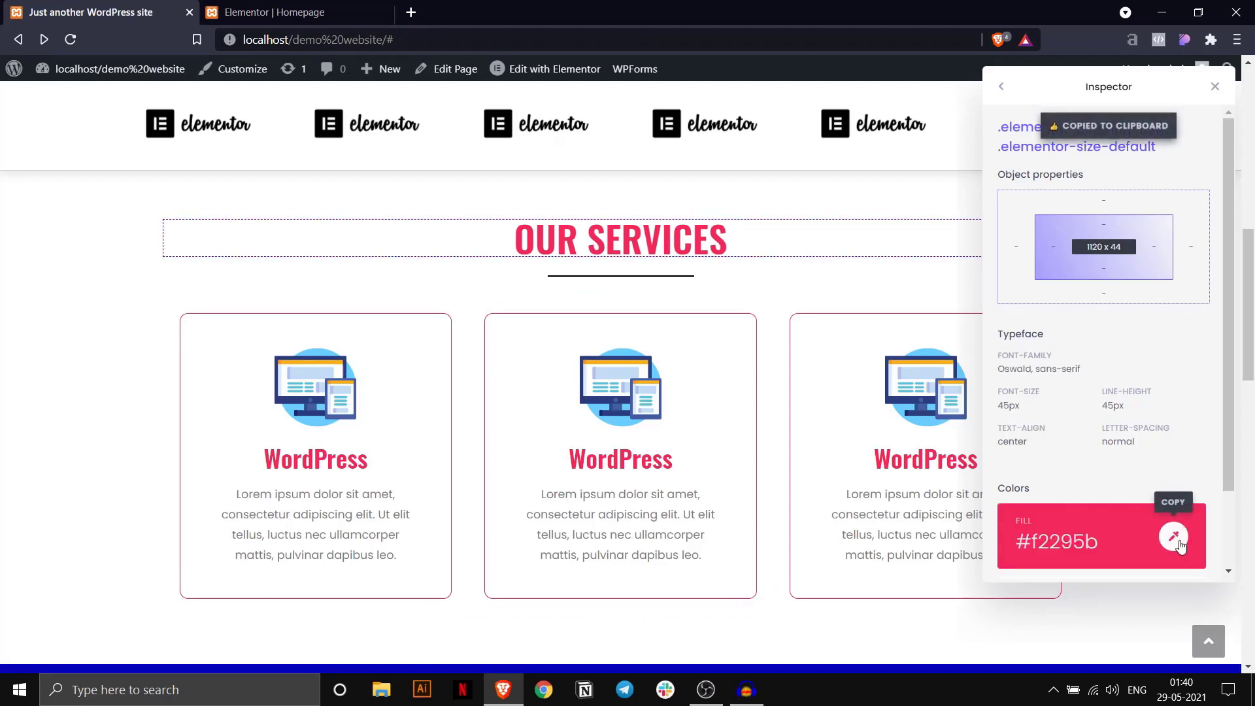
{"action": "left_click", "coordinate": [275, 11]}
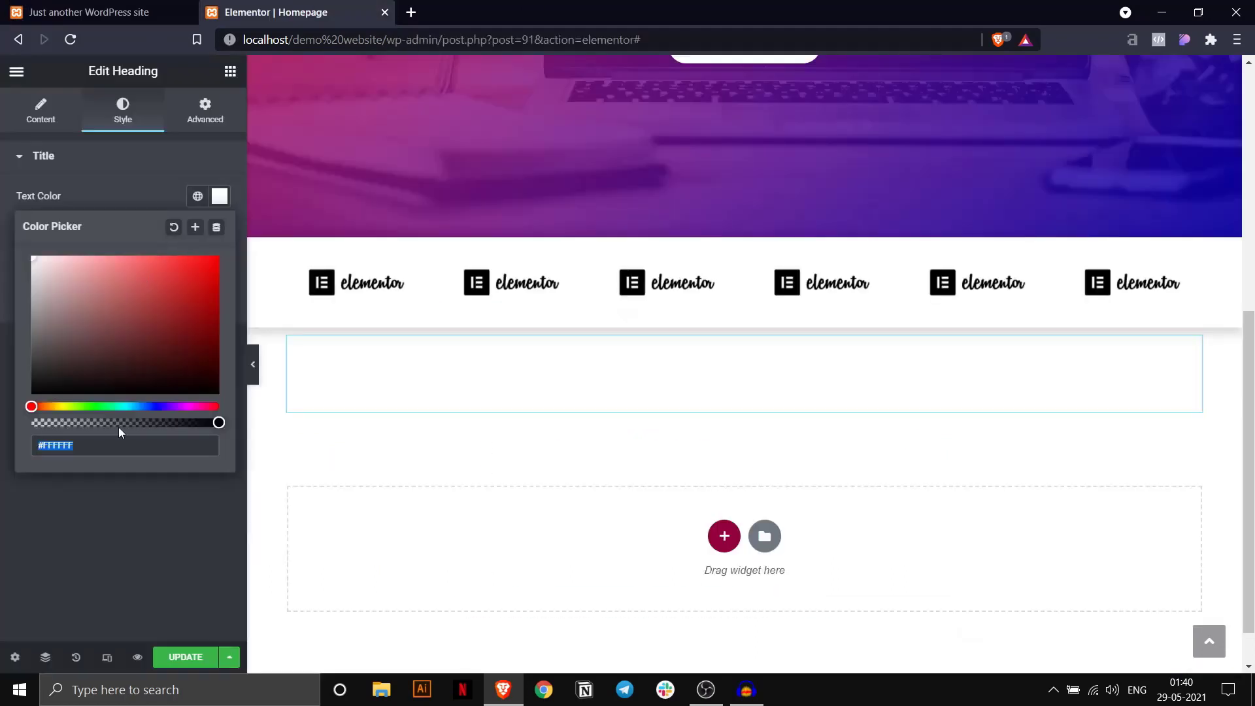
{"action": "key", "text": "ctrl+v"}
{"action": "left_click", "coordinate": [108, 163]}
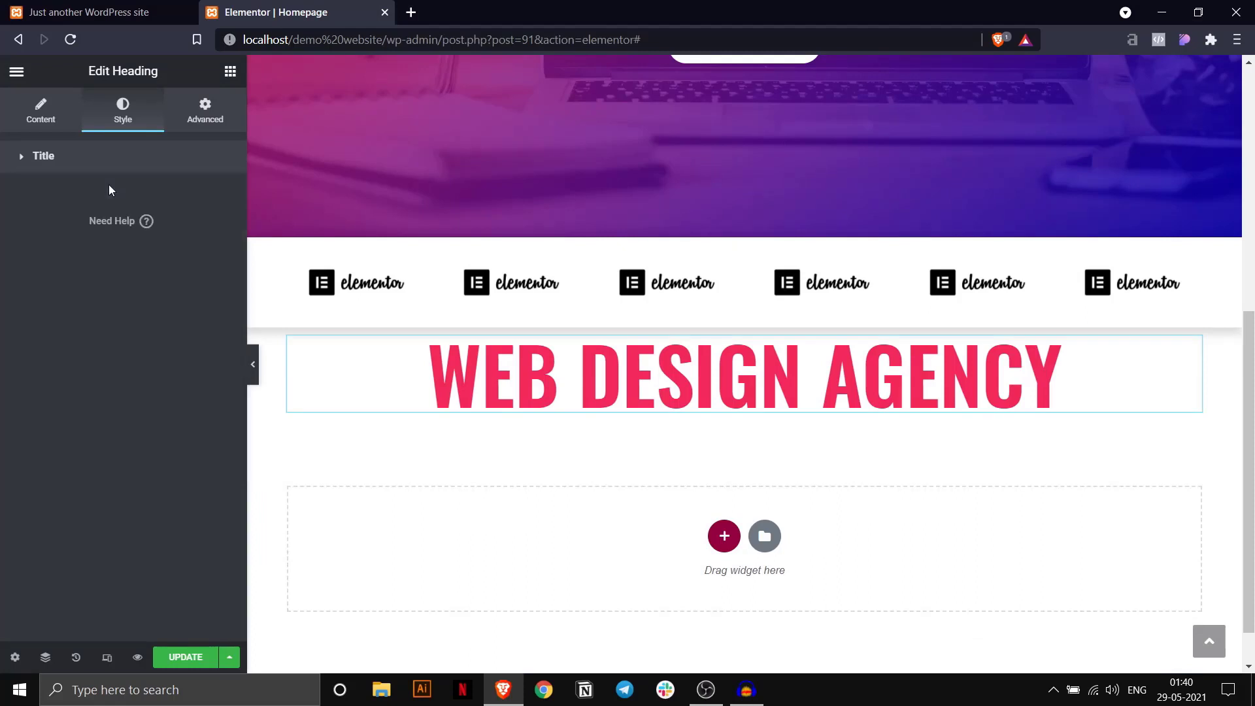
Reduce the pasted heading's font size to 50 px.
{"action": "left_click", "coordinate": [137, 165]}
{"action": "left_click", "coordinate": [219, 232]}
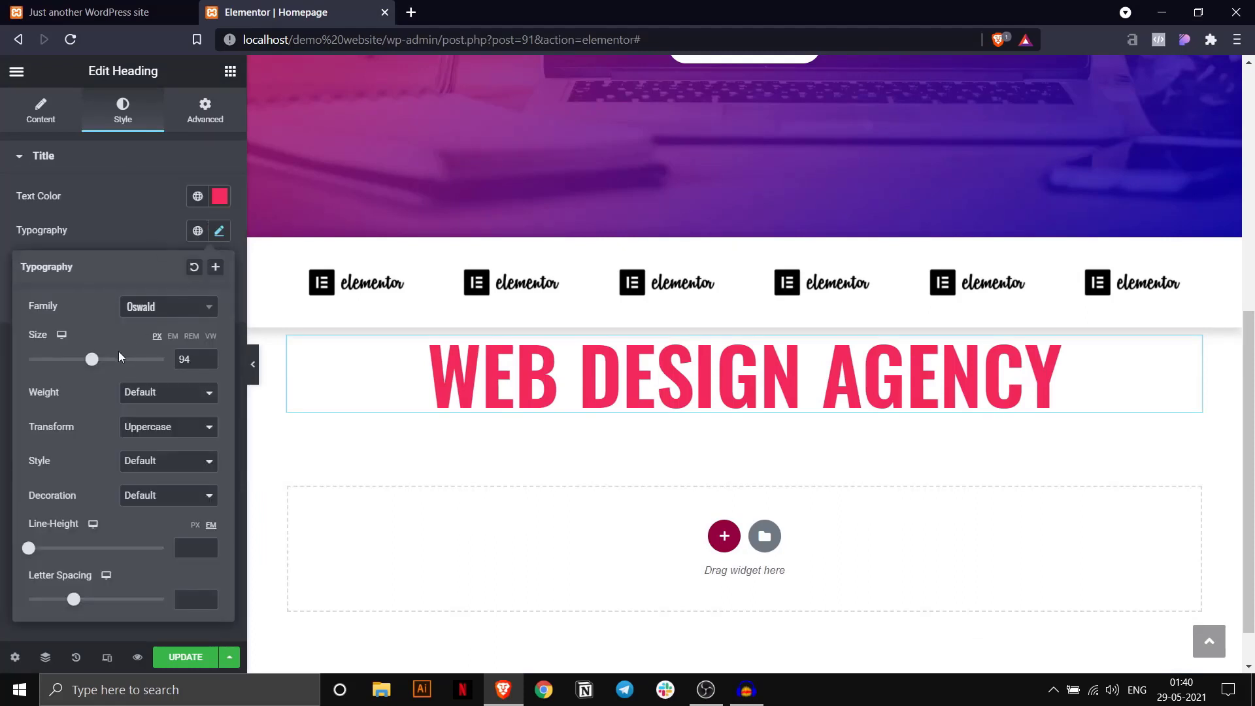
{"action": "left_click_drag", "start_coordinate": [92, 366], "coordinate": [63, 368]}
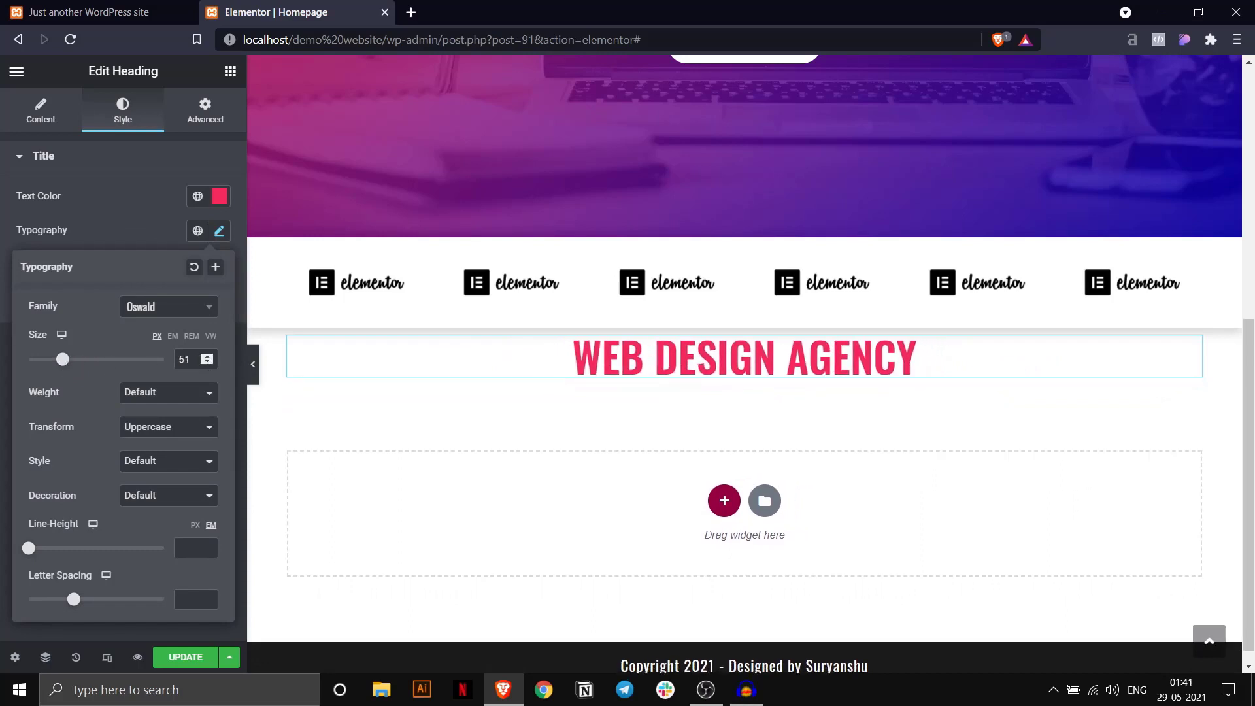
{"action": "left_click", "coordinate": [208, 364]}
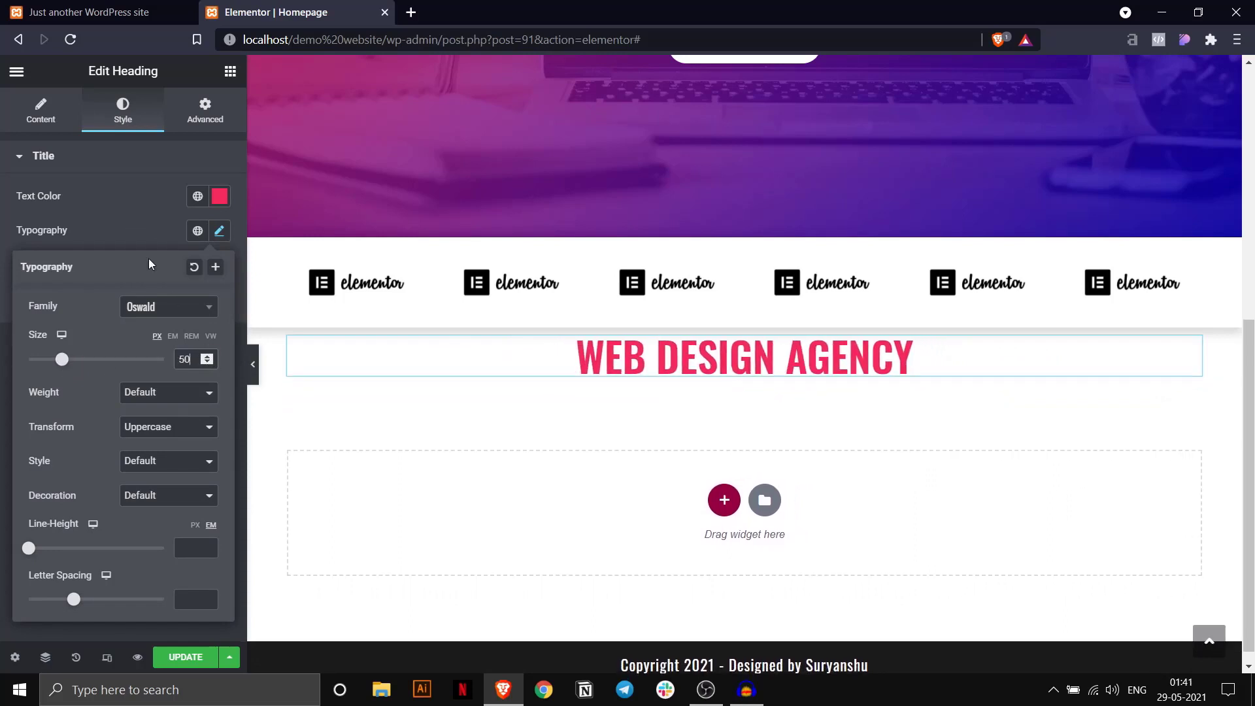
Replace the pasted heading's title with "Our Service".
{"action": "left_click", "coordinate": [40, 111]}
{"action": "left_click", "coordinate": [137, 225]}
{"action": "key", "text": "ctrl+a"}
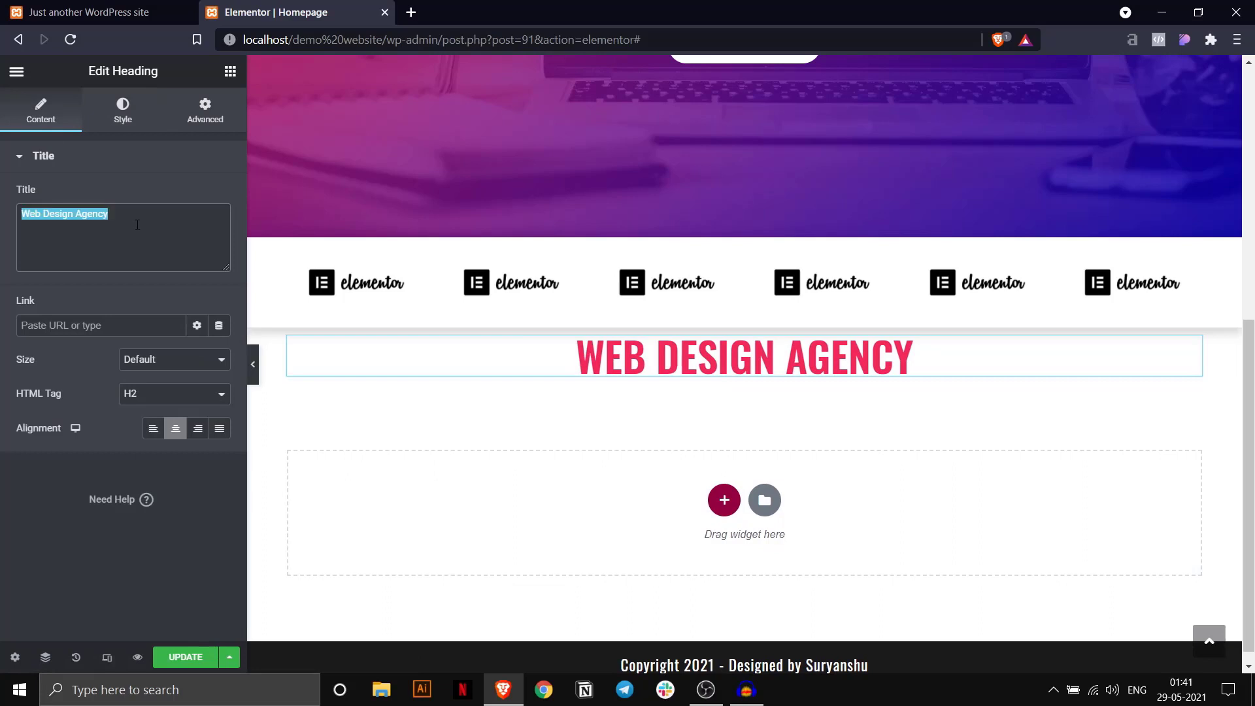
{"action": "type", "text": "Our "}
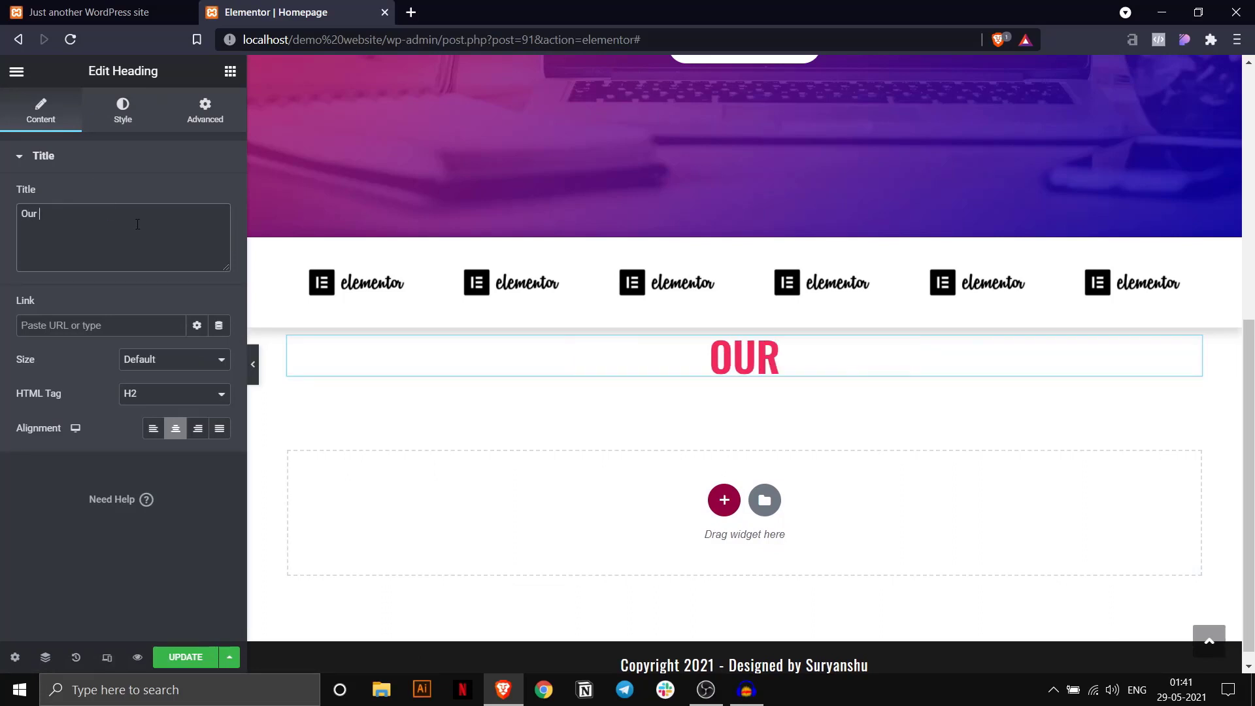
{"action": "type", "text": "Service"}
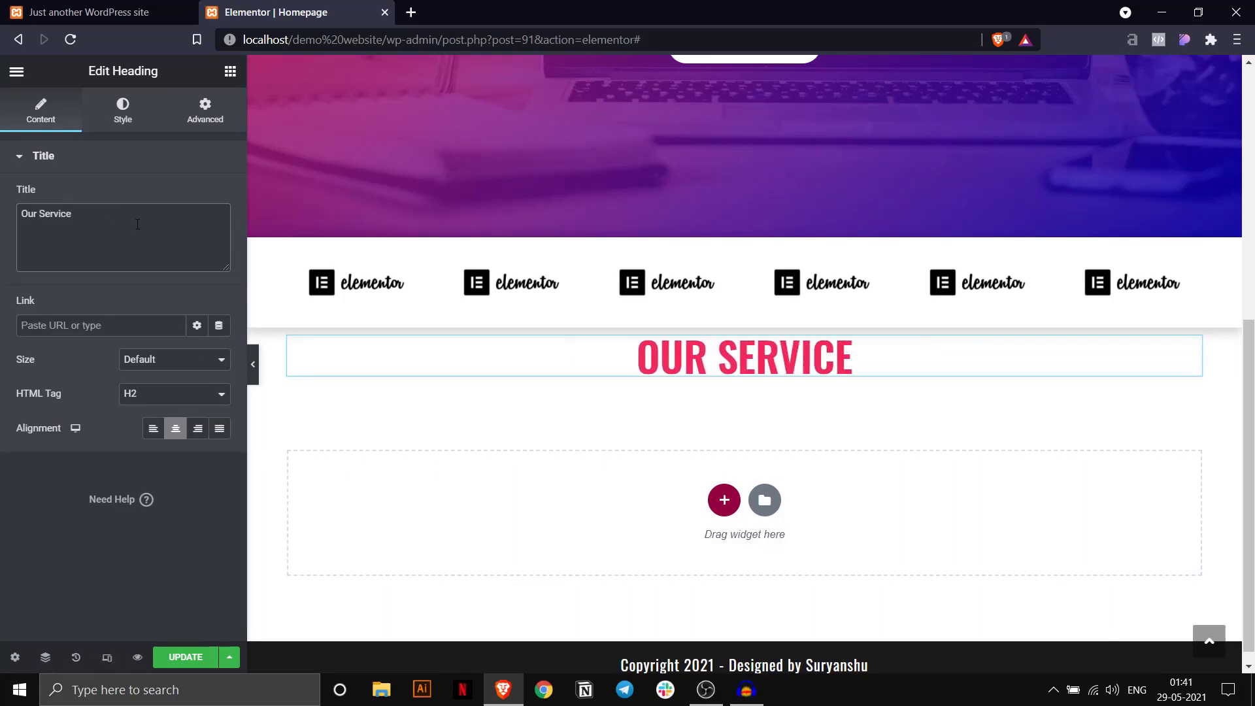
Check the heading's underline on the reference site and add a Divider widget directly below the Our Service heading.
{"action": "left_click", "coordinate": [174, 20]}
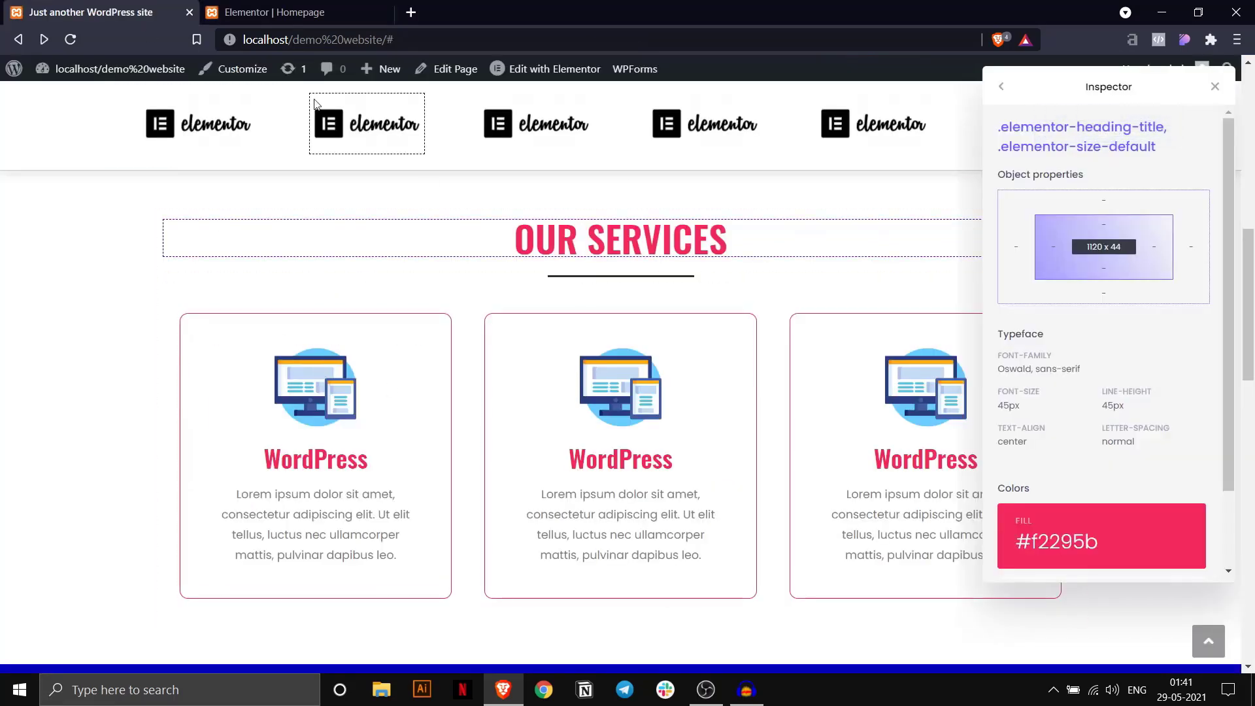
{"action": "left_click", "coordinate": [259, 12]}
{"action": "left_click", "coordinate": [227, 74]}
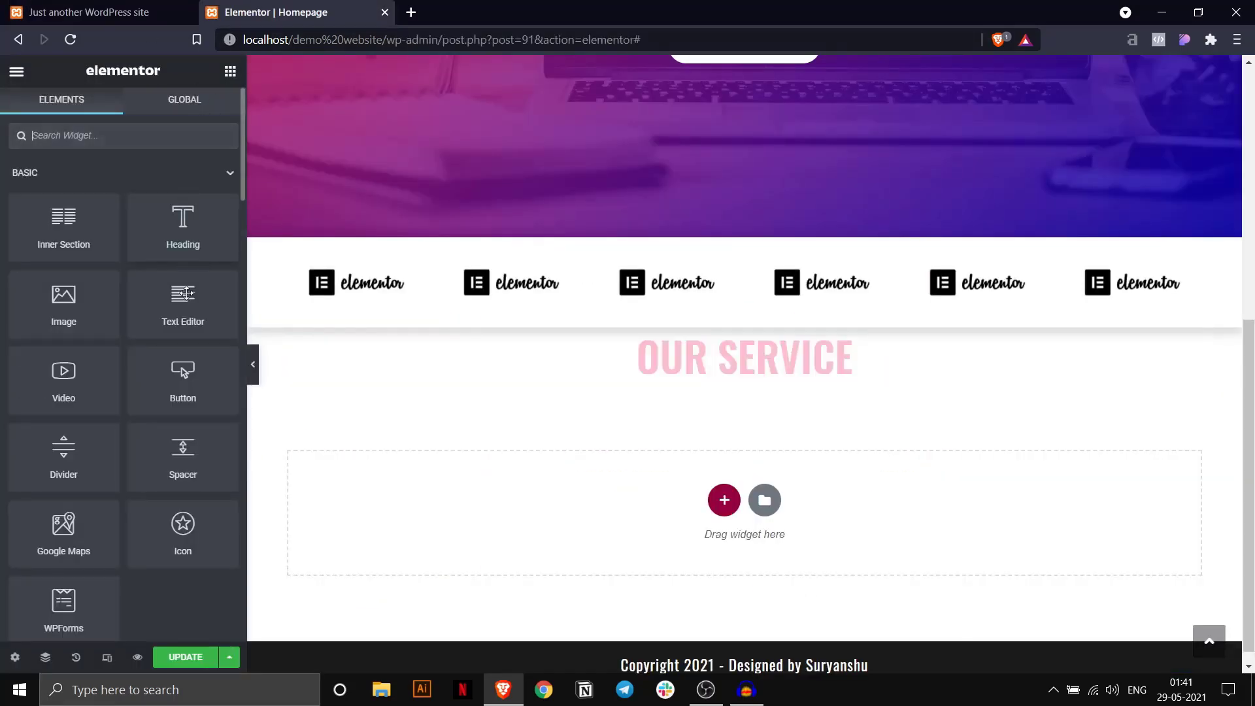
{"action": "left_click_drag", "start_coordinate": [69, 454], "coordinate": [700, 375]}
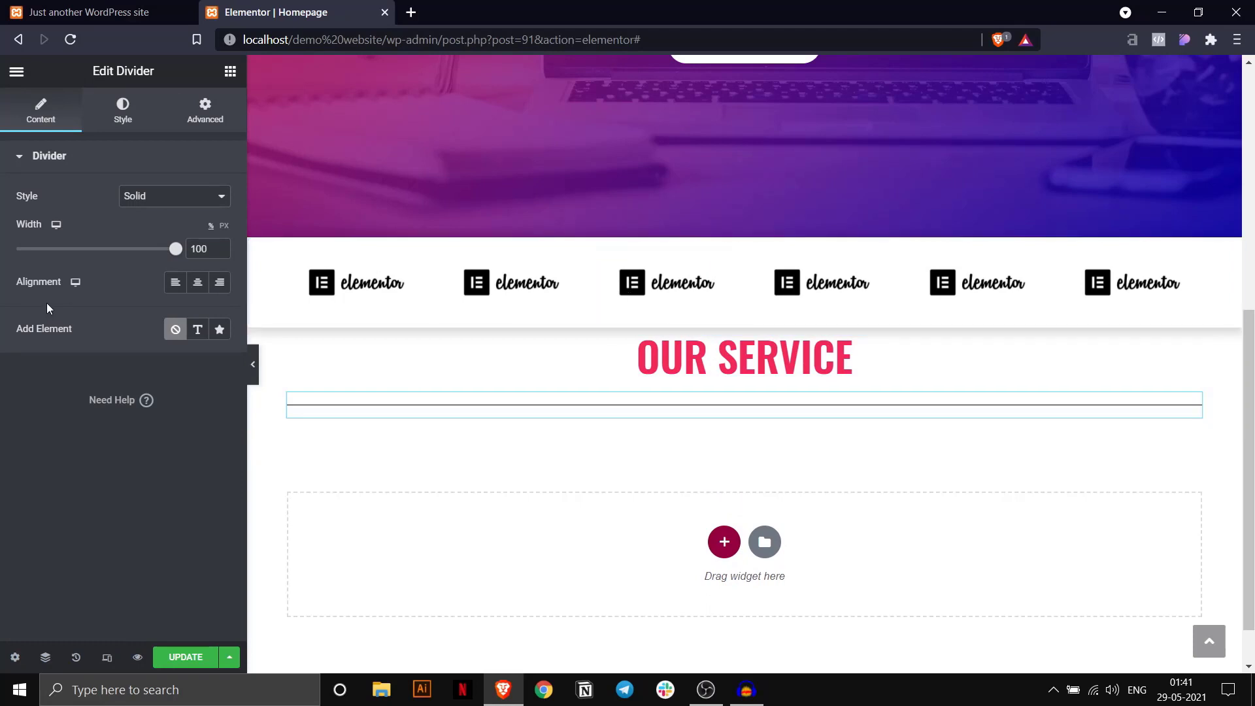
Set the divider's width to 14% and centre it under the heading.
{"action": "left_click_drag", "start_coordinate": [176, 254], "coordinate": [34, 255]}
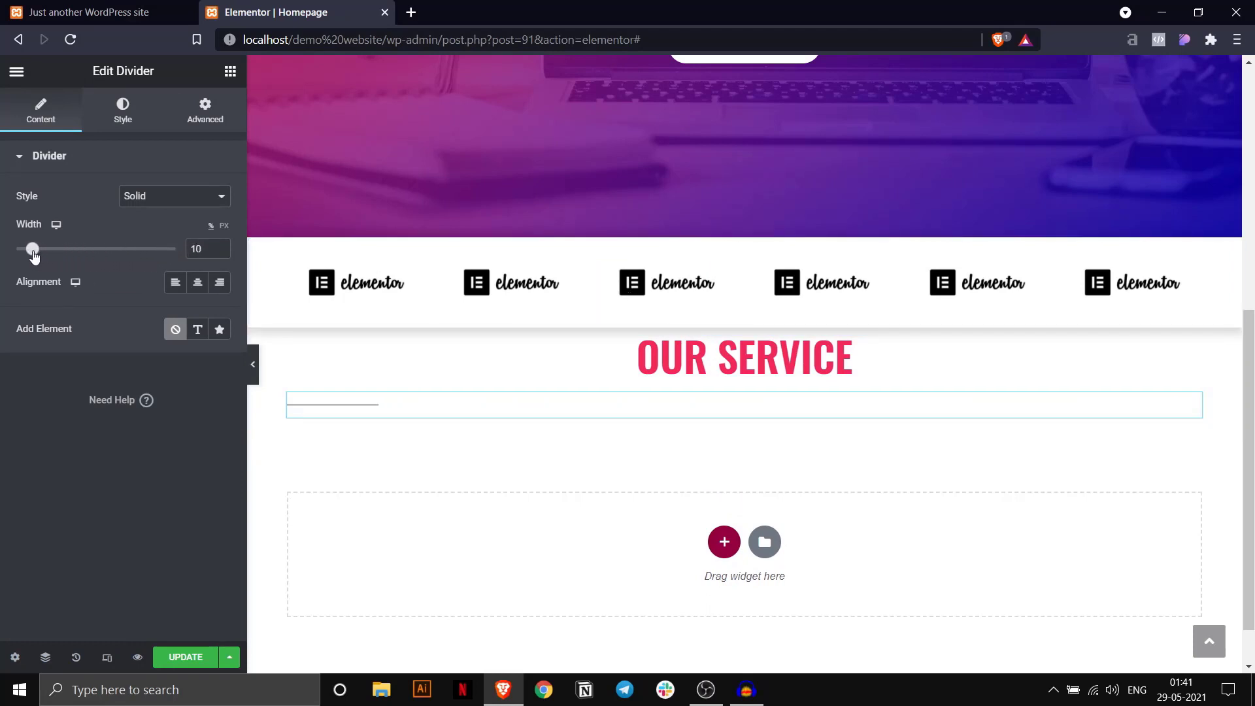
{"action": "left_click", "coordinate": [220, 246]}
{"action": "left_click", "coordinate": [219, 246]}
{"action": "left_click", "coordinate": [197, 283]}
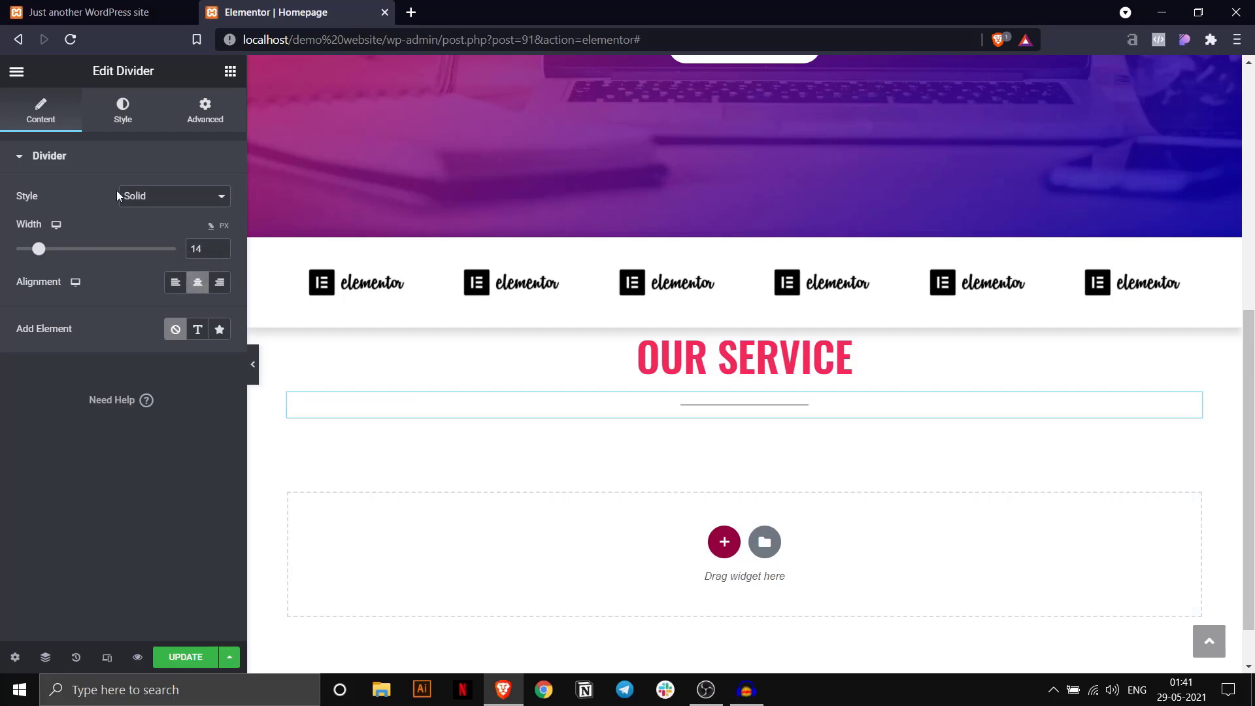
Set the divider's weight to 3 and clear its gap value.
{"action": "left_click", "coordinate": [123, 117]}
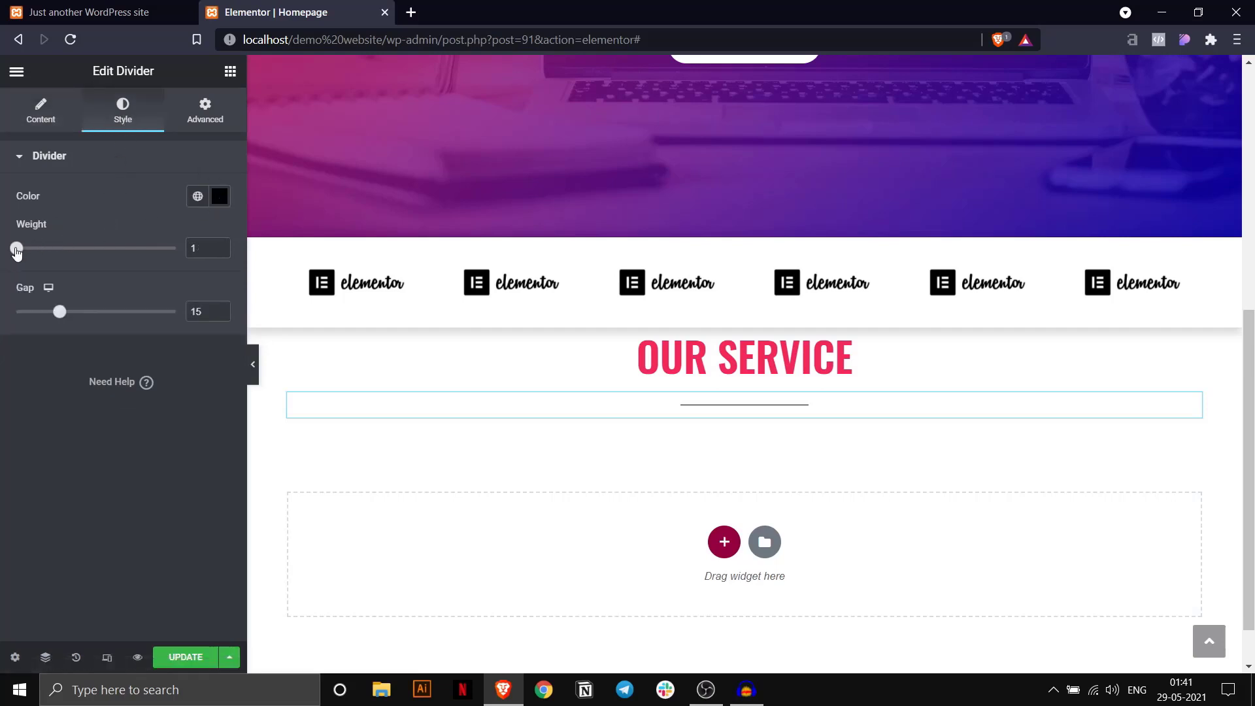
{"action": "left_click_drag", "start_coordinate": [16, 250], "coordinate": [21, 249]}
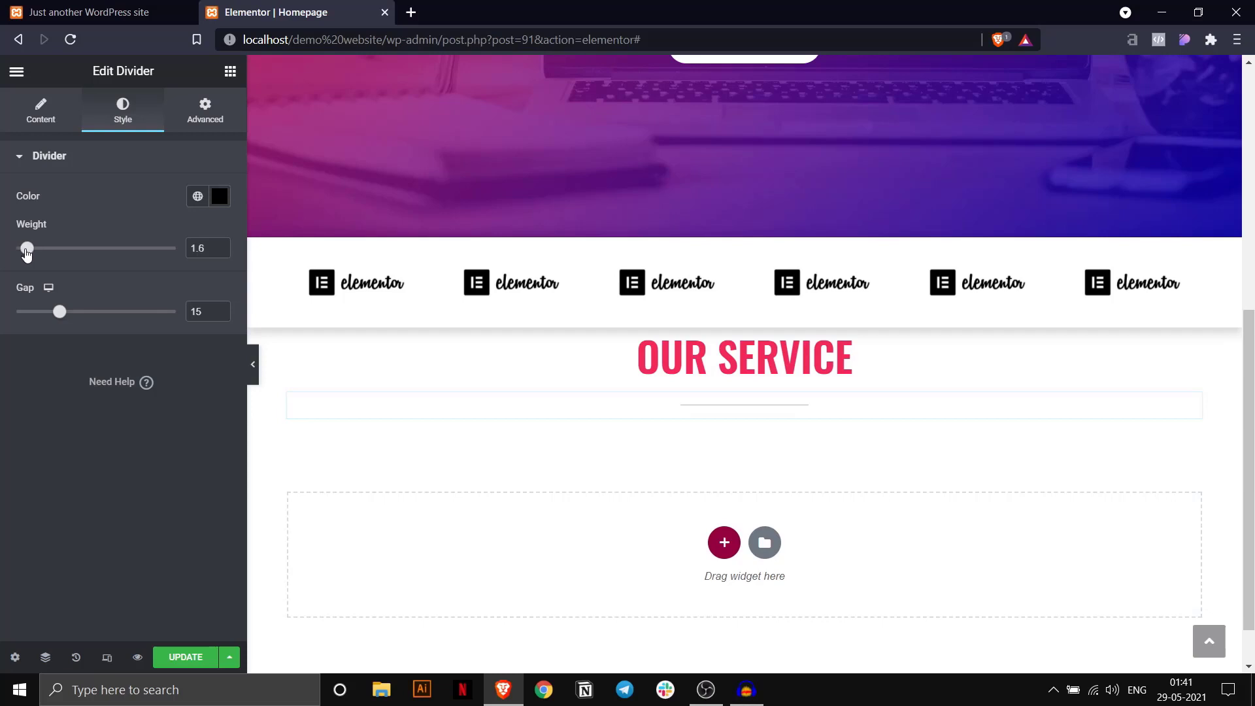
{"action": "left_click_drag", "start_coordinate": [26, 253], "coordinate": [34, 256]}
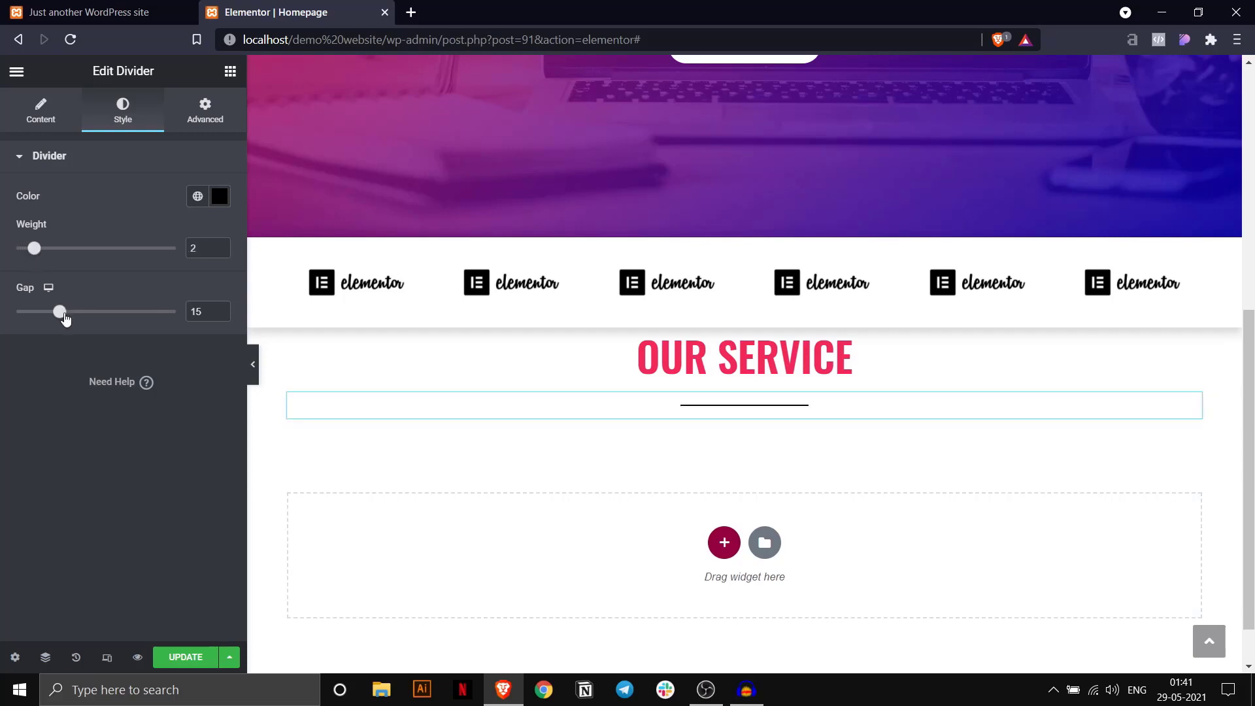
{"action": "left_click_drag", "start_coordinate": [65, 317], "coordinate": [14, 320]}
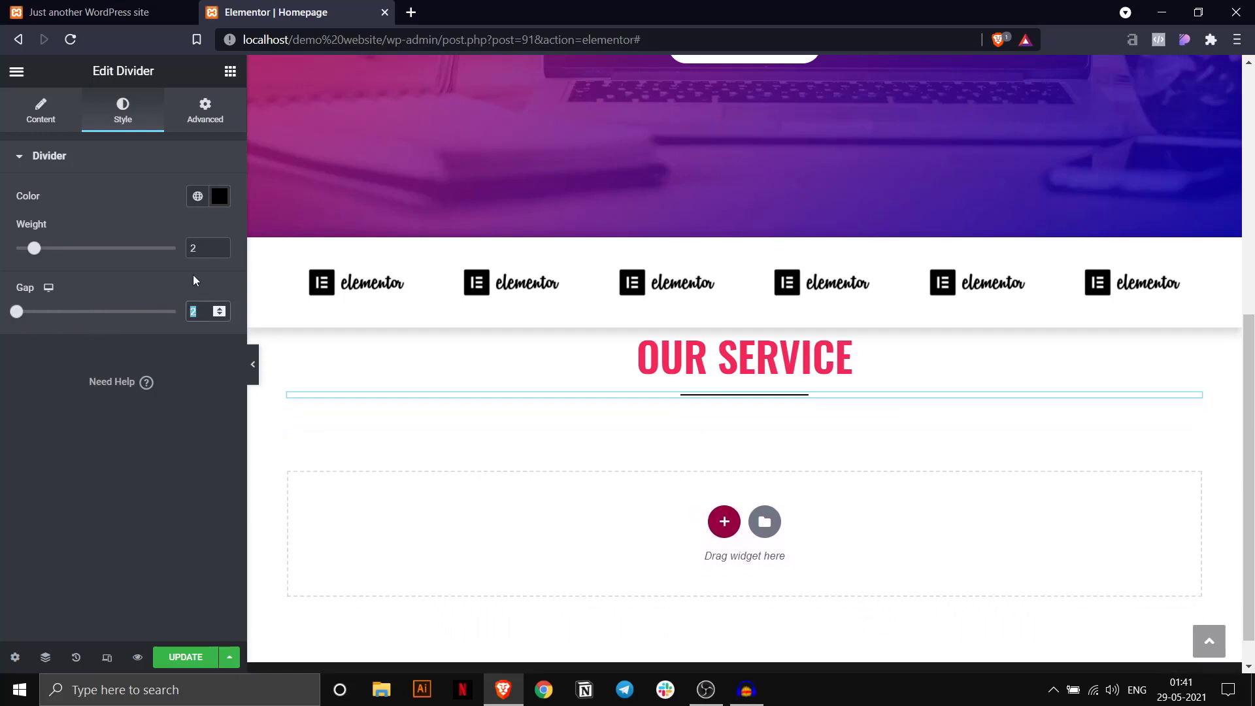
{"action": "key", "text": "BackSpace"}
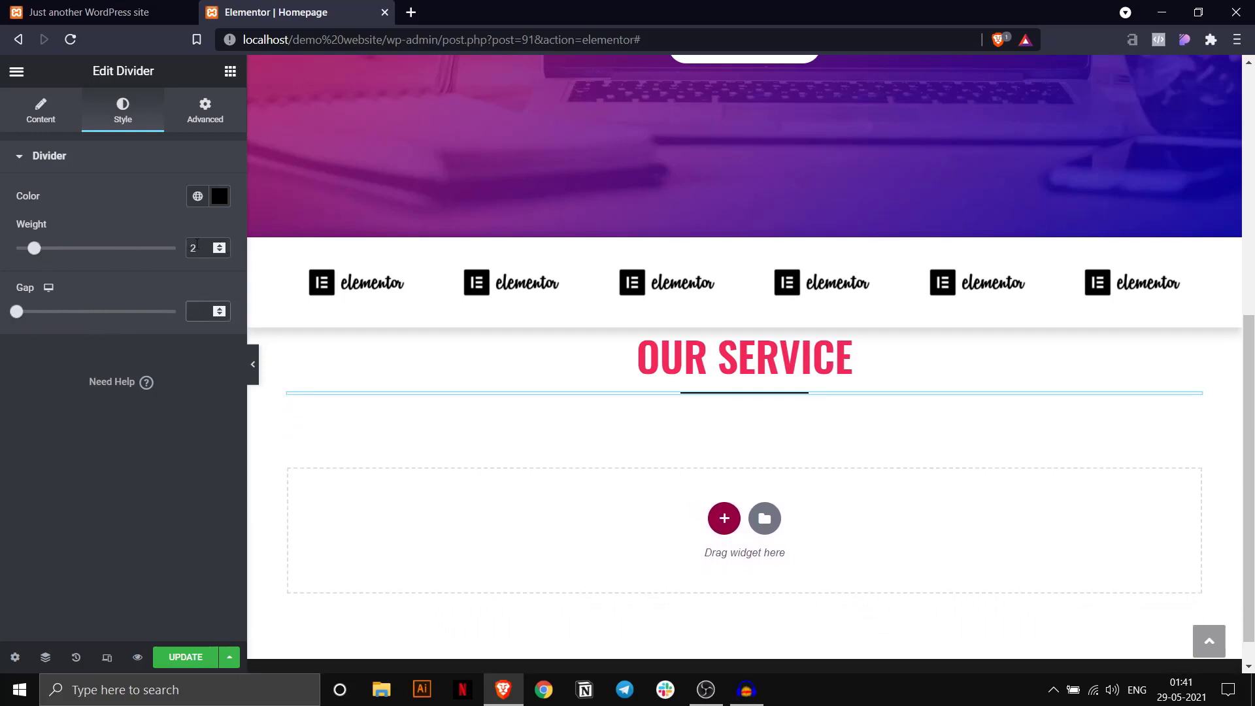
{"action": "left_click_drag", "start_coordinate": [196, 242], "coordinate": [187, 246]}
{"action": "type", "text": "3"}
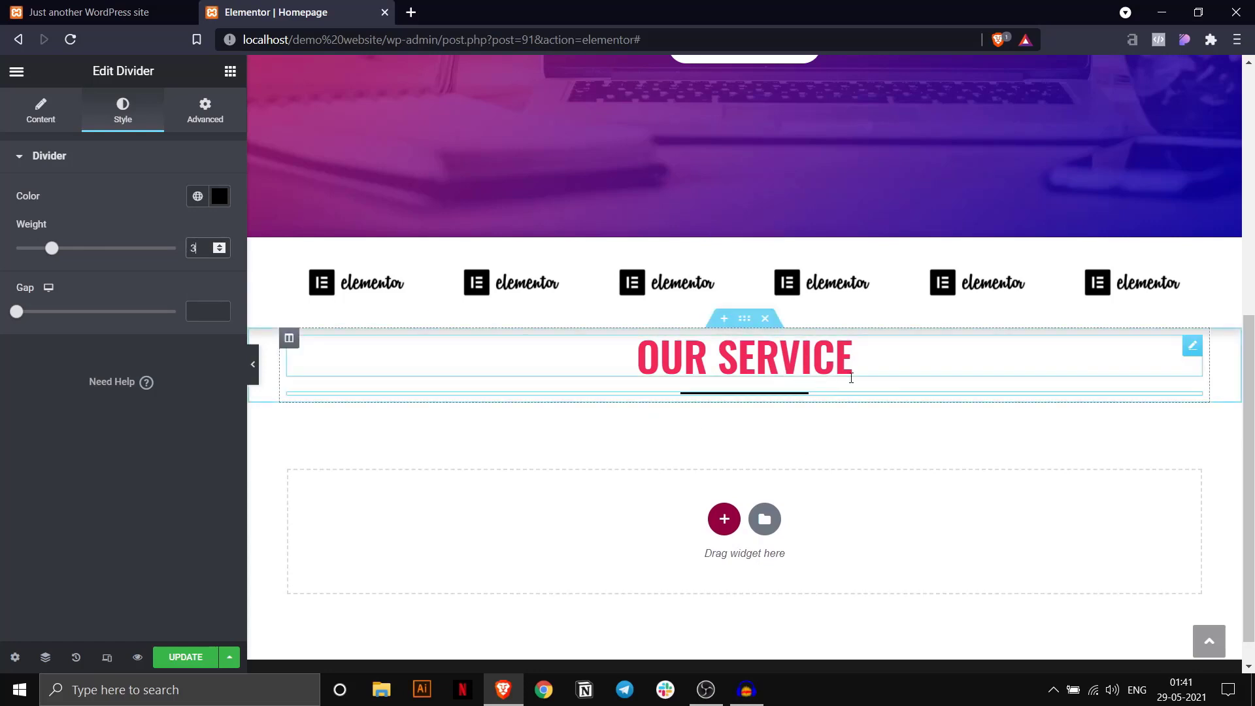
Check the service cards on the reference site and add a section with three equal columns below the divider.
{"action": "key", "text": "ctrl+shift+Tab"}
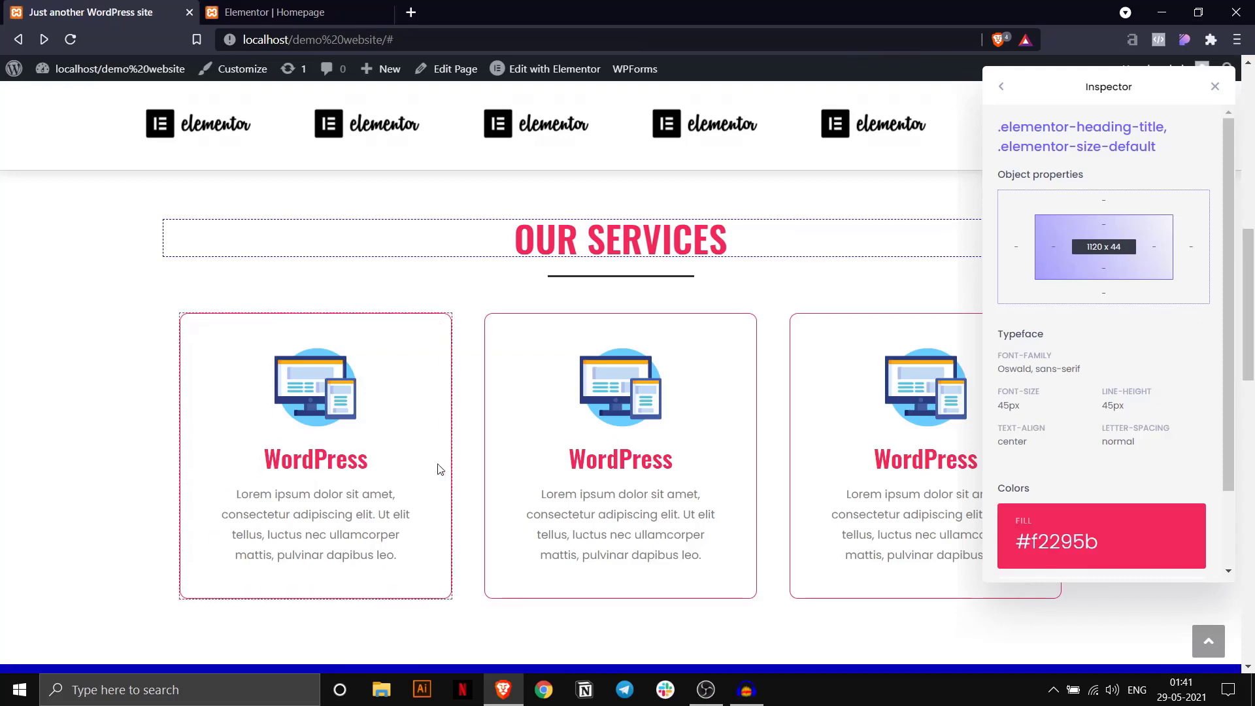
{"action": "key", "text": "ctrl+Tab"}
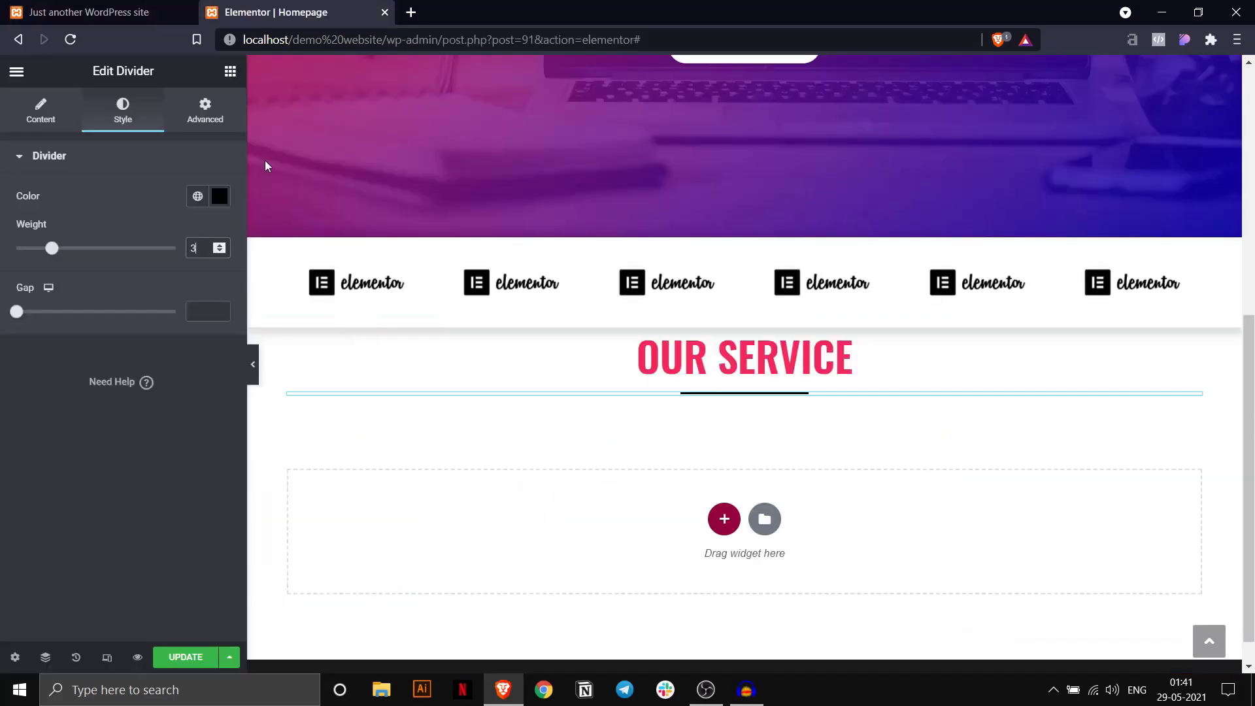
{"action": "left_click", "coordinate": [724, 519]}
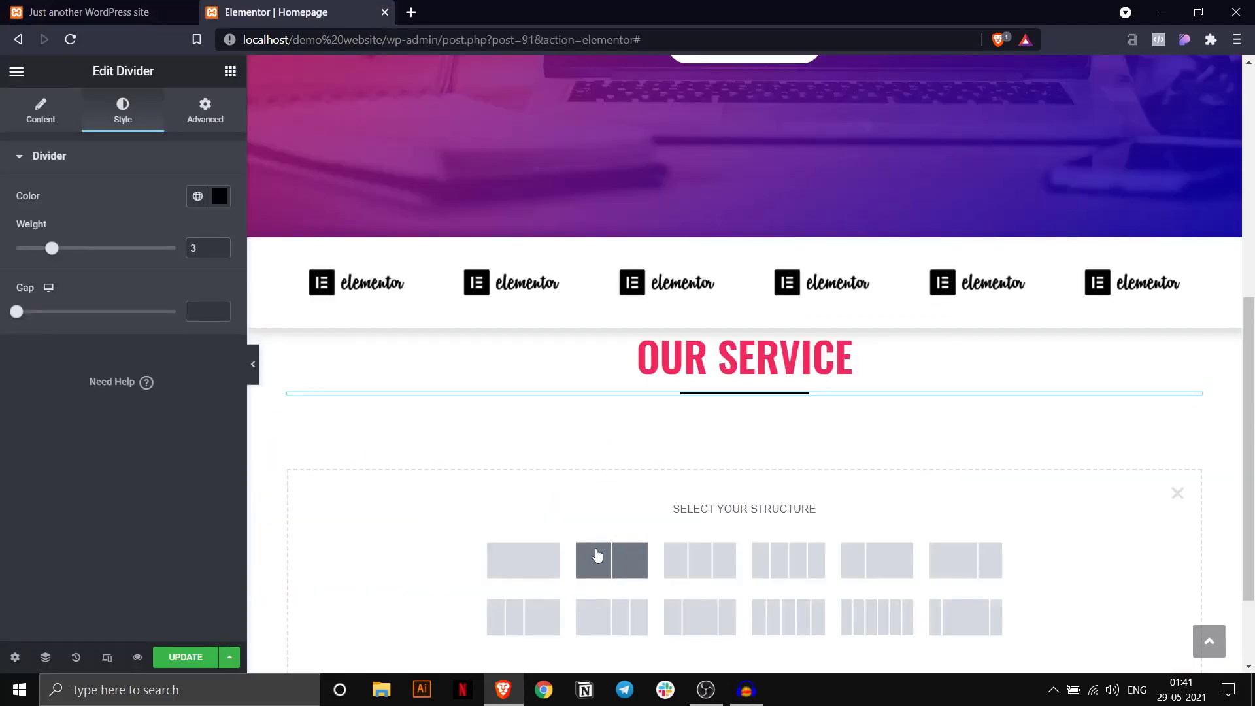
{"action": "left_click", "coordinate": [706, 566]}
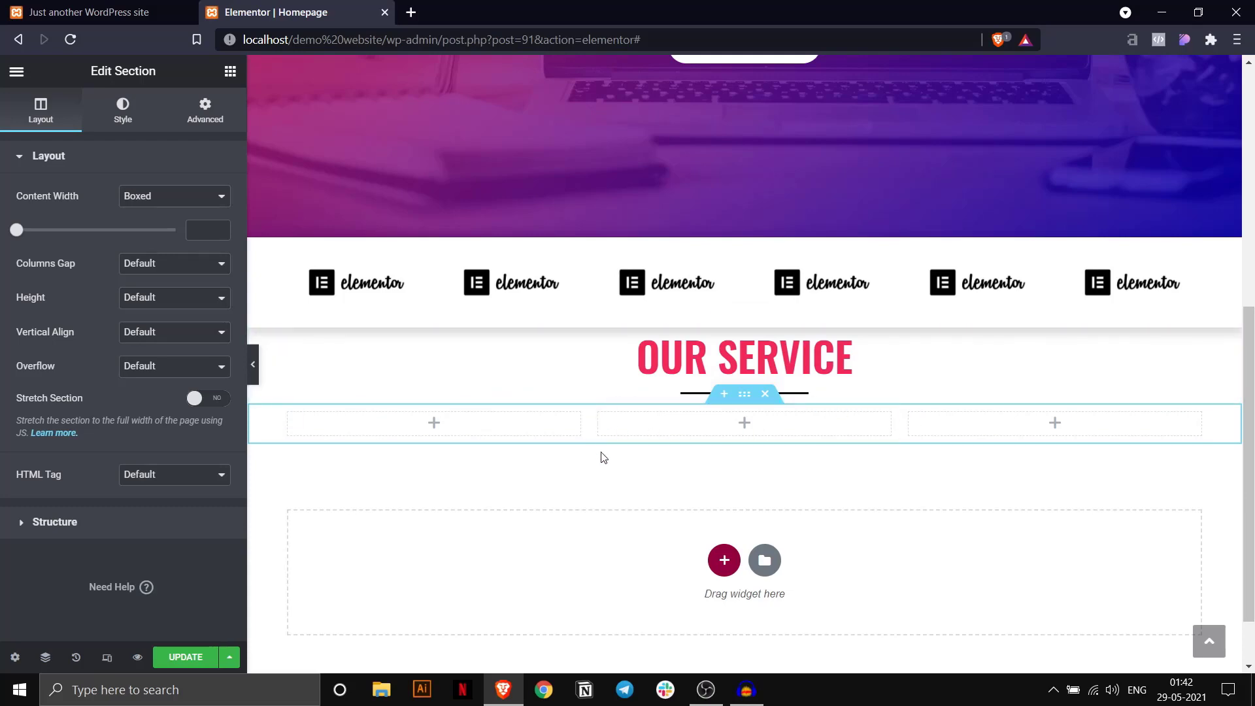
Check the card layout on the reference site and add an Icon Box widget to the first of the three columns.
{"action": "key", "text": "ctrl+Tab"}
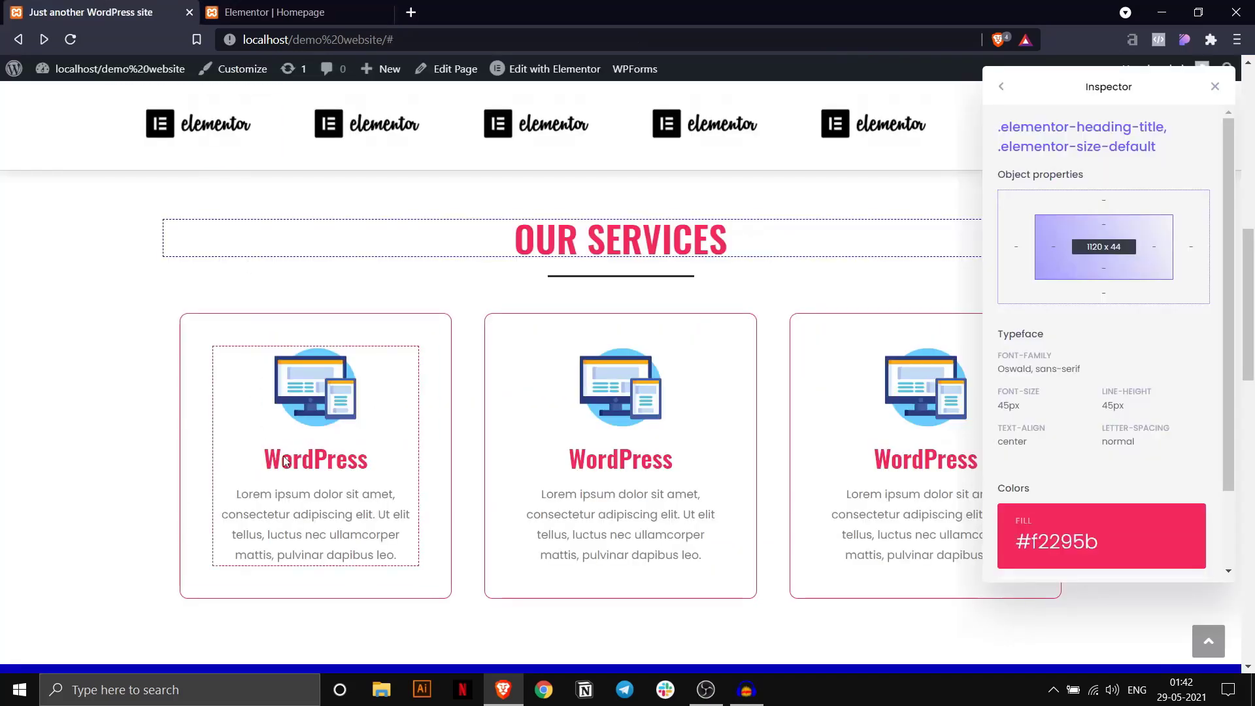
{"action": "left_click", "coordinate": [268, 12]}
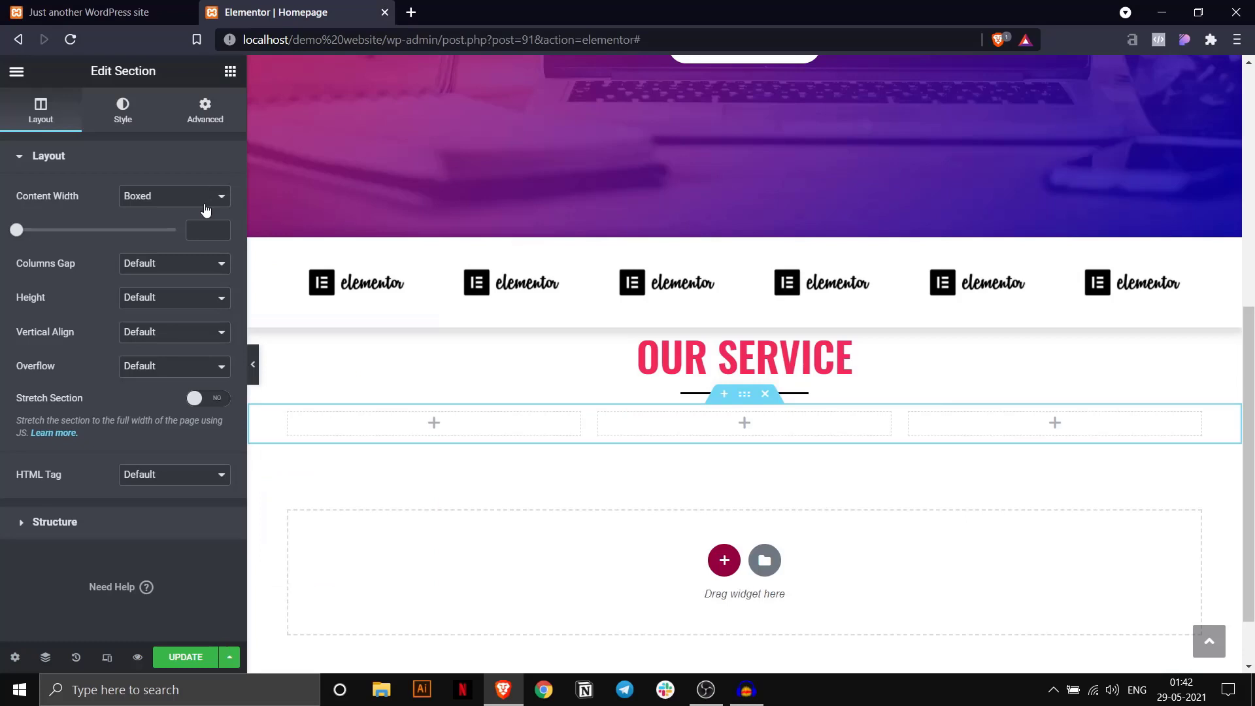
{"action": "left_click", "coordinate": [223, 75]}
{"action": "scroll", "coordinate": [120, 221], "scroll_direction": "down", "scroll_amount": 3}
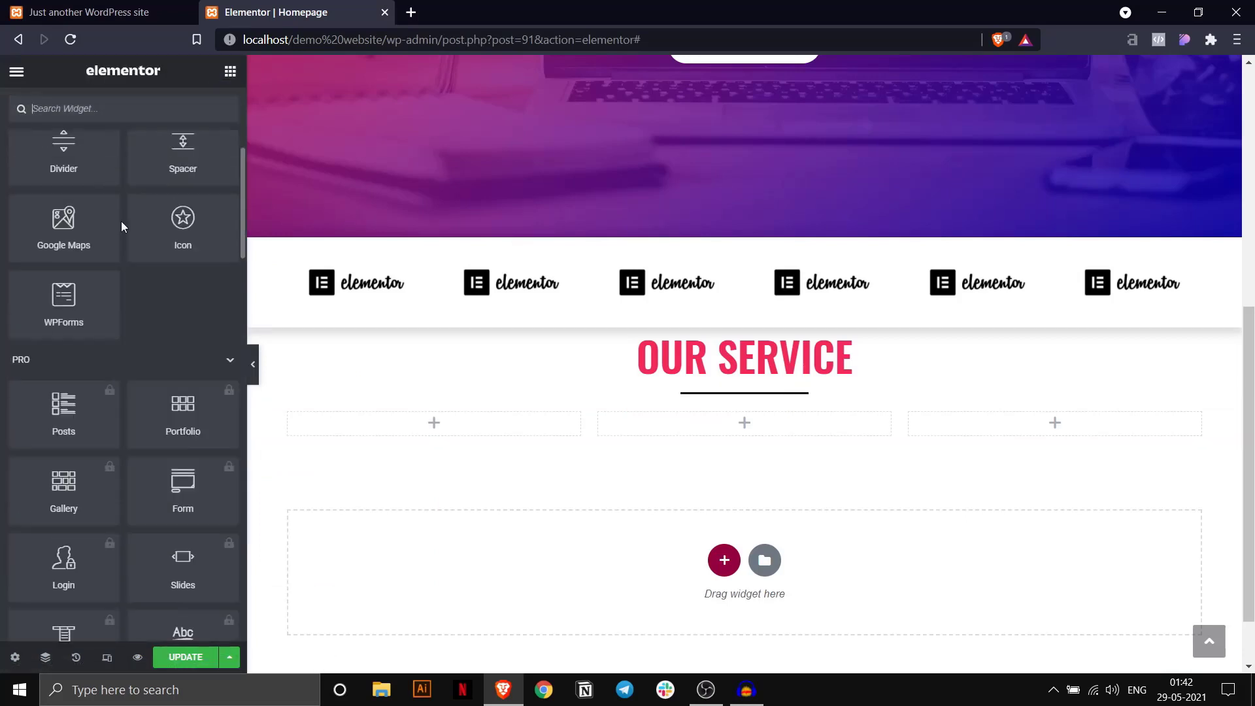
{"action": "left_click", "coordinate": [229, 359]}
{"action": "scroll", "coordinate": [183, 353], "scroll_direction": "down", "scroll_amount": 2}
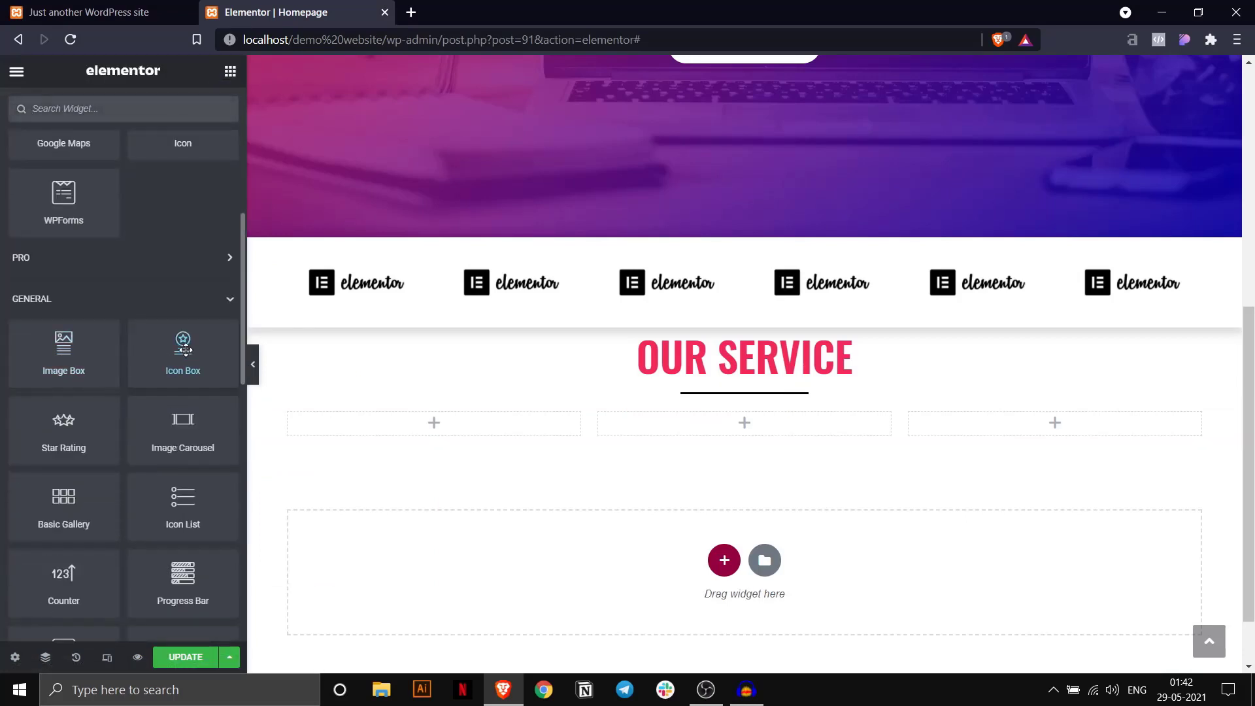
{"action": "left_click_drag", "start_coordinate": [186, 350], "coordinate": [373, 425]}
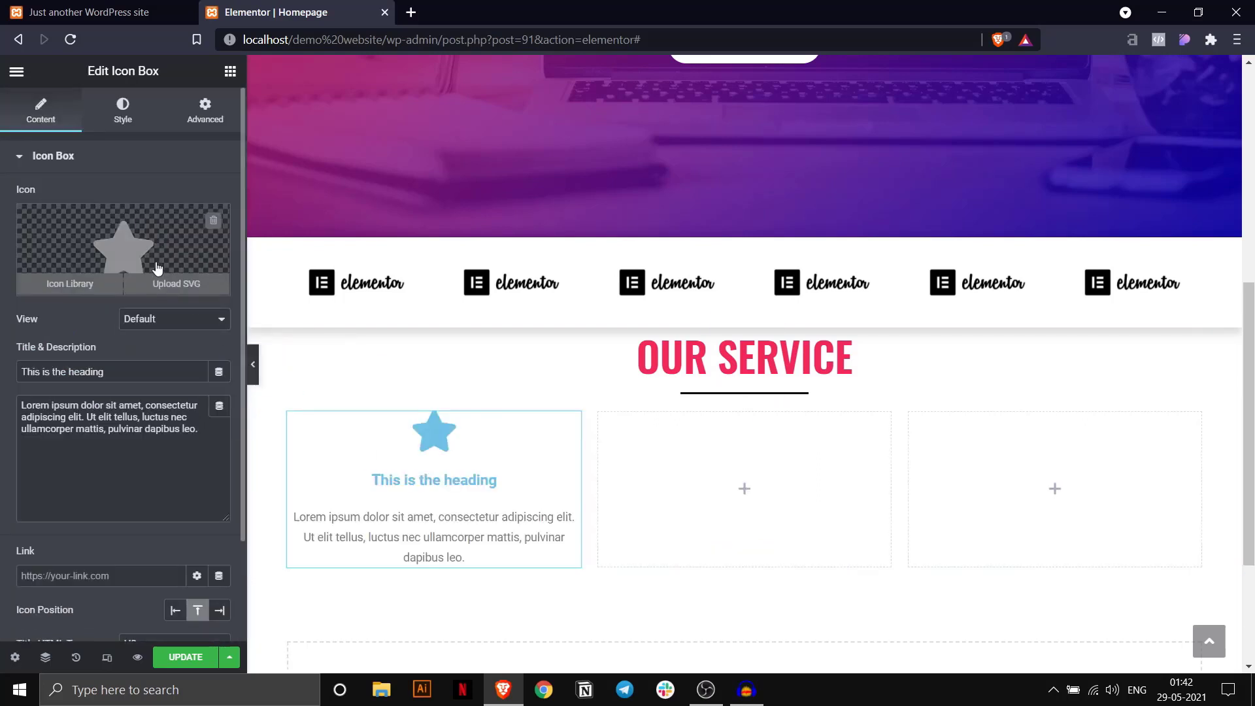
{"action": "left_click", "coordinate": [167, 286]}
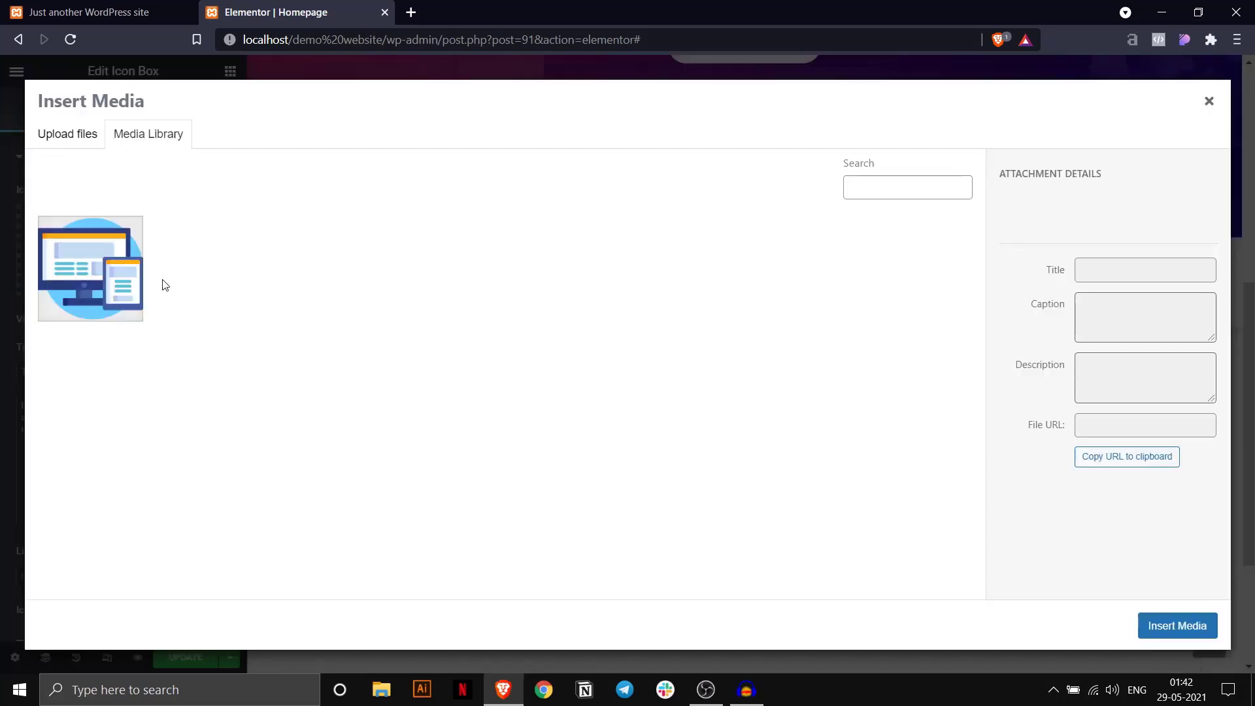
{"action": "left_click", "coordinate": [90, 272]}
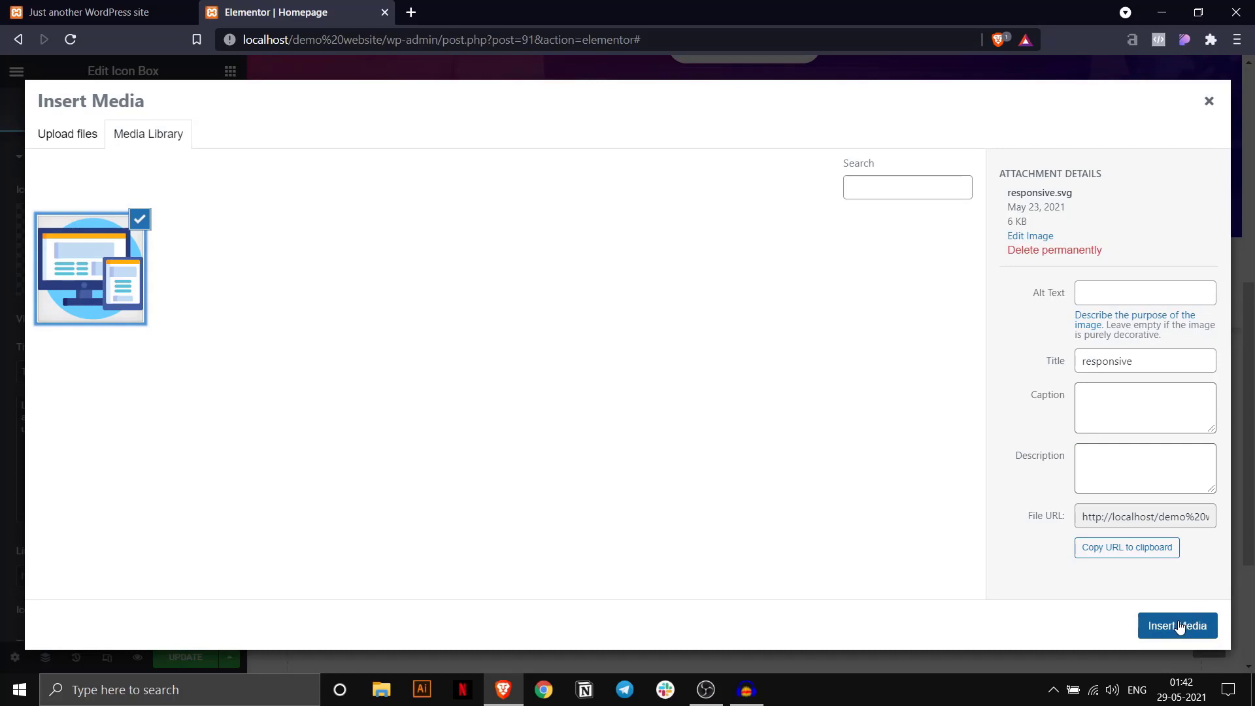
{"action": "left_click", "coordinate": [1208, 102]}
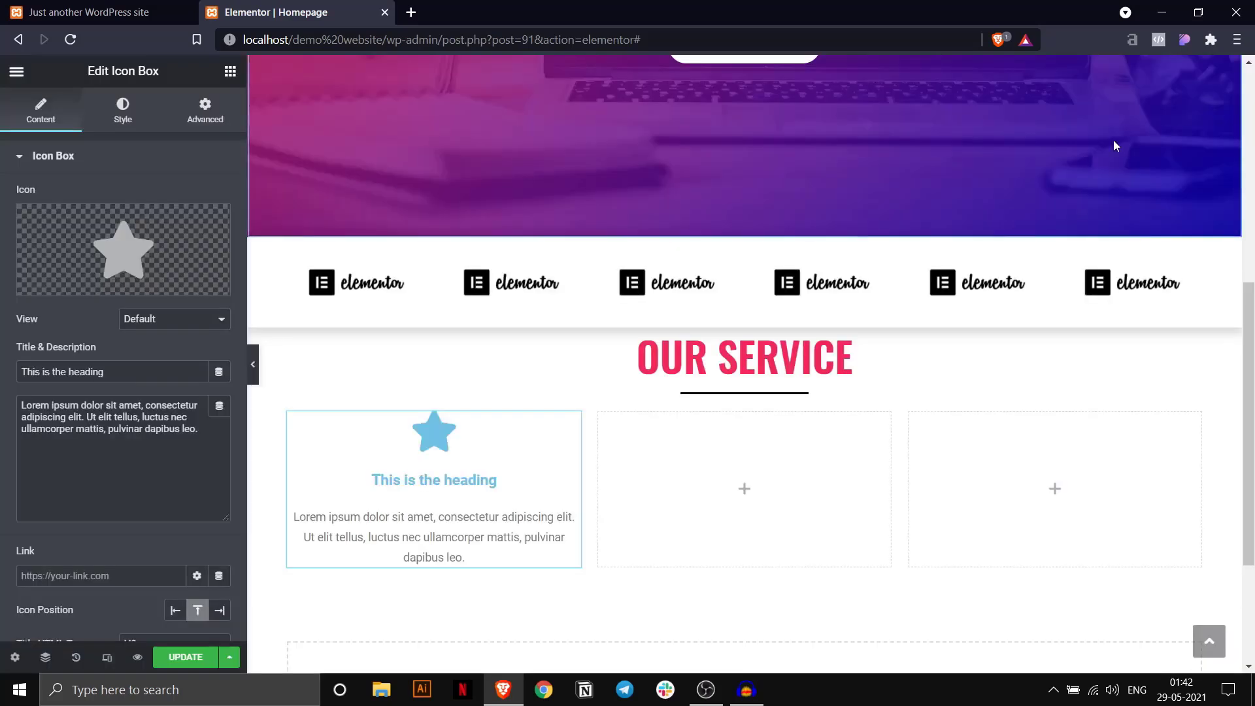
Replace the icon box's star icon with responsive.svg from the media library.
{"action": "mouse_move", "coordinate": [181, 252]}
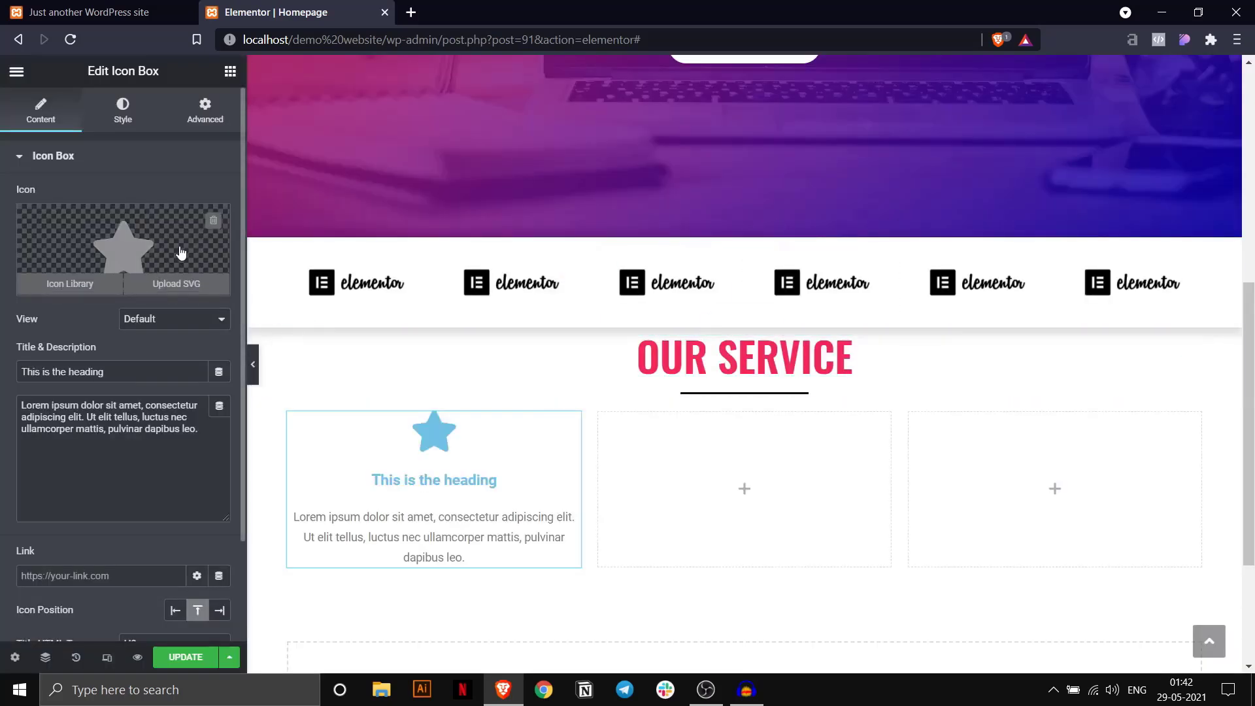
{"action": "left_click", "coordinate": [173, 286]}
{"action": "left_click", "coordinate": [106, 273]}
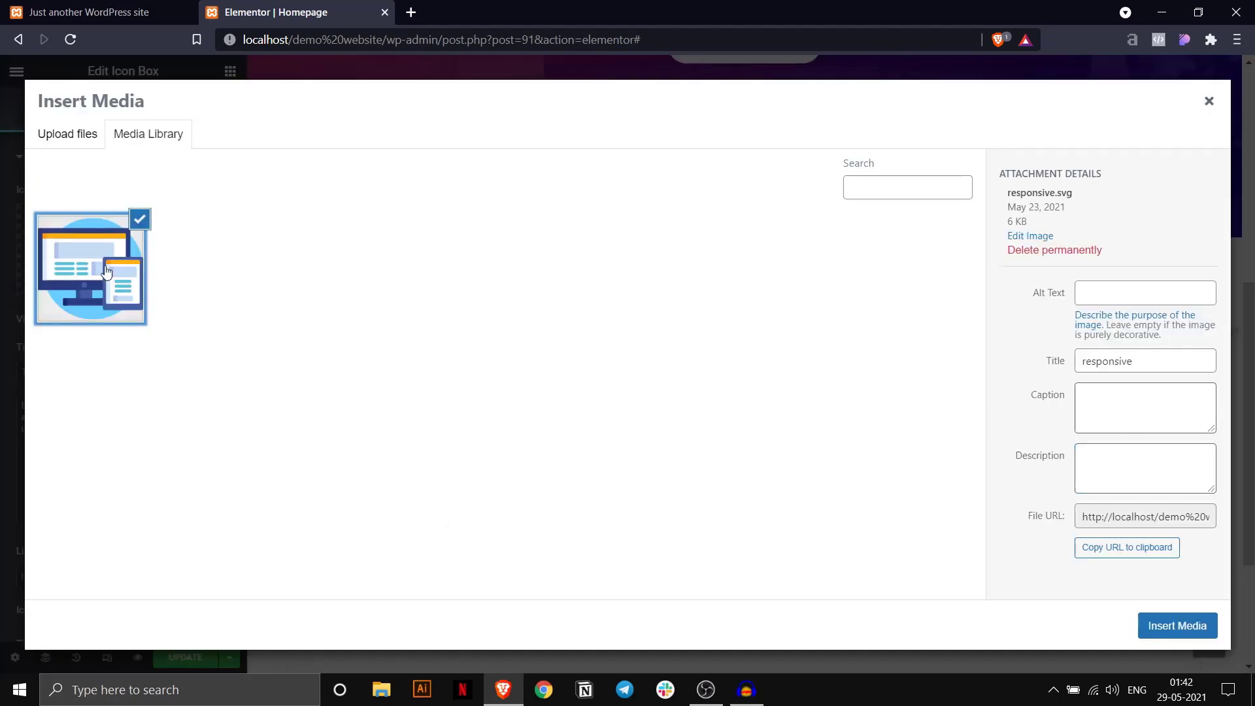
{"action": "left_click", "coordinate": [1177, 626]}
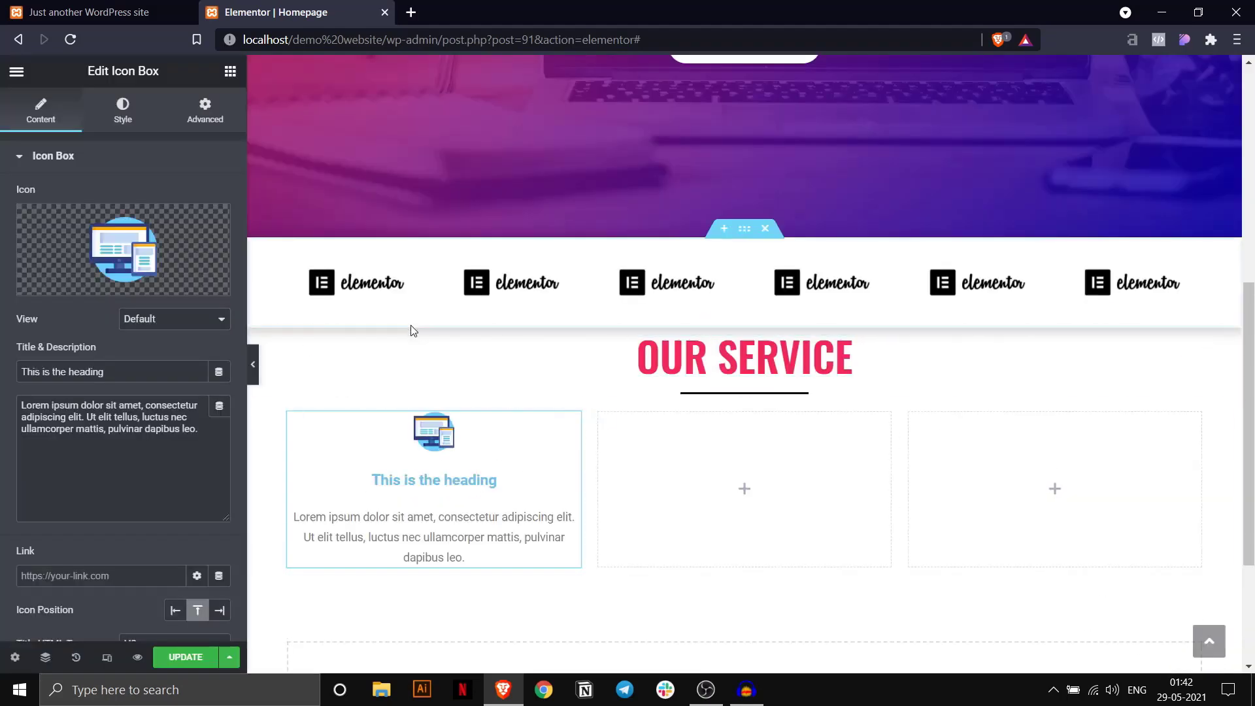
Change the icon box's title to WordPress.
{"action": "left_click", "coordinate": [121, 116]}
{"action": "left_click", "coordinate": [40, 112]}
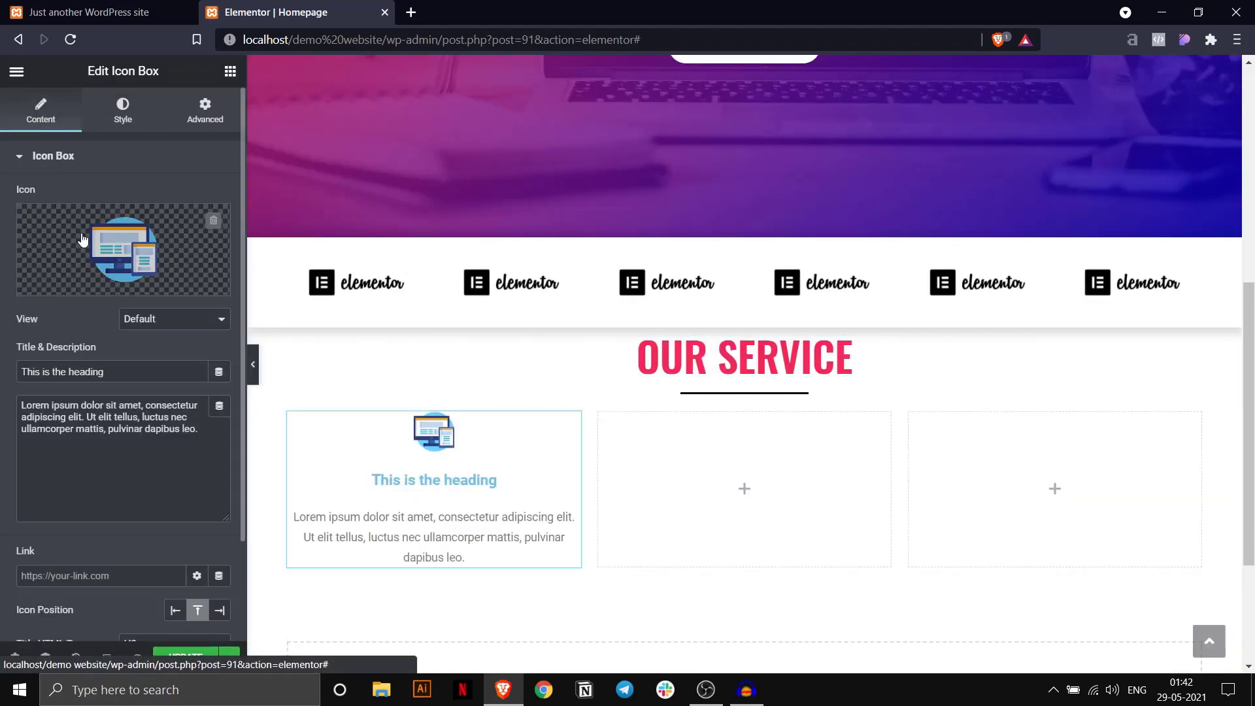
{"action": "left_click_drag", "start_coordinate": [107, 371], "coordinate": [2, 373]}
{"action": "type", "text": "W"}
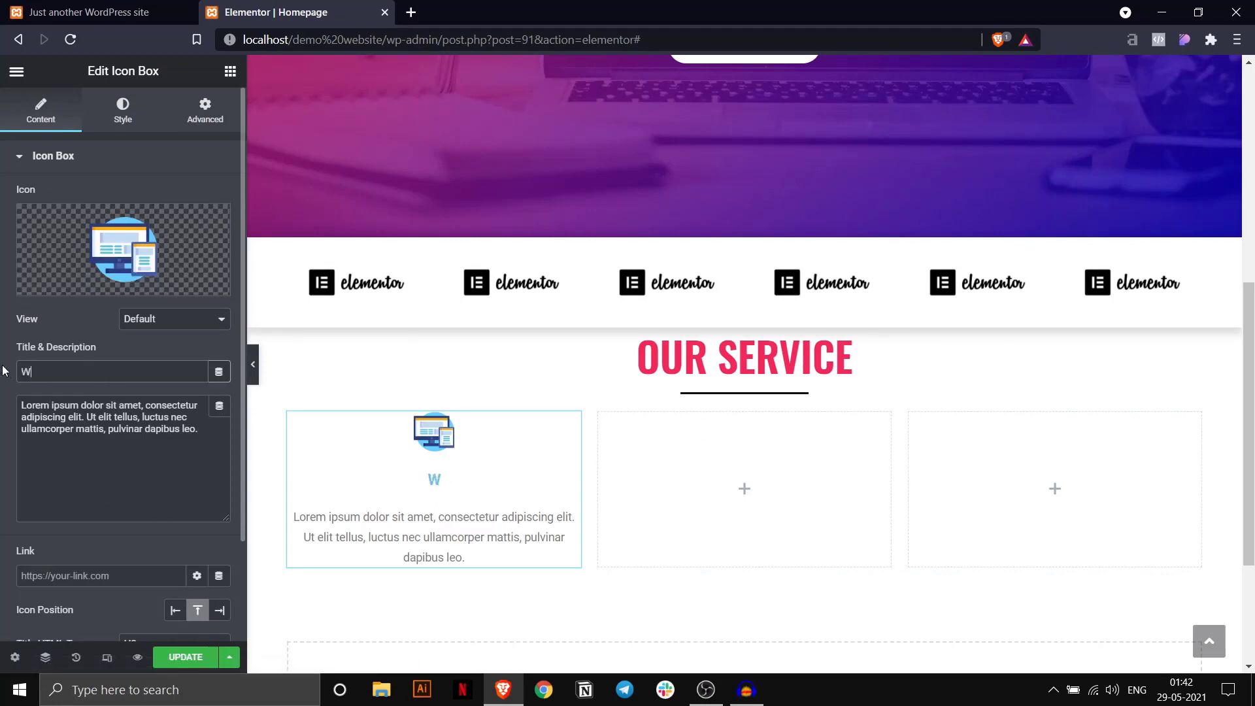
{"action": "type", "text": "ordPress"}
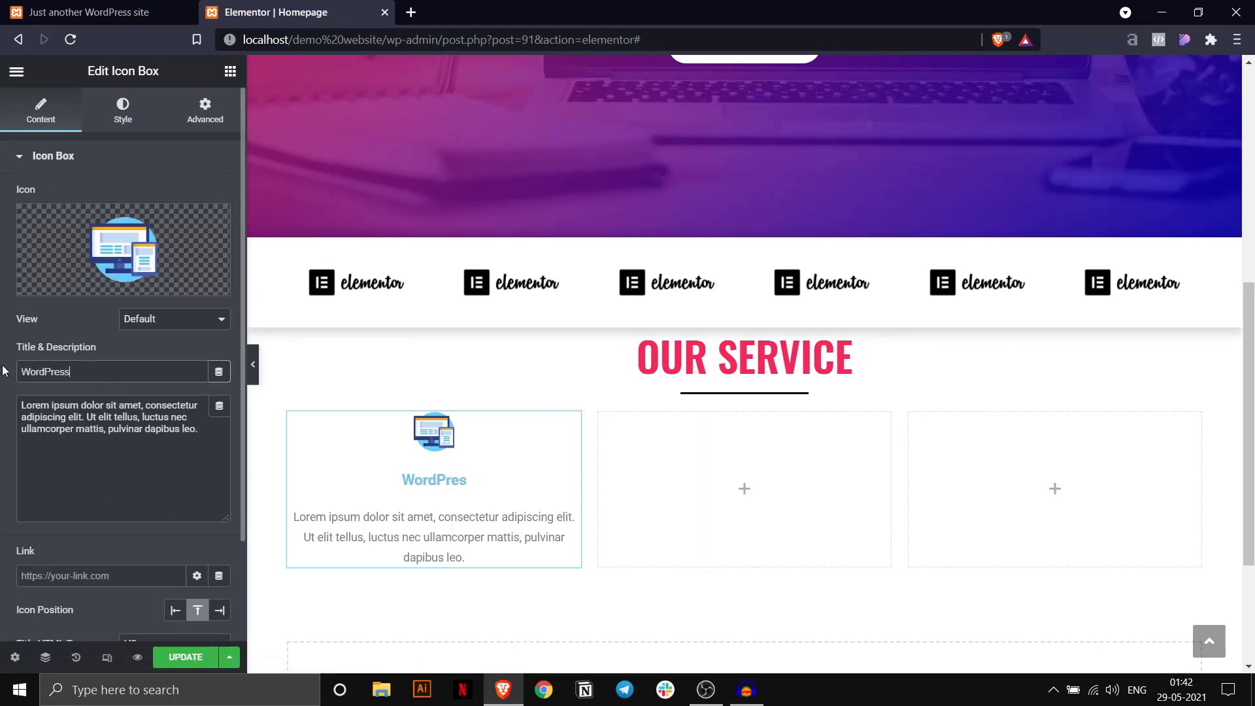
Try the left and right icon positions on the icon box, then return the icon to the top.
{"action": "scroll", "coordinate": [126, 526], "scroll_direction": "down", "scroll_amount": 2}
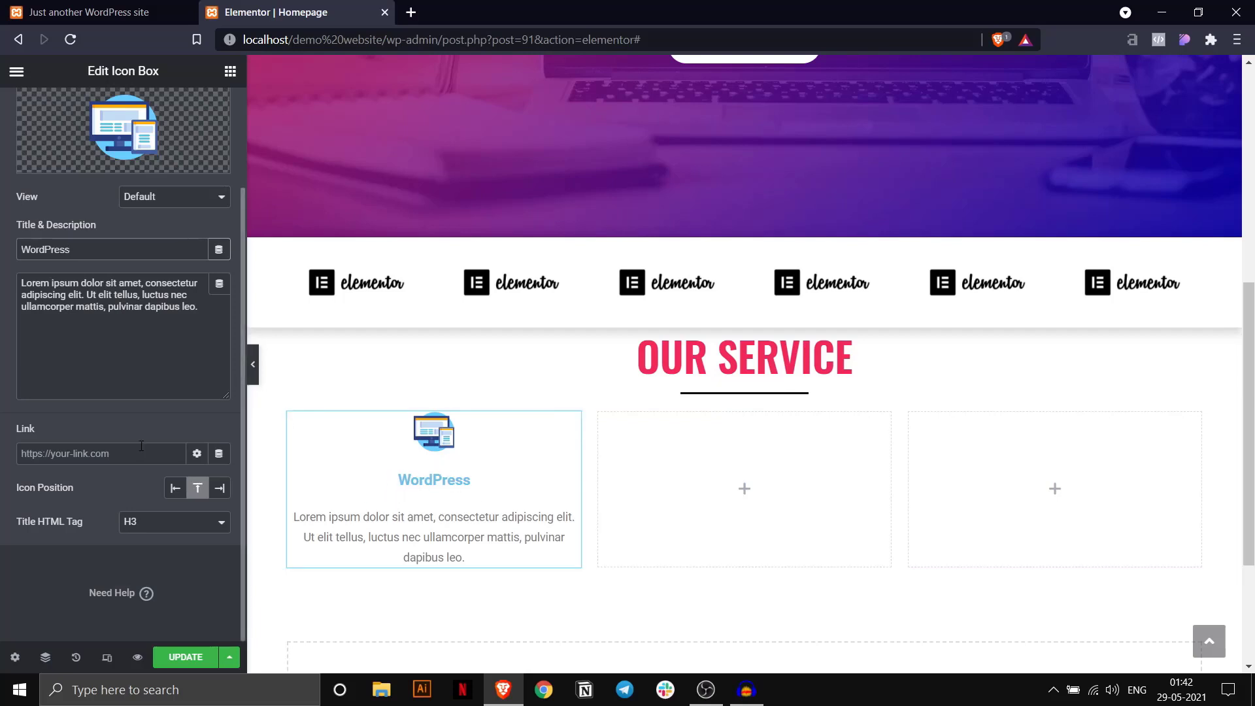
{"action": "left_click", "coordinate": [175, 488]}
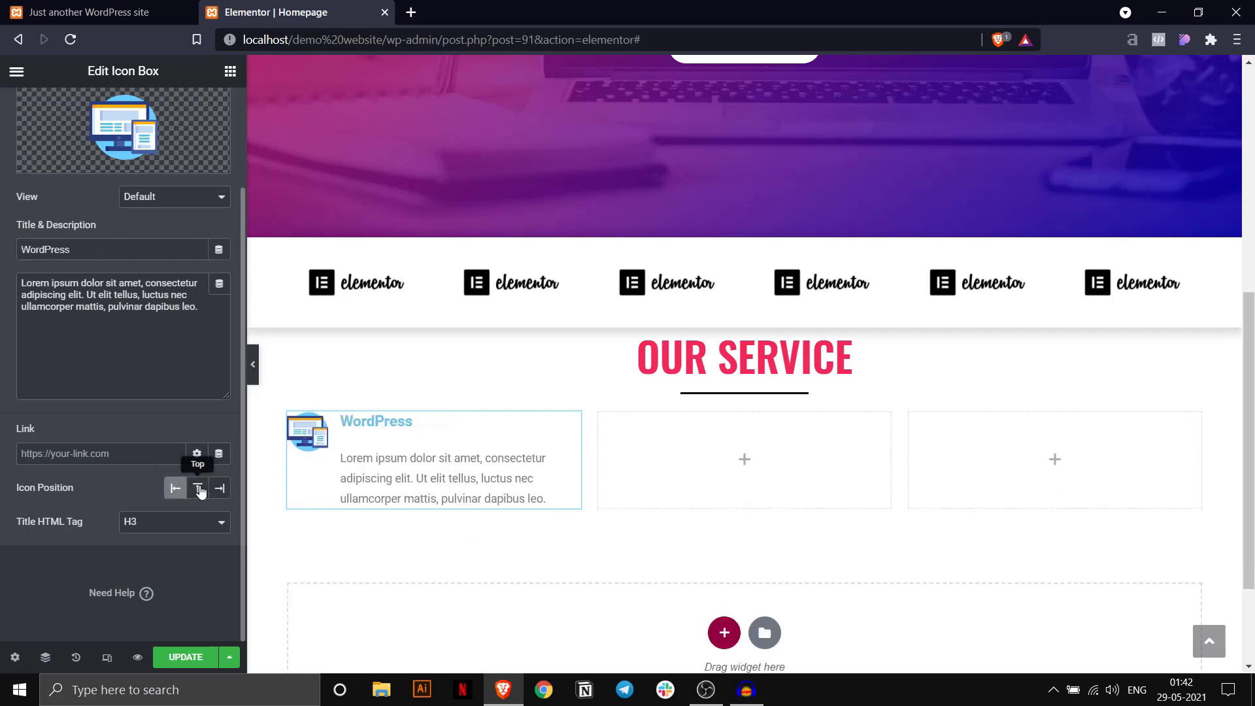
{"action": "left_click", "coordinate": [200, 490]}
{"action": "left_click", "coordinate": [222, 491]}
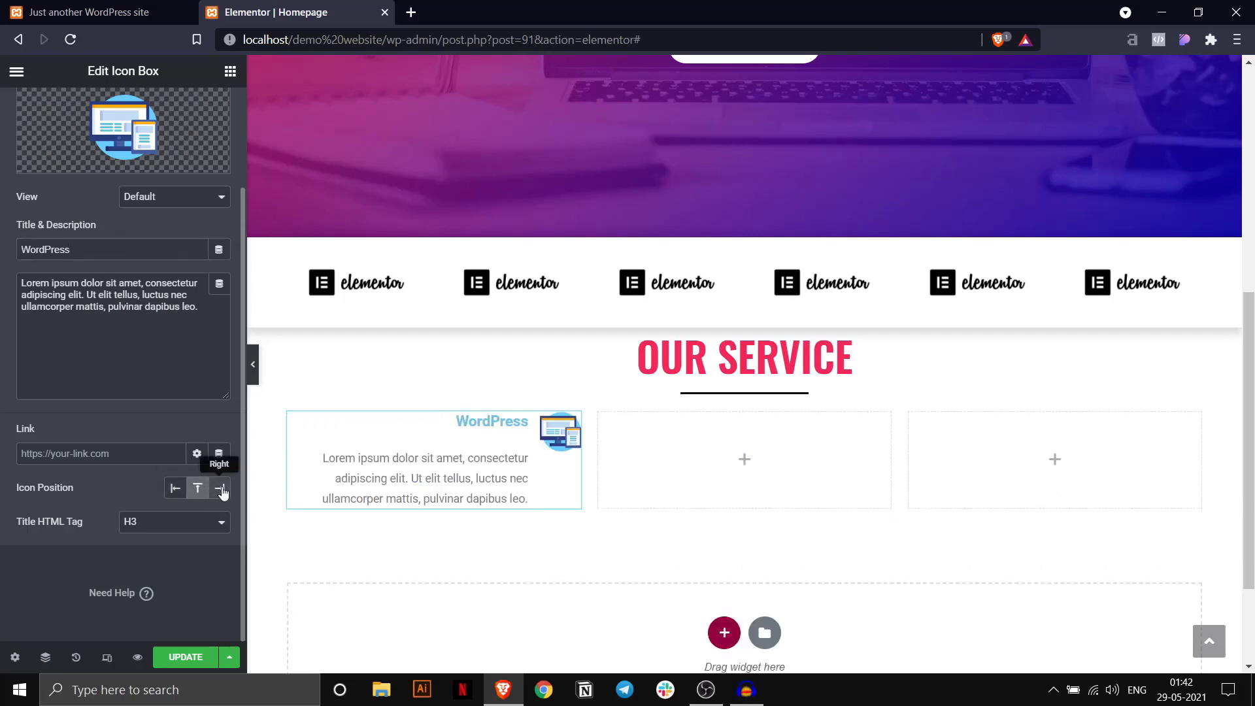
{"action": "left_click", "coordinate": [177, 488]}
{"action": "left_click", "coordinate": [197, 490]}
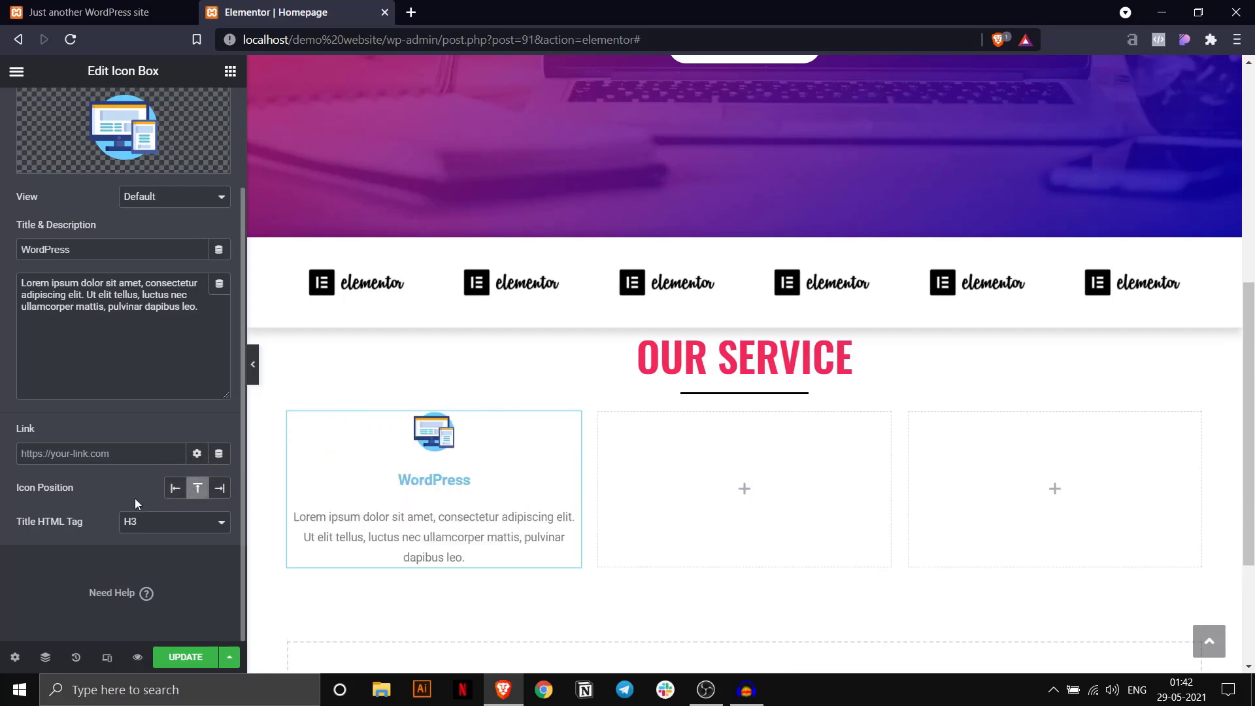
Set the icon's size to 115 in the icon box's style settings.
{"action": "scroll", "coordinate": [112, 455], "scroll_direction": "up", "scroll_amount": 2}
{"action": "left_click", "coordinate": [123, 110]}
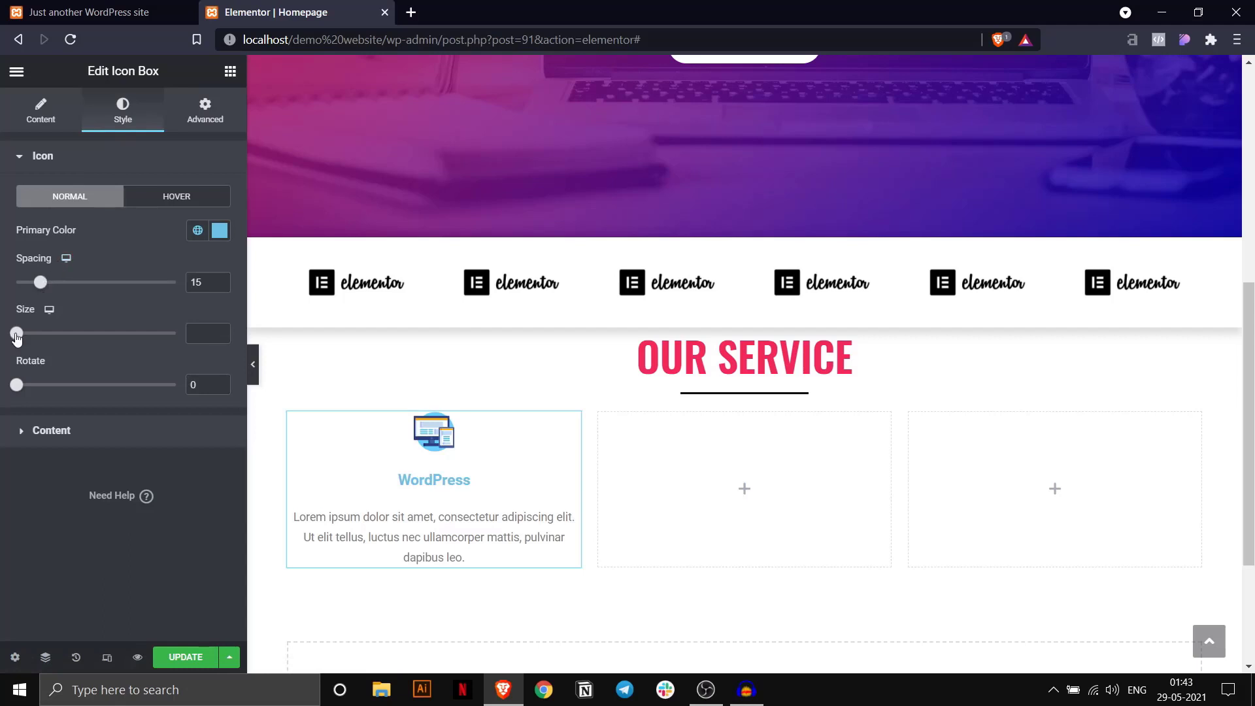
{"action": "left_click_drag", "start_coordinate": [16, 332], "coordinate": [74, 335]}
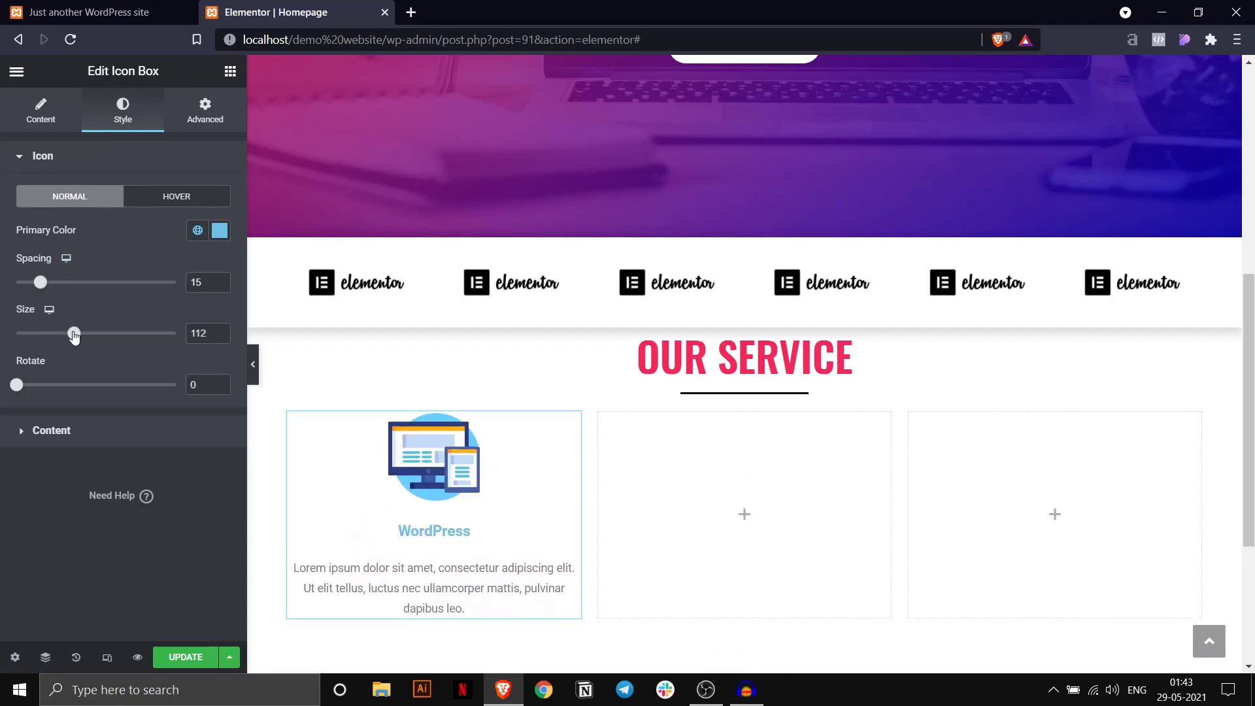
{"action": "left_click", "coordinate": [221, 331]}
{"action": "left_click", "coordinate": [222, 332]}
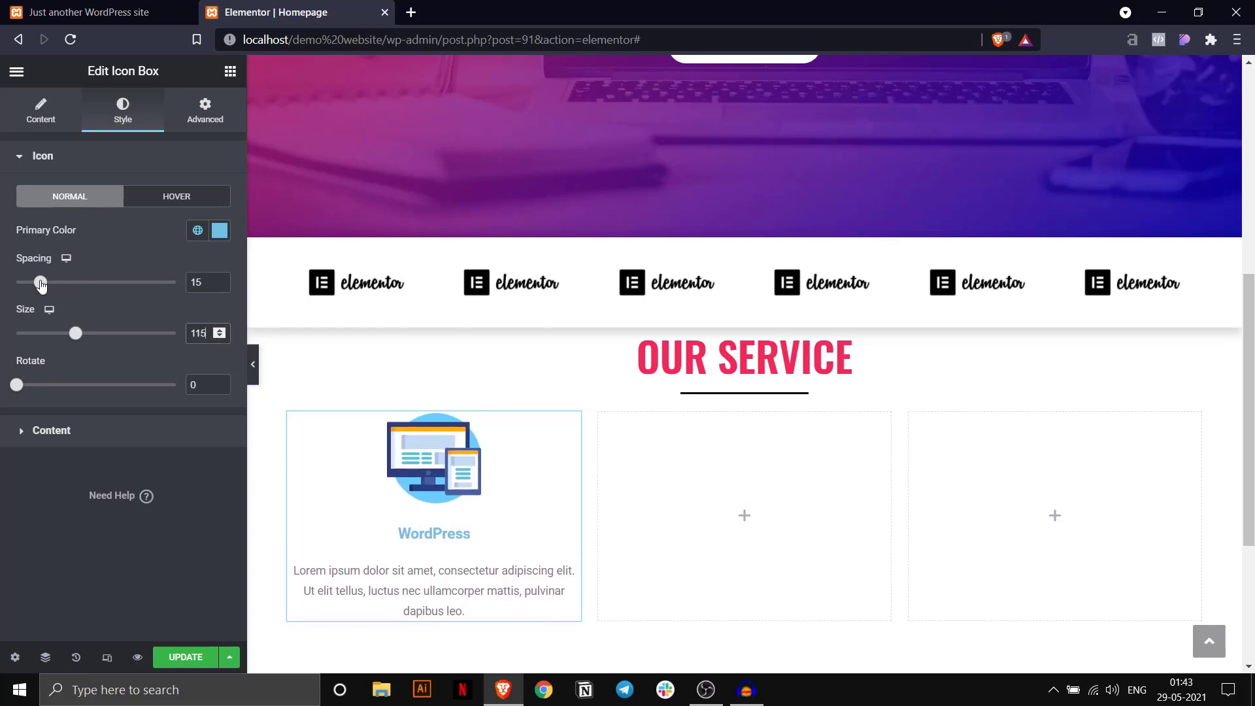
Set the icon's spacing to 12 and clear its rotation value.
{"action": "mouse_move", "coordinate": [40, 282]}
{"action": "left_mouse_down"}
{"action": "mouse_move", "coordinate": [73, 284]}
{"action": "mouse_move", "coordinate": [23, 283]}
{"action": "mouse_move", "coordinate": [63, 282]}
{"action": "mouse_move", "coordinate": [48, 282]}
{"action": "left_mouse_up"}
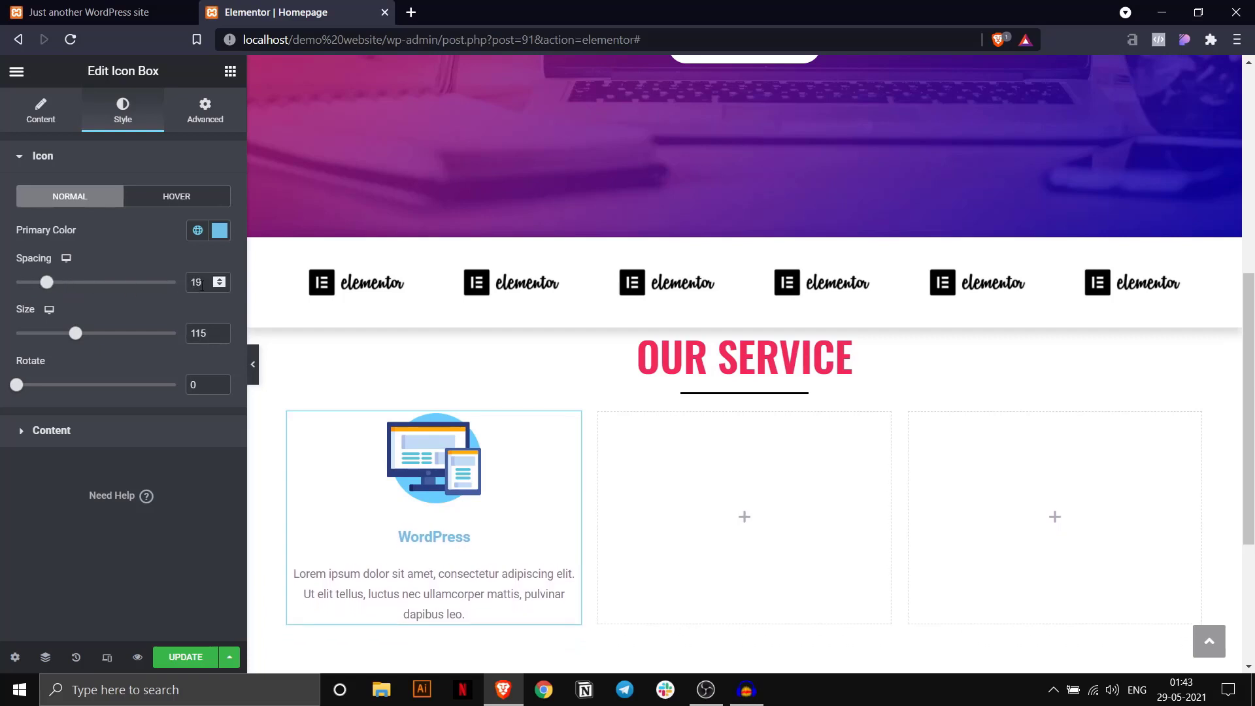
{"action": "scroll", "coordinate": [196, 282], "scroll_direction": "down", "scroll_amount": 7}
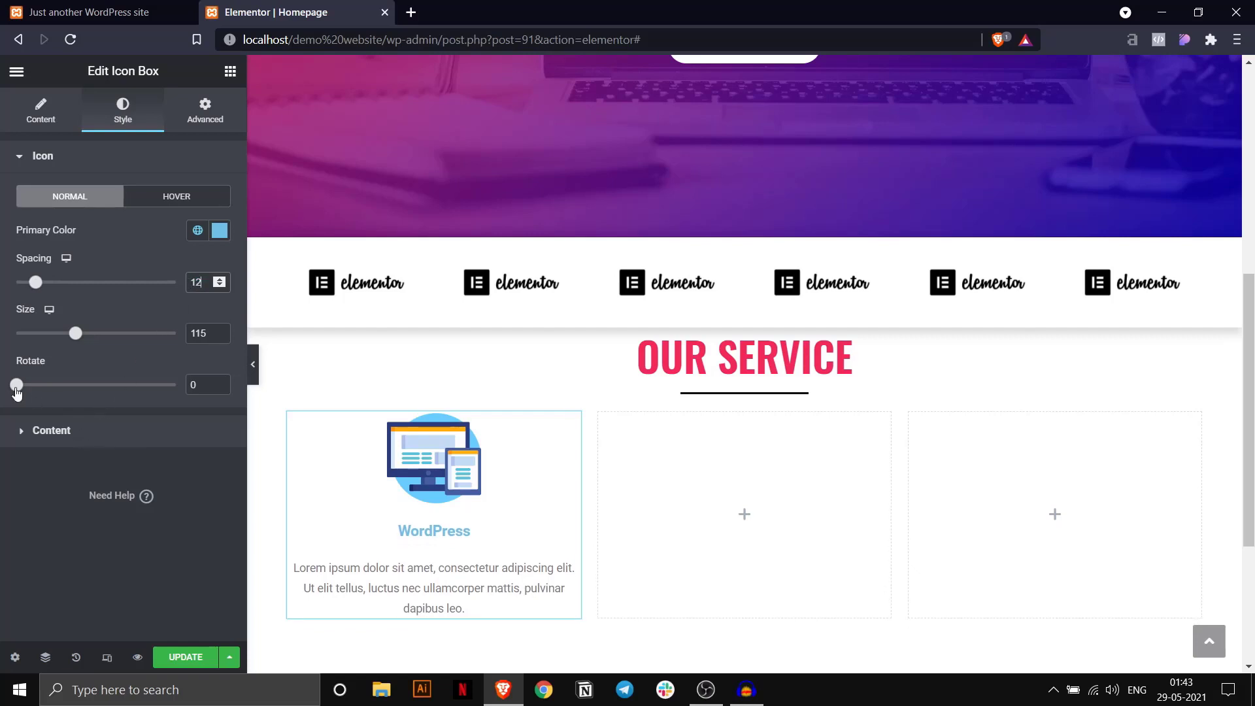
{"action": "mouse_move", "coordinate": [16, 390]}
{"action": "left_mouse_down"}
{"action": "mouse_move", "coordinate": [83, 390]}
{"action": "mouse_move", "coordinate": [2, 390]}
{"action": "left_mouse_up"}
{"action": "left_click", "coordinate": [65, 108]}
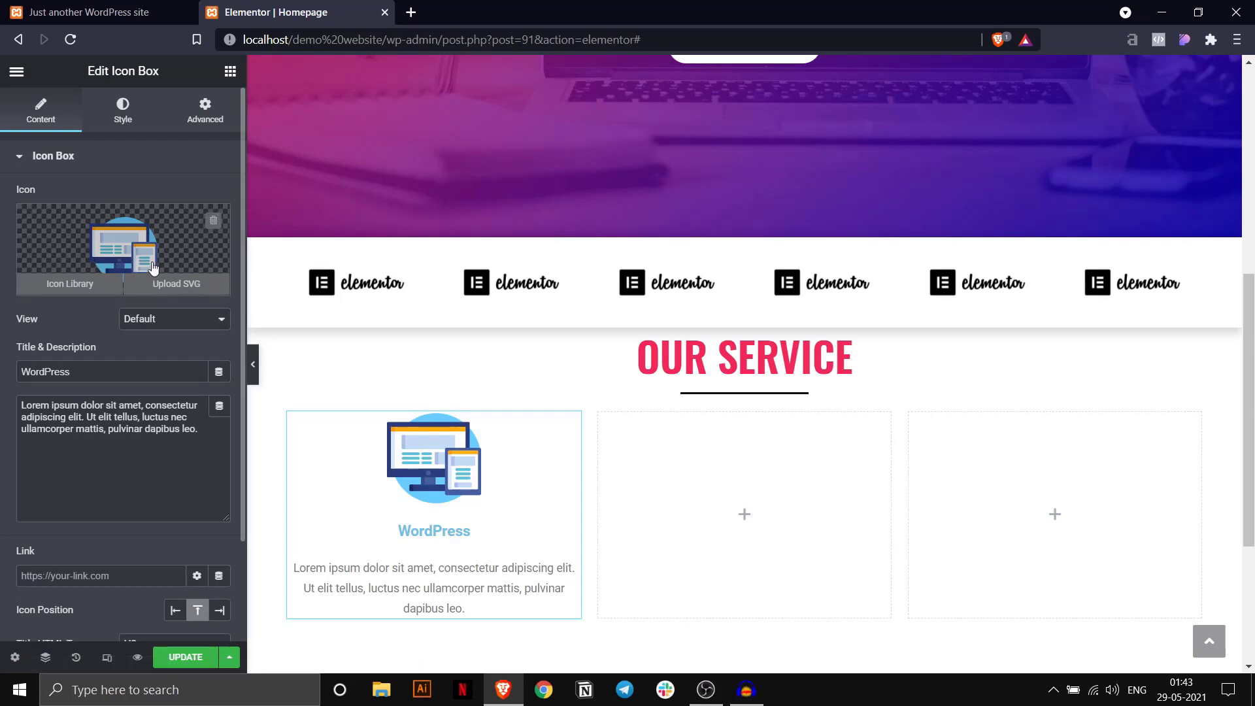
{"action": "left_click", "coordinate": [62, 286]}
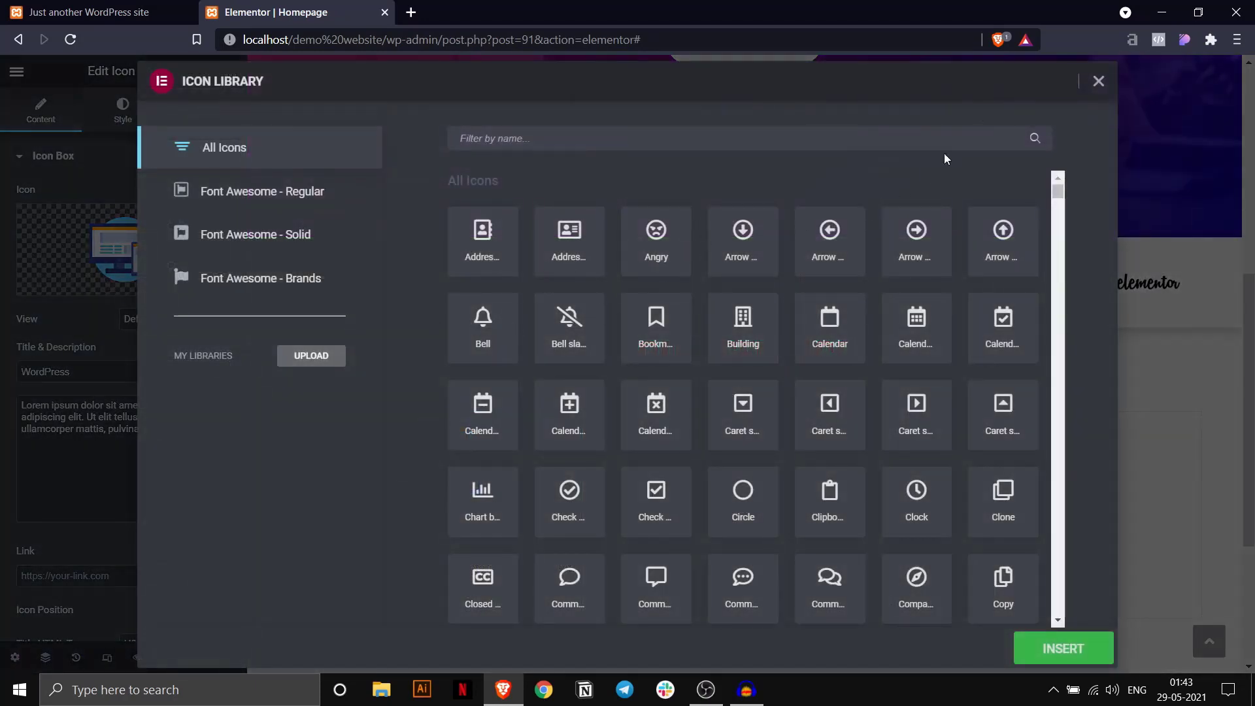
{"action": "left_click", "coordinate": [1099, 81]}
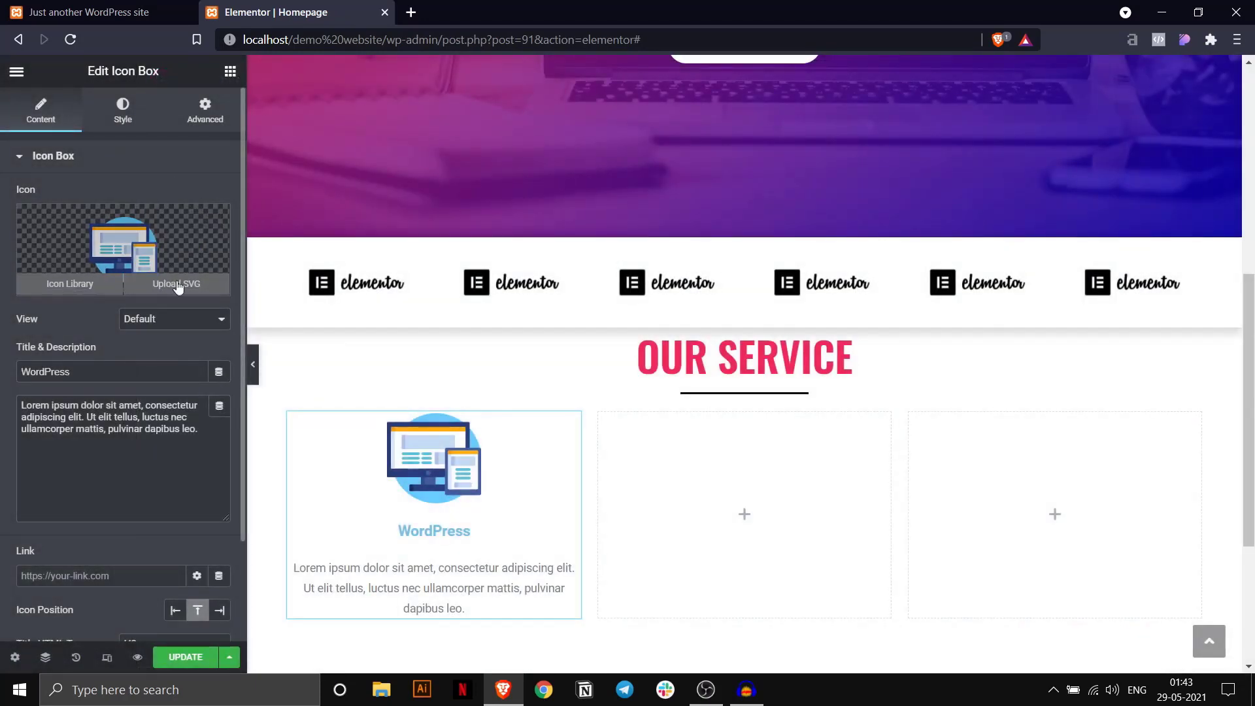
Copy the card title's fill colour #f2295b from the reference site and apply it to the icon box's title.
{"action": "left_click", "coordinate": [123, 112]}
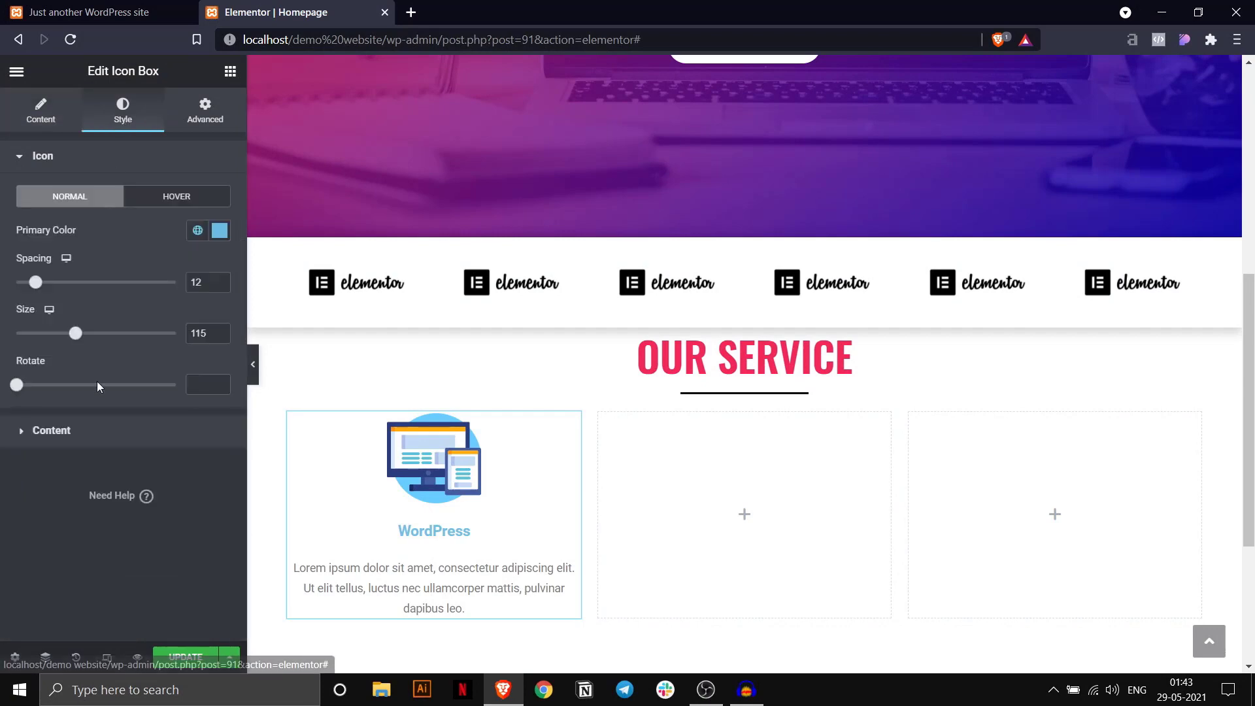
{"action": "left_click", "coordinate": [82, 432]}
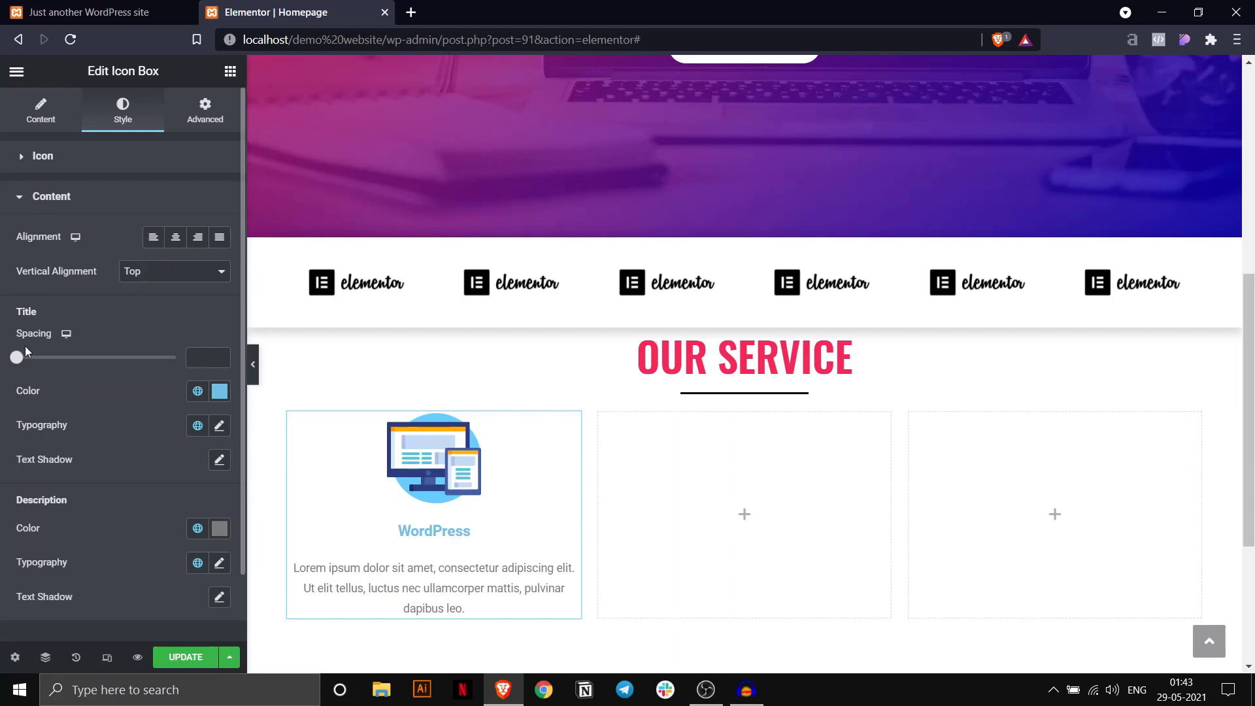
{"action": "left_click", "coordinate": [104, 11]}
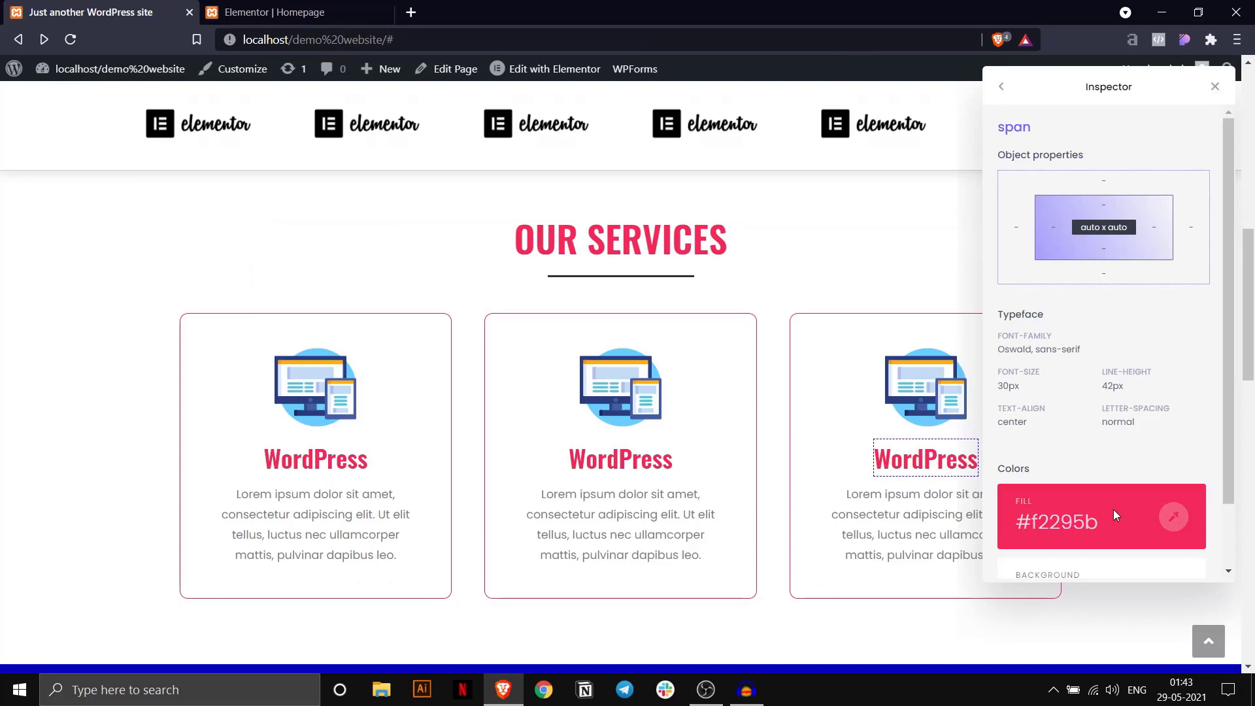
{"action": "left_click", "coordinate": [1173, 517]}
{"action": "left_click", "coordinate": [275, 12]}
{"action": "left_click", "coordinate": [220, 392]}
{"action": "key", "text": "ctrl+v"}
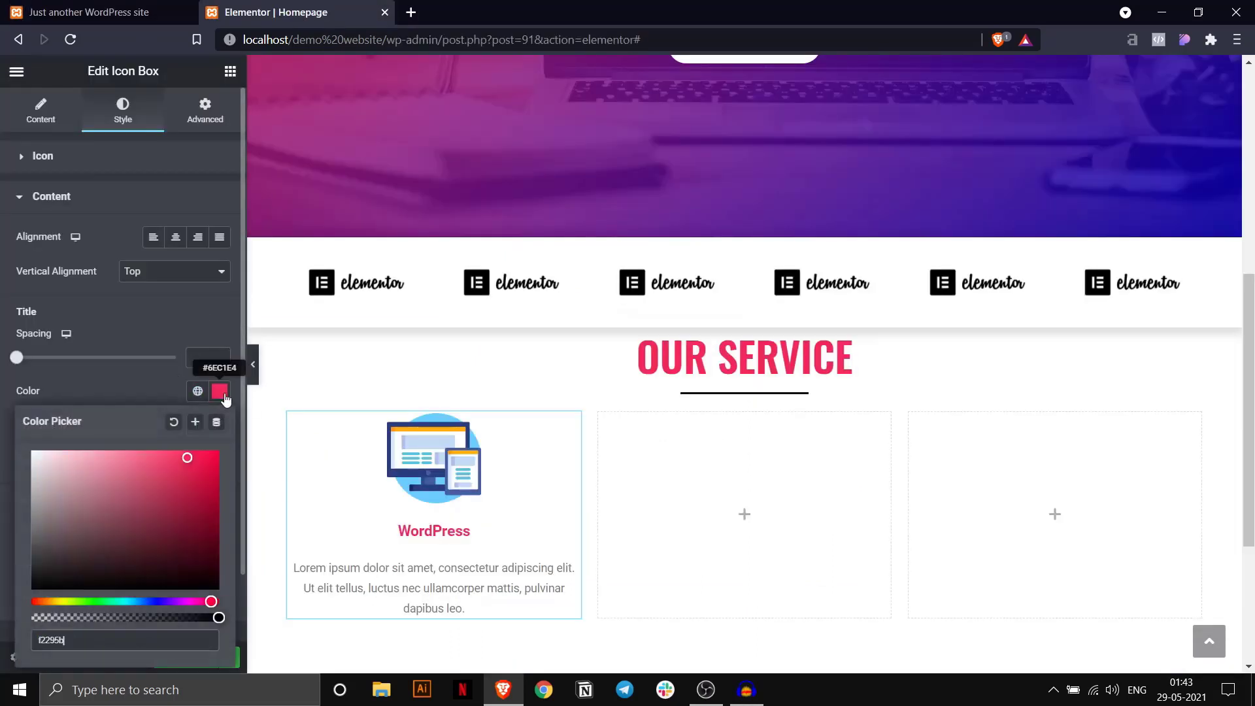
{"action": "left_click", "coordinate": [129, 403]}
Set the icon box title's typography to the Oswald font family at 32 px.
{"action": "left_click", "coordinate": [223, 433]}
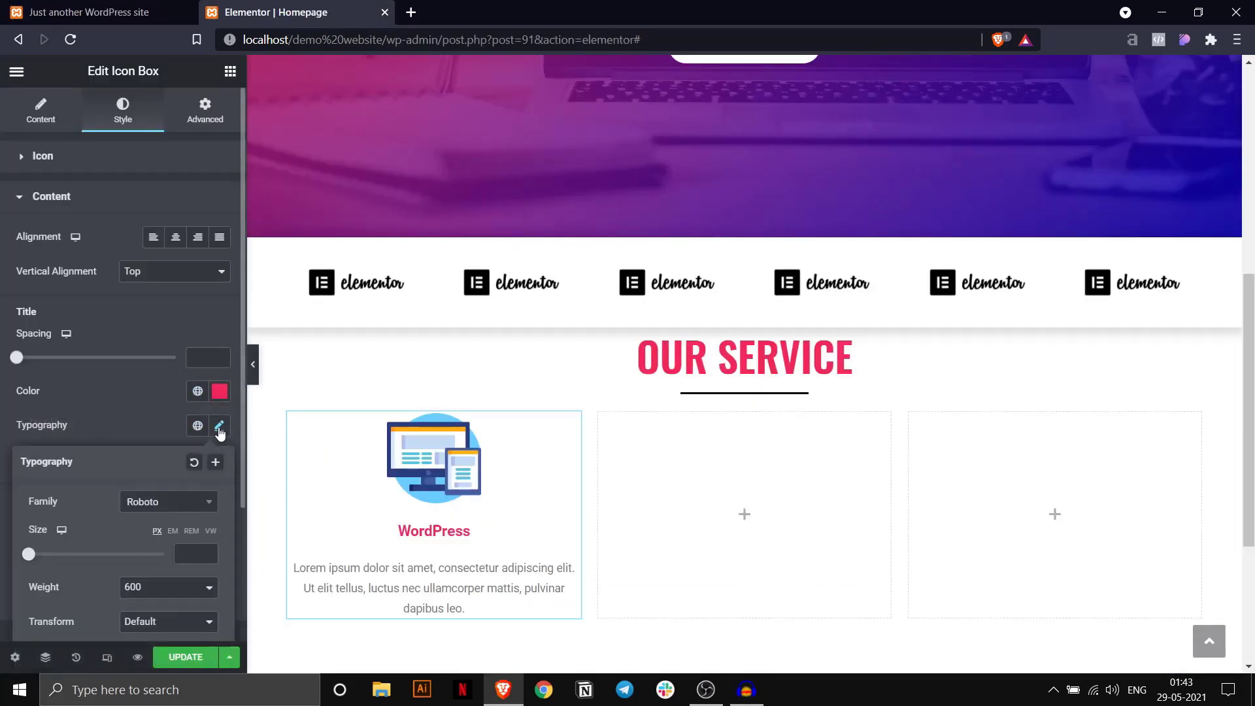
{"action": "left_click", "coordinate": [177, 502]}
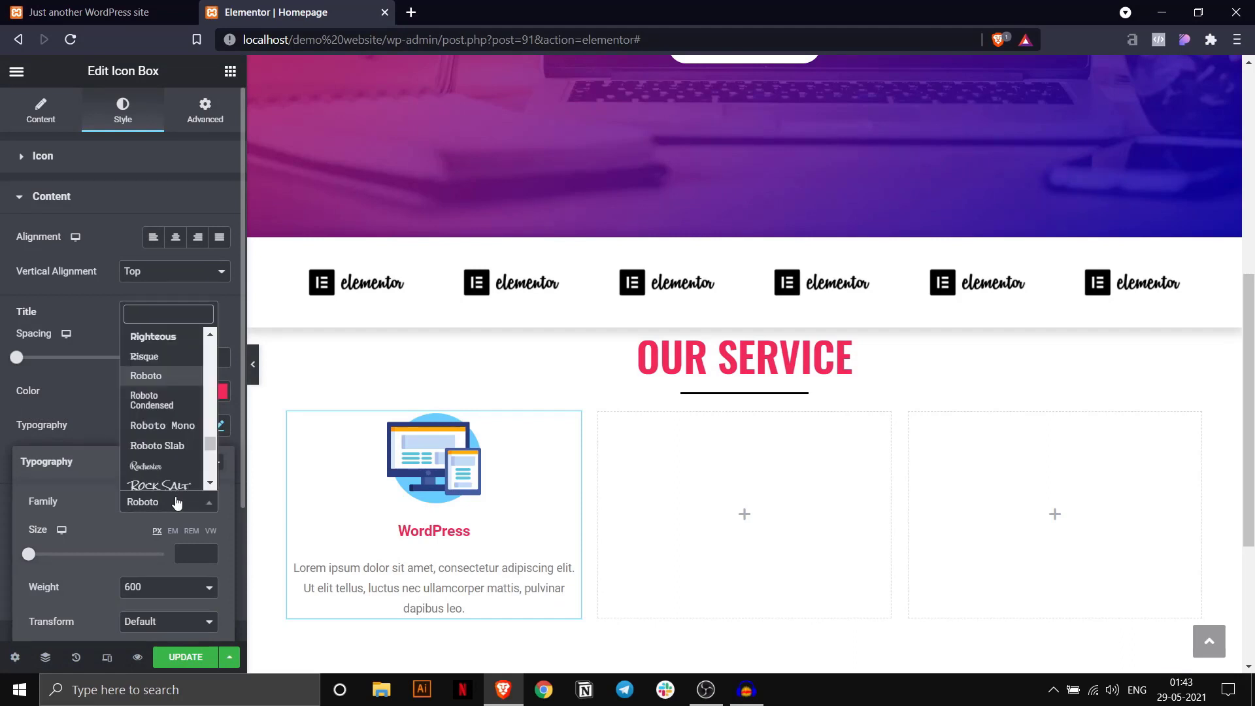
{"action": "type", "text": "os"}
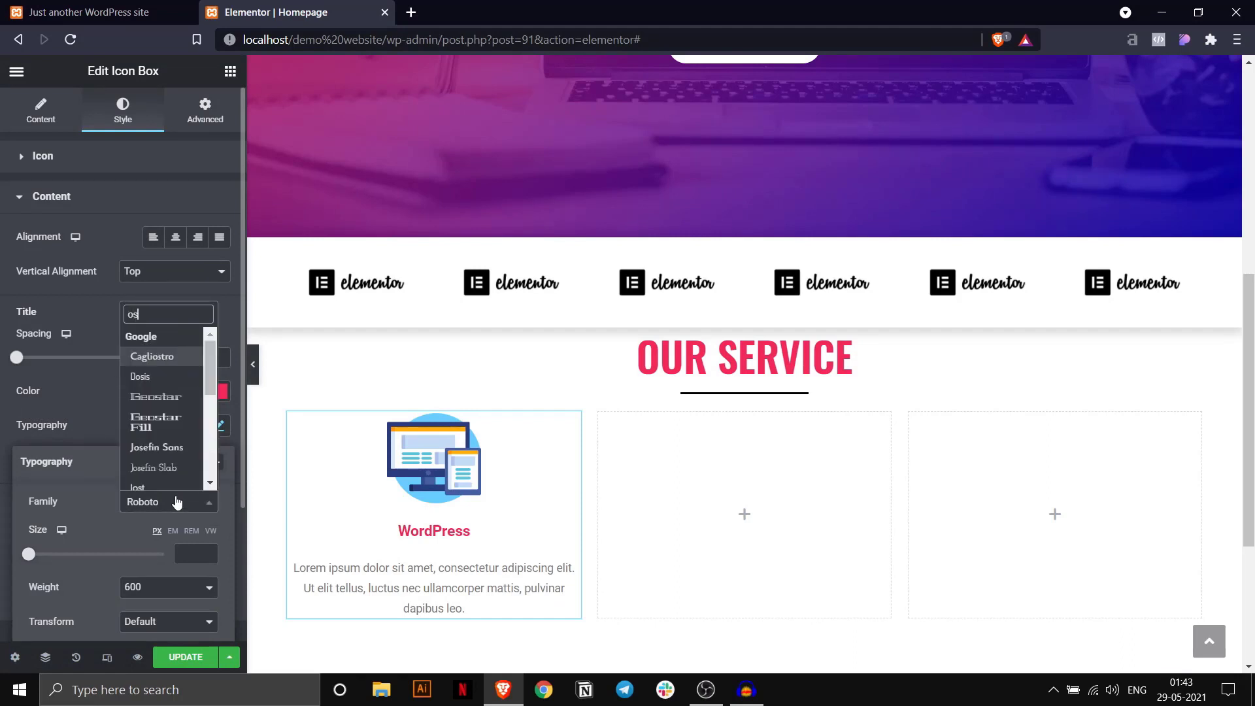
{"action": "type", "text": "w"}
{"action": "left_click", "coordinate": [151, 478]}
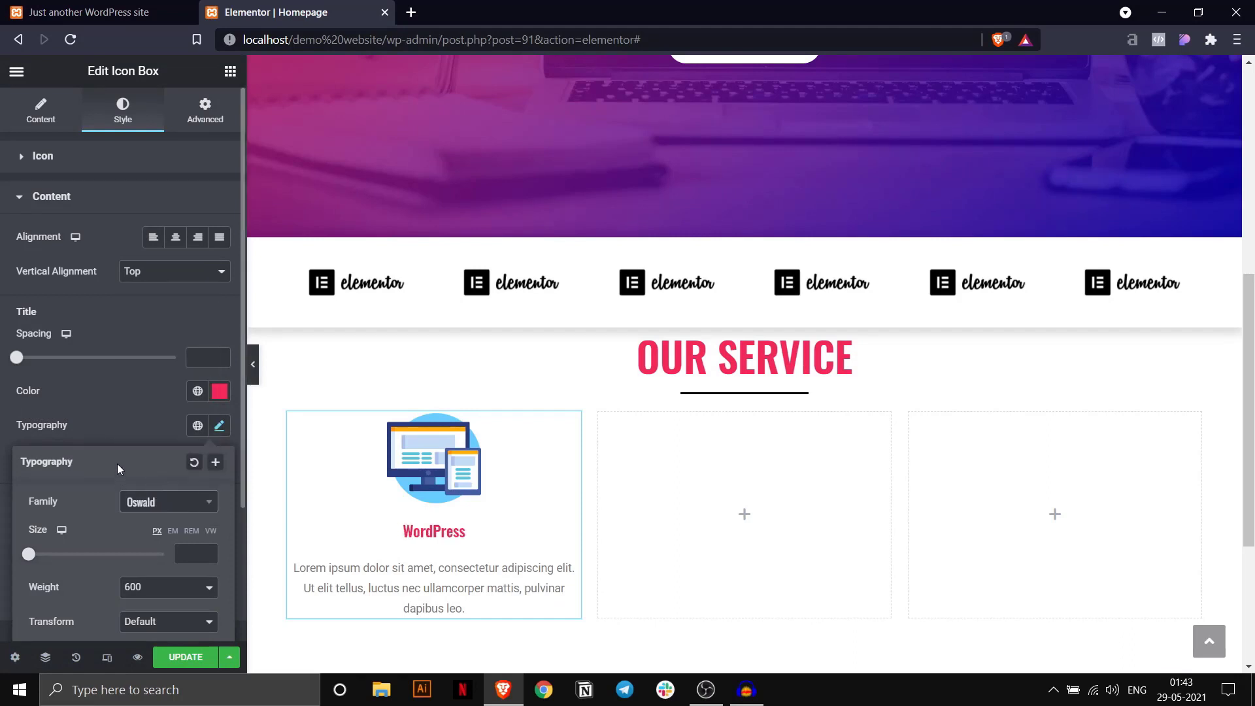
{"action": "left_click", "coordinate": [155, 426]}
{"action": "left_click", "coordinate": [218, 427]}
{"action": "left_click_drag", "start_coordinate": [31, 555], "coordinate": [54, 556]}
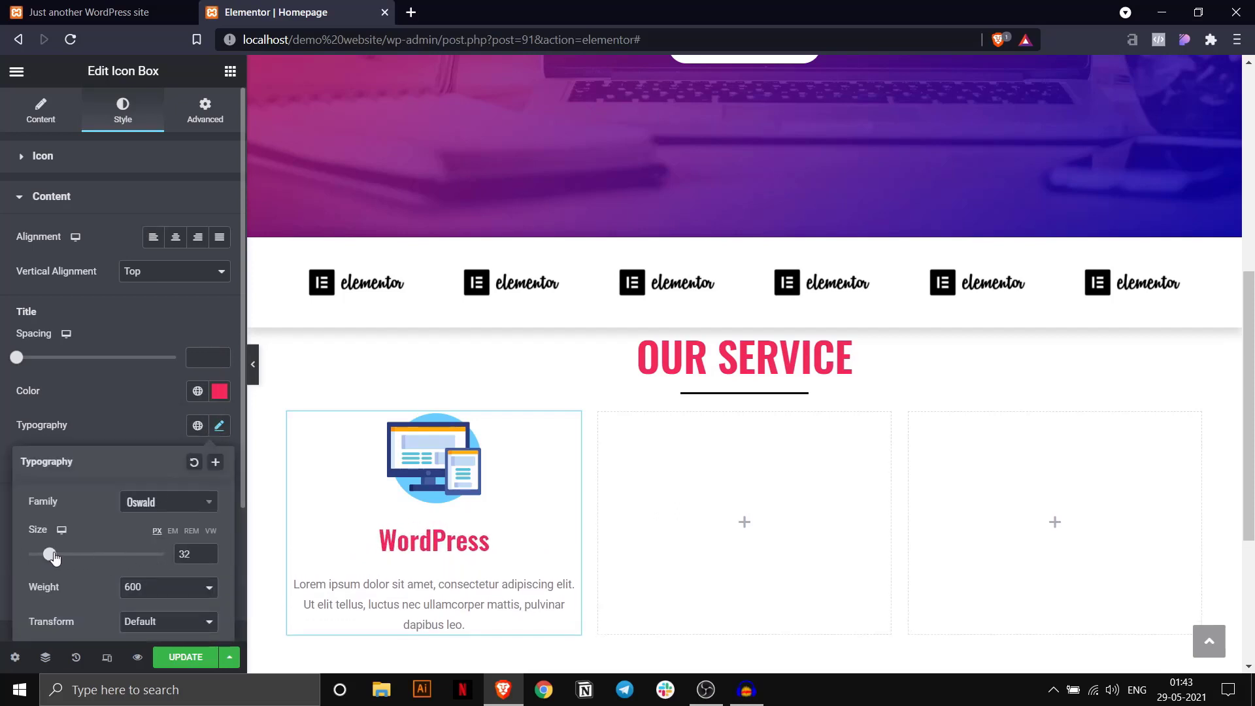
{"action": "scroll", "coordinate": [98, 477], "scroll_direction": "down", "scroll_amount": 2}
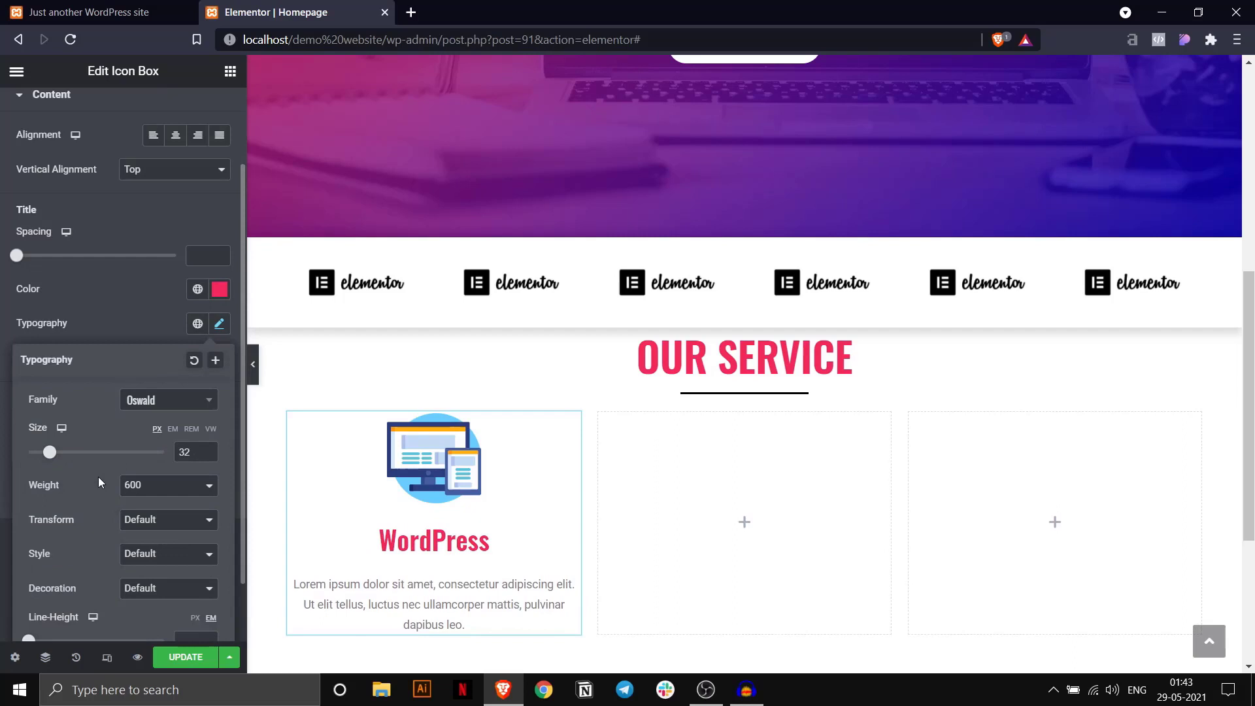
{"action": "left_click", "coordinate": [120, 310]}
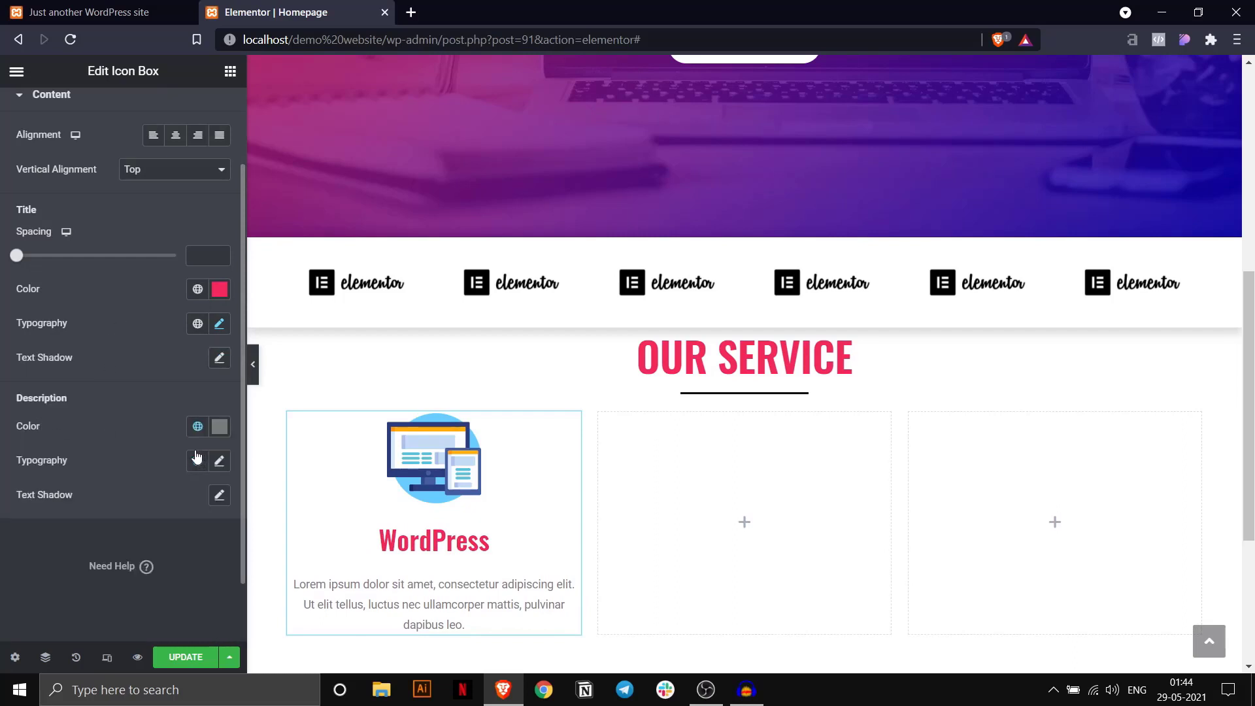
Set the font family of the icon box's description to Poppins.
{"action": "left_click", "coordinate": [219, 461]}
{"action": "left_click", "coordinate": [174, 567]}
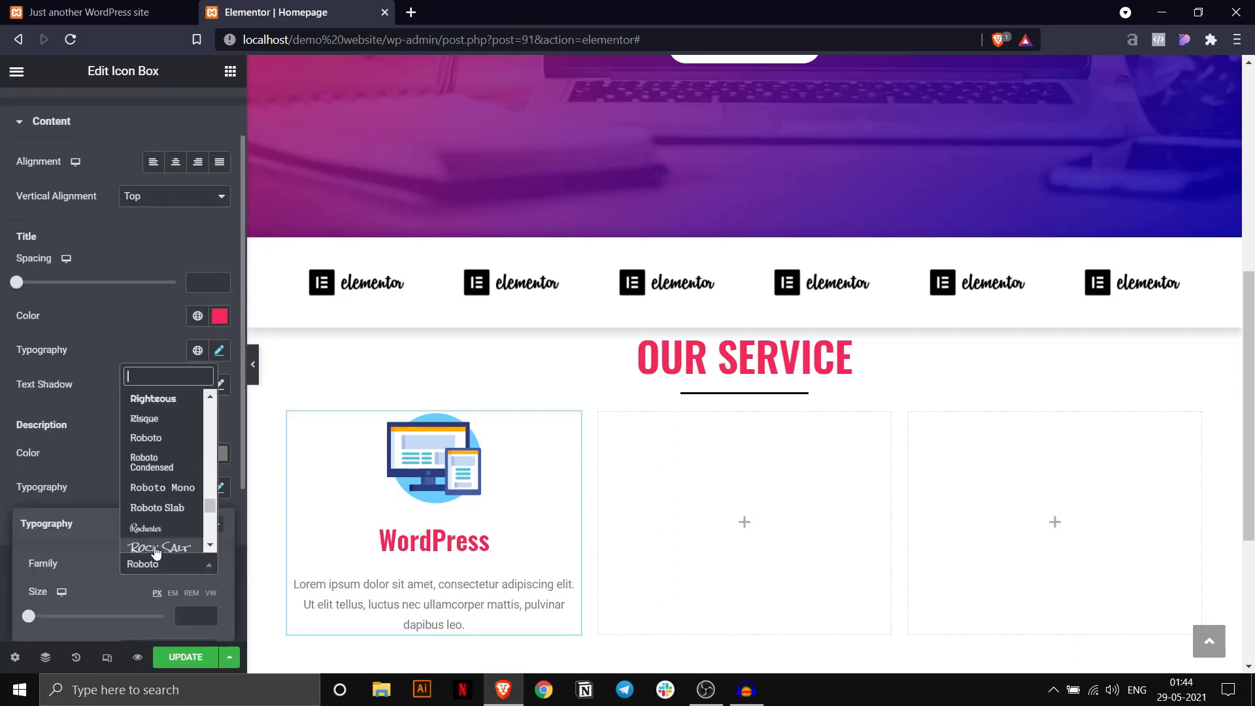
{"action": "type", "text": "popp"}
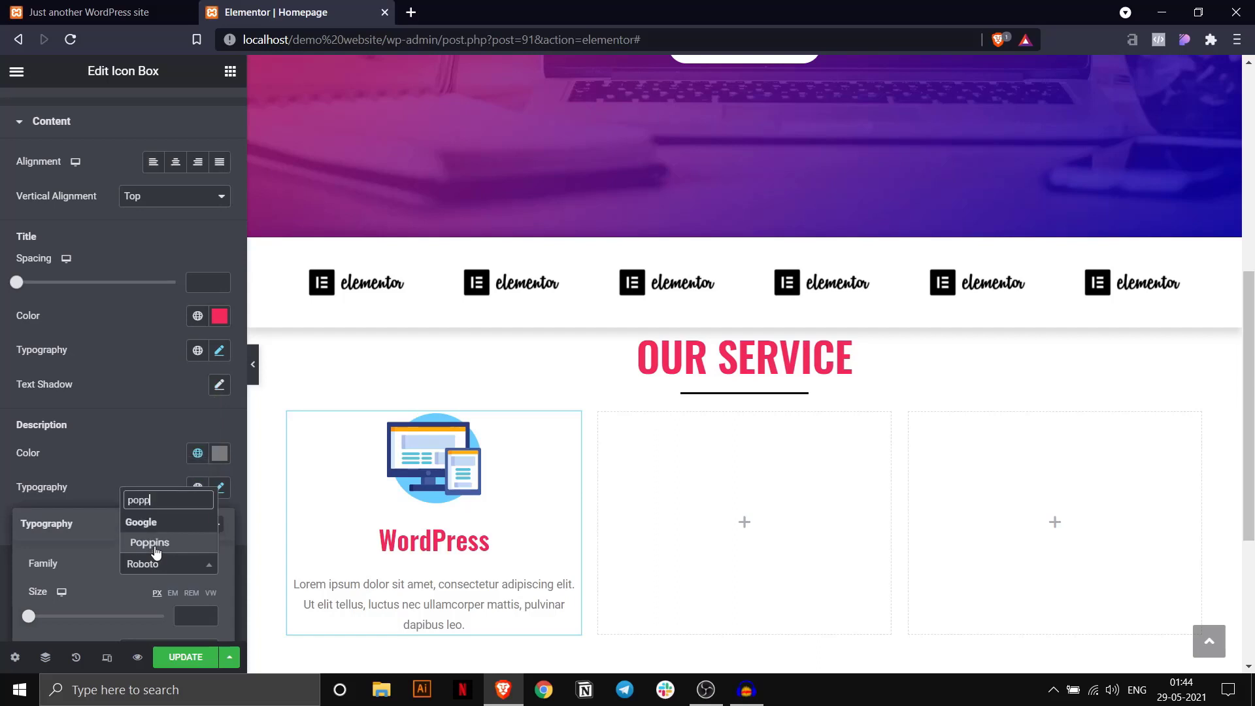
{"action": "left_click", "coordinate": [155, 543]}
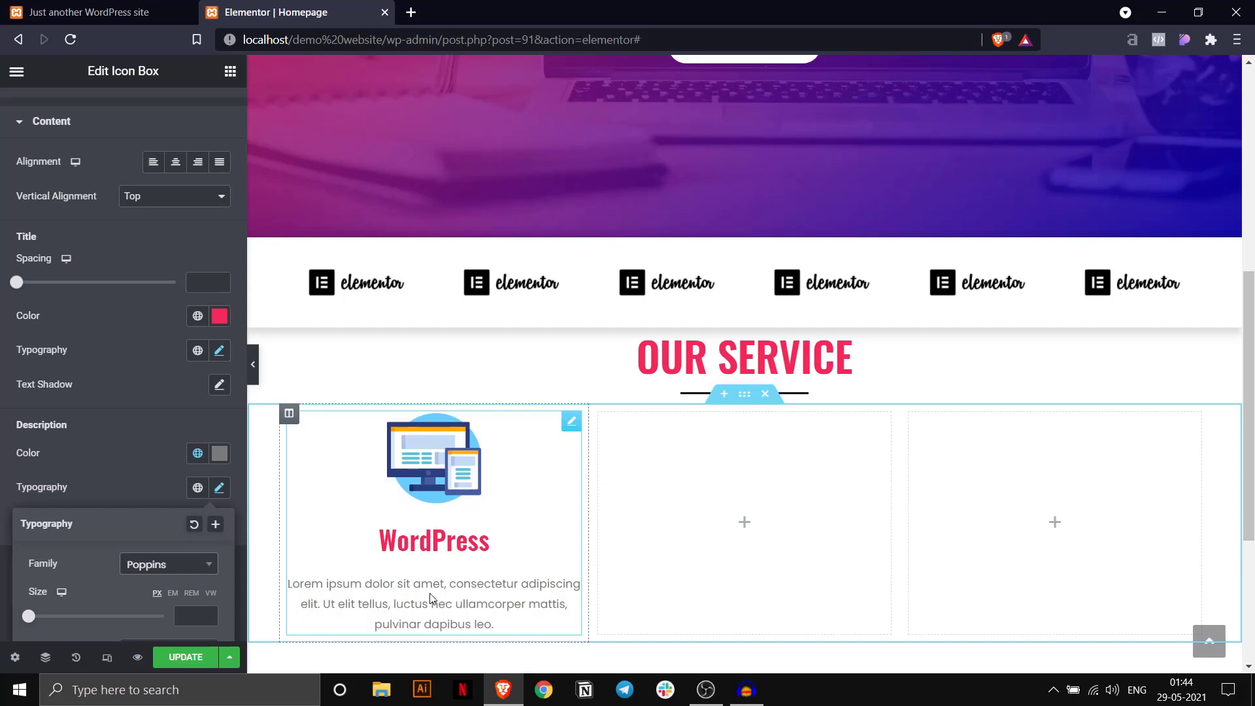
Duplicate the WordPress icon box twice and place the copies in the second and third columns.
{"action": "left_click", "coordinate": [183, 6]}
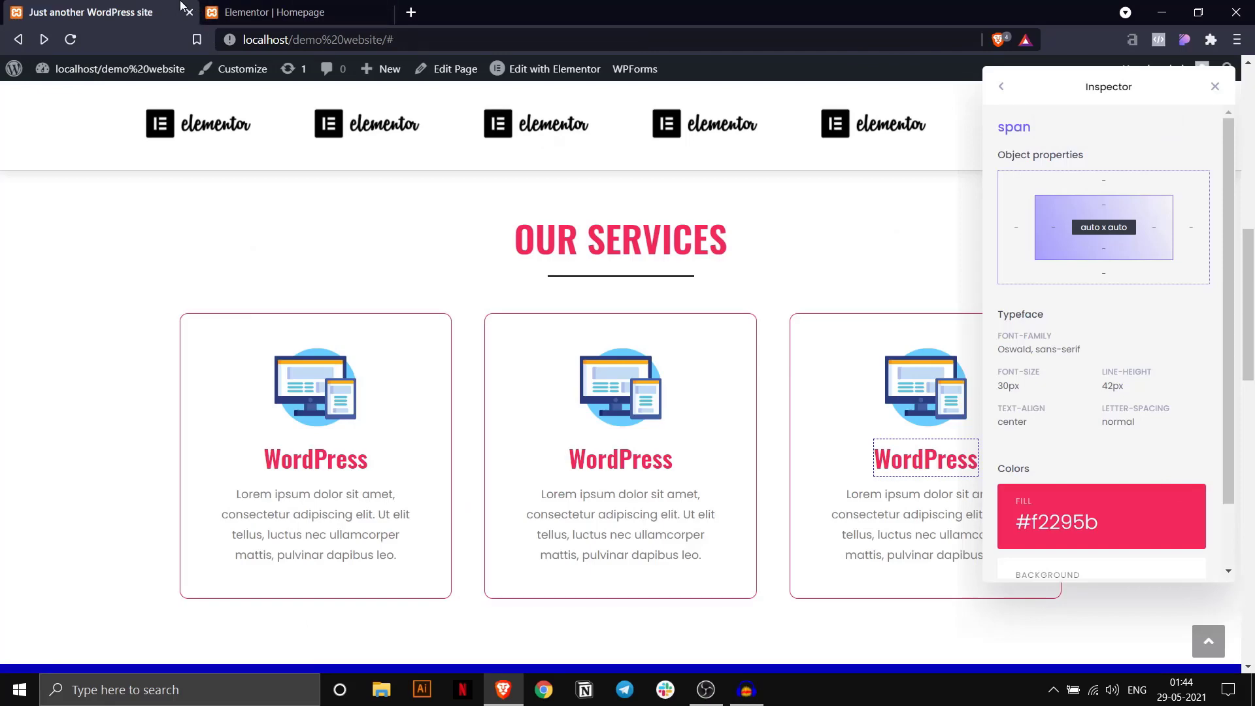
{"action": "left_click", "coordinate": [283, 7]}
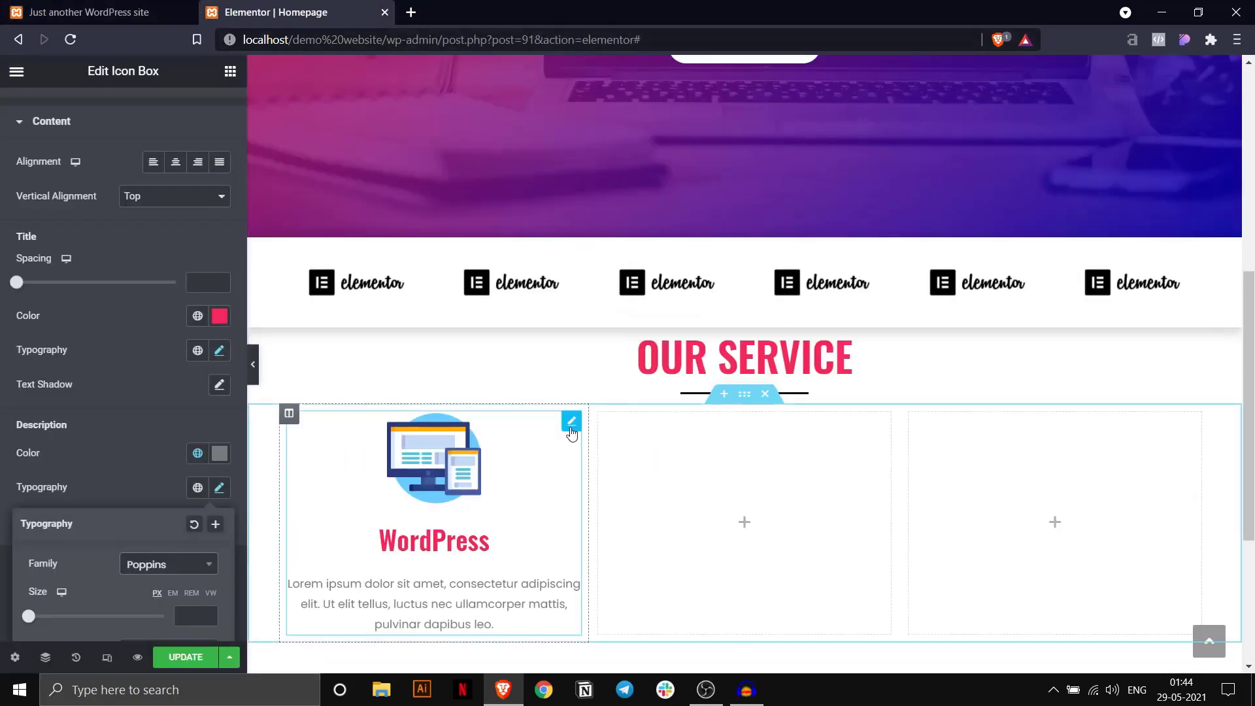
{"action": "right_click", "coordinate": [571, 428]}
{"action": "left_click", "coordinate": [608, 464]}
{"action": "scroll", "coordinate": [597, 489], "scroll_direction": "down", "scroll_amount": 5}
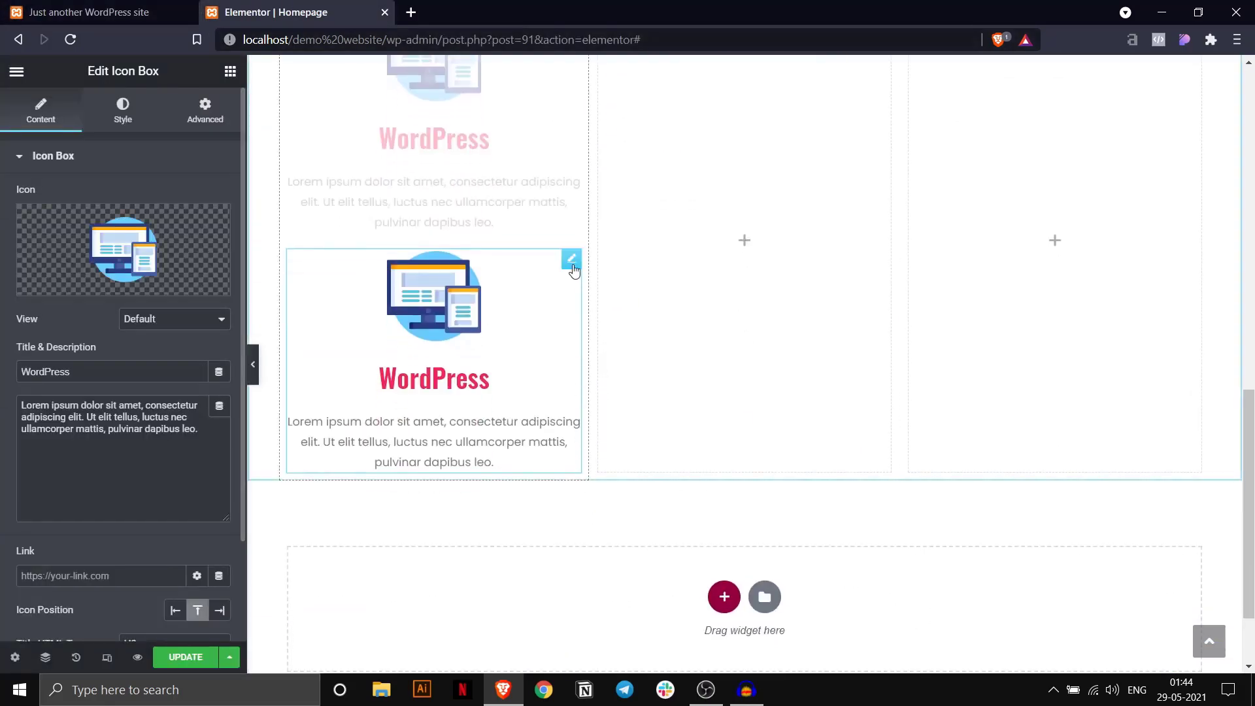
{"action": "left_click_drag", "start_coordinate": [571, 257], "coordinate": [673, 229]}
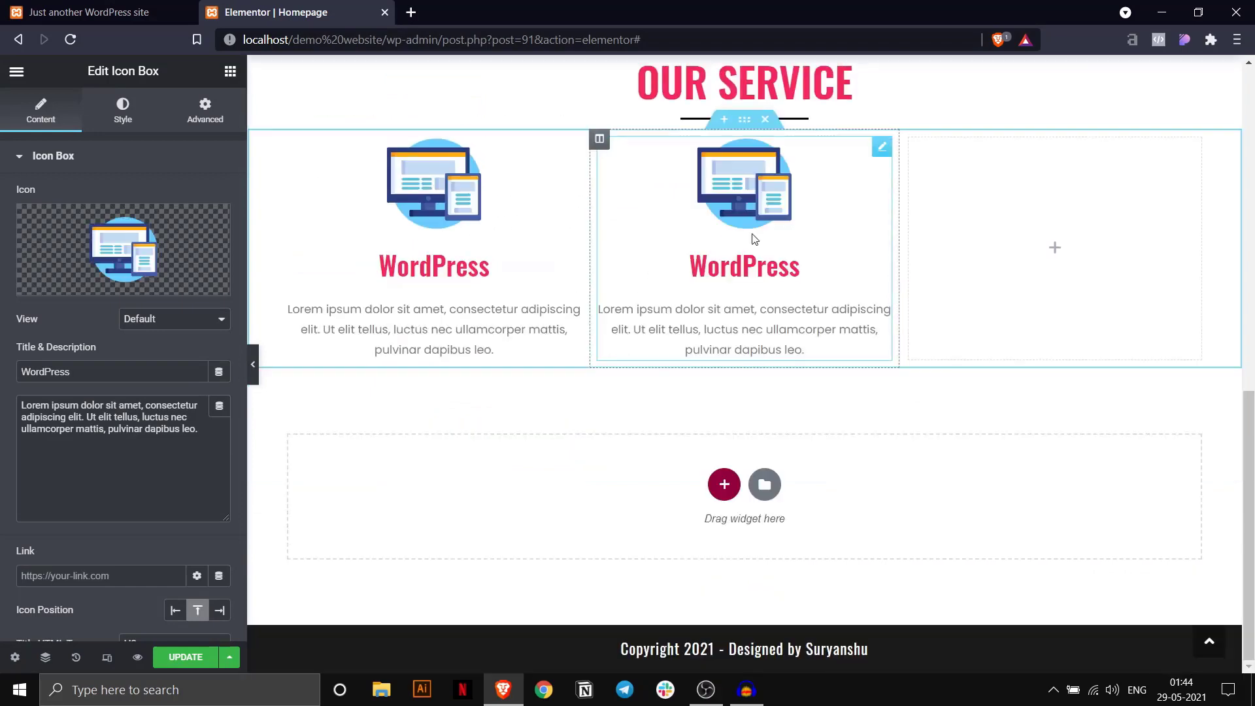
{"action": "right_click", "coordinate": [881, 143]}
{"action": "left_click", "coordinate": [909, 186]}
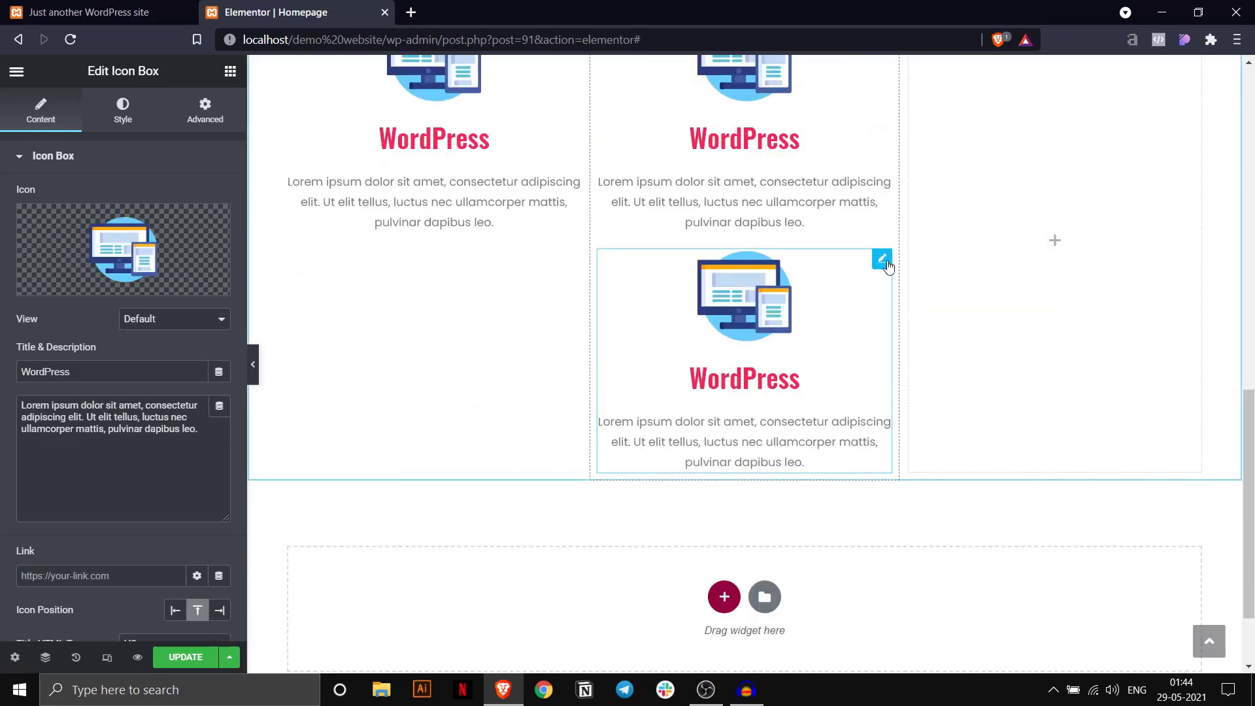
{"action": "left_click_drag", "start_coordinate": [880, 258], "coordinate": [1024, 218]}
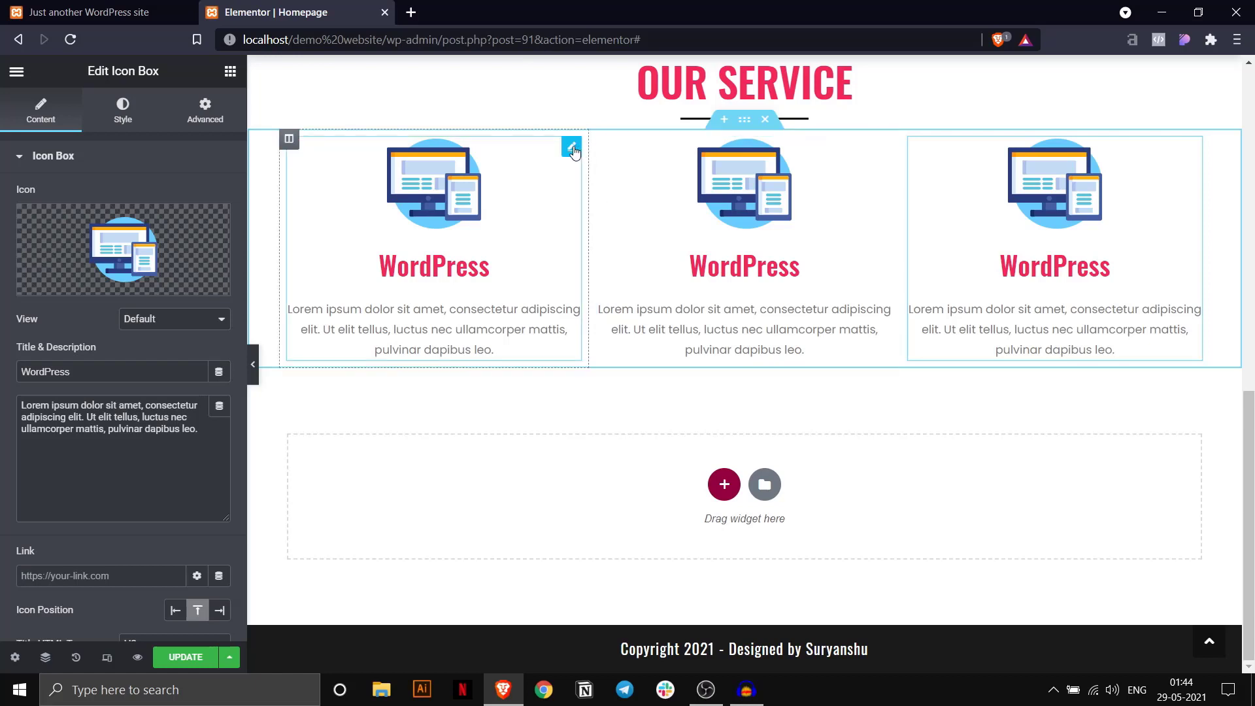
Set the first icon box's padding to 30 px on all sides.
{"action": "left_click", "coordinate": [573, 150]}
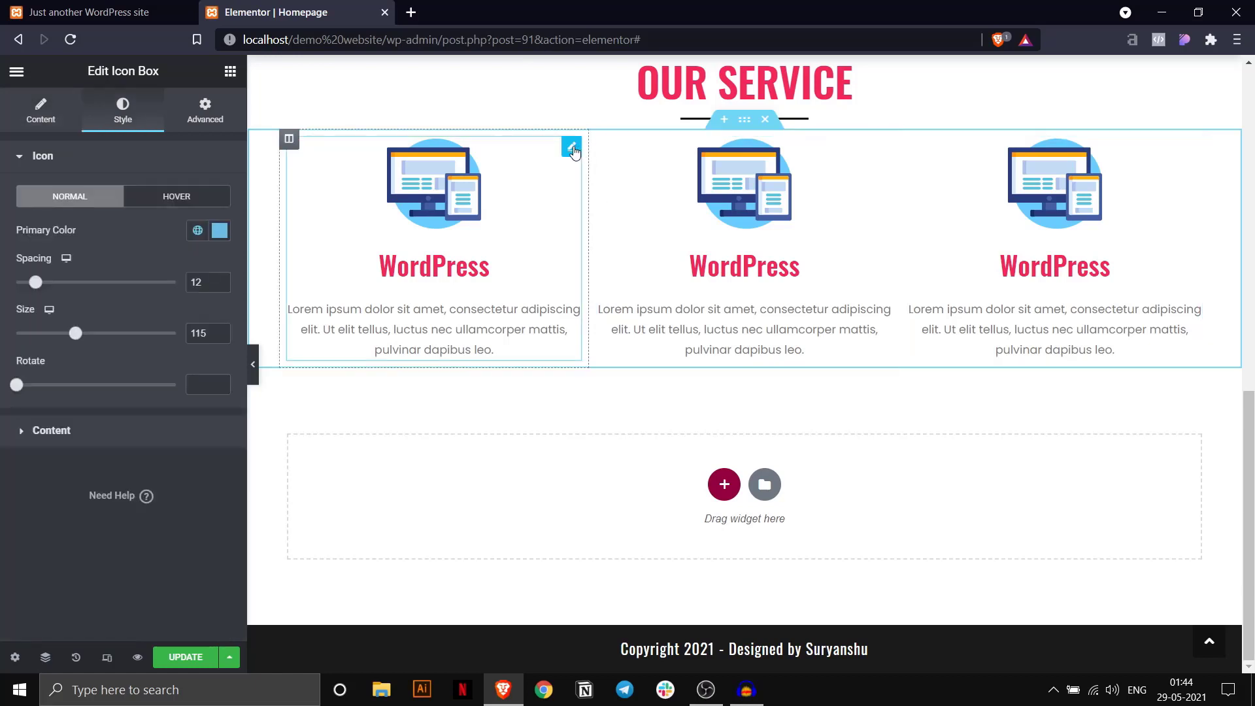
{"action": "left_click", "coordinate": [199, 117]}
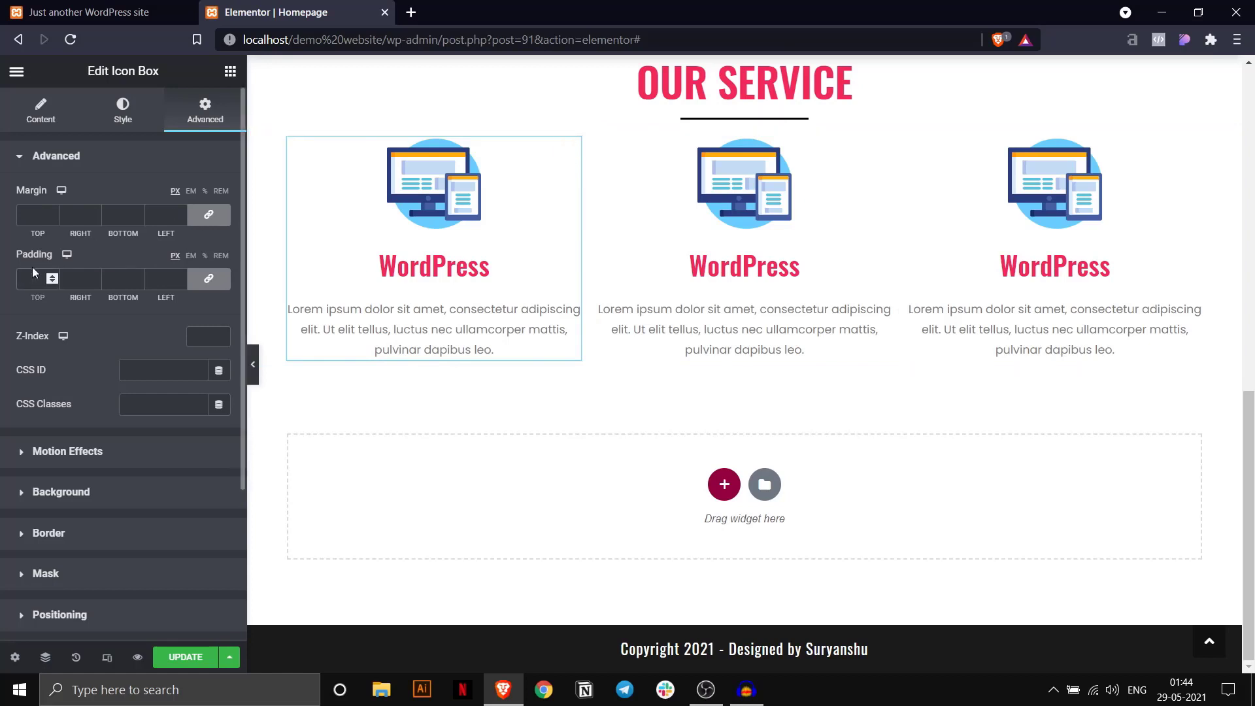
{"action": "type", "text": "30"}
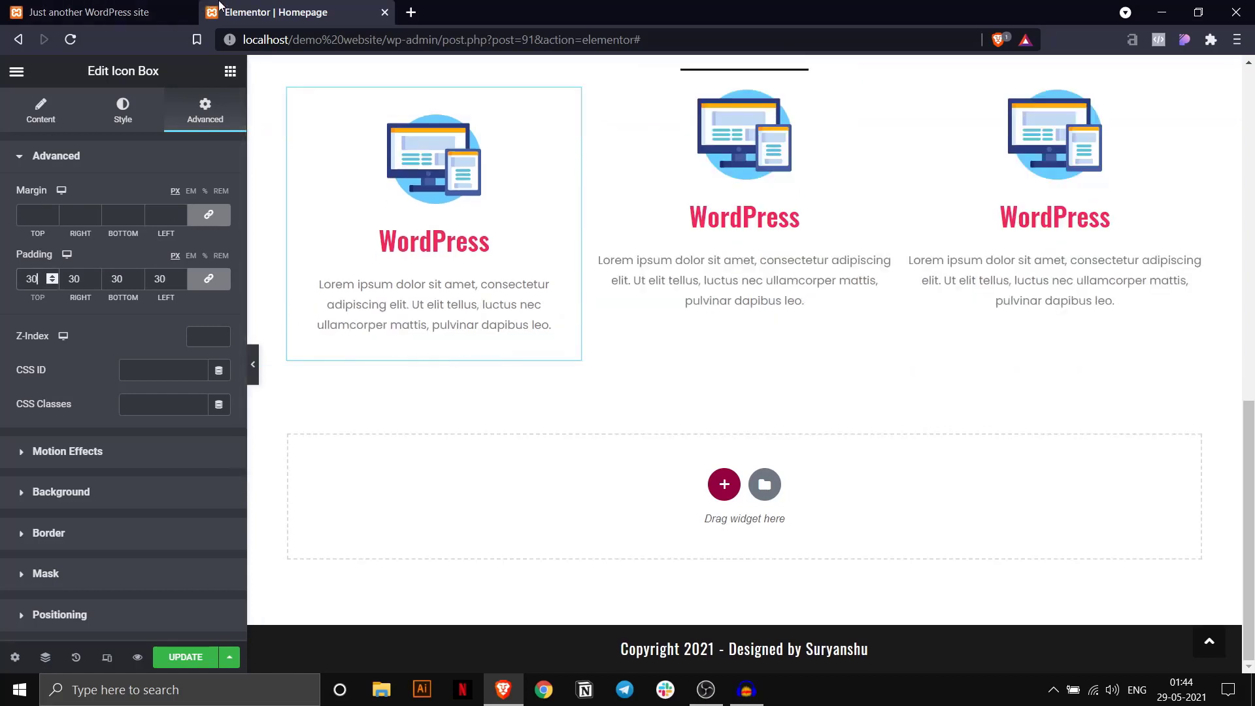
Copy the first icon box and paste its style onto the icon boxes in the second and third columns.
{"action": "scroll", "coordinate": [507, 160], "scroll_direction": "up", "scroll_amount": 2}
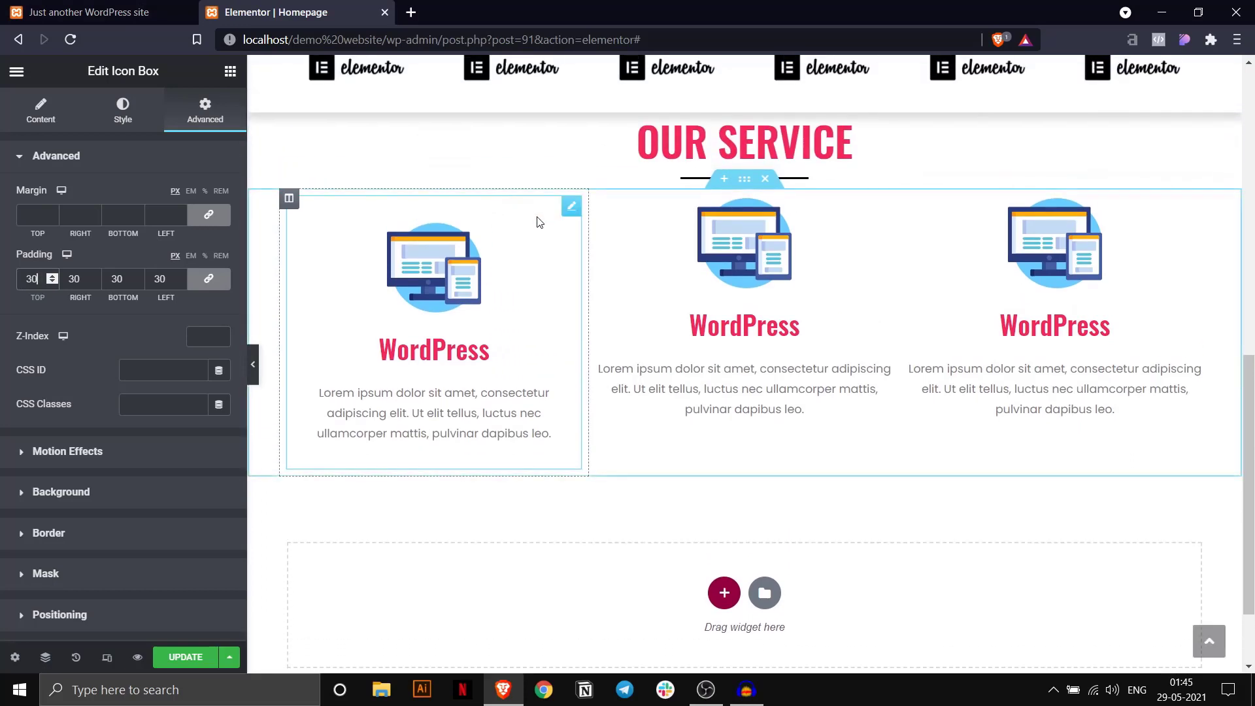
{"action": "right_click", "coordinate": [573, 212]}
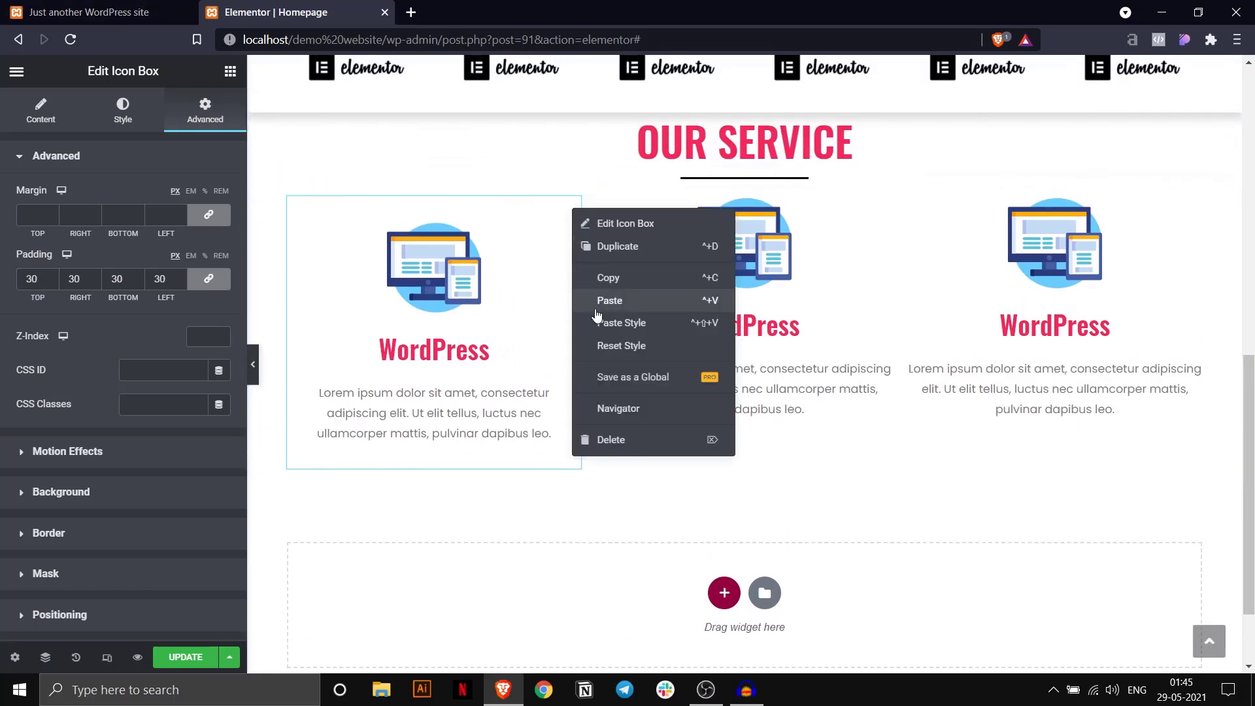
{"action": "left_click", "coordinate": [605, 275]}
{"action": "right_click", "coordinate": [859, 213]}
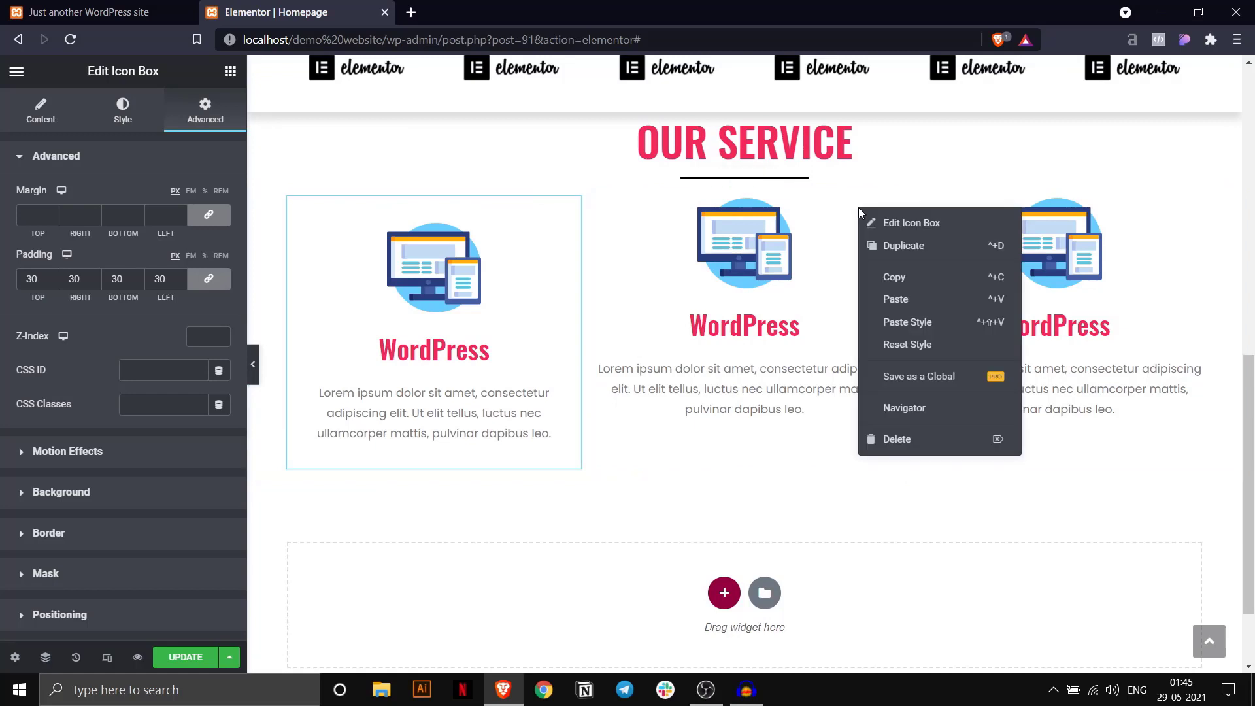
{"action": "left_click", "coordinate": [898, 321]}
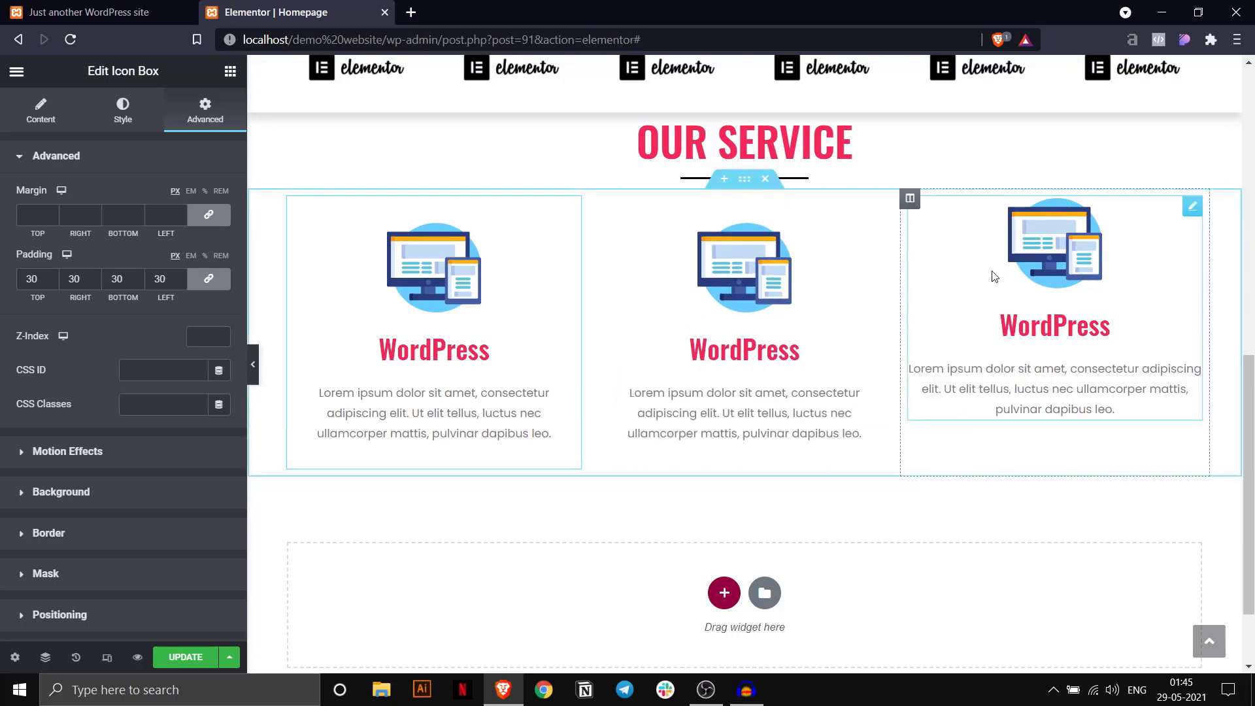
{"action": "right_click", "coordinate": [993, 274]}
{"action": "left_click", "coordinate": [1020, 376]}
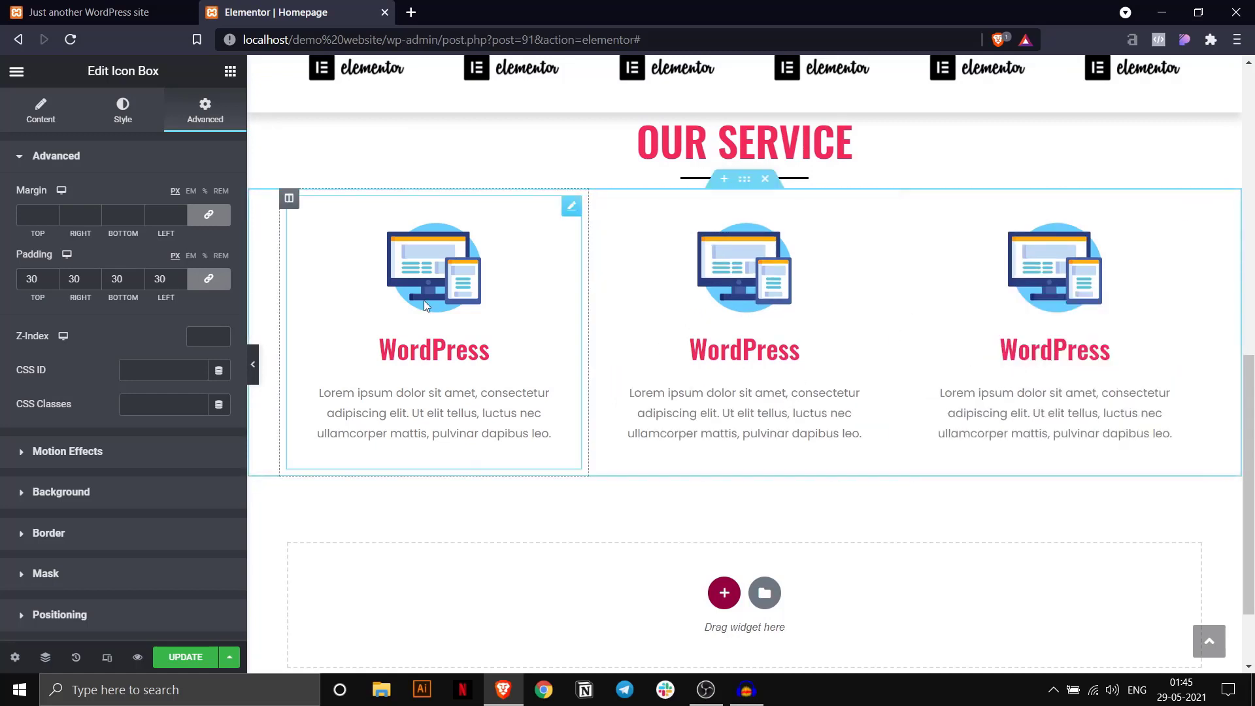
Check the card borders on the reference site and give the first service column a solid border of width 1 on all sides.
{"action": "left_click", "coordinate": [91, 11]}
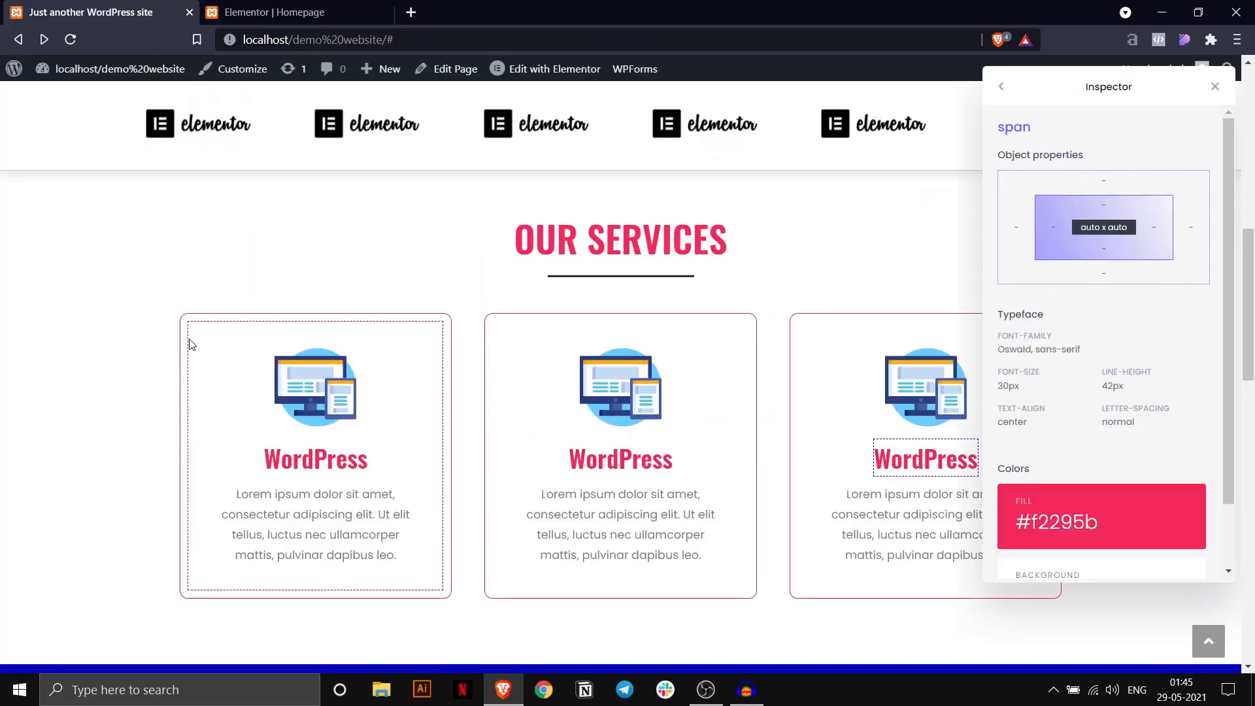
{"action": "left_click", "coordinate": [293, 8]}
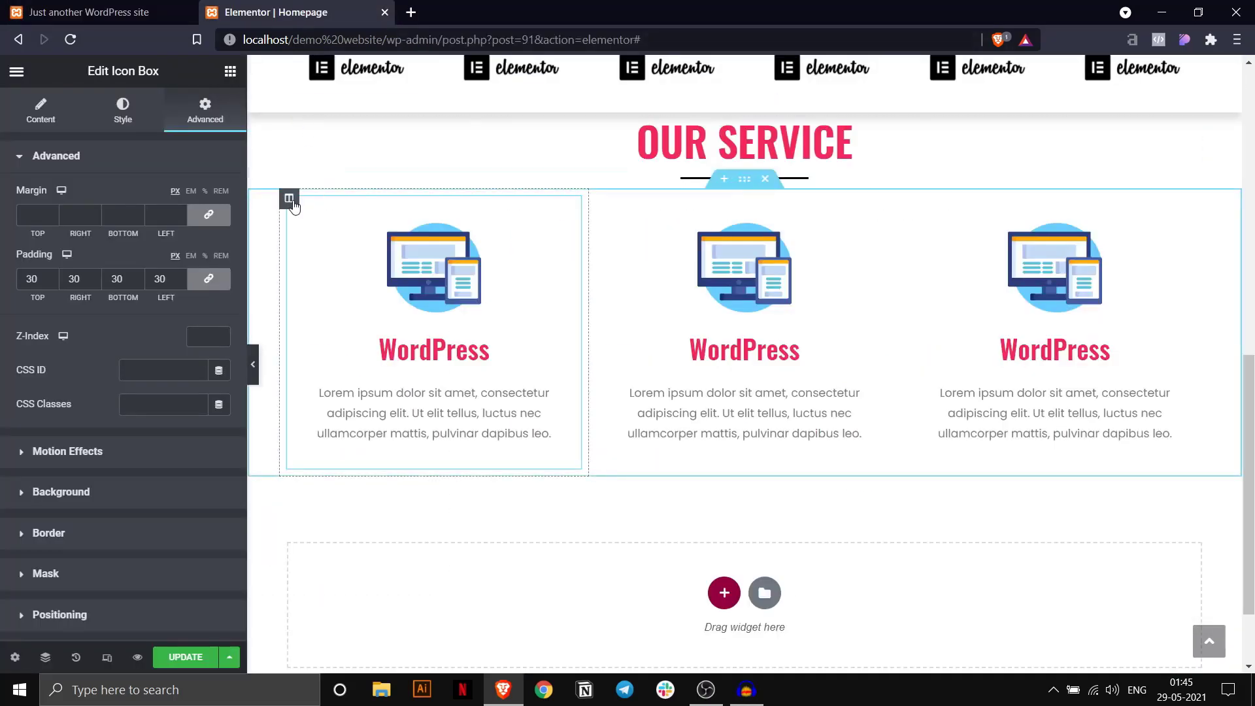
{"action": "left_click", "coordinate": [289, 198]}
{"action": "left_click", "coordinate": [121, 111]}
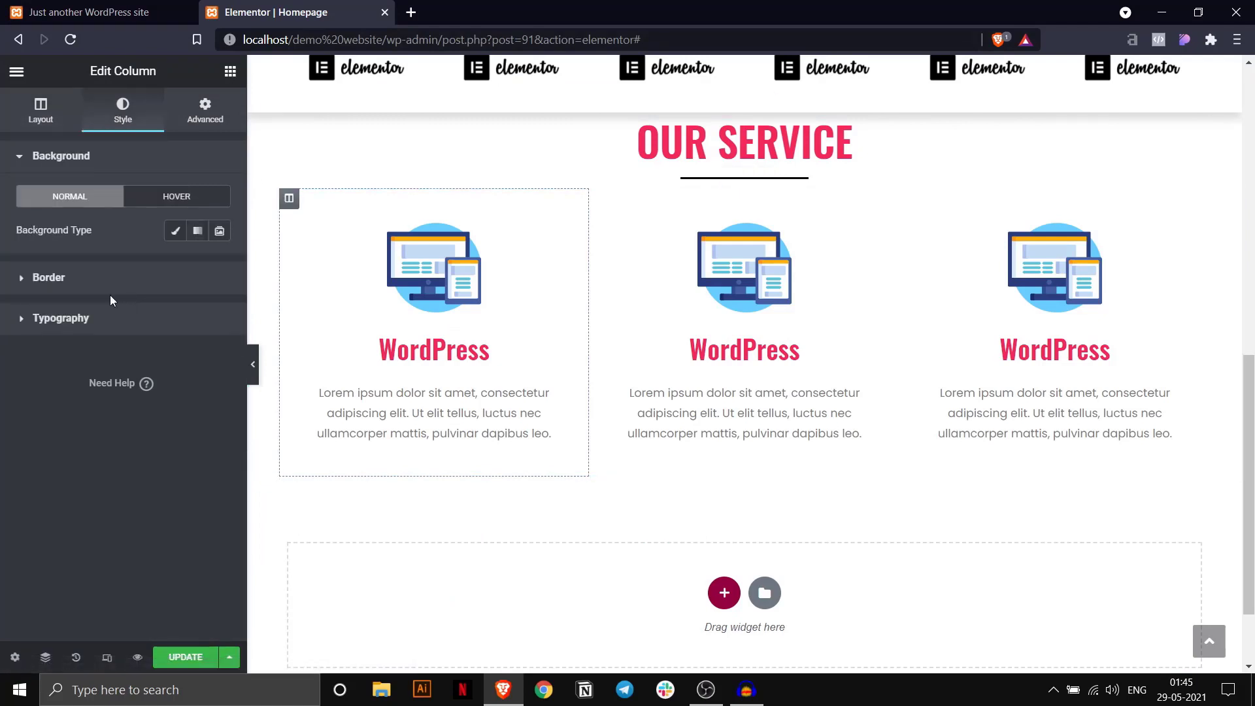
{"action": "left_click", "coordinate": [96, 281]}
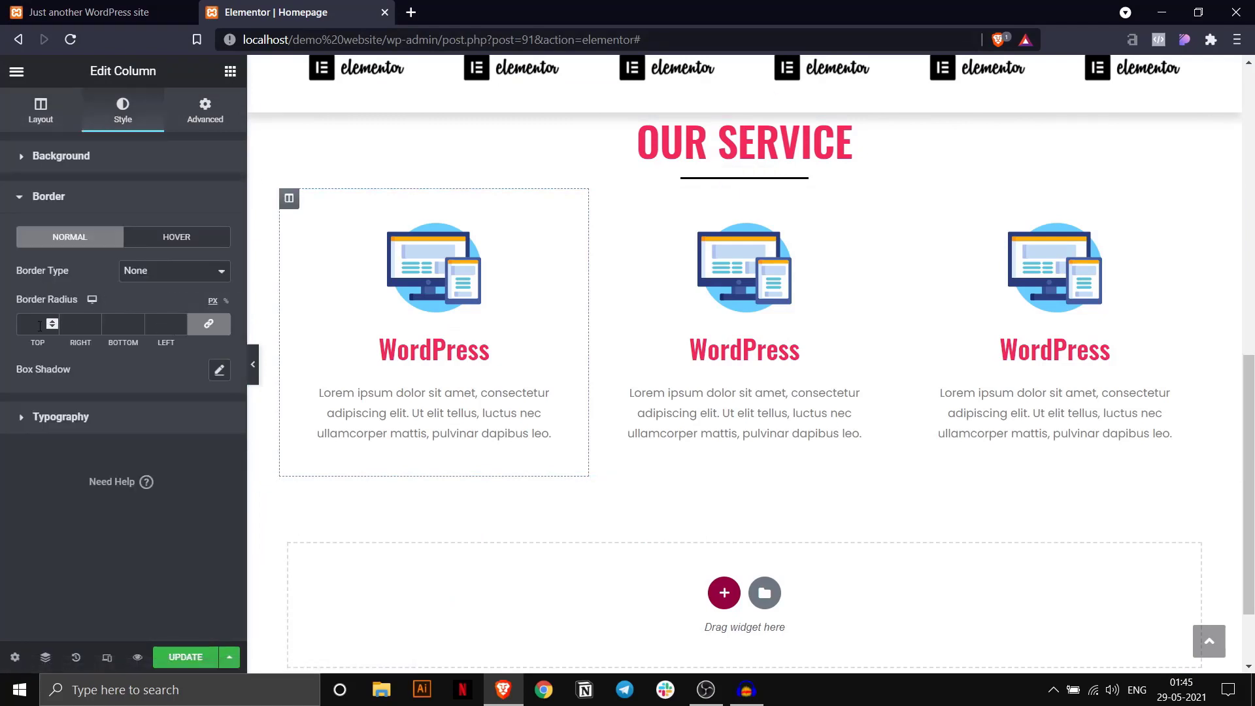
{"action": "left_click", "coordinate": [146, 283]}
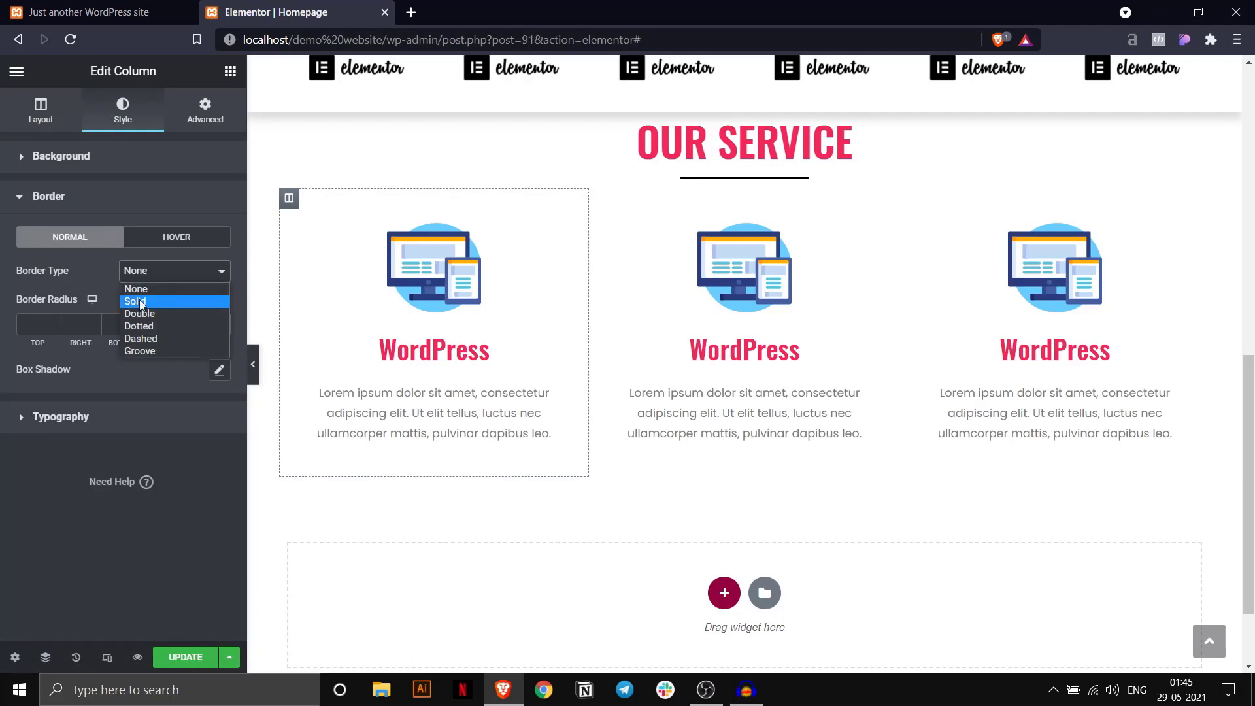
{"action": "left_click", "coordinate": [139, 300]}
{"action": "left_click", "coordinate": [29, 325]}
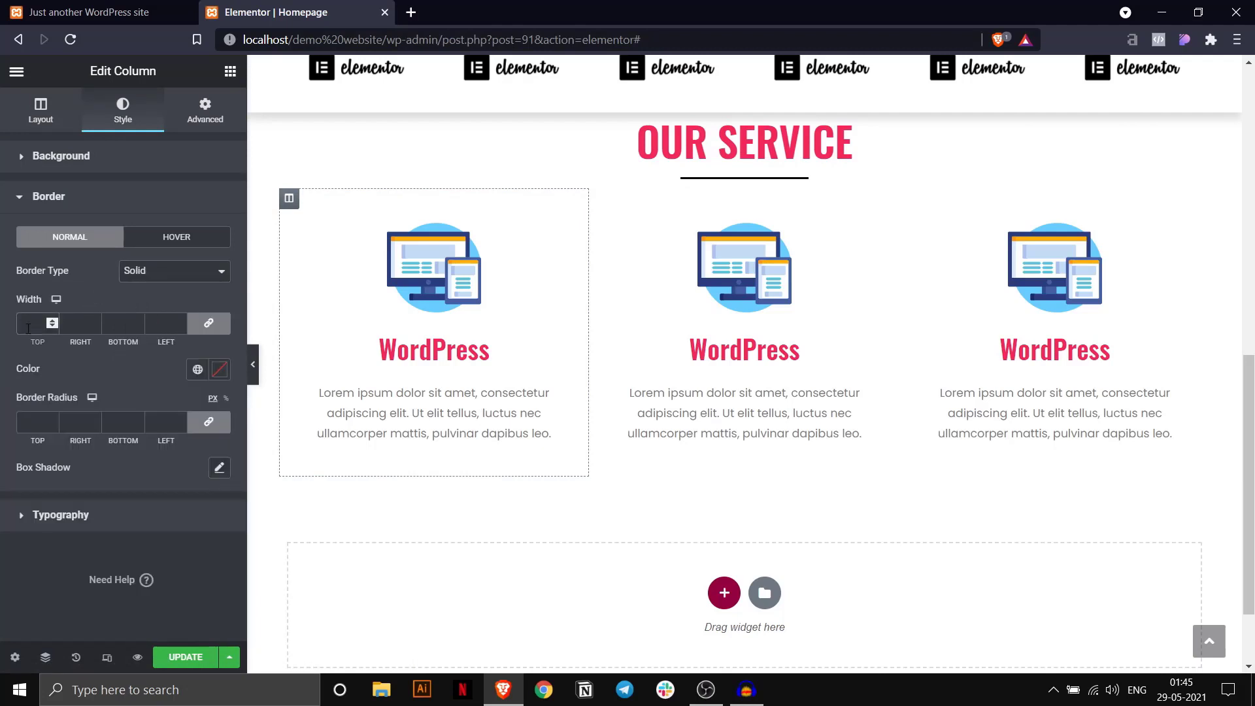
{"action": "type", "text": "1"}
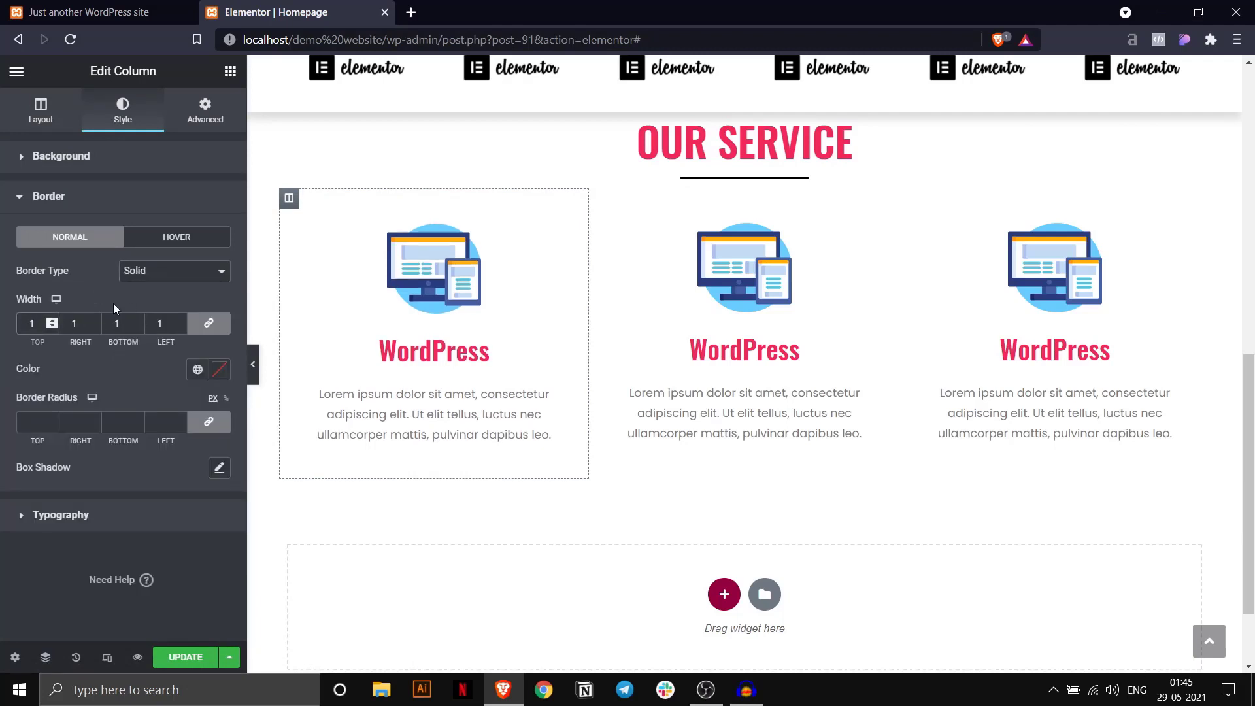
Set the first column's border color to f2295b and preview the bordered card without the editing panel.
{"action": "left_click", "coordinate": [220, 370]}
{"action": "type", "text": "f2295b"}
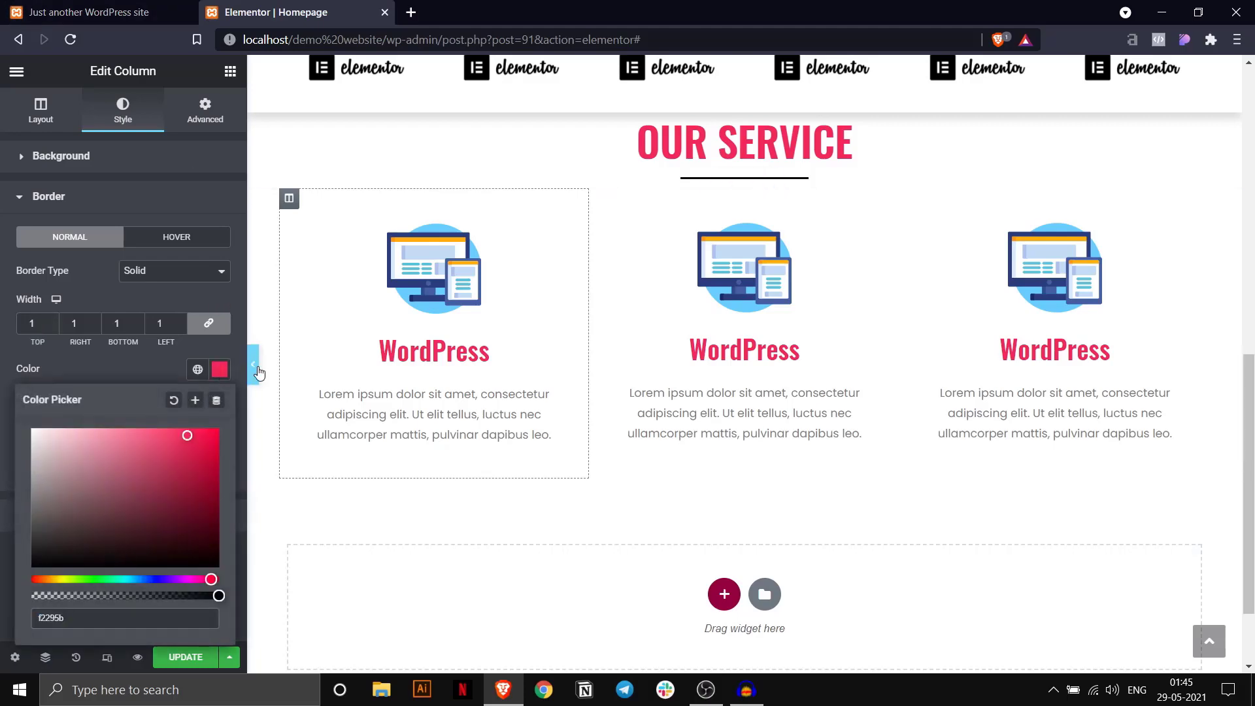
{"action": "left_click", "coordinate": [257, 370]}
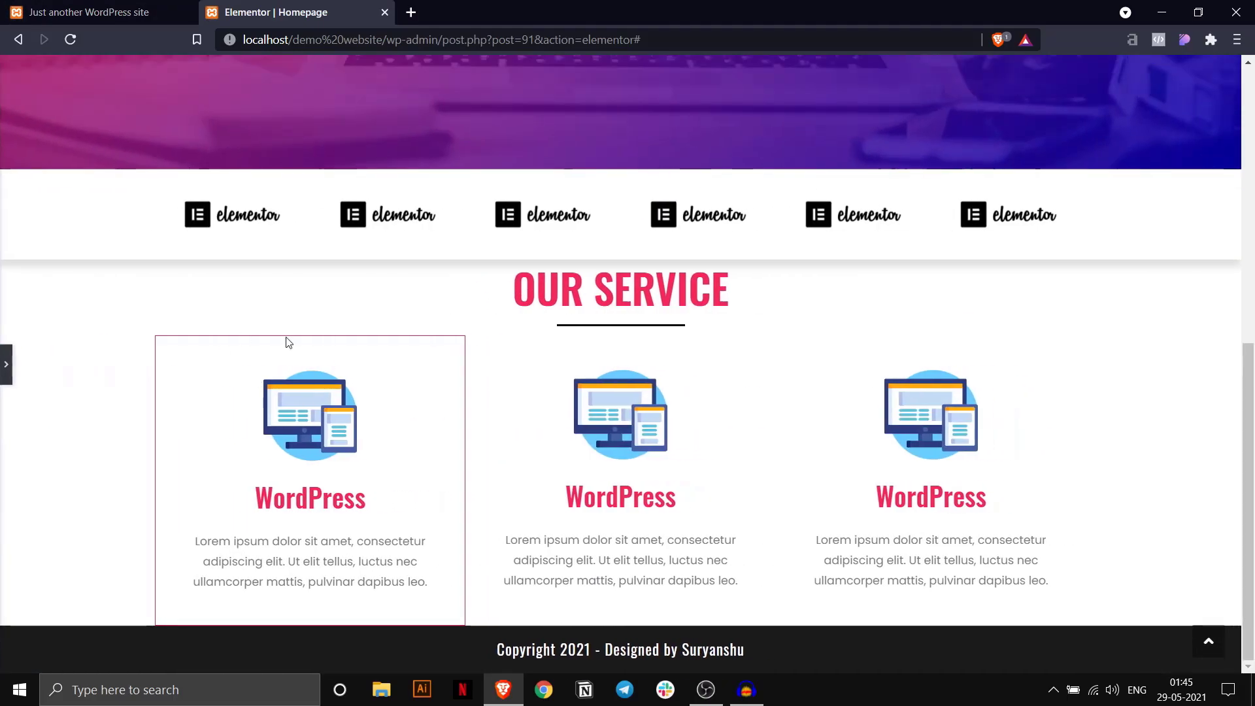
{"action": "left_click", "coordinate": [3, 362]}
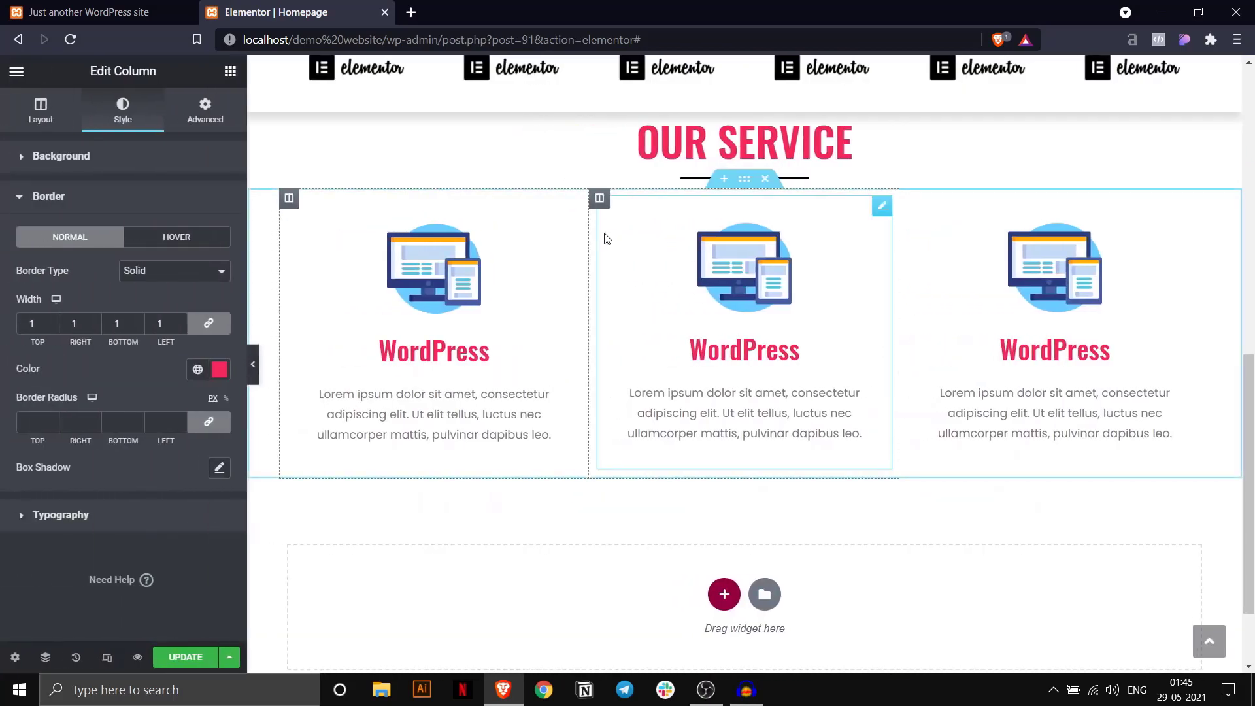
Copy the first column and paste its border style onto the second and third service columns.
{"action": "right_click", "coordinate": [289, 197]}
{"action": "left_click", "coordinate": [325, 298]}
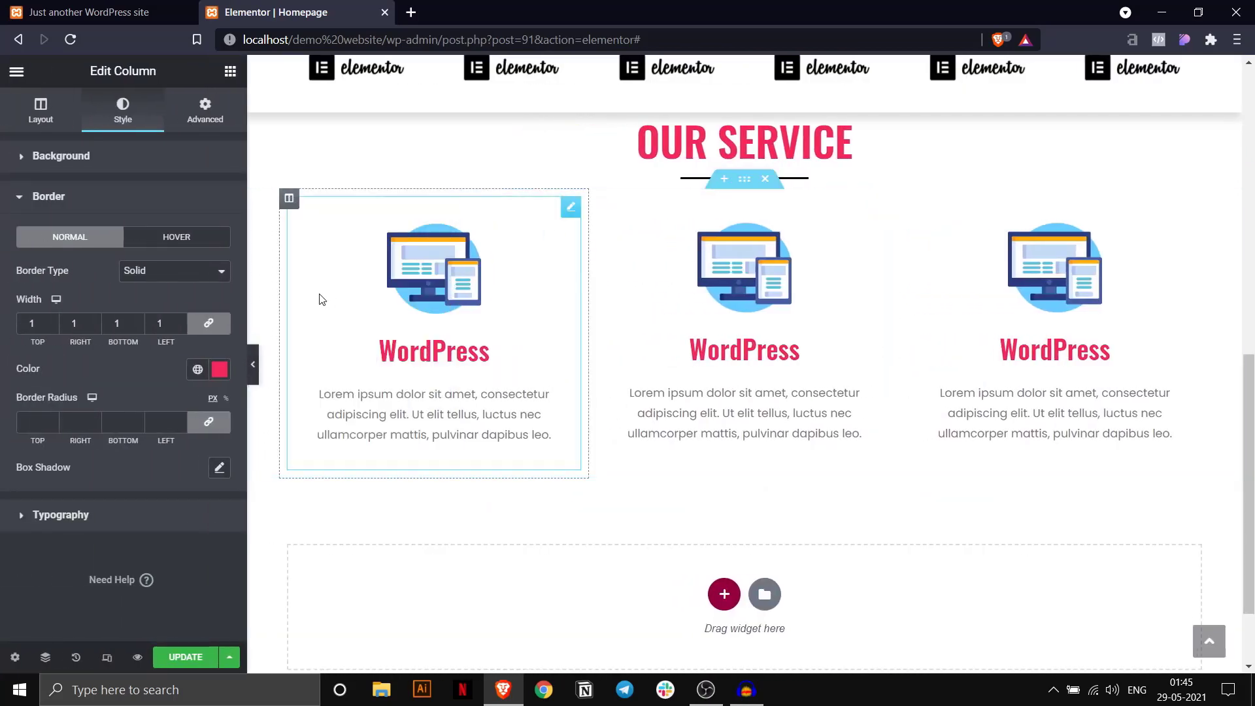
{"action": "right_click", "coordinate": [595, 197]}
{"action": "left_click", "coordinate": [643, 342]}
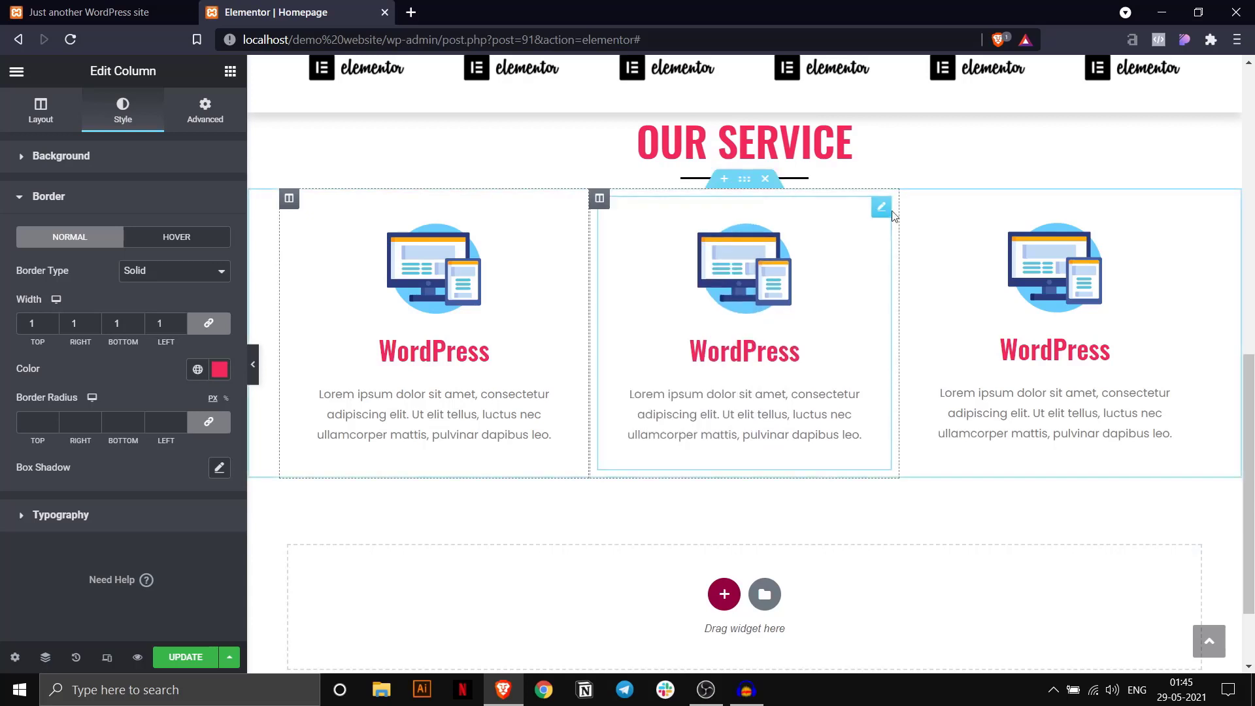
{"action": "right_click", "coordinate": [913, 201]}
{"action": "left_click", "coordinate": [955, 346]}
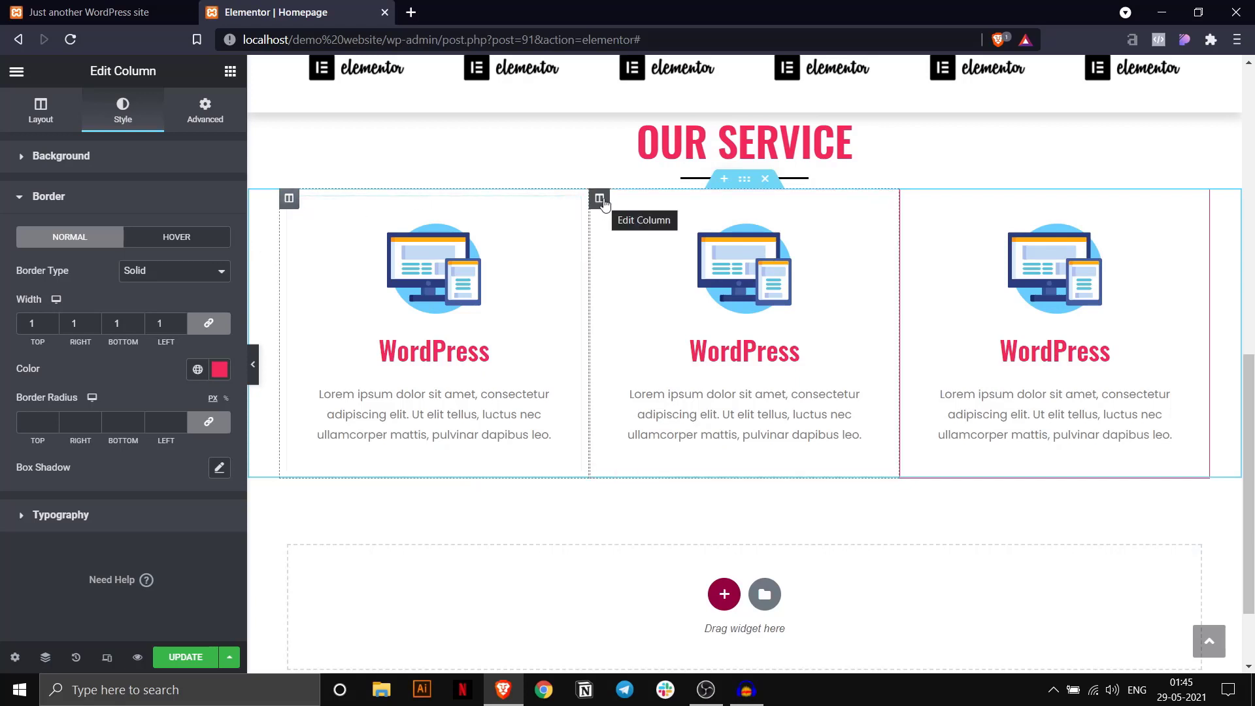
{"action": "right_click", "coordinate": [911, 200]}
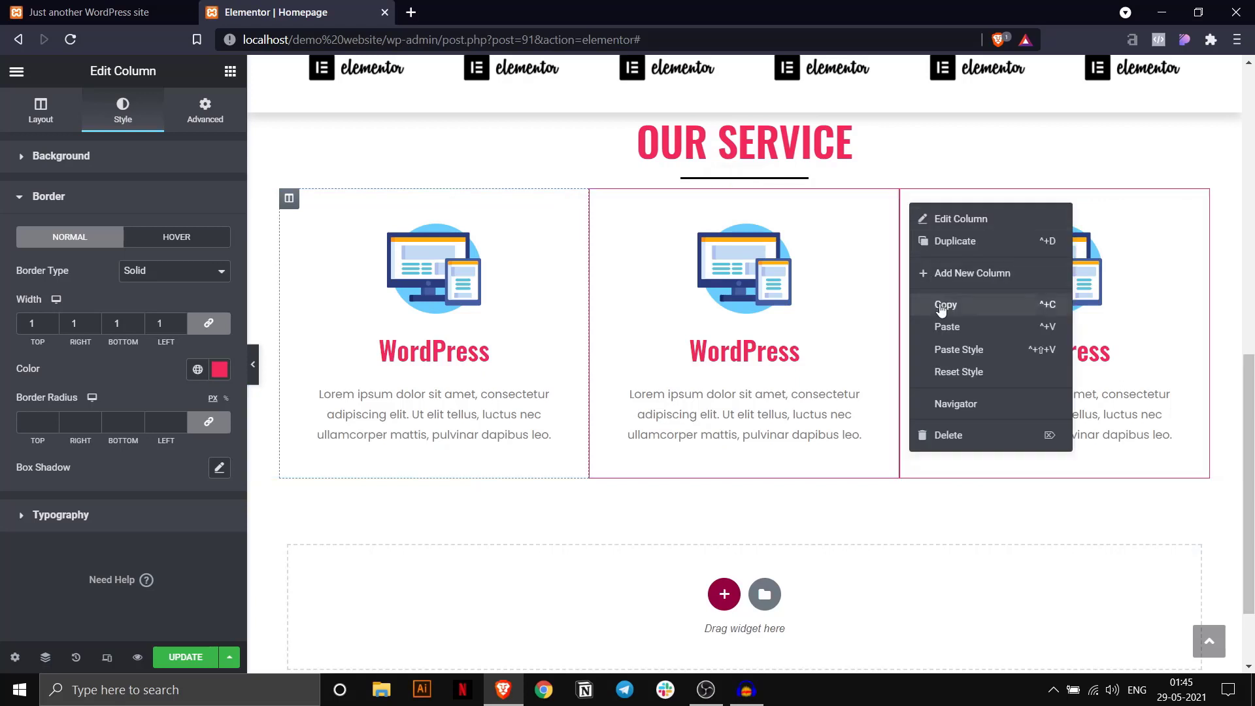
{"action": "left_click", "coordinate": [949, 351]}
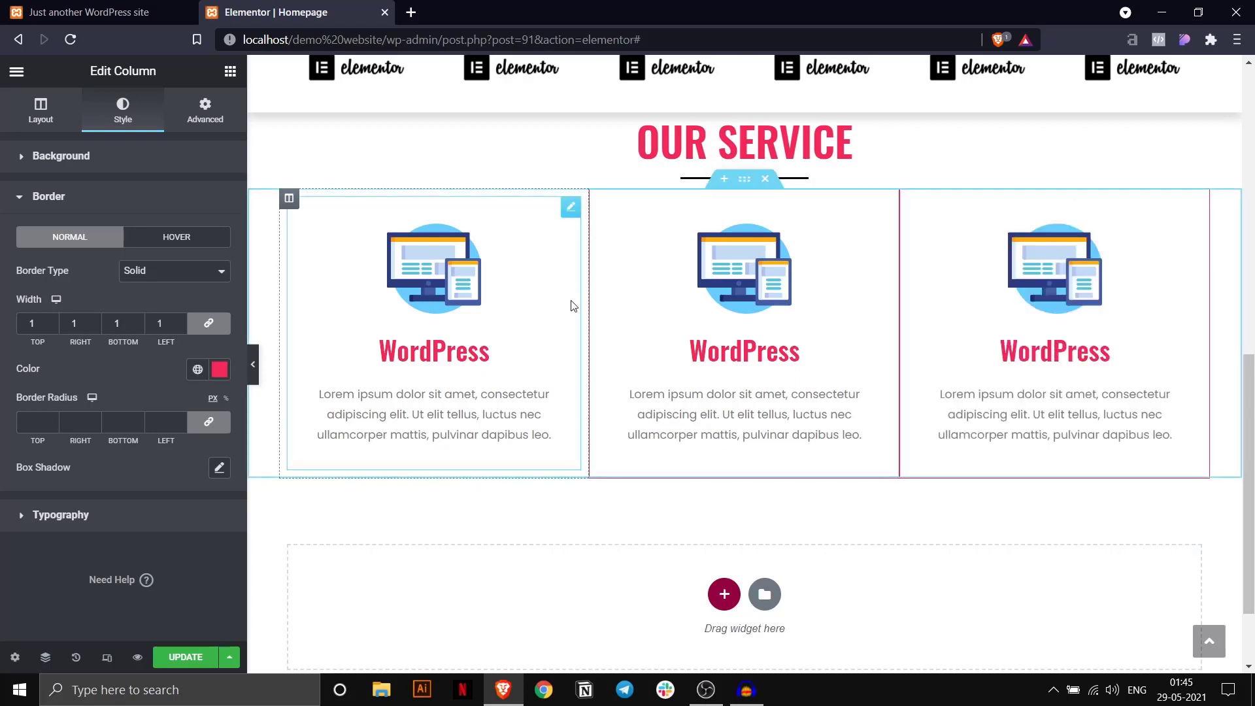
Set the OUR SERVICE heading section's height to Min Height with a minimum of 185 px.
{"action": "scroll", "coordinate": [572, 304], "scroll_direction": "down", "scroll_amount": 2}
{"action": "scroll", "coordinate": [654, 275], "scroll_direction": "up", "scroll_amount": 4}
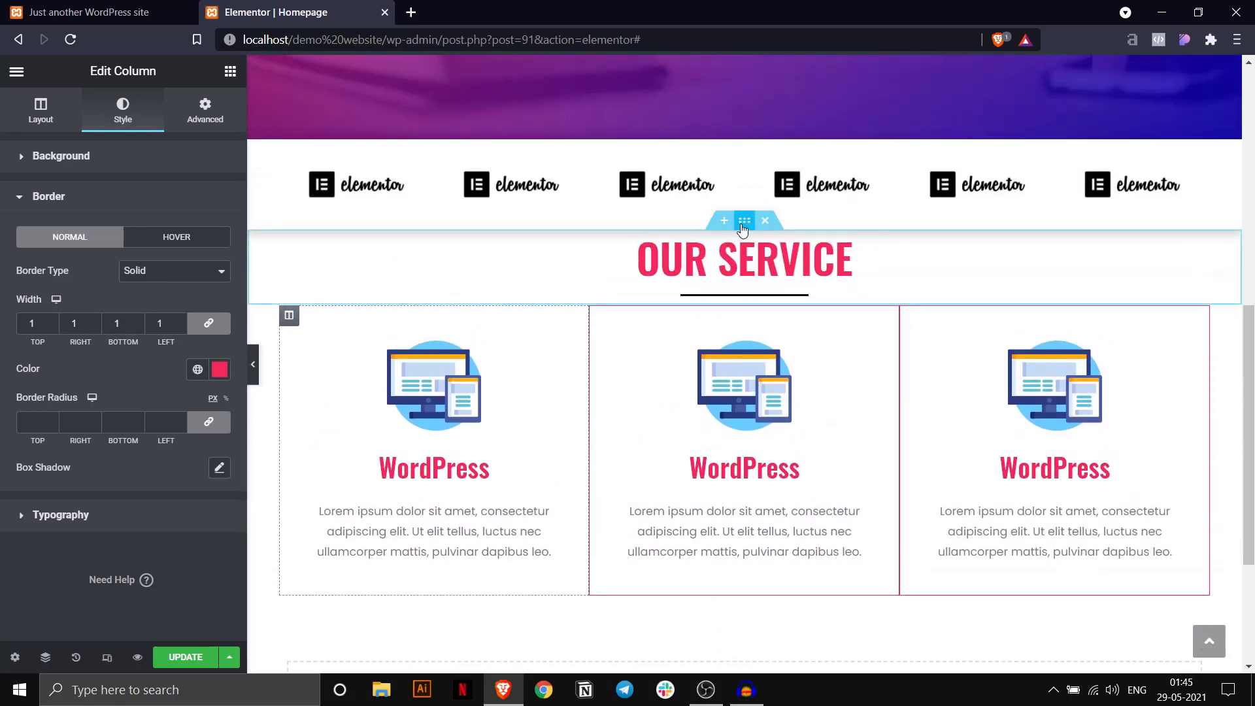
{"action": "left_click", "coordinate": [745, 222]}
{"action": "left_click", "coordinate": [151, 299]}
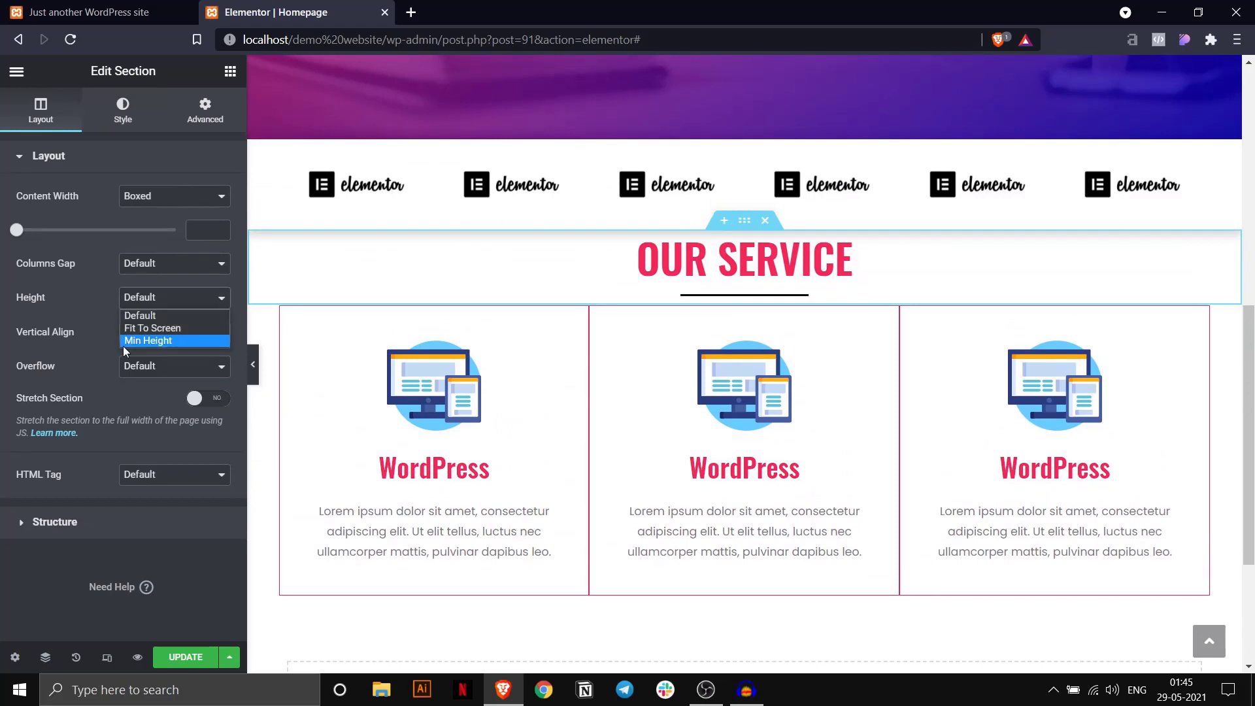
{"action": "left_click", "coordinate": [134, 341]}
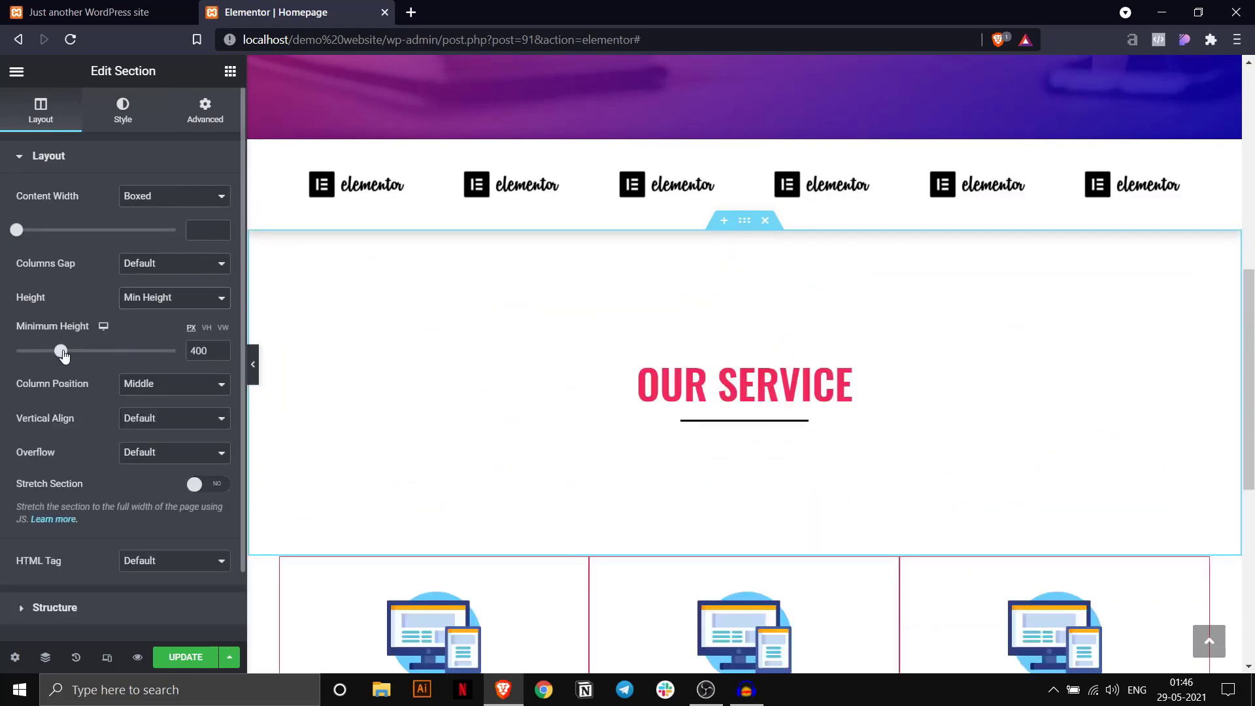
{"action": "left_click_drag", "start_coordinate": [61, 353], "coordinate": [39, 352]}
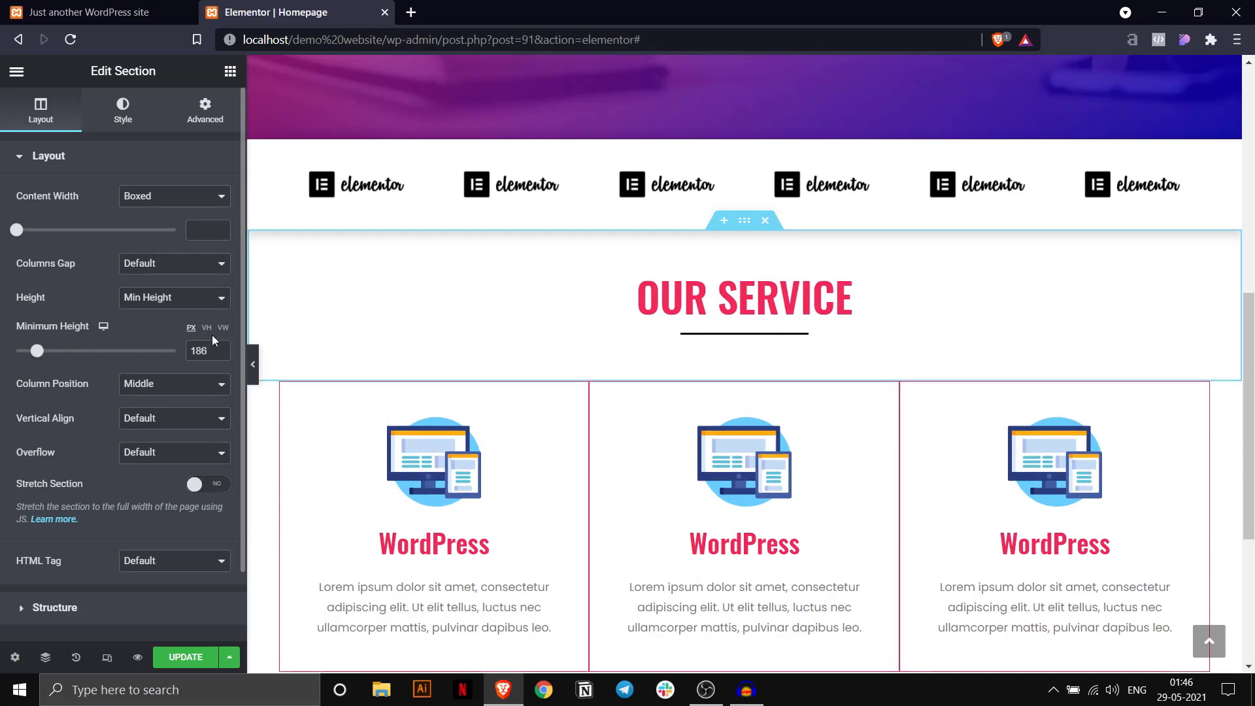
{"action": "left_click", "coordinate": [219, 354]}
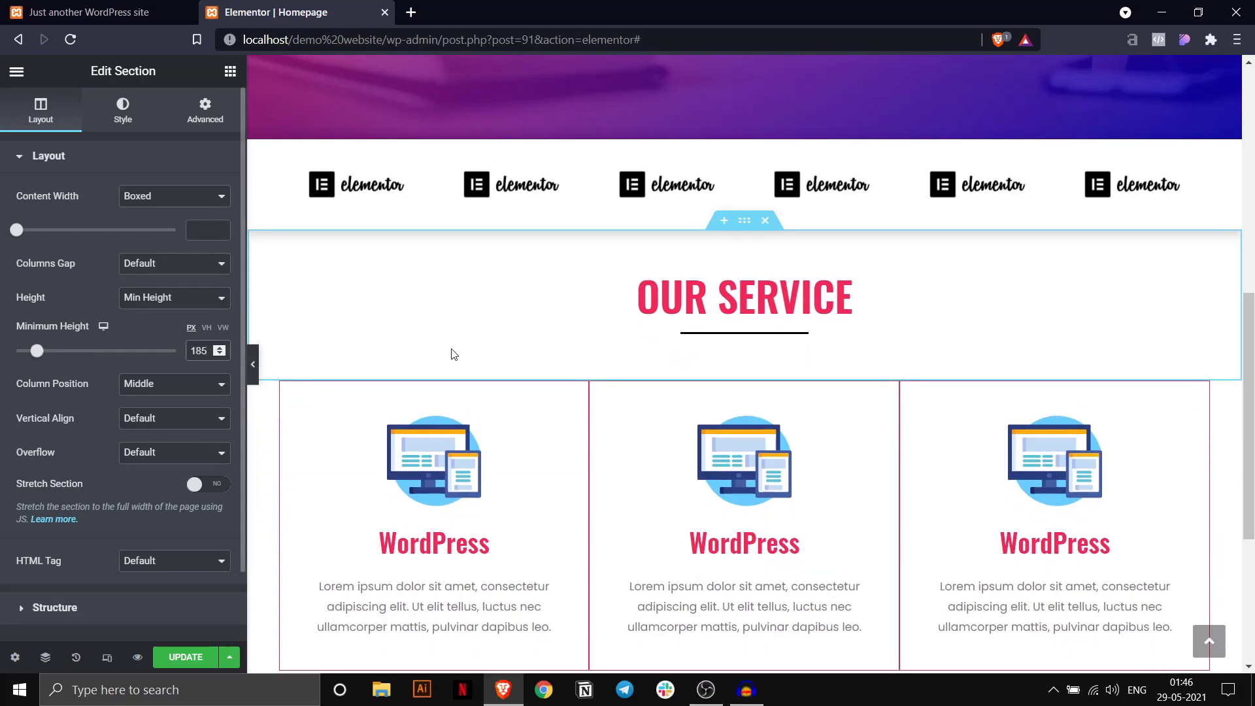
{"action": "scroll", "coordinate": [454, 355], "scroll_direction": "down", "scroll_amount": 5}
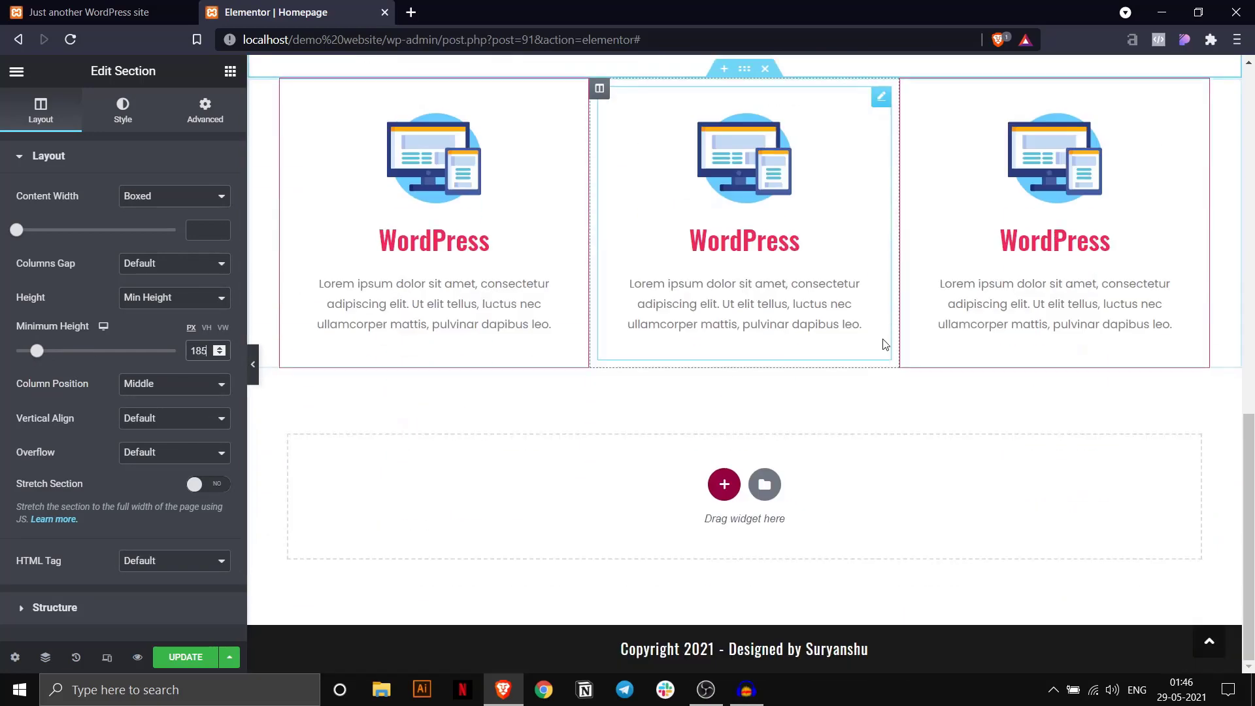
Preview the OUR SERVICE heading and bordered cards without the editing panel and check the spacing between them.
{"action": "left_click", "coordinate": [256, 368]}
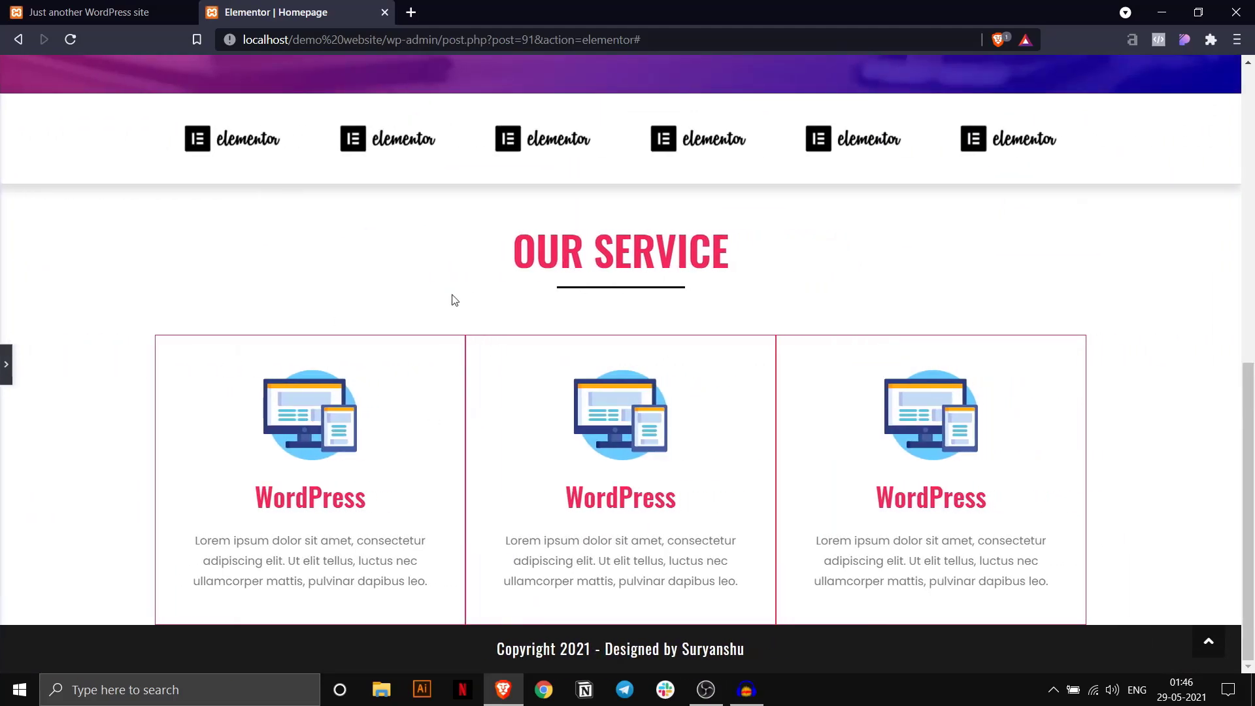
{"action": "left_click", "coordinate": [4, 361]}
{"action": "scroll", "coordinate": [752, 382], "scroll_direction": "up", "scroll_amount": 3}
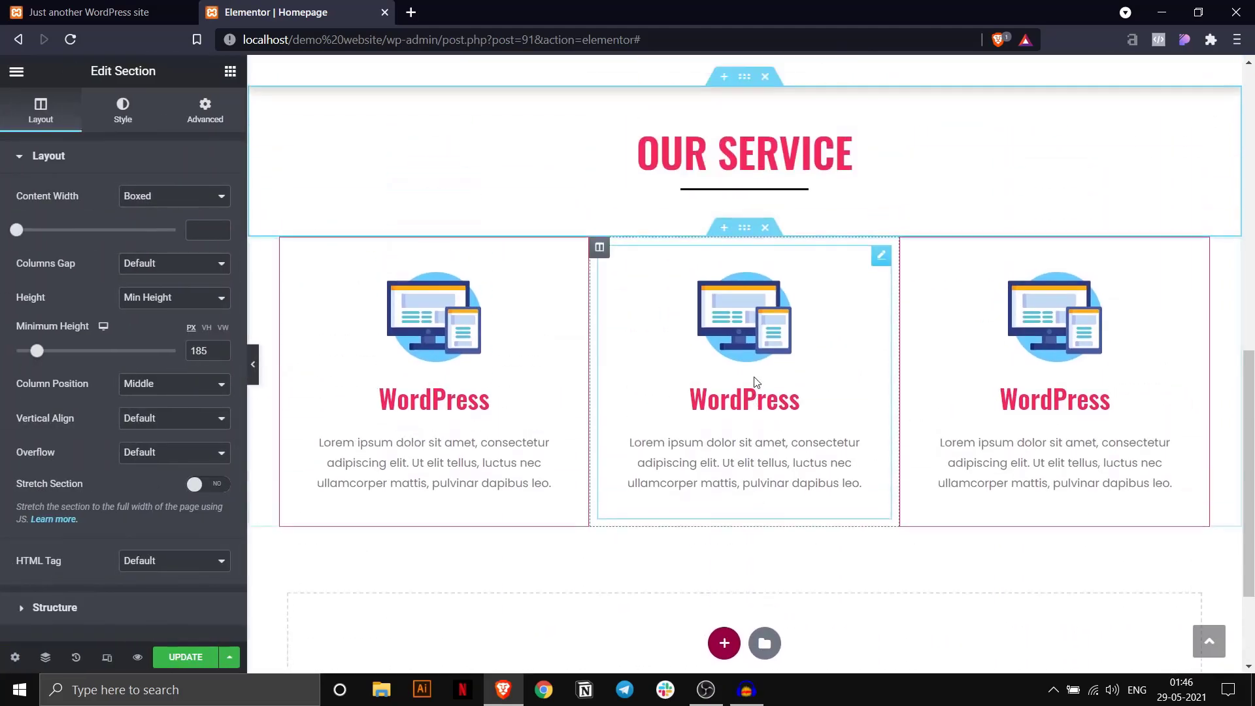
{"action": "scroll", "coordinate": [755, 377], "scroll_direction": "down", "scroll_amount": 1}
{"action": "scroll", "coordinate": [735, 174], "scroll_direction": "up", "scroll_amount": 2}
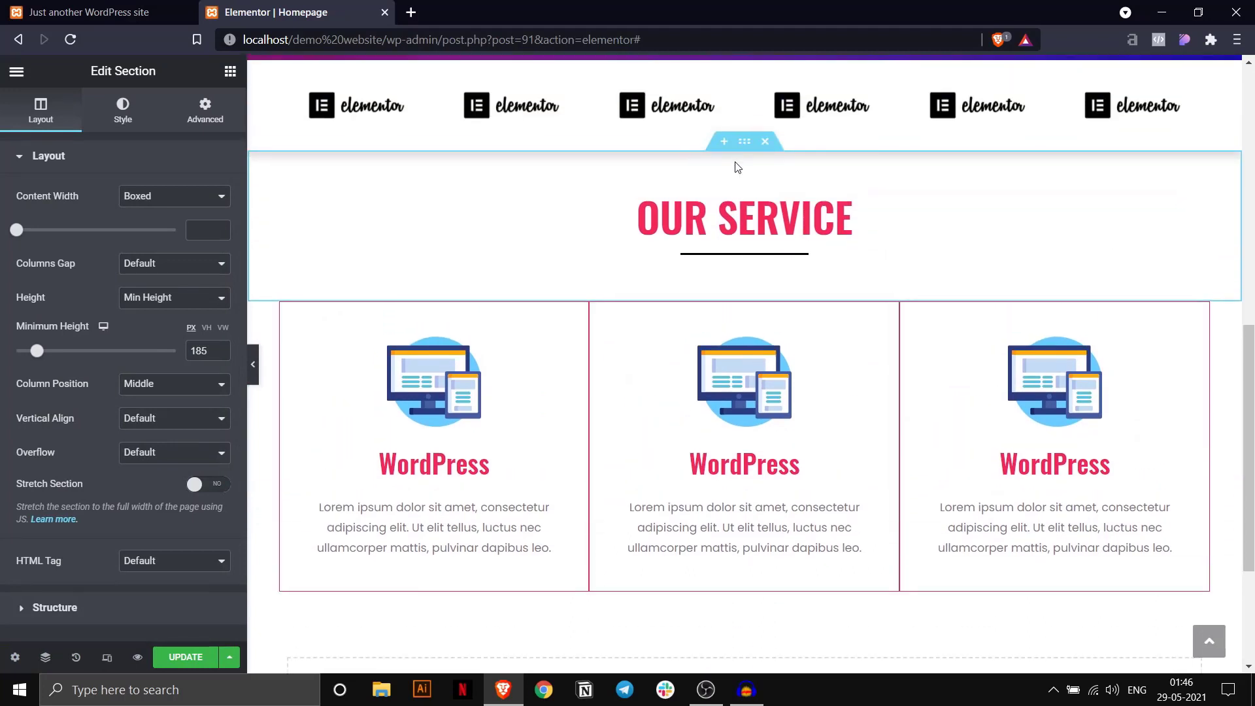
Unlink the OUR SERVICE heading section's margins, preview a 50 px bottom margin, and reset the bottom margin to 0.
{"action": "left_click", "coordinate": [207, 110]}
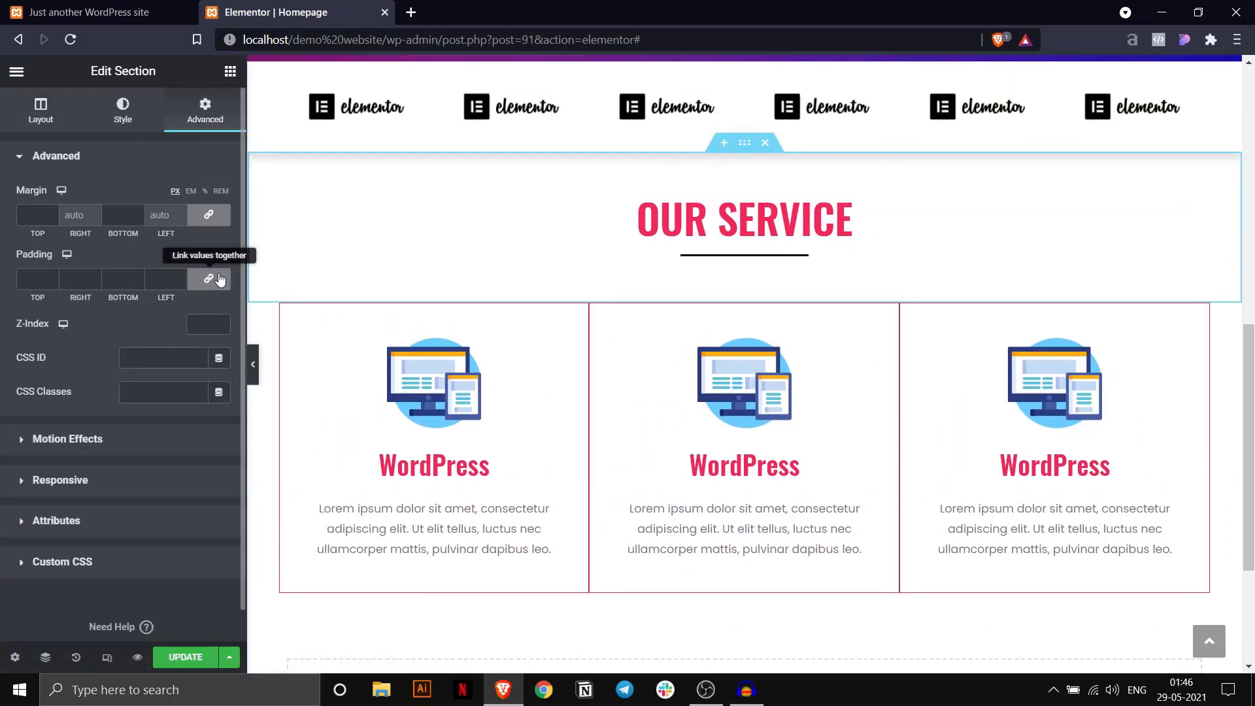
{"action": "left_click", "coordinate": [208, 214]}
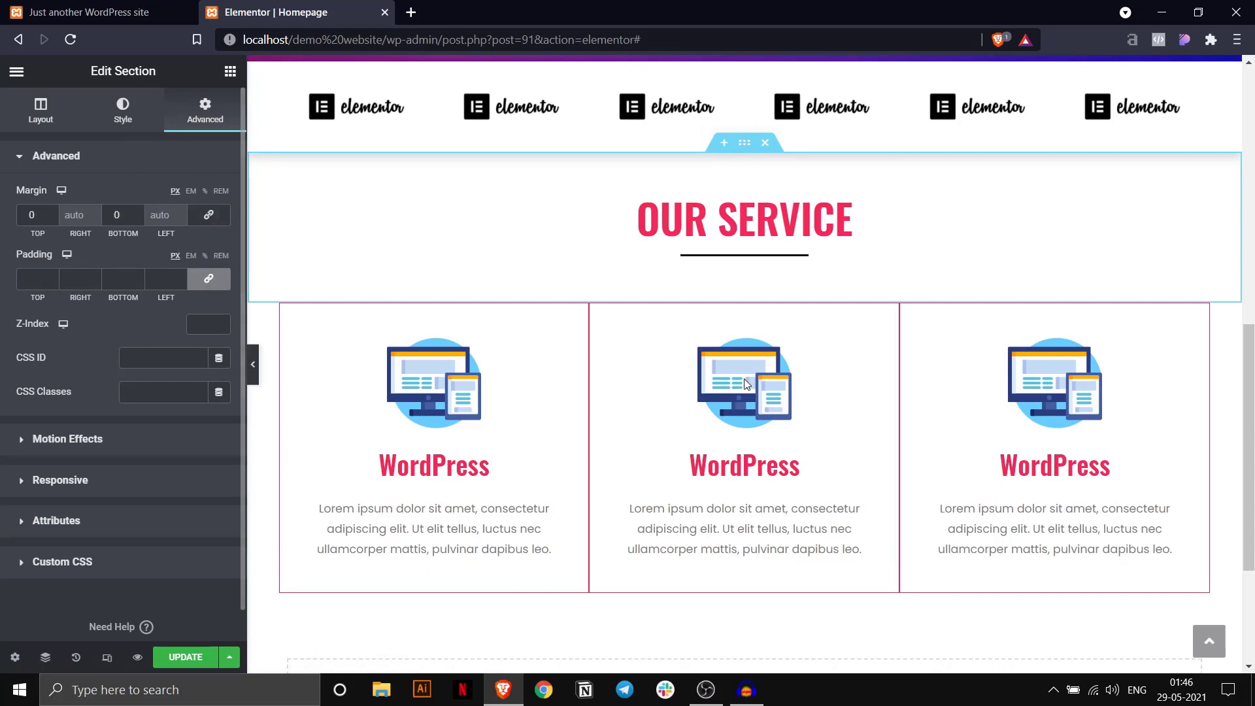
{"action": "scroll", "coordinate": [674, 537], "scroll_direction": "down", "scroll_amount": 1}
{"action": "scroll", "coordinate": [673, 538], "scroll_direction": "down", "scroll_amount": 3}
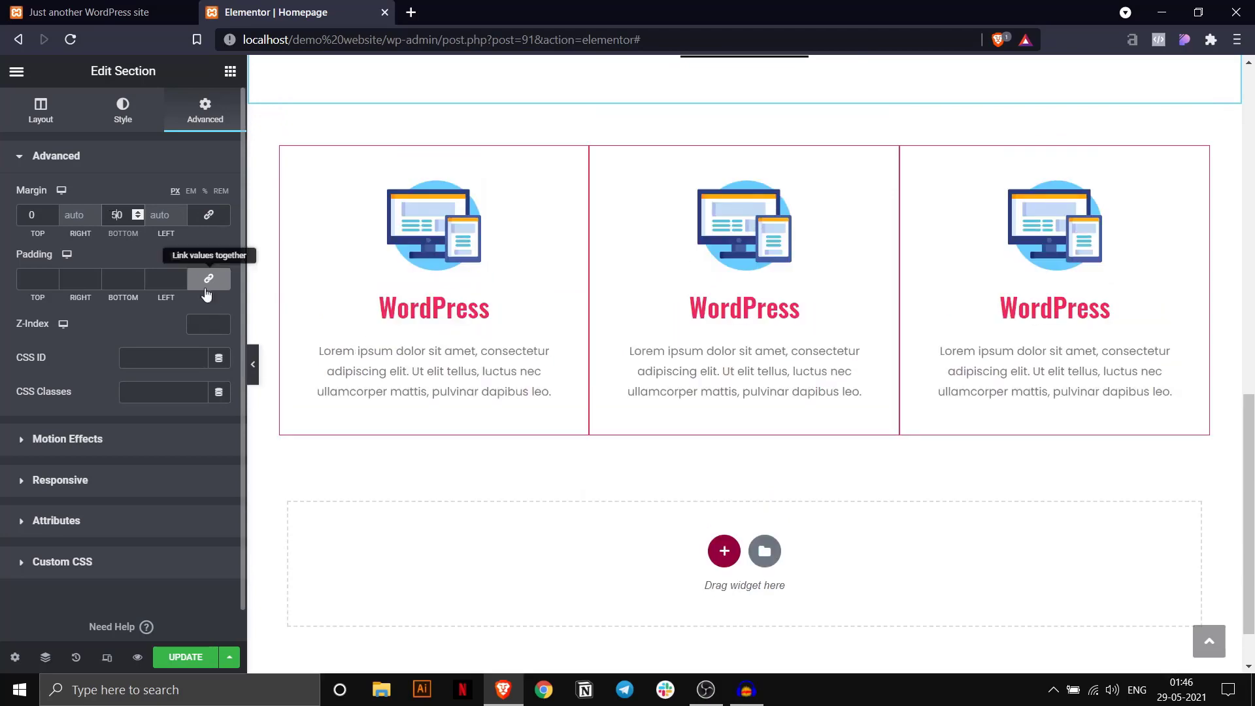
{"action": "left_click", "coordinate": [253, 365]}
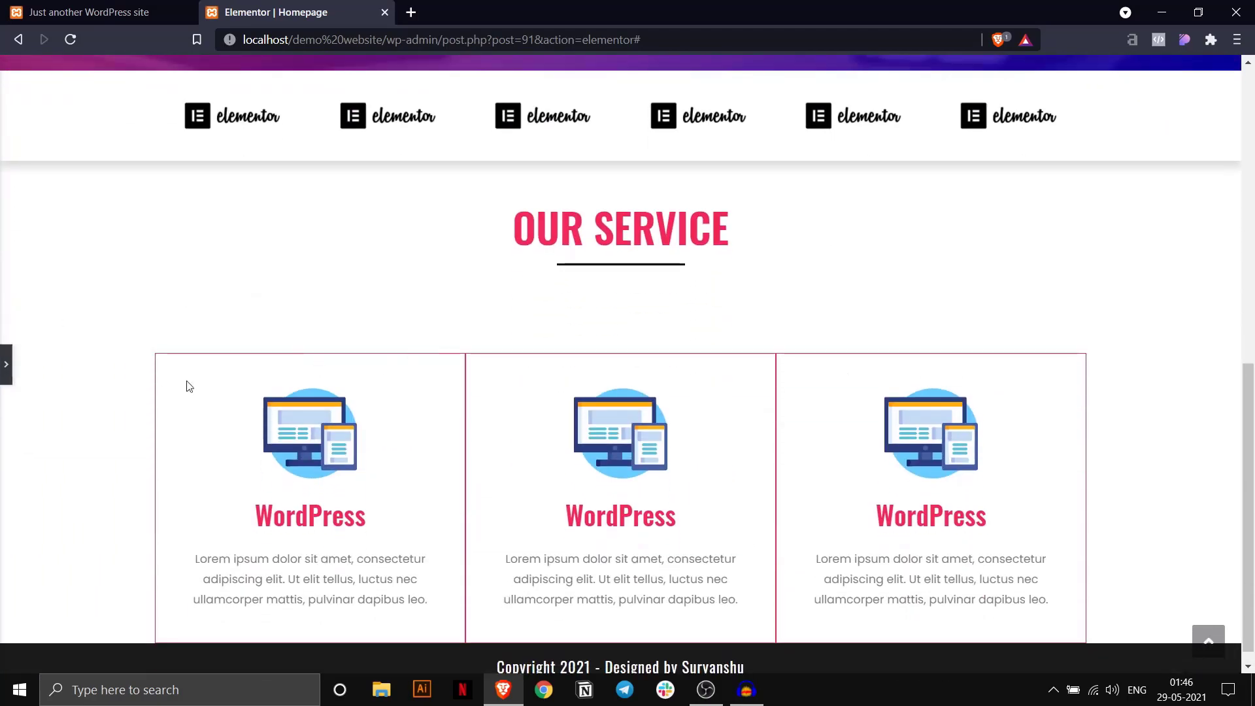
{"action": "left_click", "coordinate": [4, 373]}
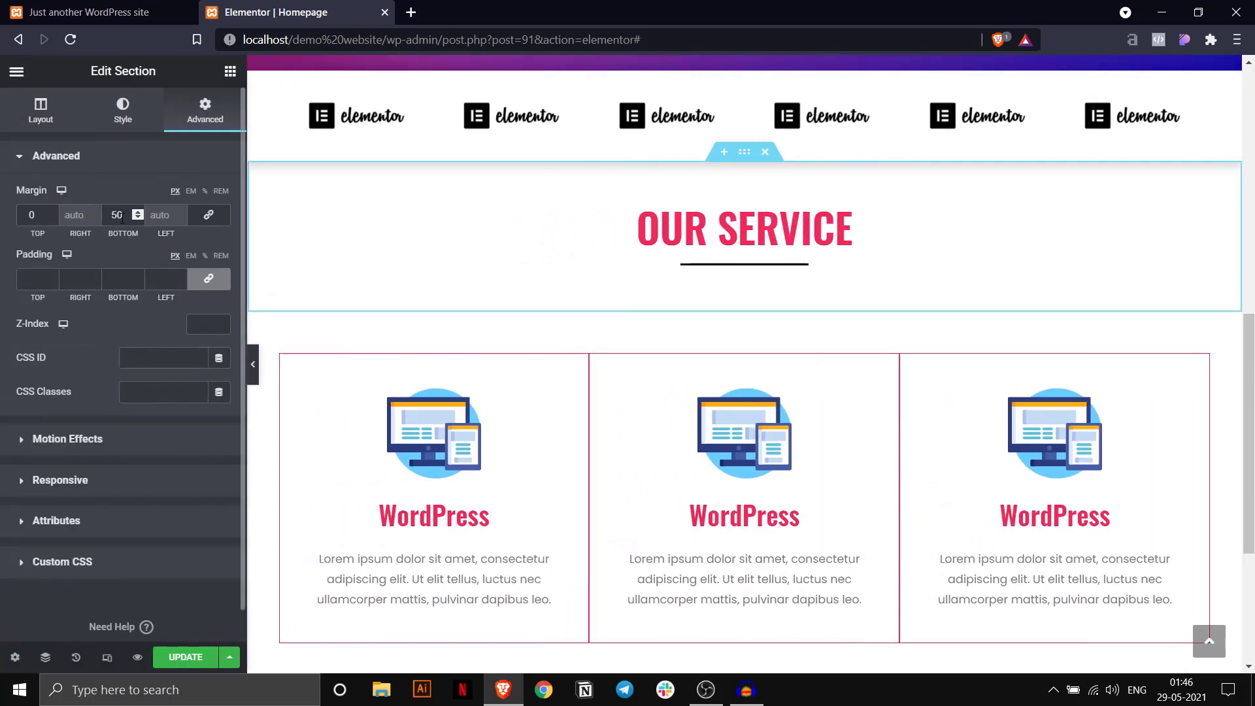
{"action": "type", "text": "0"}
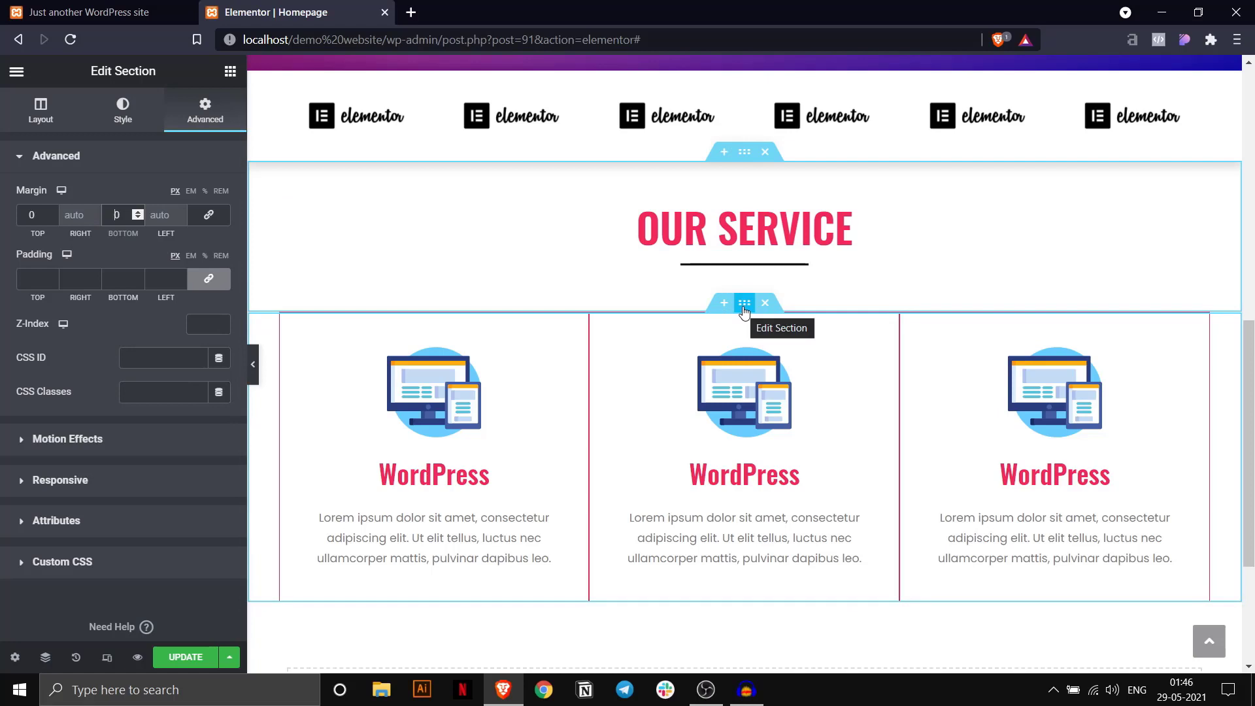
{"action": "left_click_drag", "start_coordinate": [744, 310], "coordinate": [745, 310]}
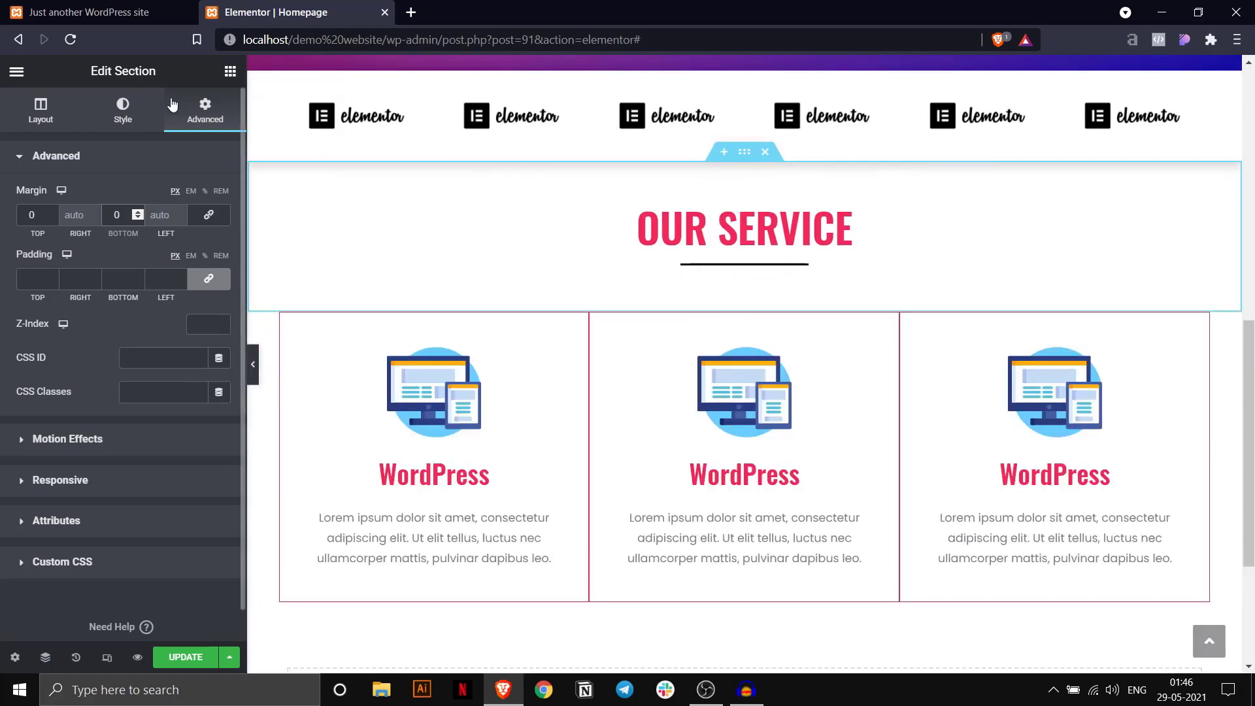
Add an inner section below the divider in the OUR SERVICE section and duplicate its column to make three.
{"action": "left_click", "coordinate": [231, 76]}
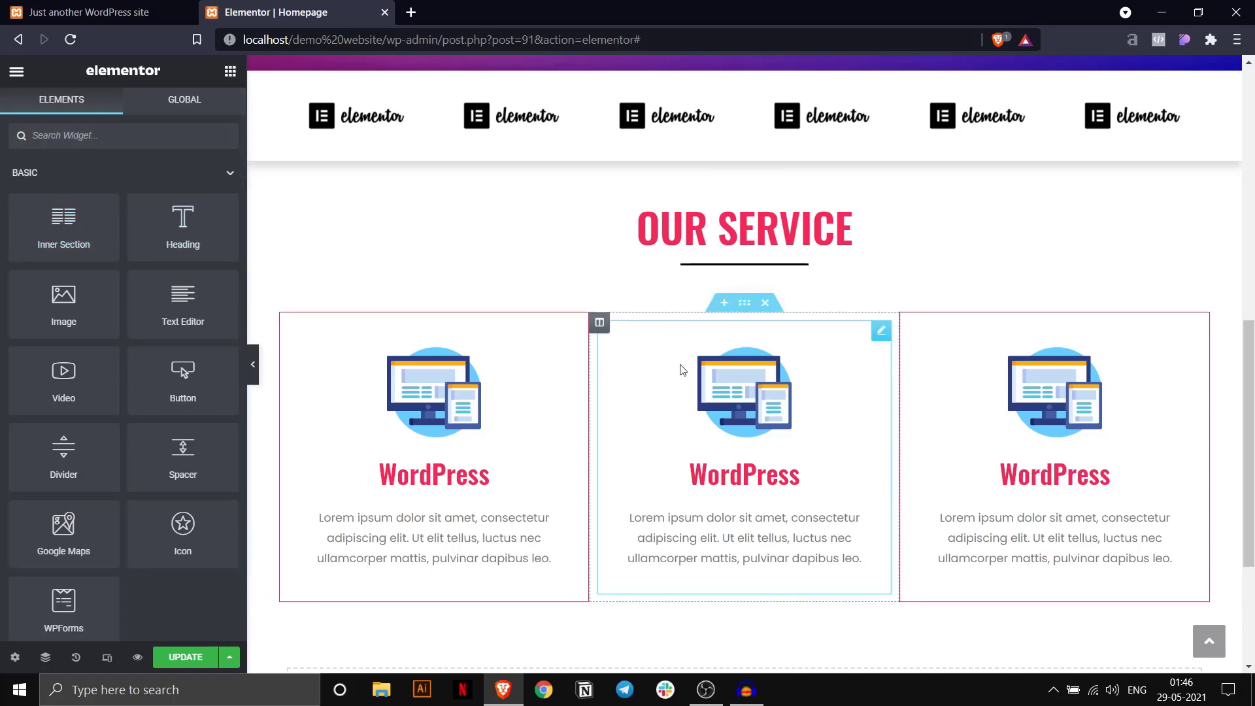
{"action": "scroll", "coordinate": [505, 417], "scroll_direction": "down", "scroll_amount": 3}
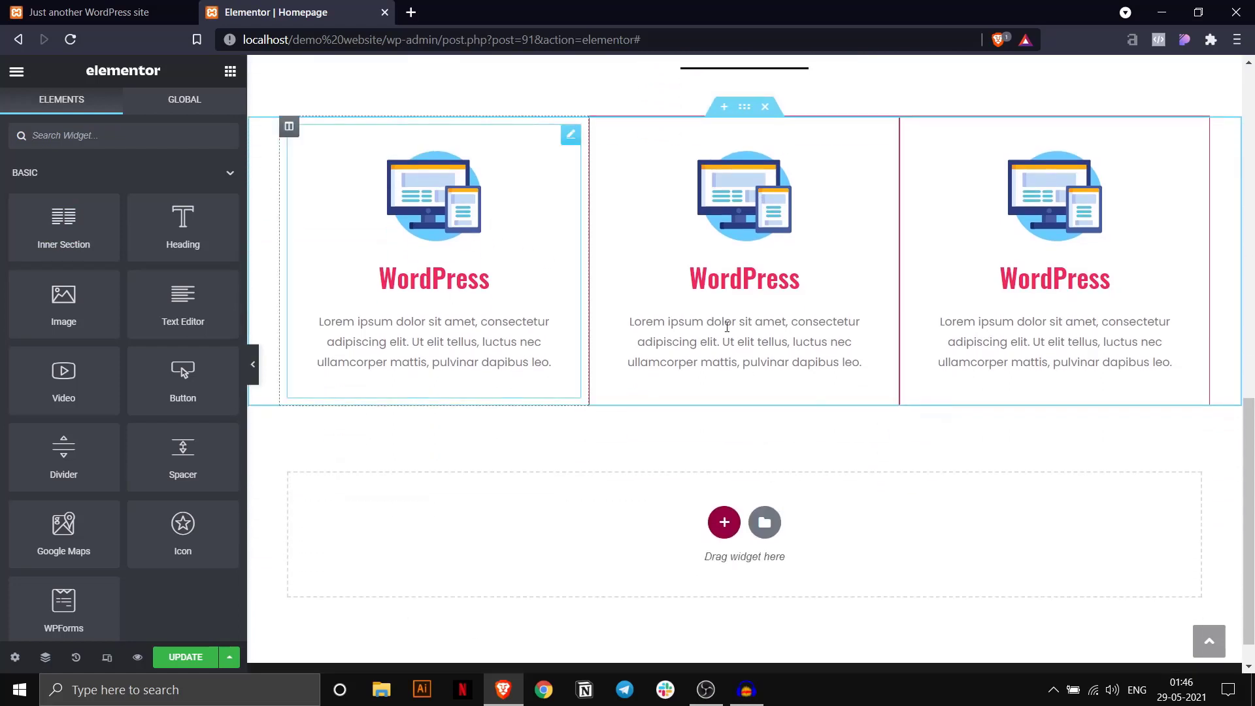
{"action": "scroll", "coordinate": [367, 331], "scroll_direction": "up", "scroll_amount": 5}
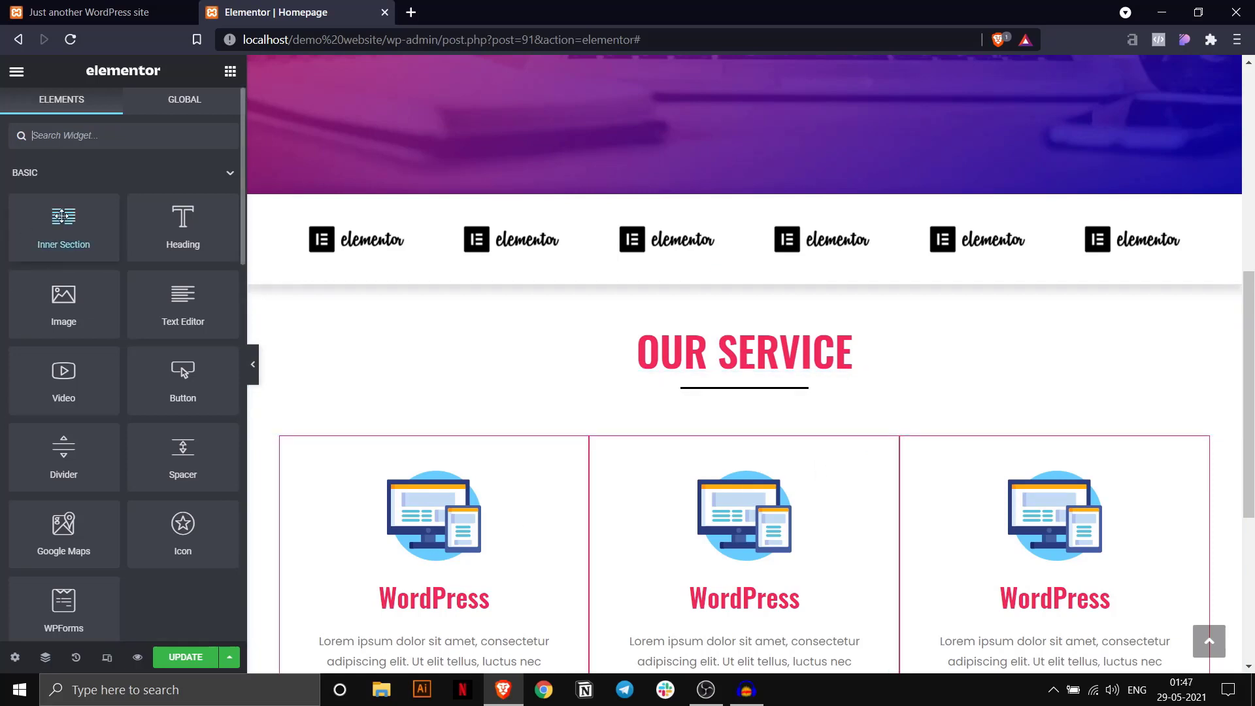
{"action": "left_click_drag", "start_coordinate": [64, 220], "coordinate": [729, 397]}
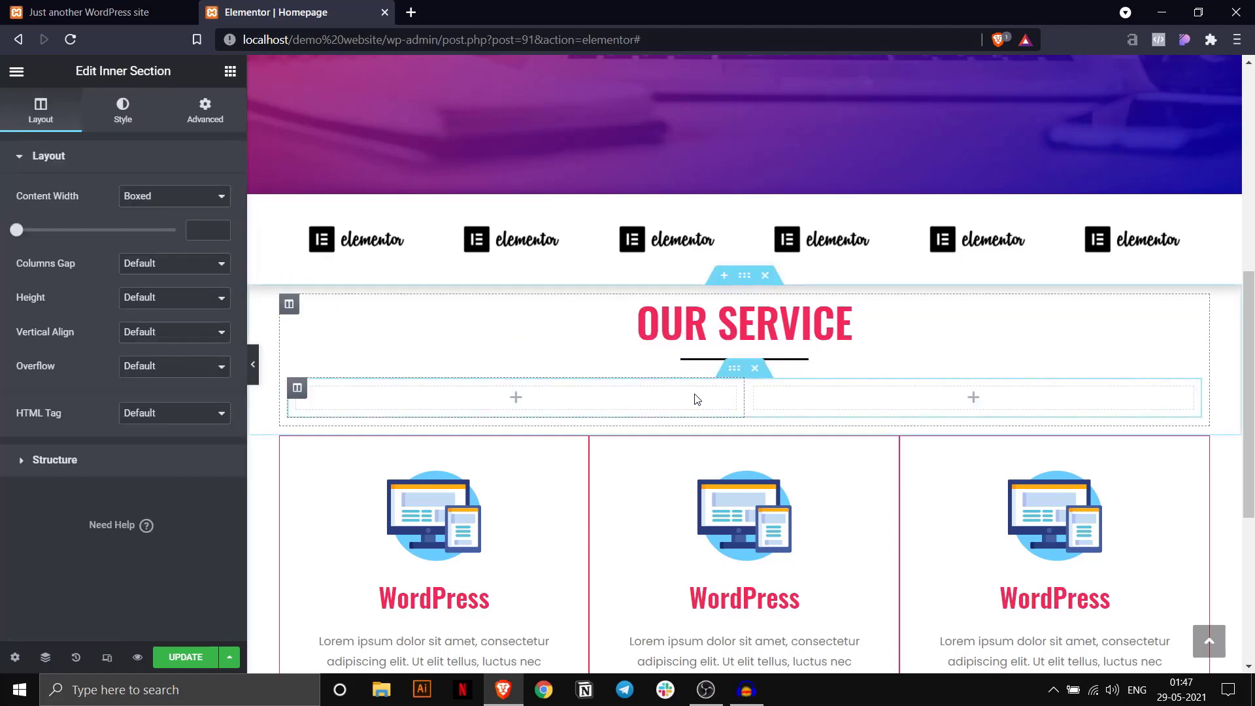
{"action": "right_click", "coordinate": [298, 390]}
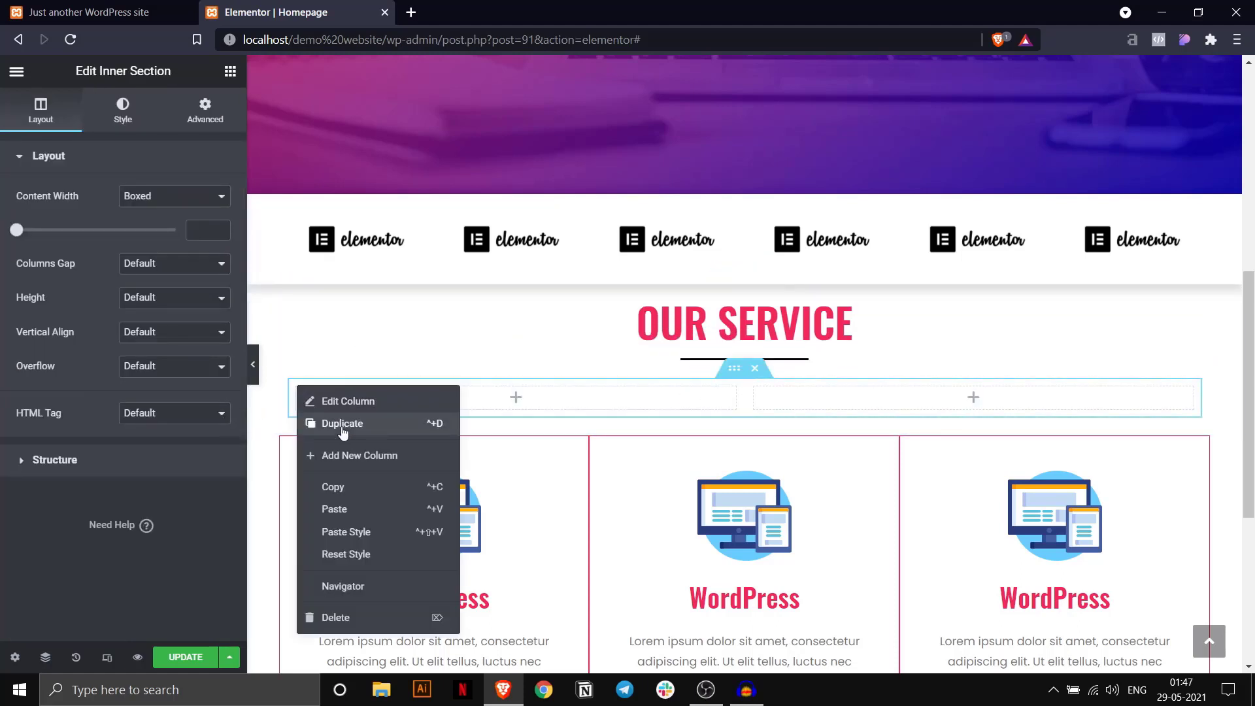
{"action": "left_click", "coordinate": [341, 430]}
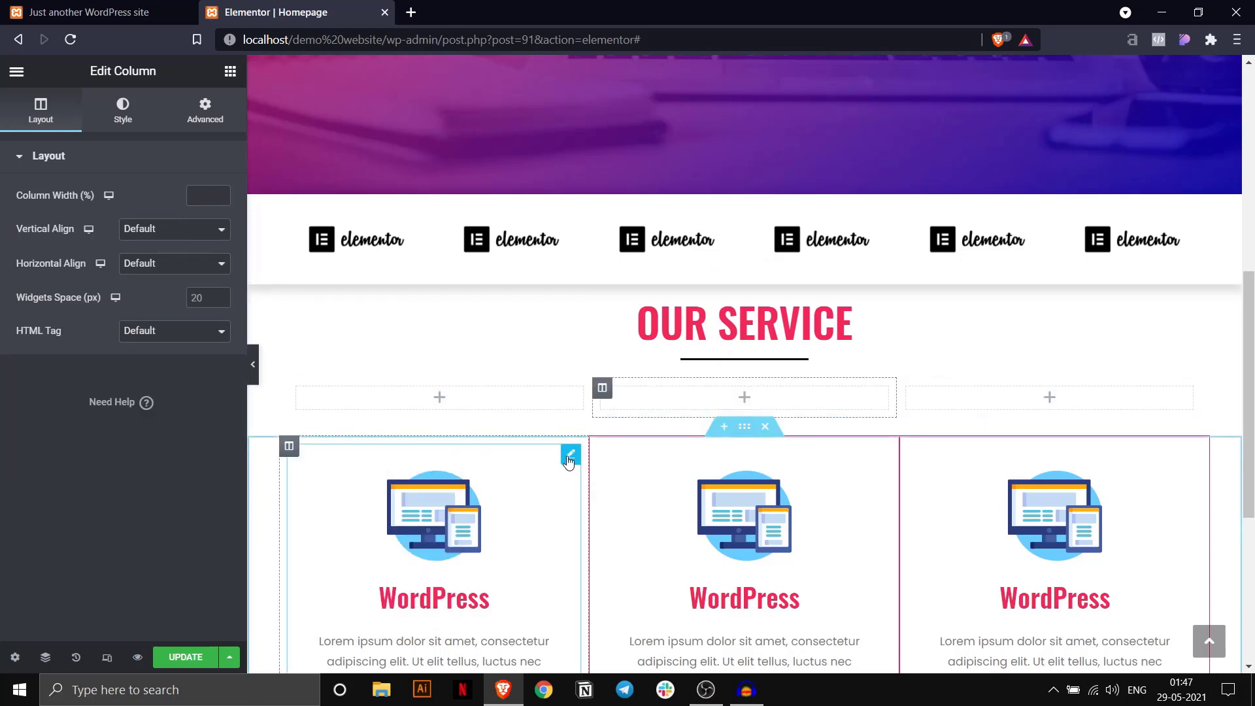
Move the three WordPress icon boxes from the lower section into the three inner section columns.
{"action": "left_click_drag", "start_coordinate": [570, 459], "coordinate": [452, 402]}
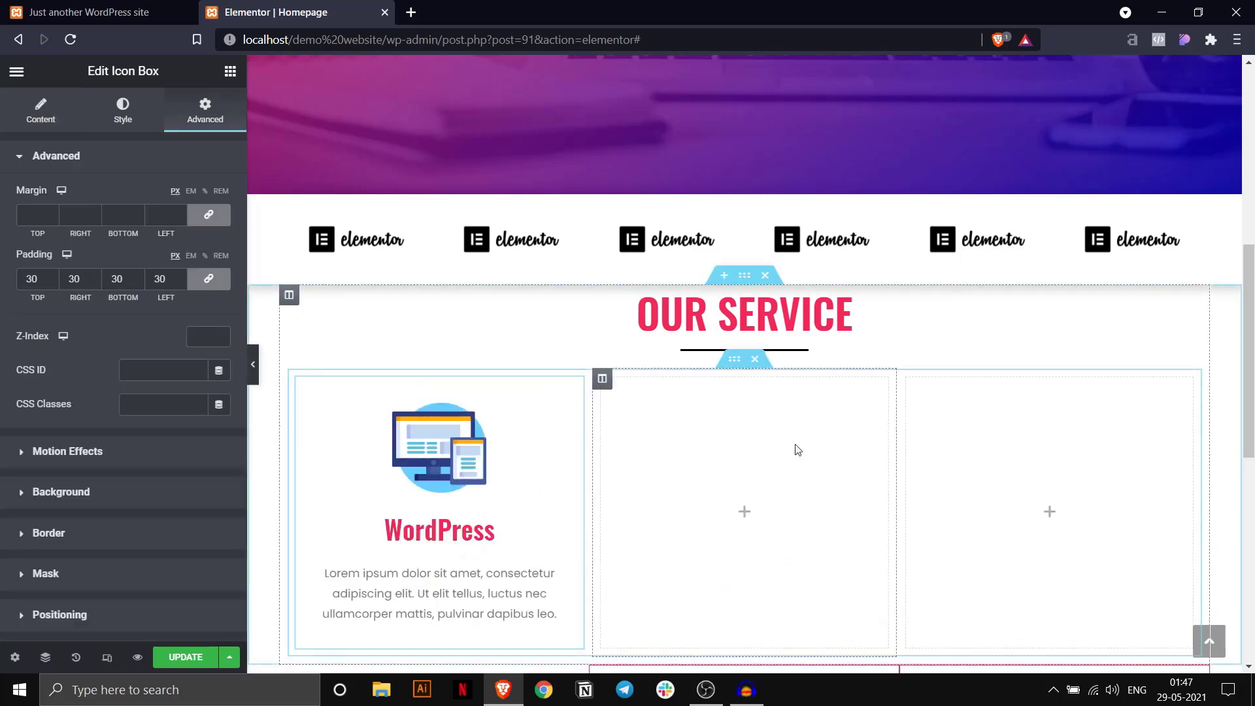
{"action": "scroll", "coordinate": [863, 515], "scroll_direction": "down", "scroll_amount": 2}
{"action": "left_click_drag", "start_coordinate": [879, 584], "coordinate": [746, 412]}
{"action": "left_click_drag", "start_coordinate": [1193, 591], "coordinate": [1073, 410]}
Copy the first emptied column below and paste its border style onto all three inner section columns.
{"action": "scroll", "coordinate": [421, 416], "scroll_direction": "down", "scroll_amount": 3}
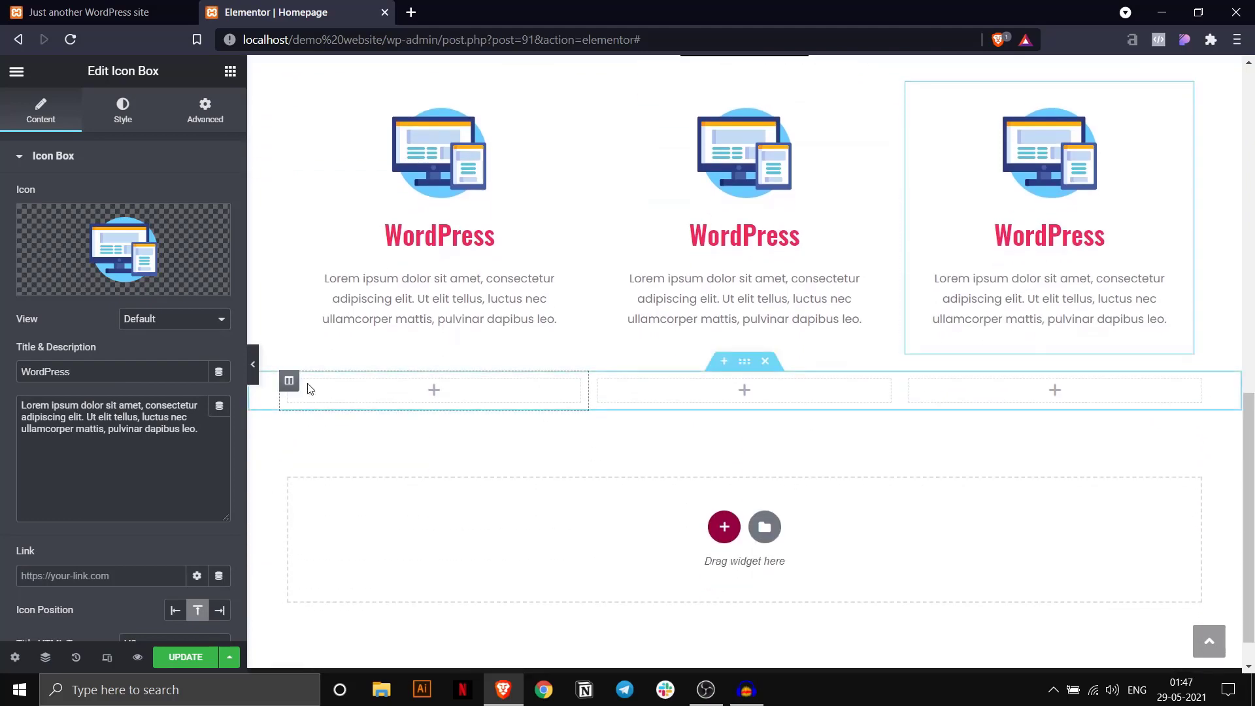
{"action": "right_click", "coordinate": [293, 387]}
{"action": "left_click", "coordinate": [330, 482]}
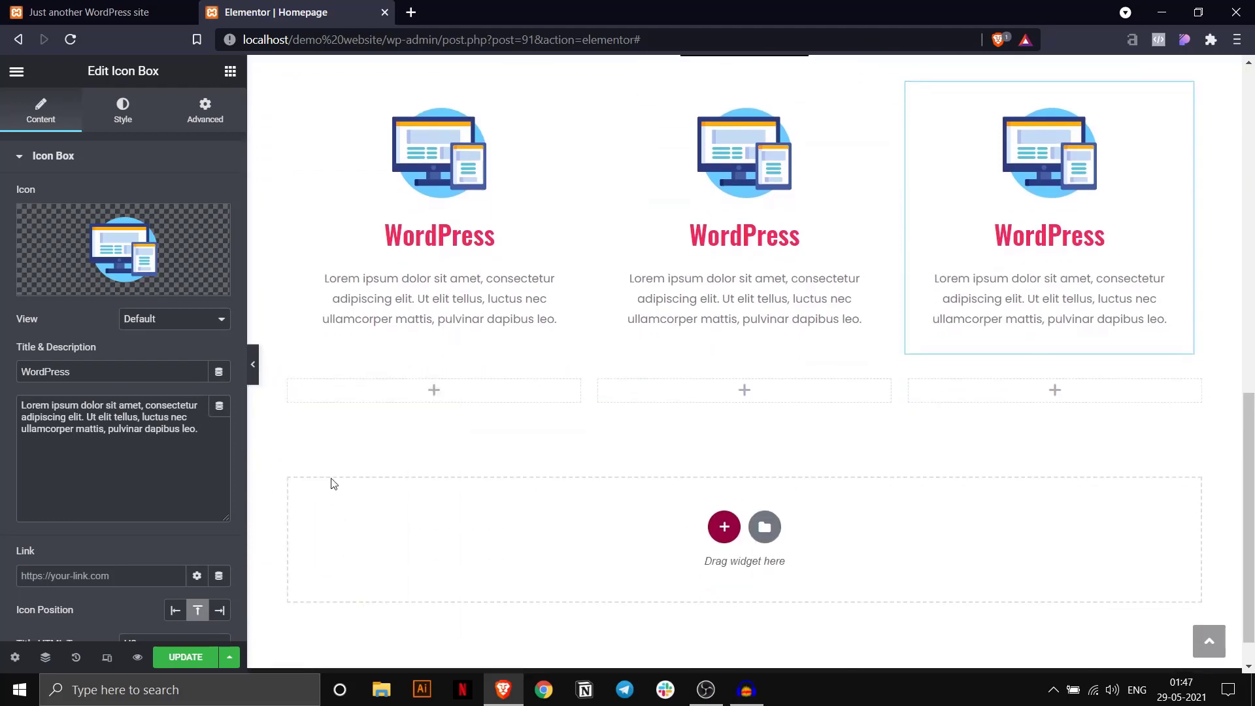
{"action": "scroll", "coordinate": [319, 365], "scroll_direction": "up", "scroll_amount": 3}
{"action": "right_click", "coordinate": [300, 322]}
{"action": "left_click", "coordinate": [350, 465]}
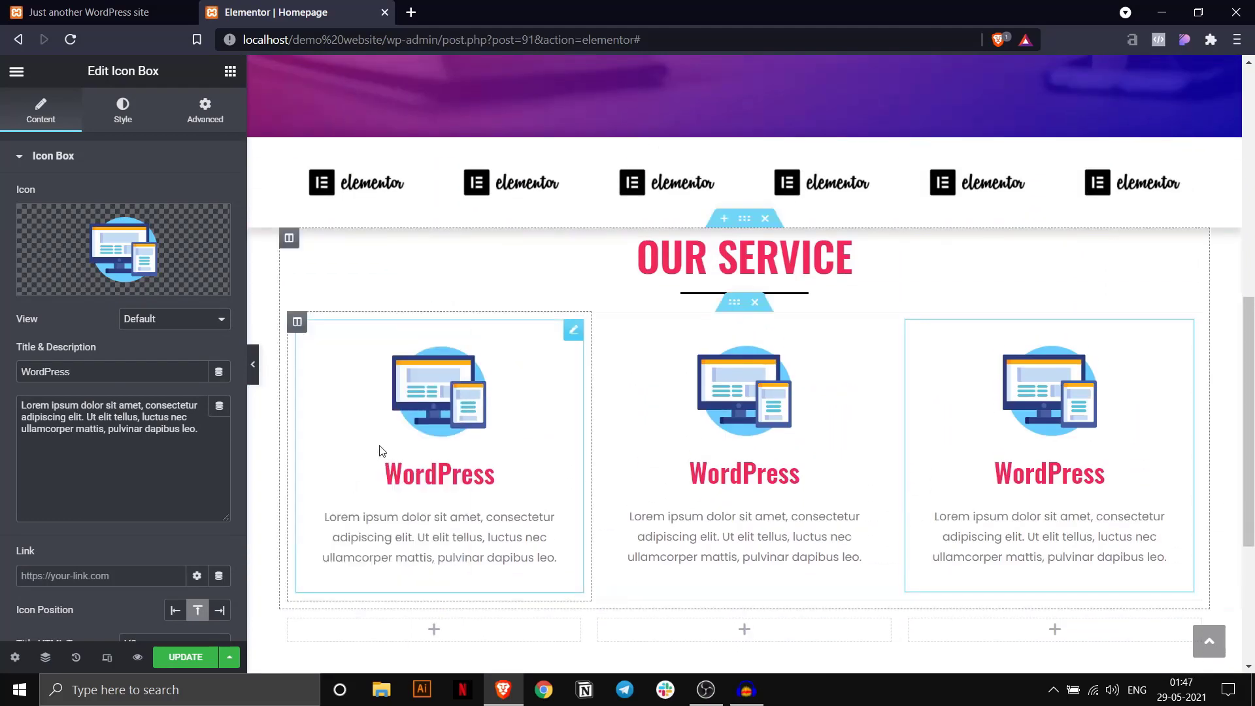
{"action": "right_click", "coordinate": [601, 329]}
{"action": "left_click", "coordinate": [661, 472]}
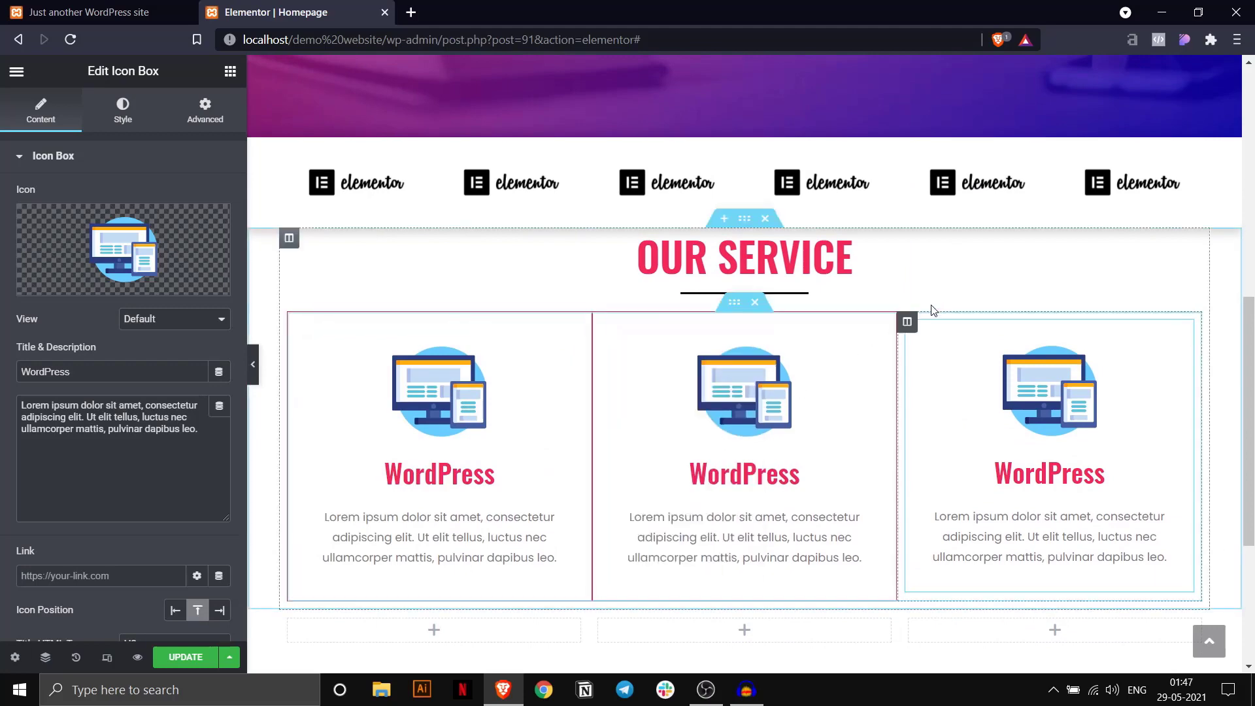
{"action": "right_click", "coordinate": [909, 324]}
{"action": "left_click", "coordinate": [948, 472]}
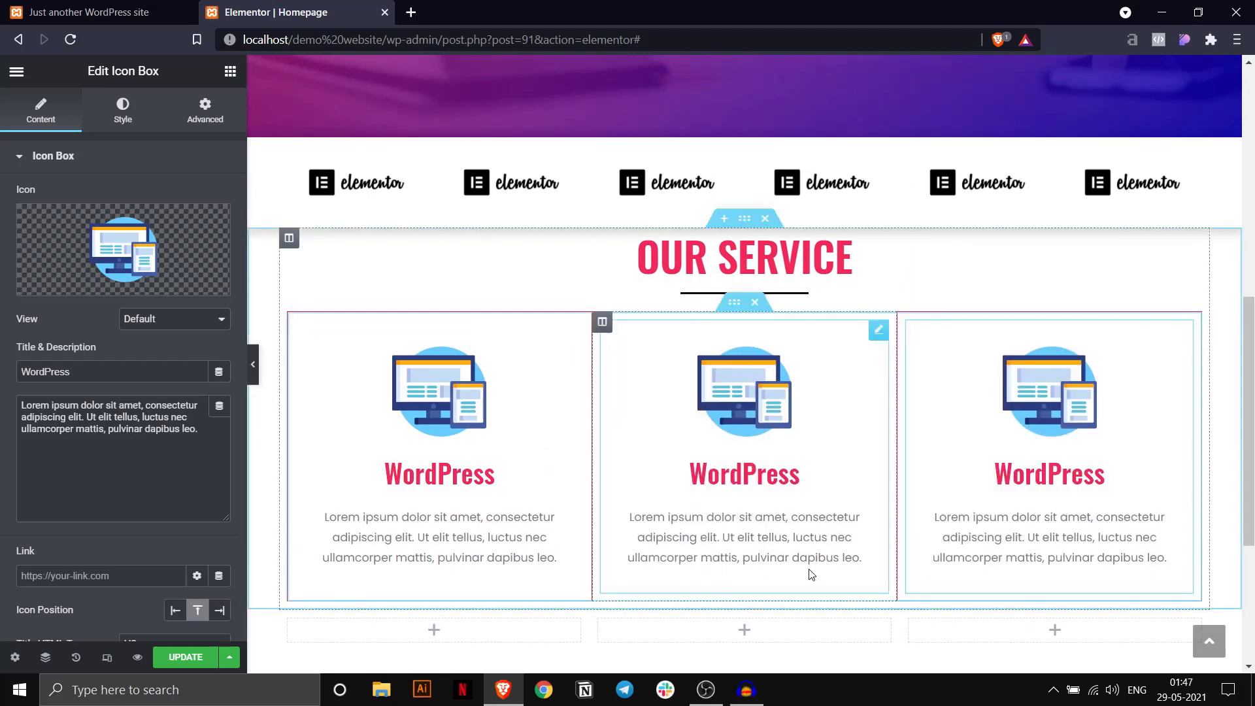
Preview the bordered inner section cards without the editing panel and delete the emptied three-column section below them.
{"action": "left_click", "coordinate": [253, 364]}
{"action": "left_click", "coordinate": [5, 377]}
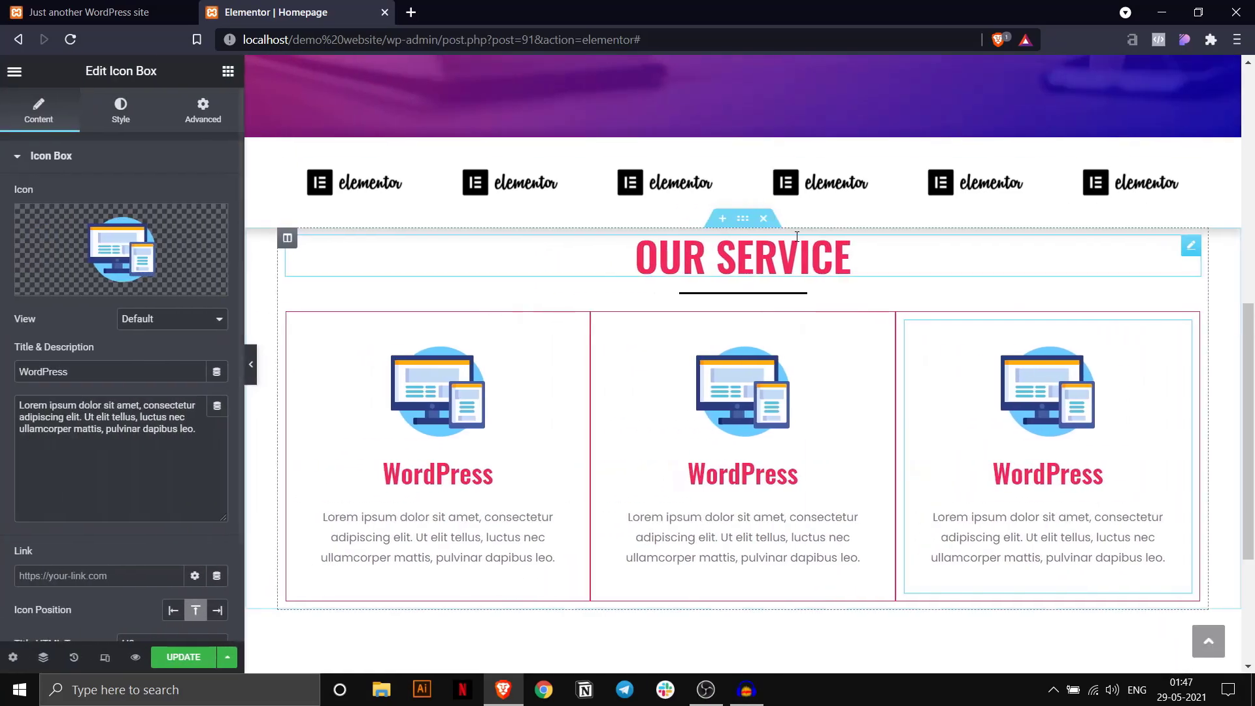
Try a larger minimum height on the OUR SERVICE section and set its top and bottom margins to 50 px.
{"action": "left_click", "coordinate": [745, 219]}
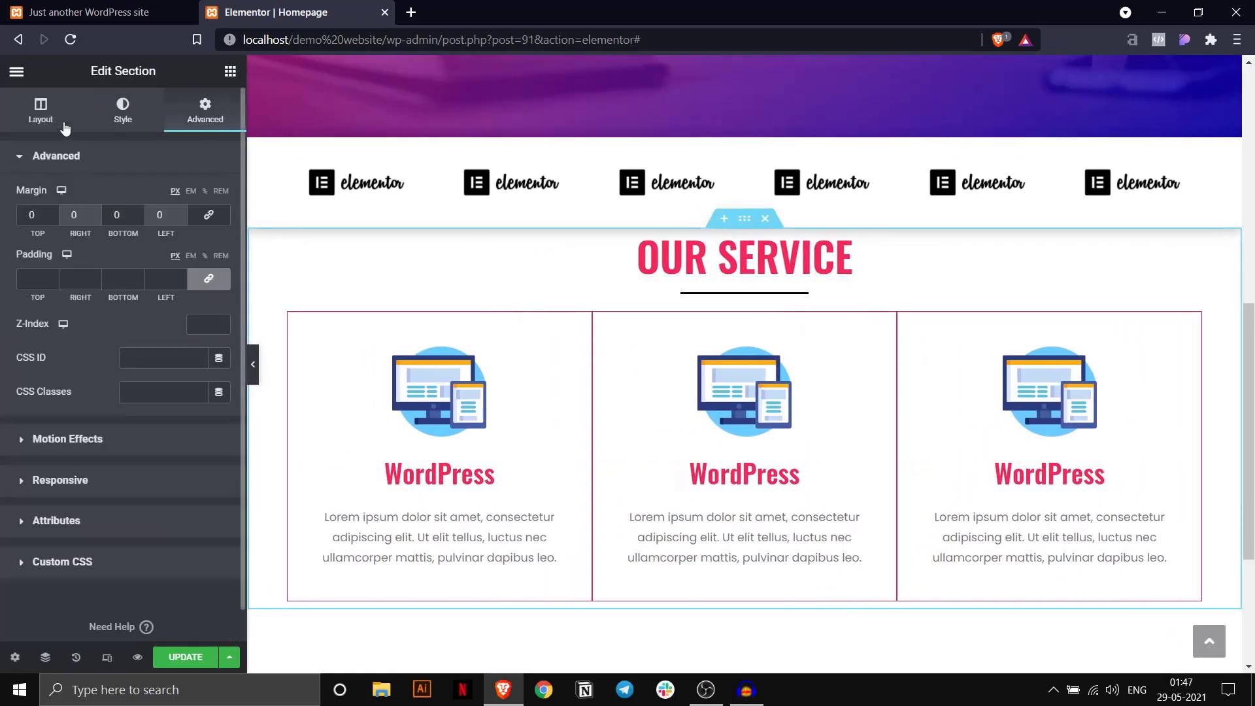
{"action": "left_click", "coordinate": [41, 111]}
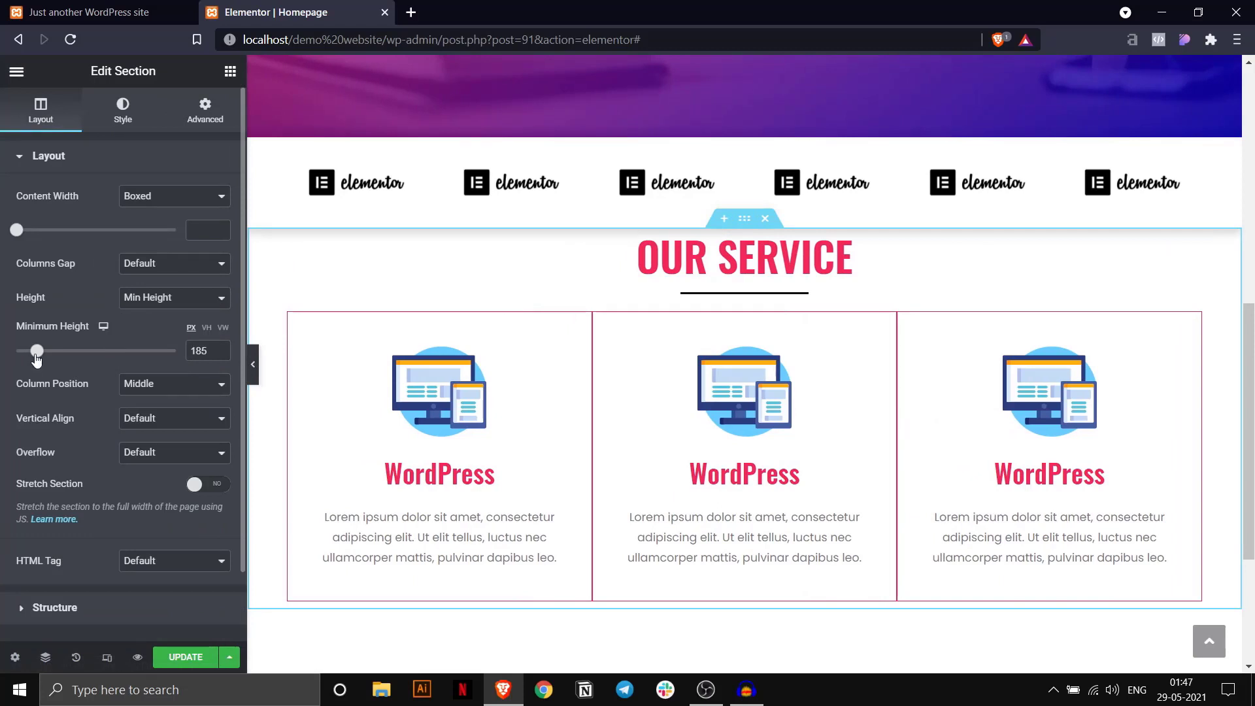
{"action": "left_click_drag", "start_coordinate": [37, 351], "coordinate": [45, 352]}
{"action": "left_click", "coordinate": [205, 111]}
{"action": "left_click", "coordinate": [107, 221]}
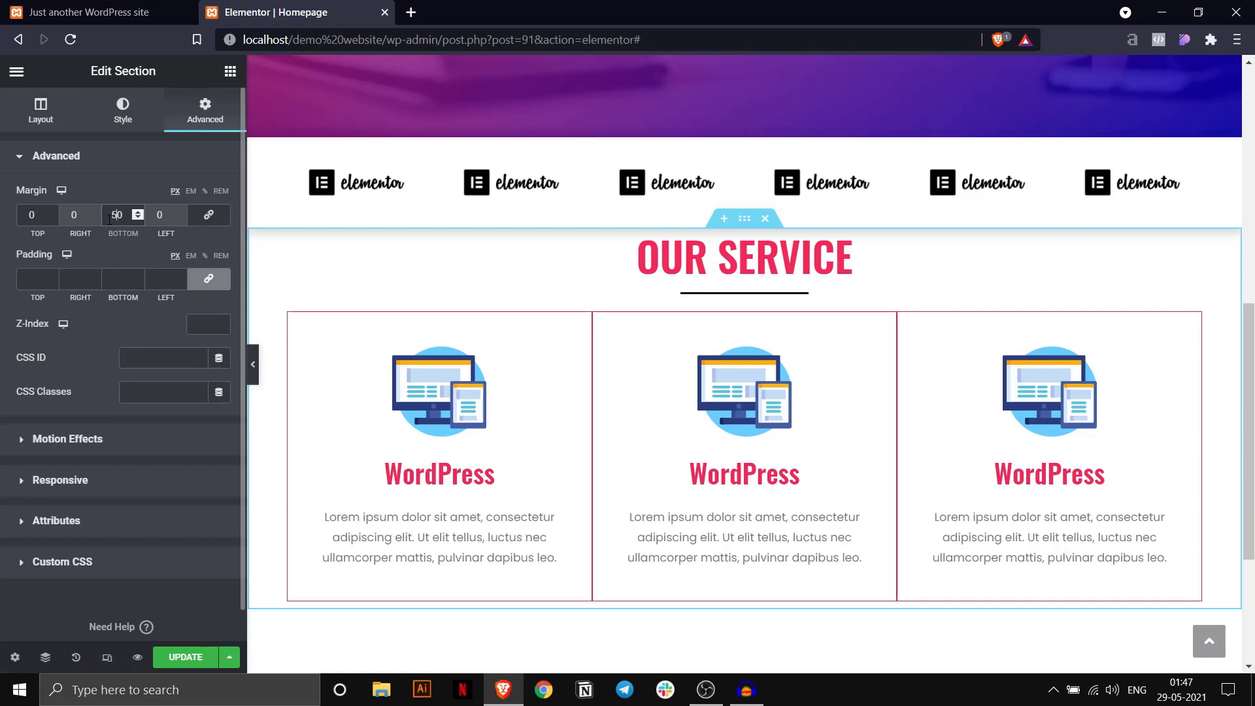
{"action": "left_click", "coordinate": [31, 215]}
{"action": "type", "text": "50"}
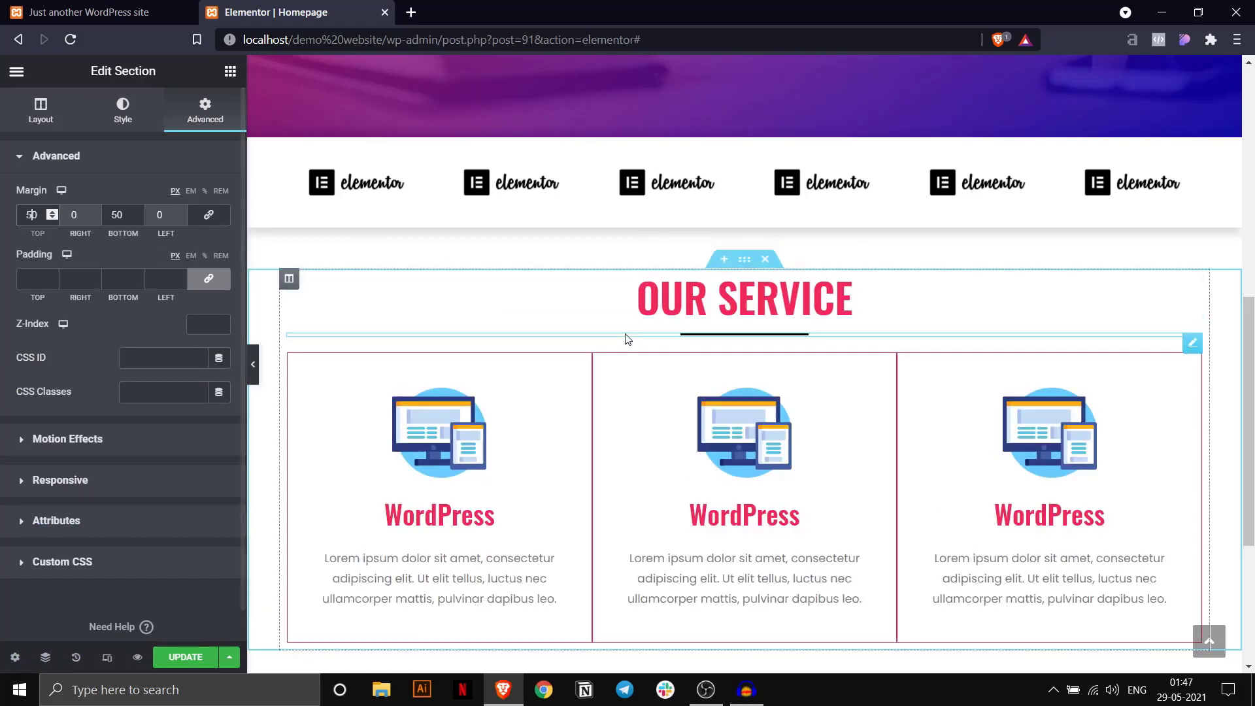
Preview the page without the editing panel and examine the spacing above and below the OUR SERVICE section.
{"action": "scroll", "coordinate": [314, 320], "scroll_direction": "down", "scroll_amount": 2}
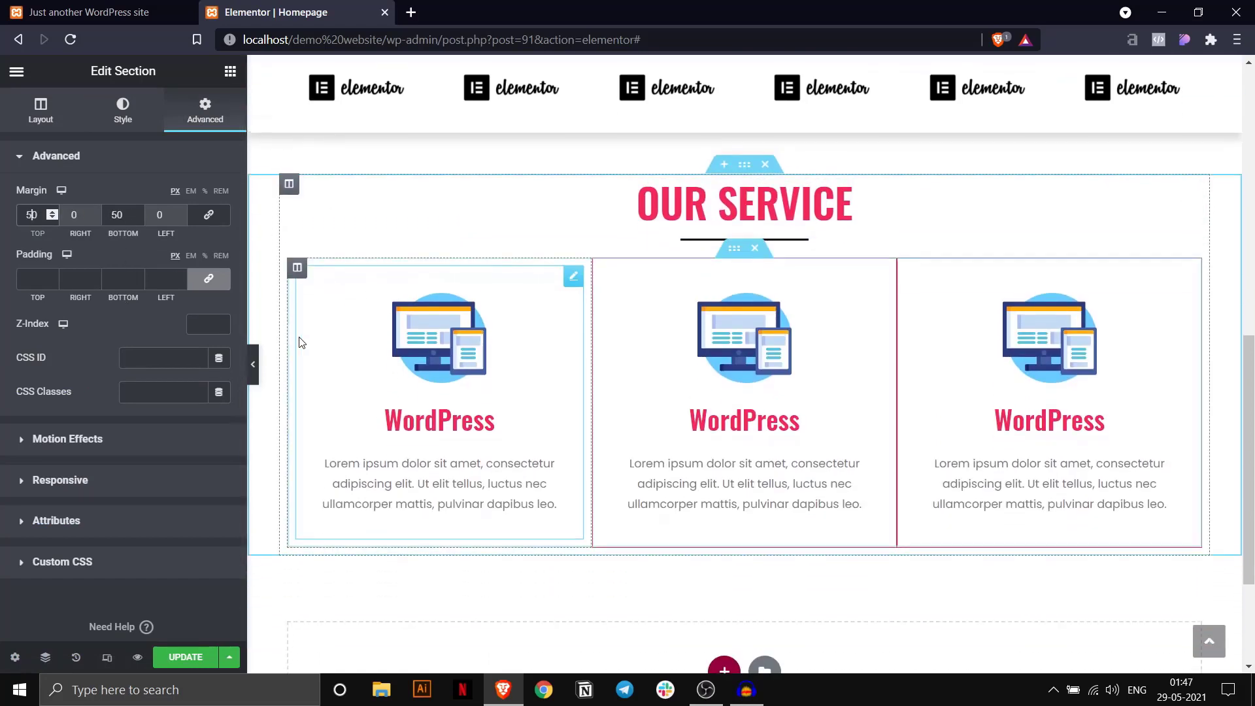
{"action": "left_click", "coordinate": [253, 364]}
{"action": "scroll", "coordinate": [708, 470], "scroll_direction": "up", "scroll_amount": 4}
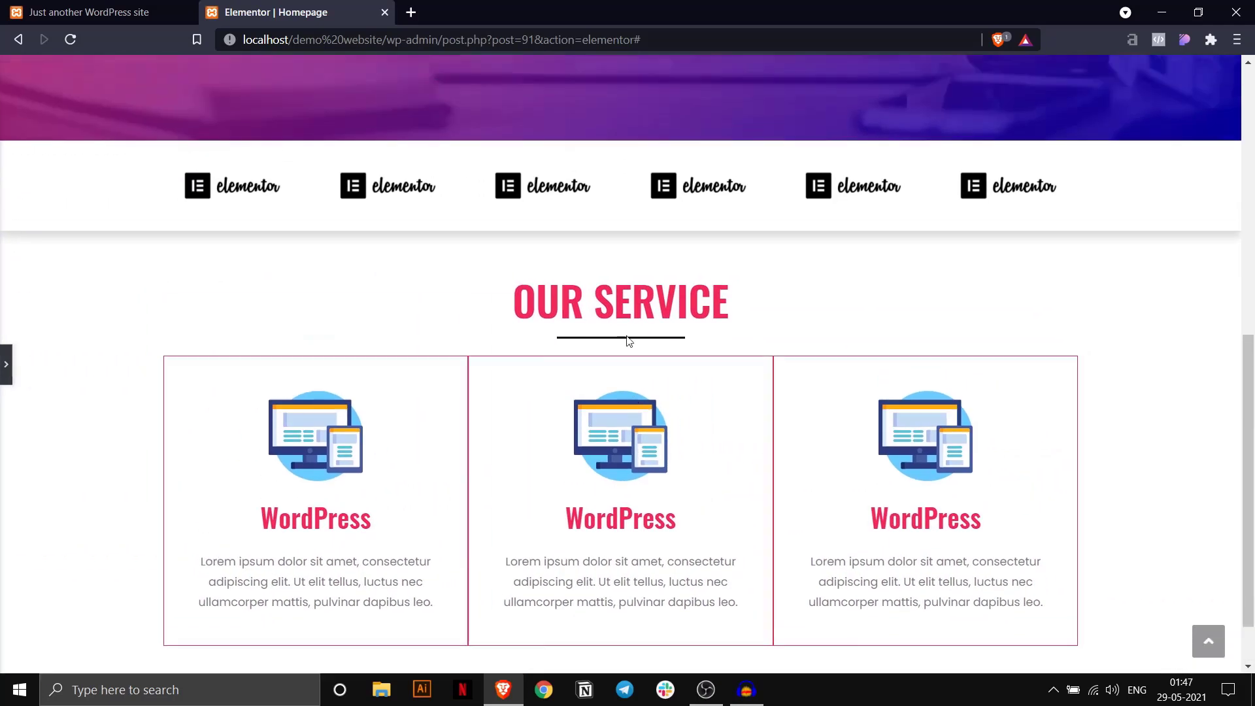
{"action": "scroll", "coordinate": [618, 421], "scroll_direction": "down", "scroll_amount": 4}
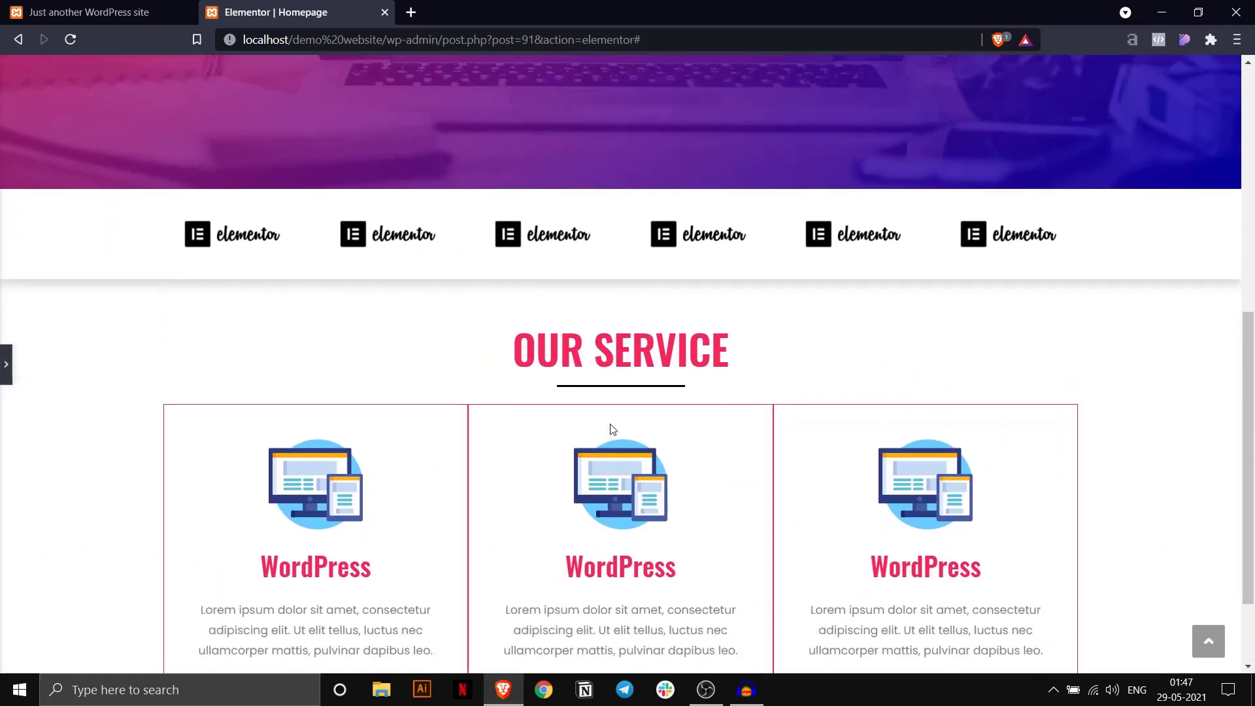
Set the OUR SERVICE section's top and bottom margins to 80 px.
{"action": "left_click", "coordinate": [5, 365]}
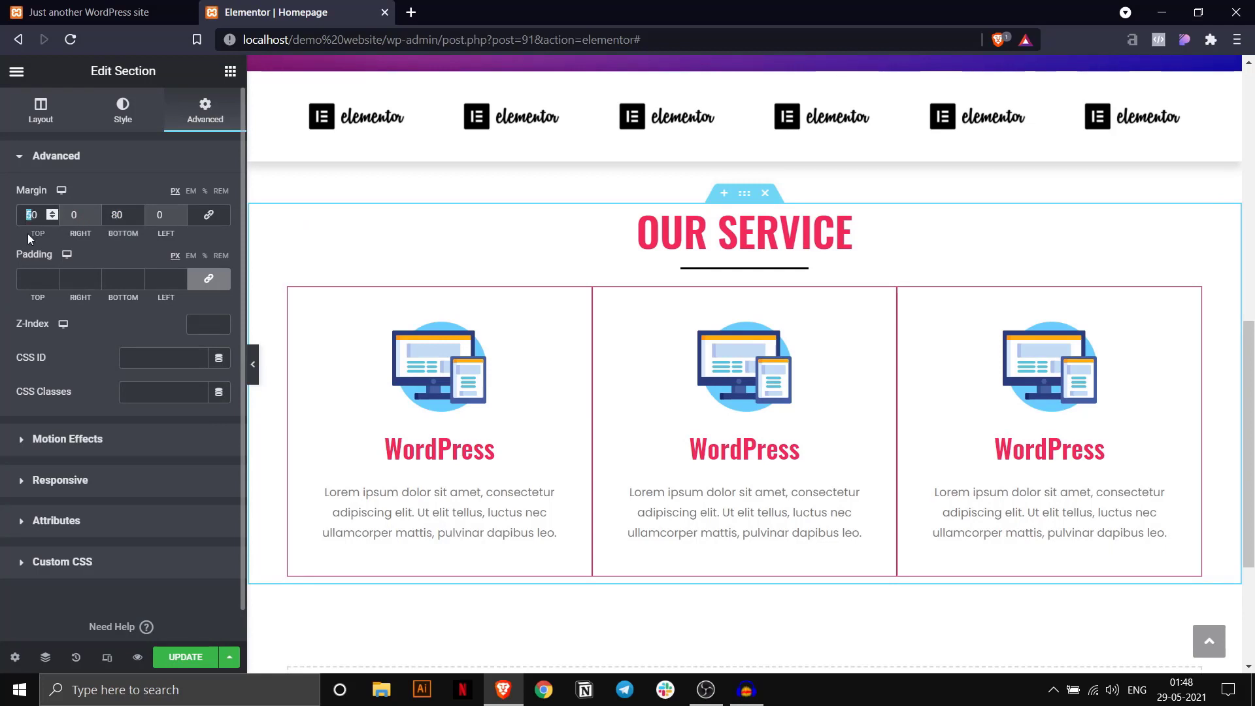
{"action": "type", "text": "8"}
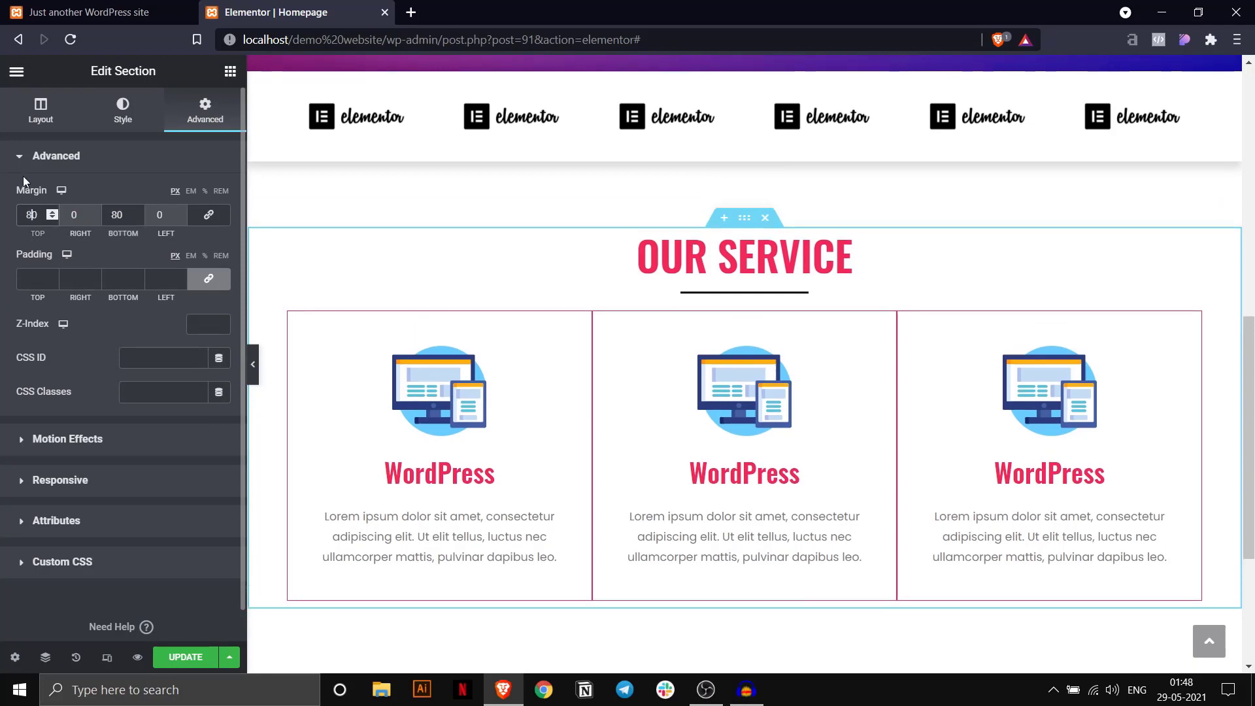
{"action": "left_click", "coordinate": [56, 156]}
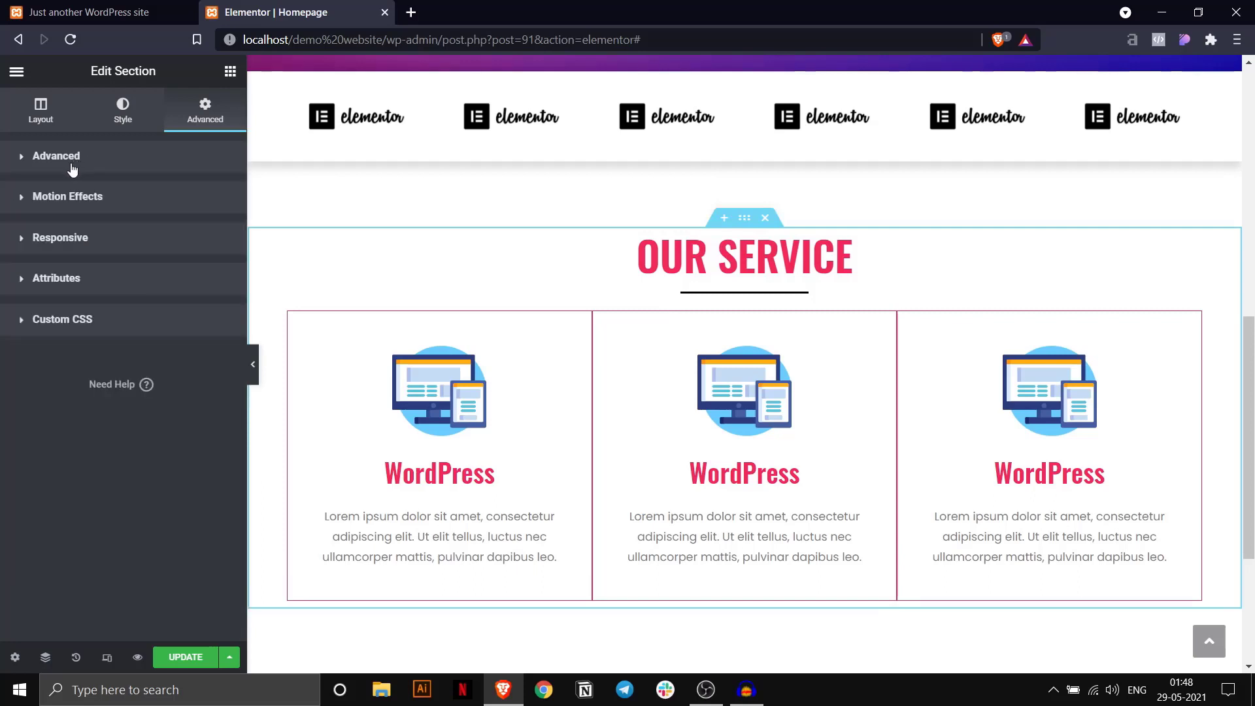
{"action": "left_click", "coordinate": [72, 166]}
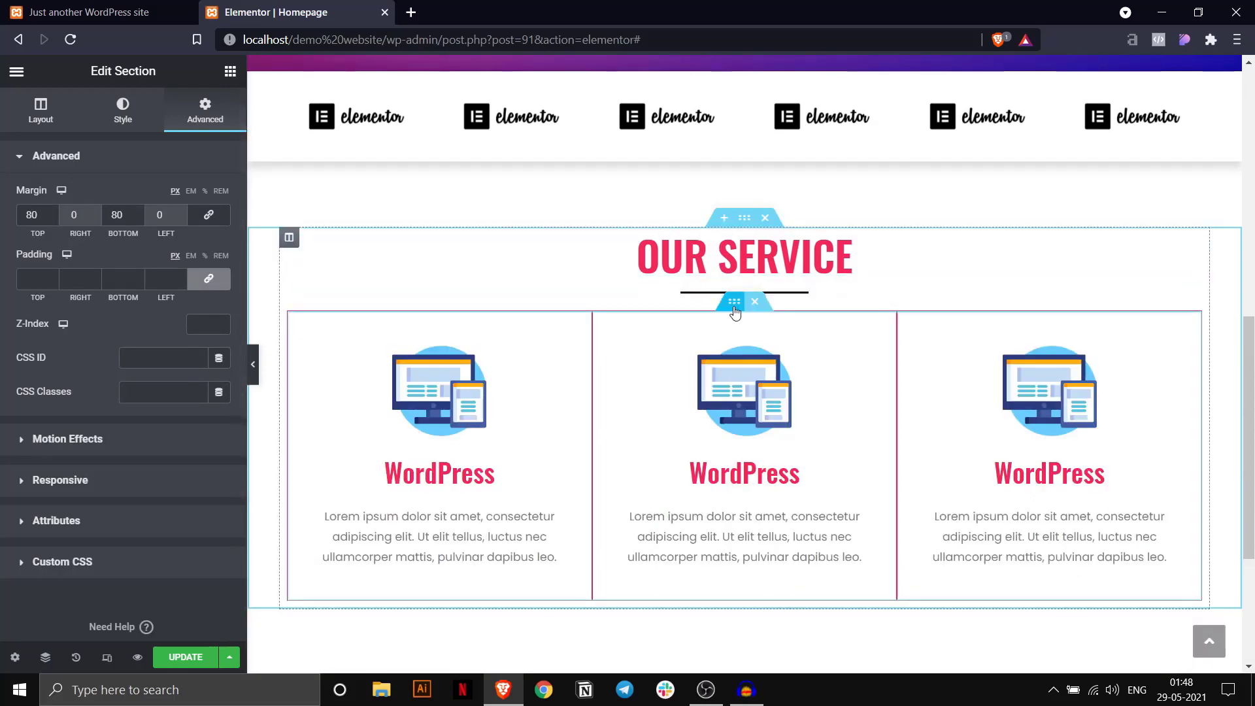
Unlink the margins of the inner section holding the three service cards and set its top margin to 30 px.
{"action": "left_click", "coordinate": [734, 309]}
{"action": "left_click", "coordinate": [189, 121]}
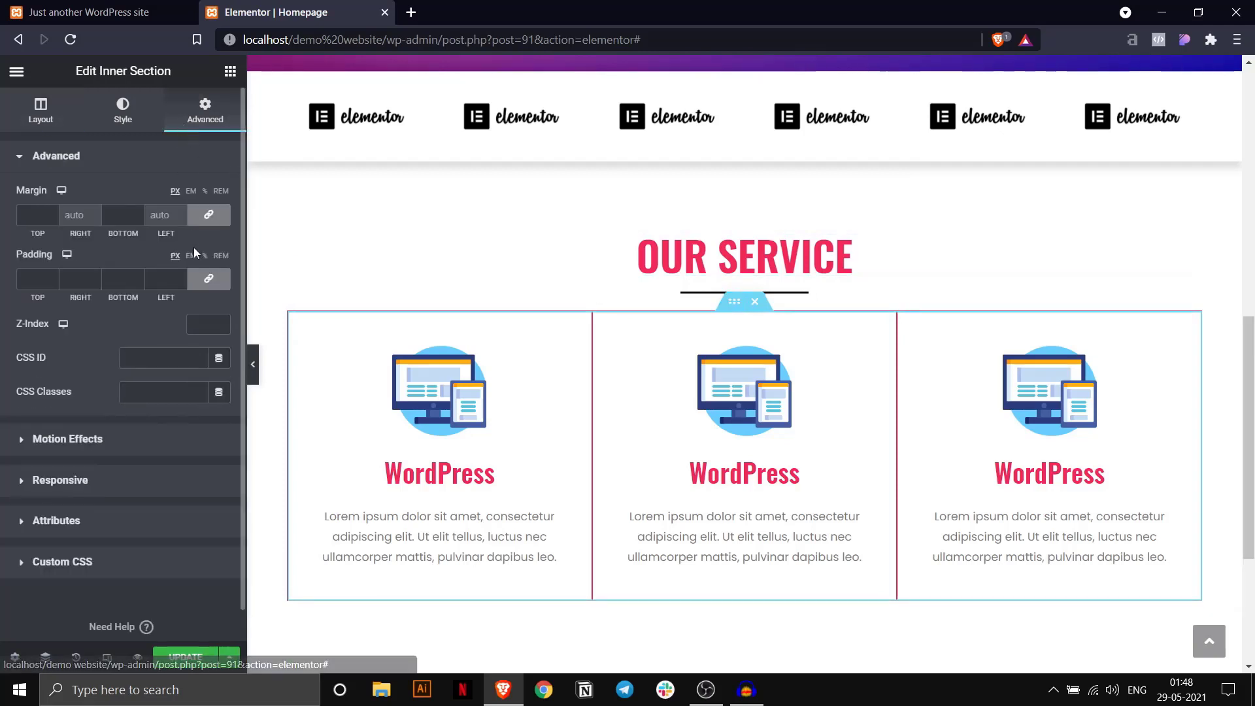
{"action": "left_click", "coordinate": [209, 215]}
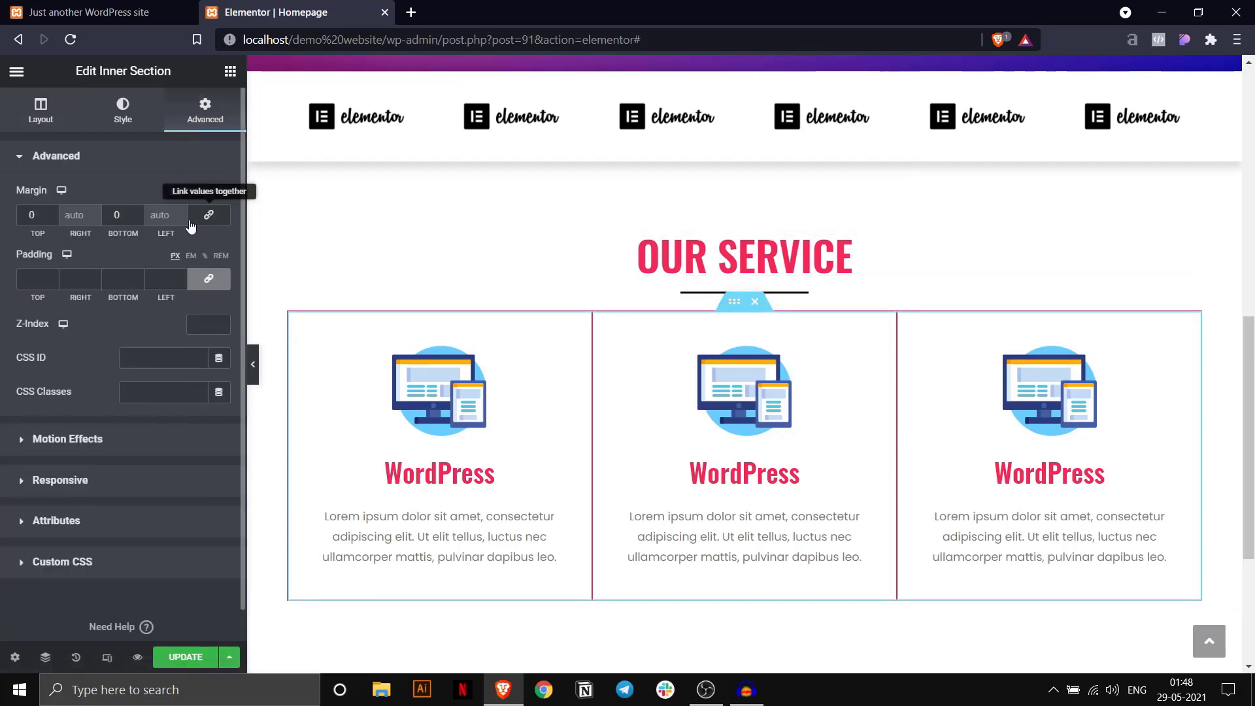
{"action": "left_click", "coordinate": [25, 214]}
{"action": "type", "text": "3"}
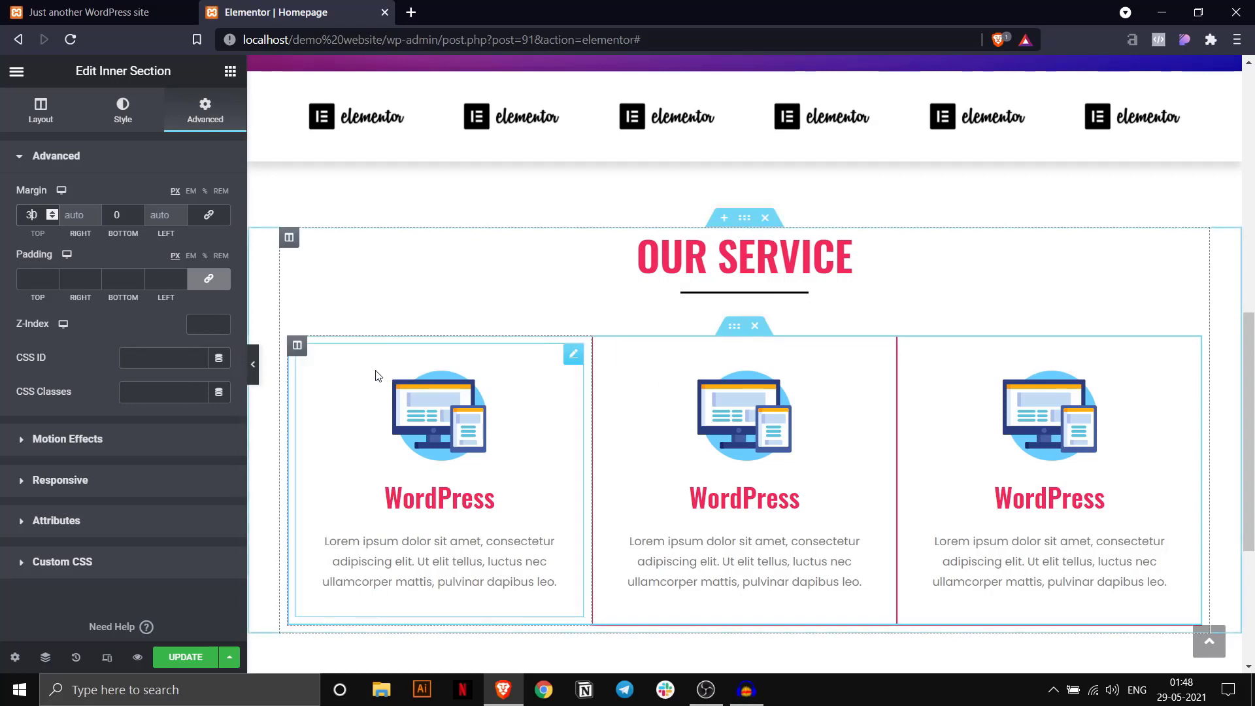
Preview the service cards without the editing panel and compare their spacing and borders with the reference site.
{"action": "left_click", "coordinate": [253, 364]}
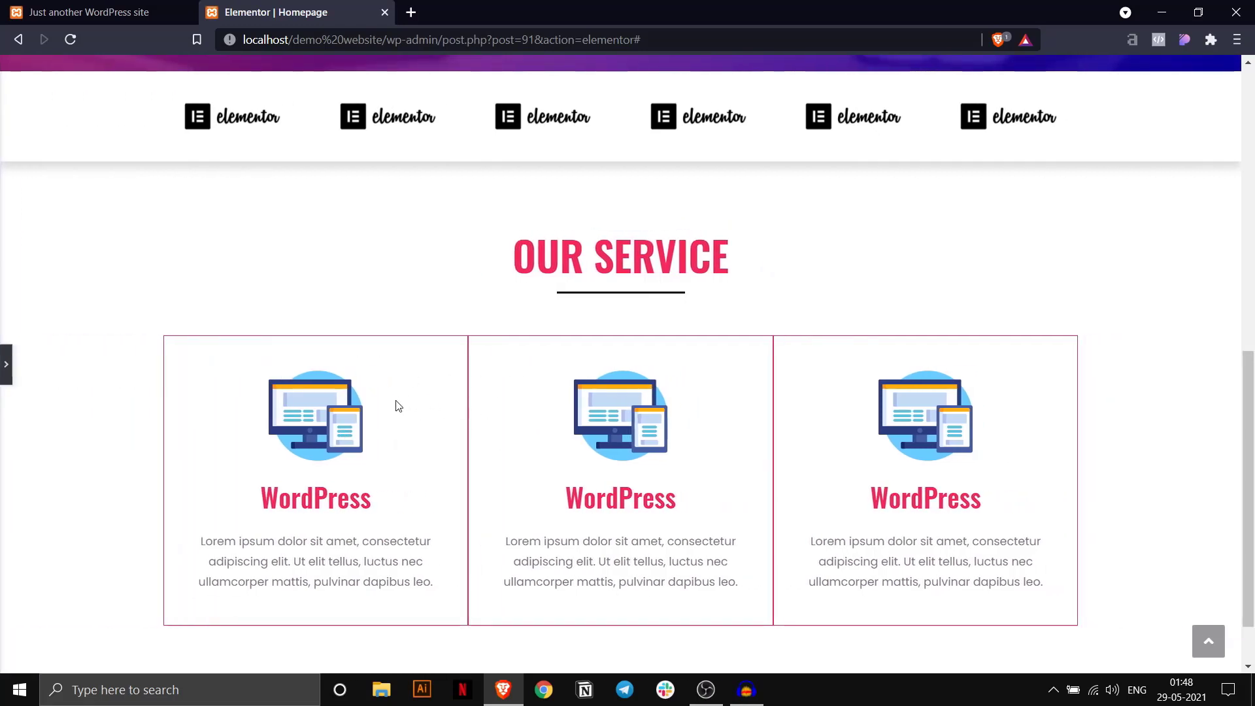
{"action": "left_click", "coordinate": [92, 12]}
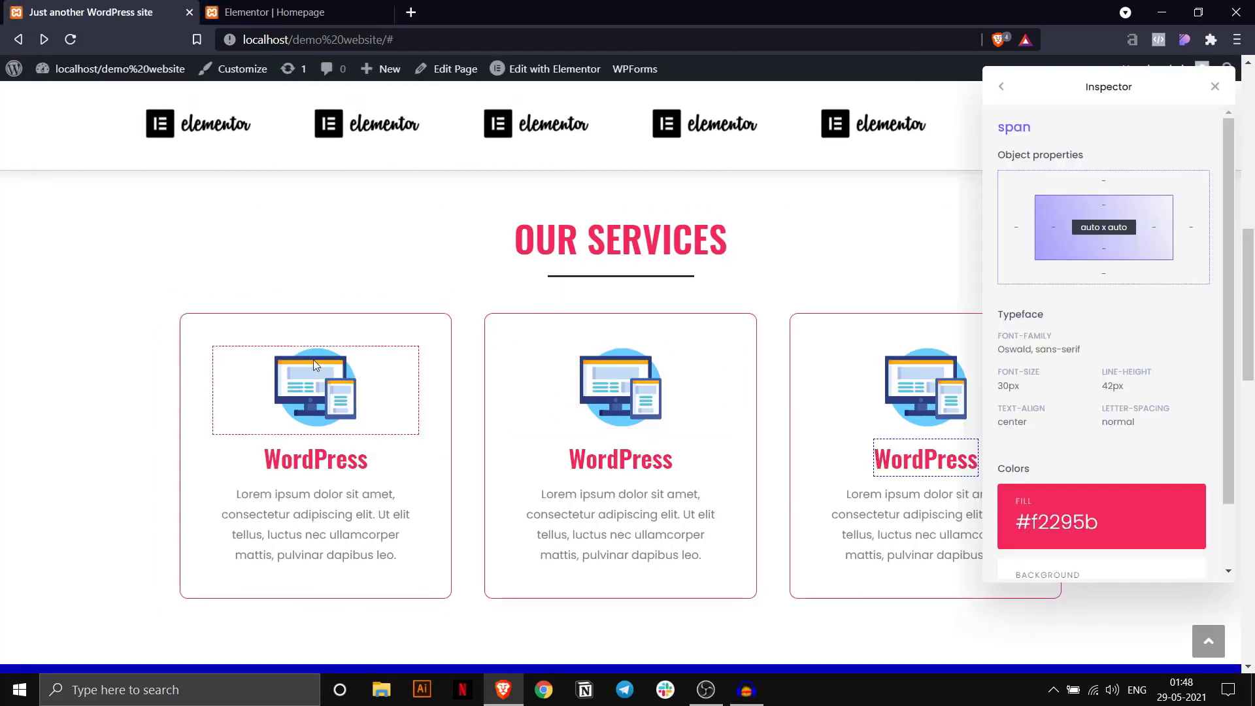
{"action": "left_click", "coordinate": [275, 12]}
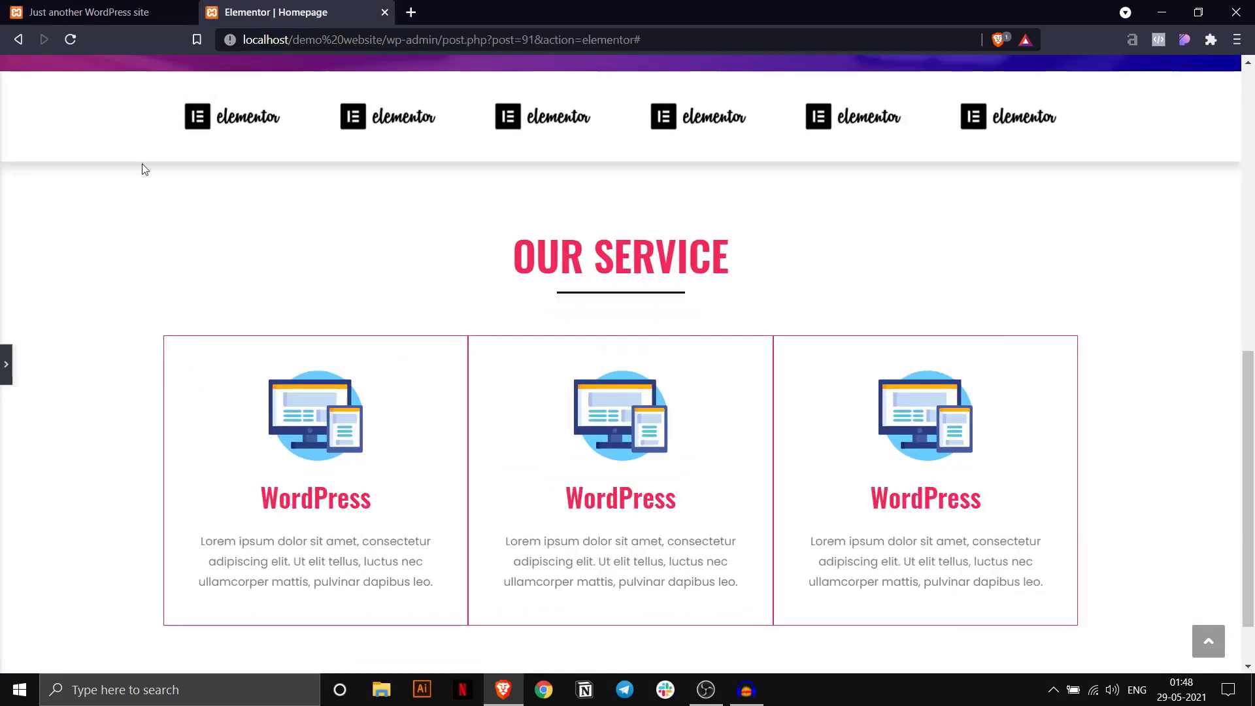
{"action": "left_click", "coordinate": [5, 364]}
Try 50 px padding on all sides of the first service card's column, preview it, and clear the padding again.
{"action": "left_click", "coordinate": [297, 347]}
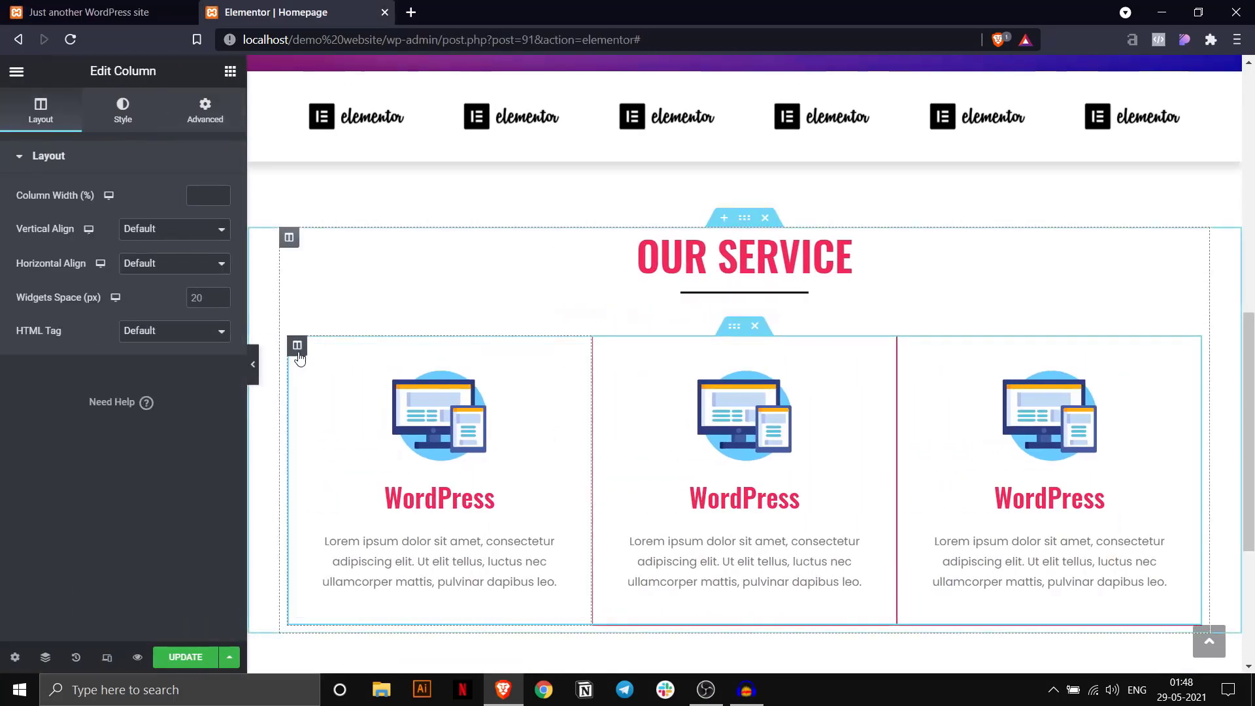
{"action": "left_click", "coordinate": [205, 111]}
{"action": "left_click", "coordinate": [32, 215]}
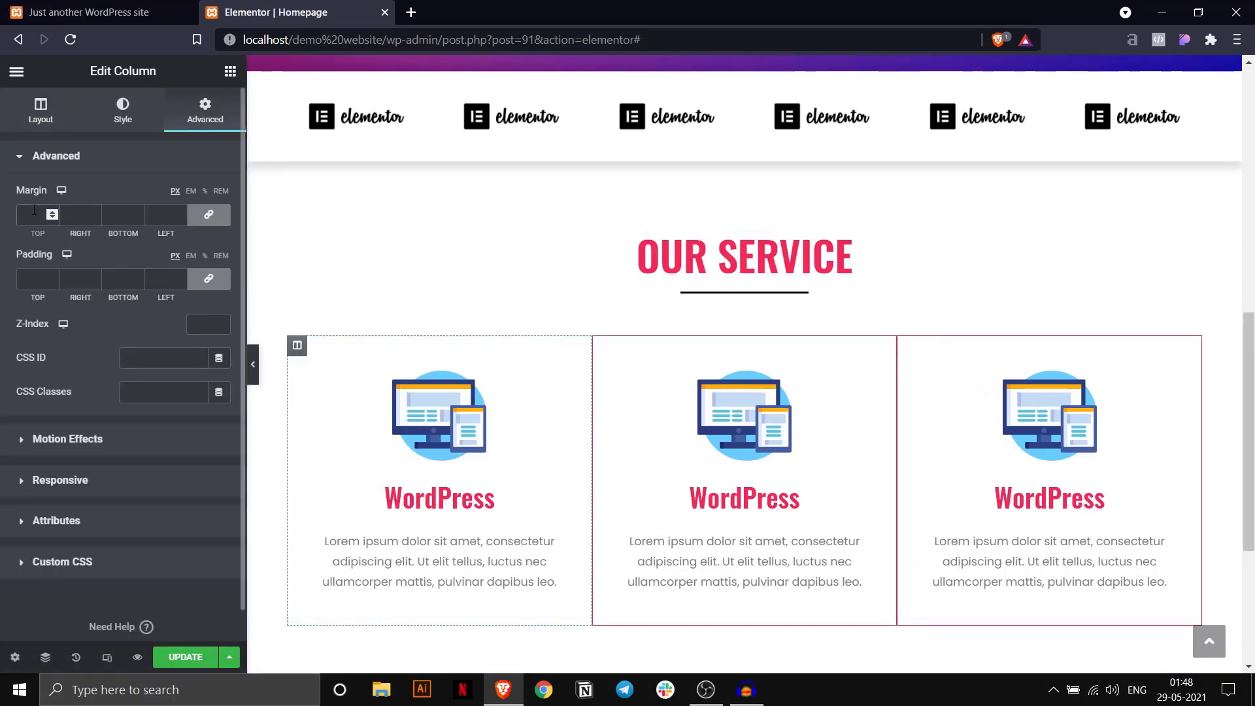
{"action": "left_click", "coordinate": [28, 279]}
{"action": "type", "text": "50"}
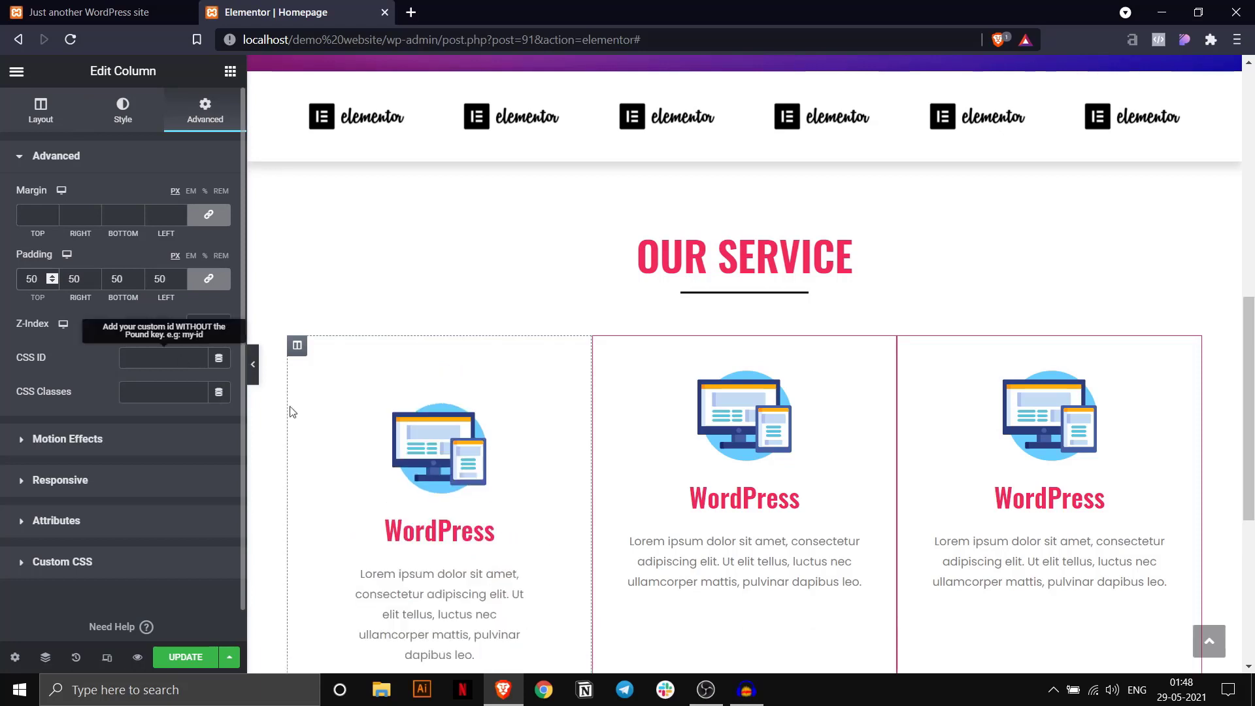
{"action": "left_click", "coordinate": [253, 364]}
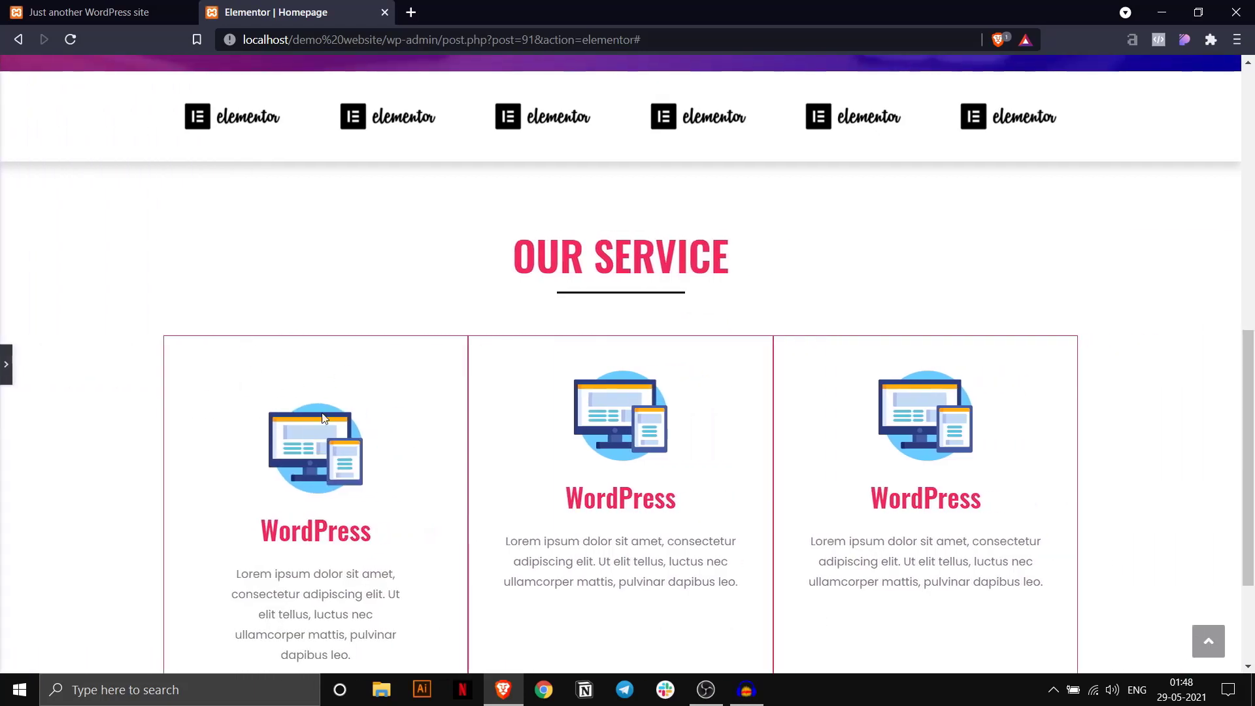
{"action": "left_click", "coordinate": [6, 364]}
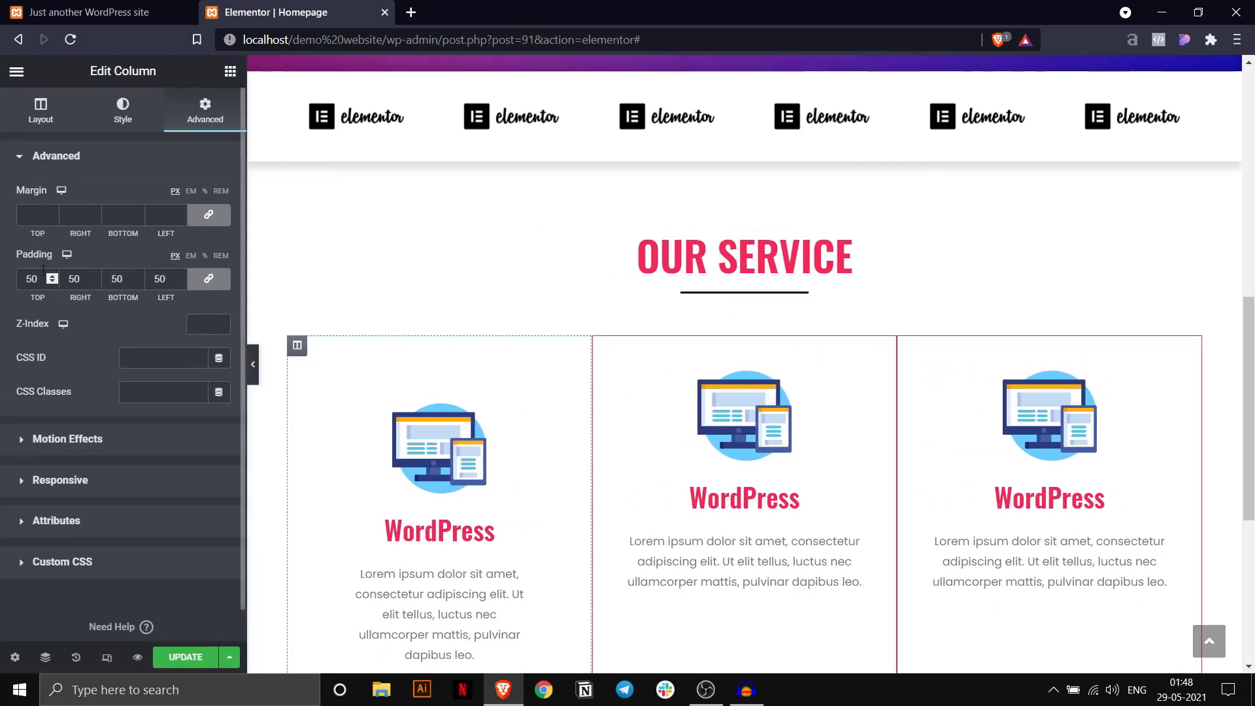
{"action": "left_click_drag", "start_coordinate": [40, 276], "coordinate": [18, 282]}
{"action": "key", "text": "BackSpace"}
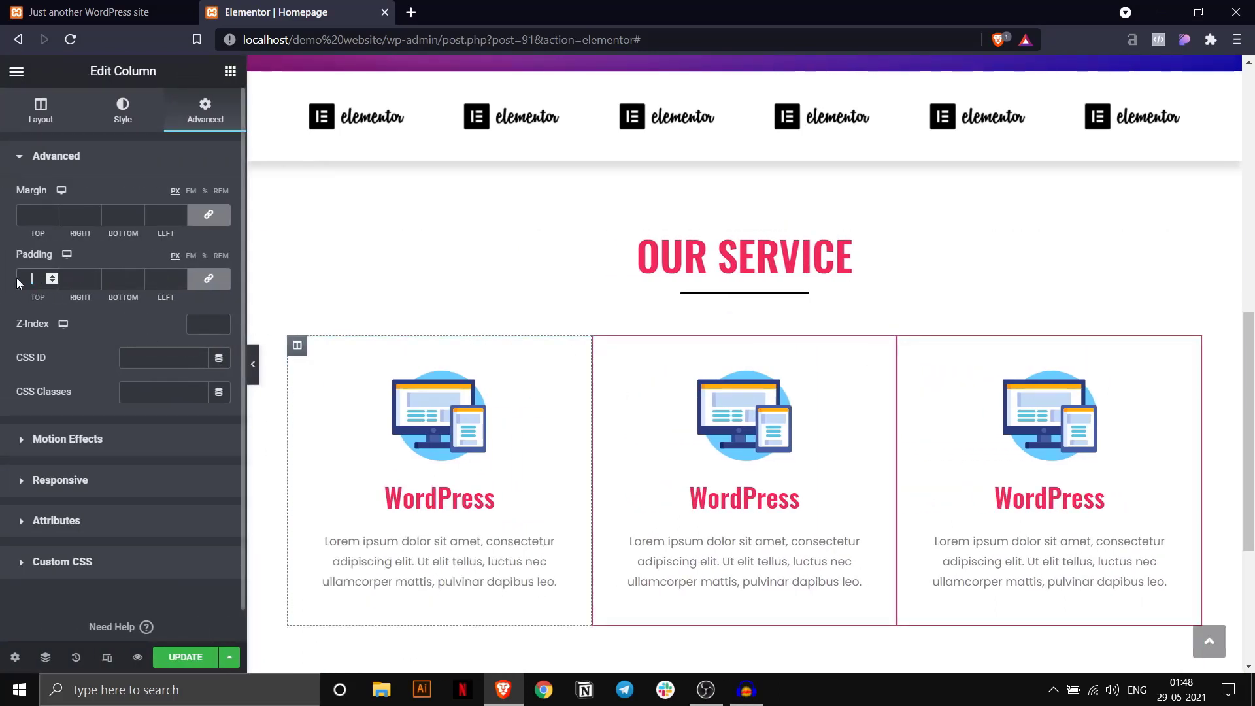
Give the first service card's column a 20 px margin on all sides and a 10 px border radius.
{"action": "left_click", "coordinate": [42, 215]}
{"action": "type", "text": "20"}
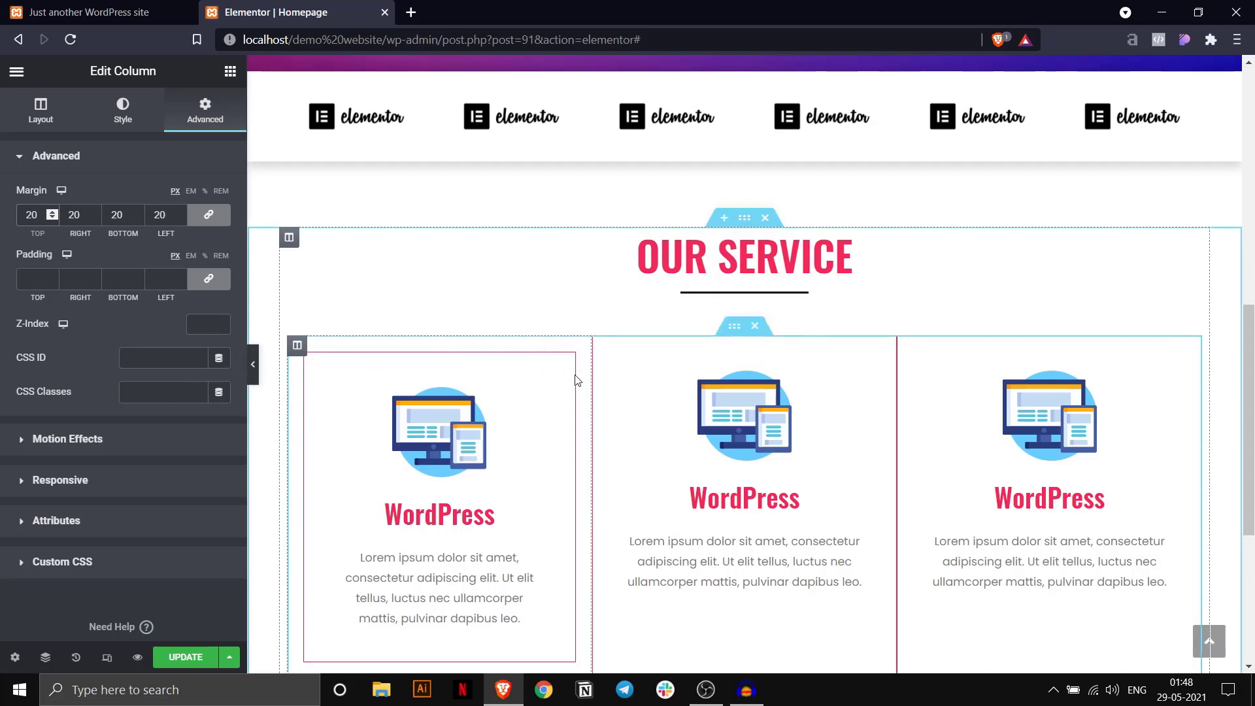
{"action": "left_click", "coordinate": [107, 116]}
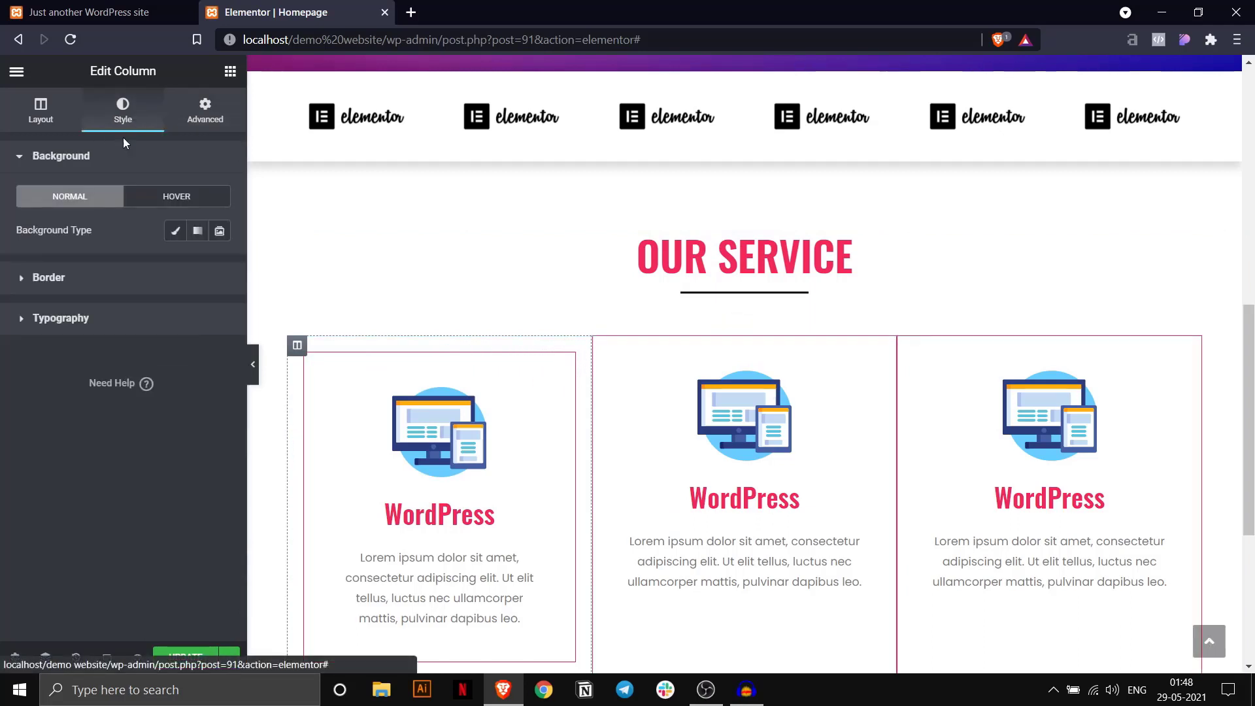
{"action": "left_click", "coordinate": [91, 281]}
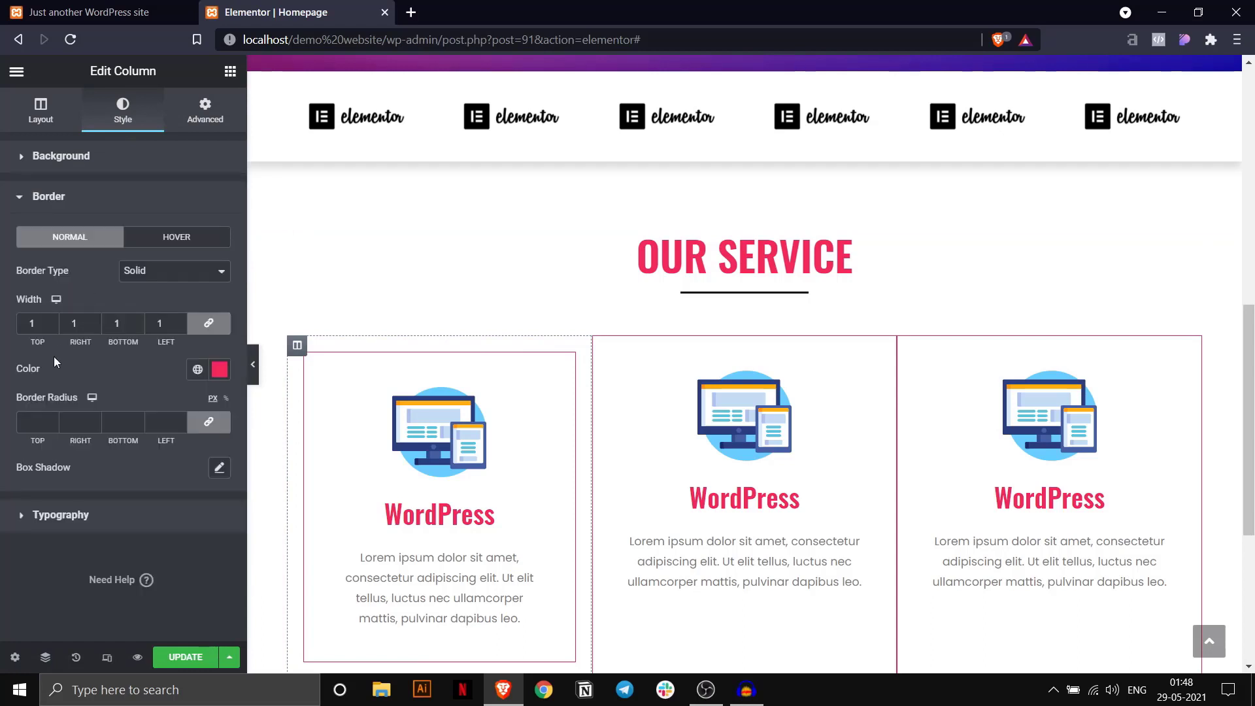
{"action": "left_click", "coordinate": [33, 422]}
{"action": "type", "text": "10"}
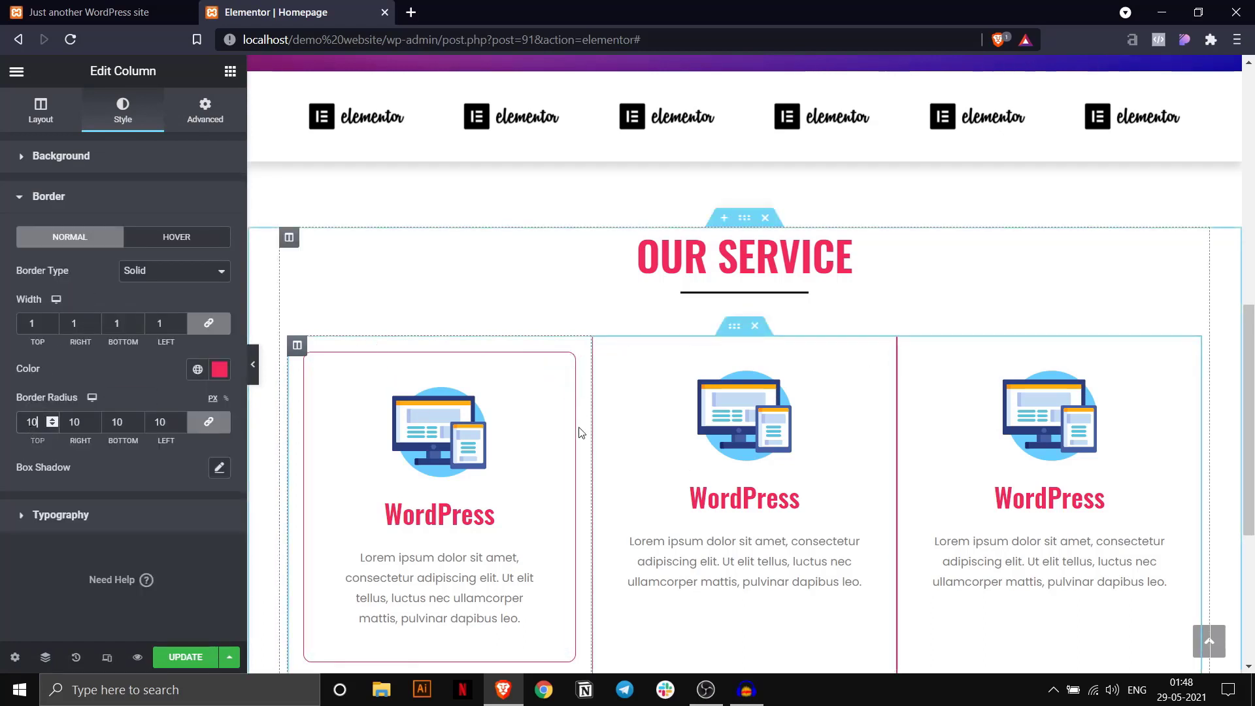
Copy the first service card column's style and apply it to the second and third columns.
{"action": "scroll", "coordinate": [578, 432], "scroll_direction": "down", "scroll_amount": 3}
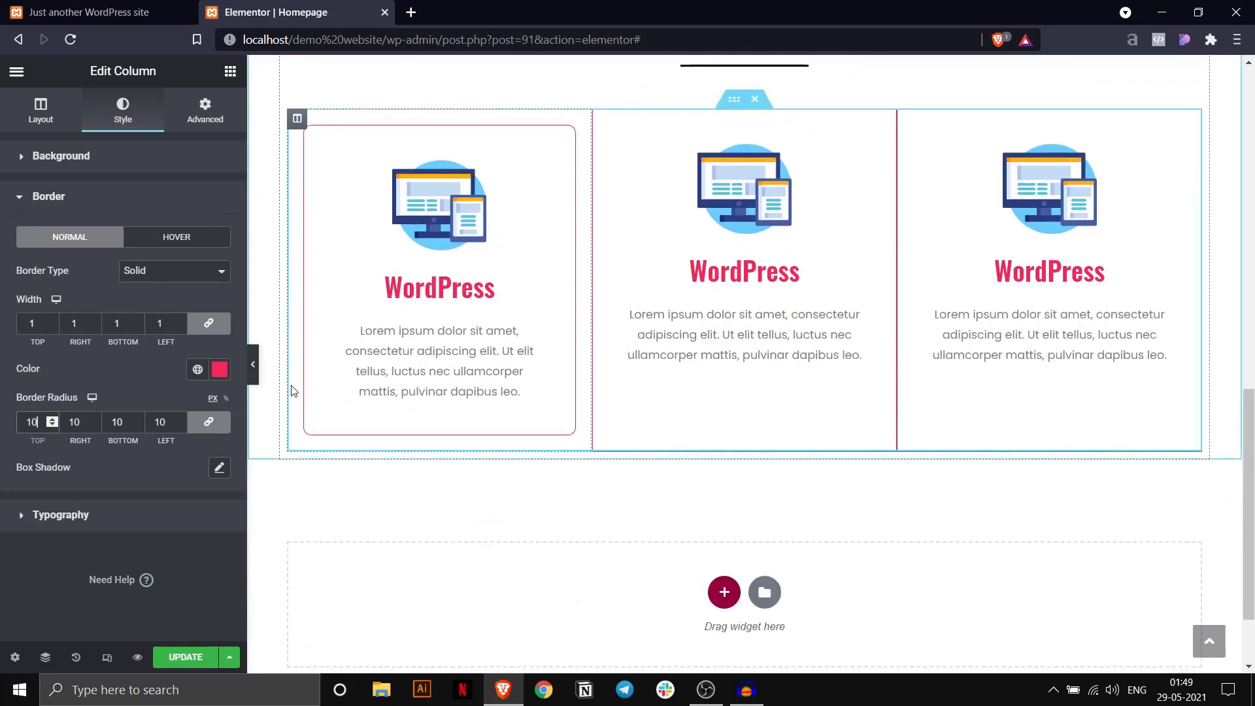
{"action": "right_click", "coordinate": [297, 119]}
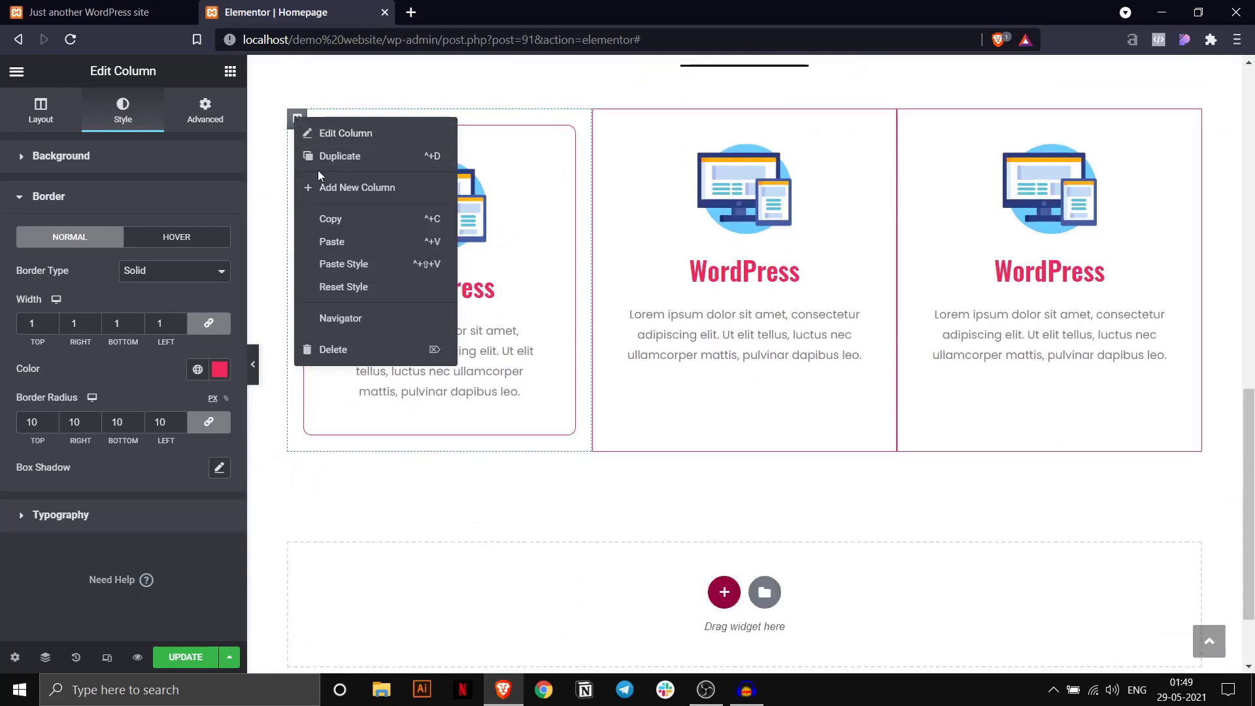
{"action": "left_click", "coordinate": [330, 219]}
{"action": "right_click", "coordinate": [603, 117]}
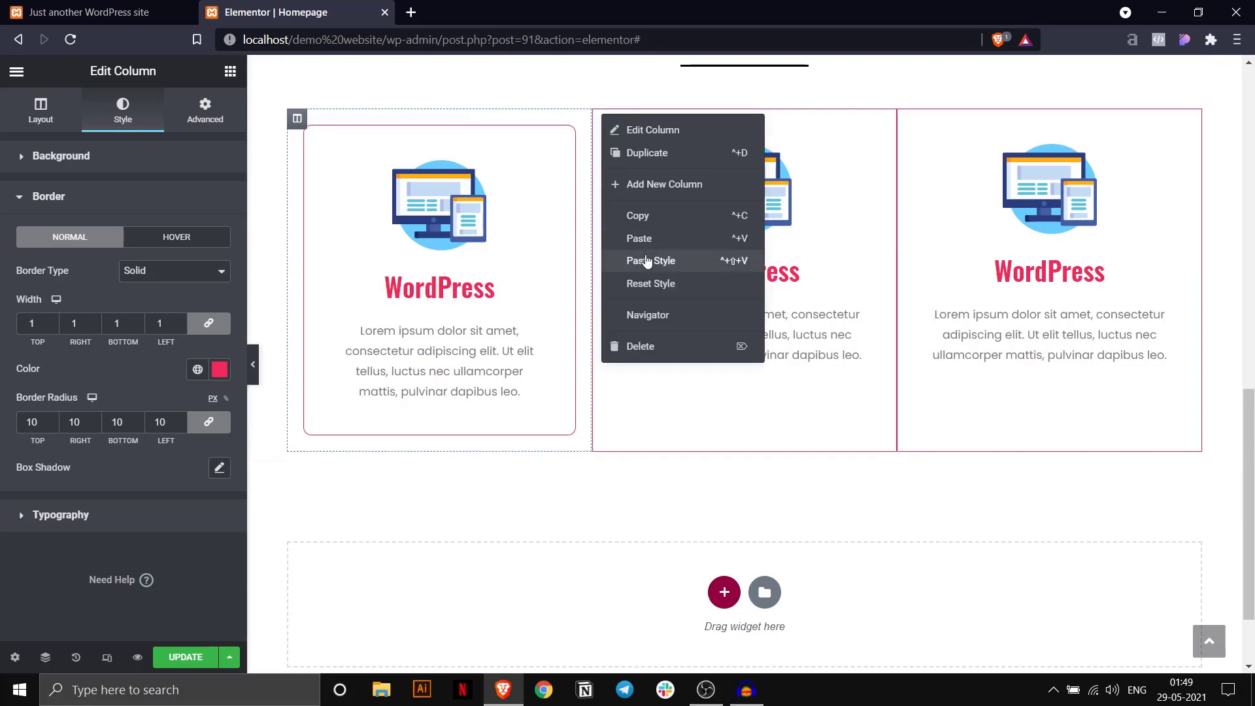
{"action": "left_click", "coordinate": [646, 261]}
{"action": "right_click", "coordinate": [905, 121]}
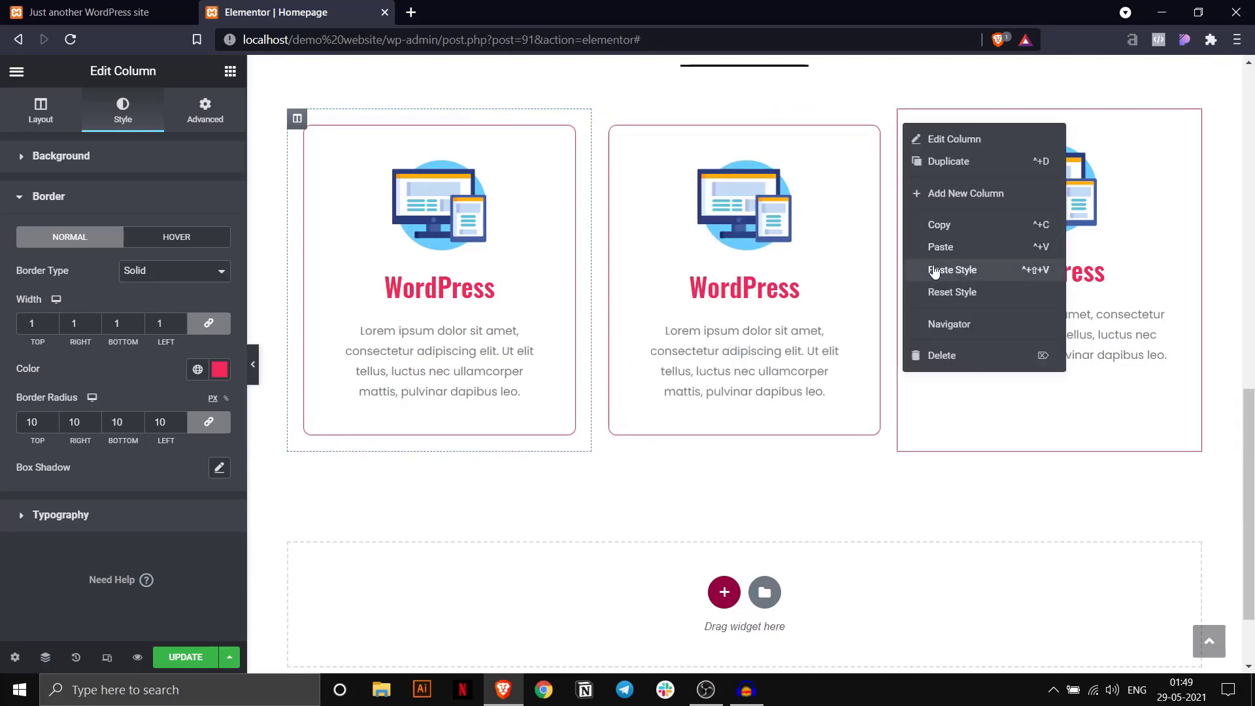
{"action": "left_click", "coordinate": [935, 271]}
Preview the three rounded service cards without the editing panel and examine the gap below the OUR SERVICE heading.
{"action": "left_click", "coordinate": [253, 364]}
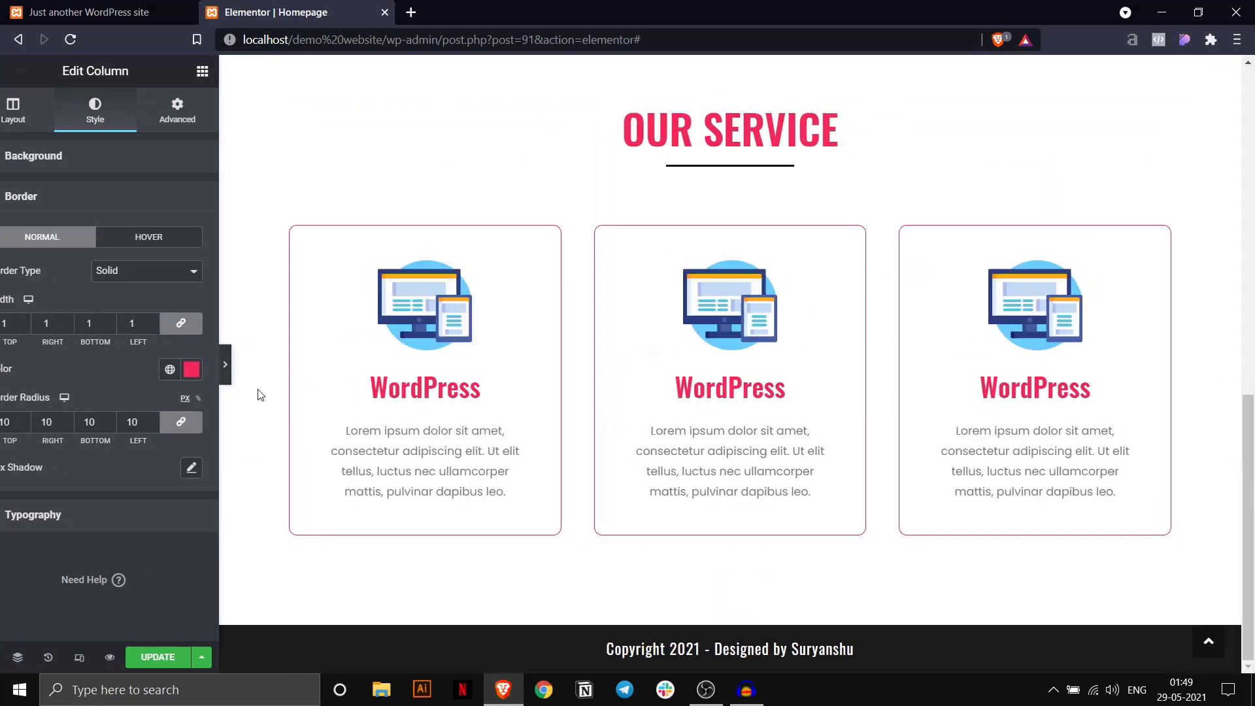
{"action": "scroll", "coordinate": [255, 418], "scroll_direction": "up", "scroll_amount": 2}
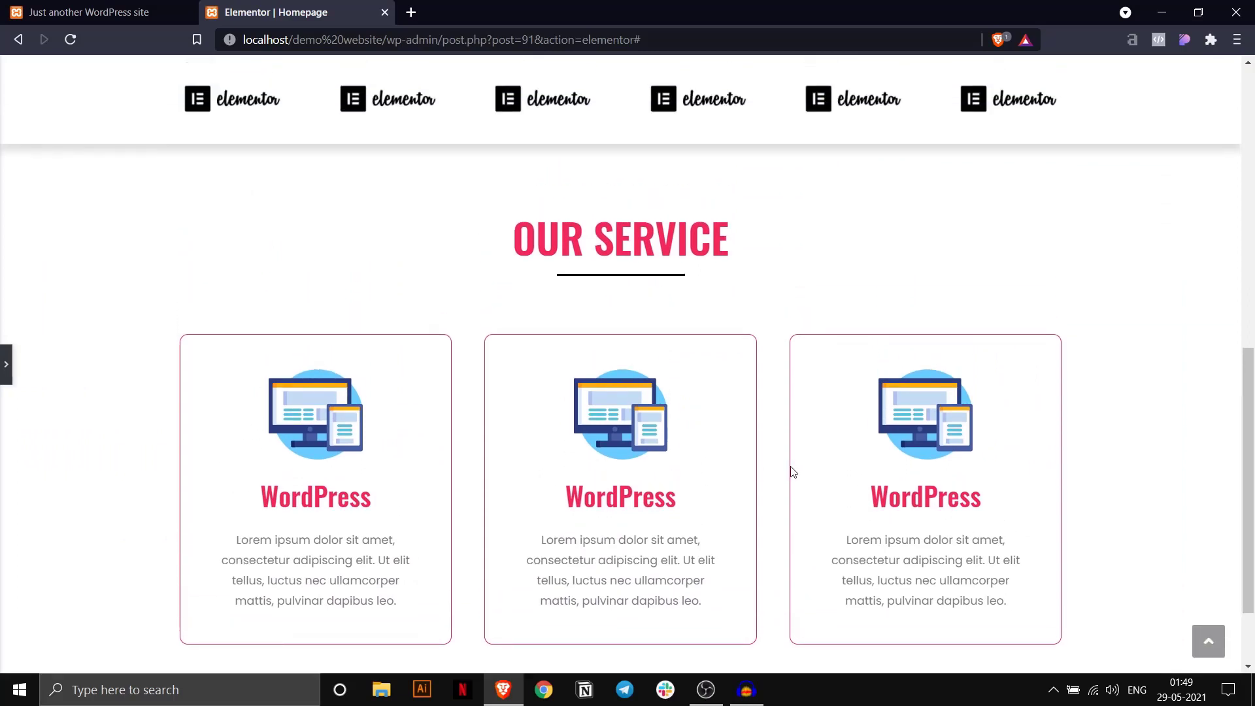
{"action": "scroll", "coordinate": [933, 469], "scroll_direction": "down", "scroll_amount": 2}
Set the top margin of the service cards' inner section to 20 px.
{"action": "left_click", "coordinate": [6, 364]}
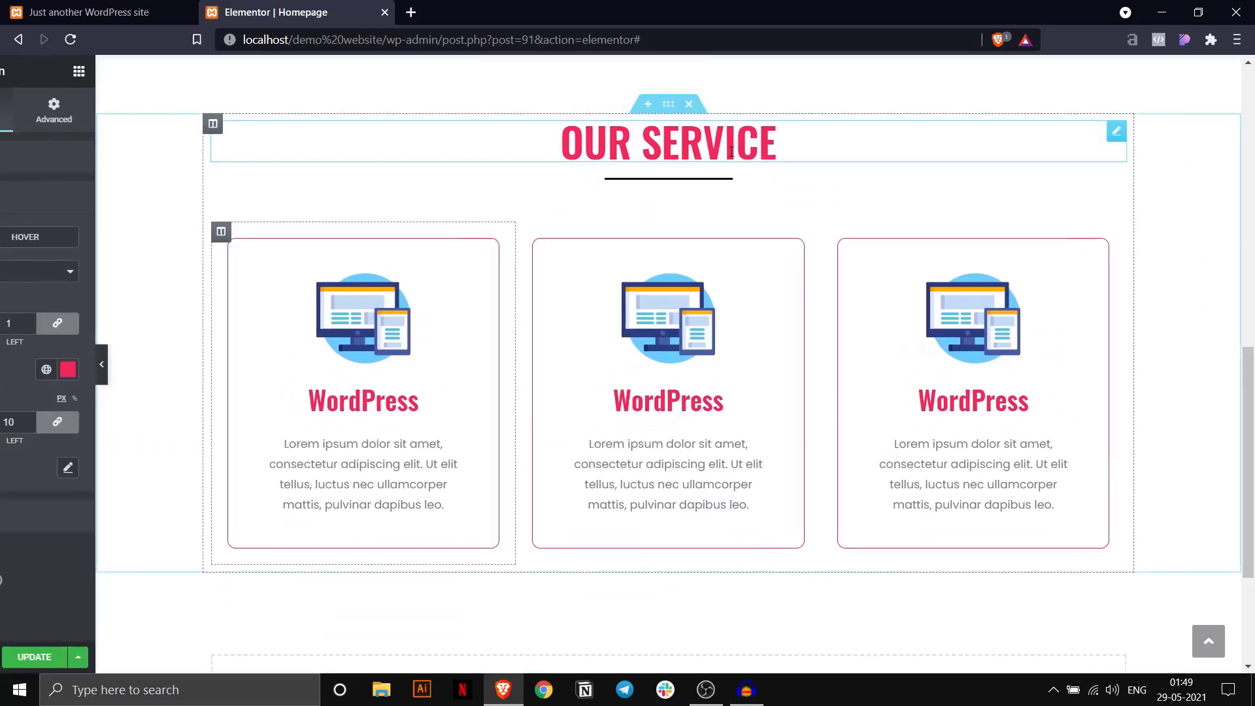
{"action": "left_click", "coordinate": [734, 212]}
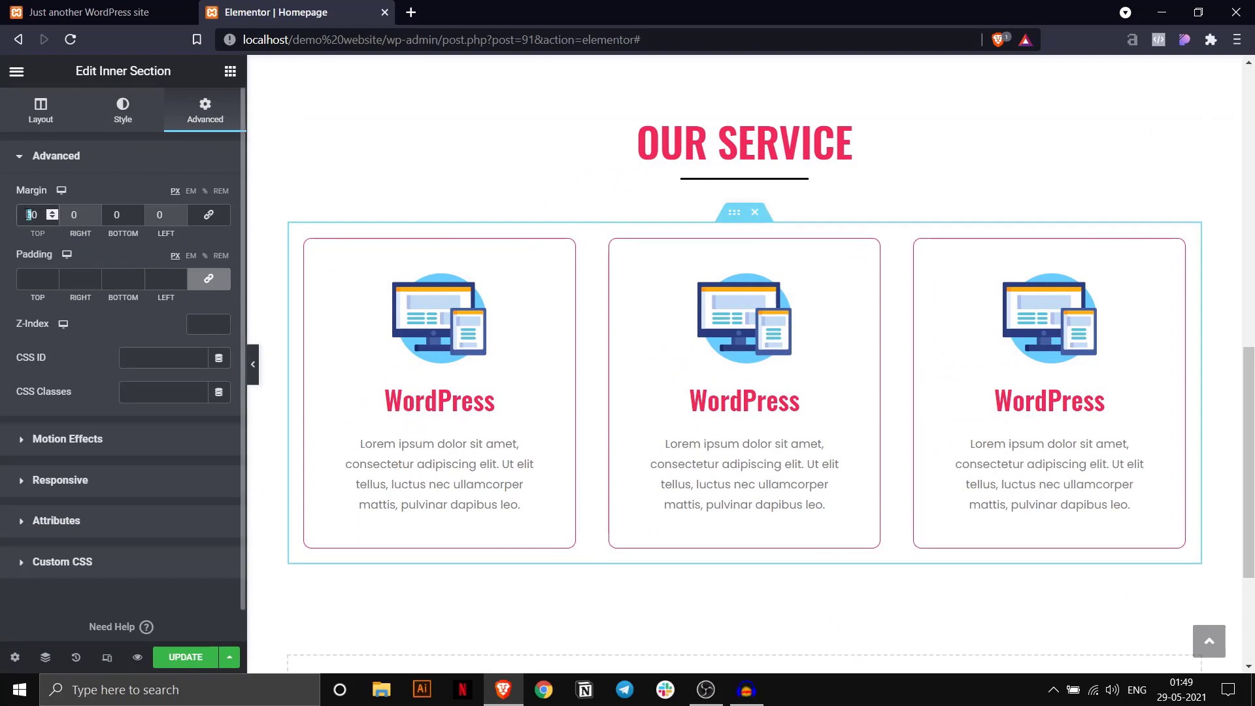
{"action": "key", "text": "BackSpace"}
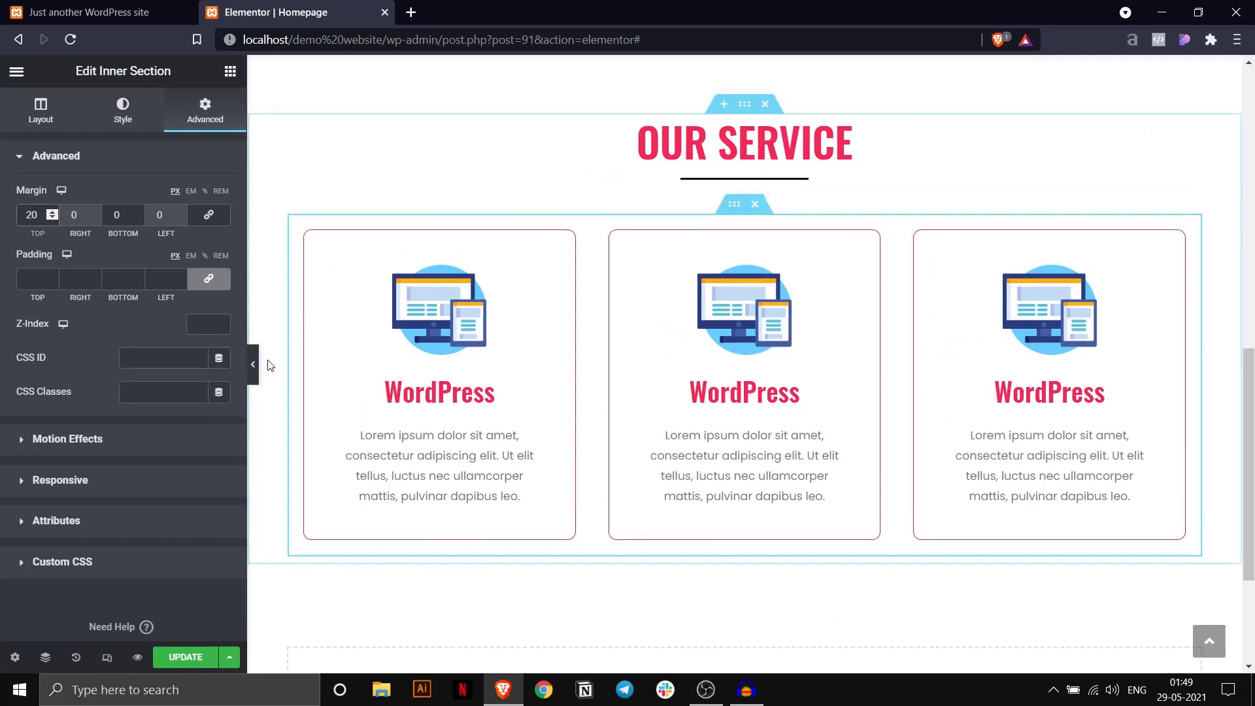
Preview the whole homepage without the editing panel and compare the service section with the reference site.
{"action": "left_click", "coordinate": [253, 364]}
{"action": "scroll", "coordinate": [482, 387], "scroll_direction": "up", "scroll_amount": 10}
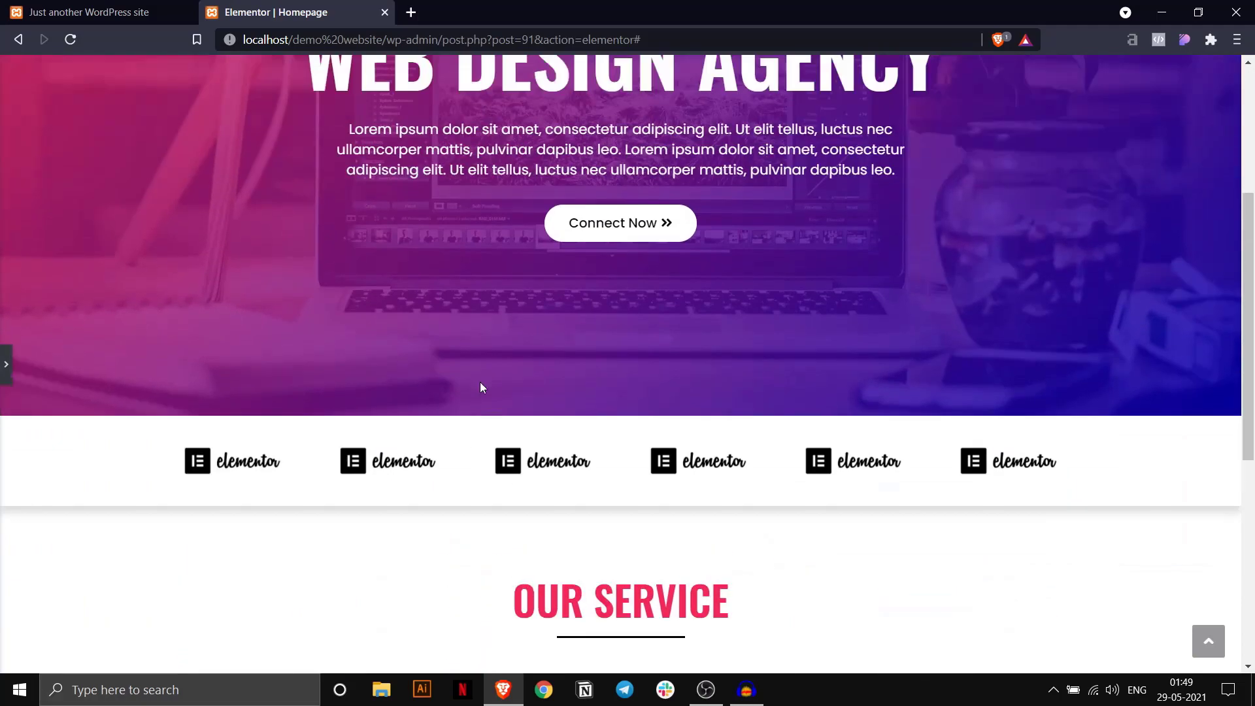
{"action": "scroll", "coordinate": [482, 387], "scroll_direction": "down", "scroll_amount": 5}
{"action": "scroll", "coordinate": [482, 387], "scroll_direction": "down", "scroll_amount": 5}
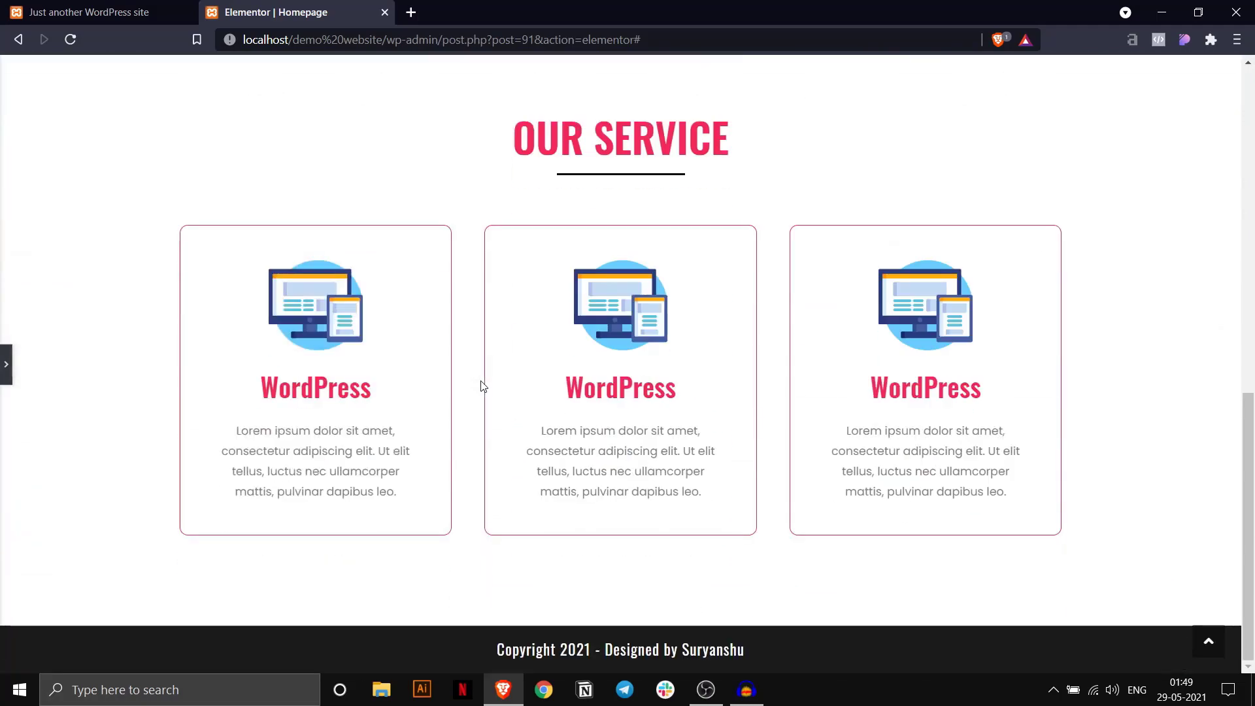
{"action": "scroll", "coordinate": [468, 397], "scroll_direction": "up", "scroll_amount": 10}
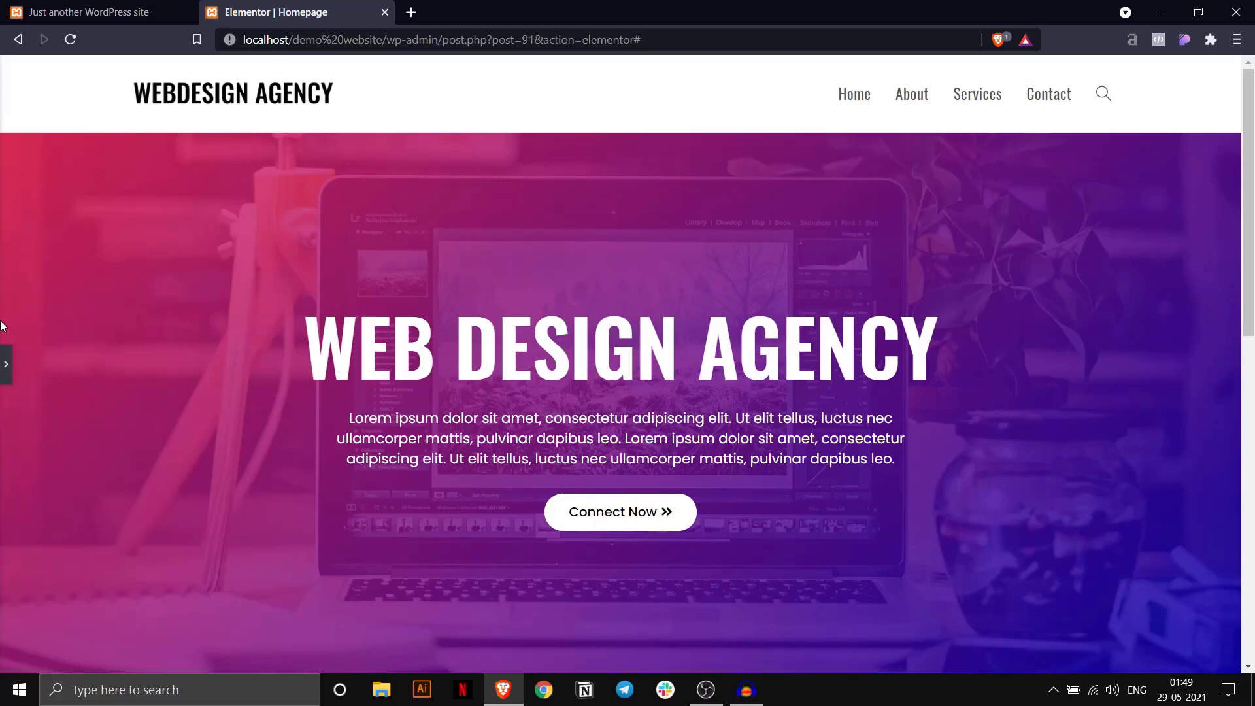
{"action": "left_click", "coordinate": [5, 364]}
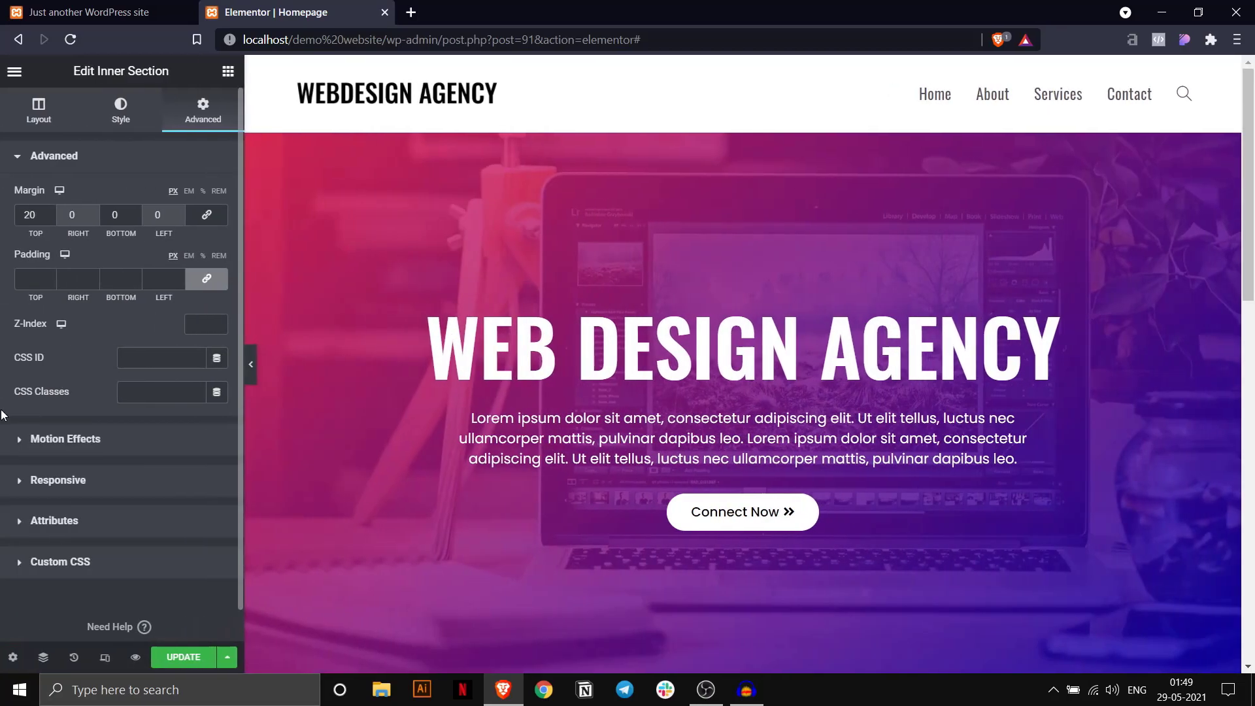
{"action": "left_click", "coordinate": [124, 6]}
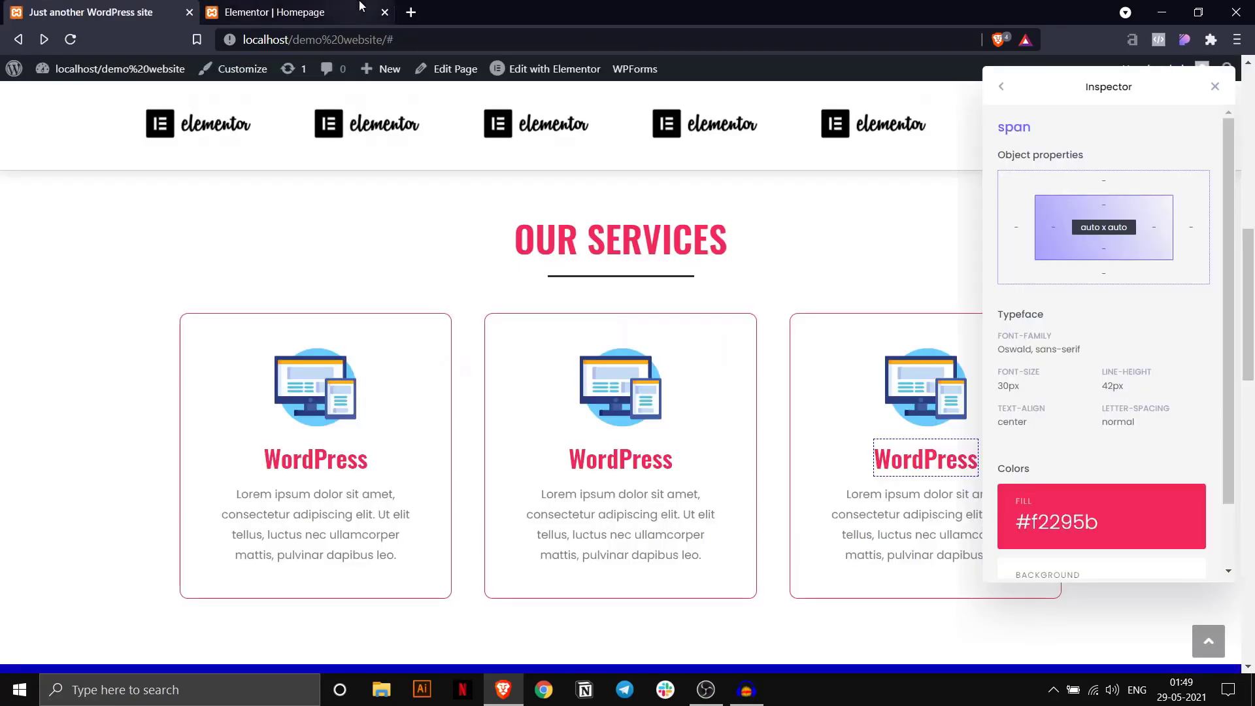
{"action": "left_click", "coordinate": [274, 12]}
Show the General widgets with the Basic and Pro groups collapsed, and check the reference site against the page.
{"action": "scroll", "coordinate": [574, 437], "scroll_direction": "down", "scroll_amount": 15}
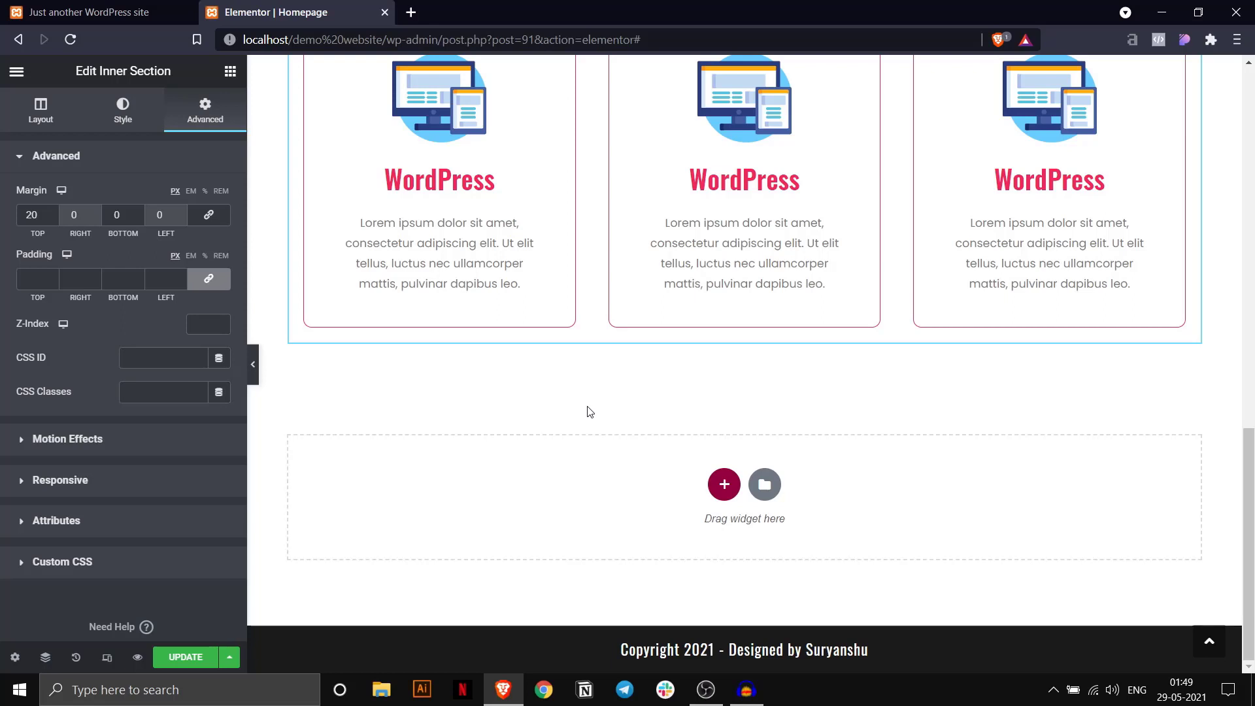
{"action": "left_click", "coordinate": [230, 71]}
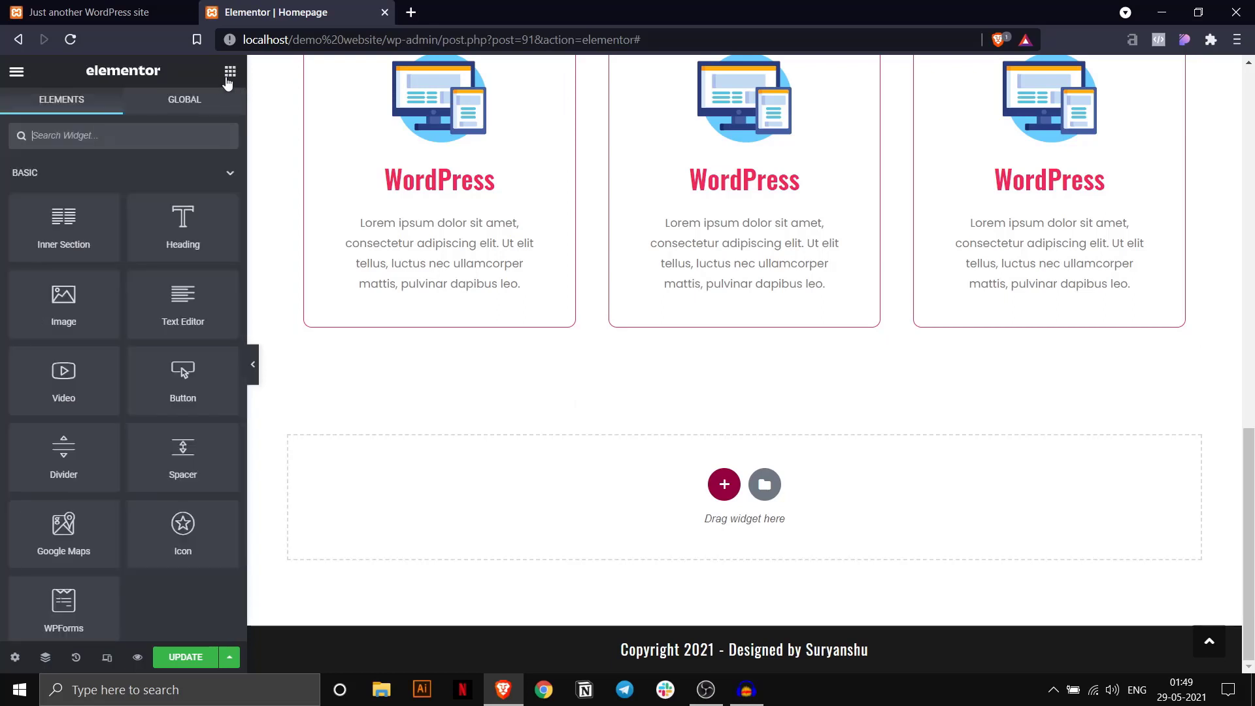
{"action": "left_click", "coordinate": [229, 173]}
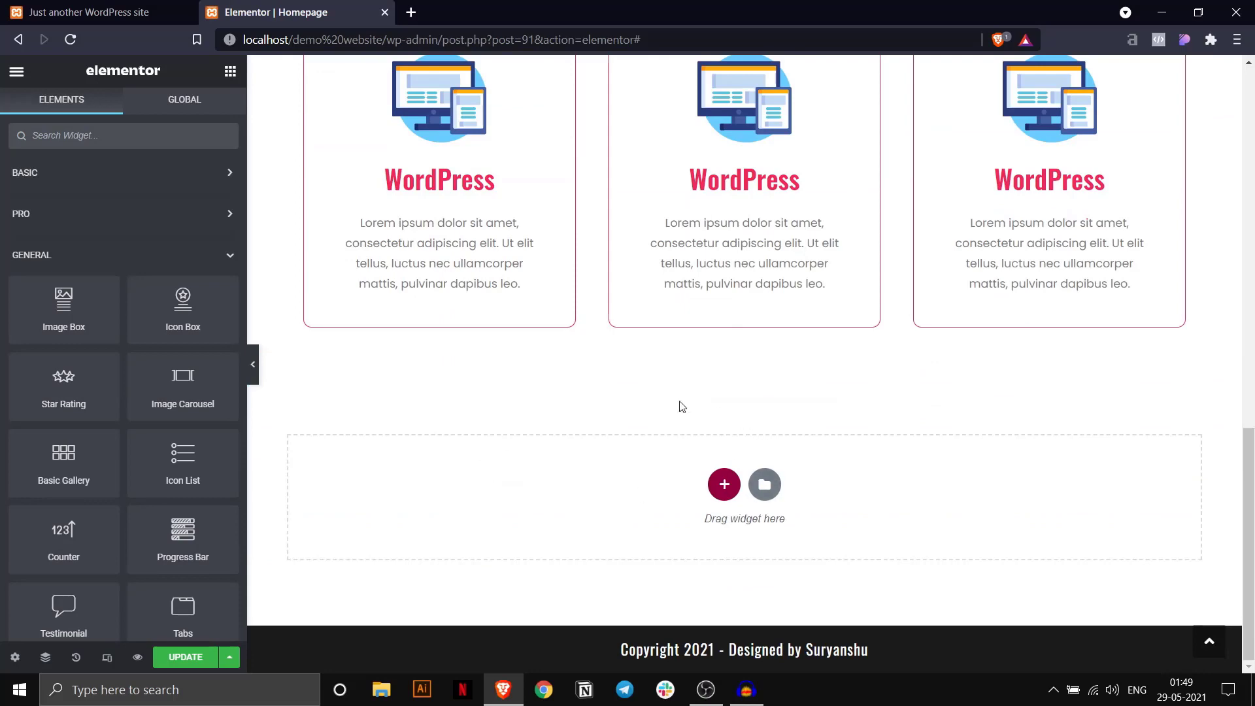
{"action": "left_click", "coordinate": [164, 12]}
{"action": "left_click", "coordinate": [323, 8]}
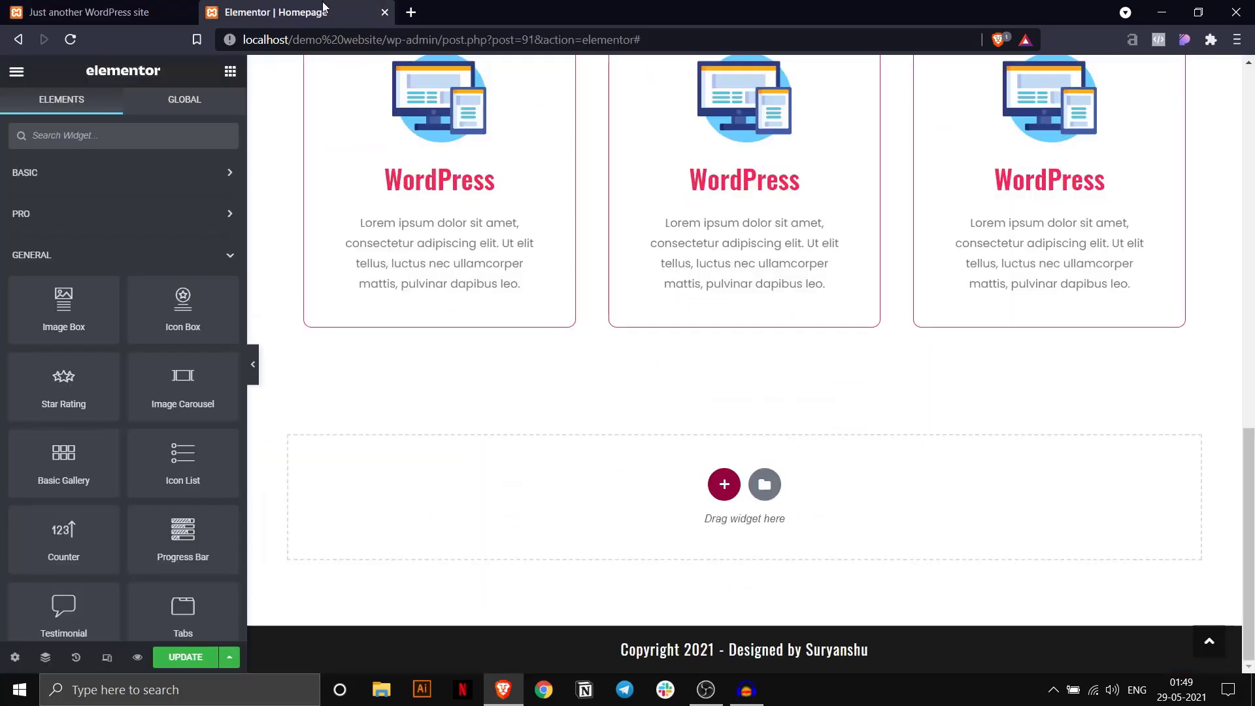
{"action": "left_click", "coordinate": [176, 8]}
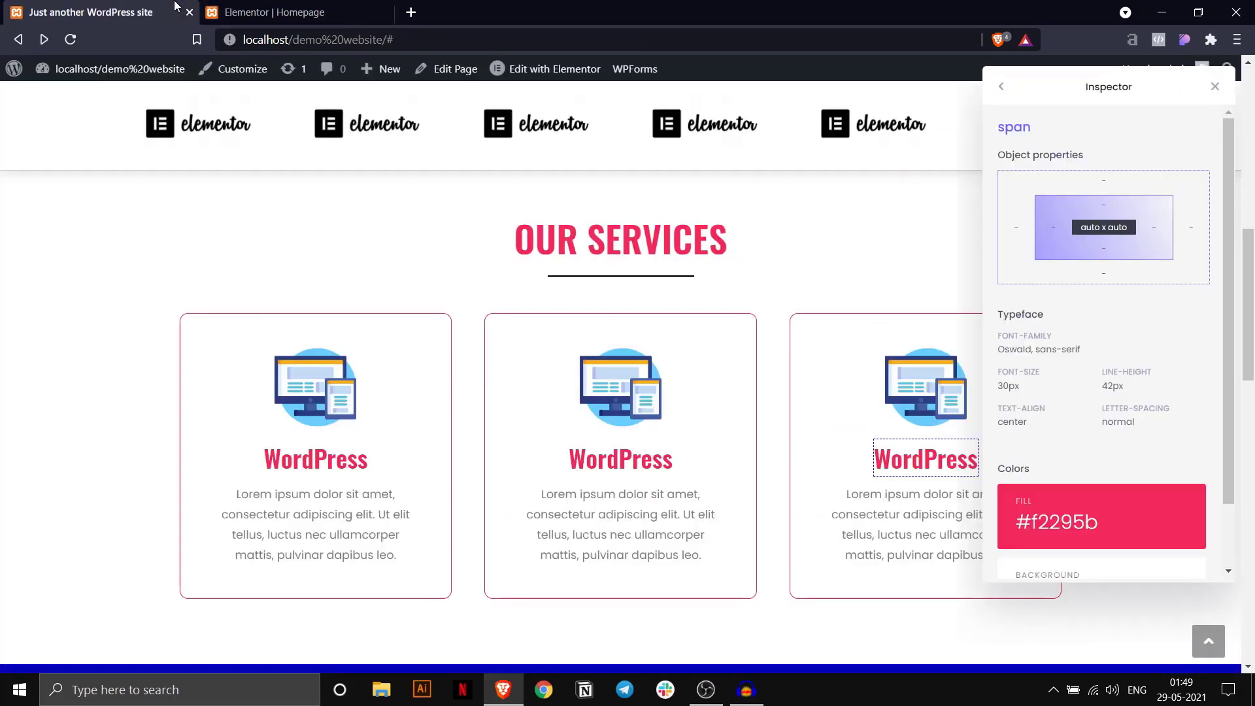
{"action": "left_click", "coordinate": [324, 8]}
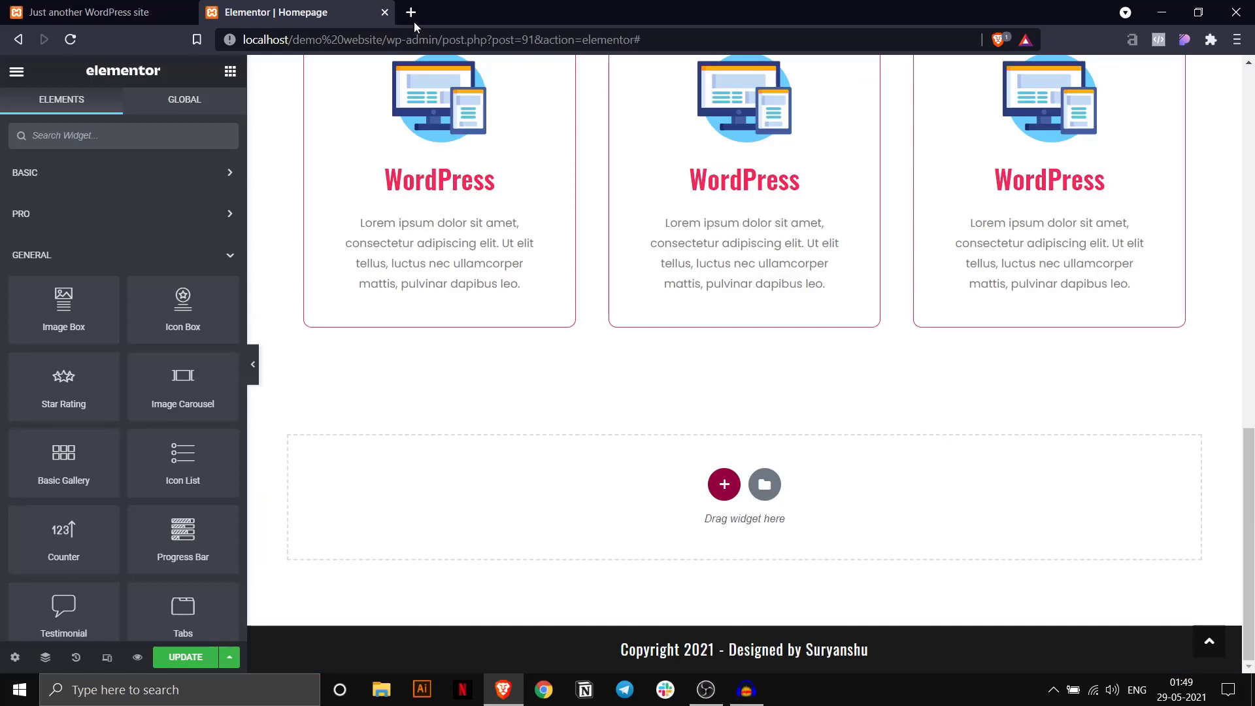